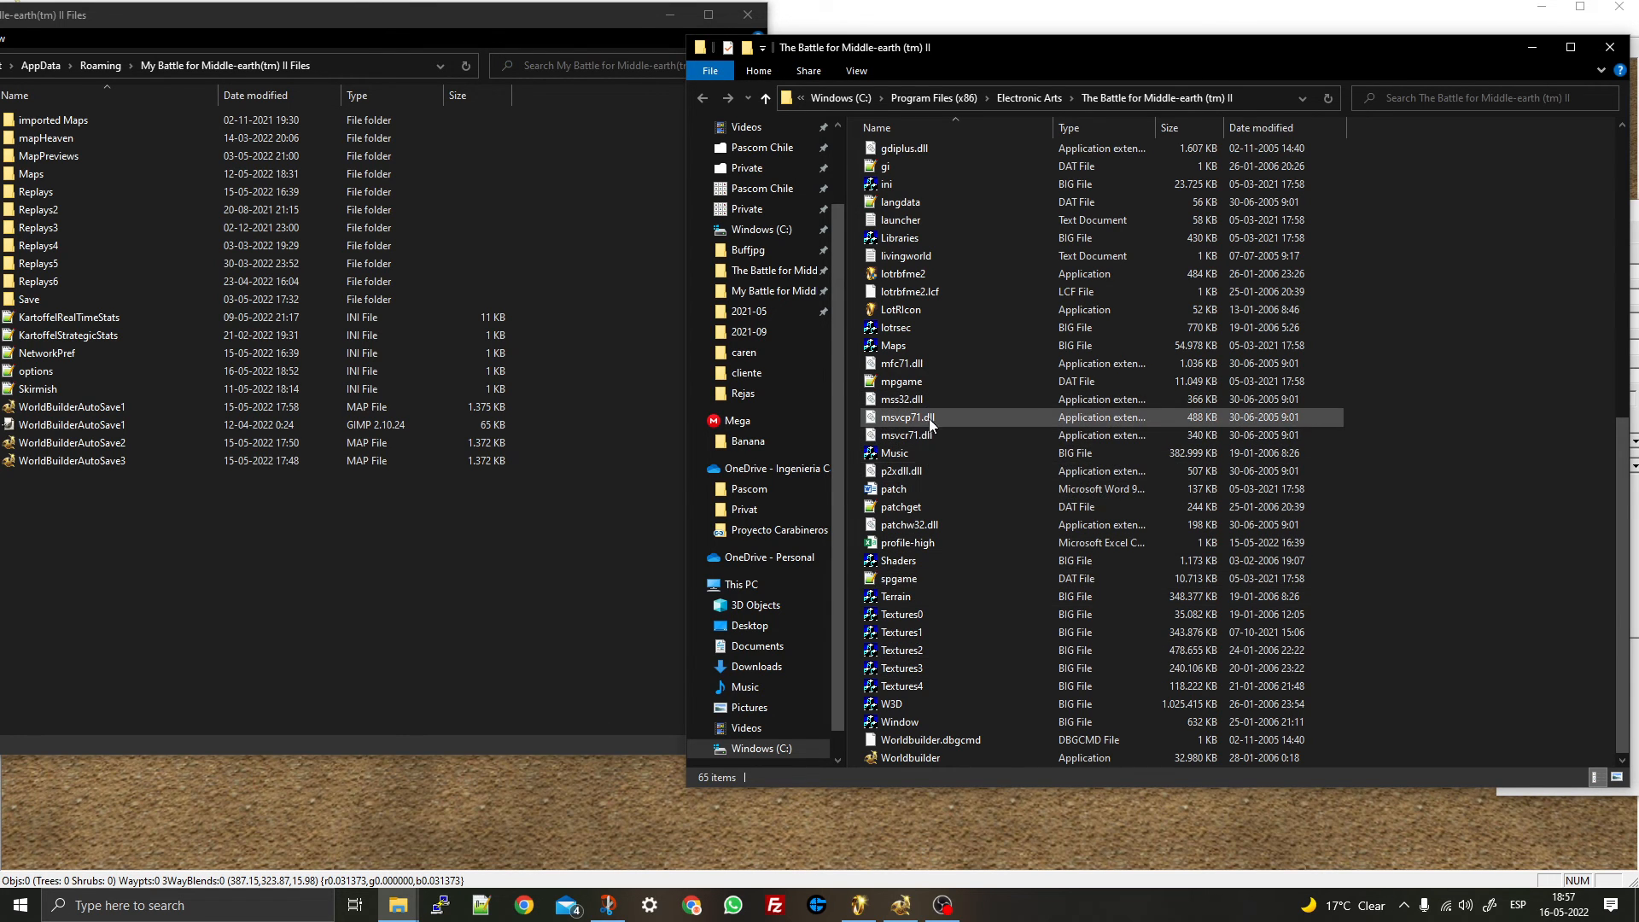
- Scroll through the Battle for Middle-earth II install folder, then switch to Google Chrome
scroll(928, 427, up, 10)
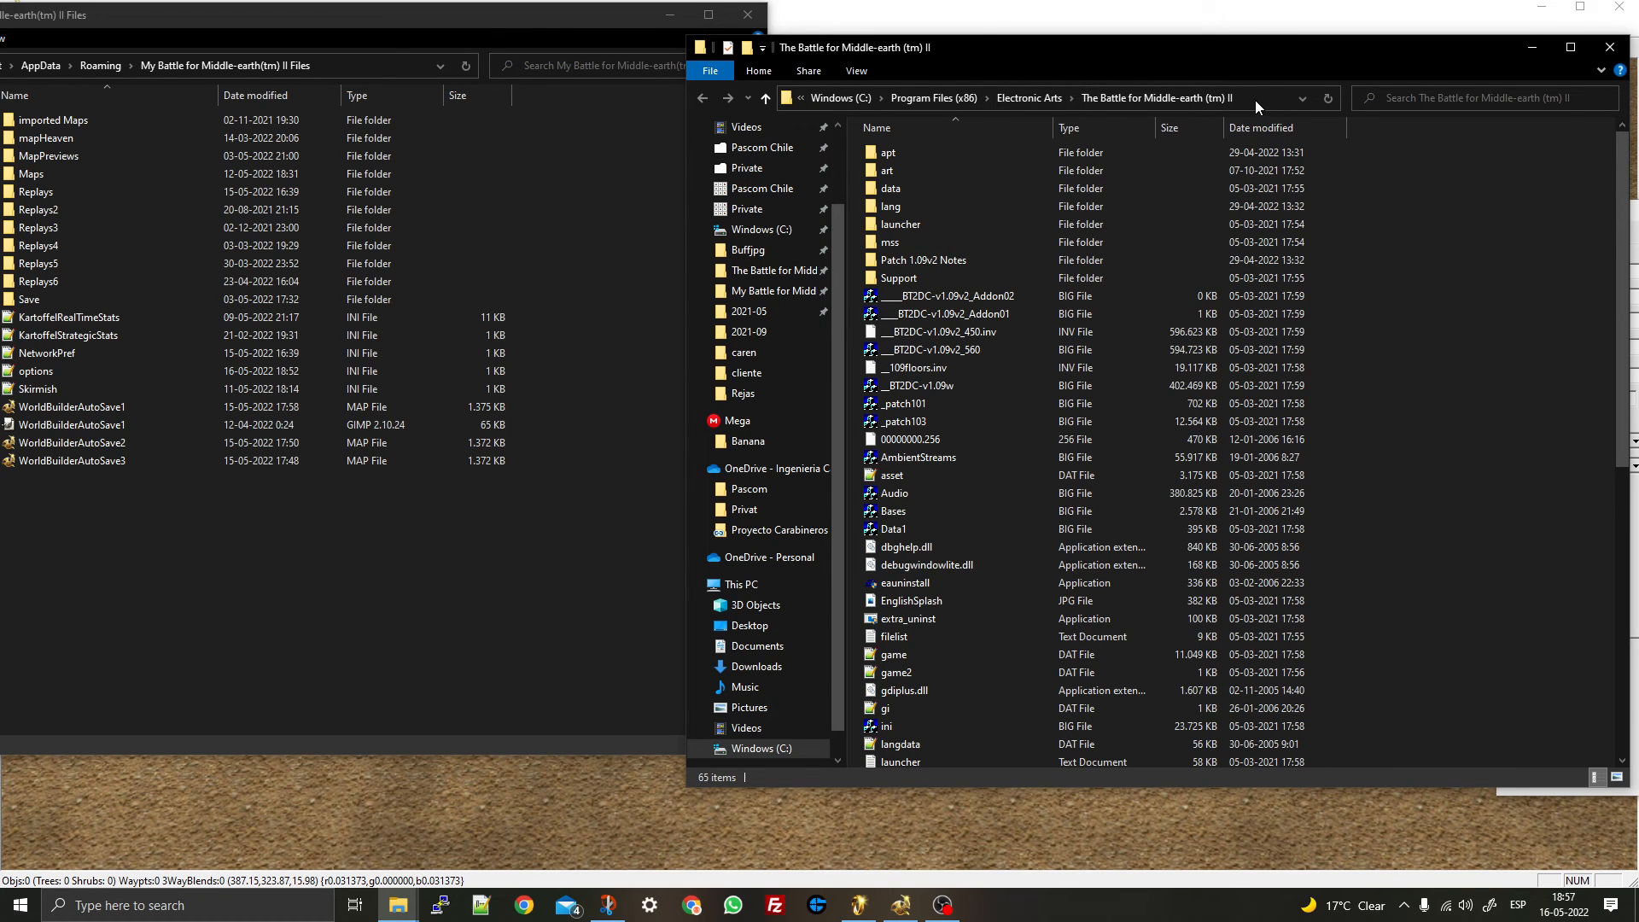
scroll(936, 413, down, 10)
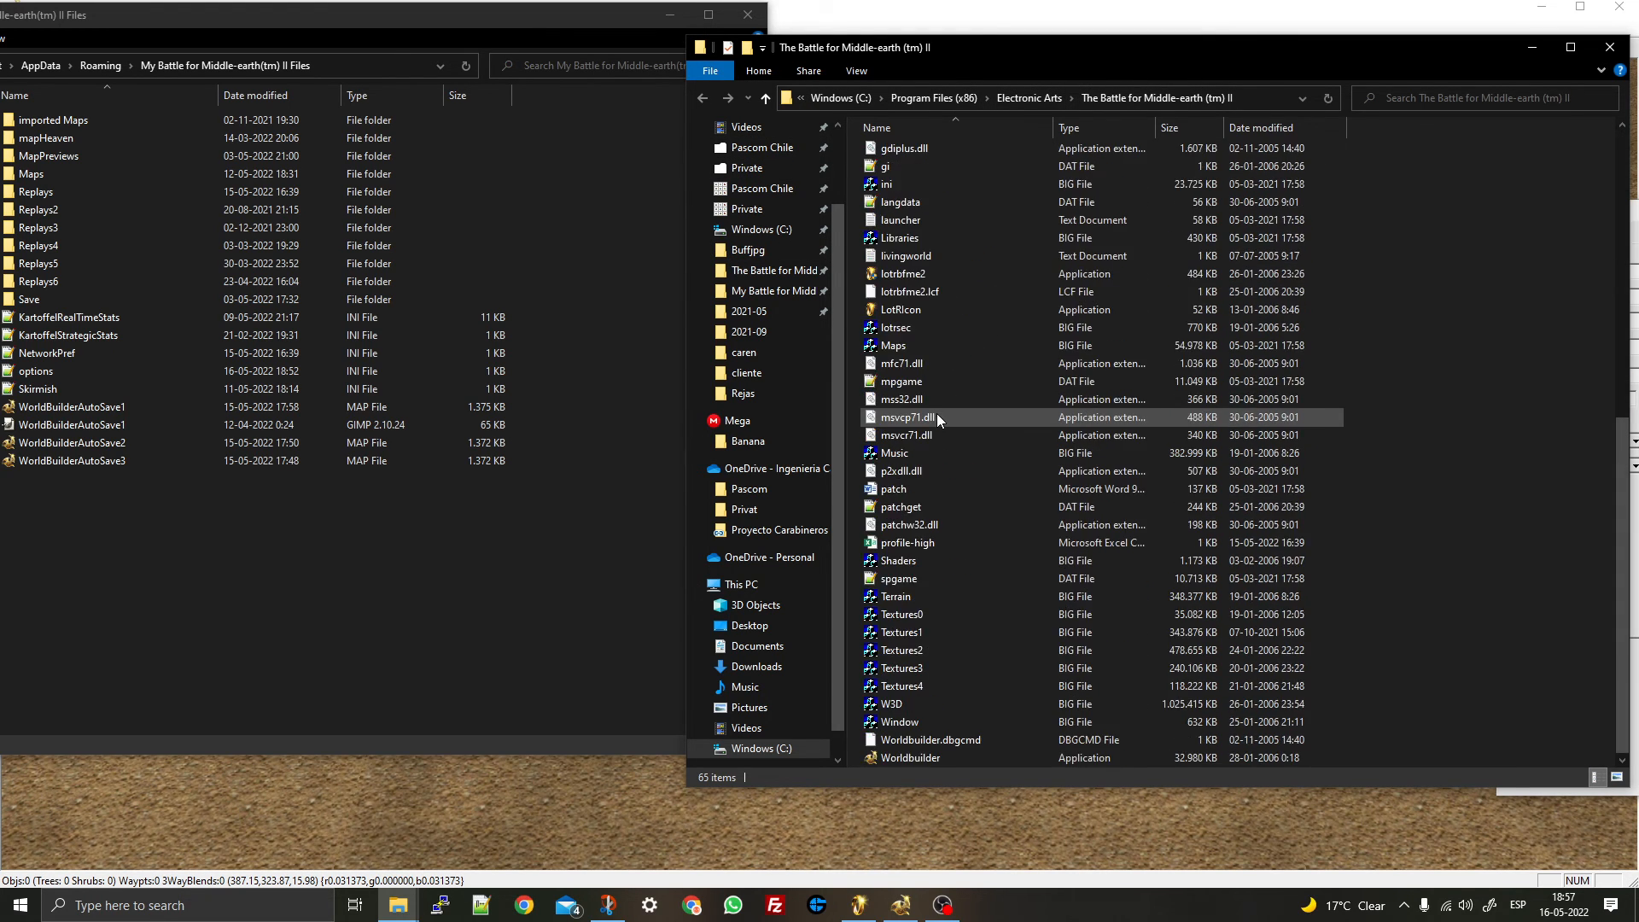
scroll(968, 550, up, 10)
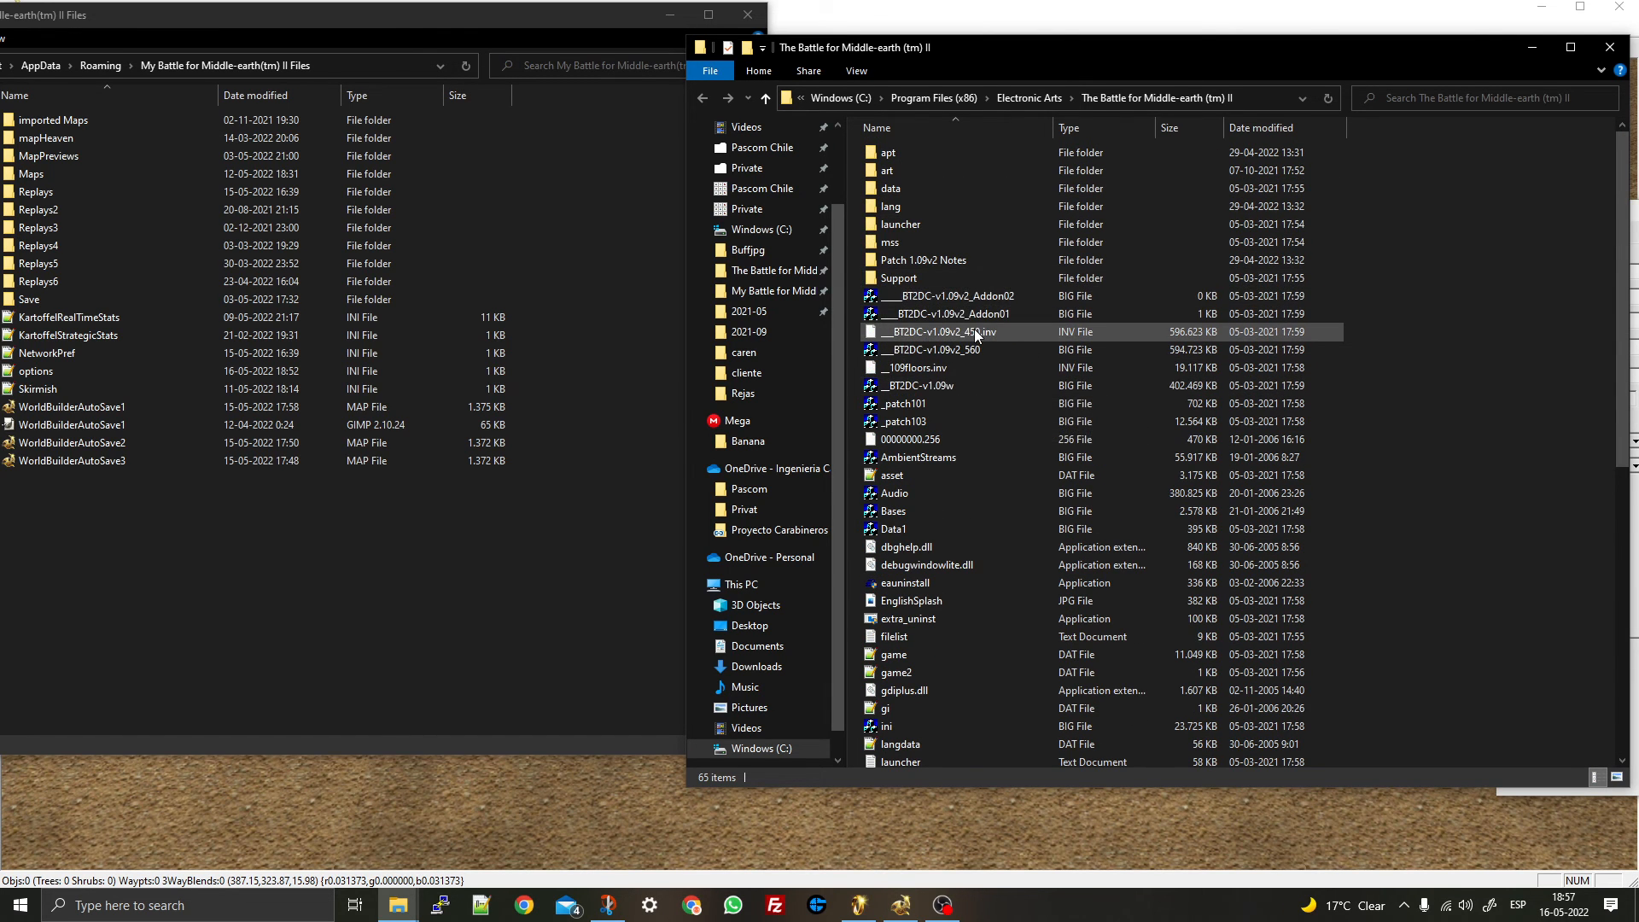
scroll(975, 331, down, 10)
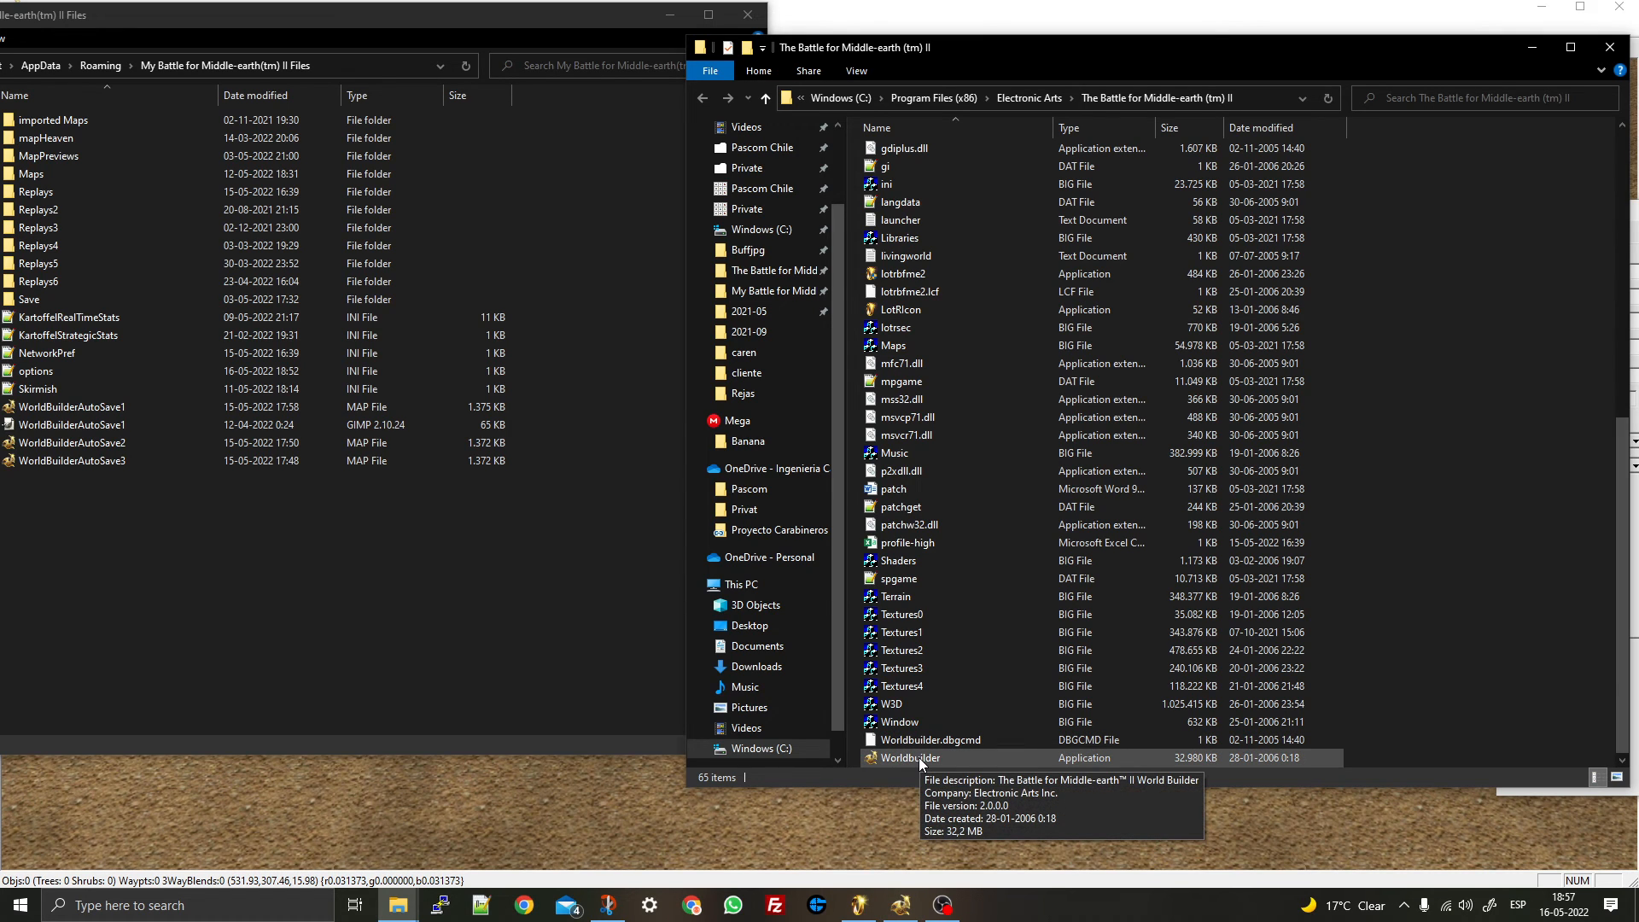
click(692, 907)
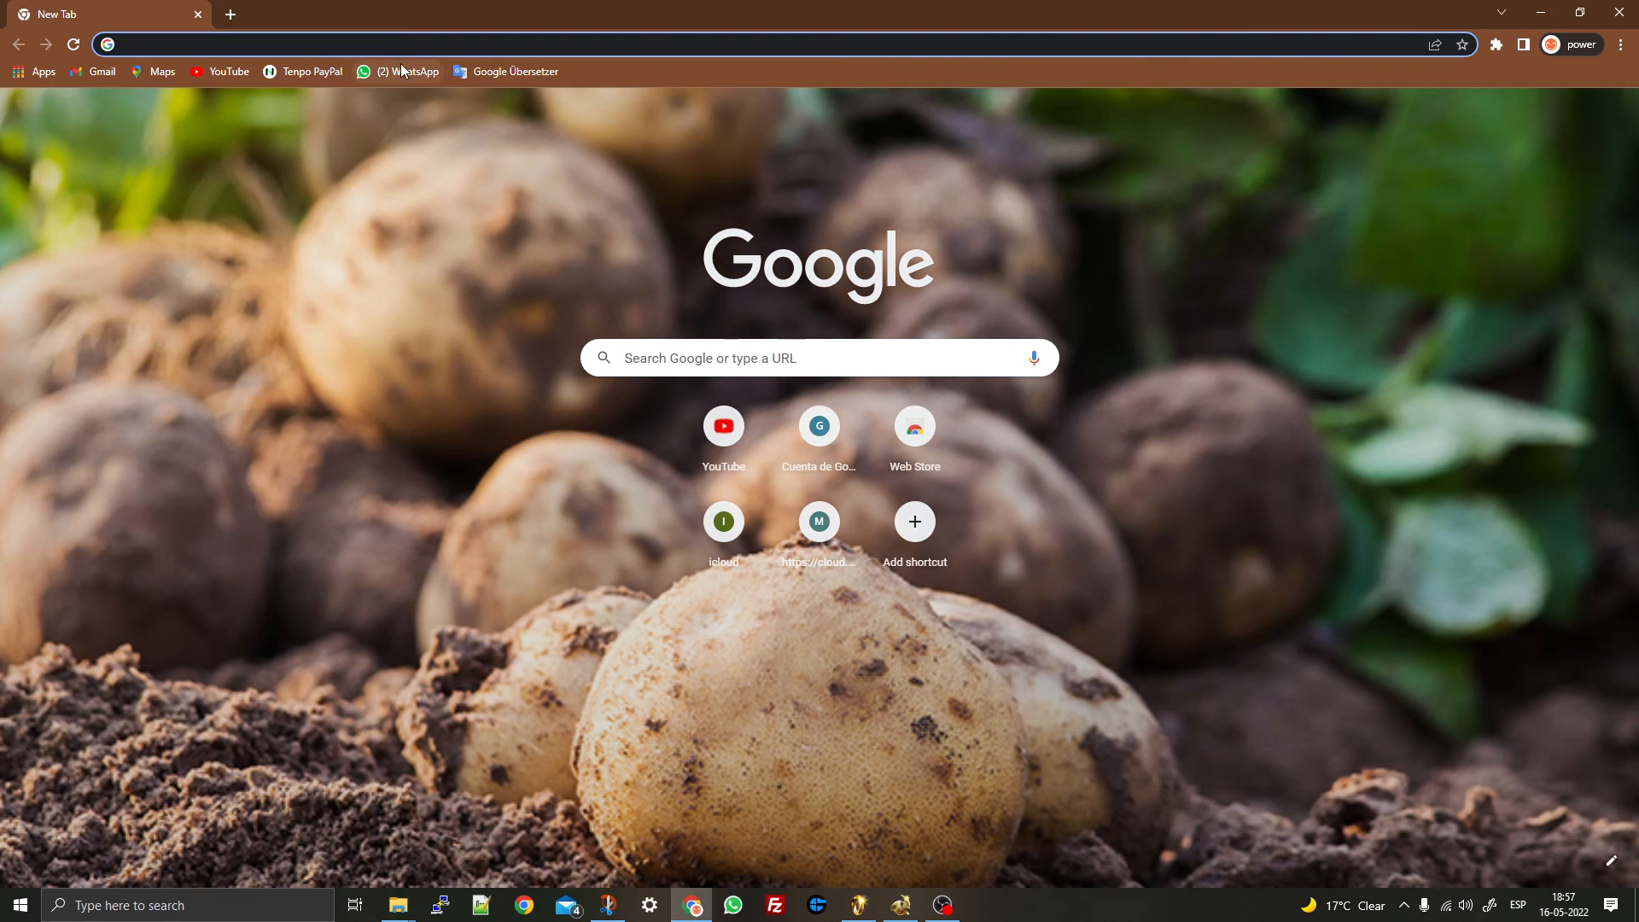
- Load the 'BfME2 General Discussion - GameReplays.org' suggestion from the address bar
text(gar)
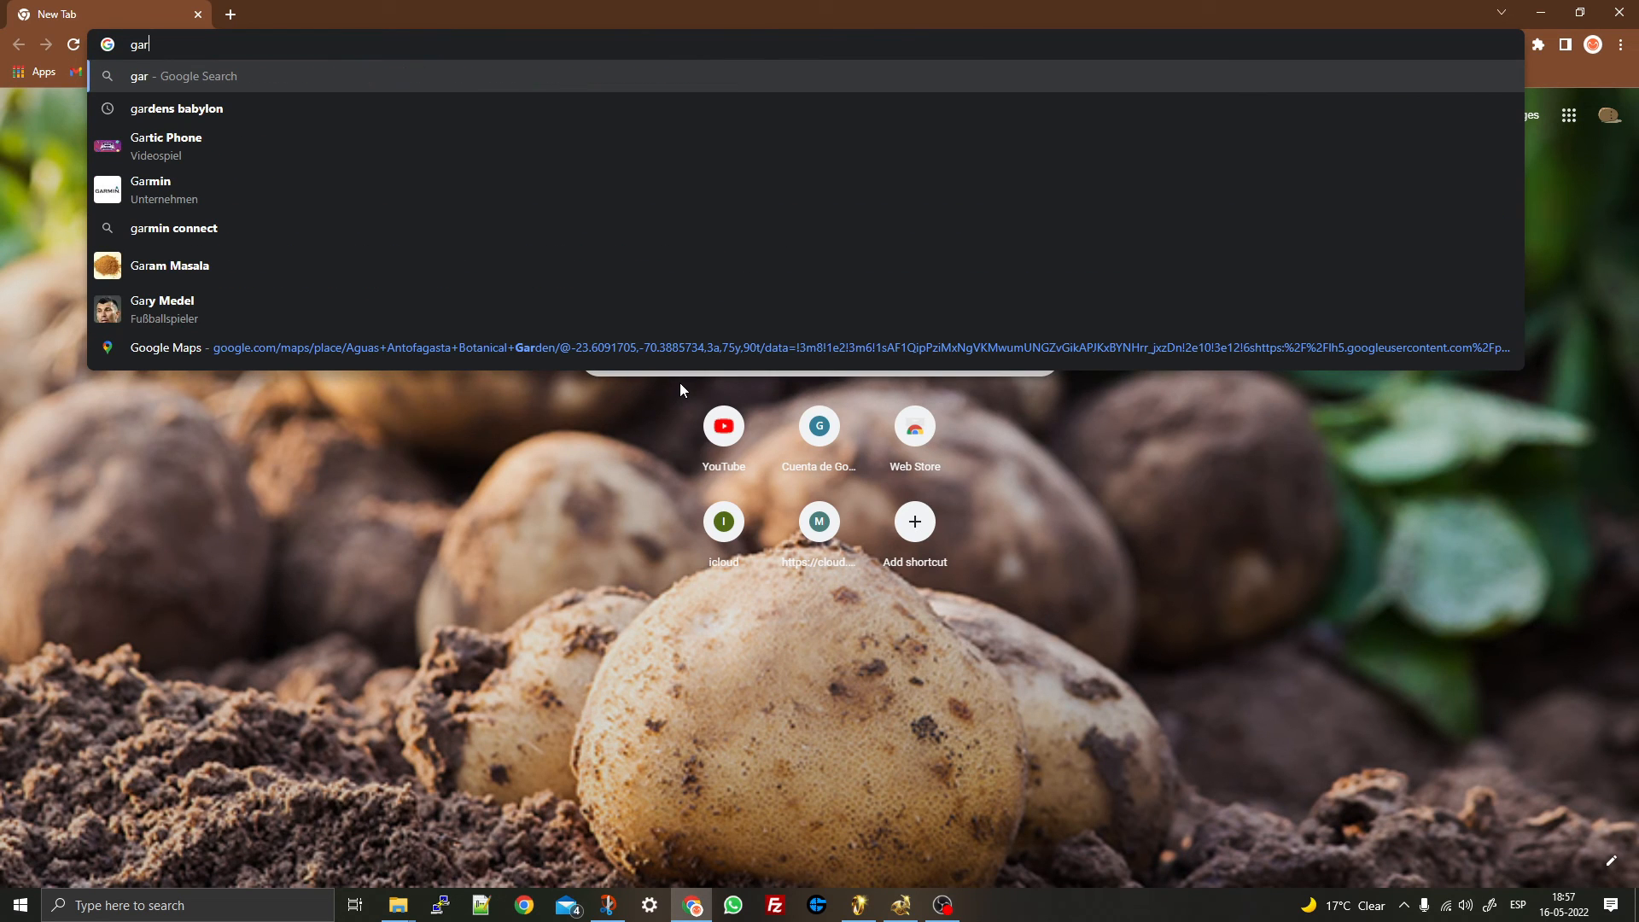
key(BackSpace)
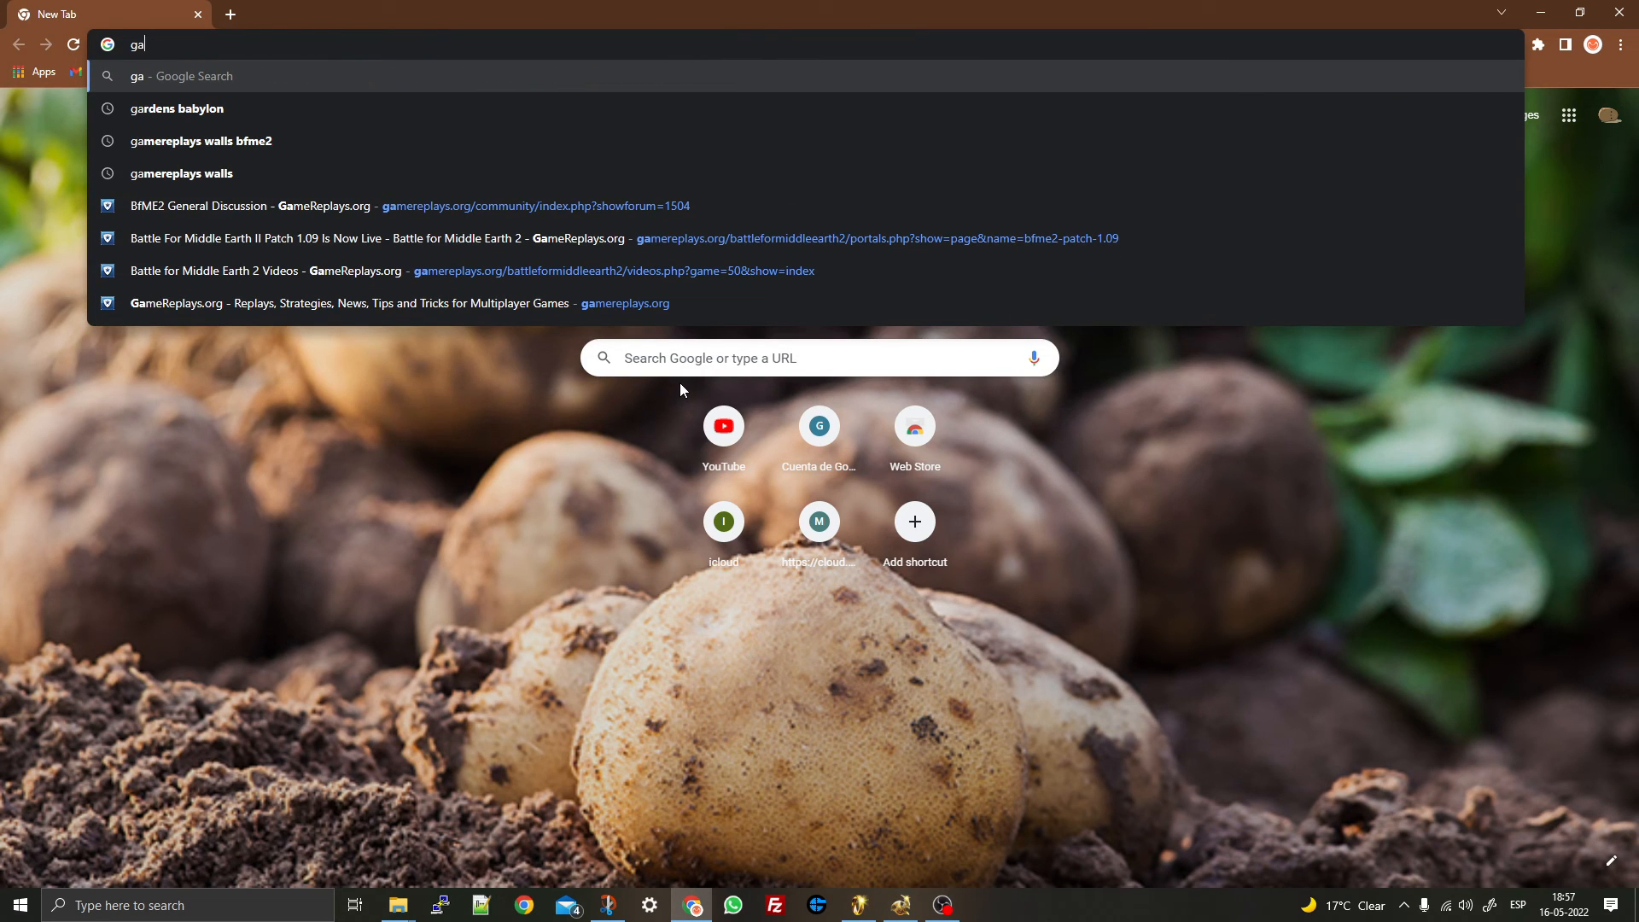
click(197, 207)
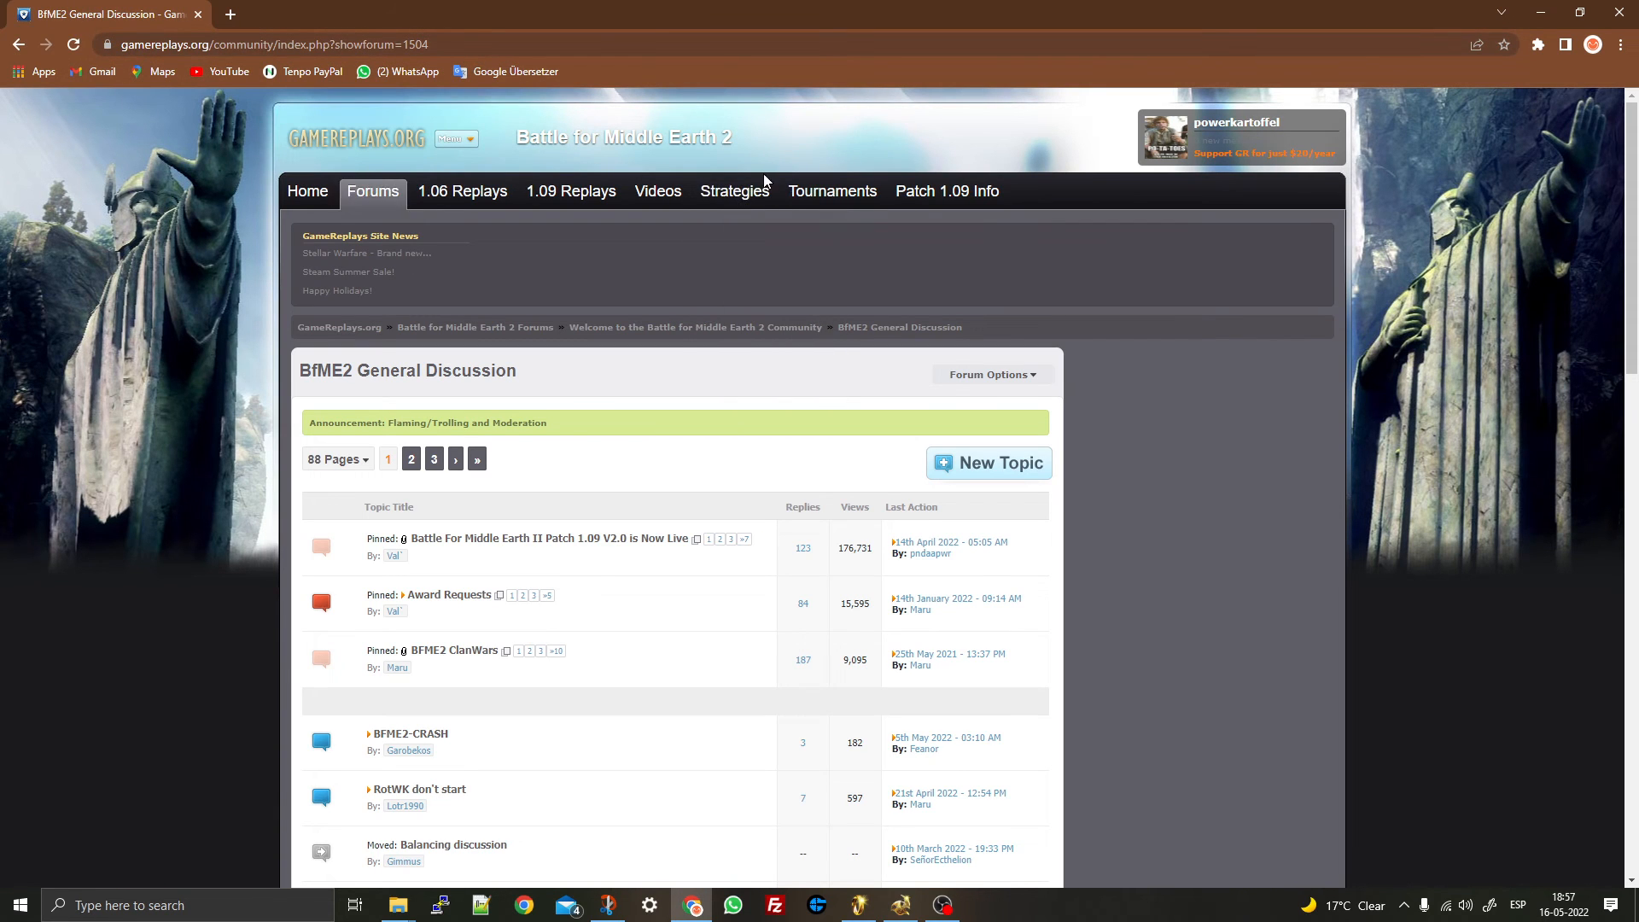
- Open the Patch 1.09 Info page, then trim the URL back to the gamereplays.org home page
mouse_move(874, 205)
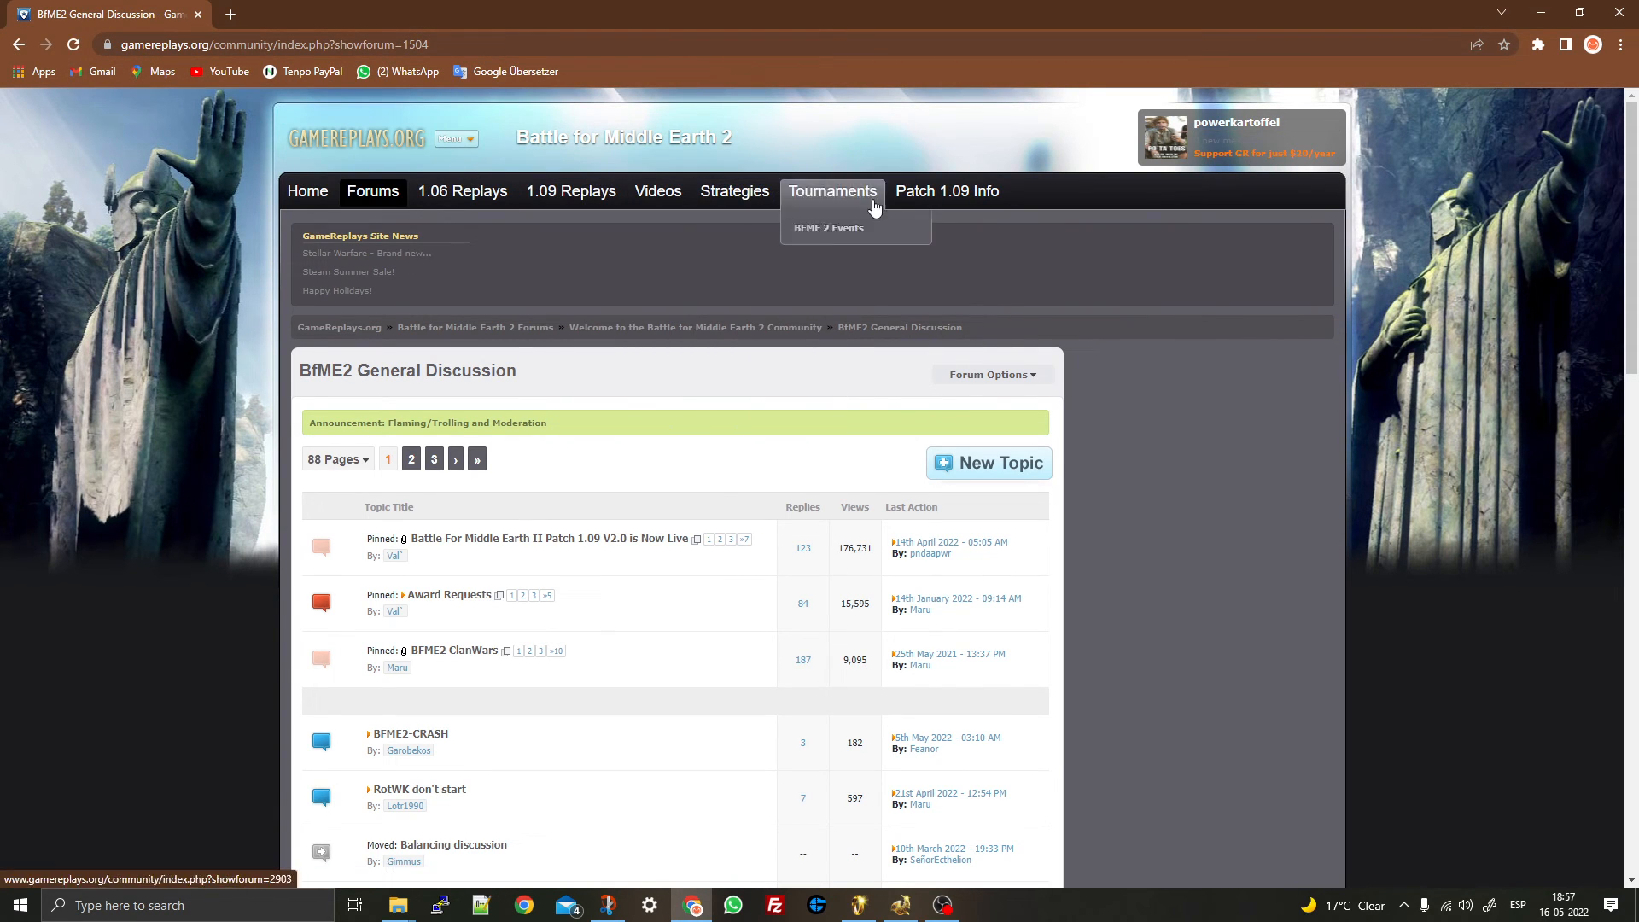
click(959, 194)
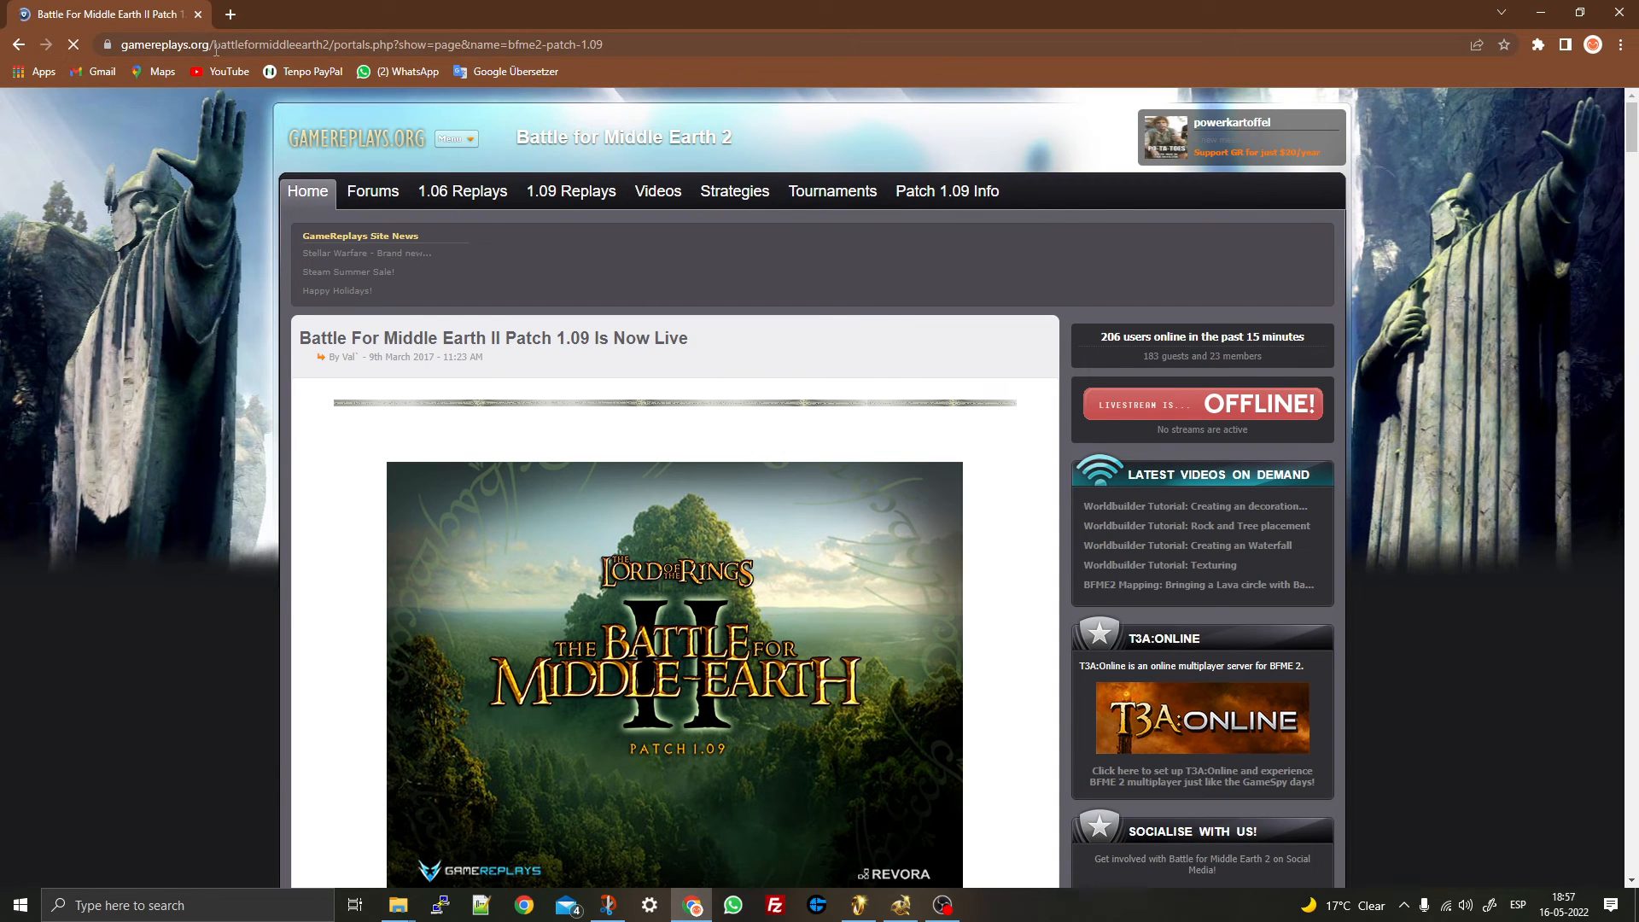
drag(216, 49, 853, 46)
key(BackSpace)
key(Return)
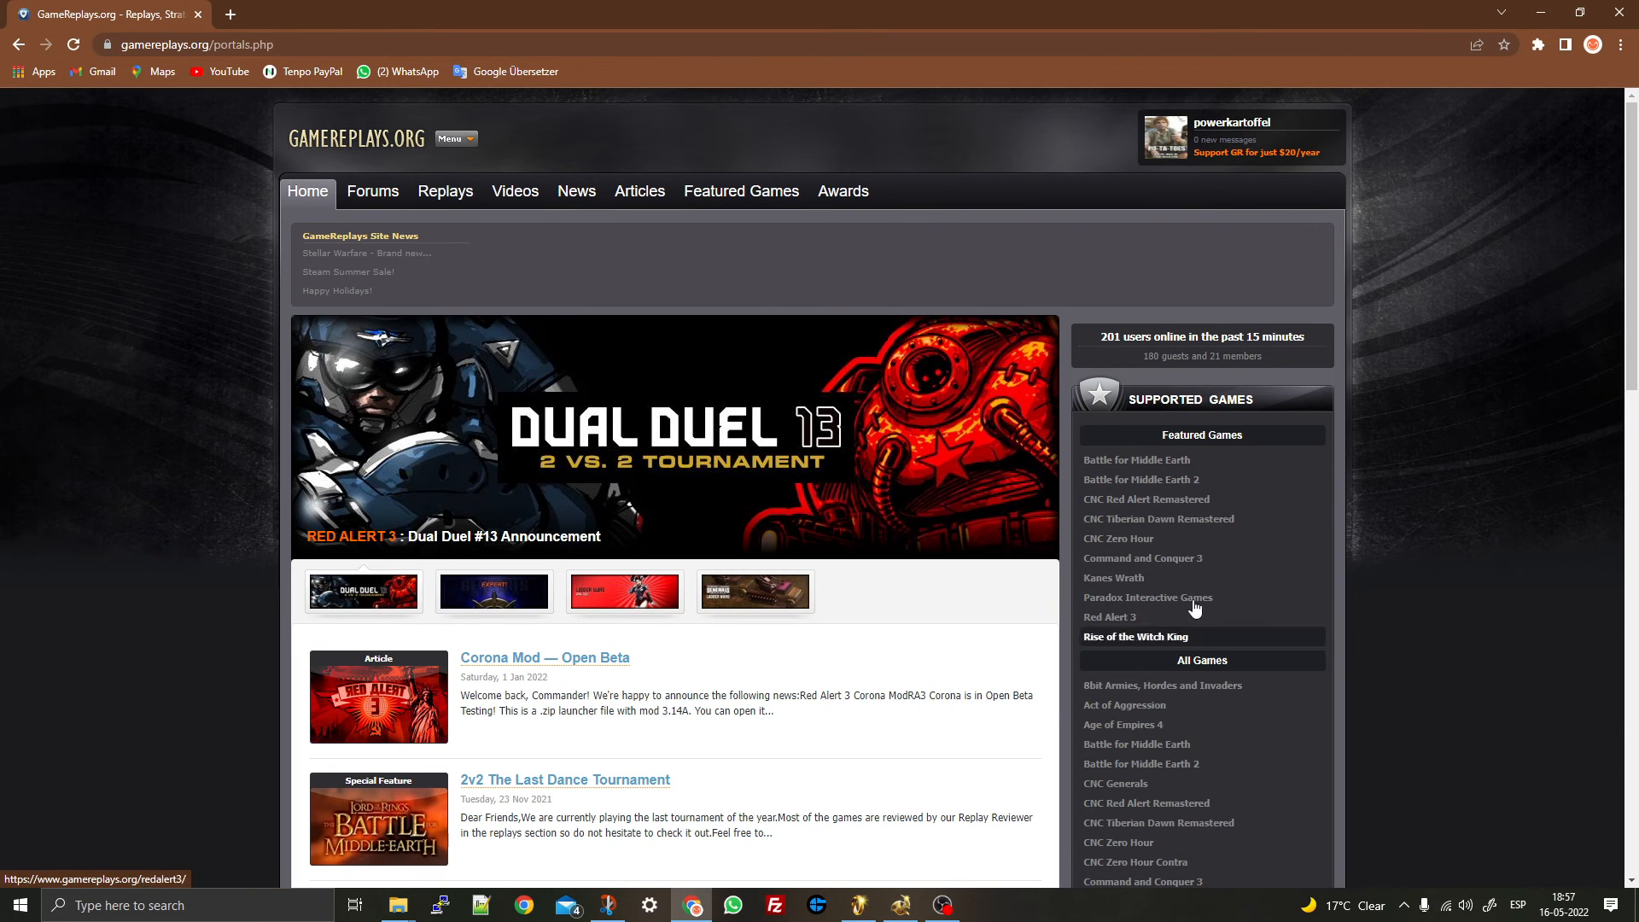
- Go to the Battle for Middle Earth 2 section and open the Download Version 1.09 page
scroll(1143, 601, down, 3)
click(1179, 510)
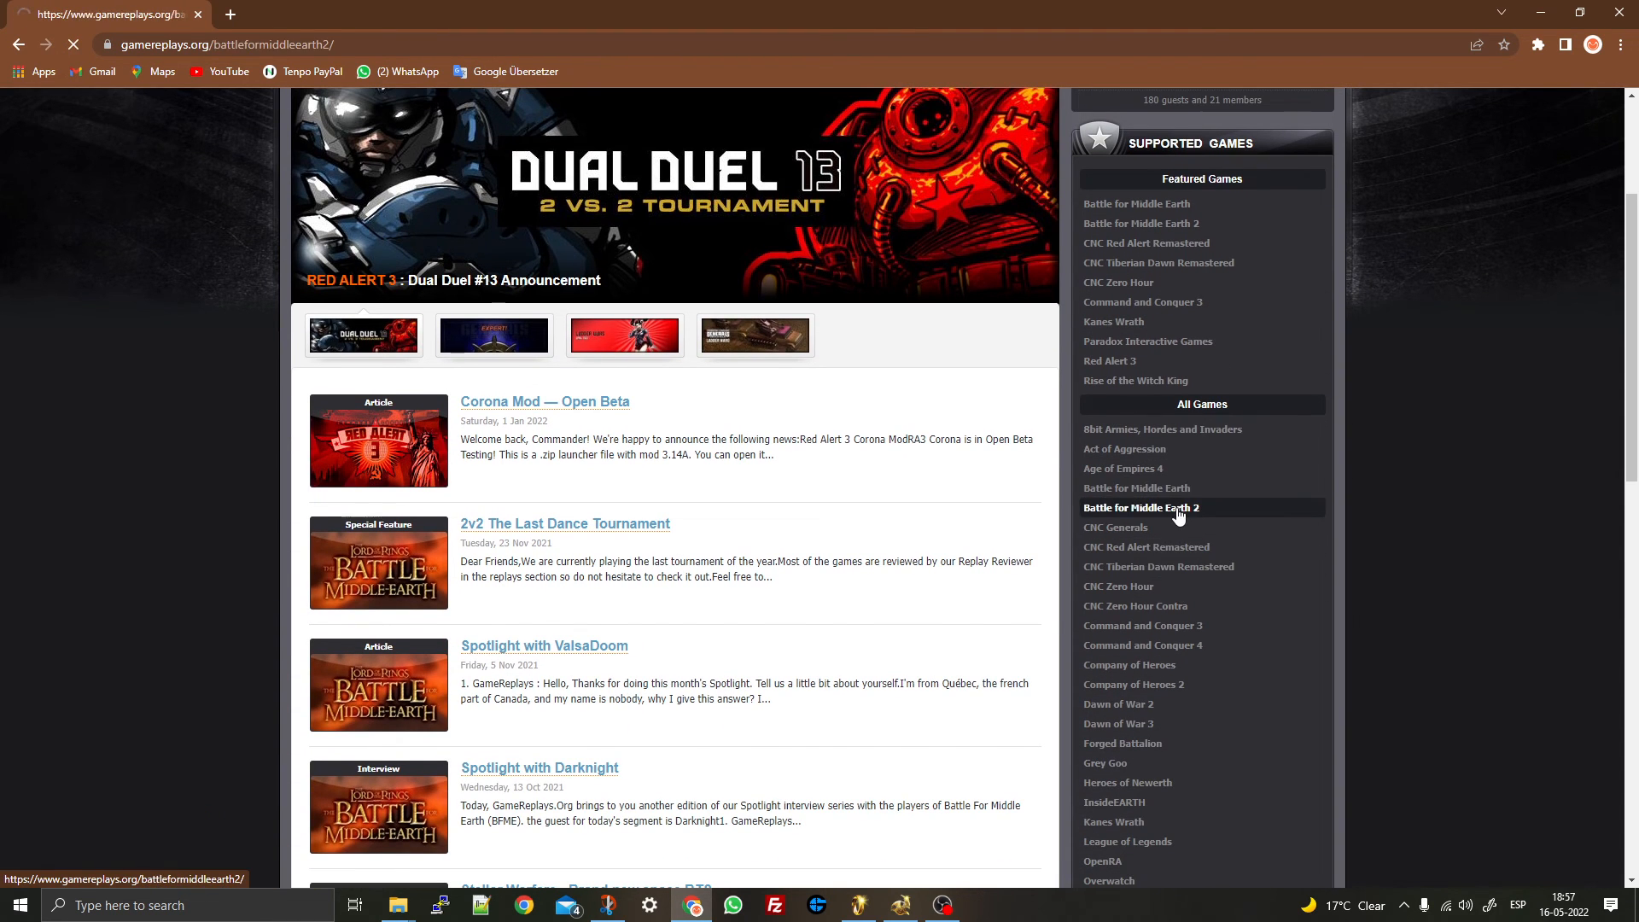
mouse_move(970, 198)
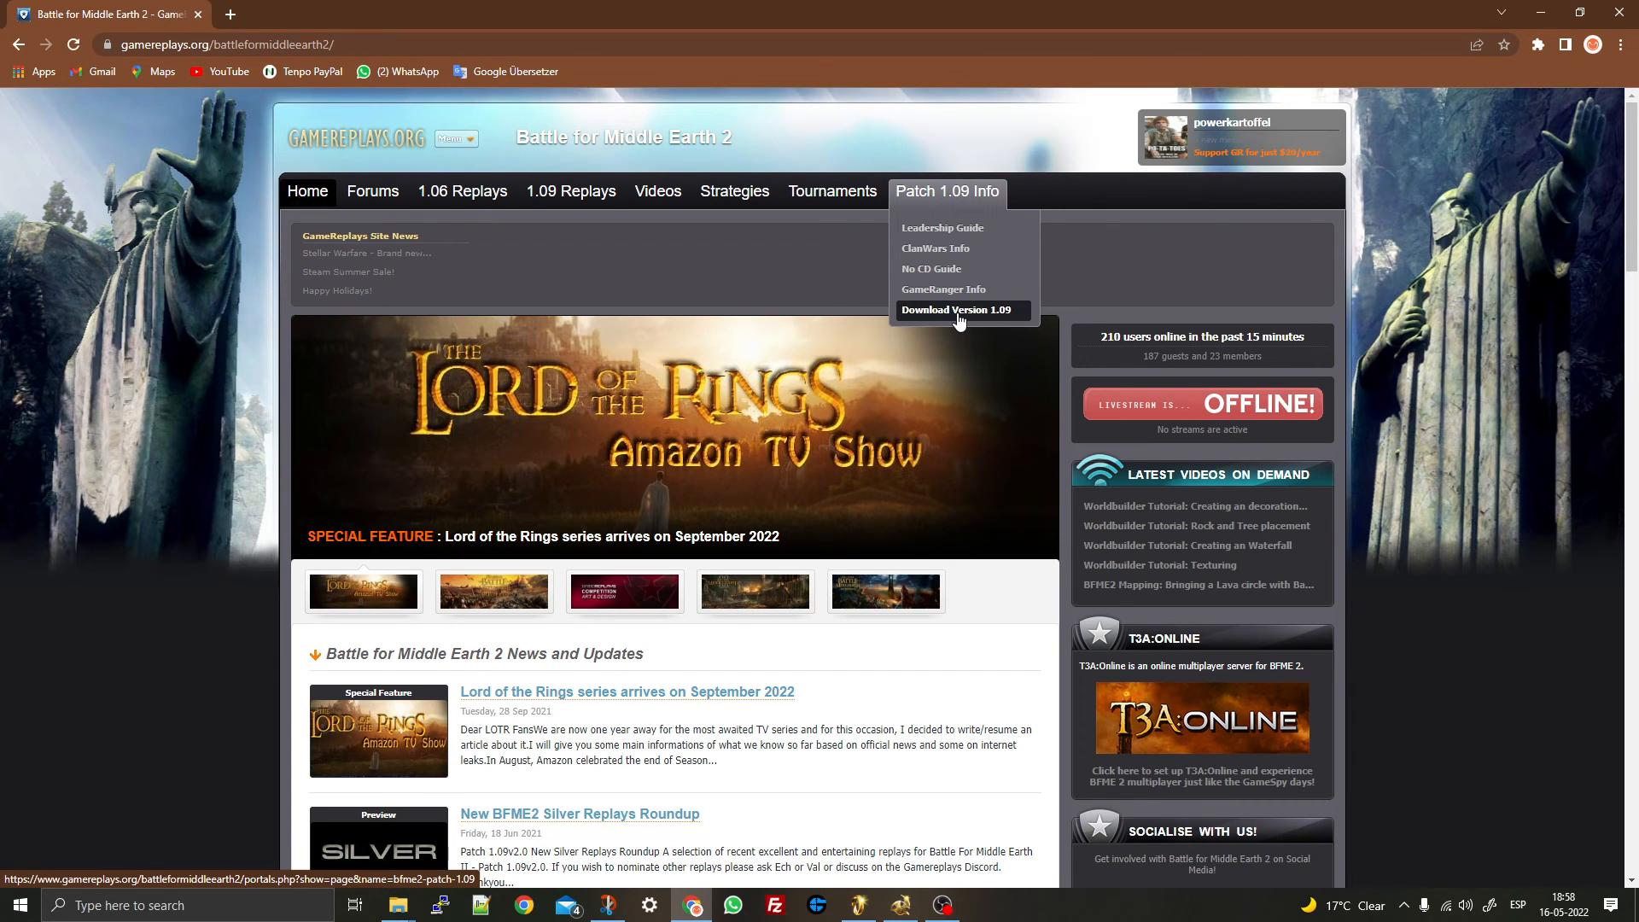
click(957, 310)
scroll(589, 350, down, 7)
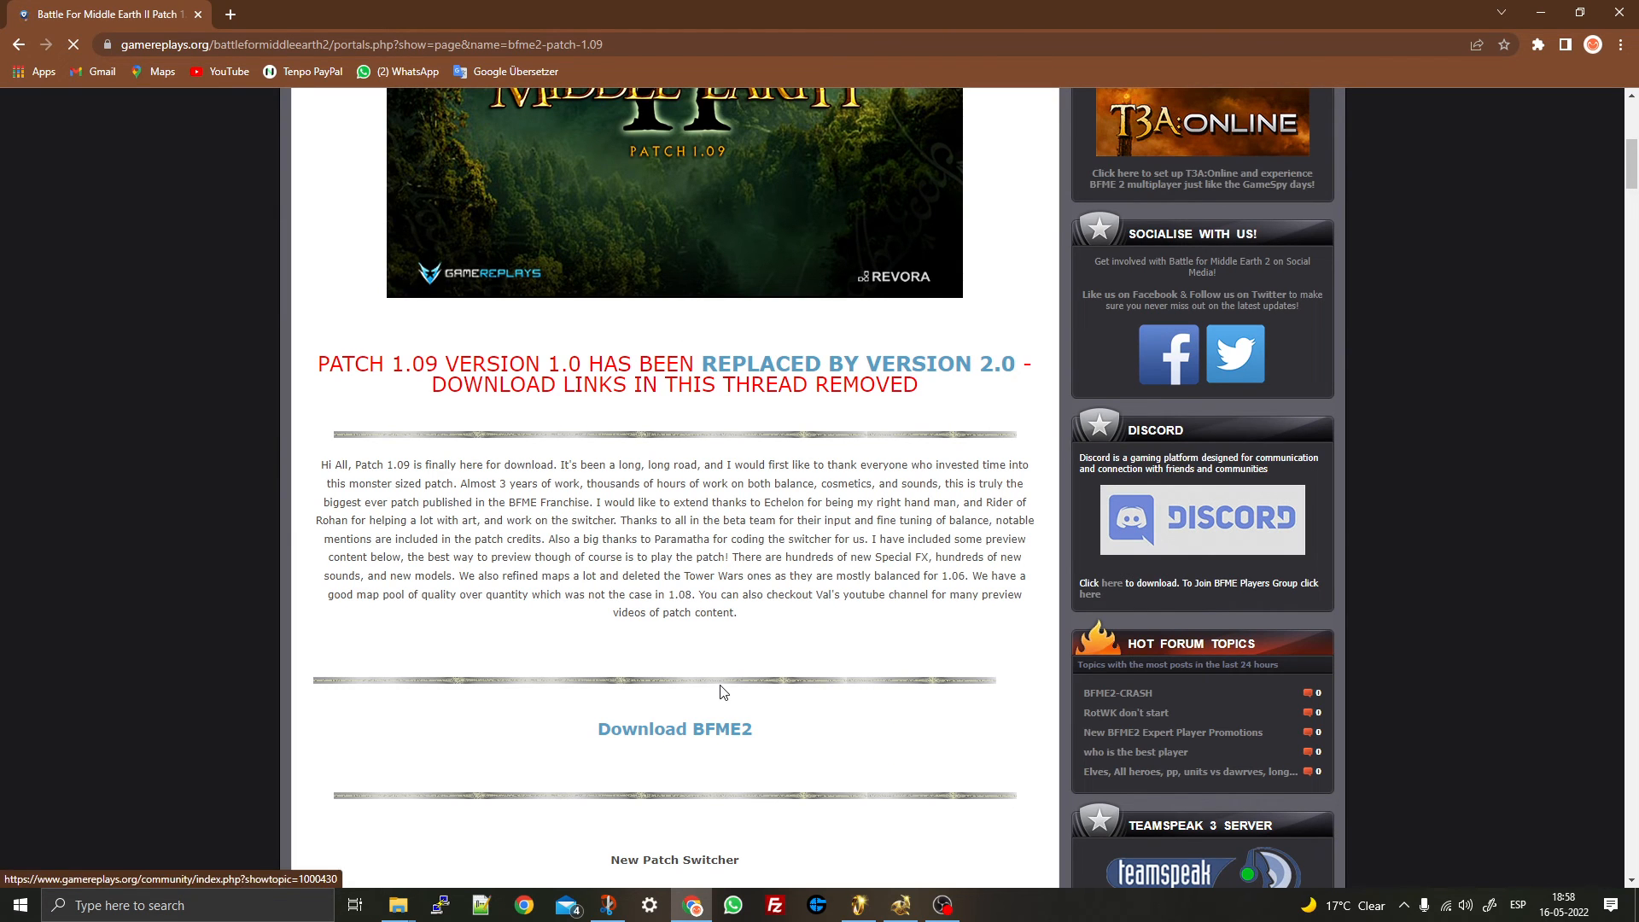
- Open the BFMEII No-CD Guide topic and read down, returning to section 3, Install the Patch Switcher
click(726, 728)
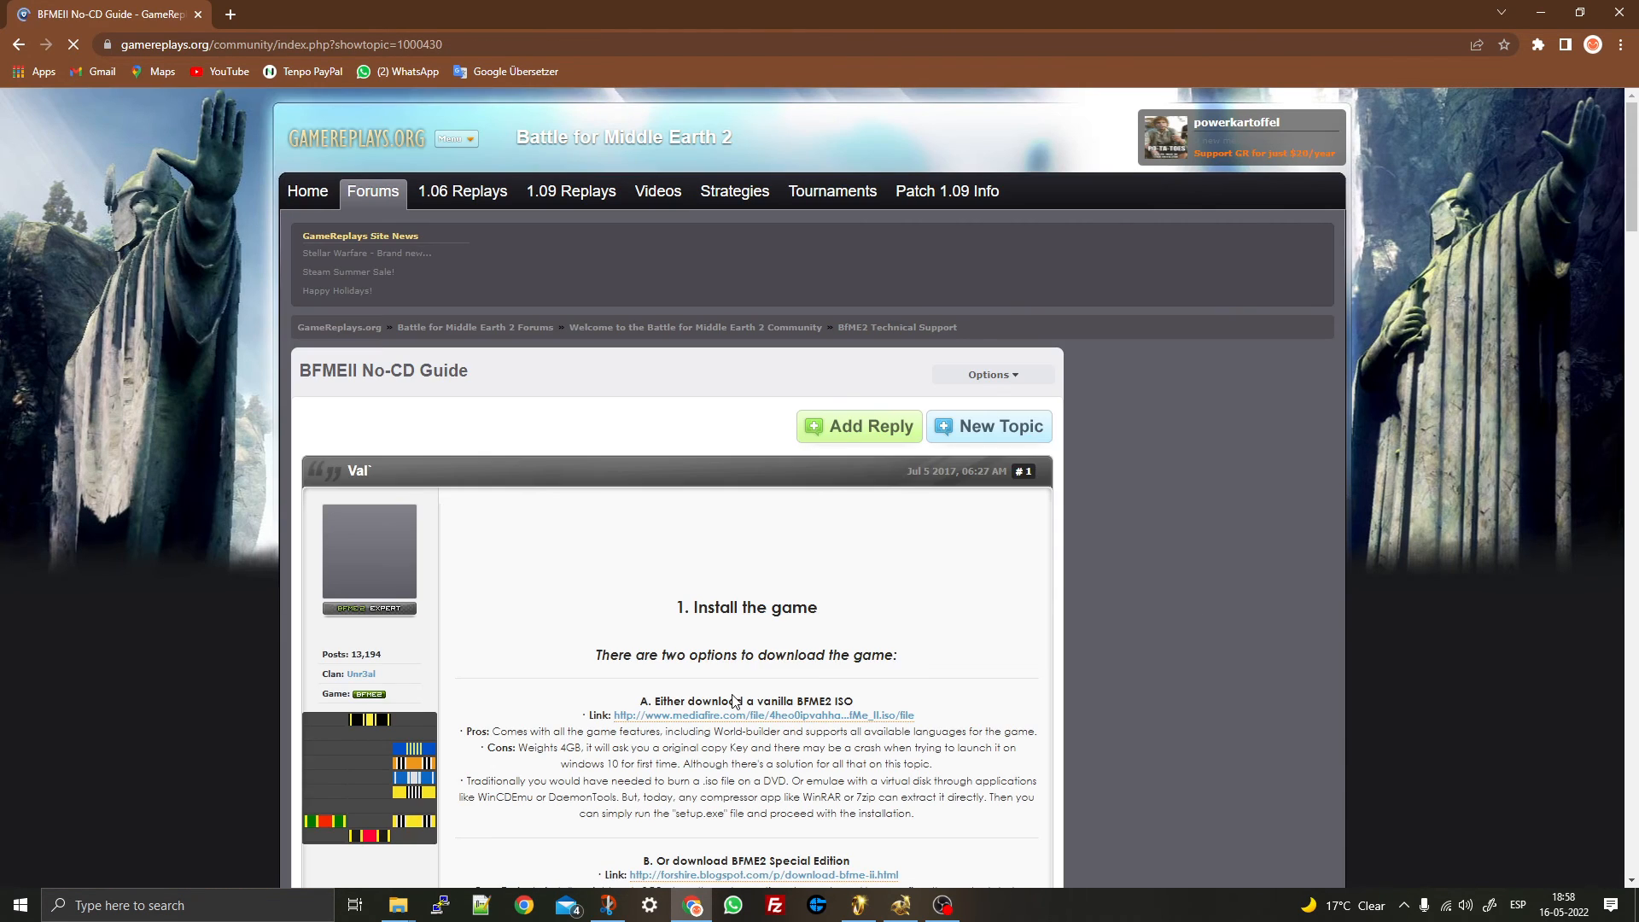
scroll(523, 435, down, 3)
scroll(523, 435, down, 3)
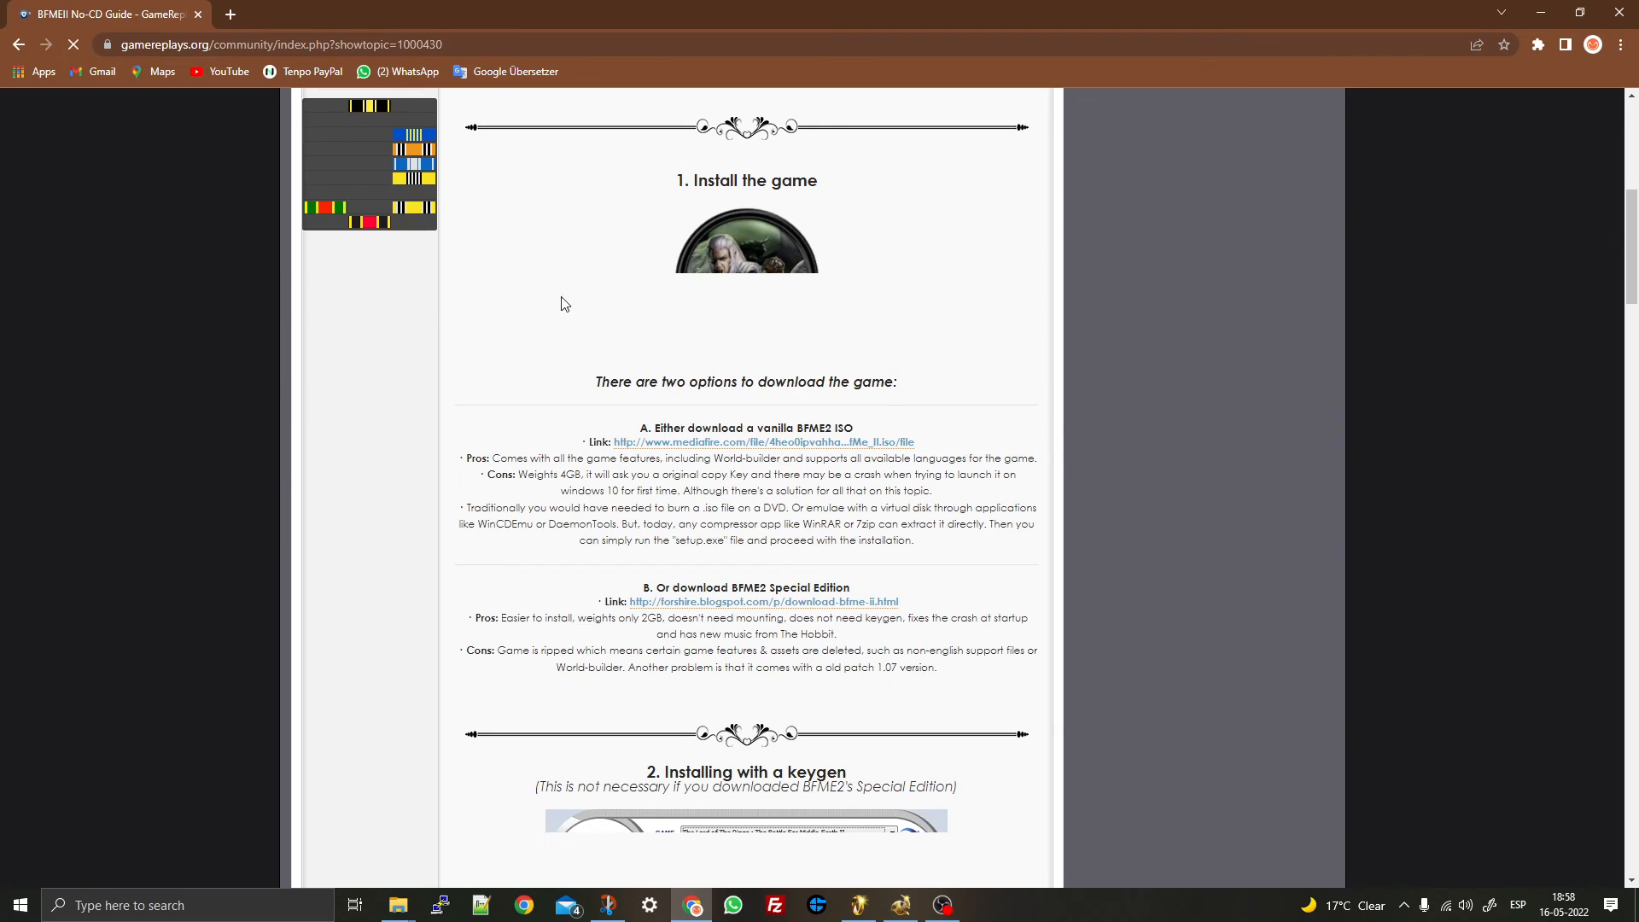
scroll(818, 477, down, 2)
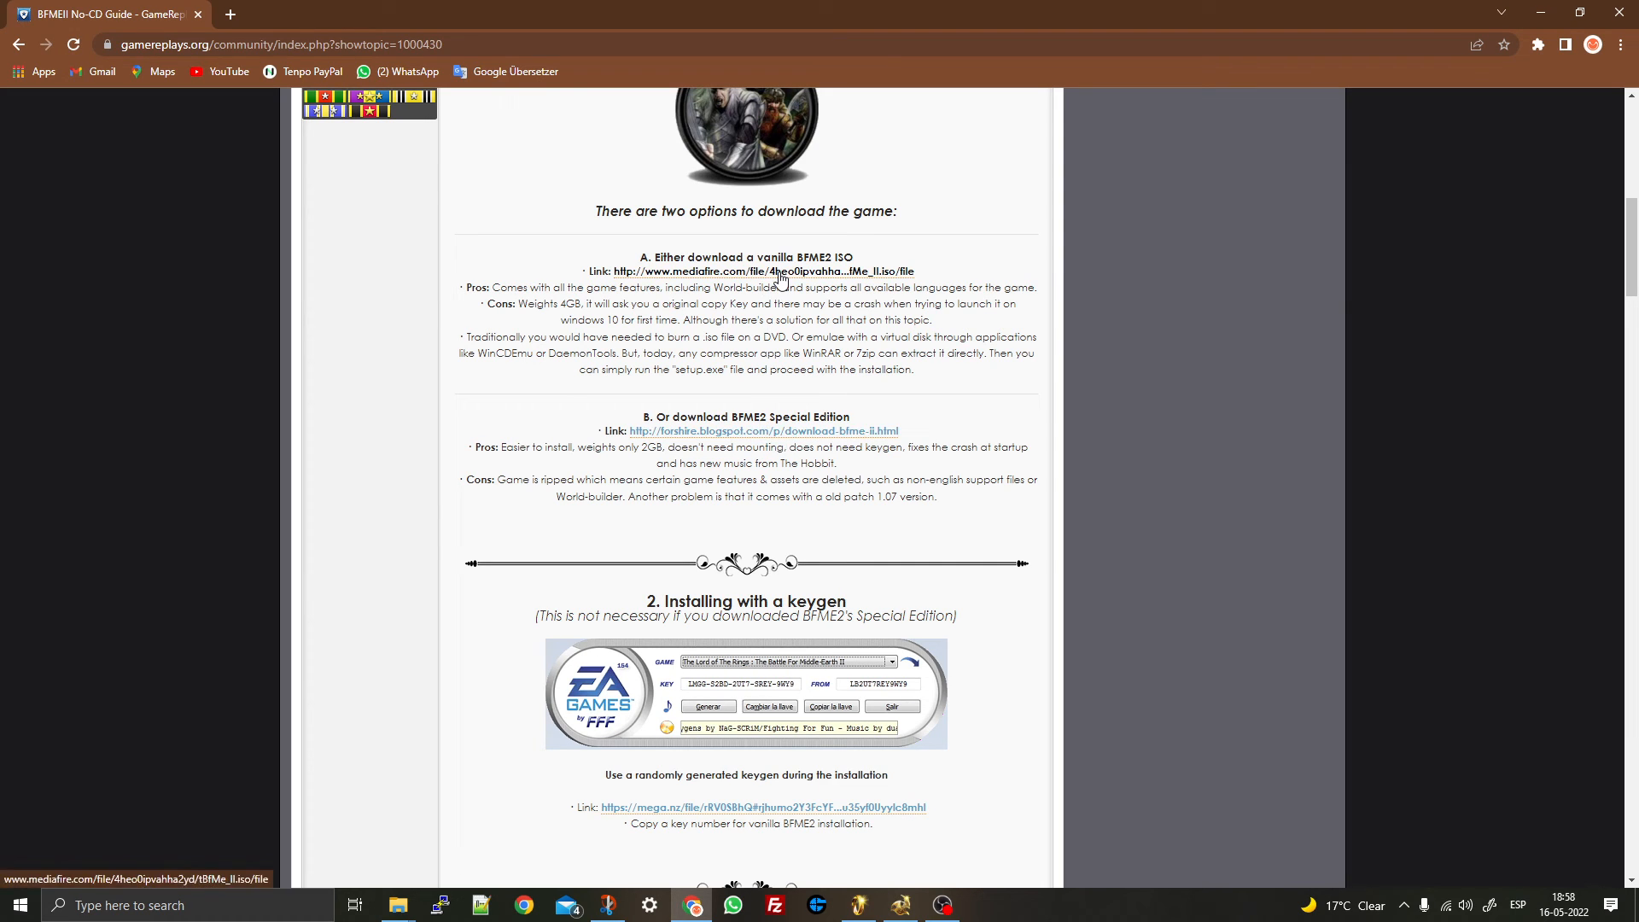
scroll(674, 136, down, 7)
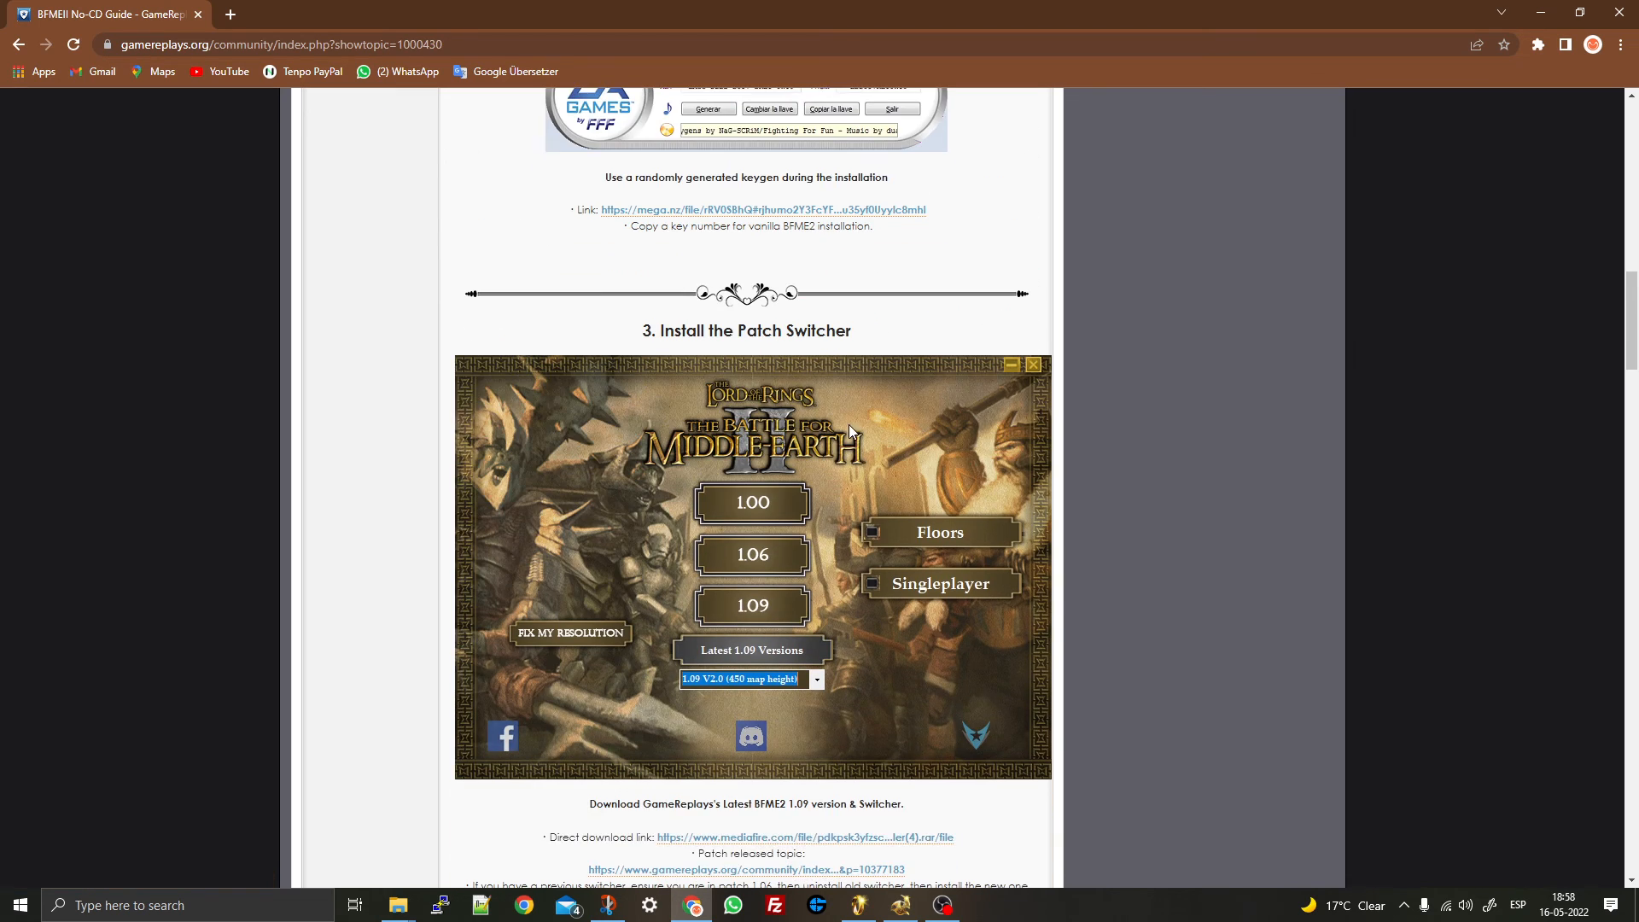
scroll(849, 423, down, 15)
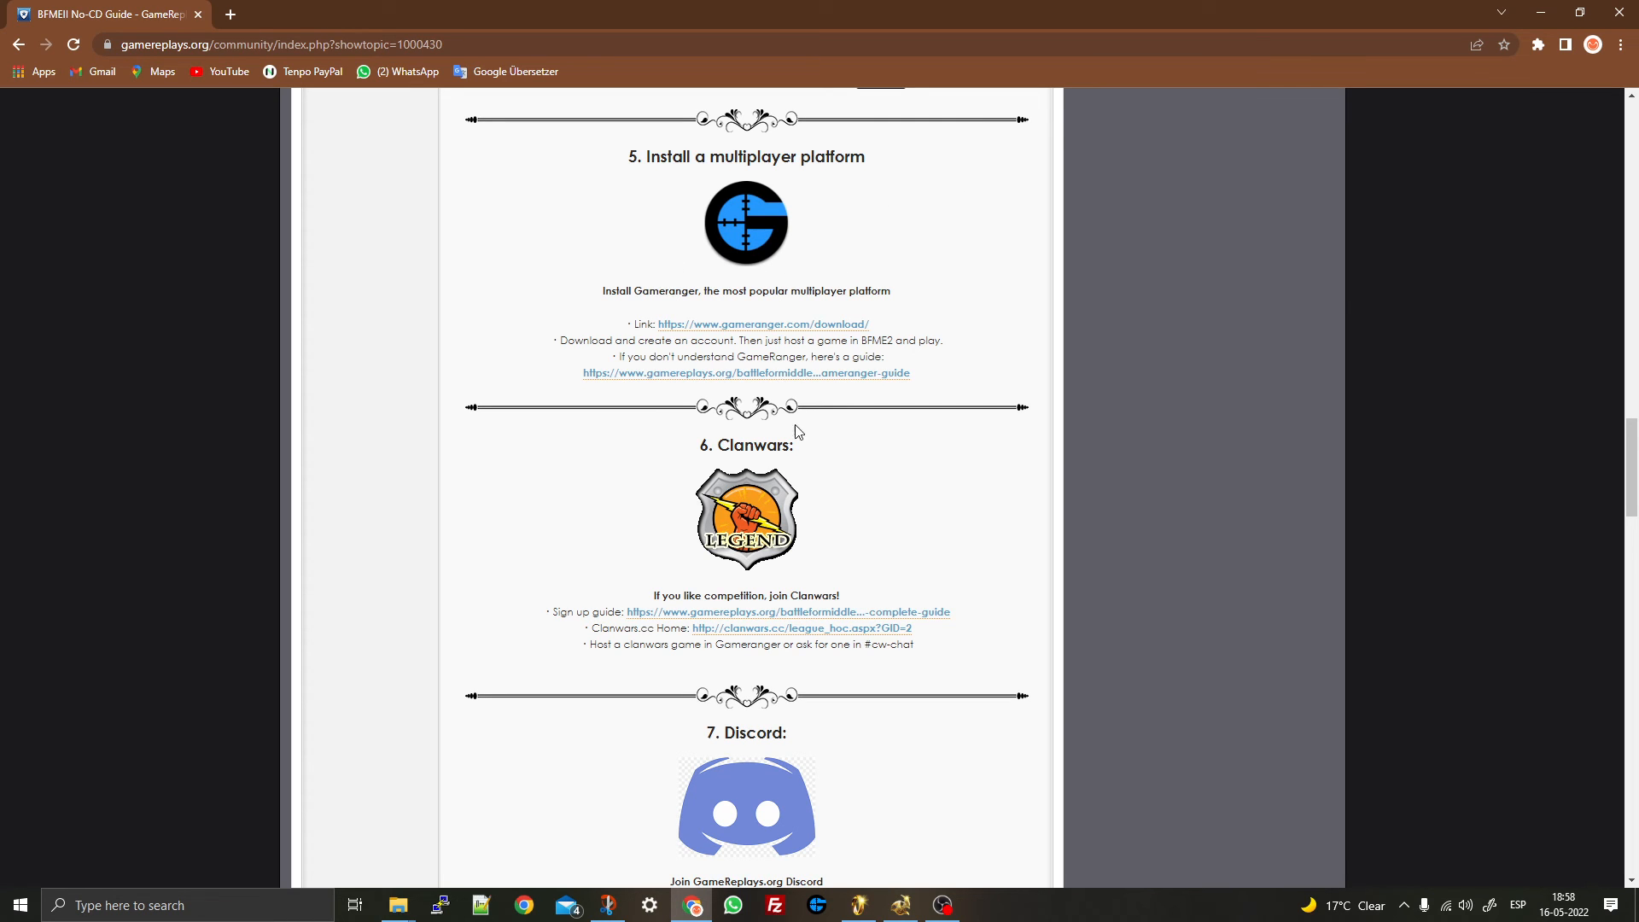
scroll(900, 578, down, 1)
scroll(900, 579, down, 4)
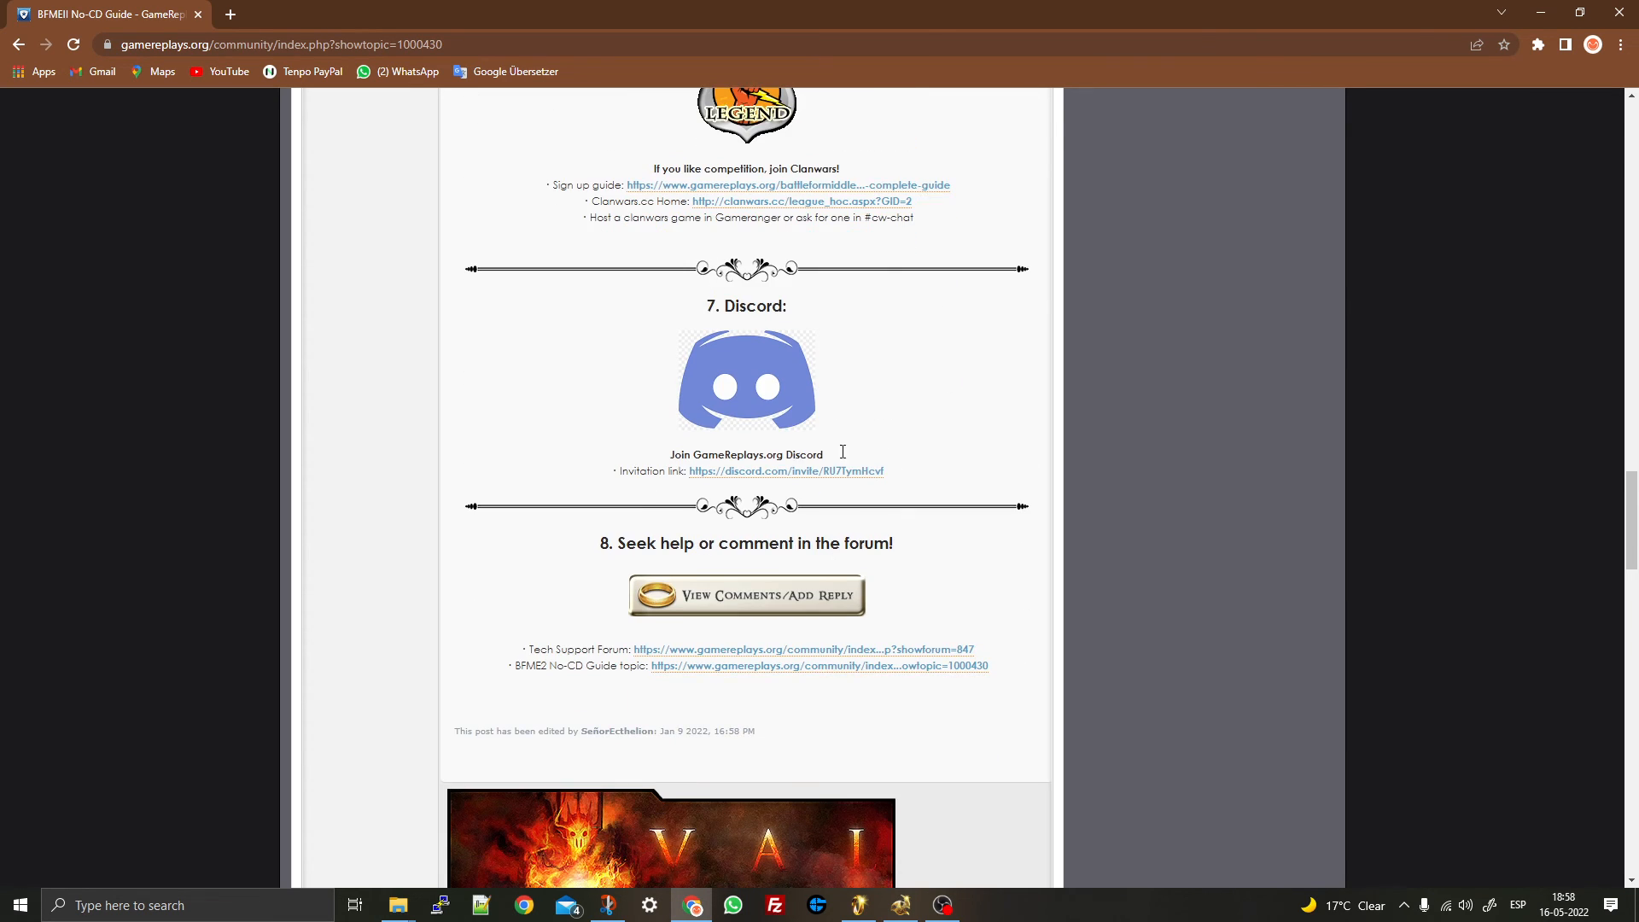
scroll(762, 435, up, 12)
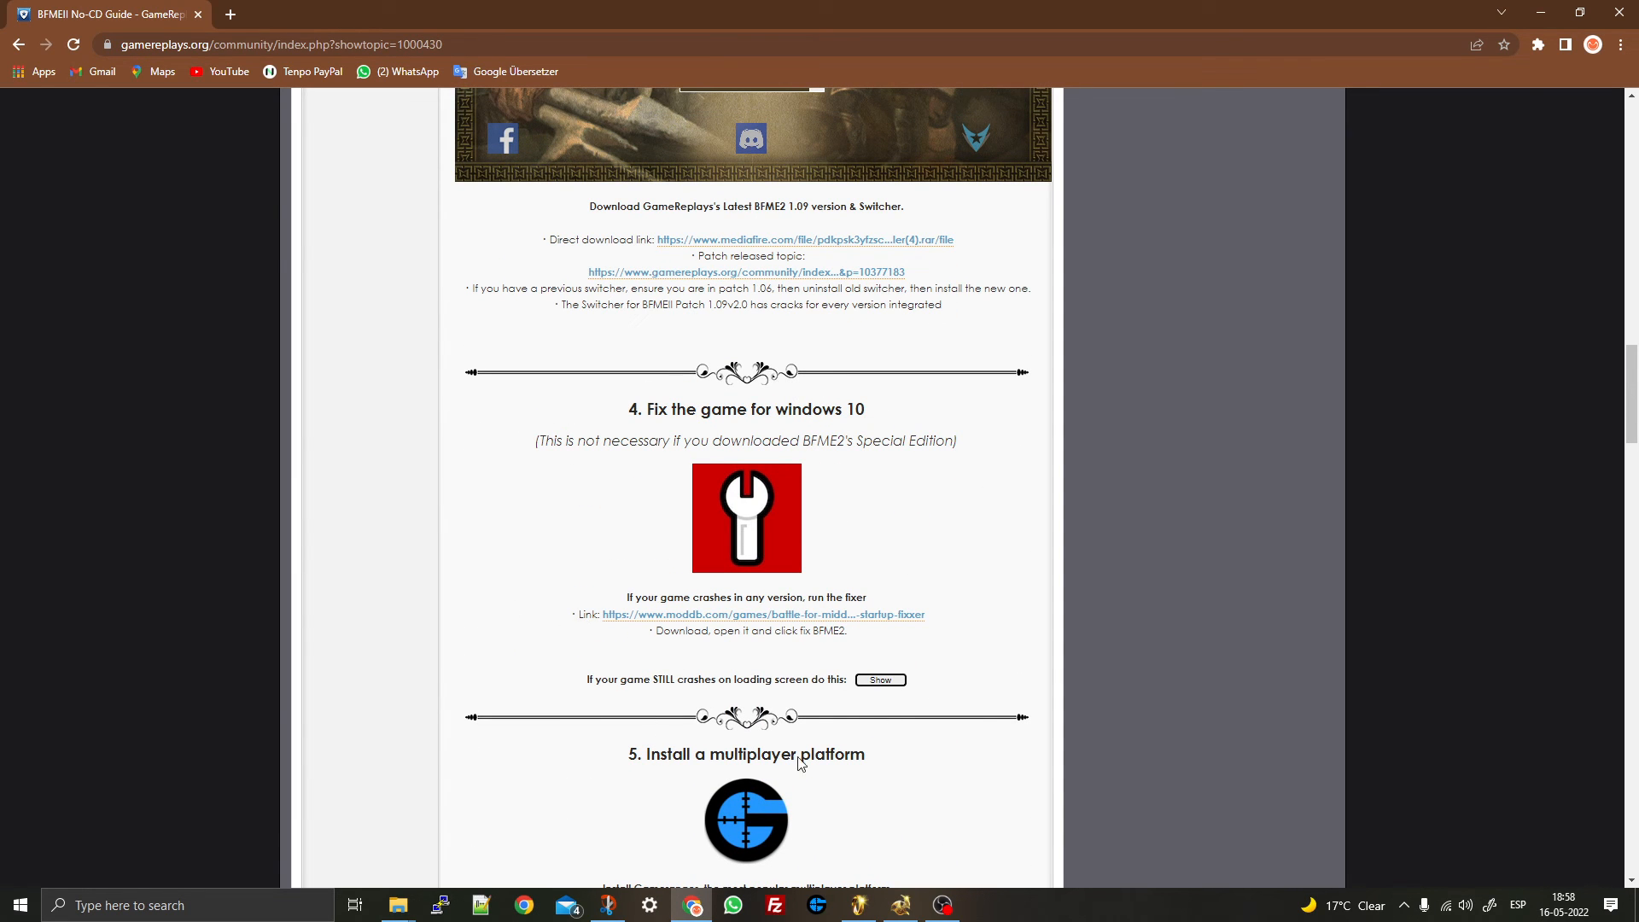
scroll(916, 404, up, 2)
scroll(916, 405, up, 2)
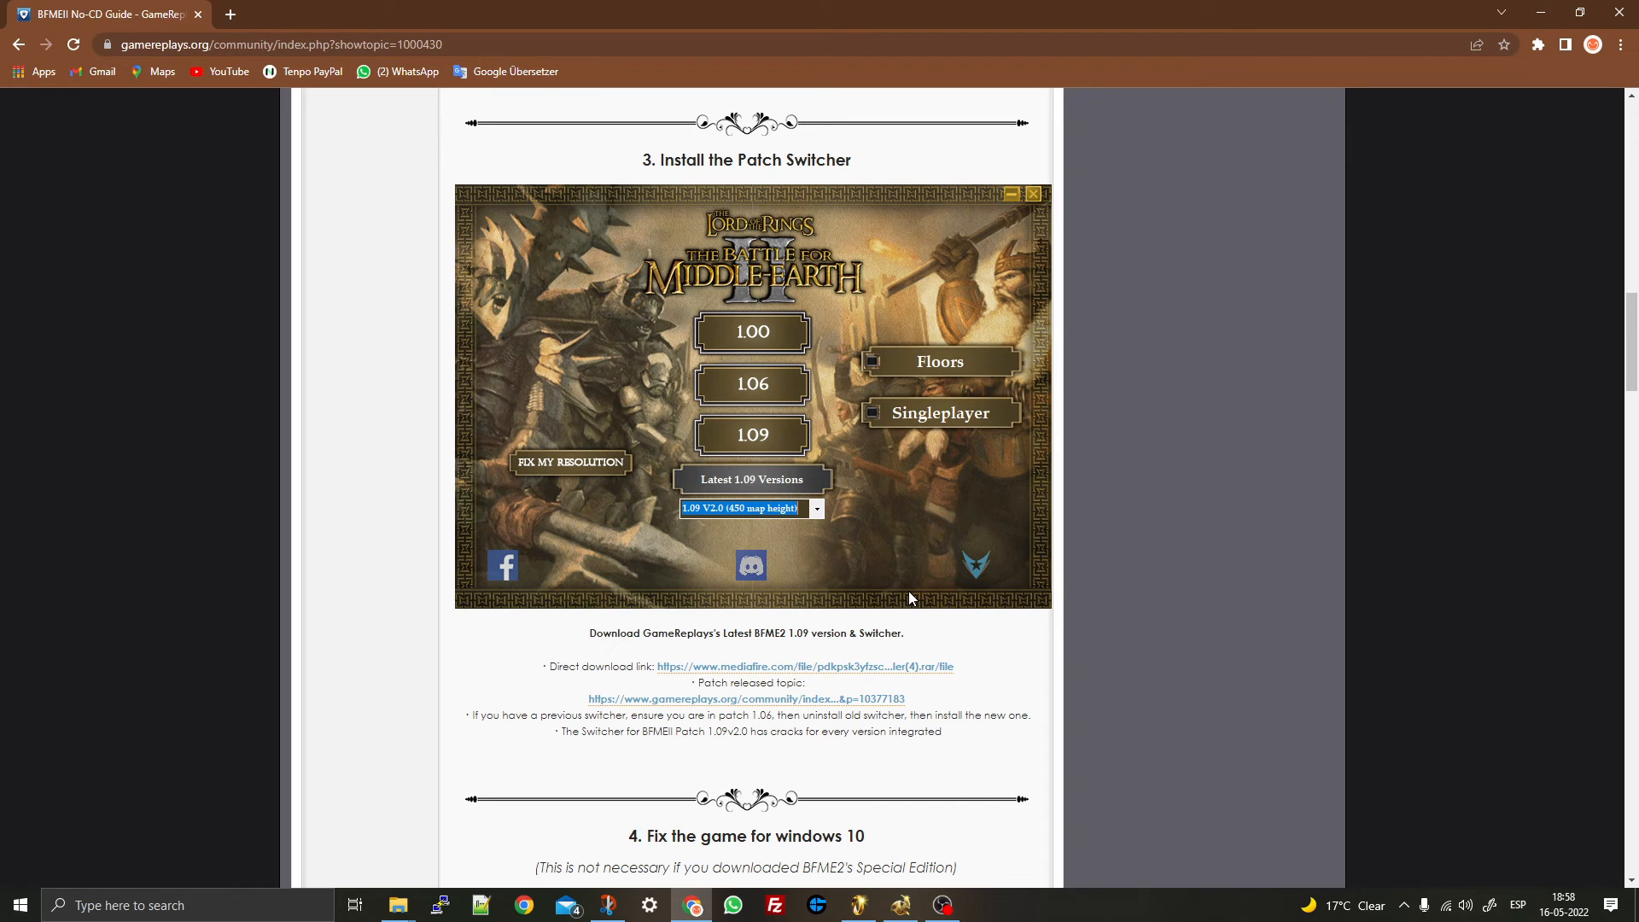
click(899, 907)
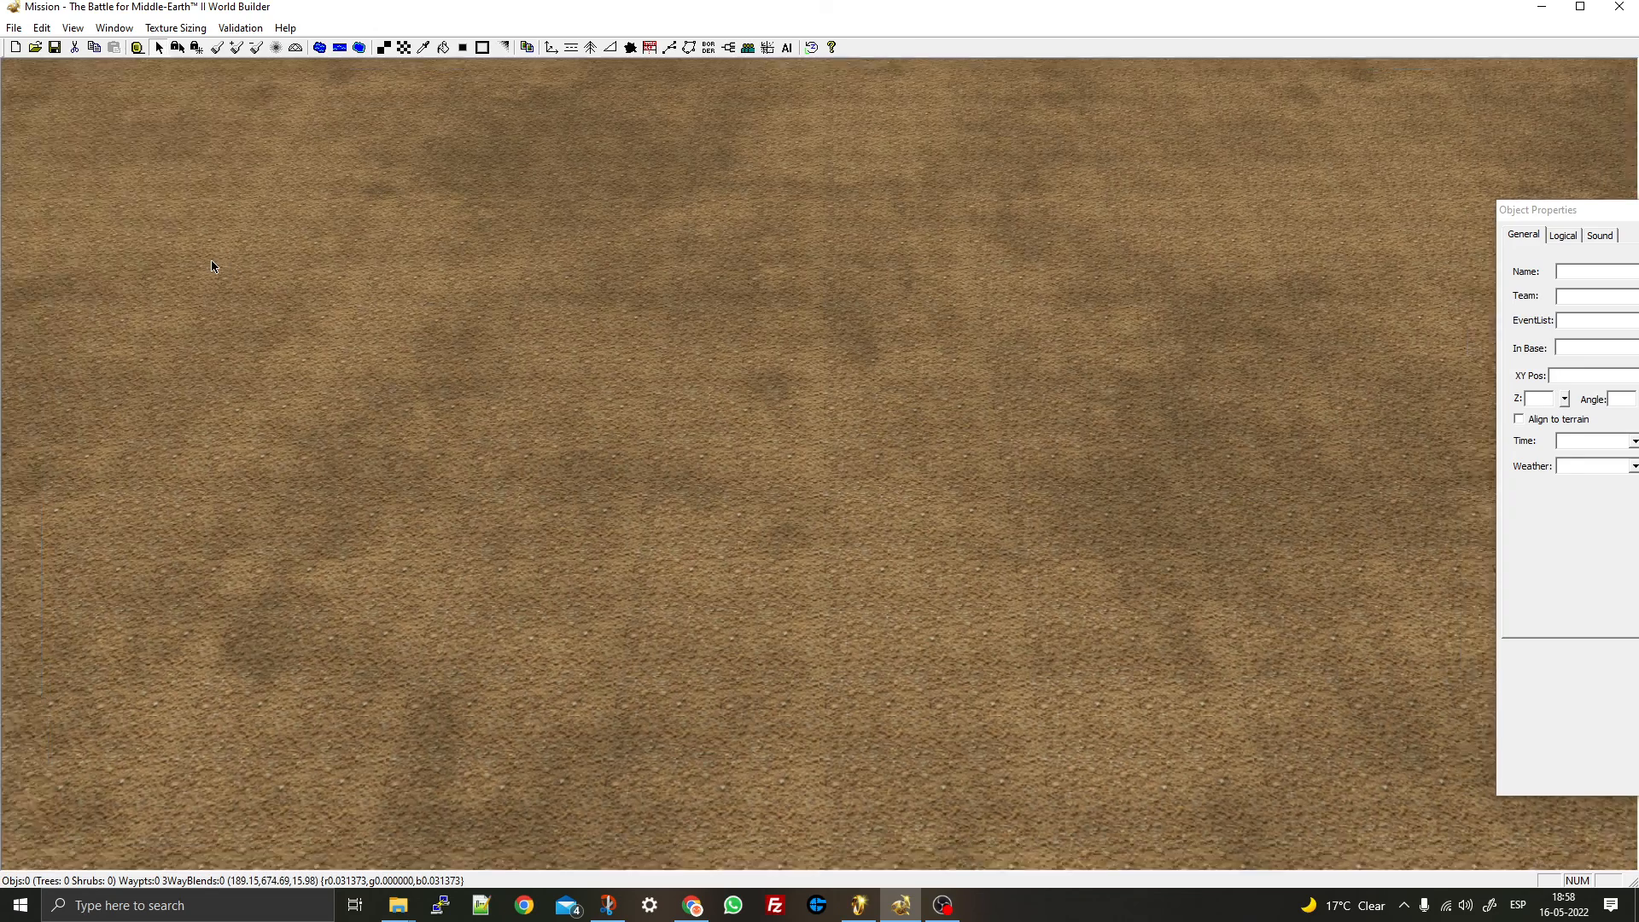
scroll(212, 259, down, 10)
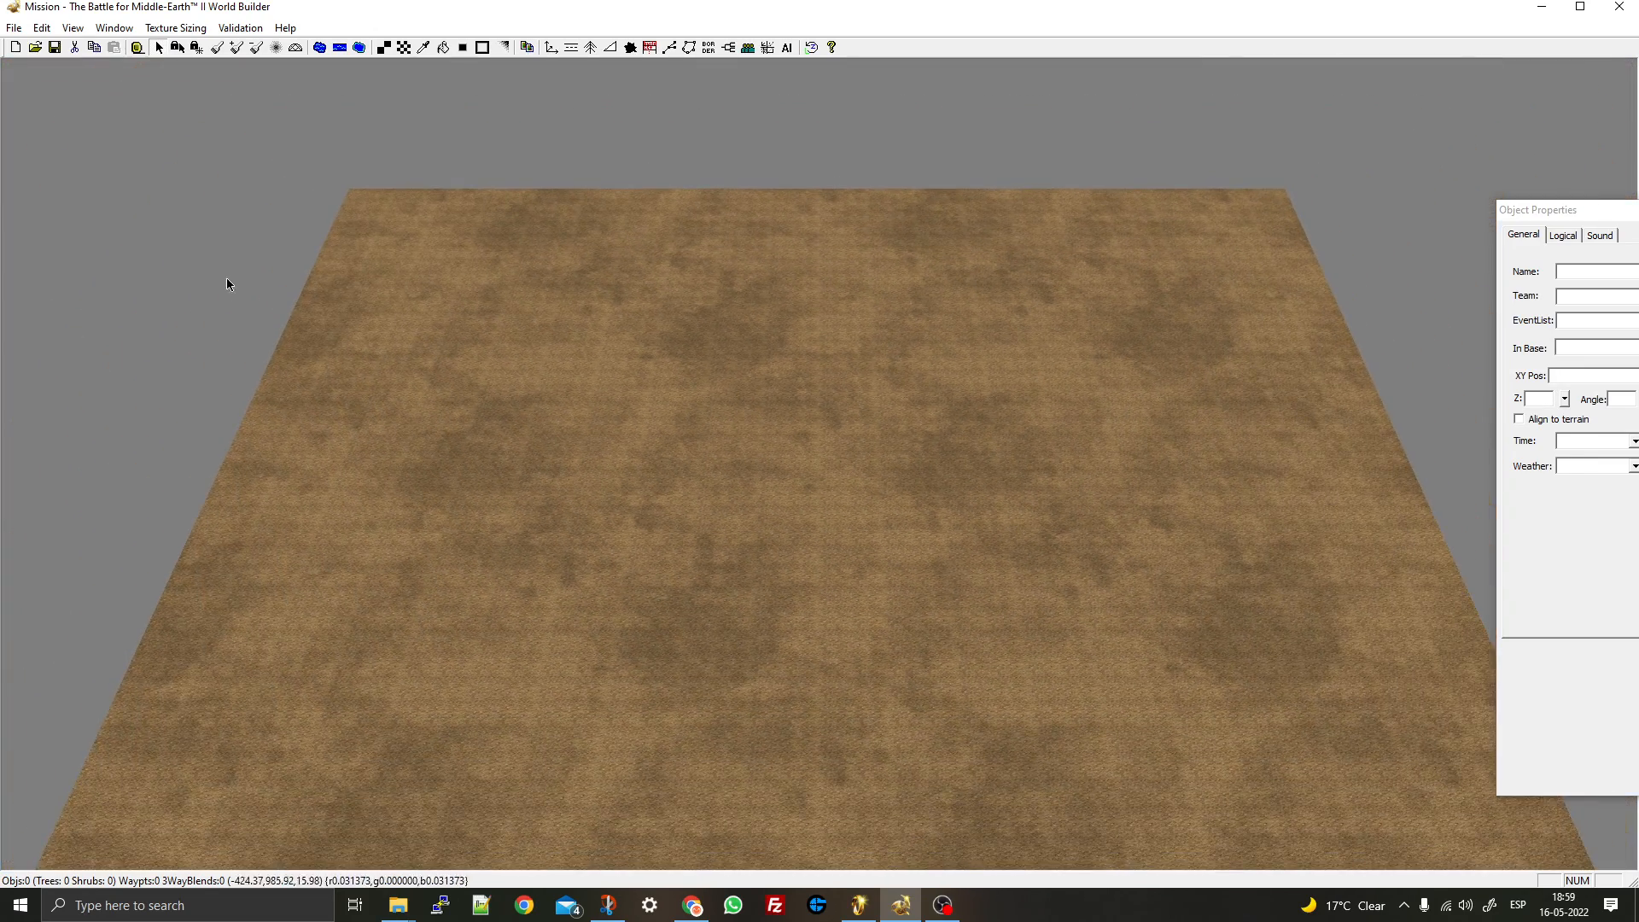
middle_drag(227, 279, 296, 271)
click(74, 30)
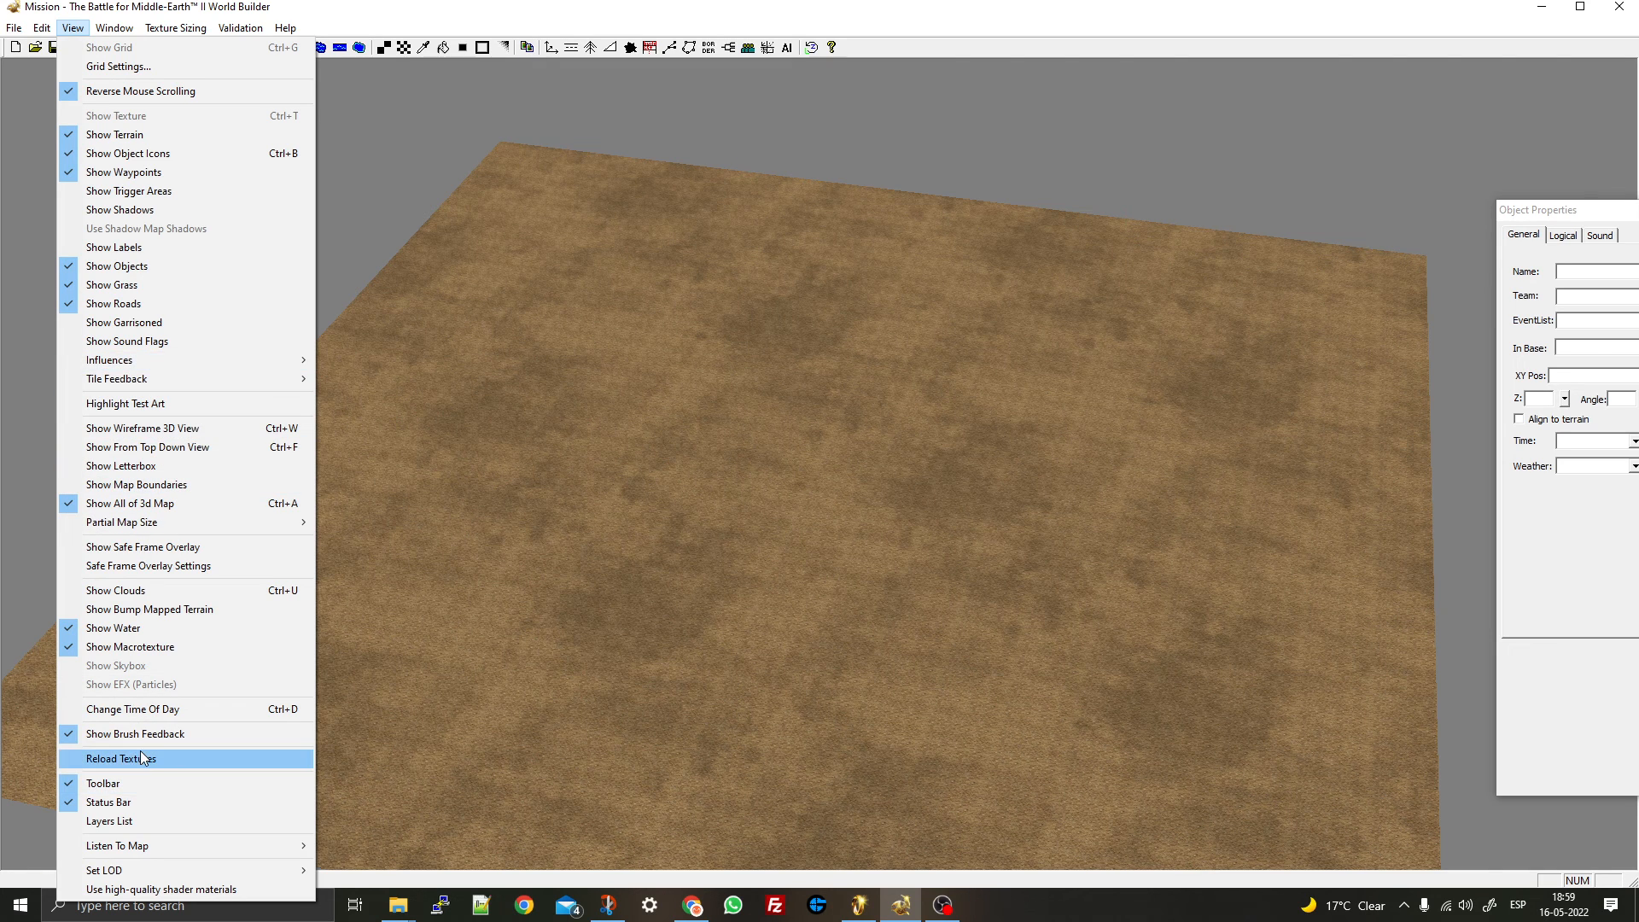
mouse_move(105, 849)
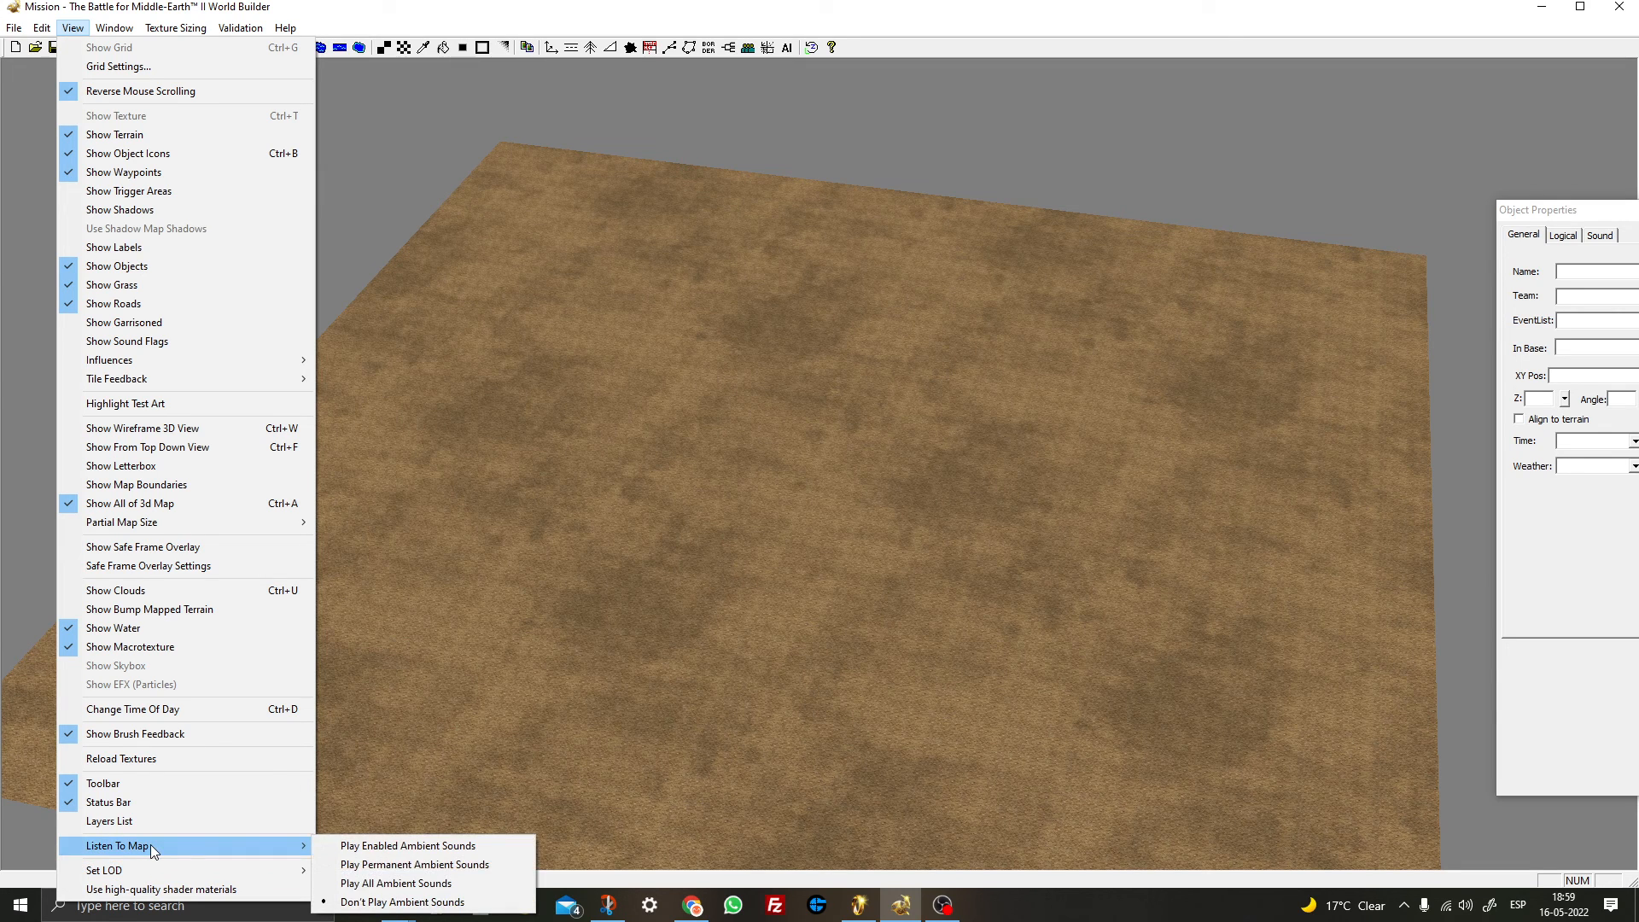
click(1058, 415)
click(1541, 7)
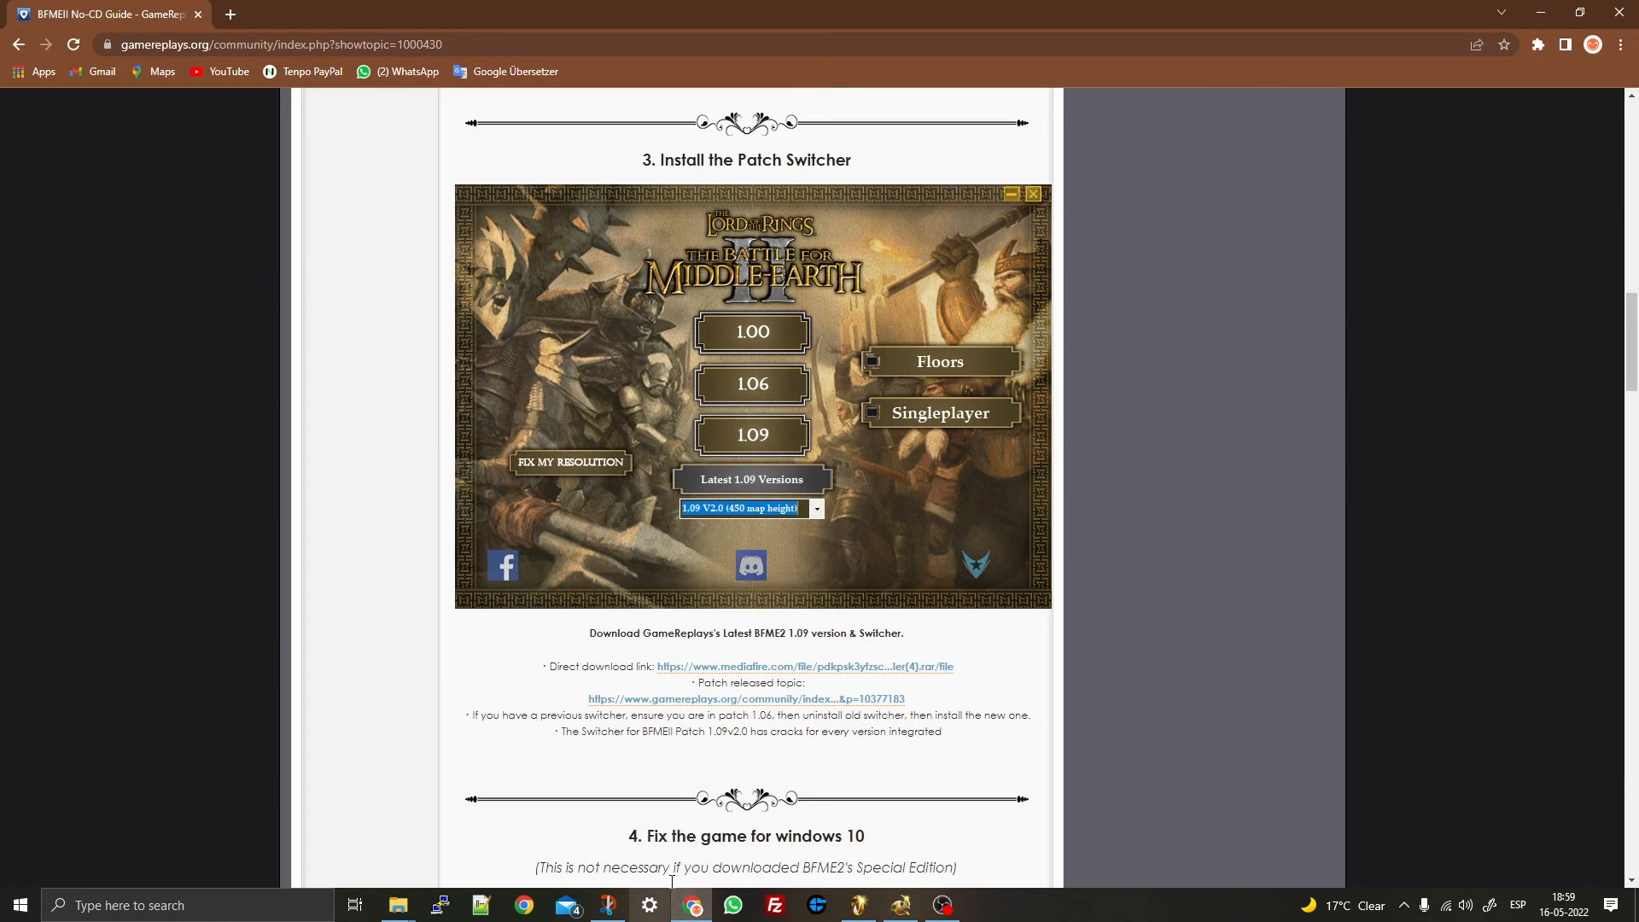
- Bring the game's folders forward, then open %appdata% from Windows search to reach AppData Roaming
mouse_move(405, 912)
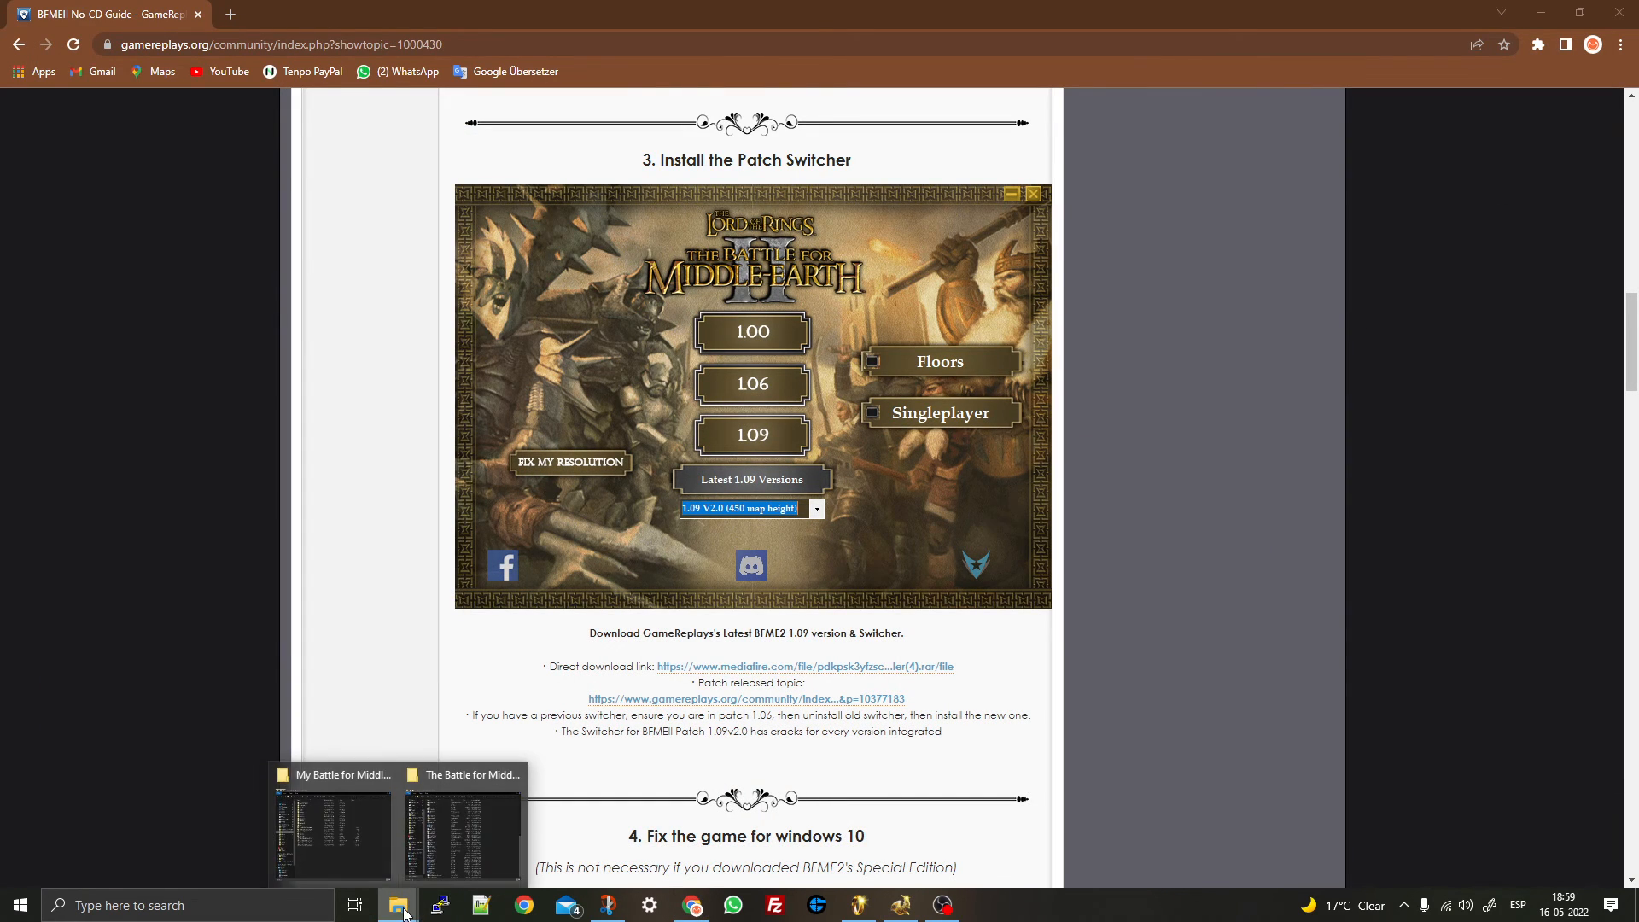
click(350, 854)
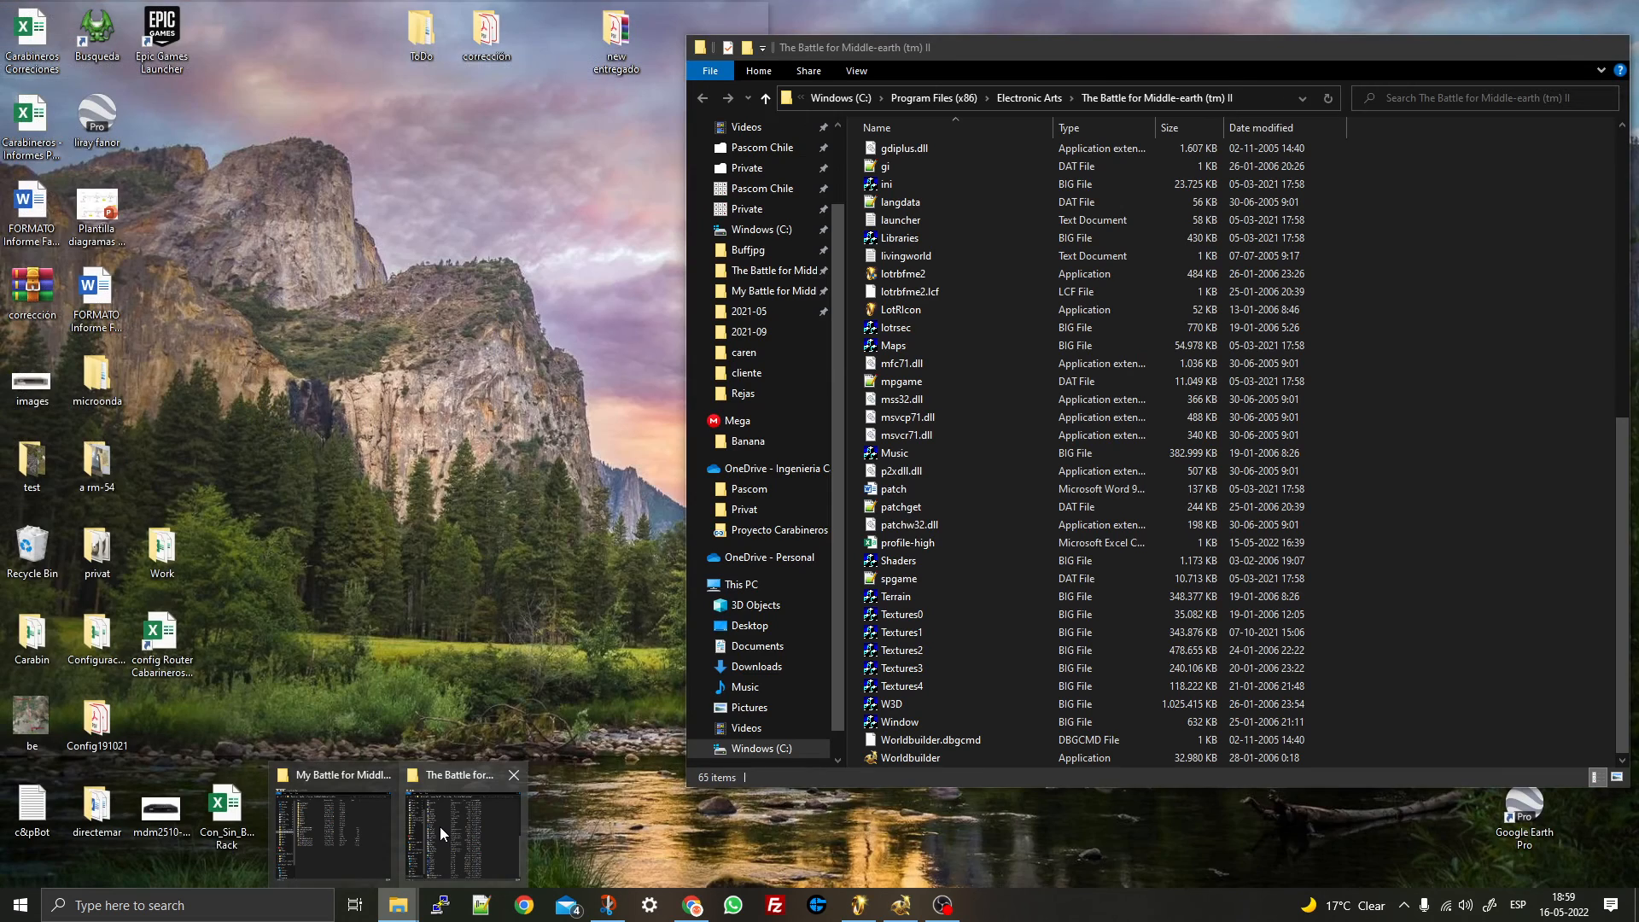
click(439, 826)
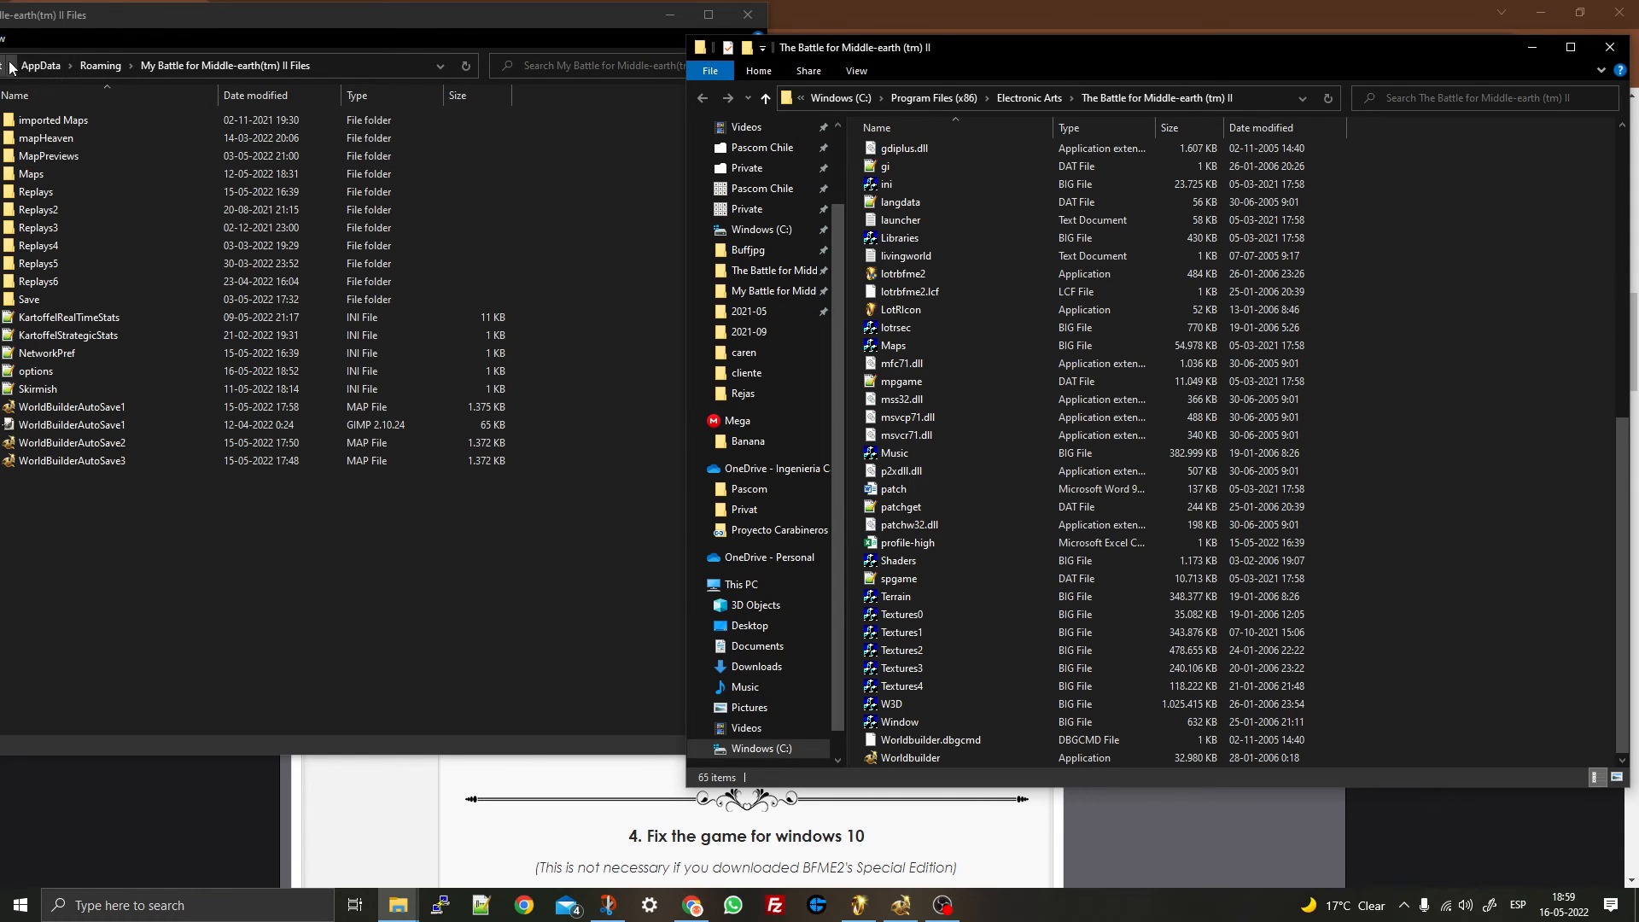
click(145, 907)
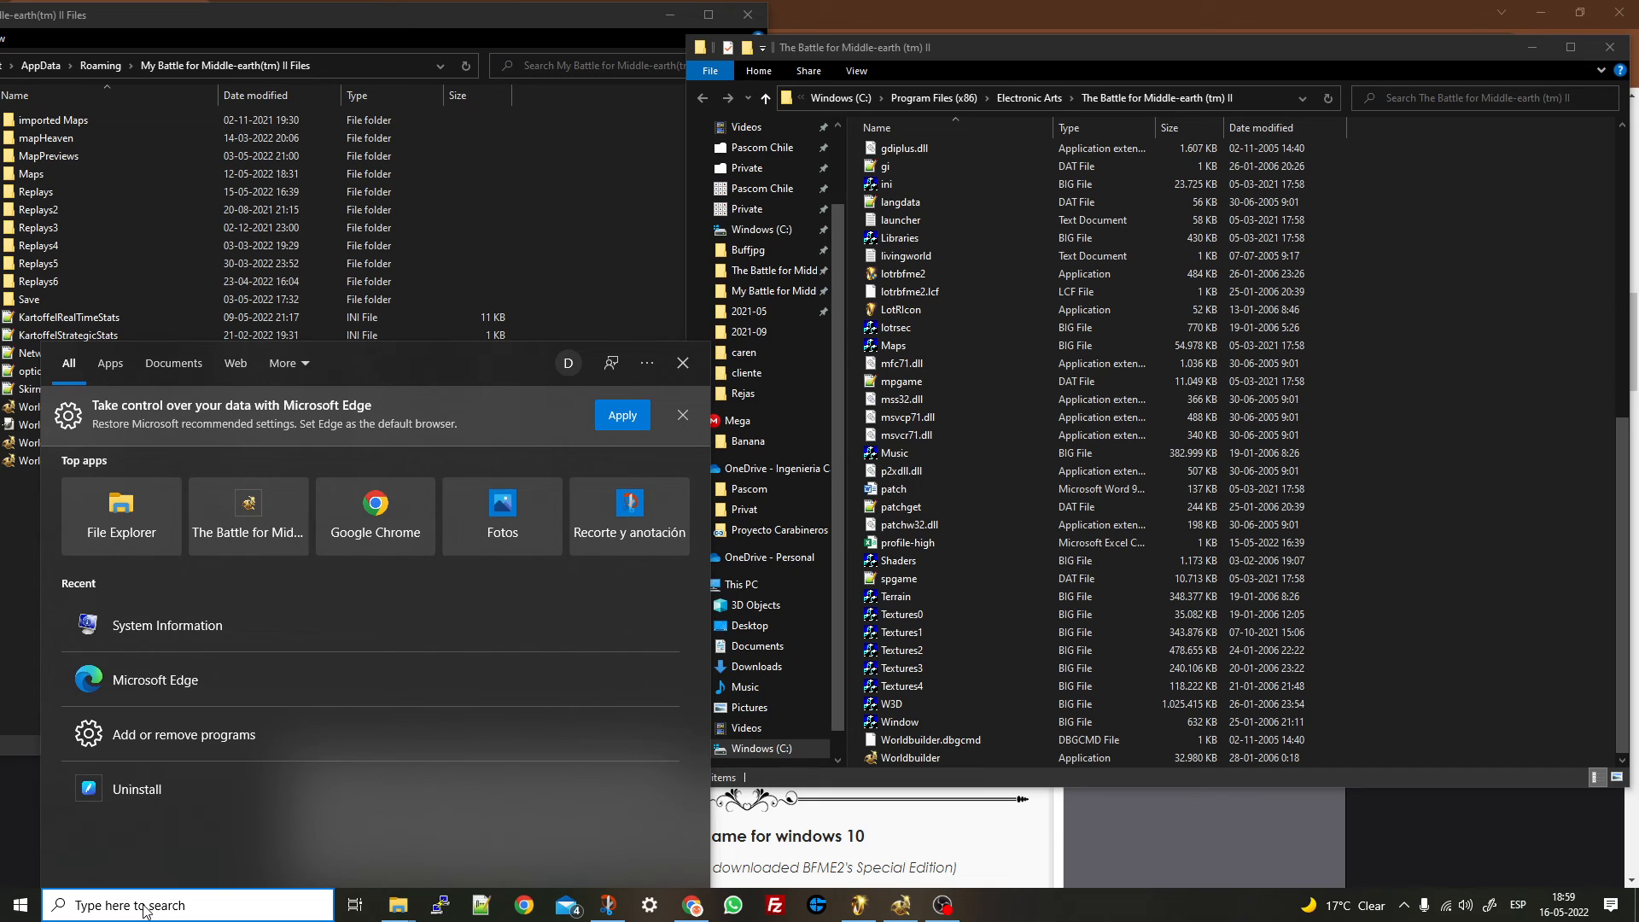
text(%)
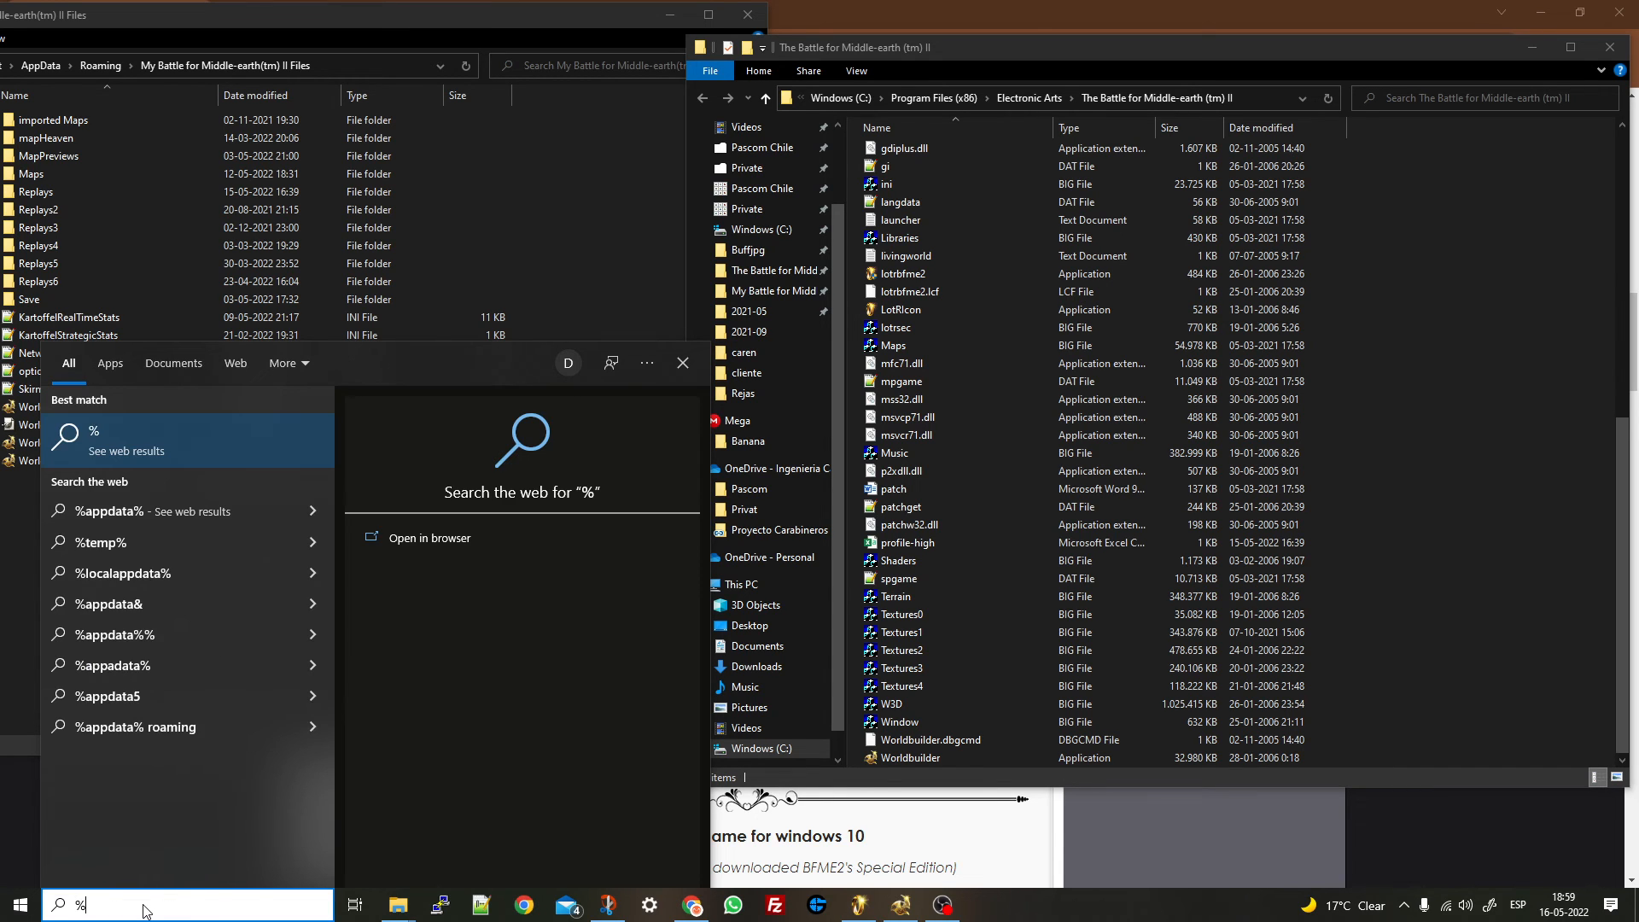
text(appdat)
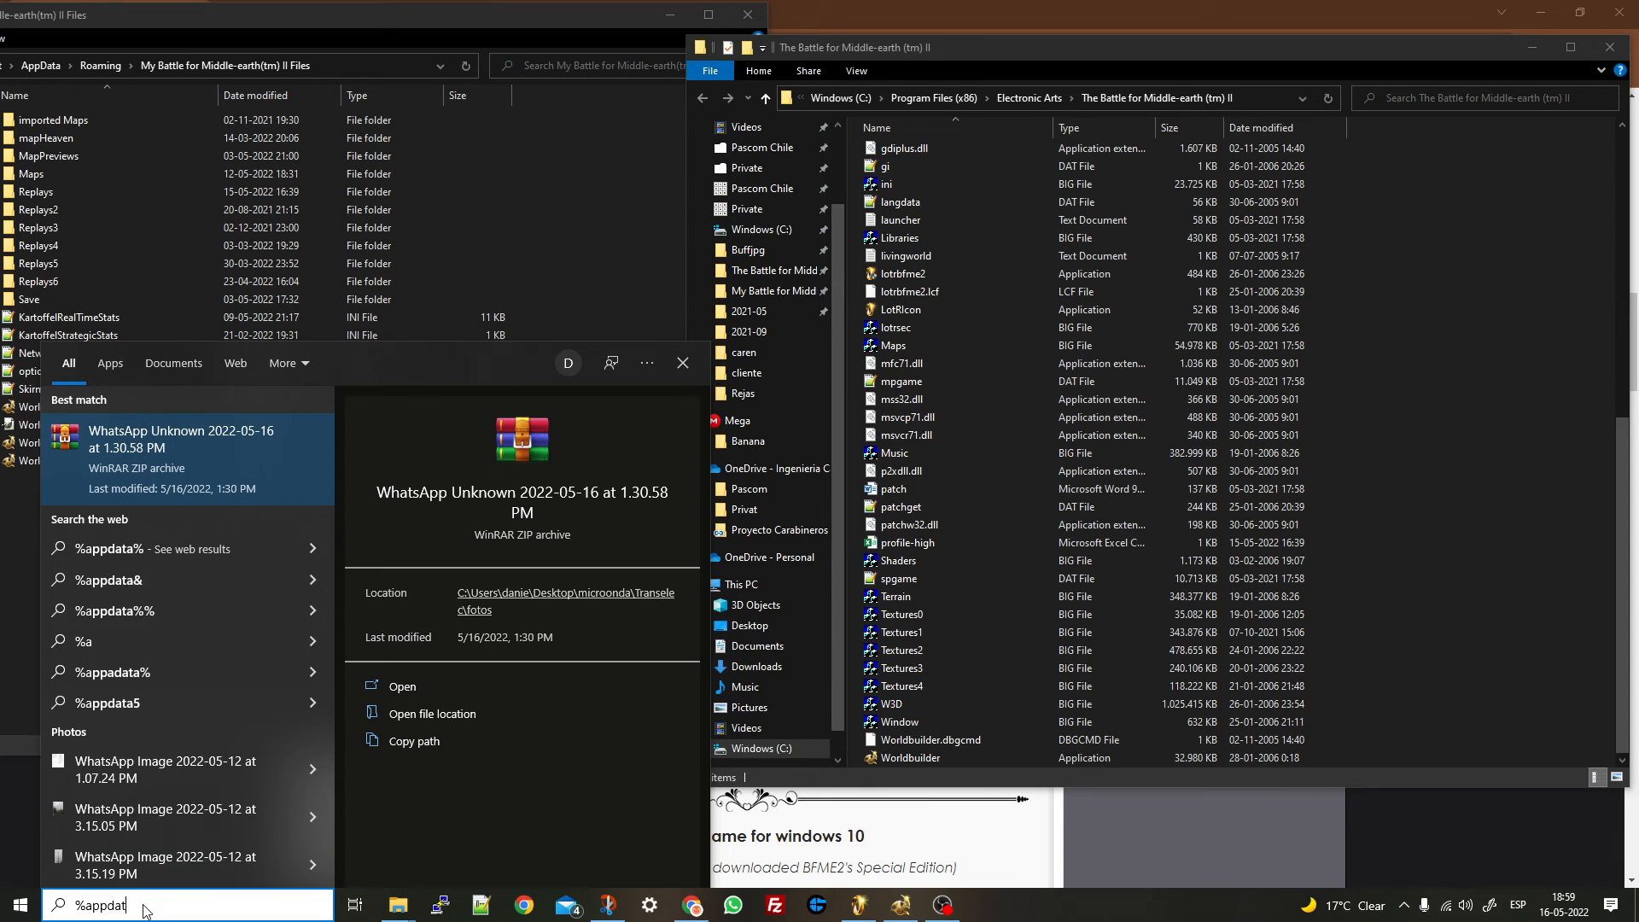
text(a%)
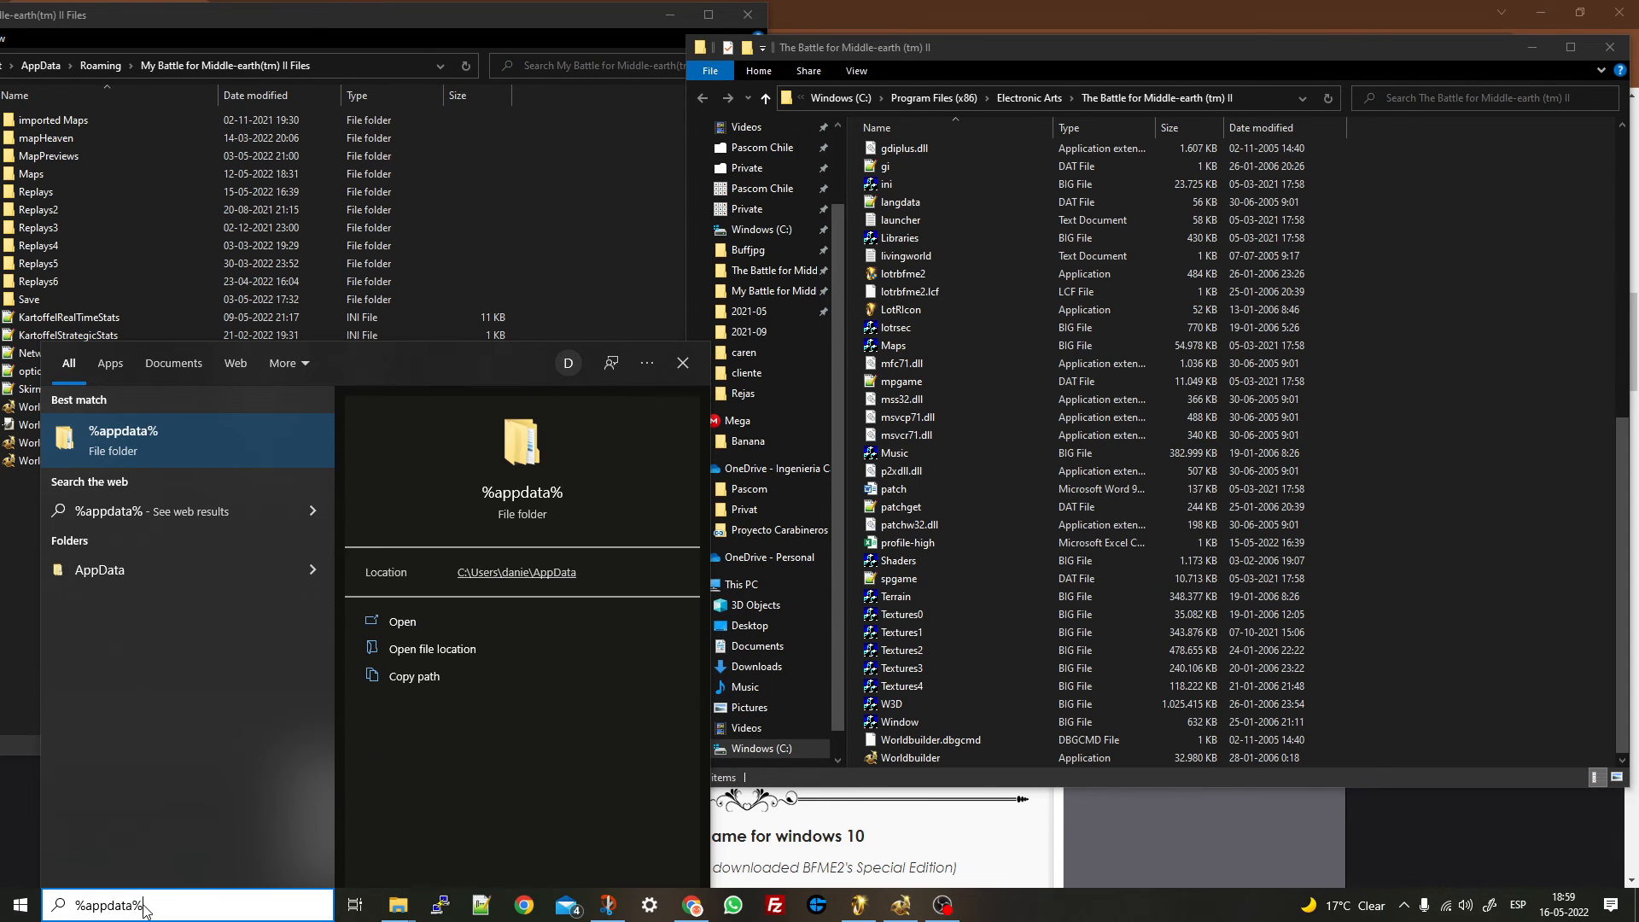
key(Return)
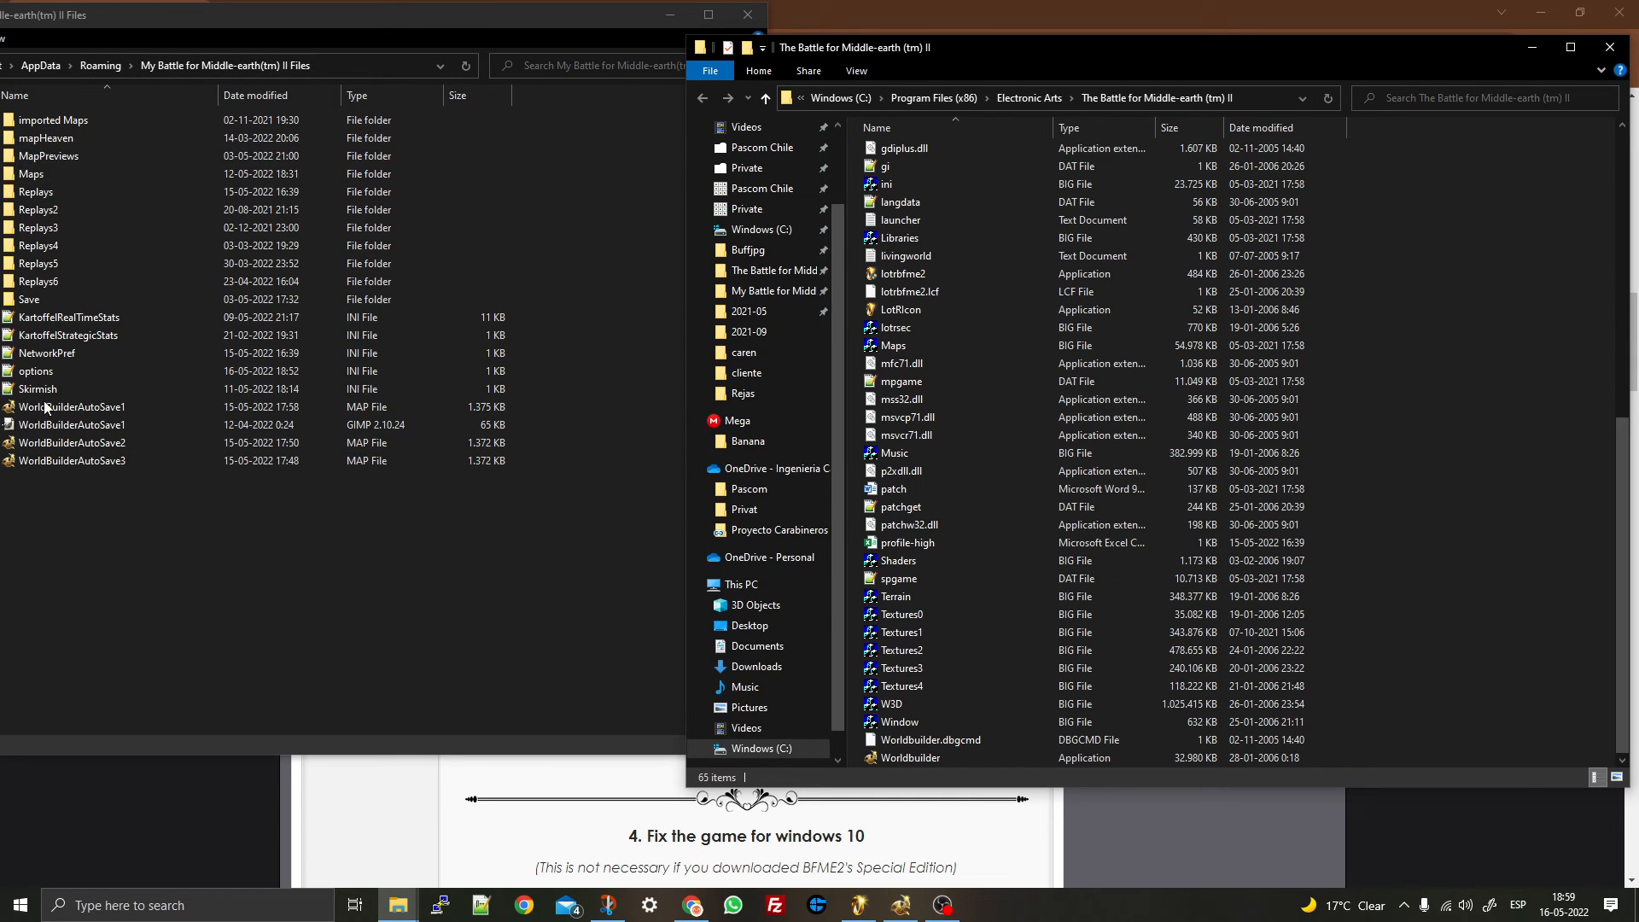
- Open the Maps folder, browse its list, and peek into the 2PIBalrog map folder
double_click(44, 173)
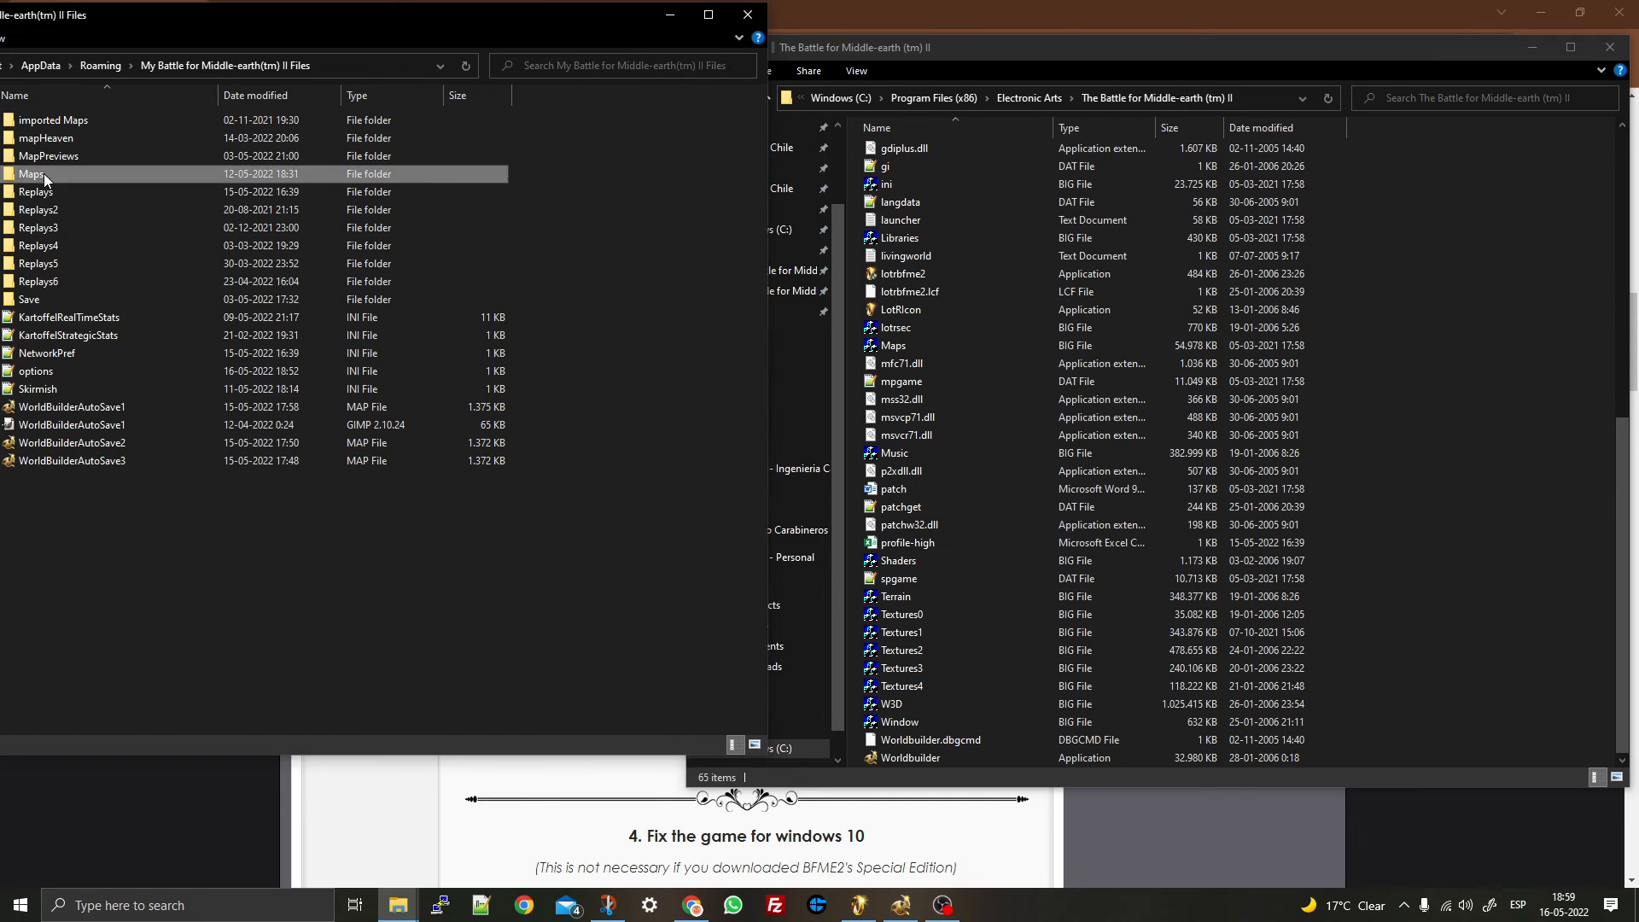
scroll(152, 345, down, 15)
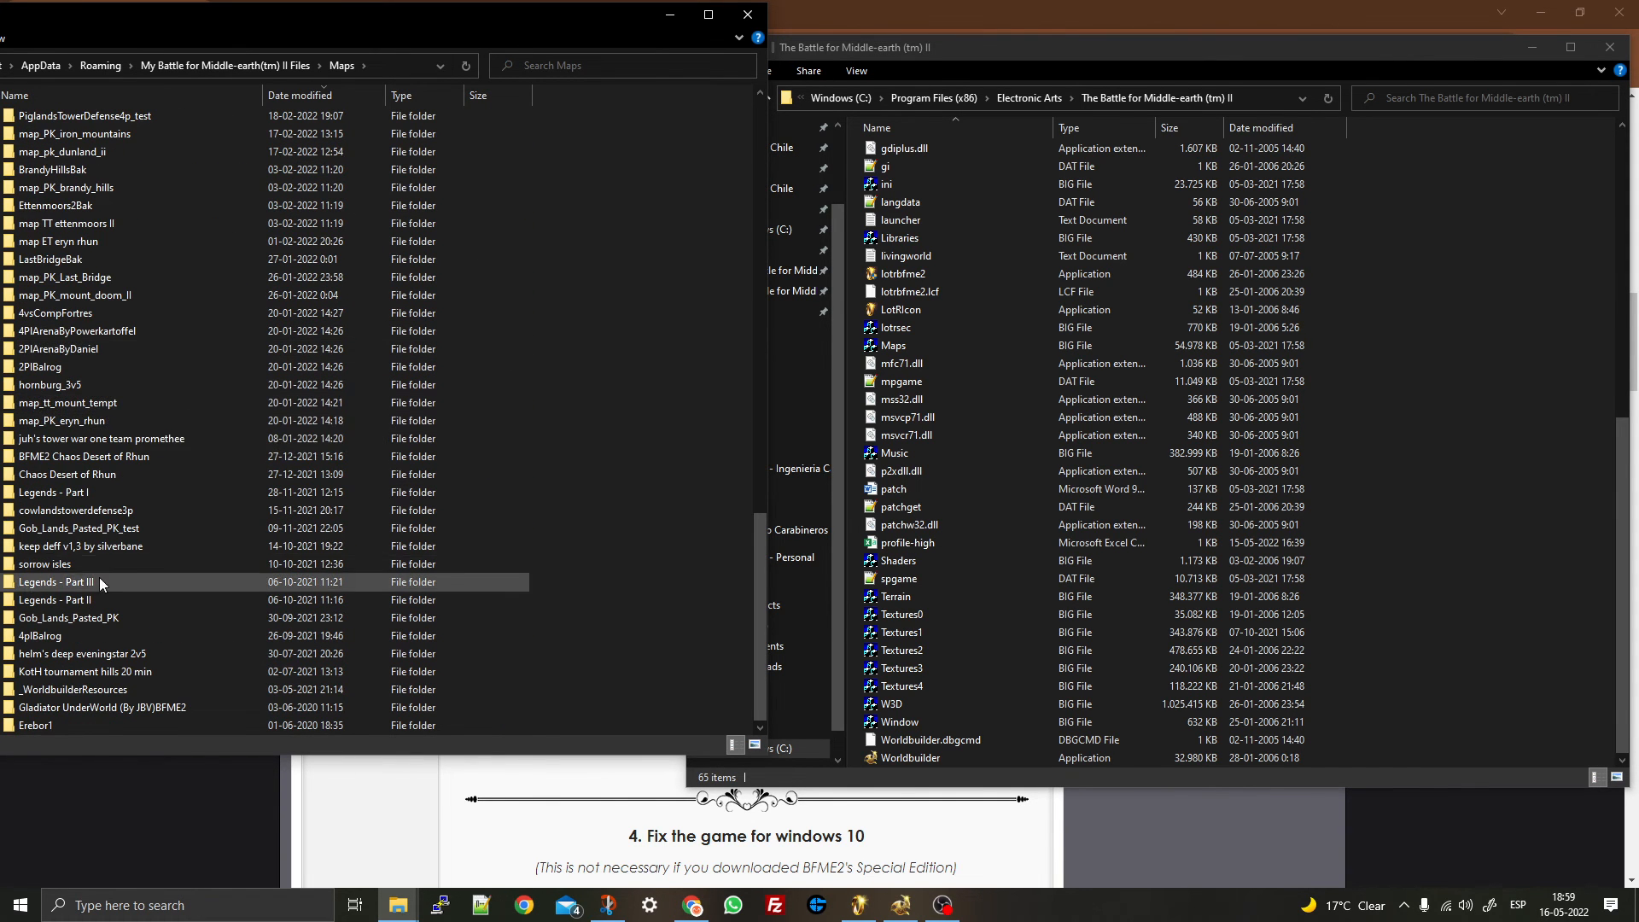
scroll(112, 520, up, 15)
scroll(114, 528, up, 4)
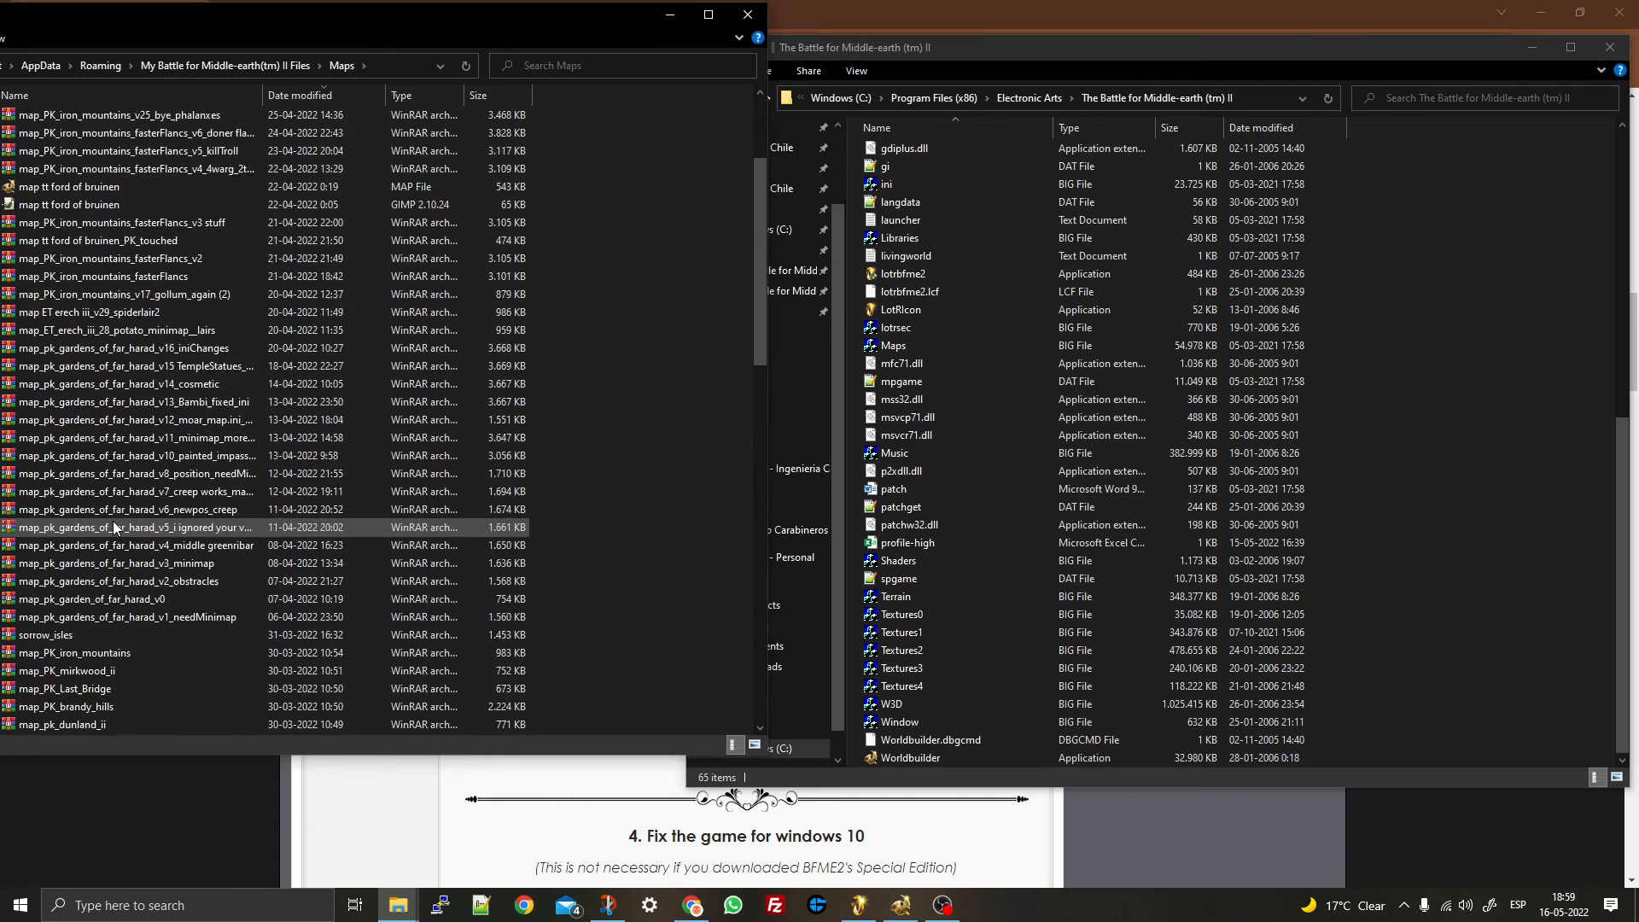
scroll(115, 527, down, 7)
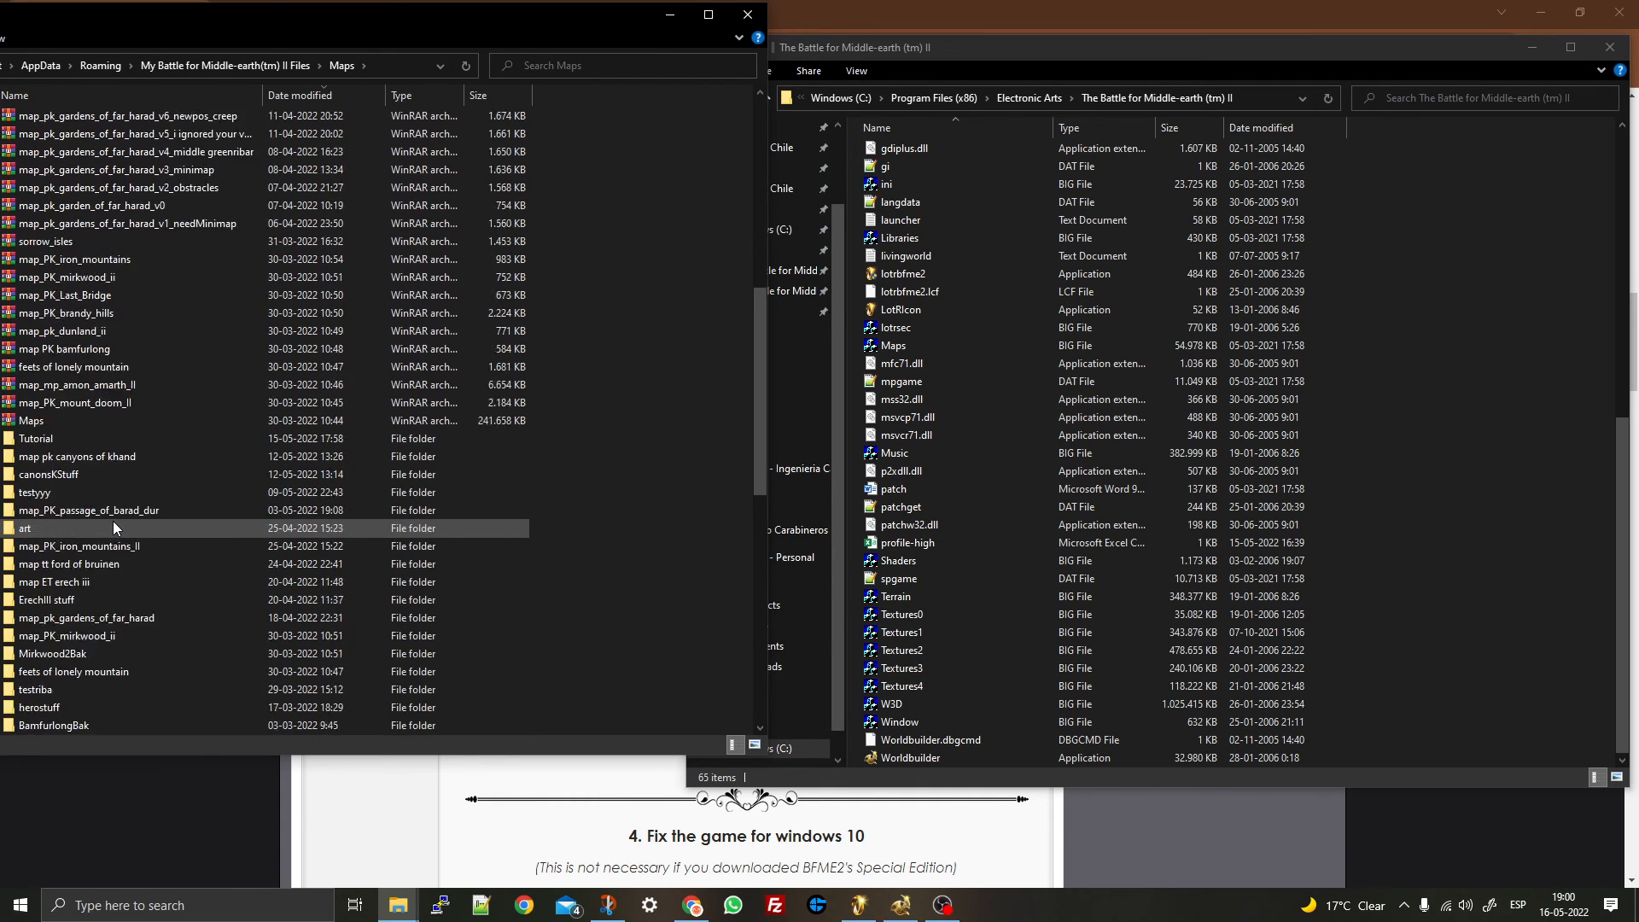
scroll(113, 527, down, 10)
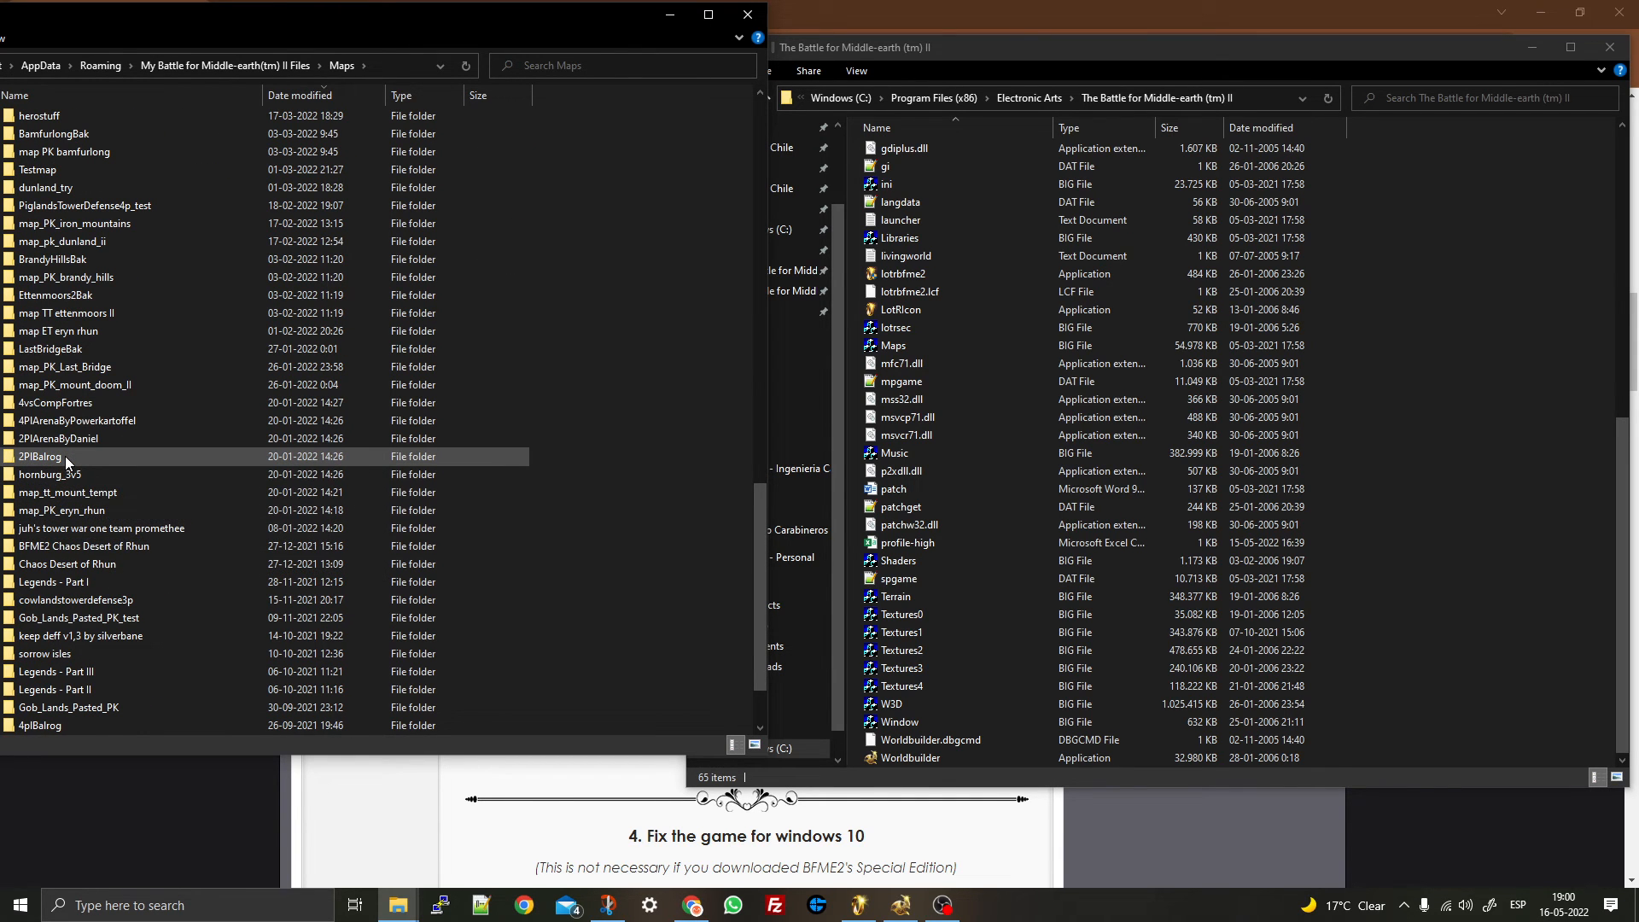
double_click(34, 456)
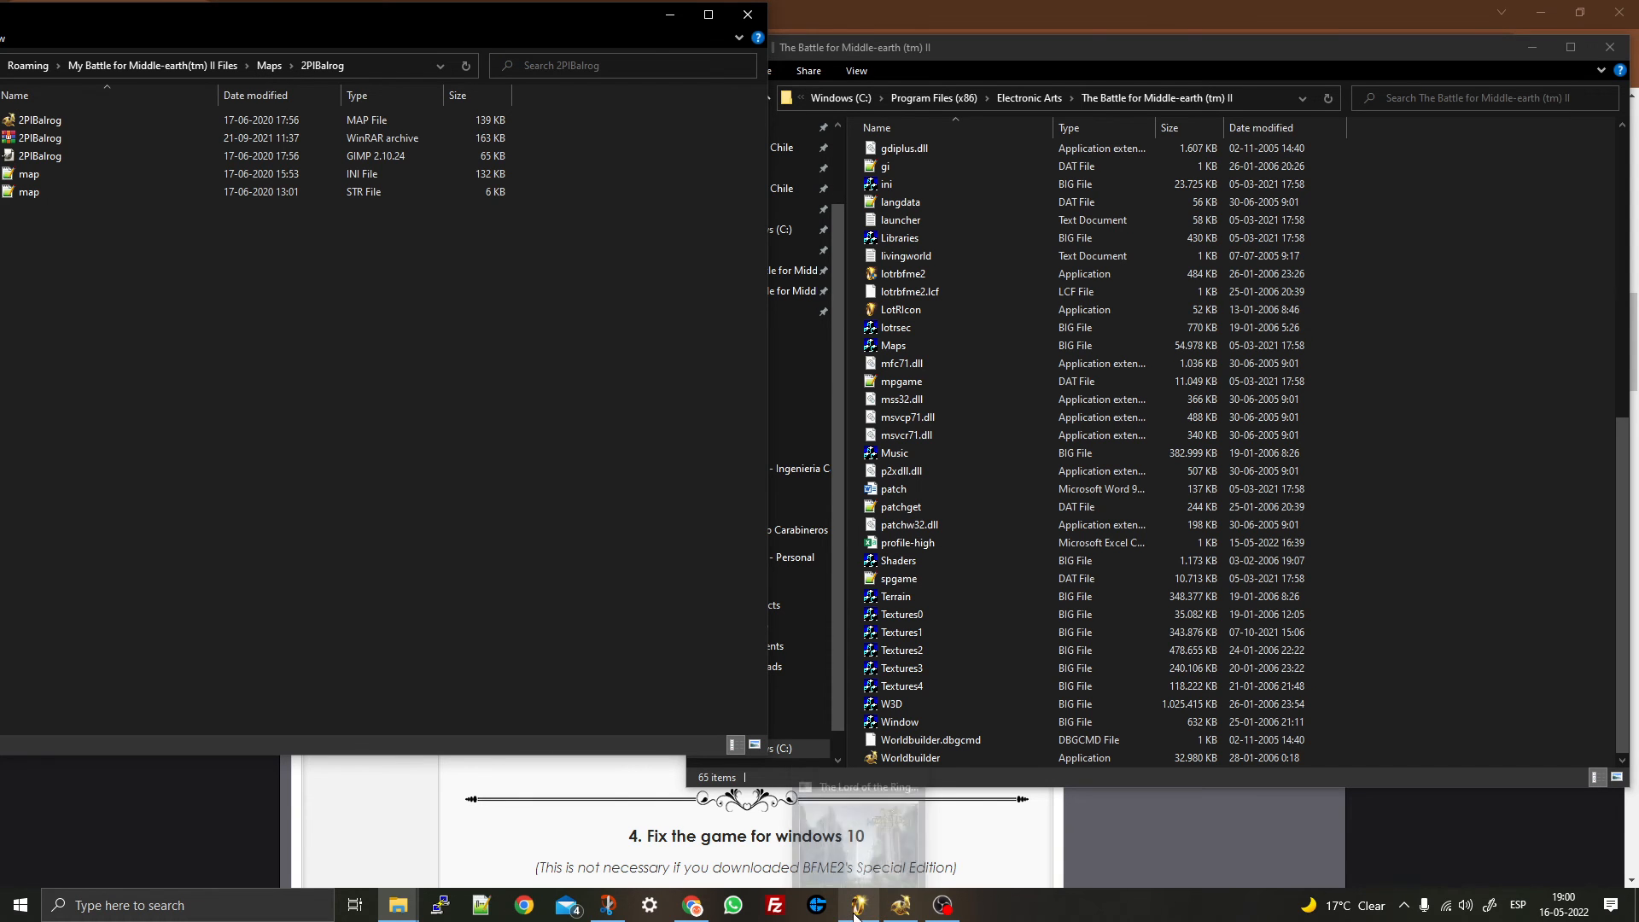
click(264, 68)
scroll(119, 412, up, 6)
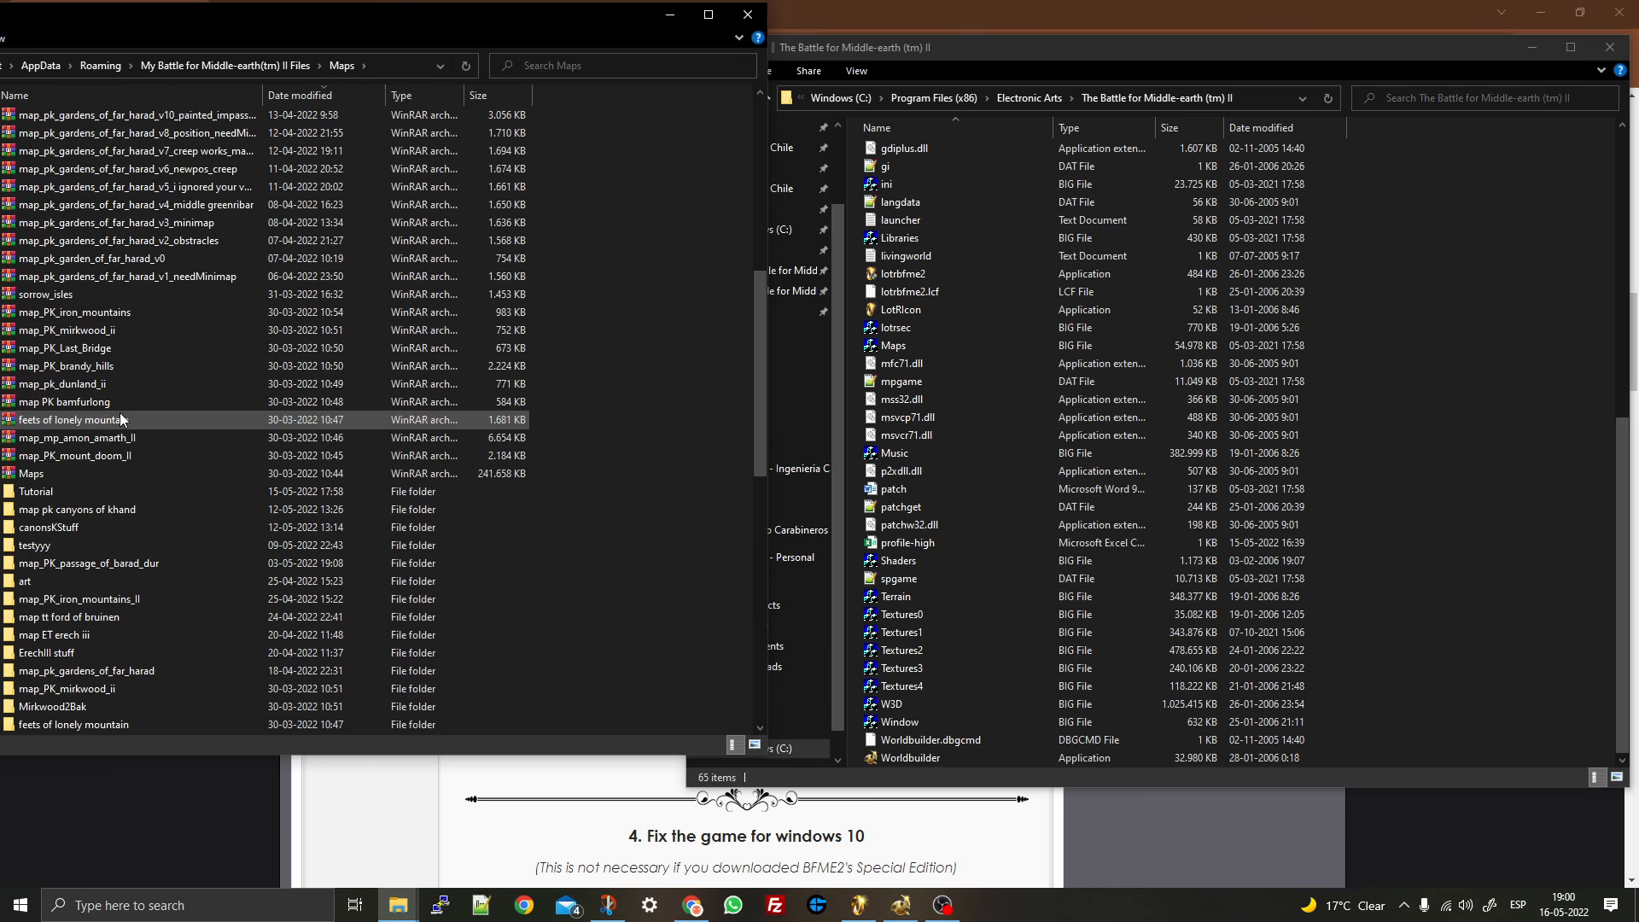
- Open the map pk canyons of khand folder
double_click(37, 509)
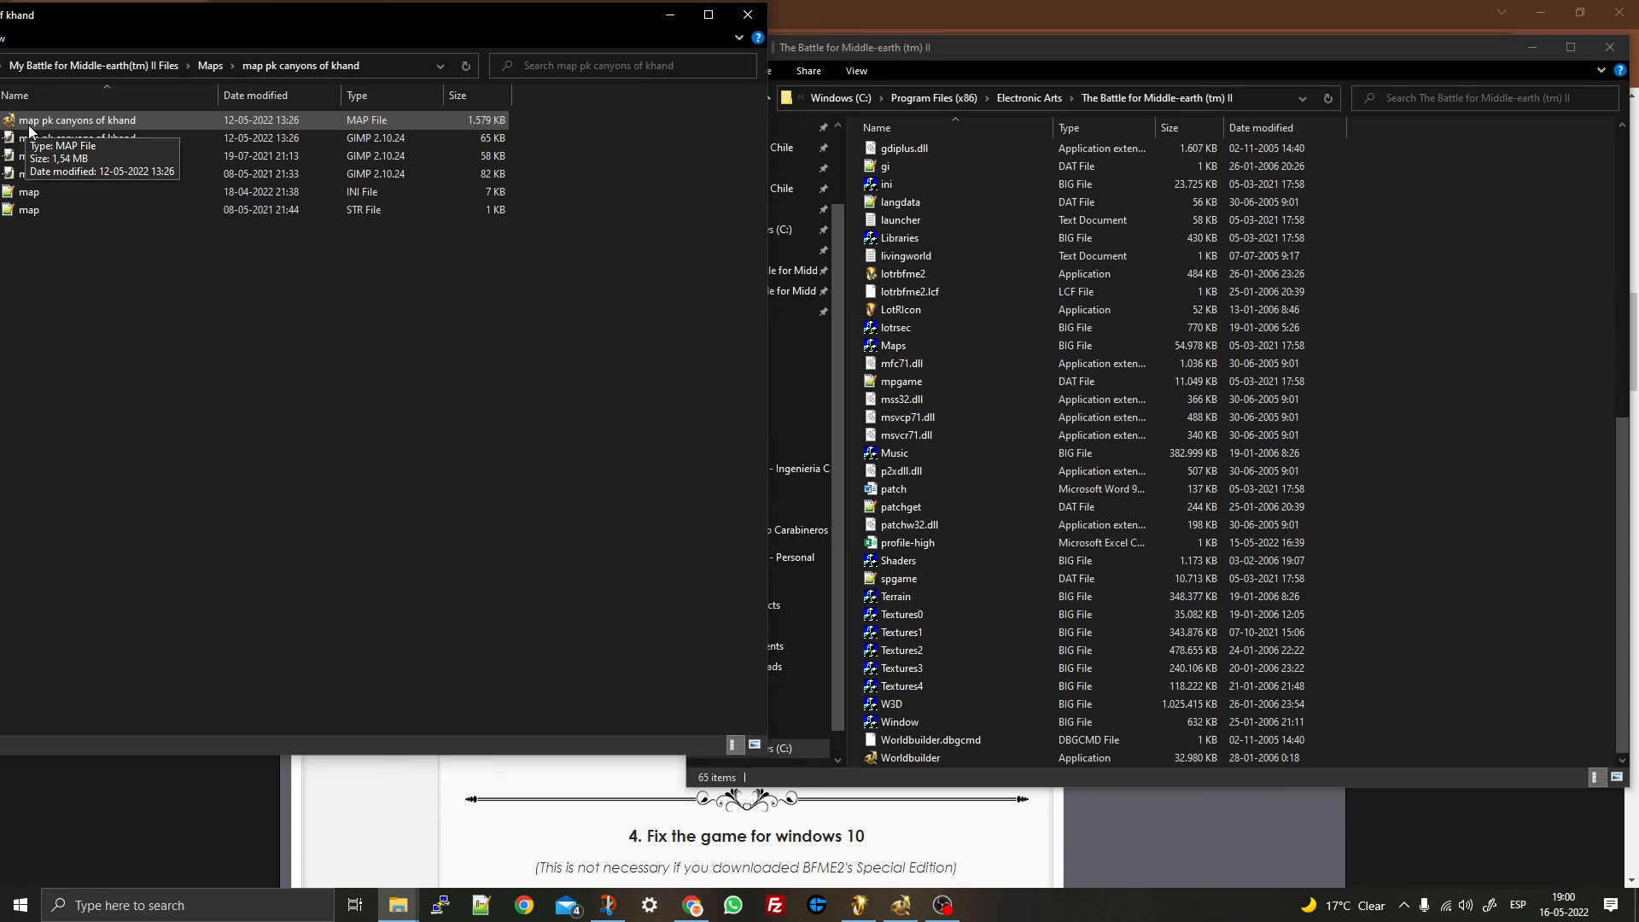
click(209, 70)
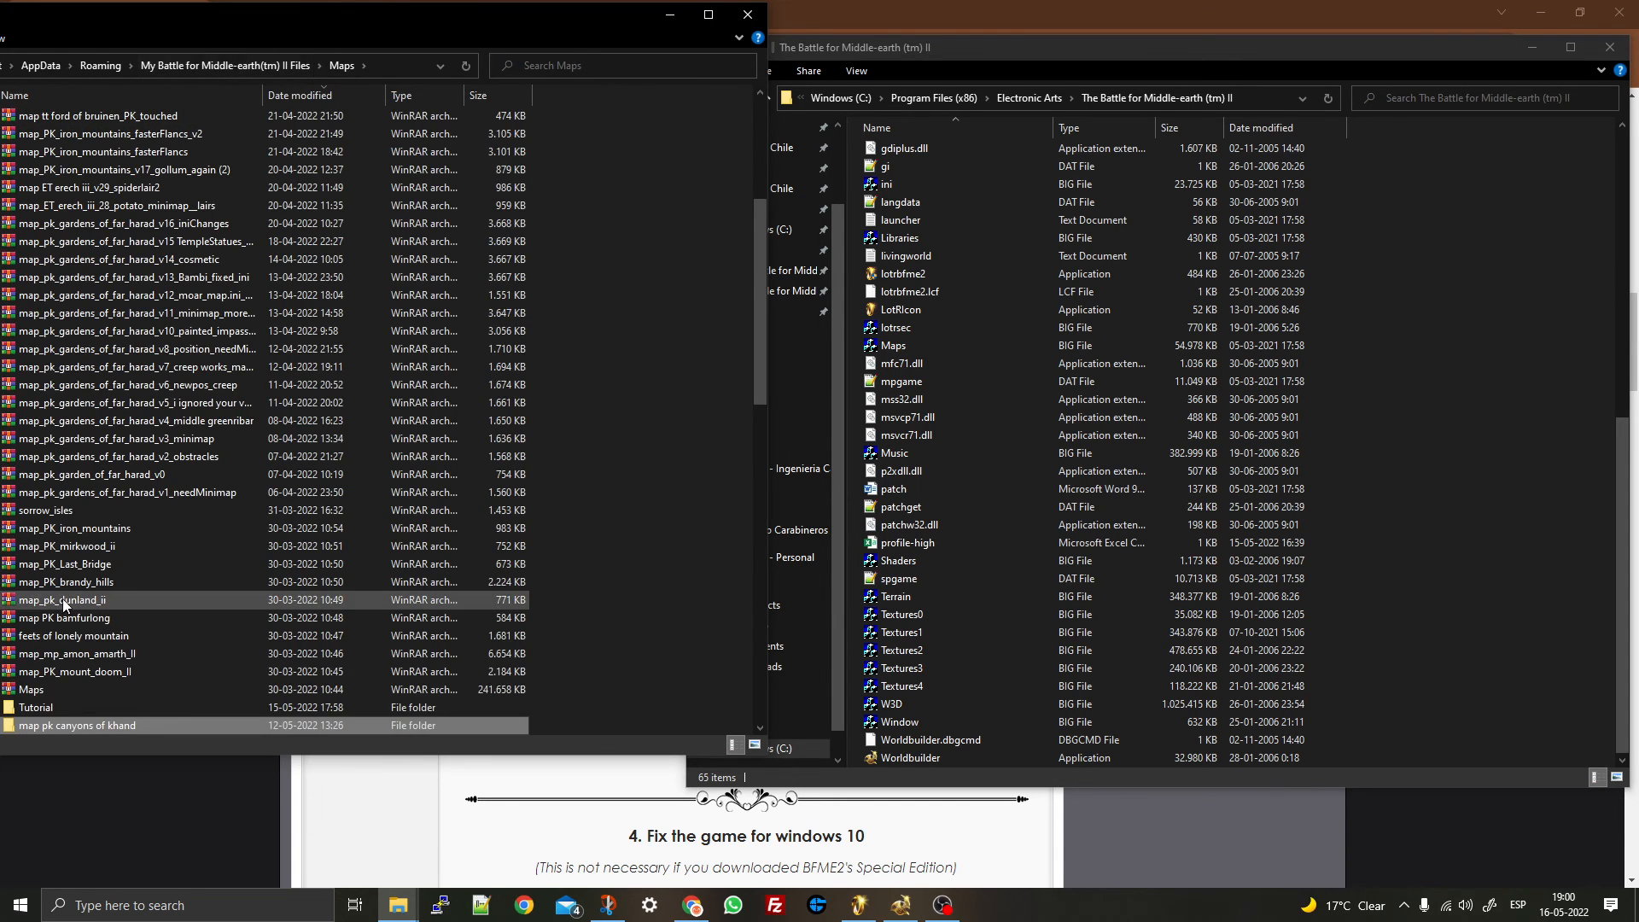
click(72, 727)
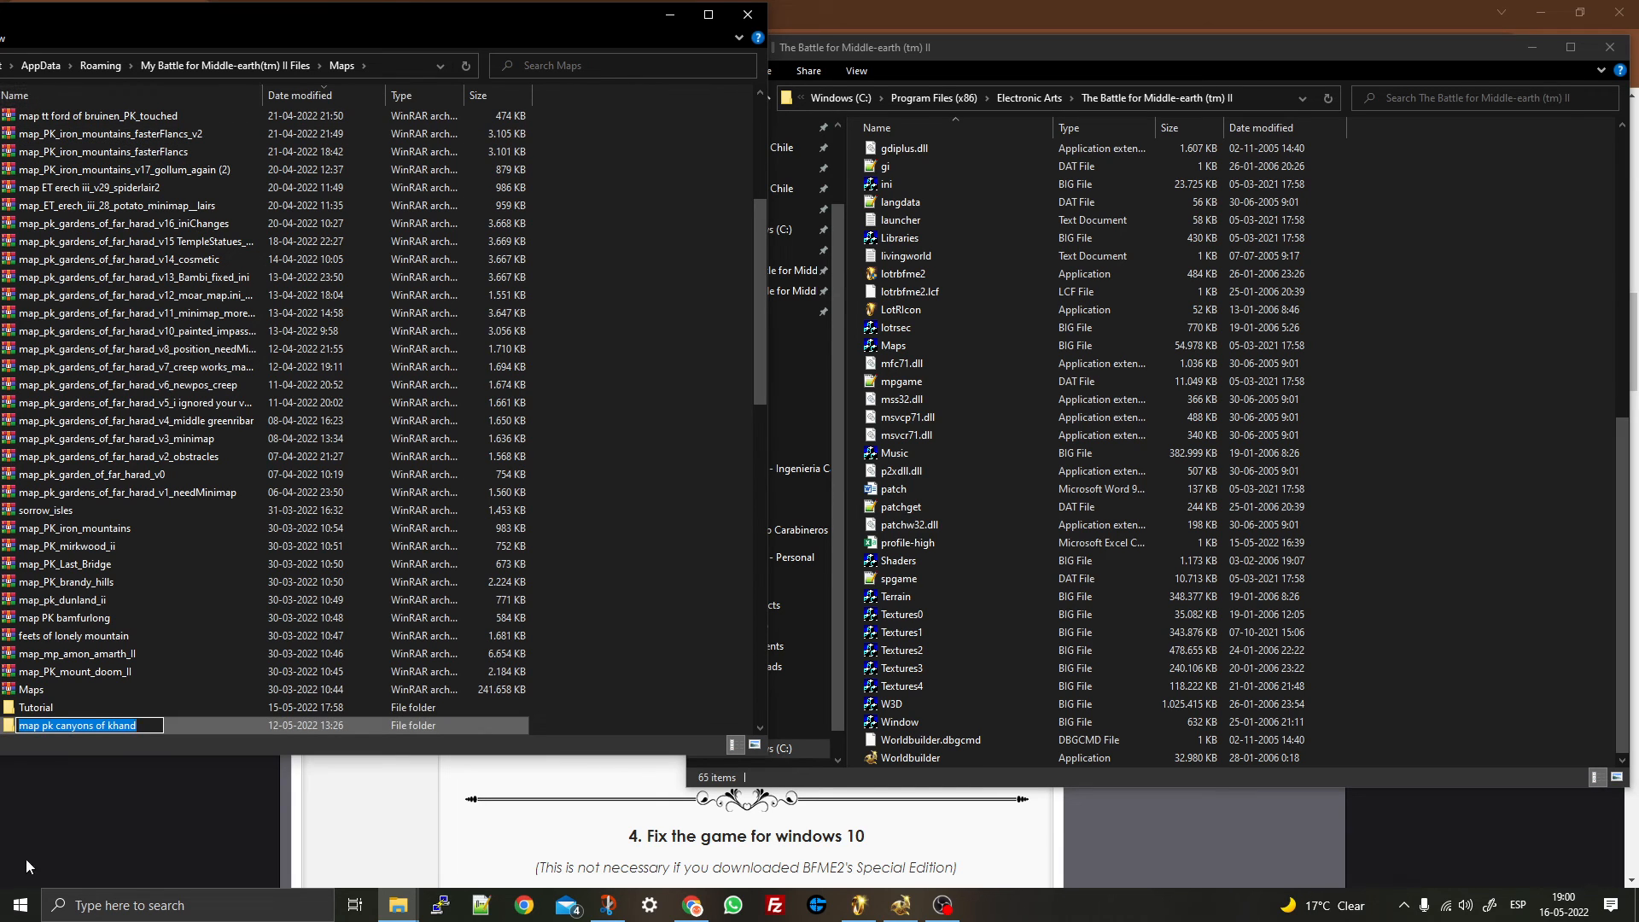
click(43, 732)
double_click(54, 723)
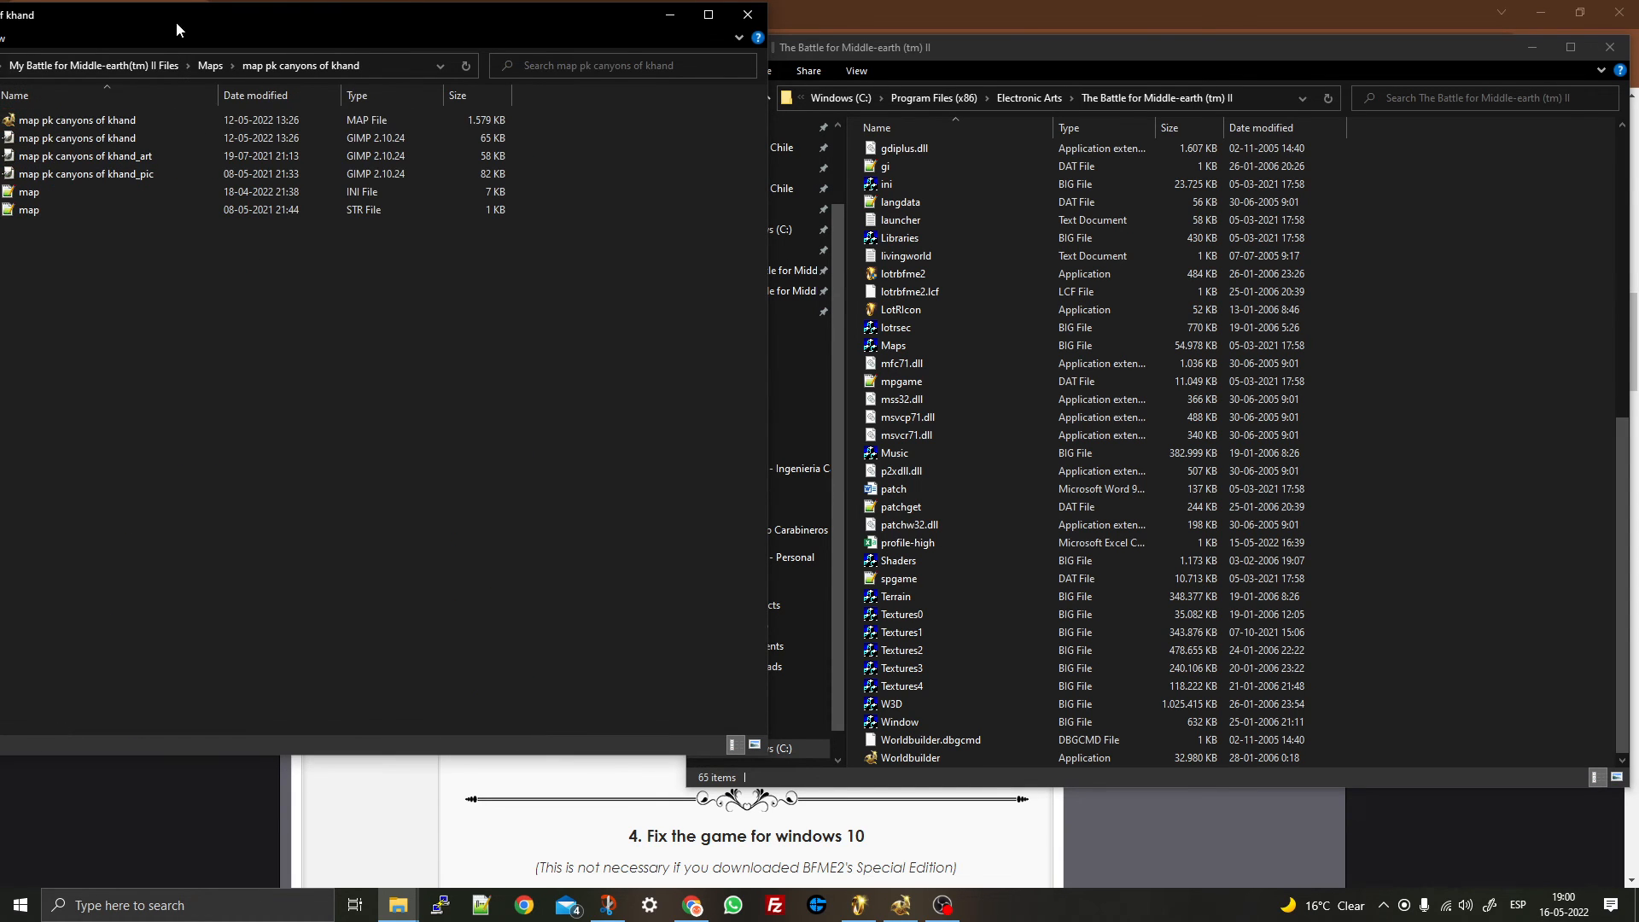
- Select its MAP, khand_art, khand_pic and INI files in turn, ending on the STR file
click(107, 125)
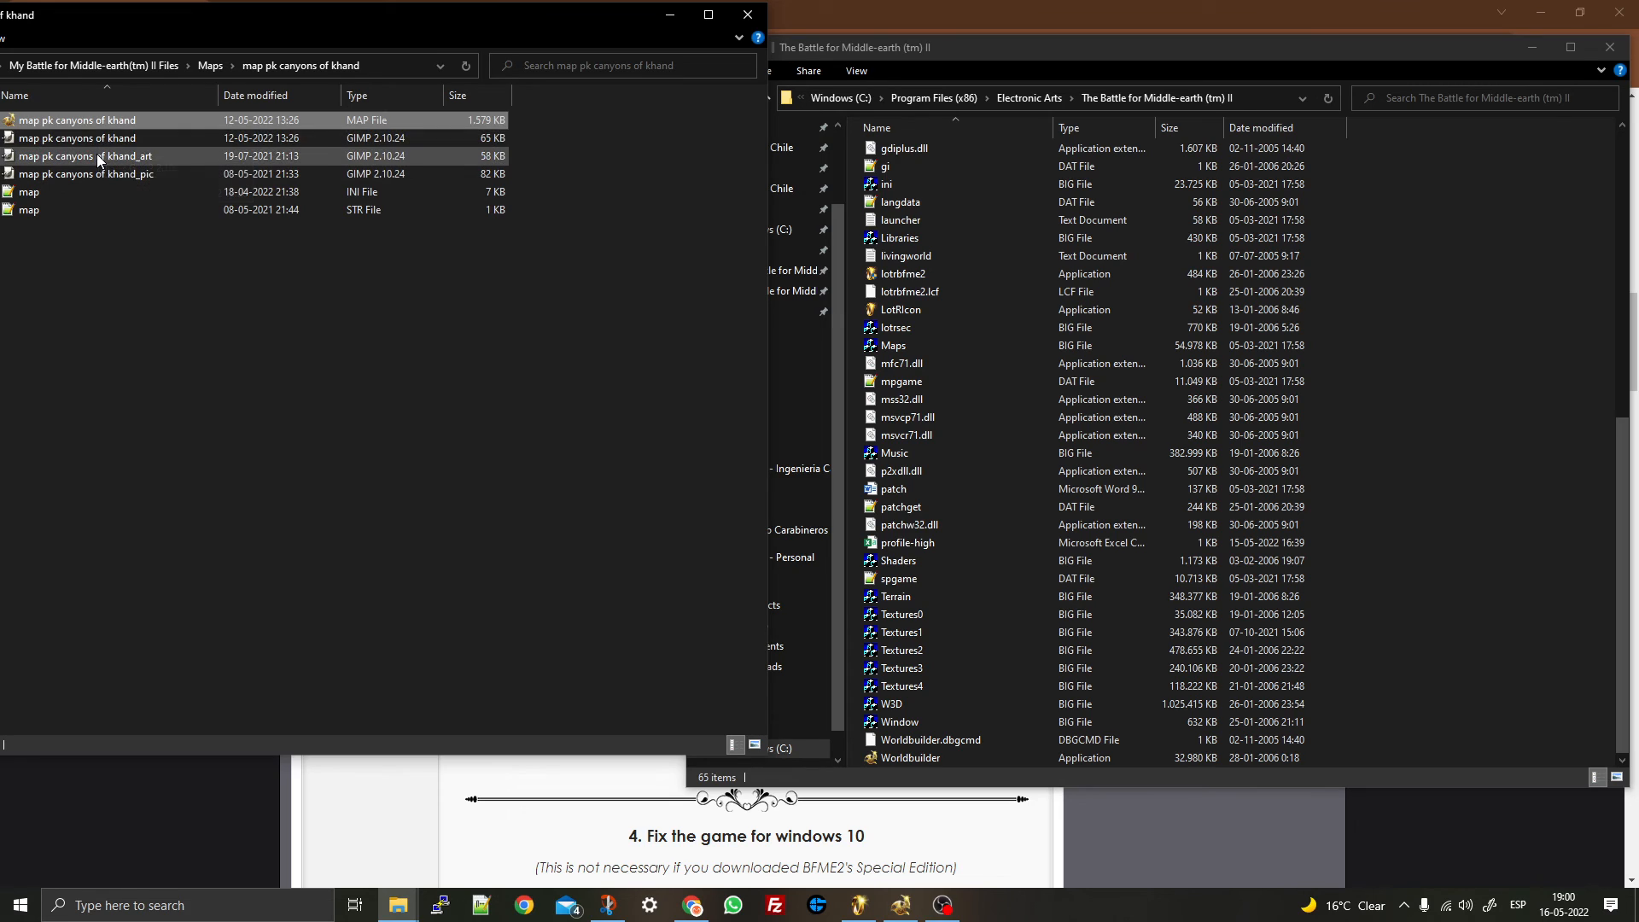
click(98, 156)
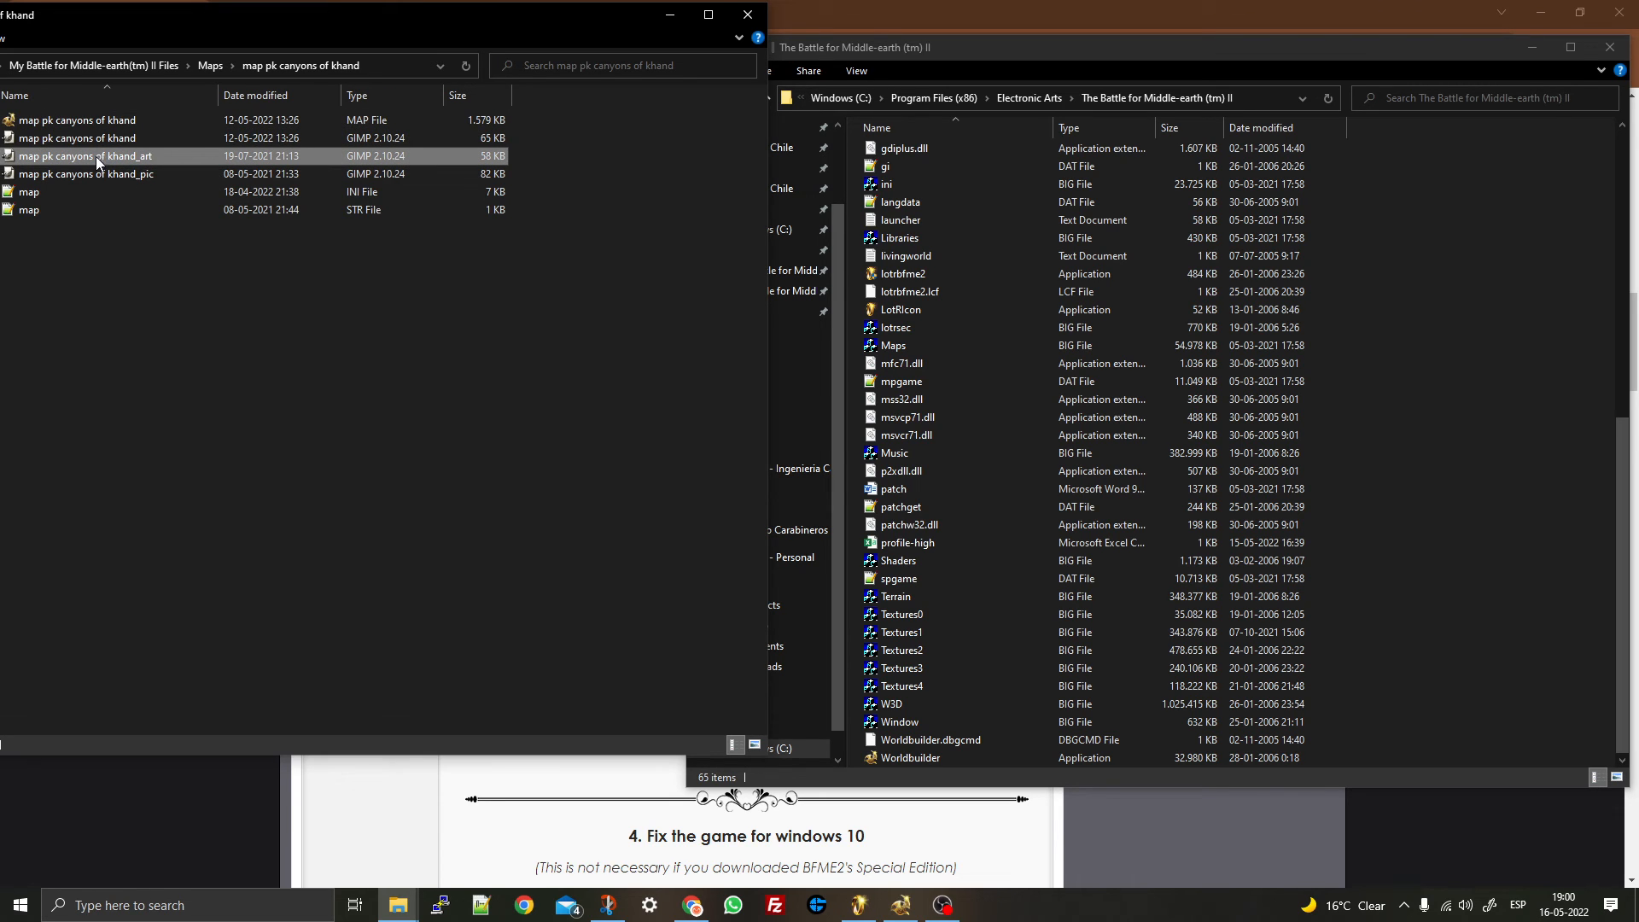
click(92, 174)
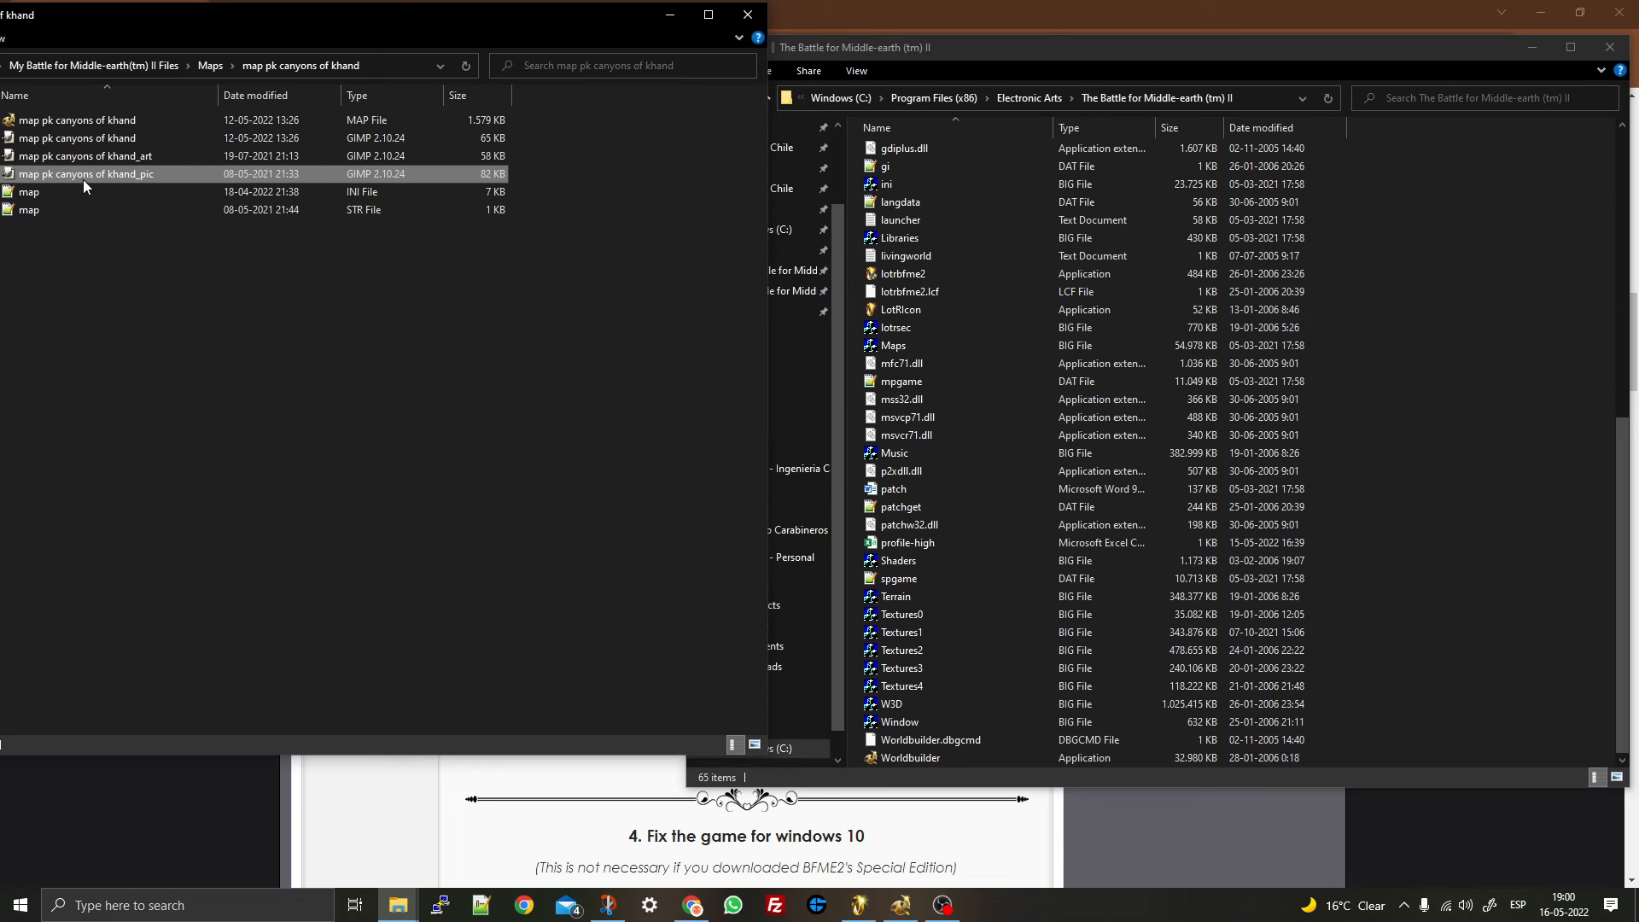
click(31, 192)
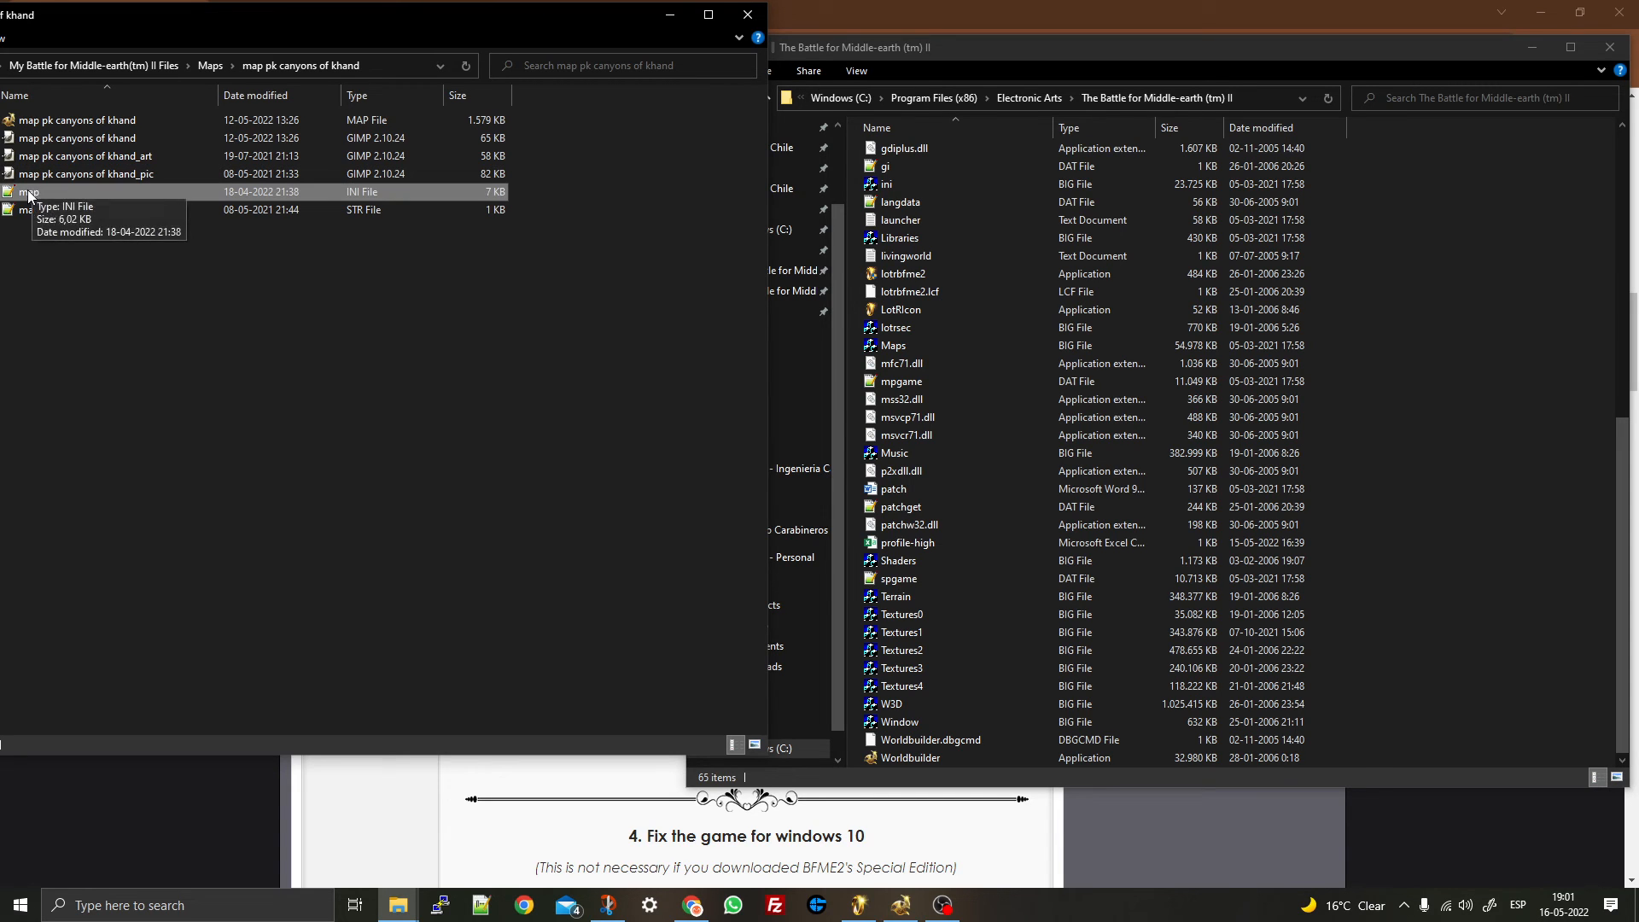
shift+click(27, 211)
click(27, 213)
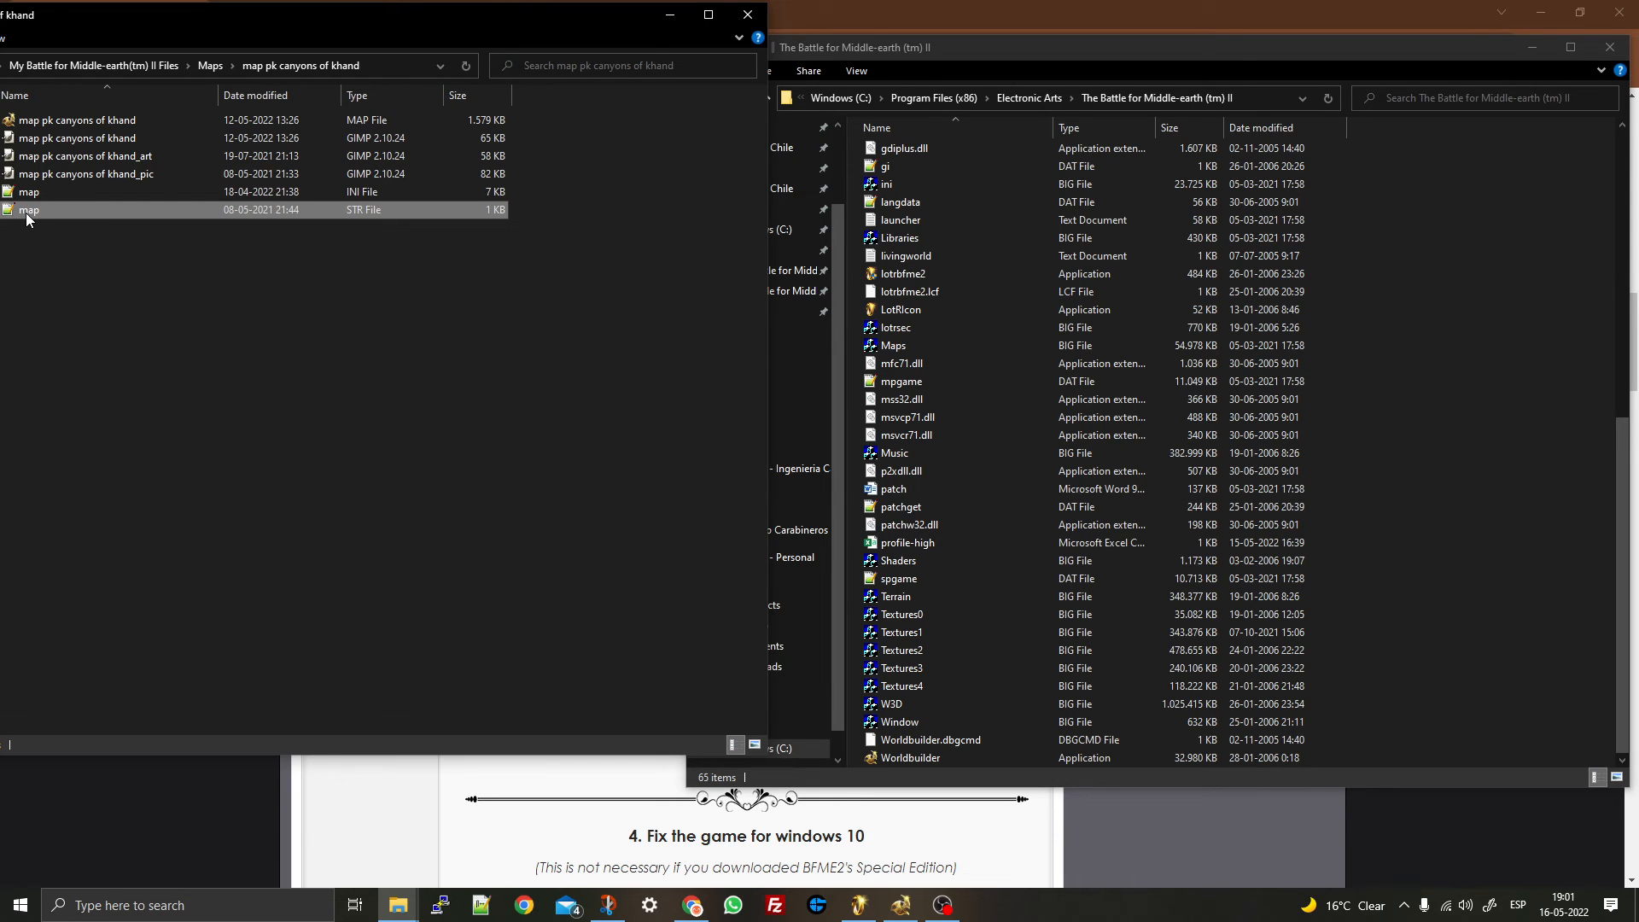
double_click(32, 212)
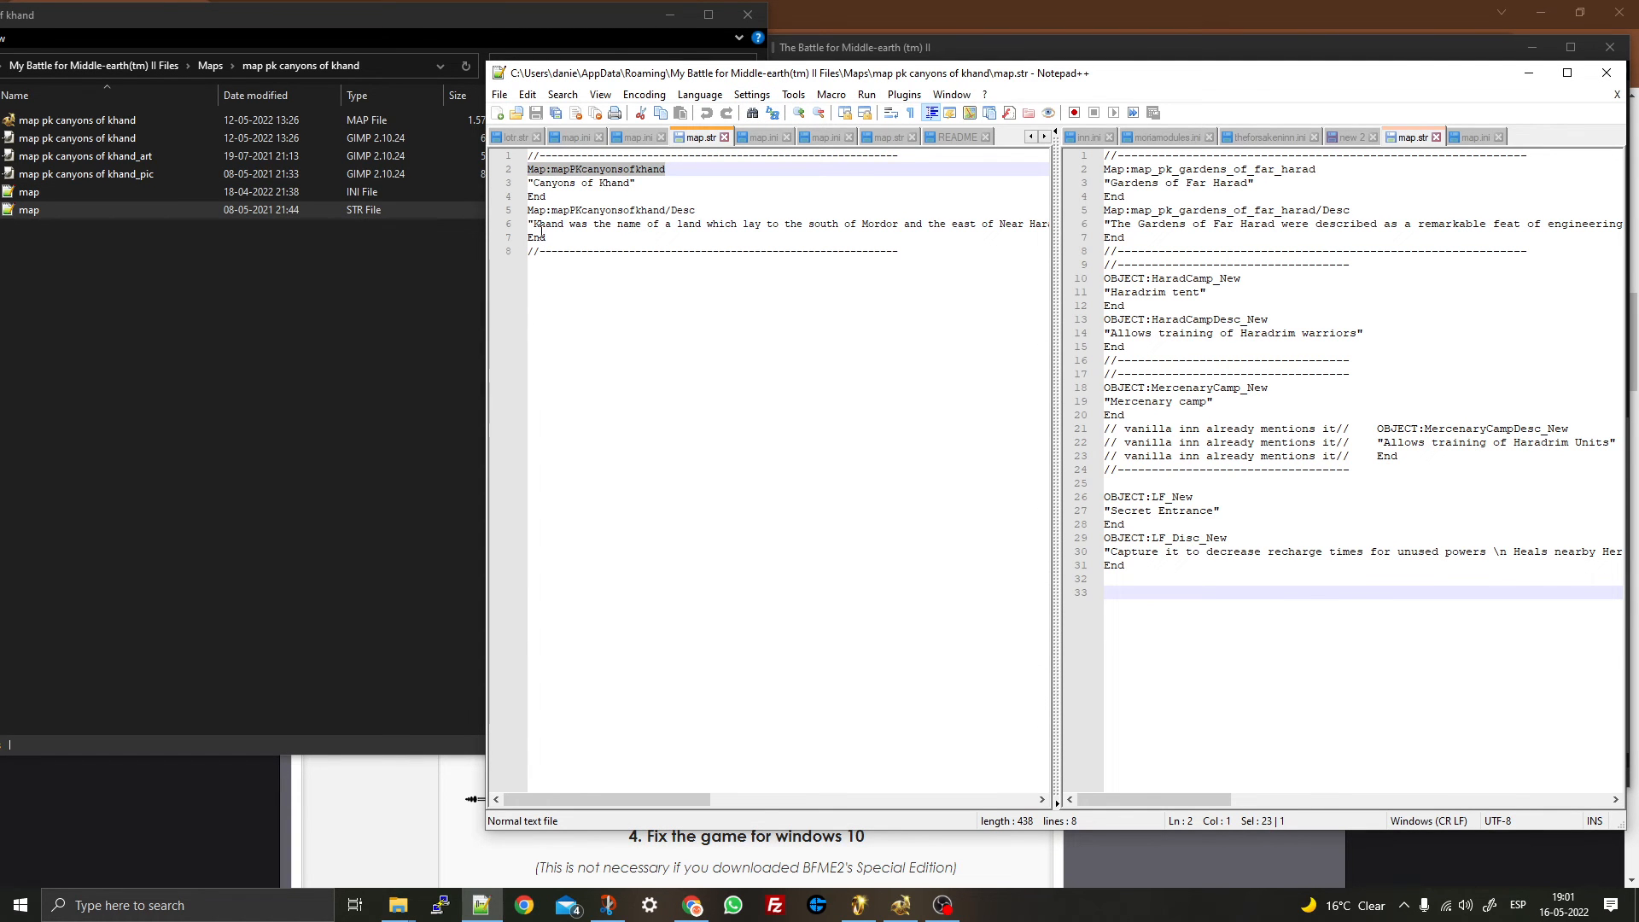
click(534, 183)
drag(535, 183, 629, 185)
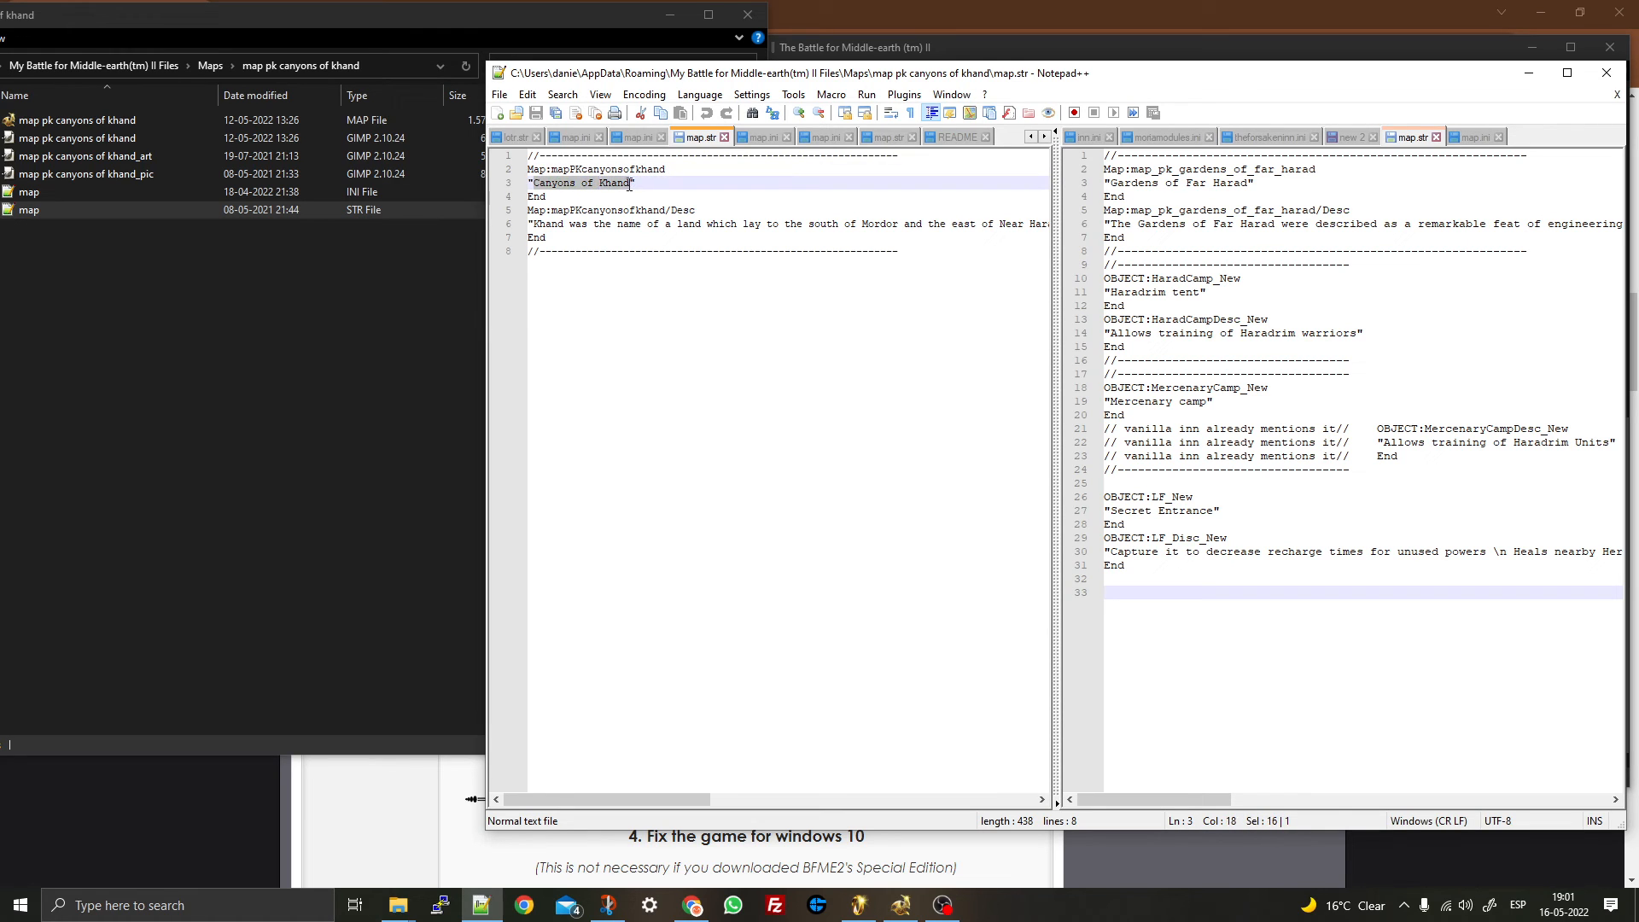
click(552, 210)
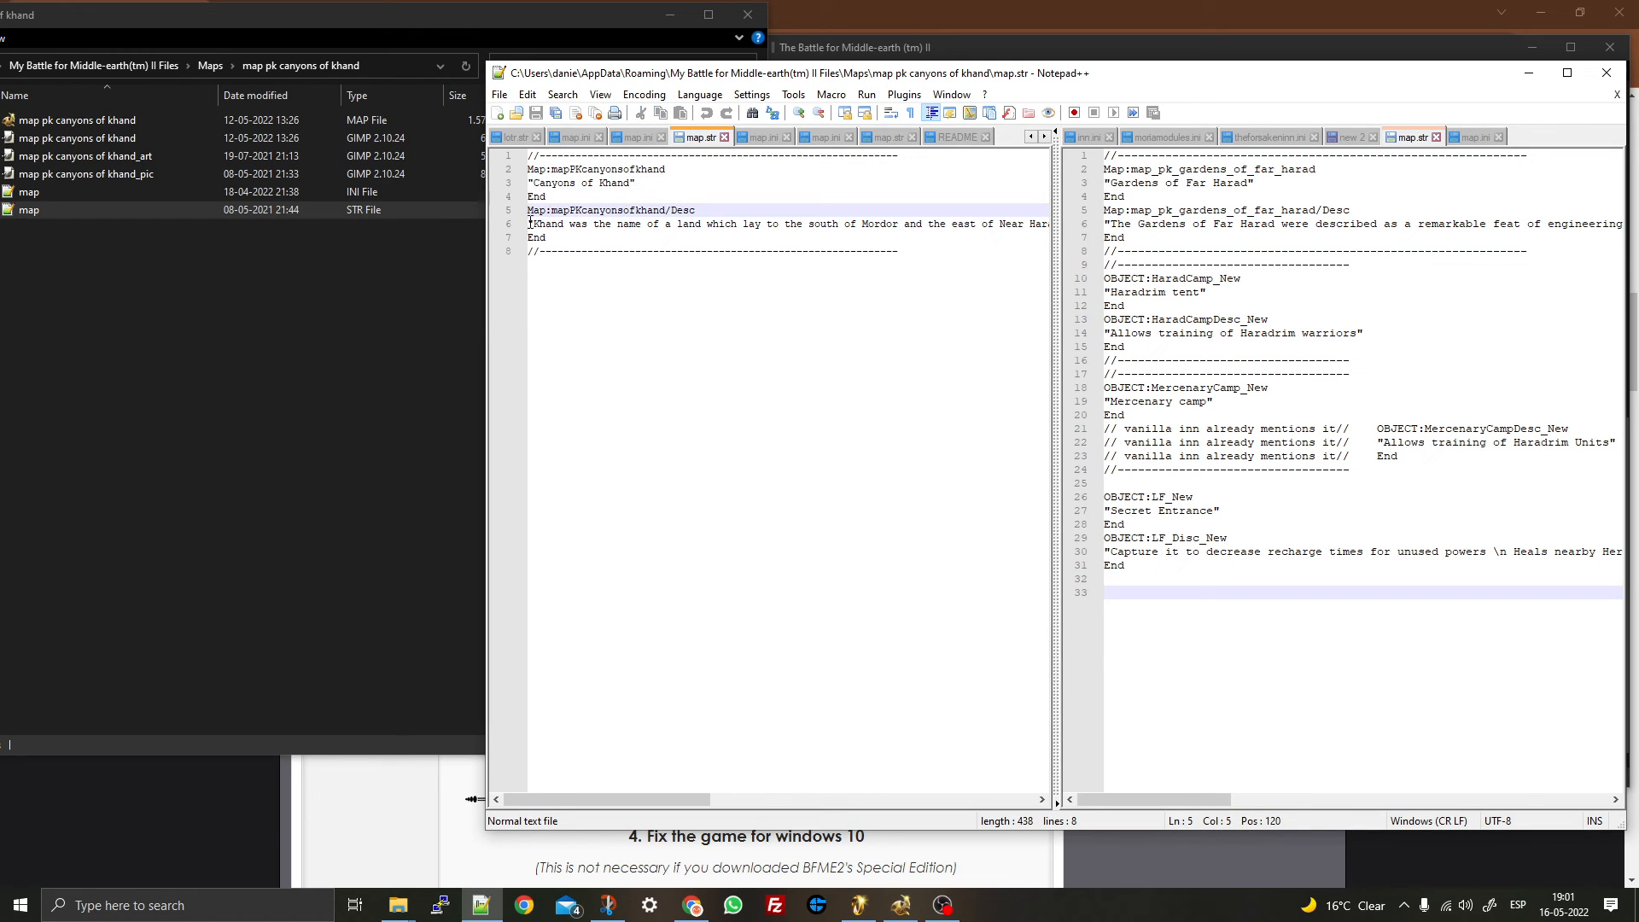
drag(530, 223, 778, 236)
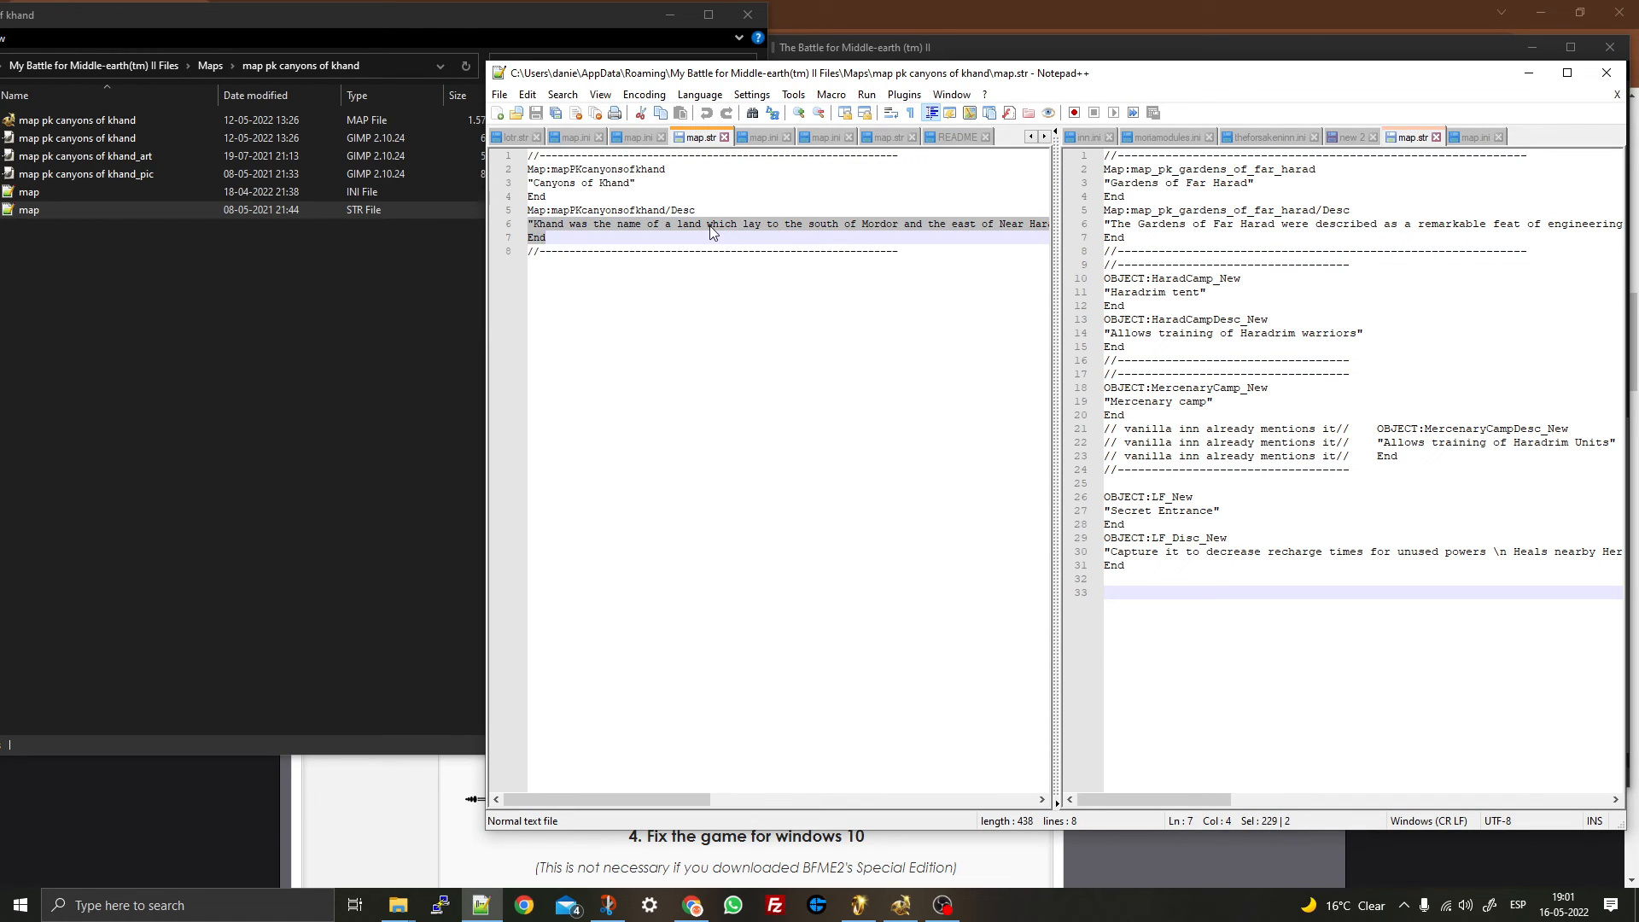
click(563, 182)
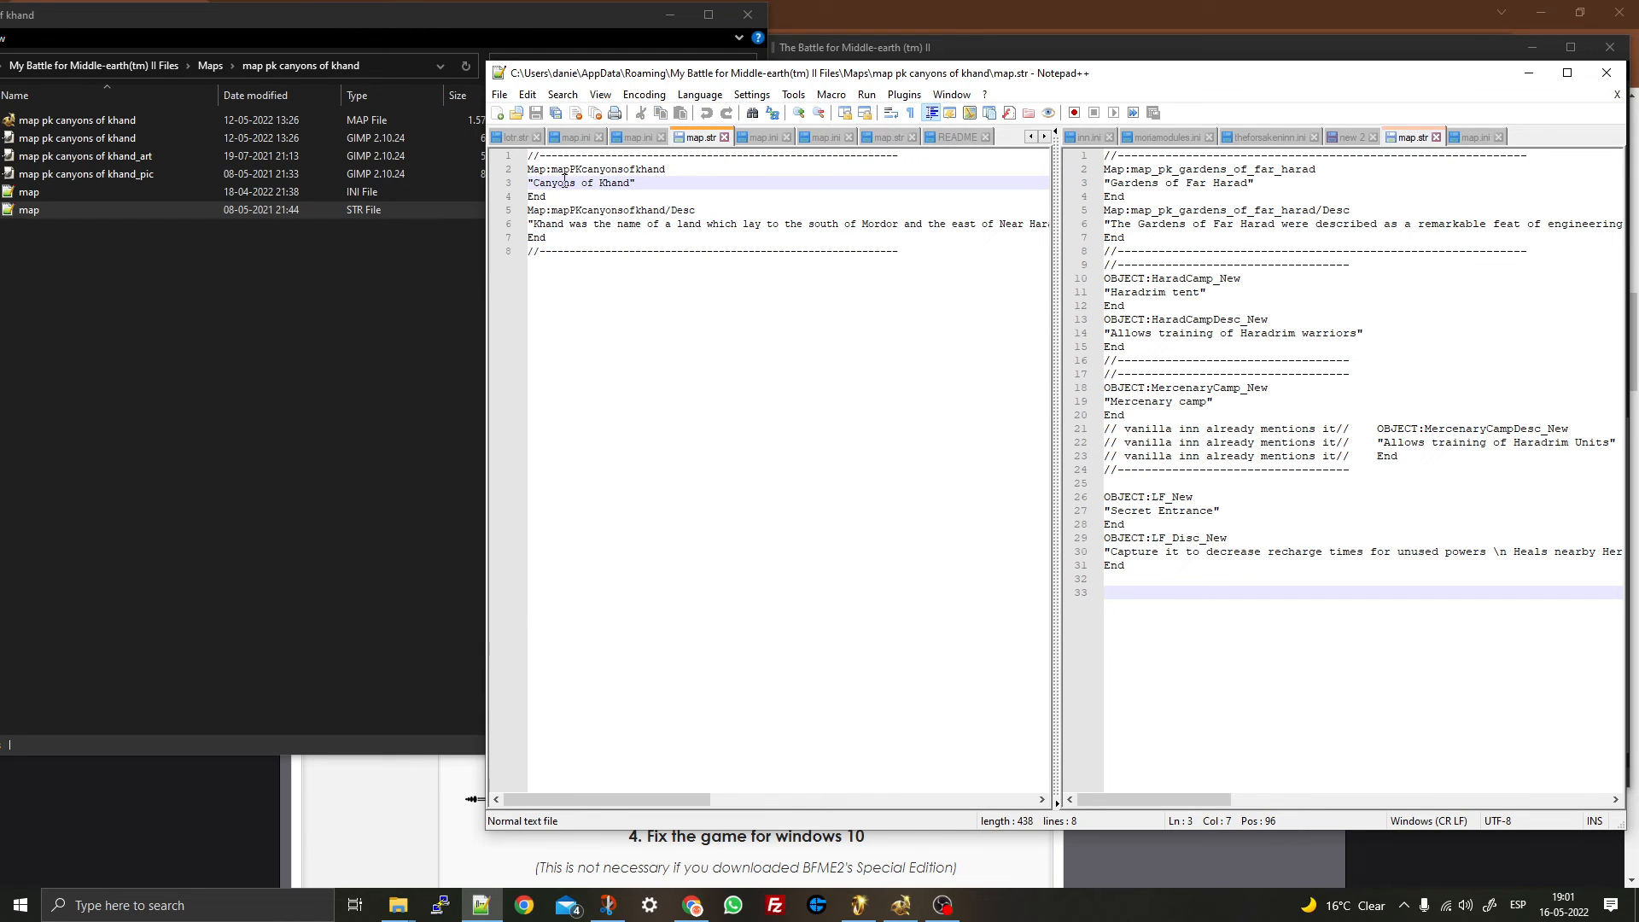
click(1528, 77)
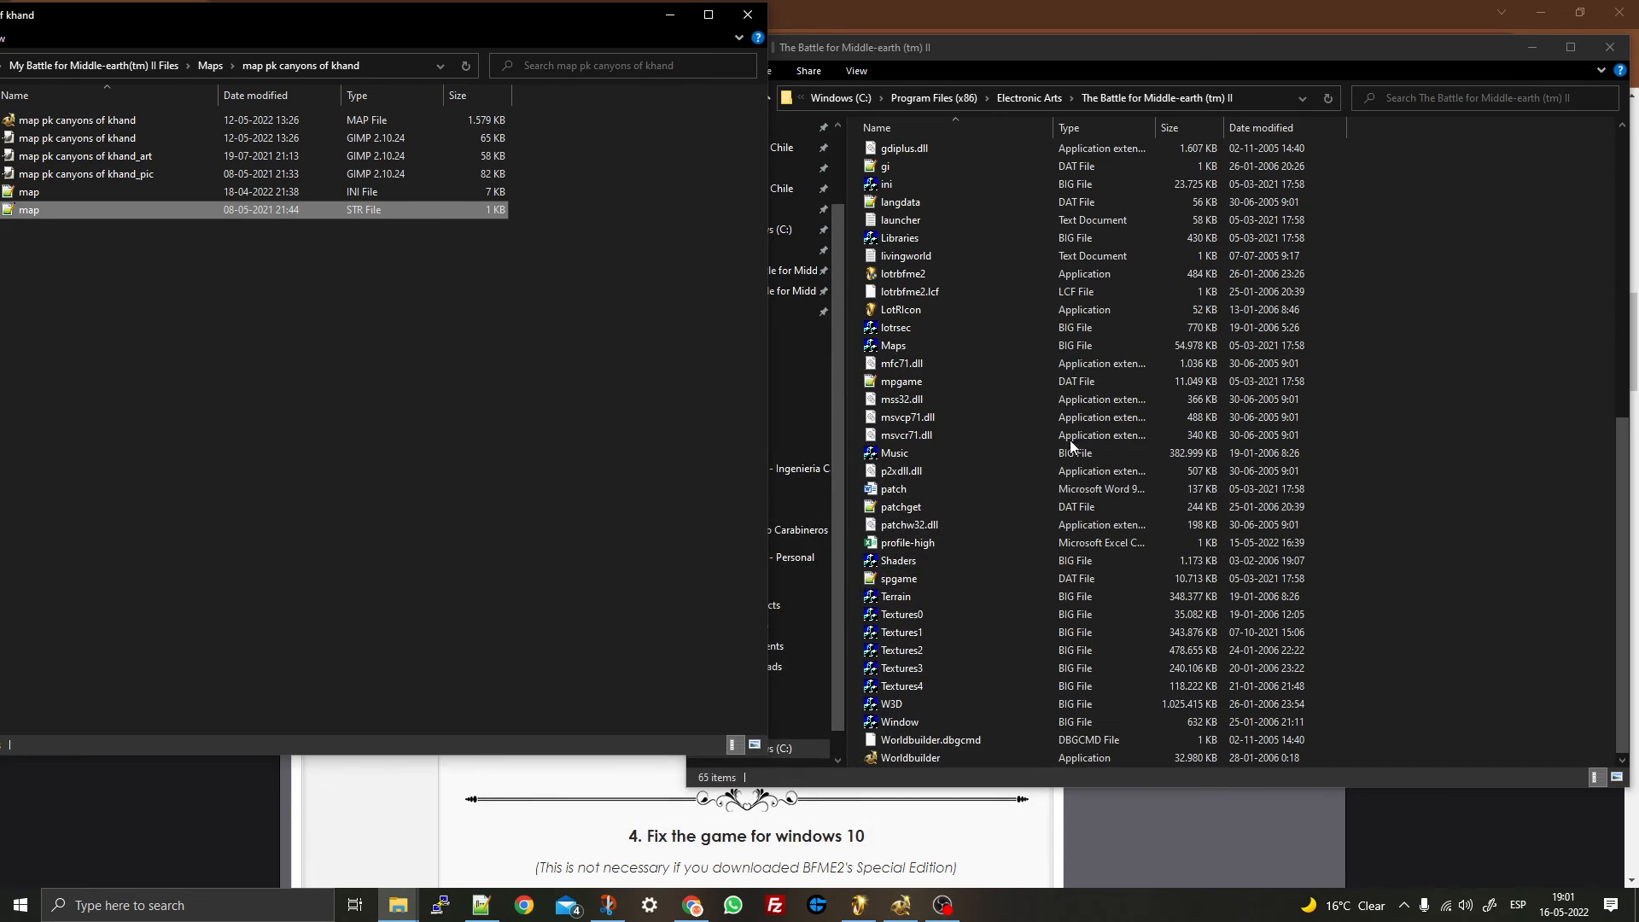
click(900, 904)
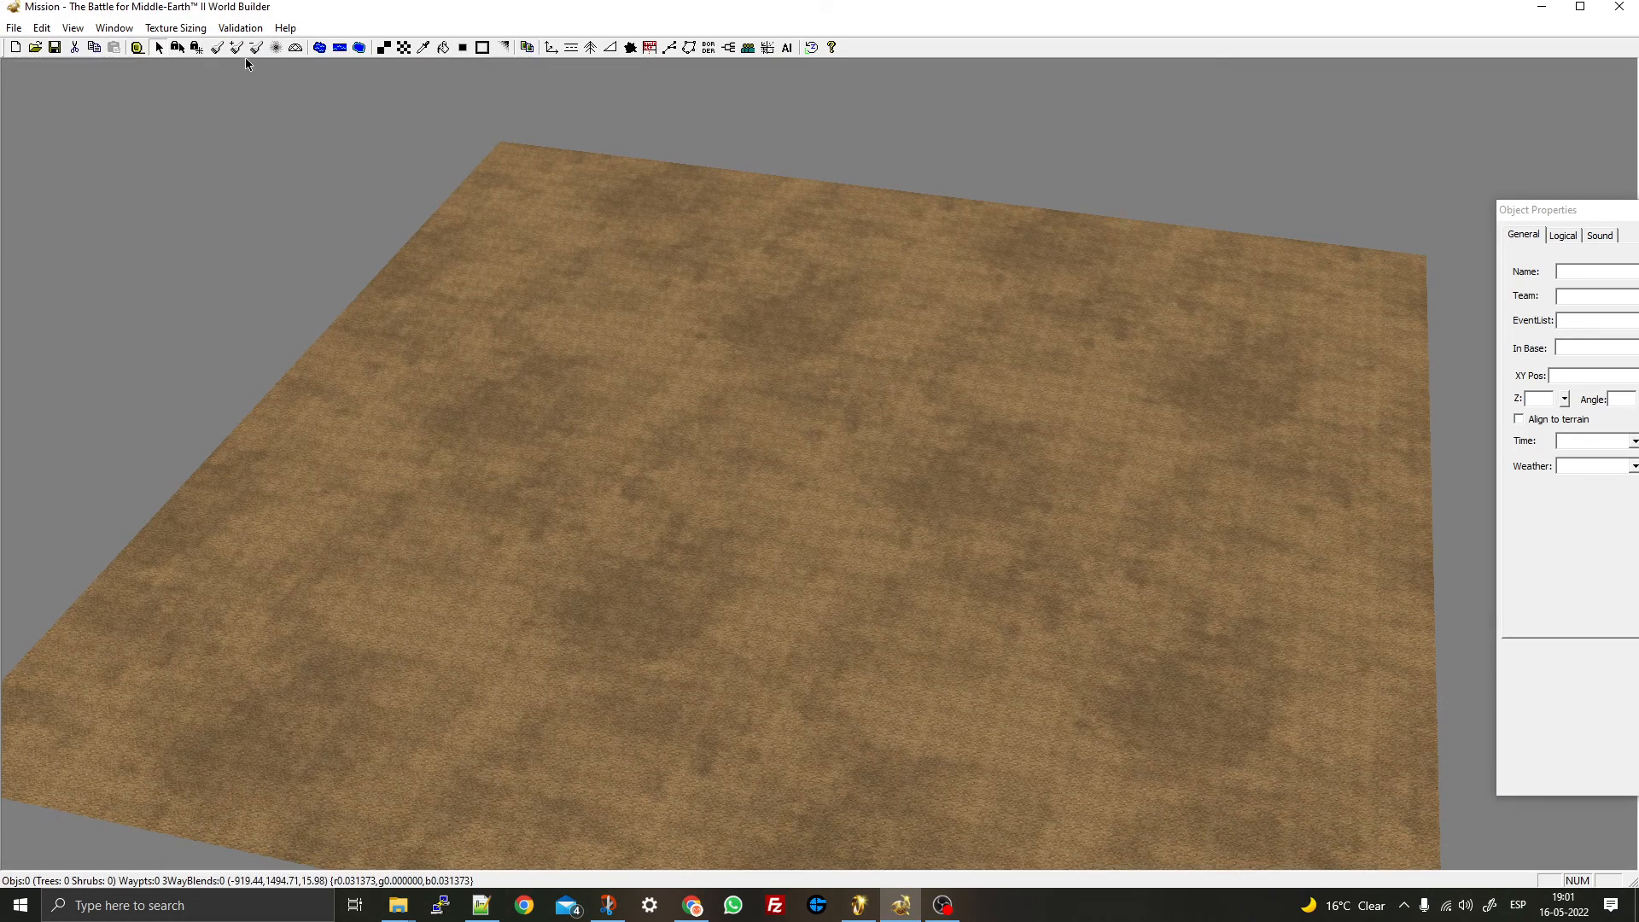
click(73, 27)
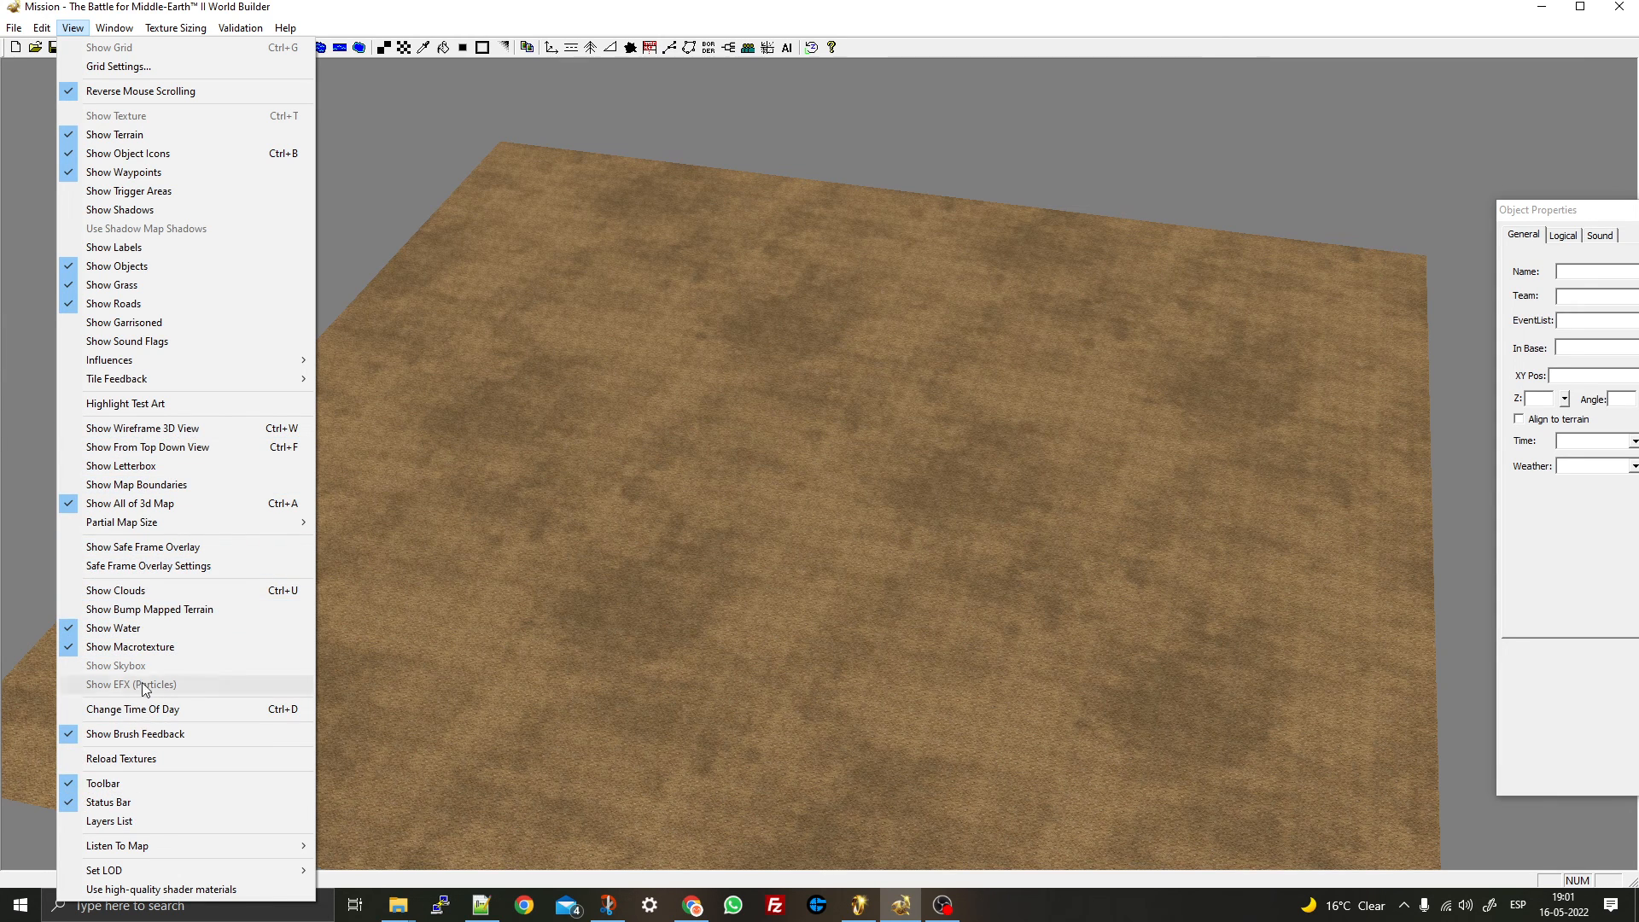
click(150, 486)
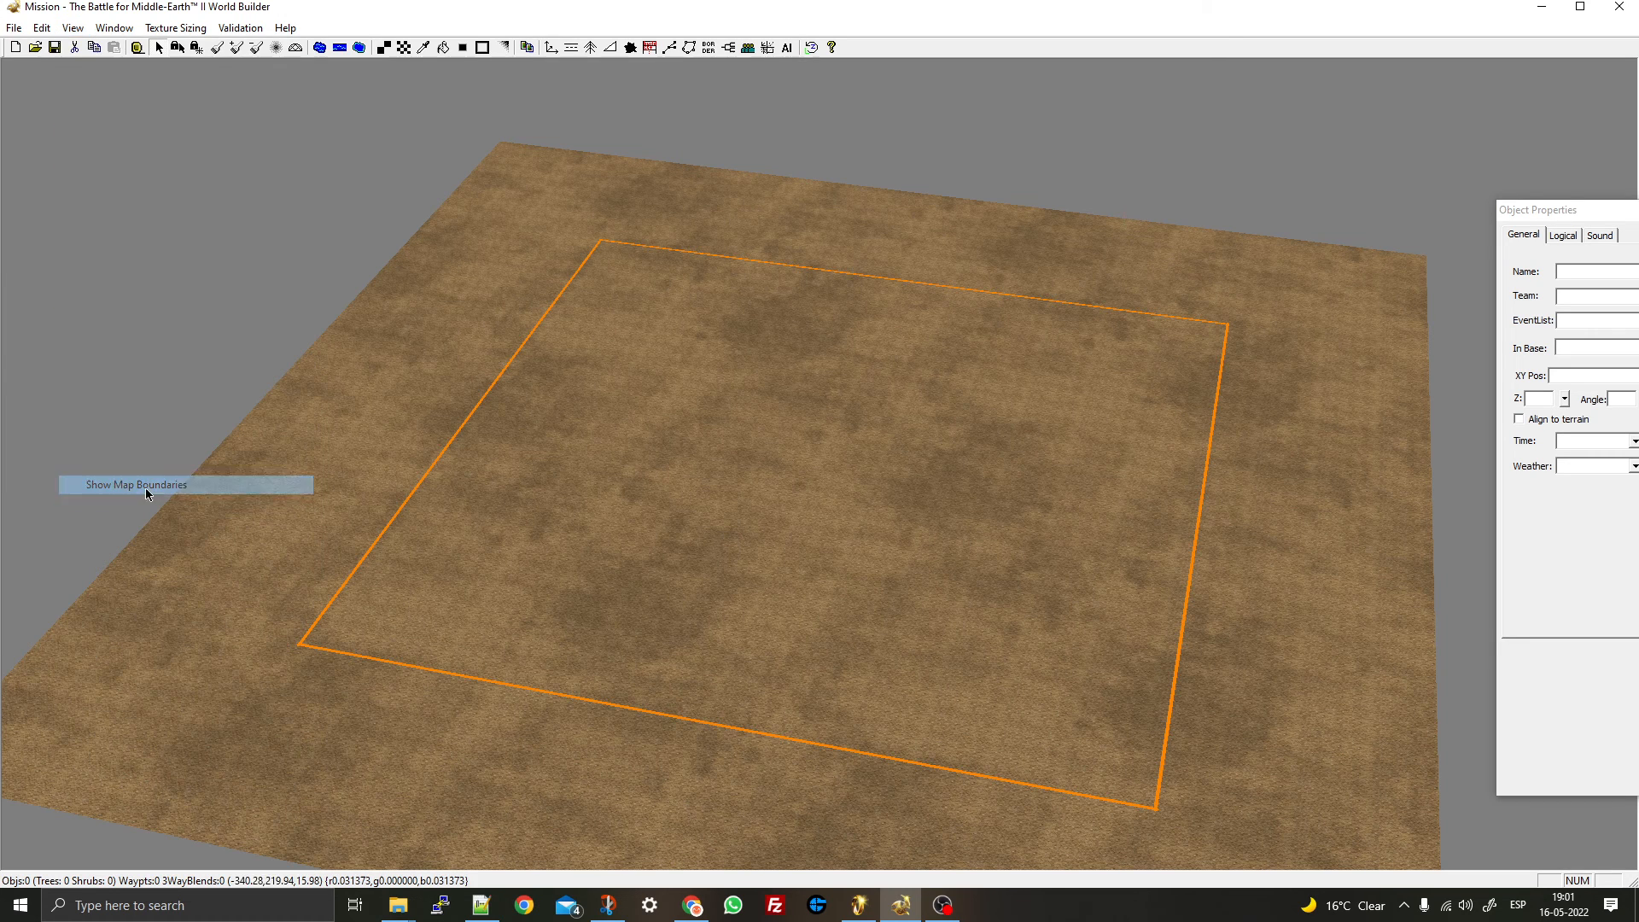
click(14, 28)
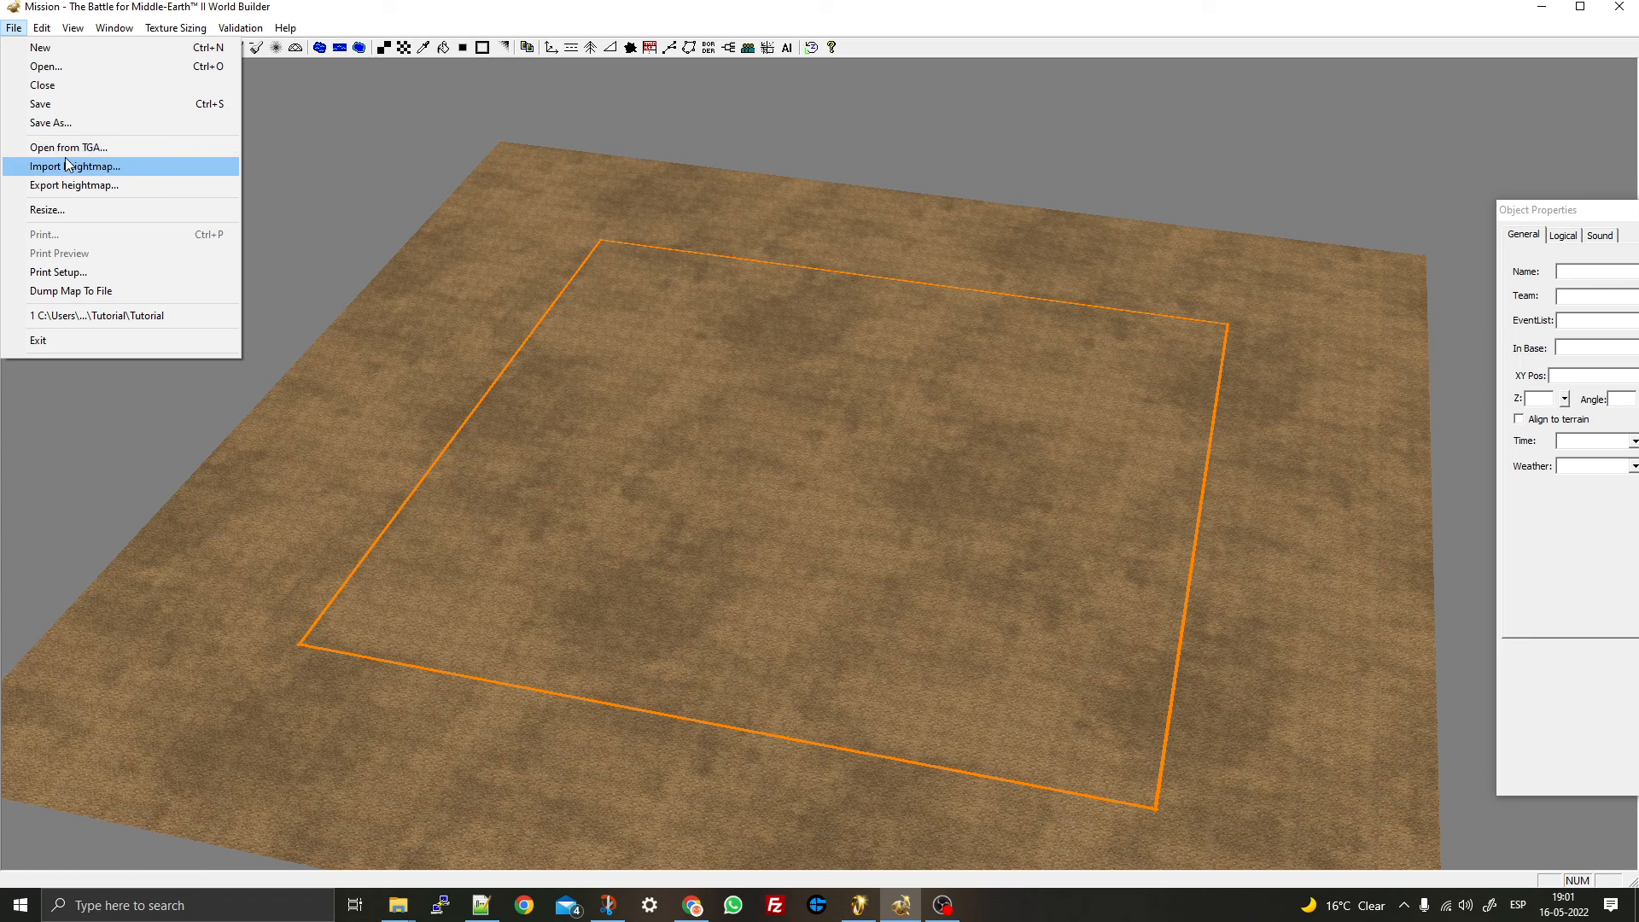
click(48, 209)
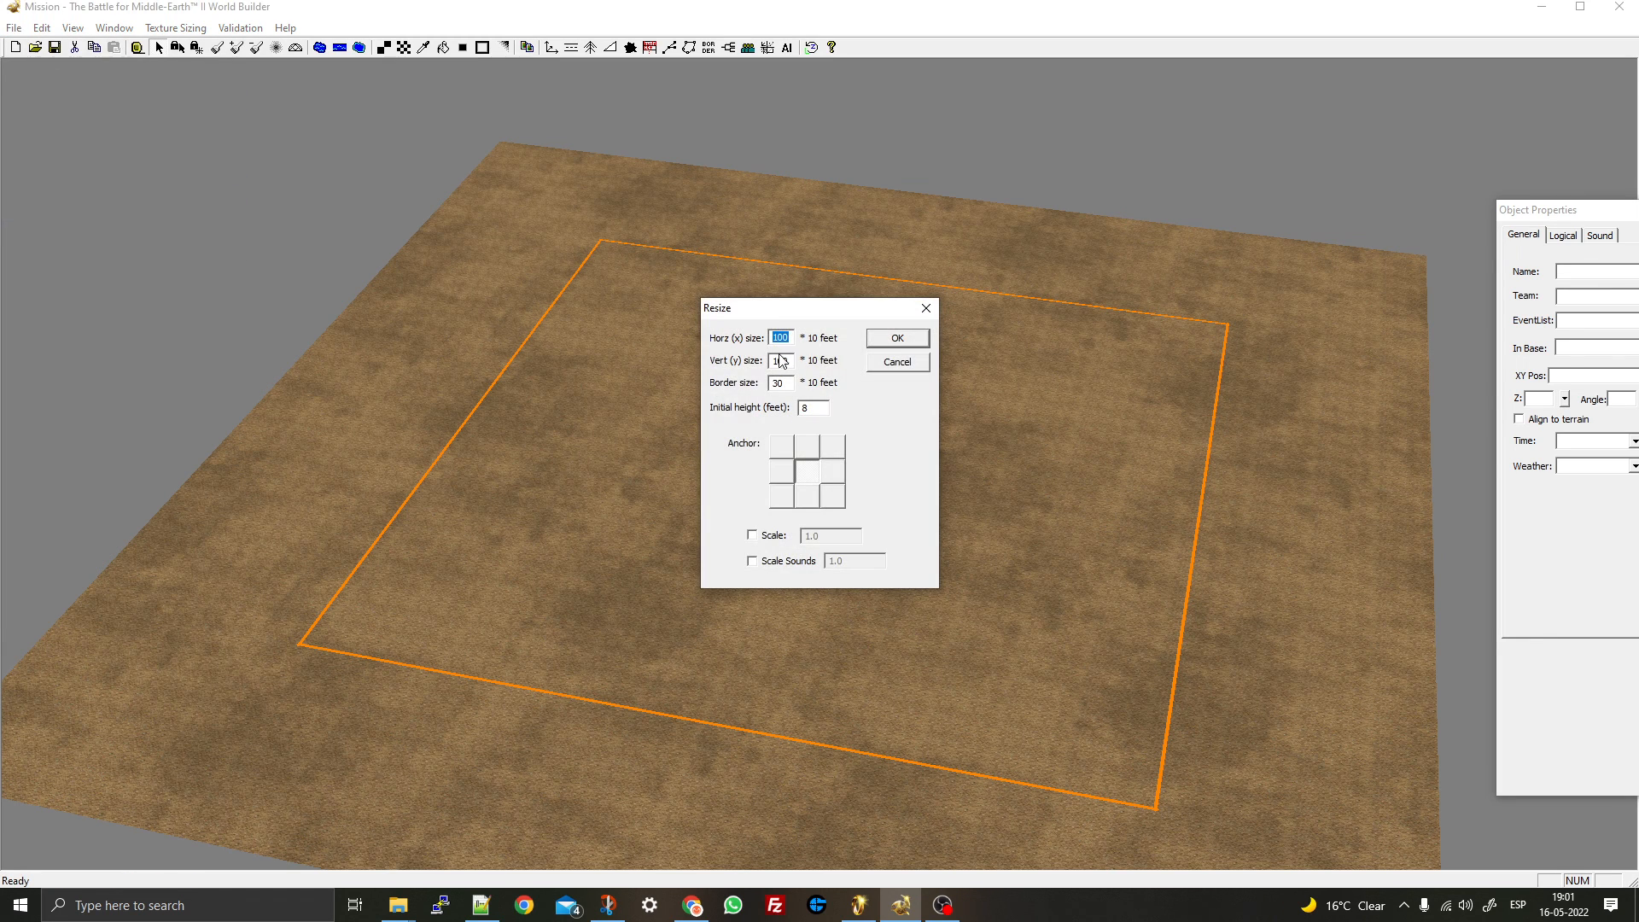
click(882, 364)
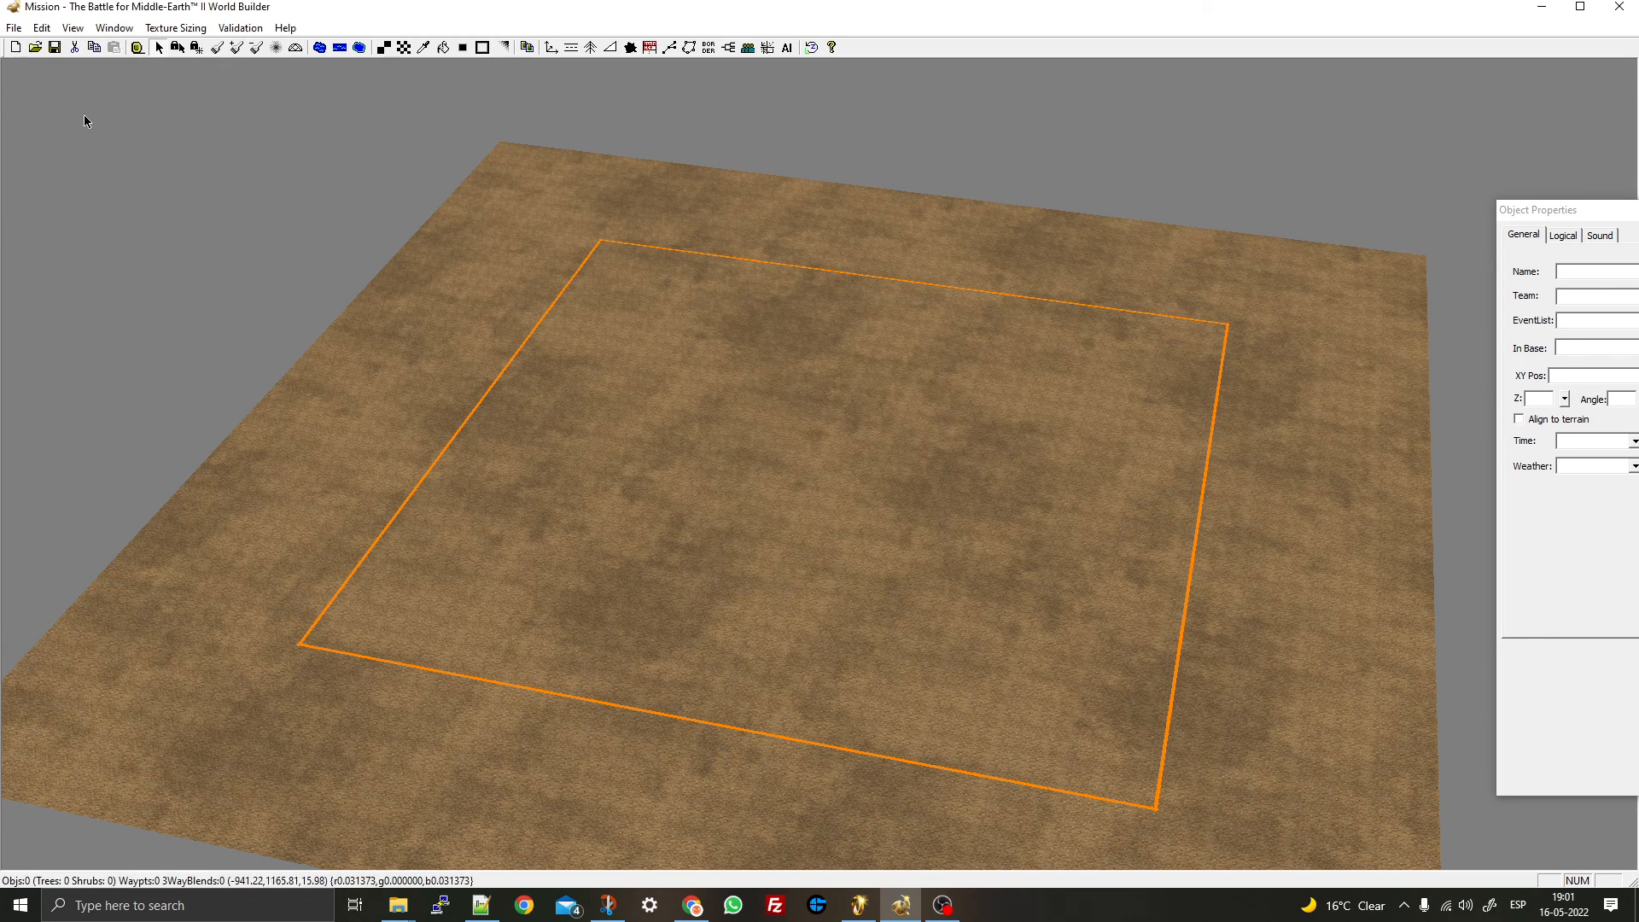
- In the New map dialog, enter 200 for horizontal and vertical size and 100 initial height
click(14, 47)
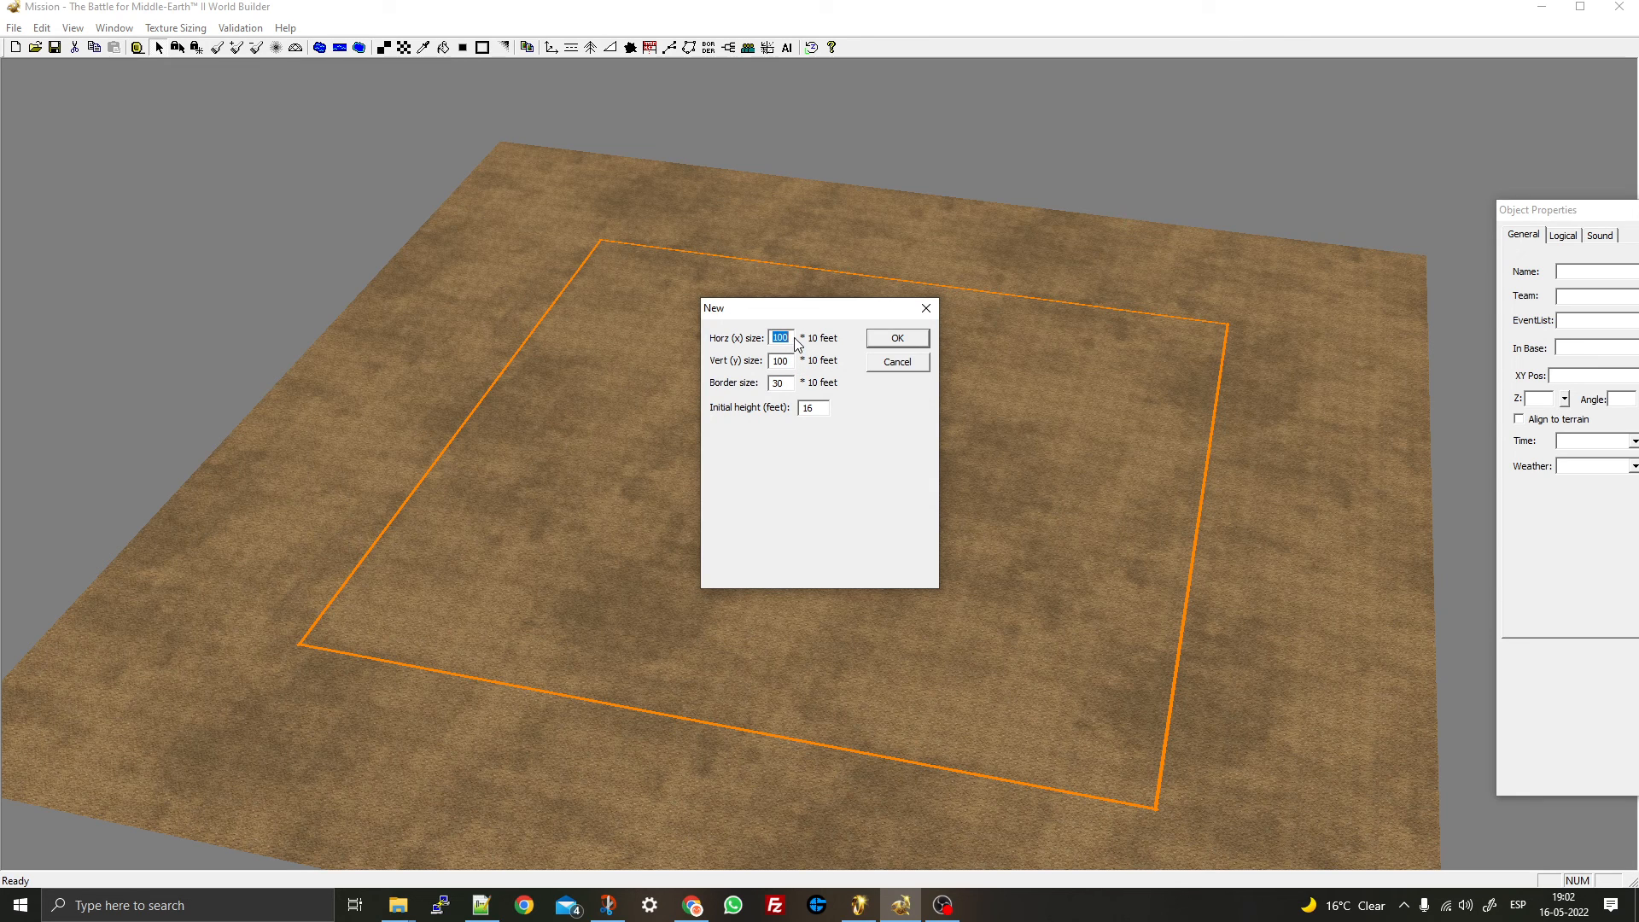
text(200)
drag(780, 360, 769, 360)
text(20)
key(BackSpace)
drag(783, 384, 763, 380)
drag(822, 408, 803, 407)
text(100)
- Confirm the 200 by 200 map, then orbit and zoom around its flat terrain
click(869, 341)
scroll(669, 400, down, 10)
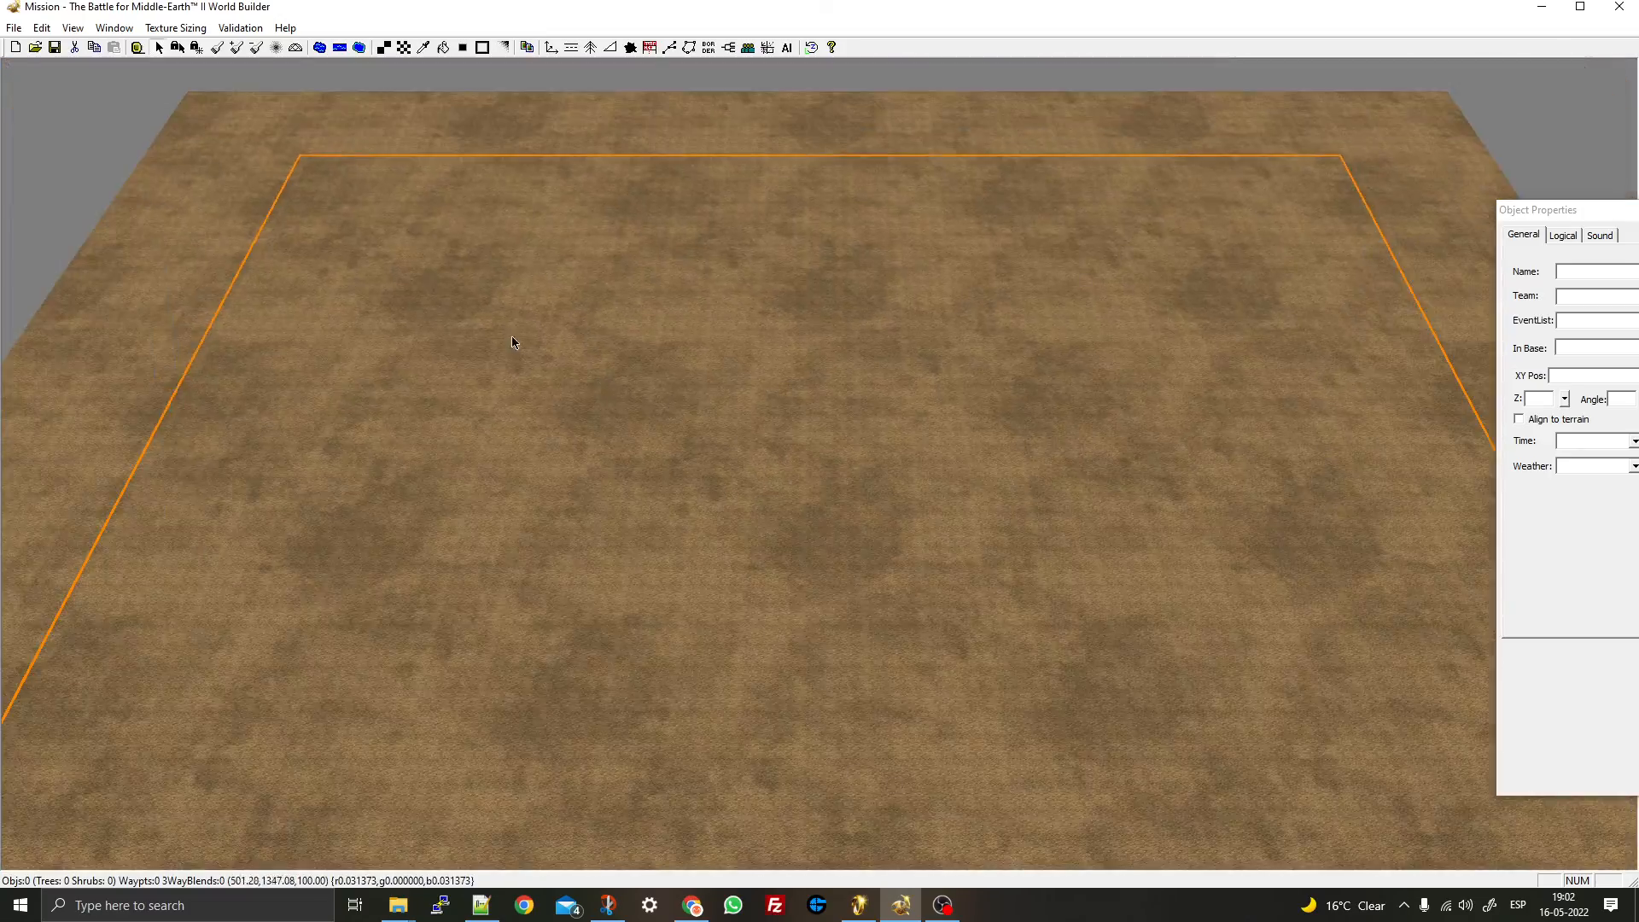
middle_drag(512, 337, 633, 362)
middle_click(632, 362)
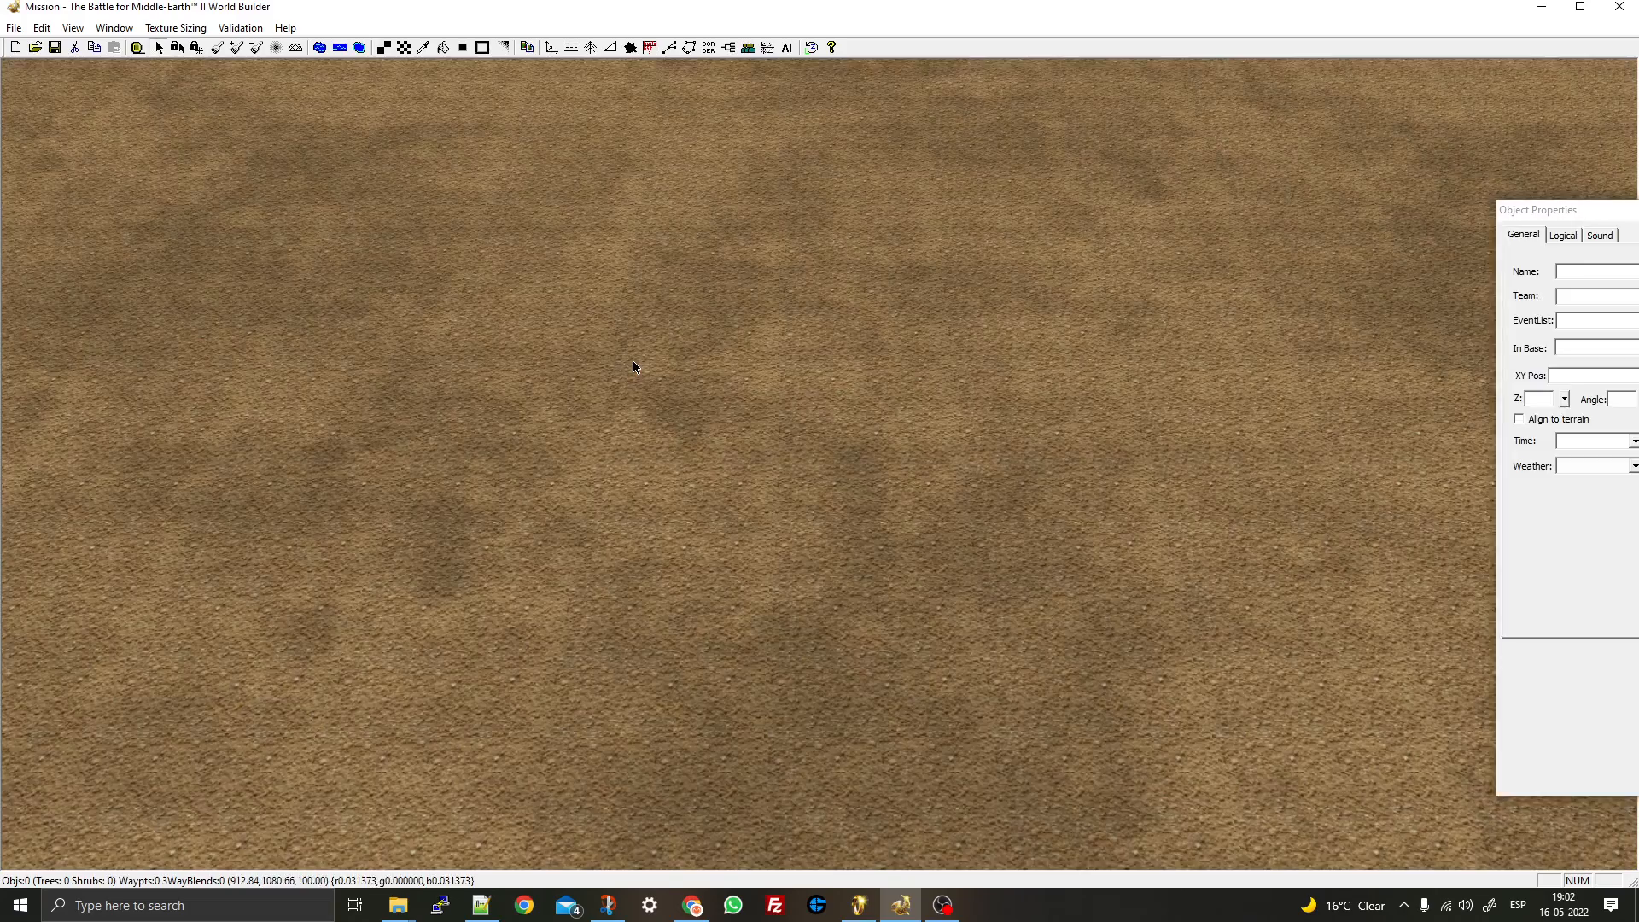
scroll(632, 362, down, 2)
scroll(634, 365, down, 3)
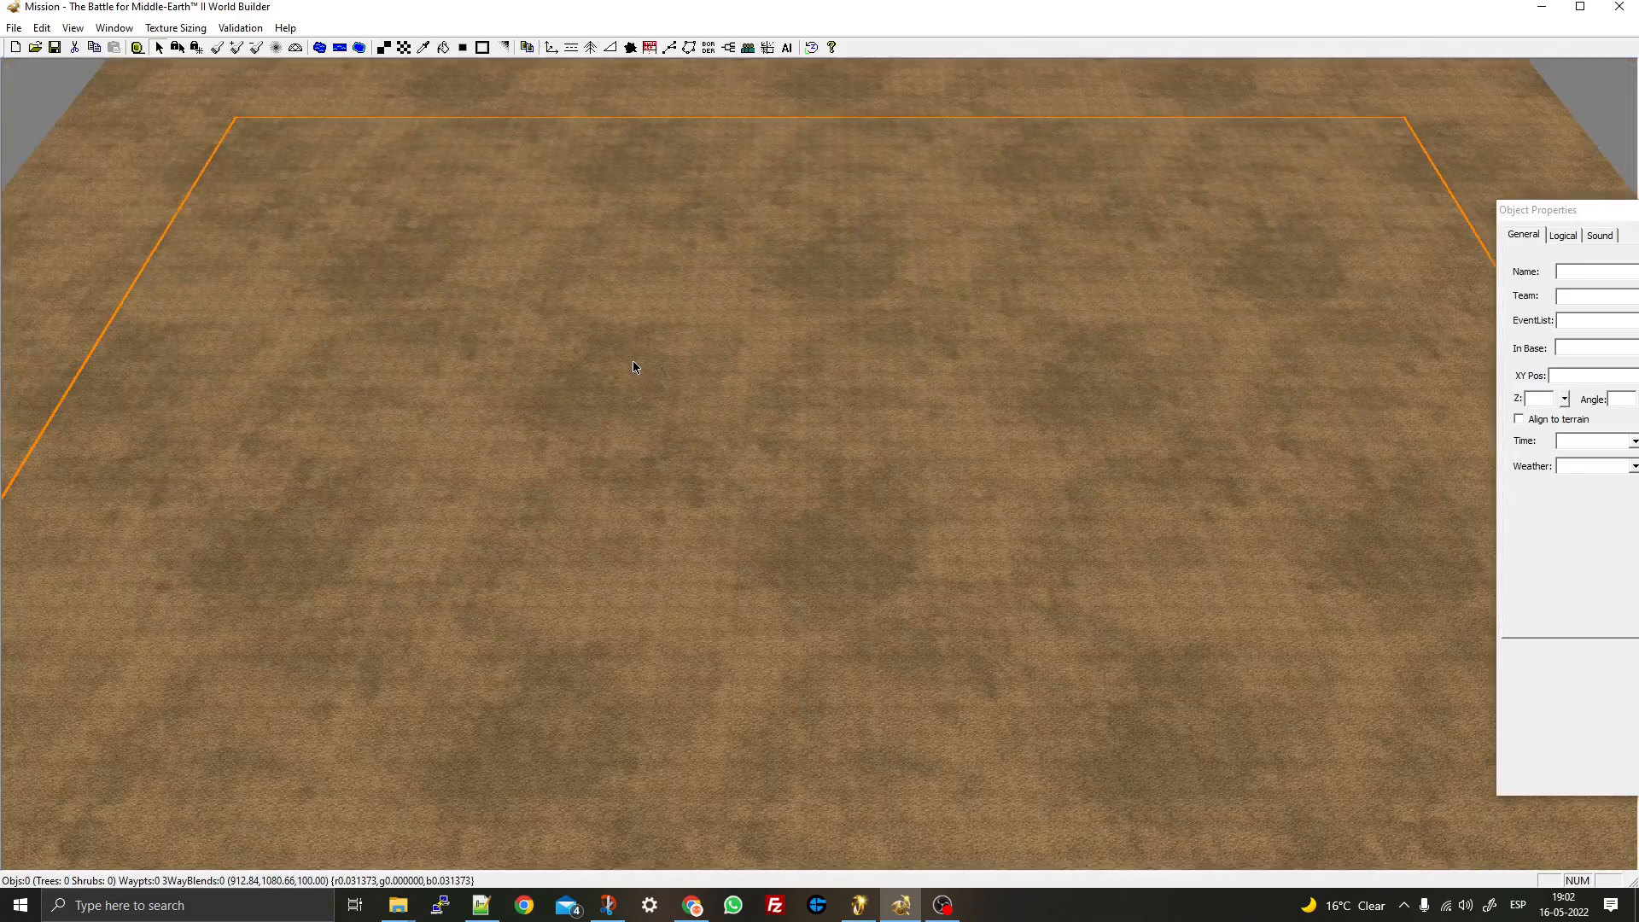
scroll(633, 367, down, 2)
middle_drag(669, 366, 749, 362)
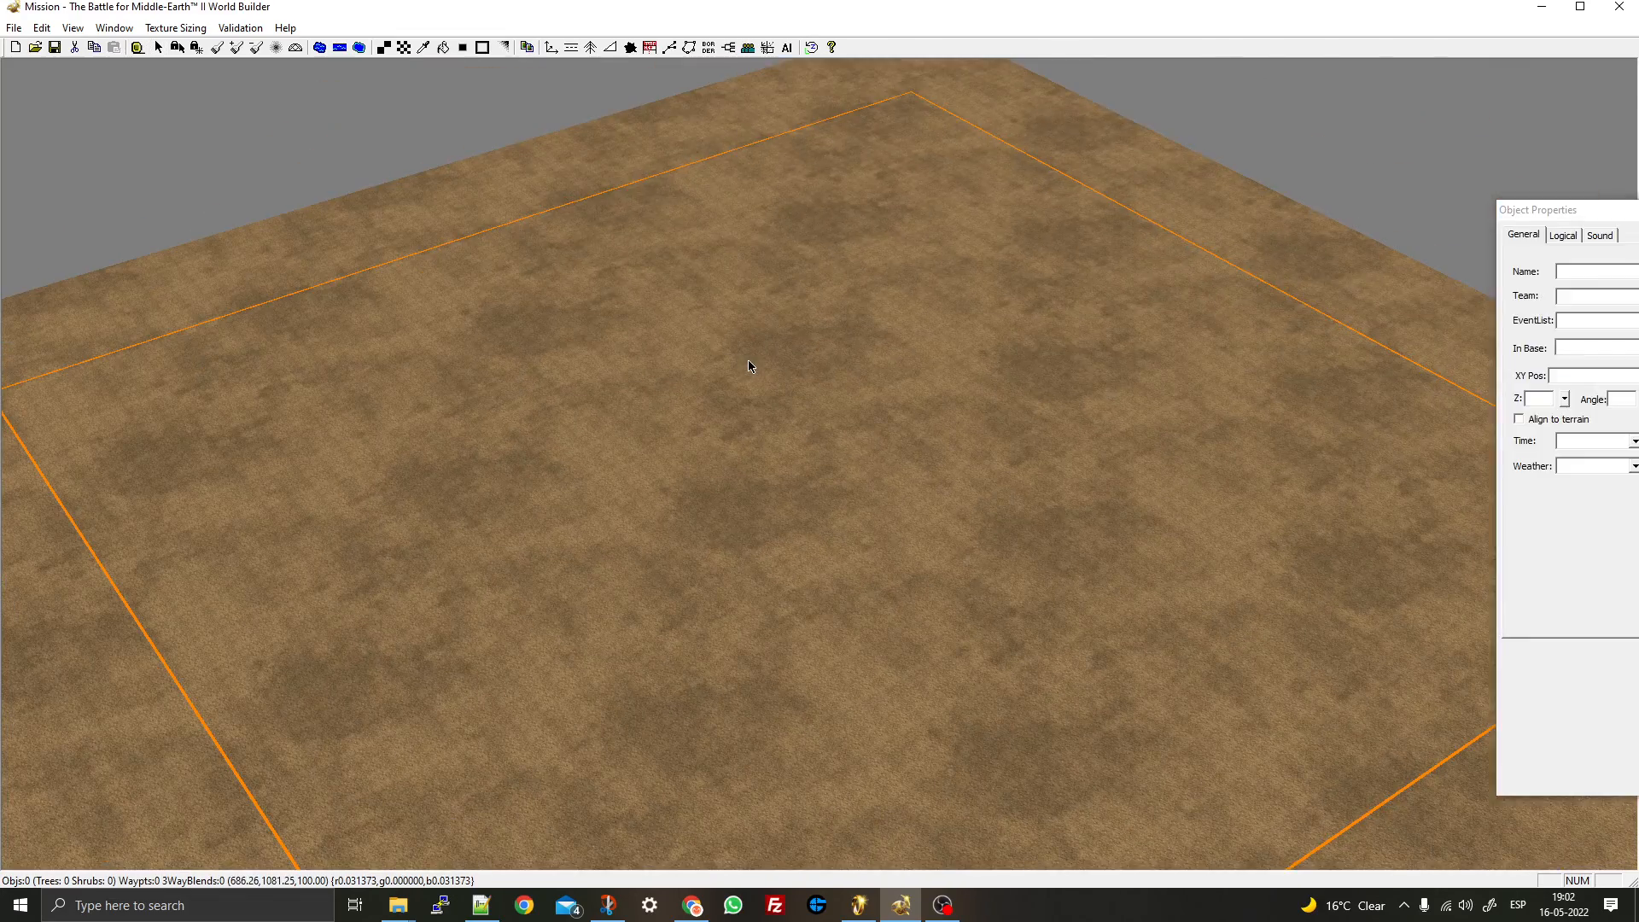
middle_click(749, 361)
scroll(715, 363, down, 2)
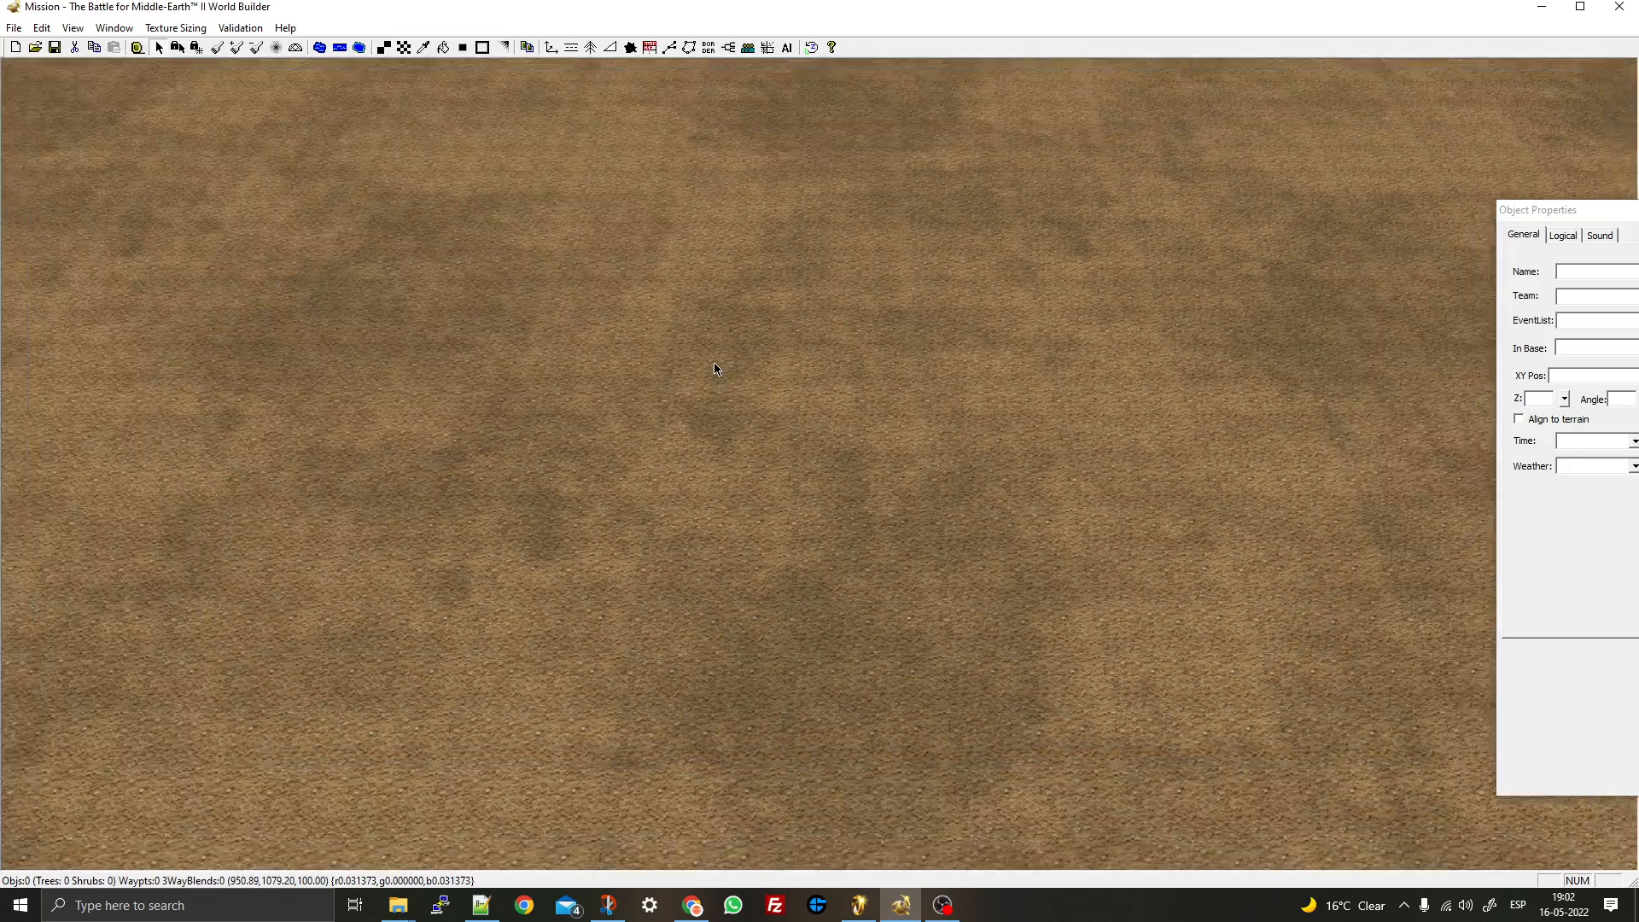
scroll(715, 368, down, 4)
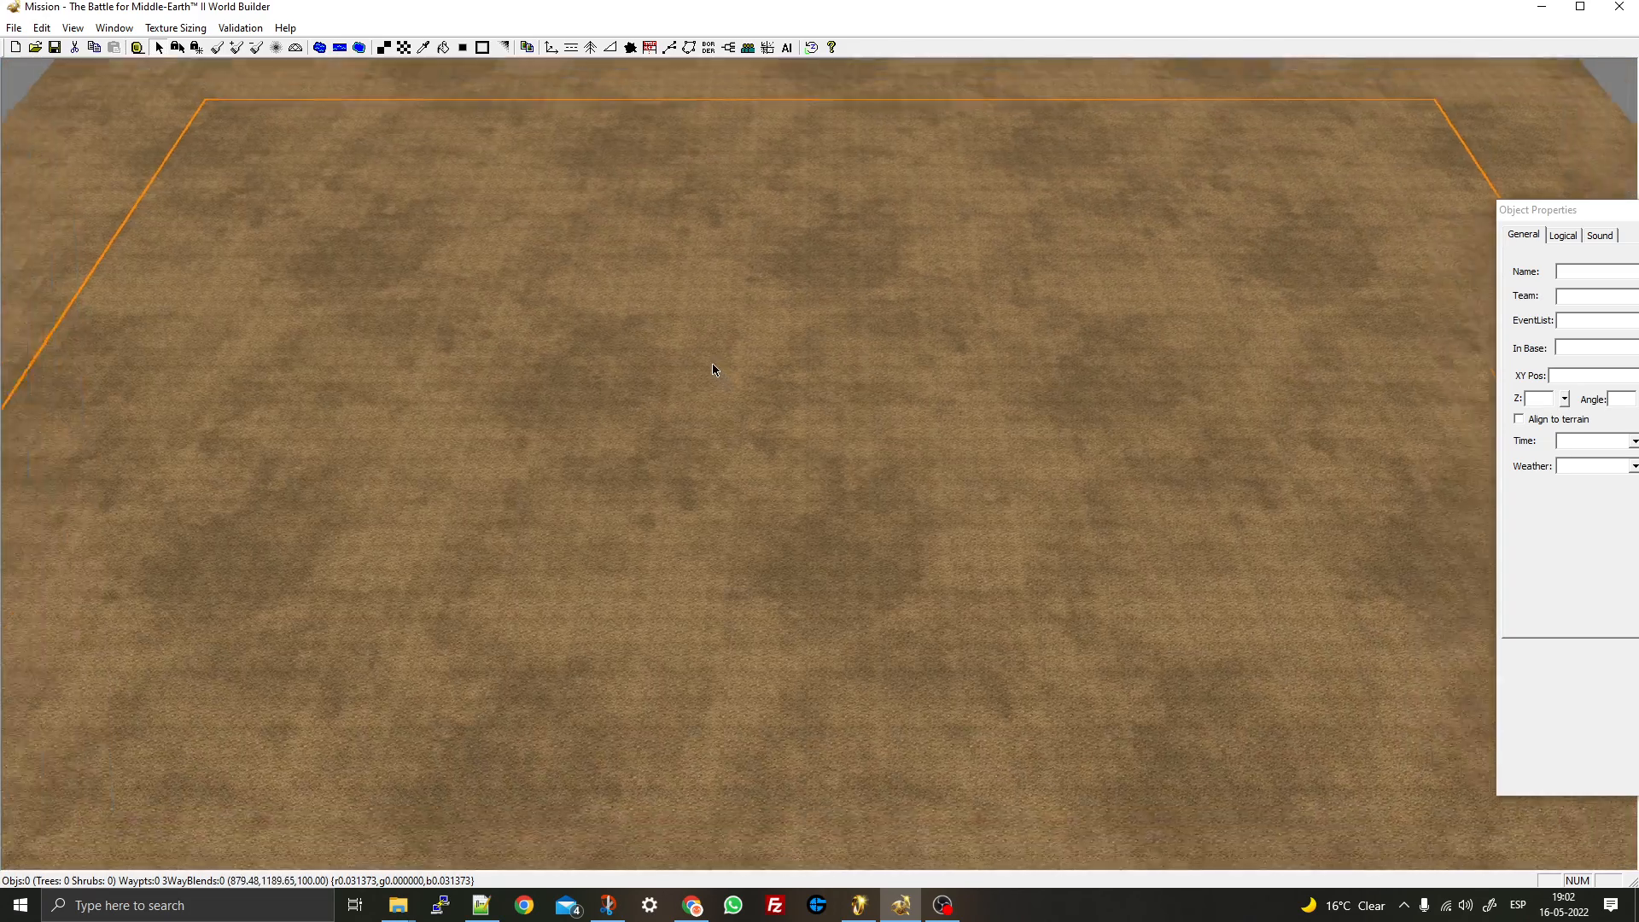
scroll(715, 369, down, 3)
middle_drag(637, 370, 213, 221)
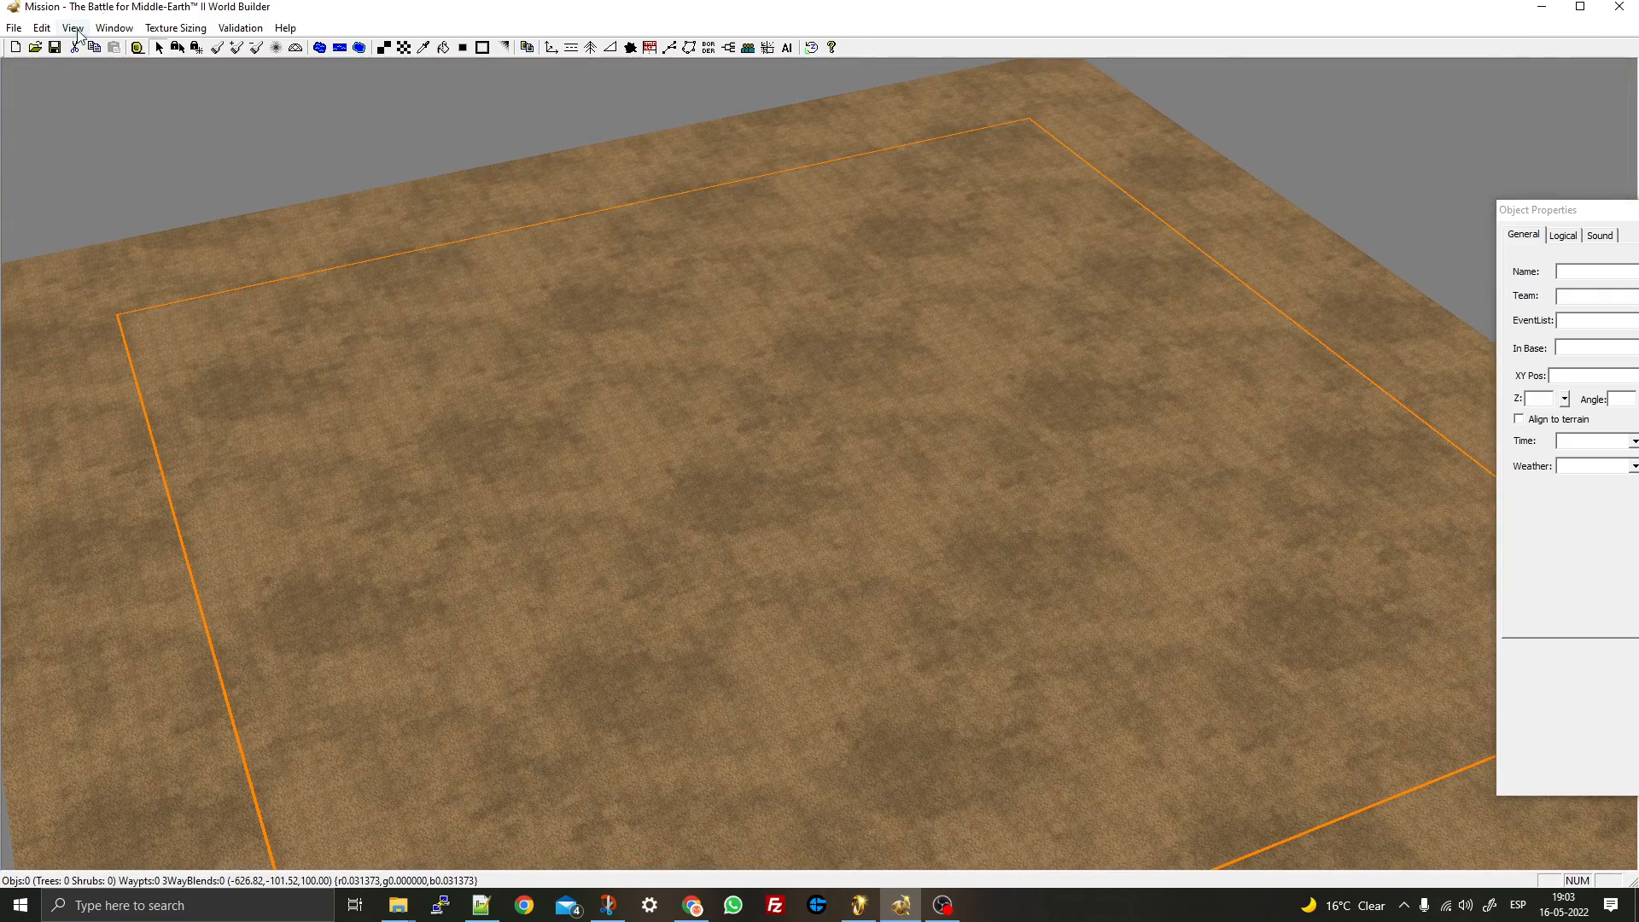
click(14, 28)
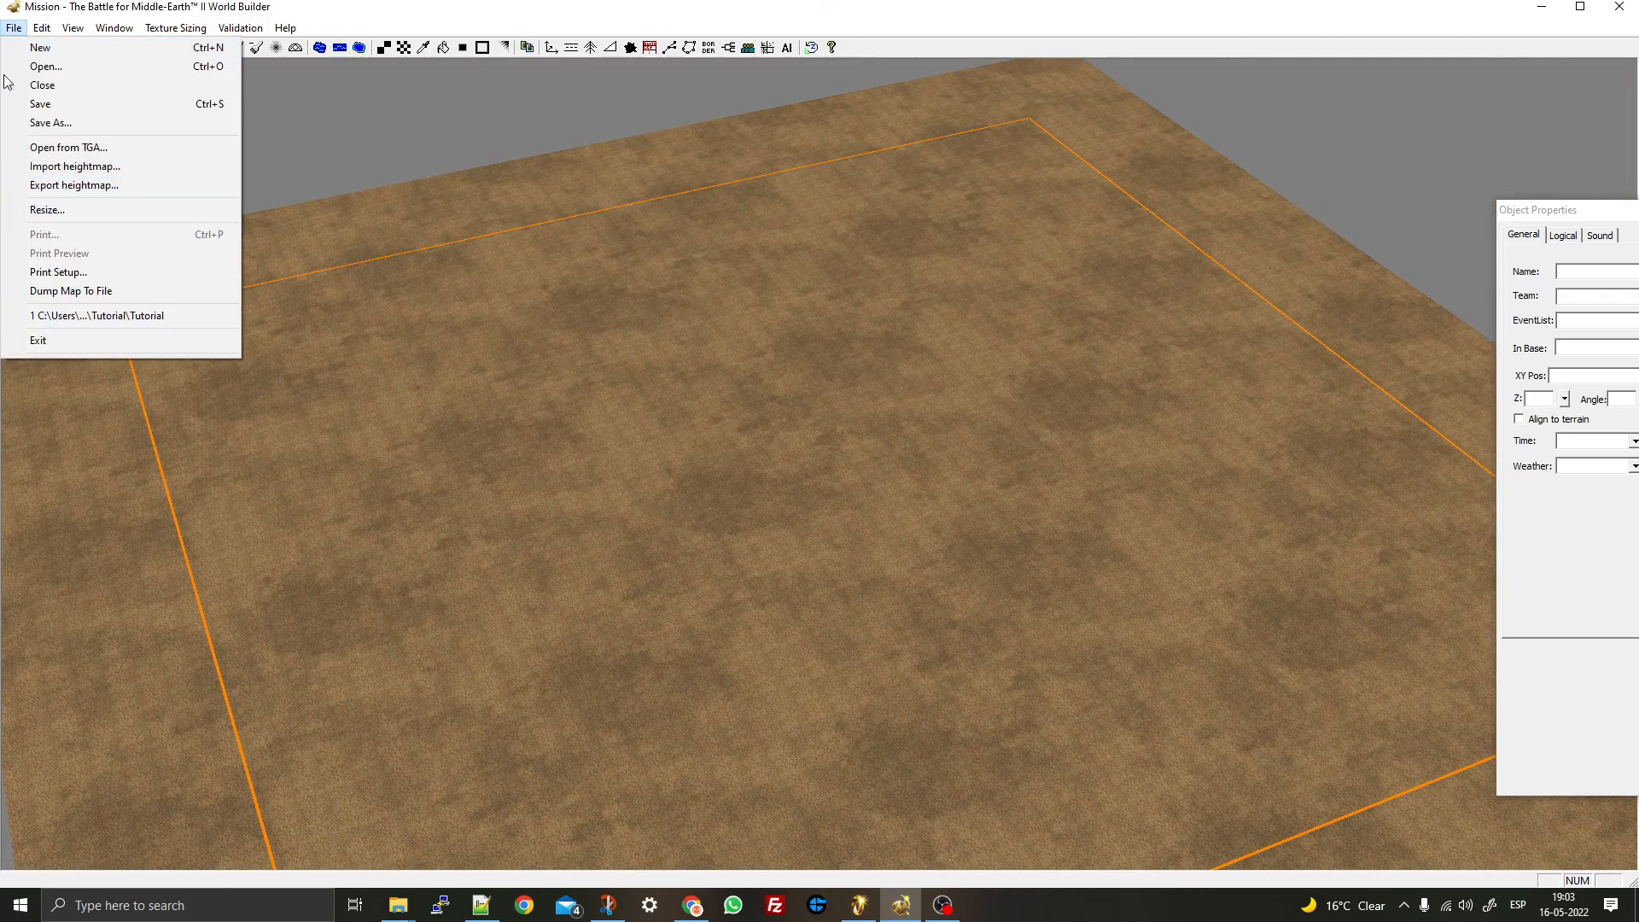
mouse_move(41, 27)
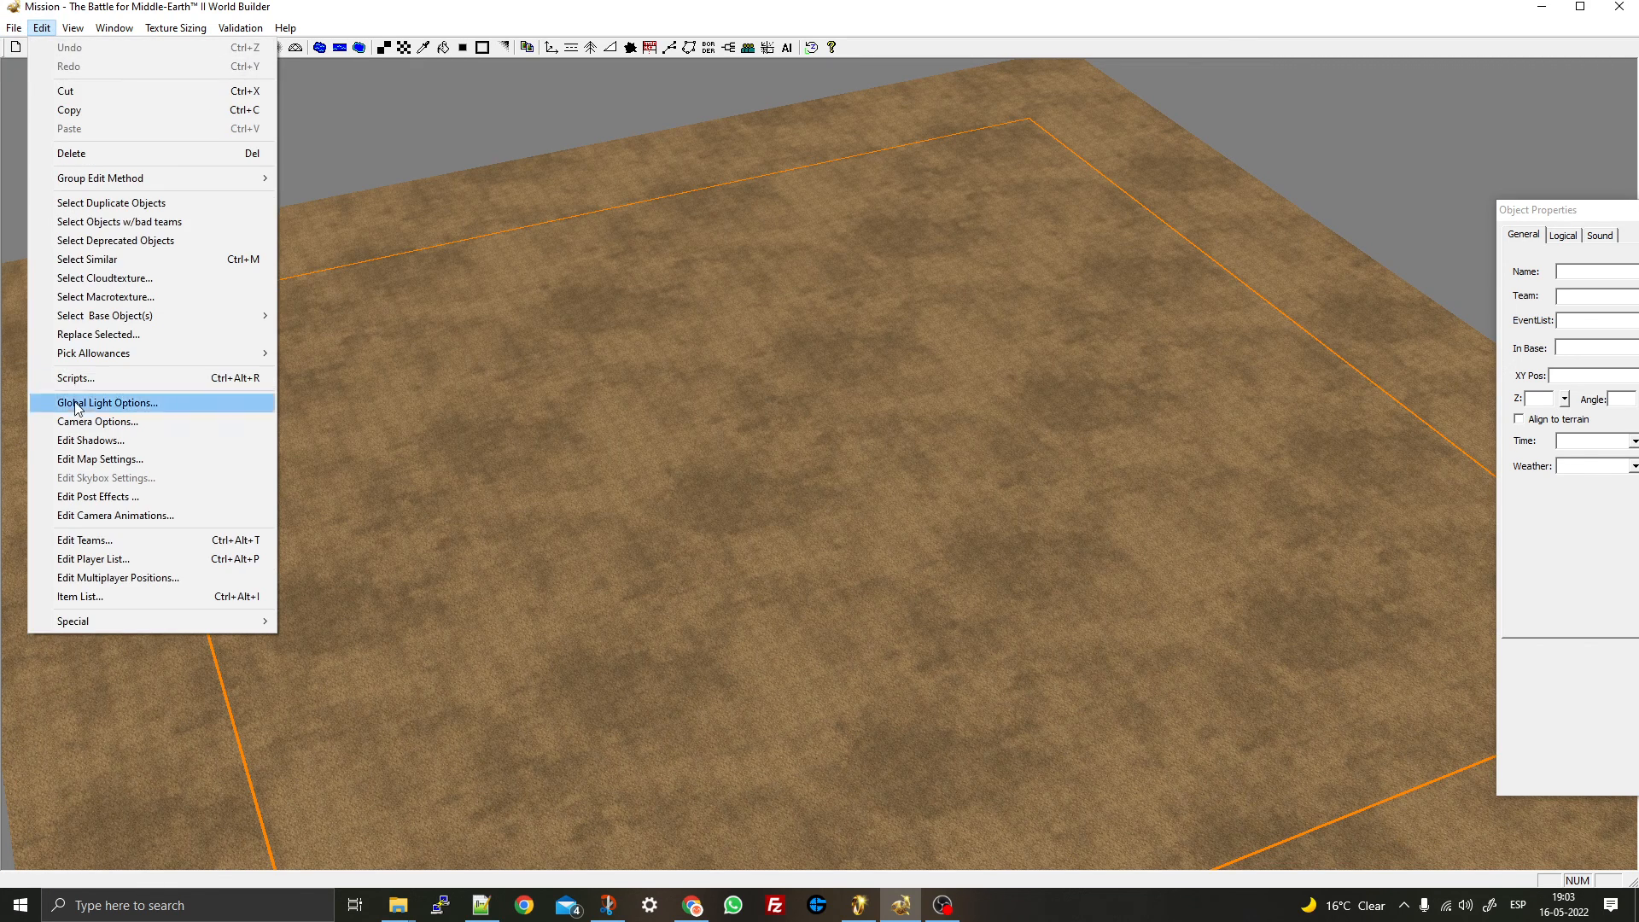
- In Map Settings, set the maximum camera height to 560, keeping RefPack compression
click(99, 459)
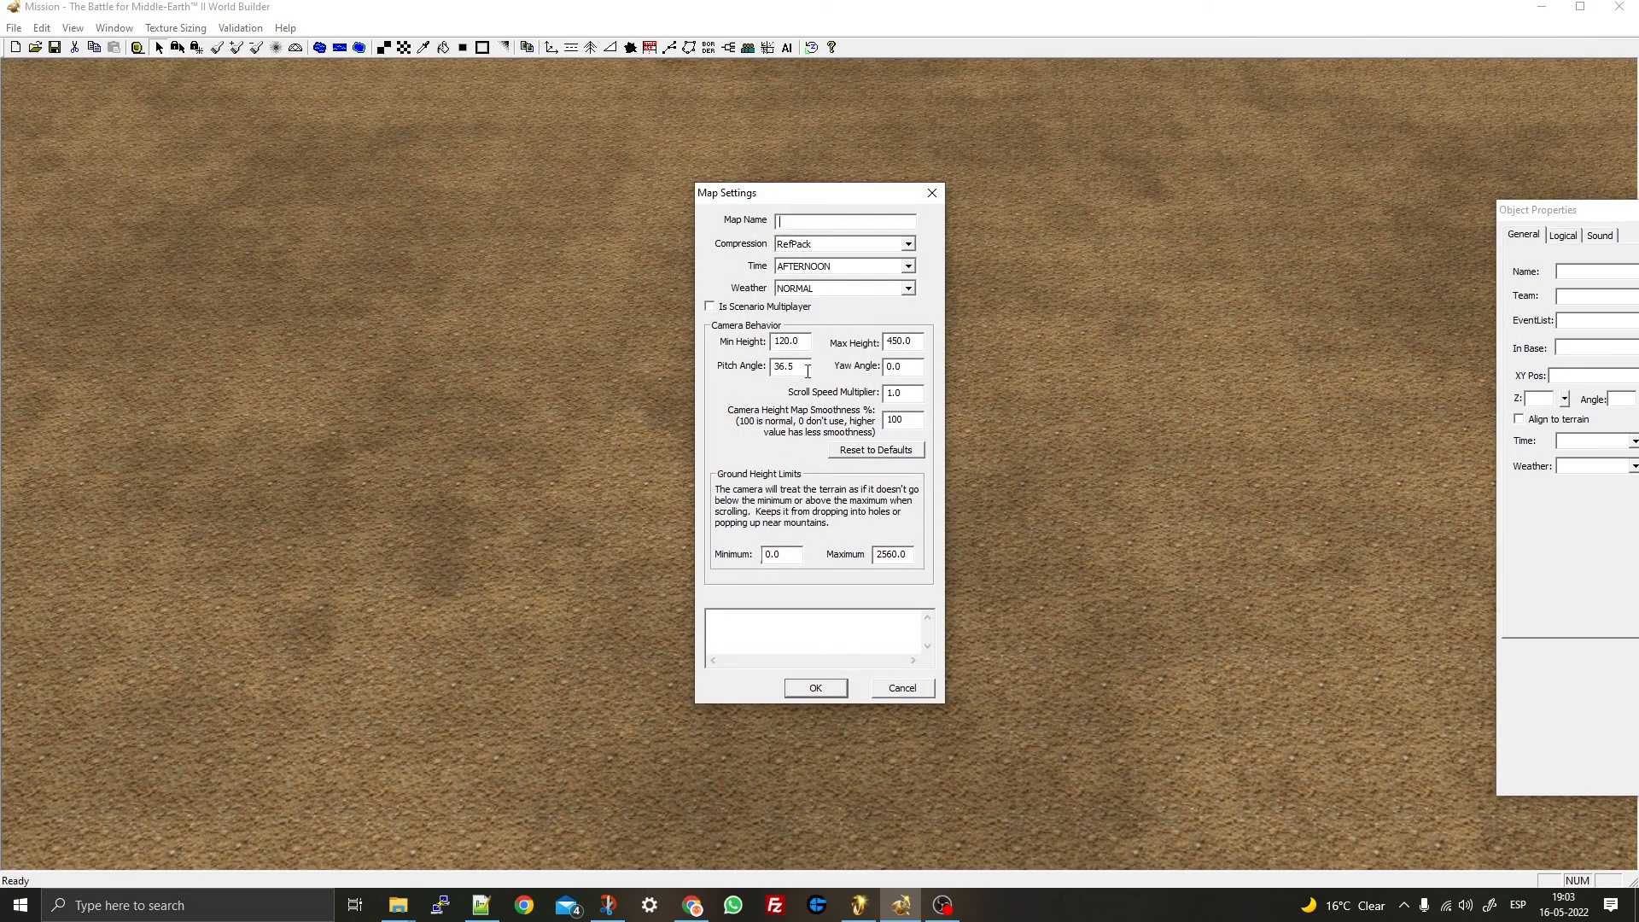
drag(896, 341, 874, 339)
text(560)
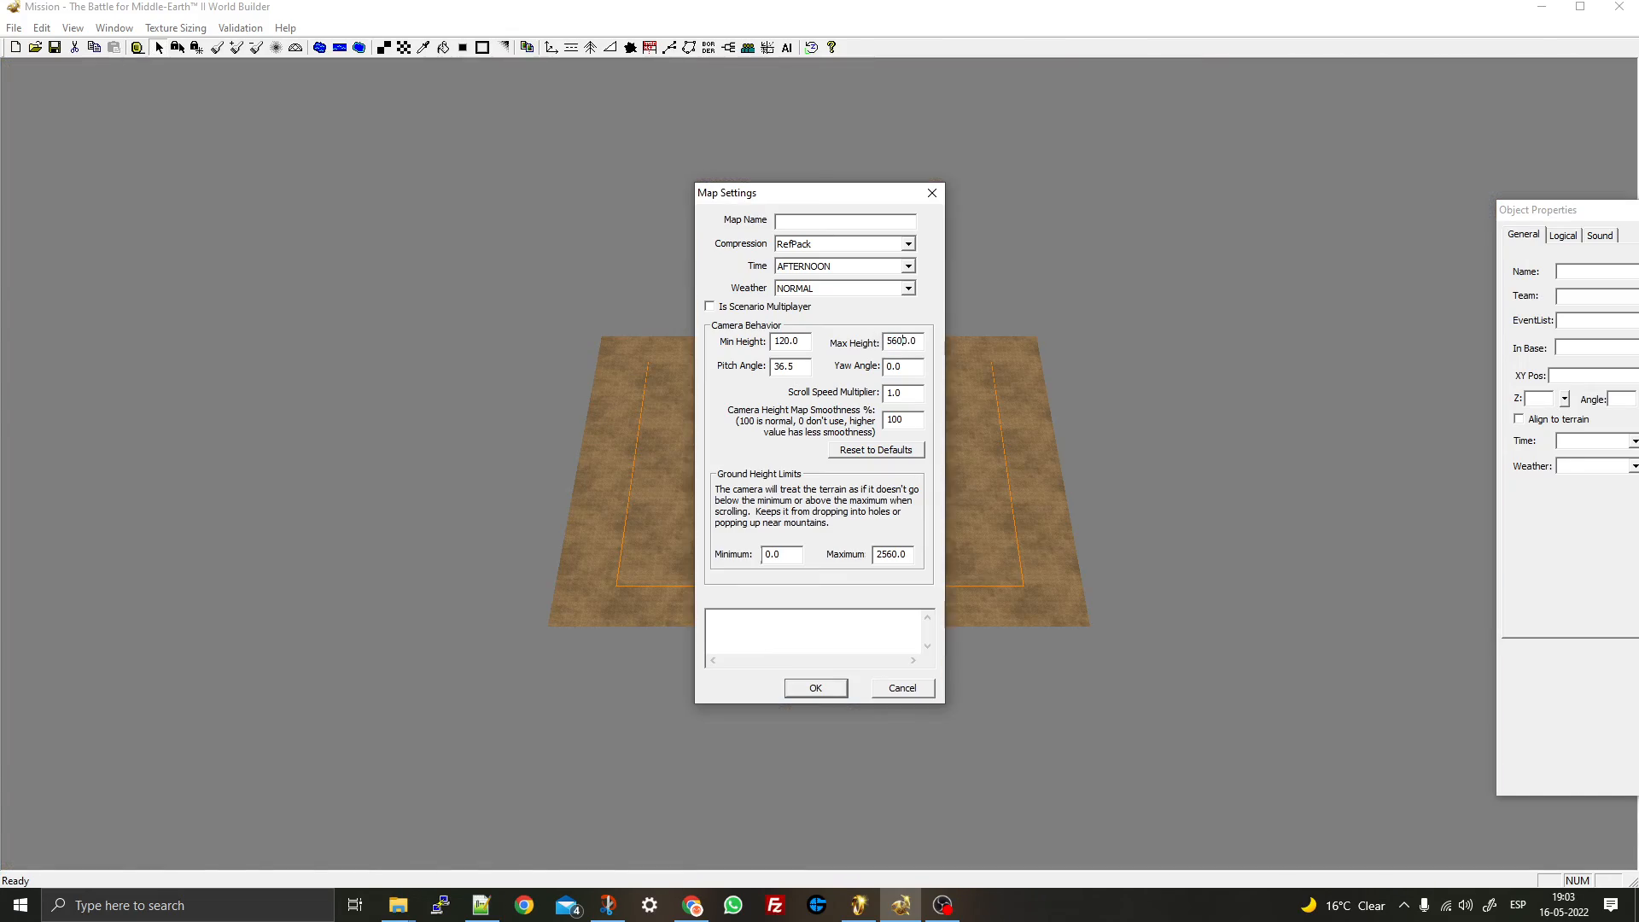
key(Delete)
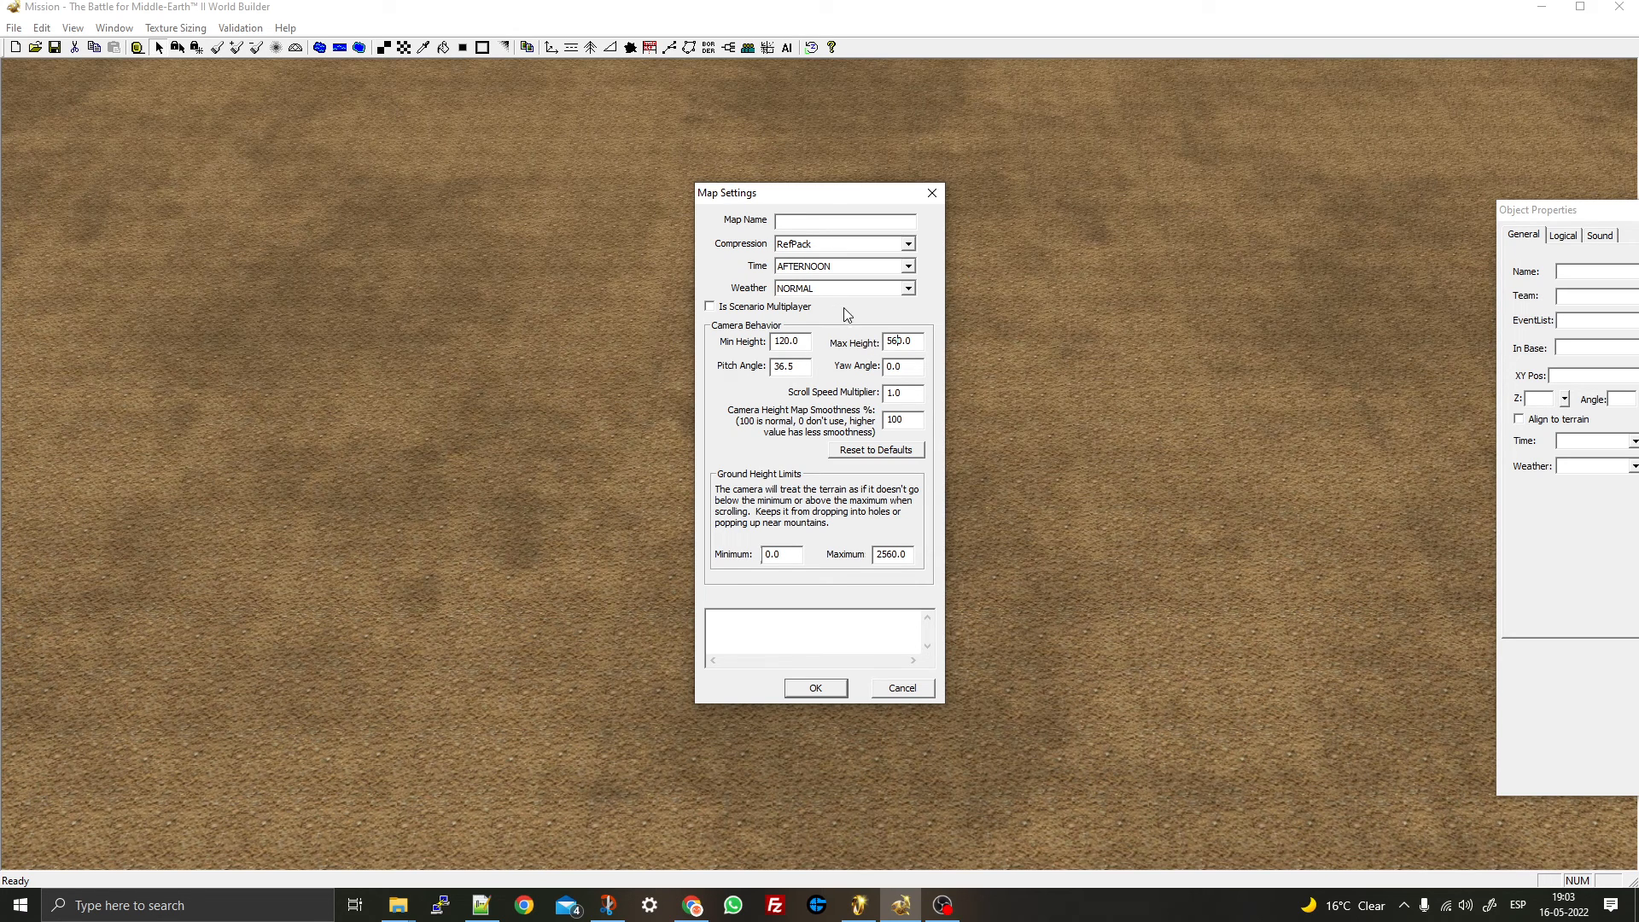
click(836, 245)
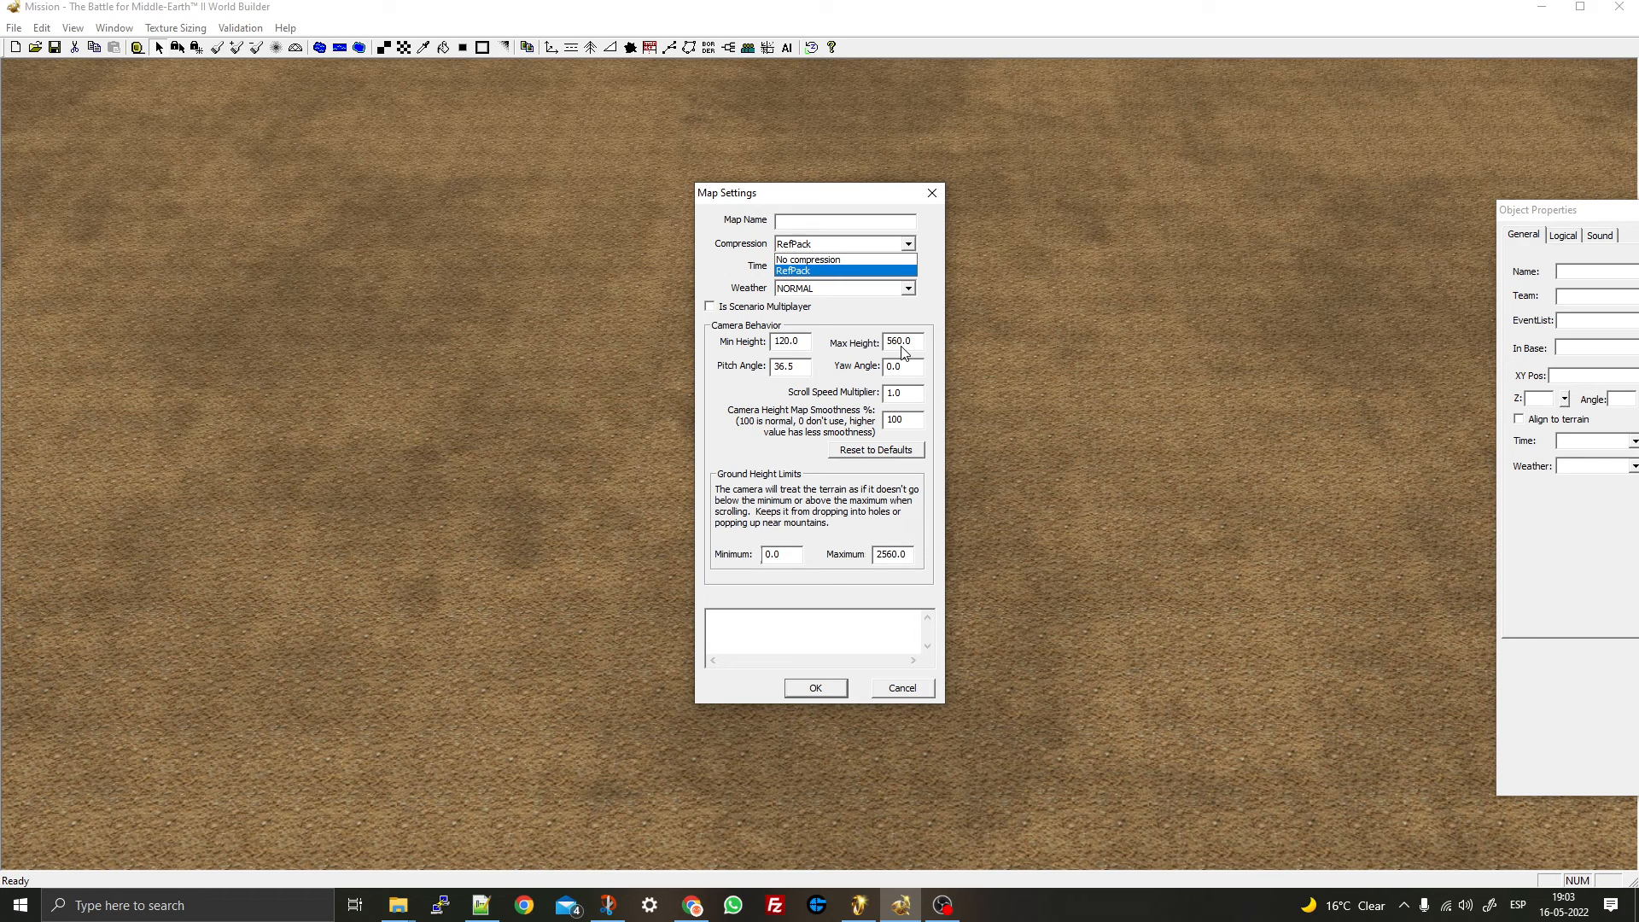
click(785, 365)
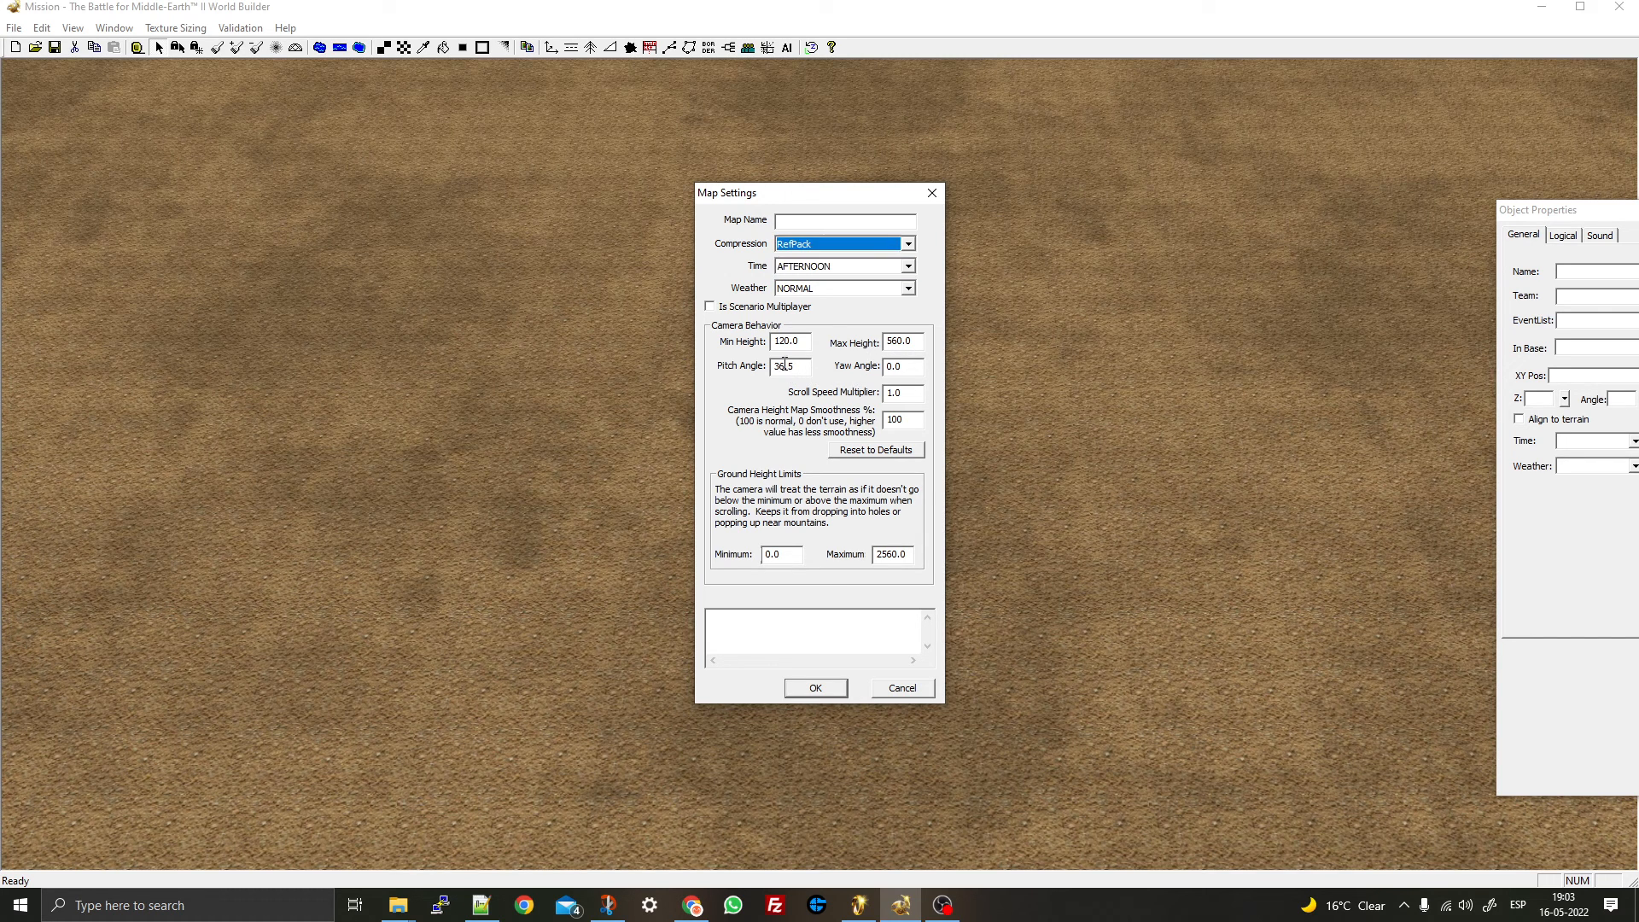
- Try pitch angles 40 and 50, reset to defaults (36.5), then re-enter max height 560
double_click(802, 366)
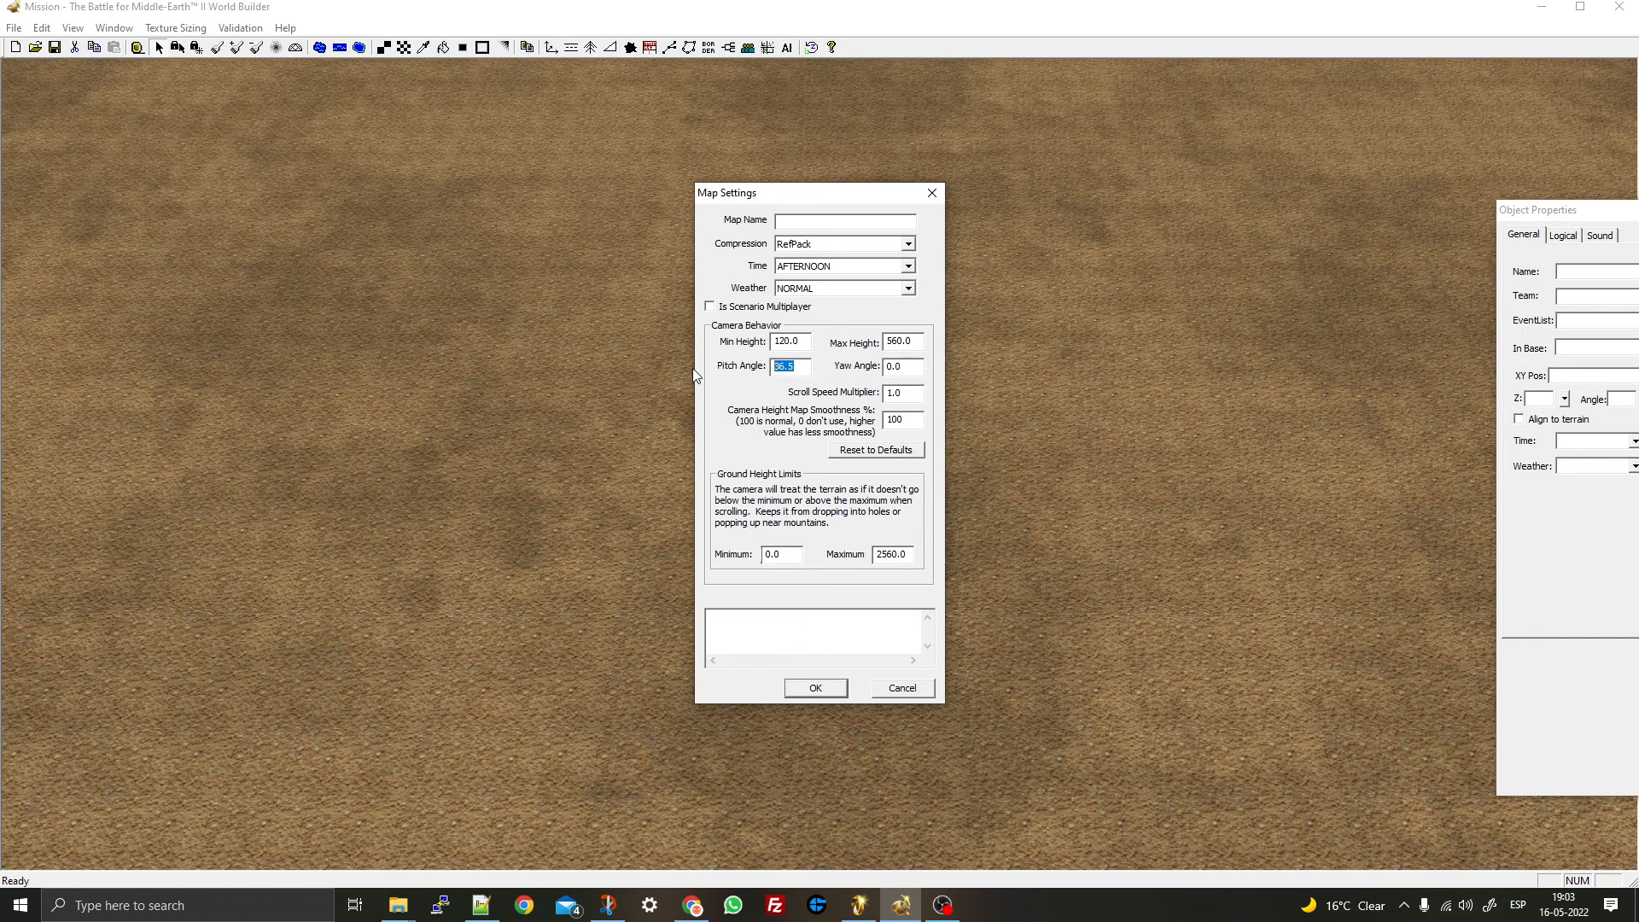
text(40)
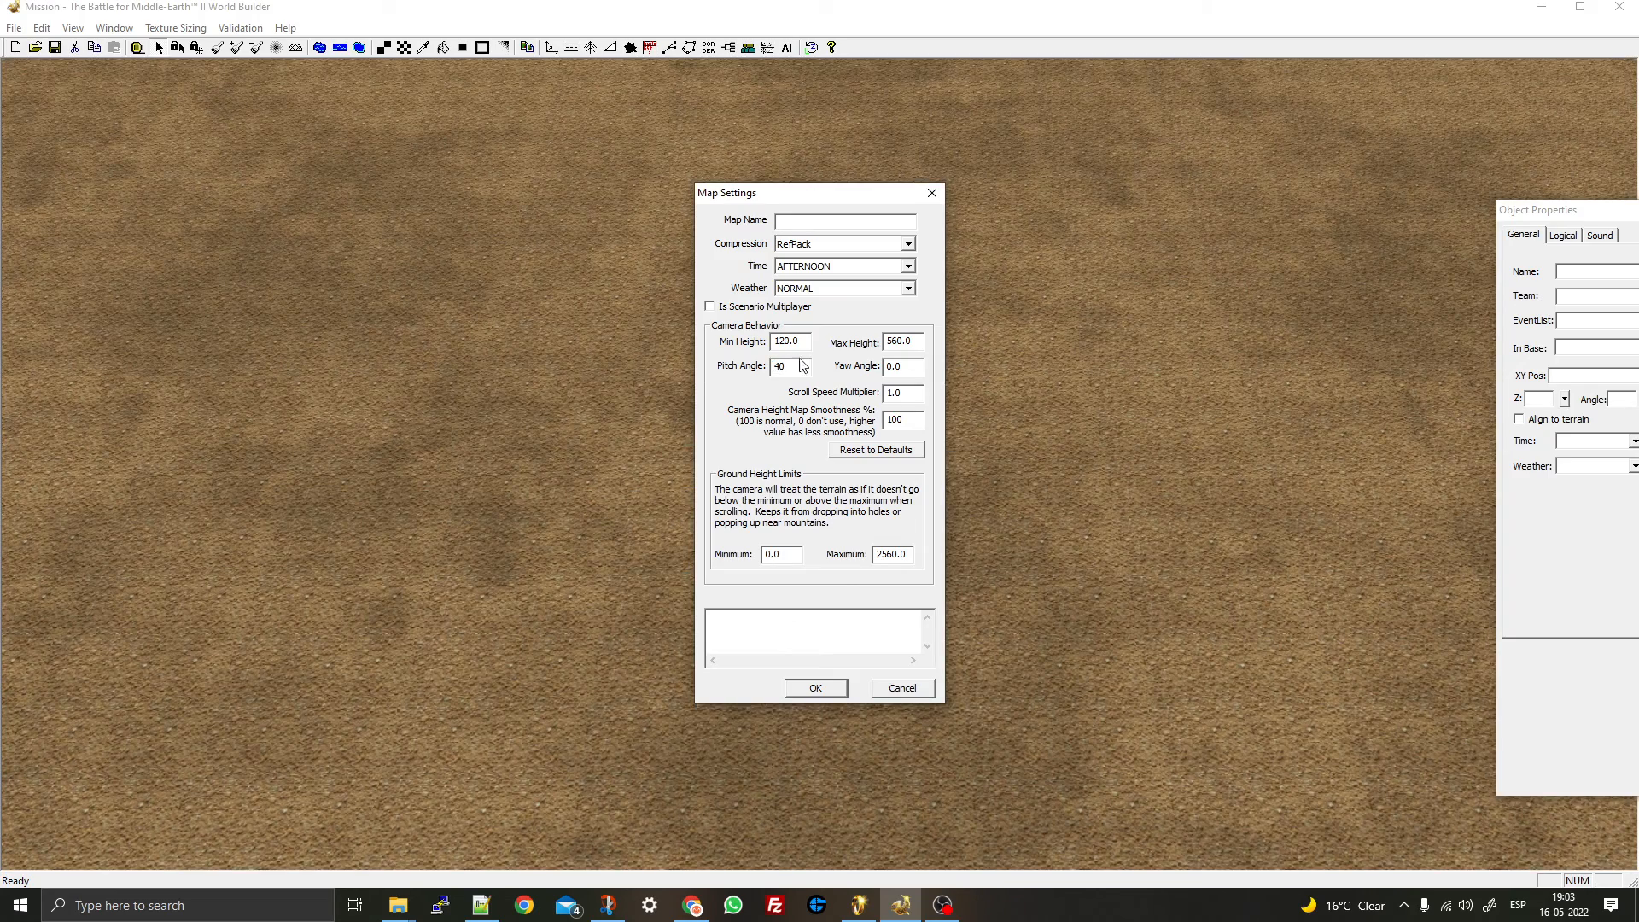
double_click(778, 365)
text(50)
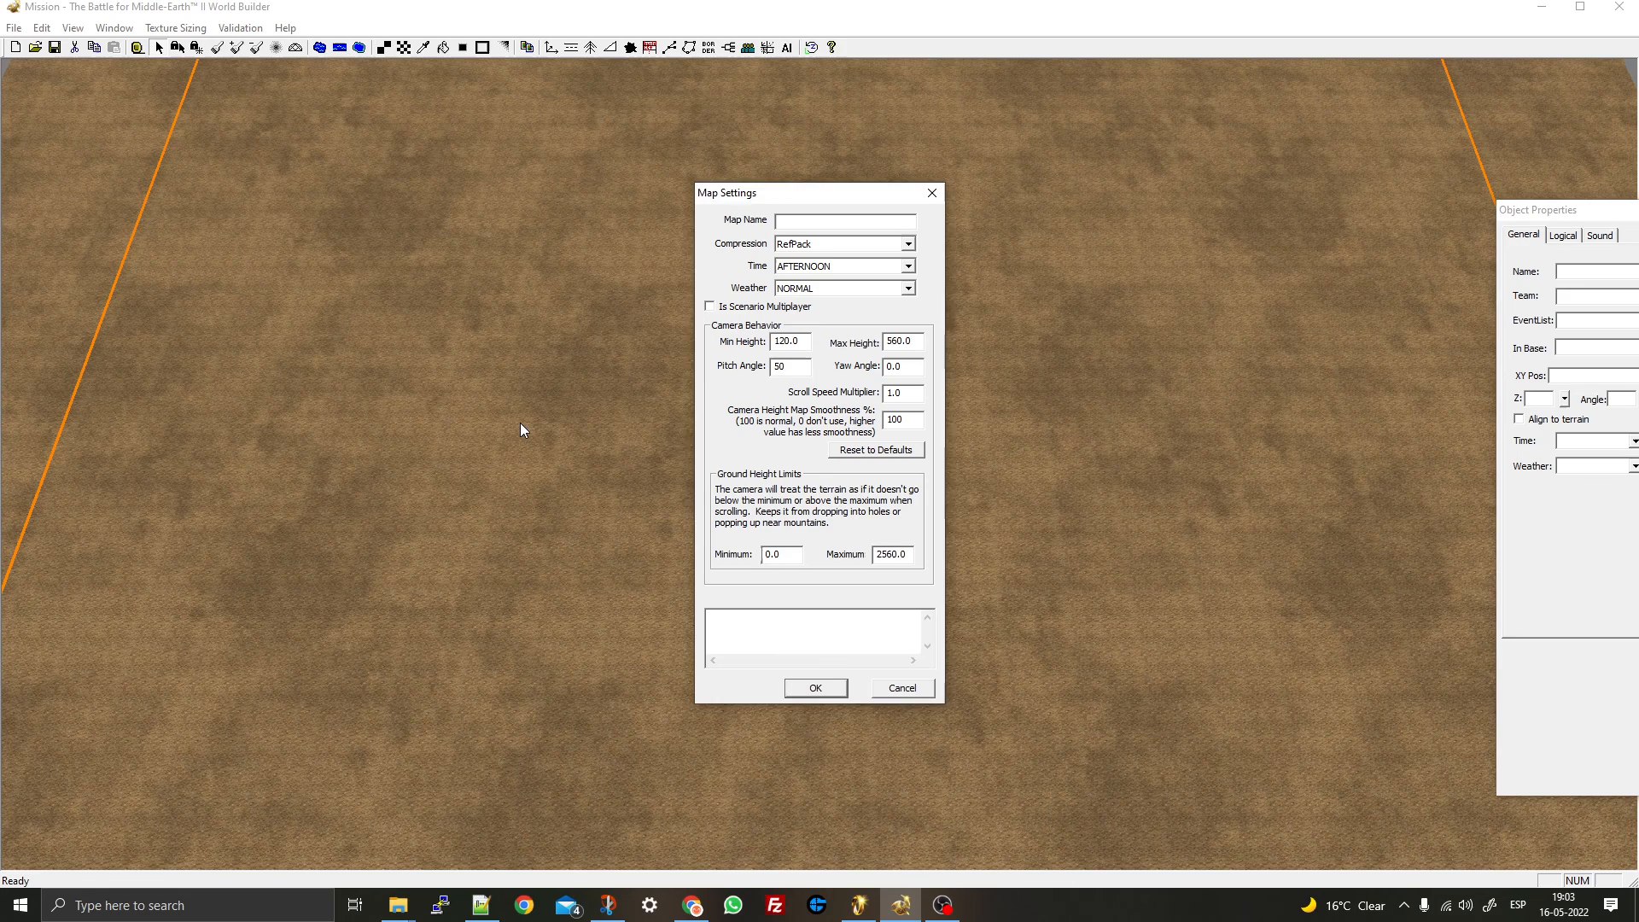
click(521, 424)
drag(792, 366, 767, 369)
click(877, 451)
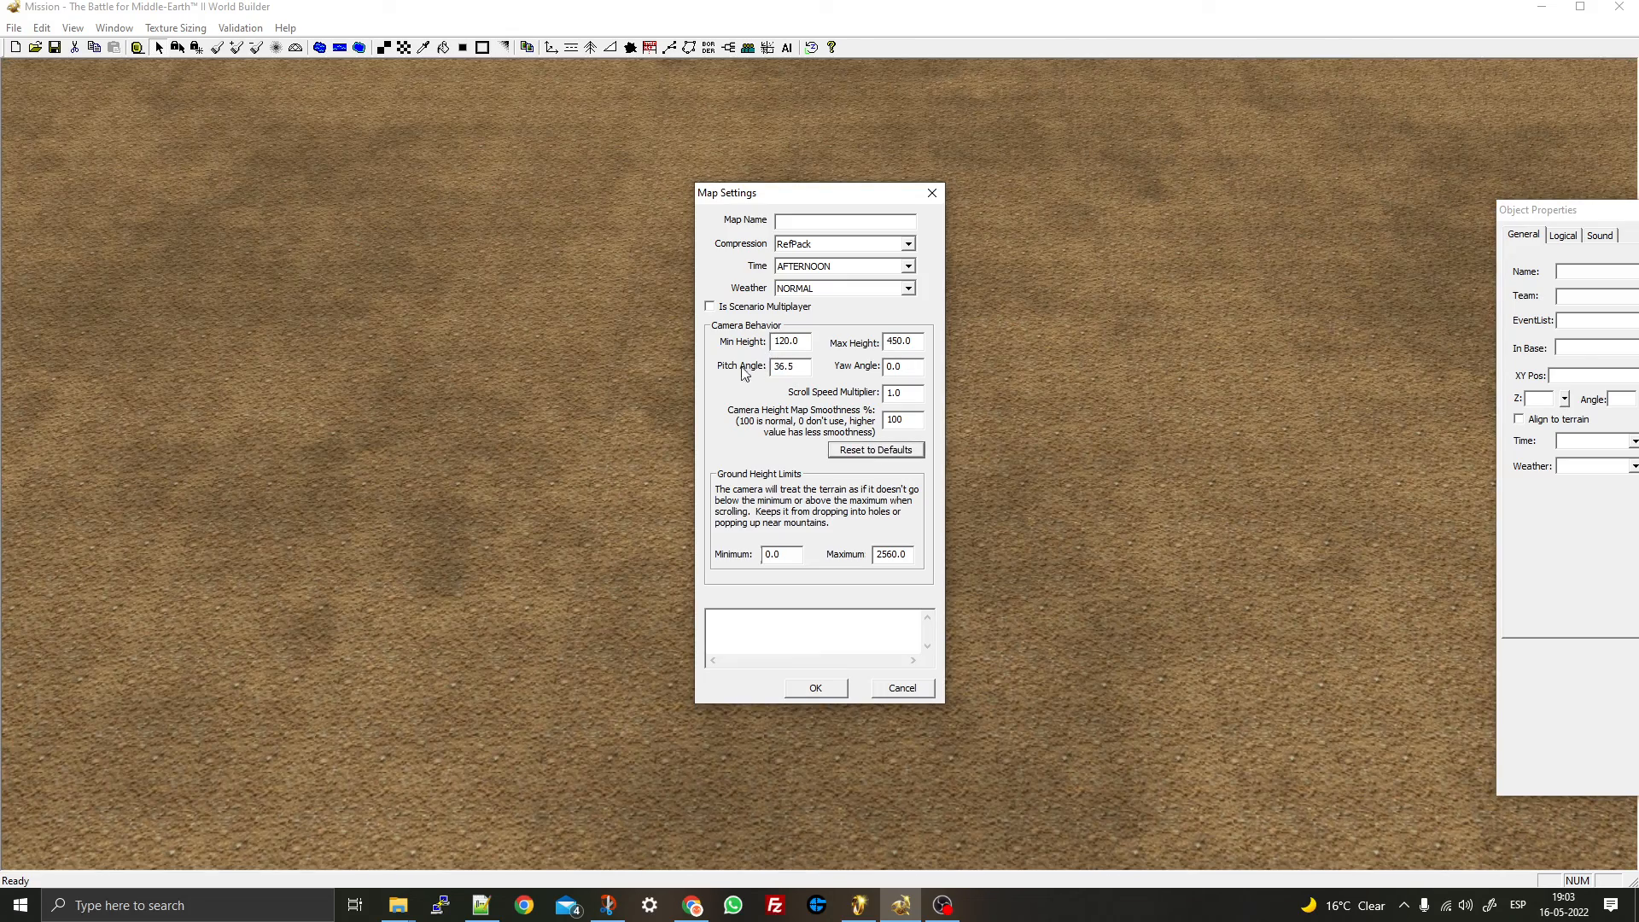
drag(900, 342, 889, 344)
text(56)
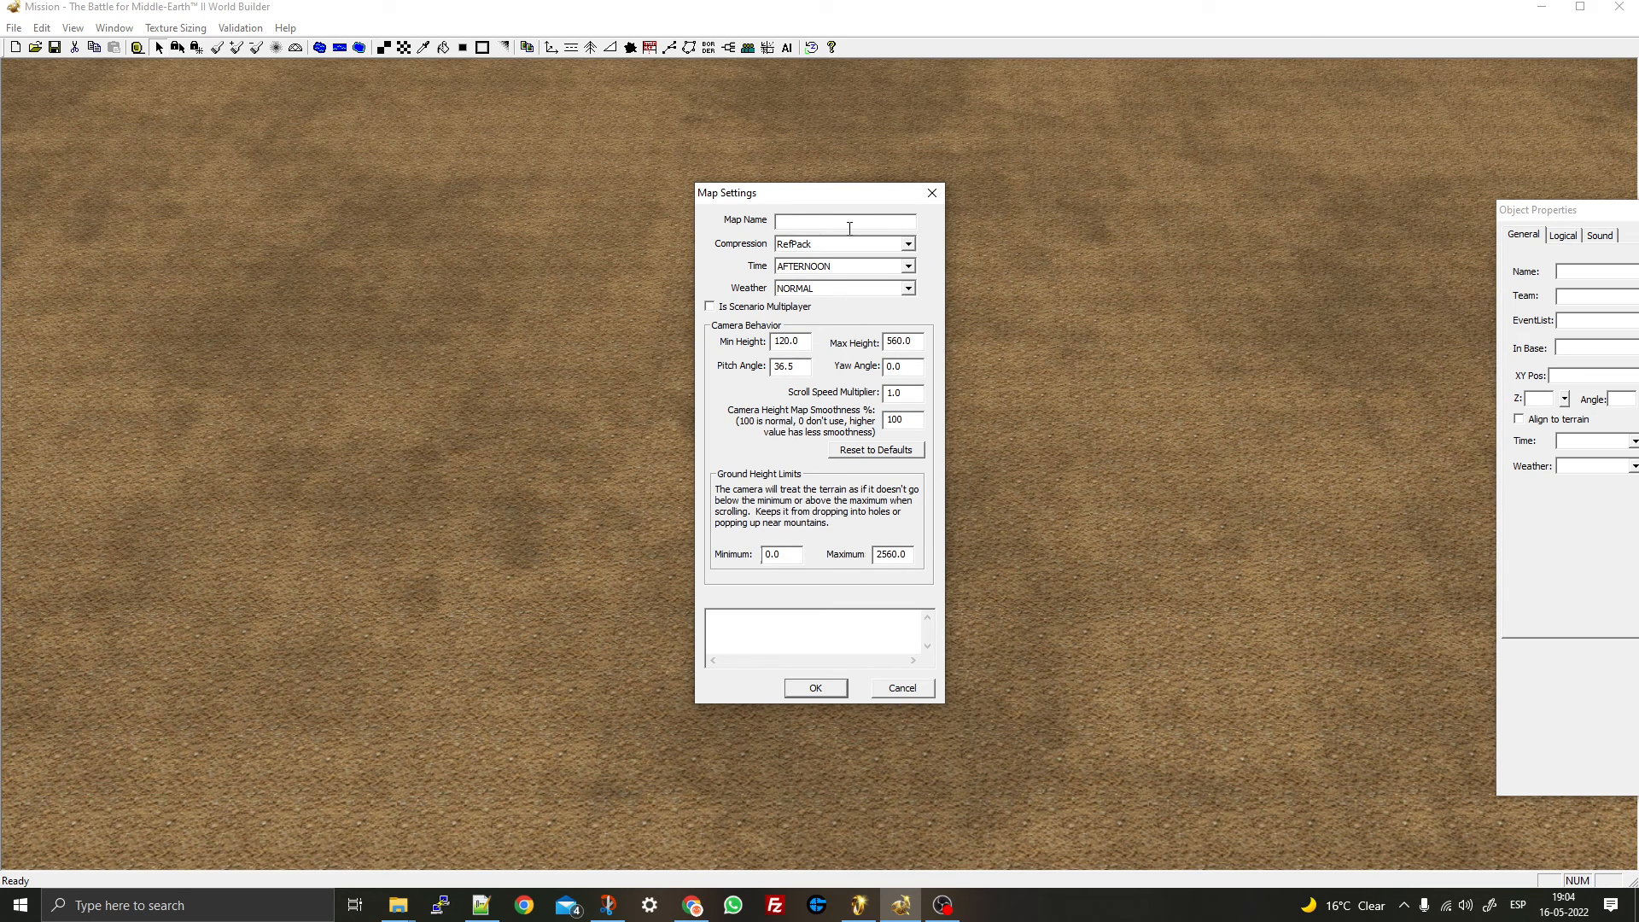
- Enter 'Test' as Map Name and 'This is a test' as description, then select the max ground height
click(781, 221)
text(test)
key(BackSpace)
text(T)
text(This is a test)
double_click(886, 557)
- Set the map's time of day to NIGHT
click(910, 268)
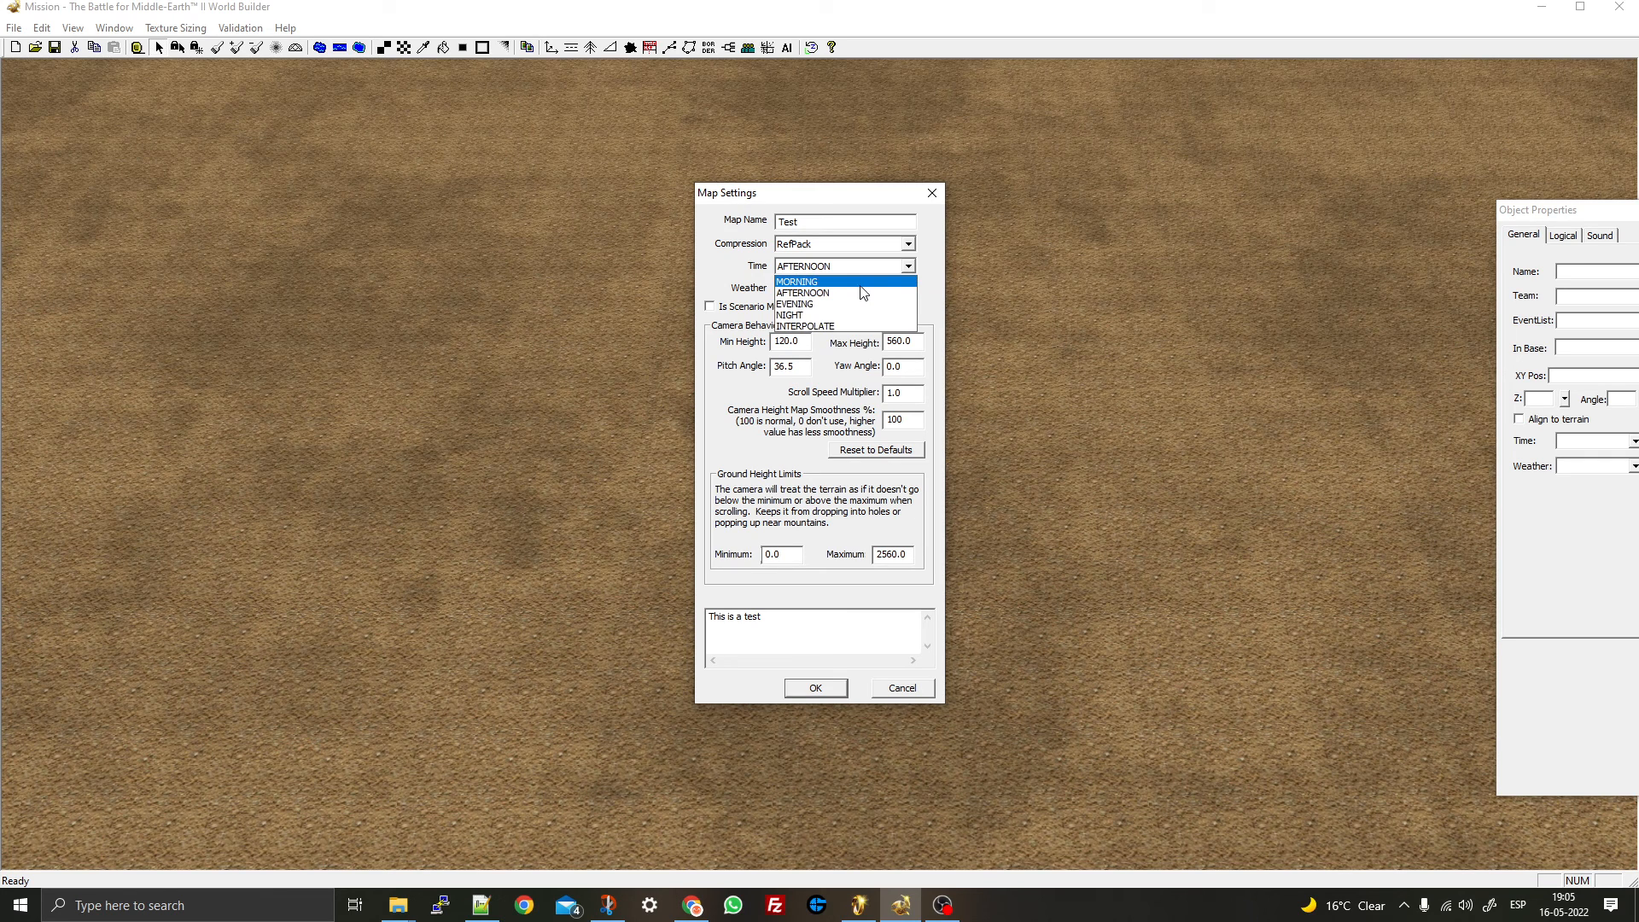
click(732, 294)
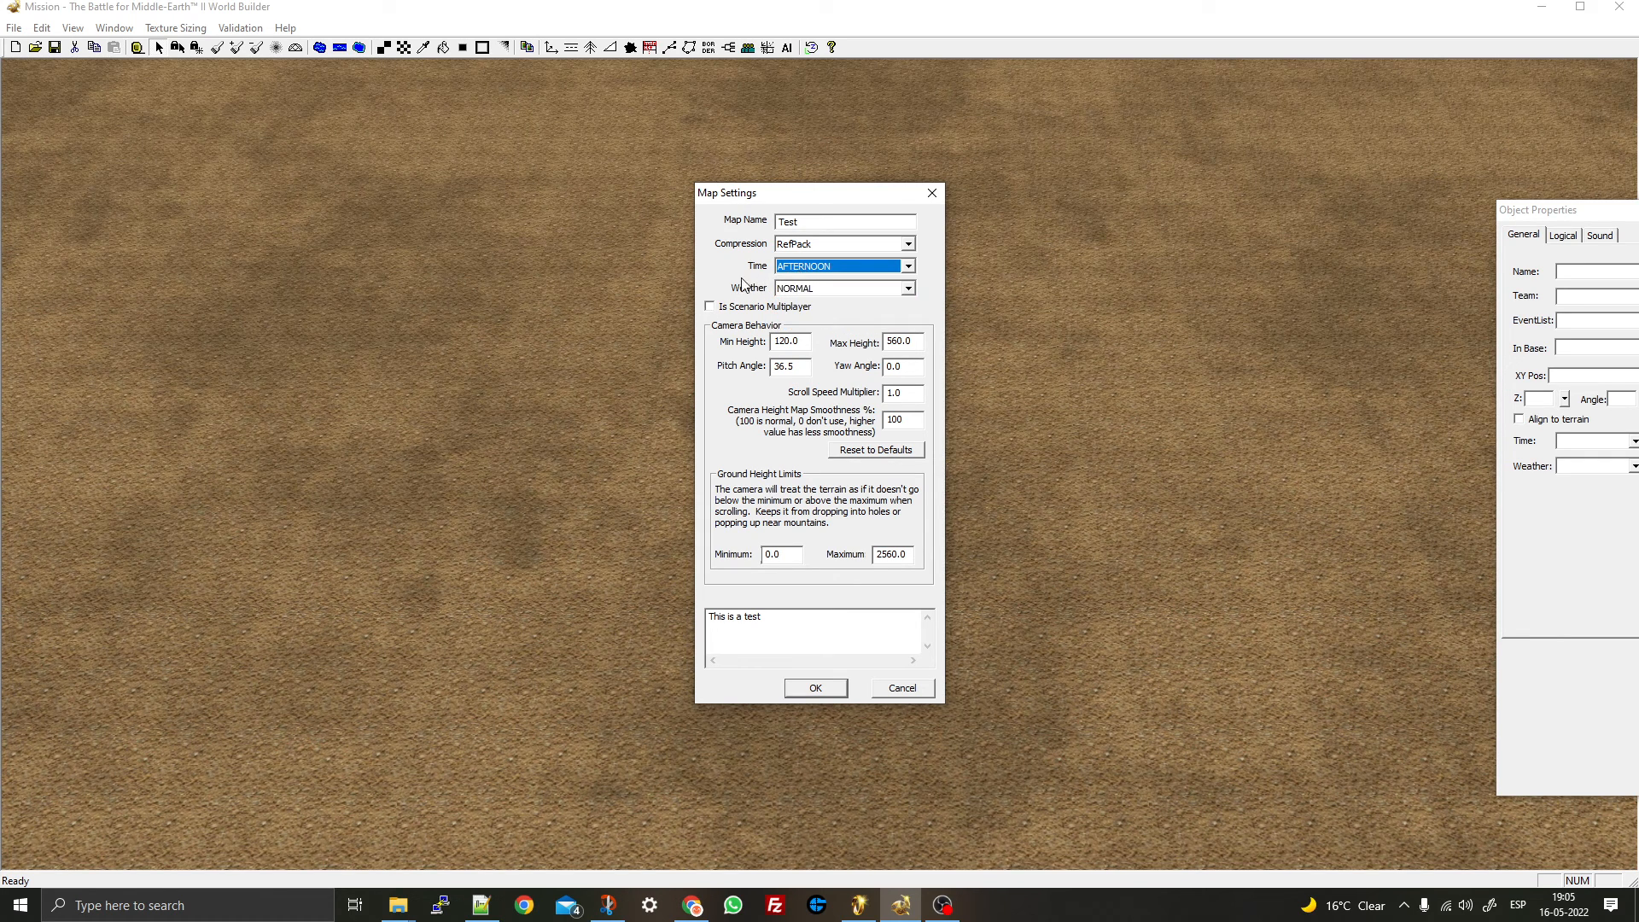
click(799, 273)
click(802, 308)
click(813, 268)
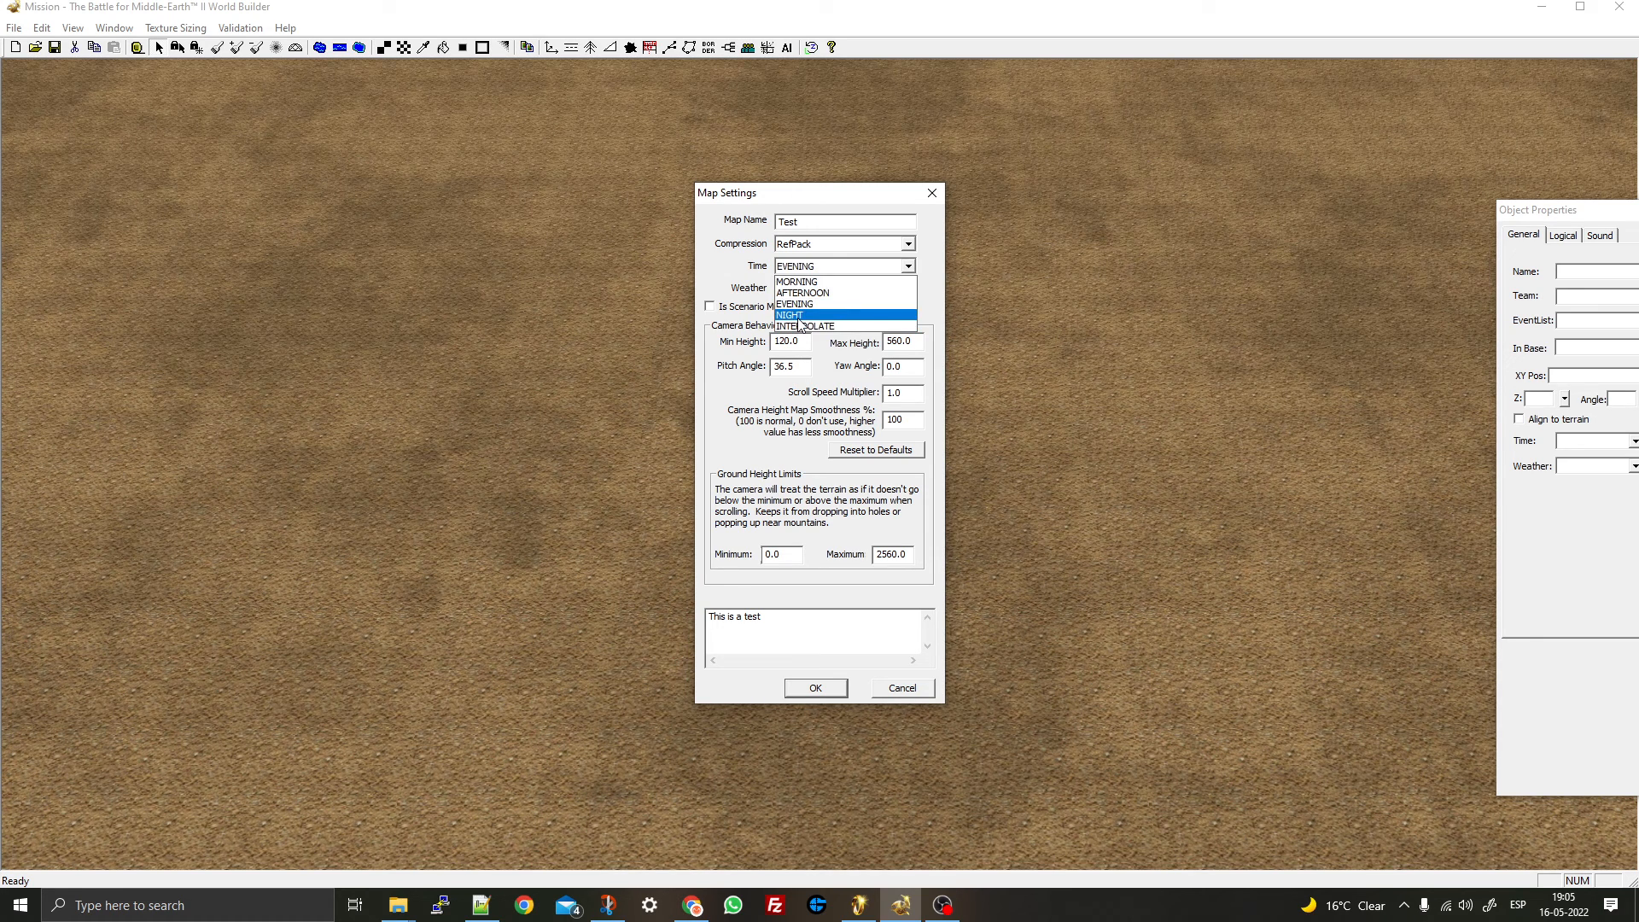
click(799, 316)
click(820, 269)
click(822, 272)
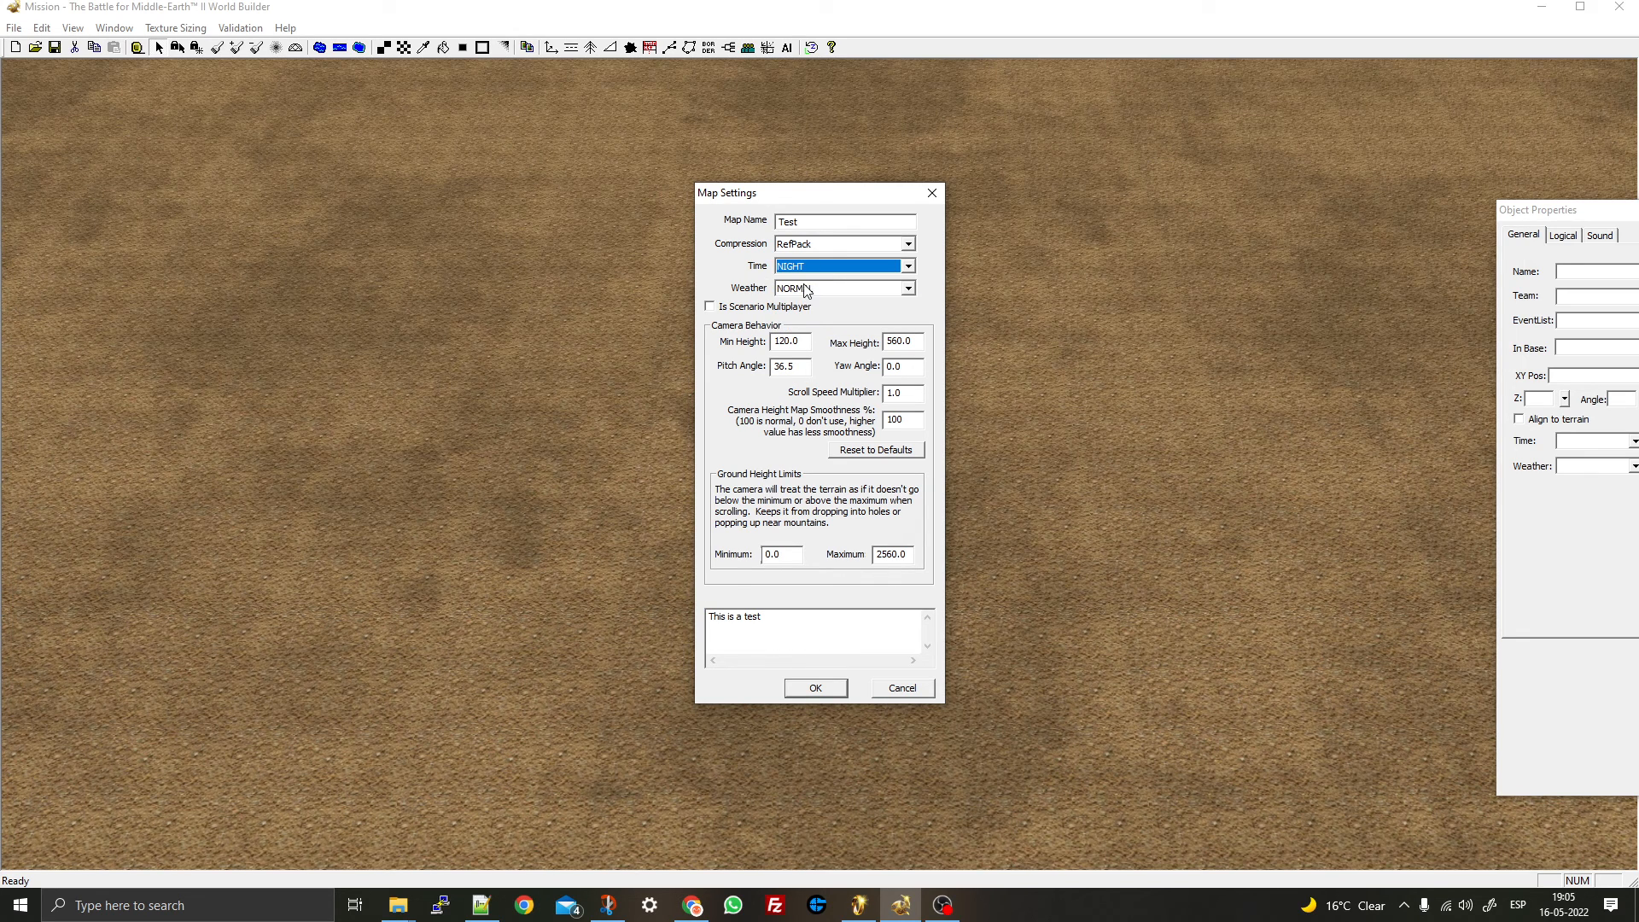
- Keep weather at NORMAL and compression at RefPack, with time still NIGHT
click(807, 290)
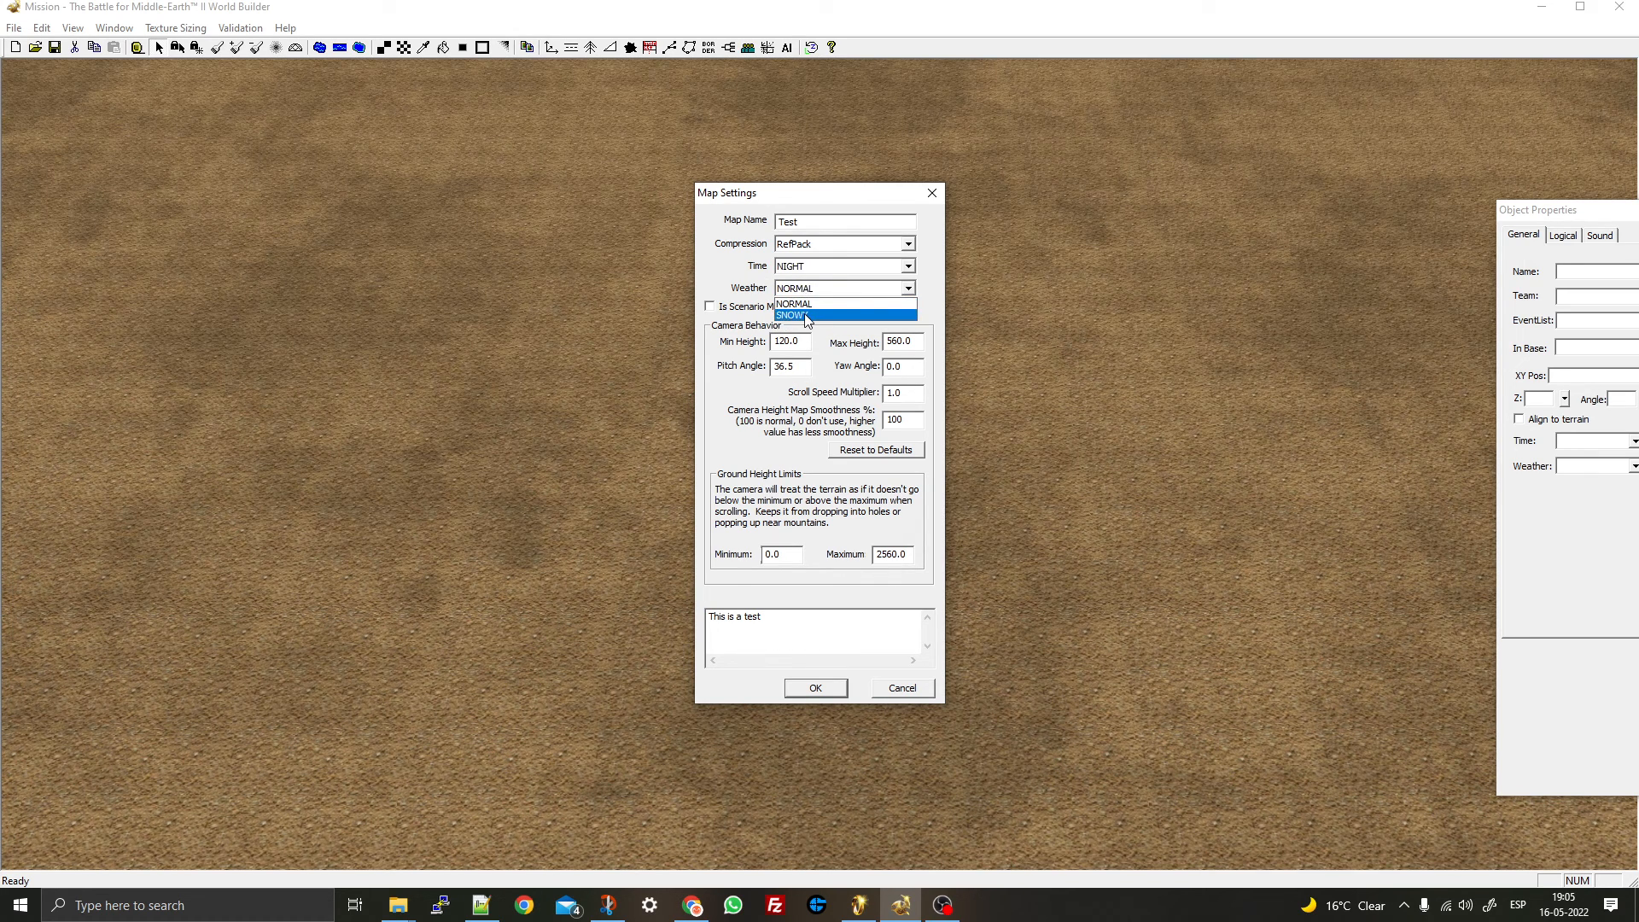
click(811, 289)
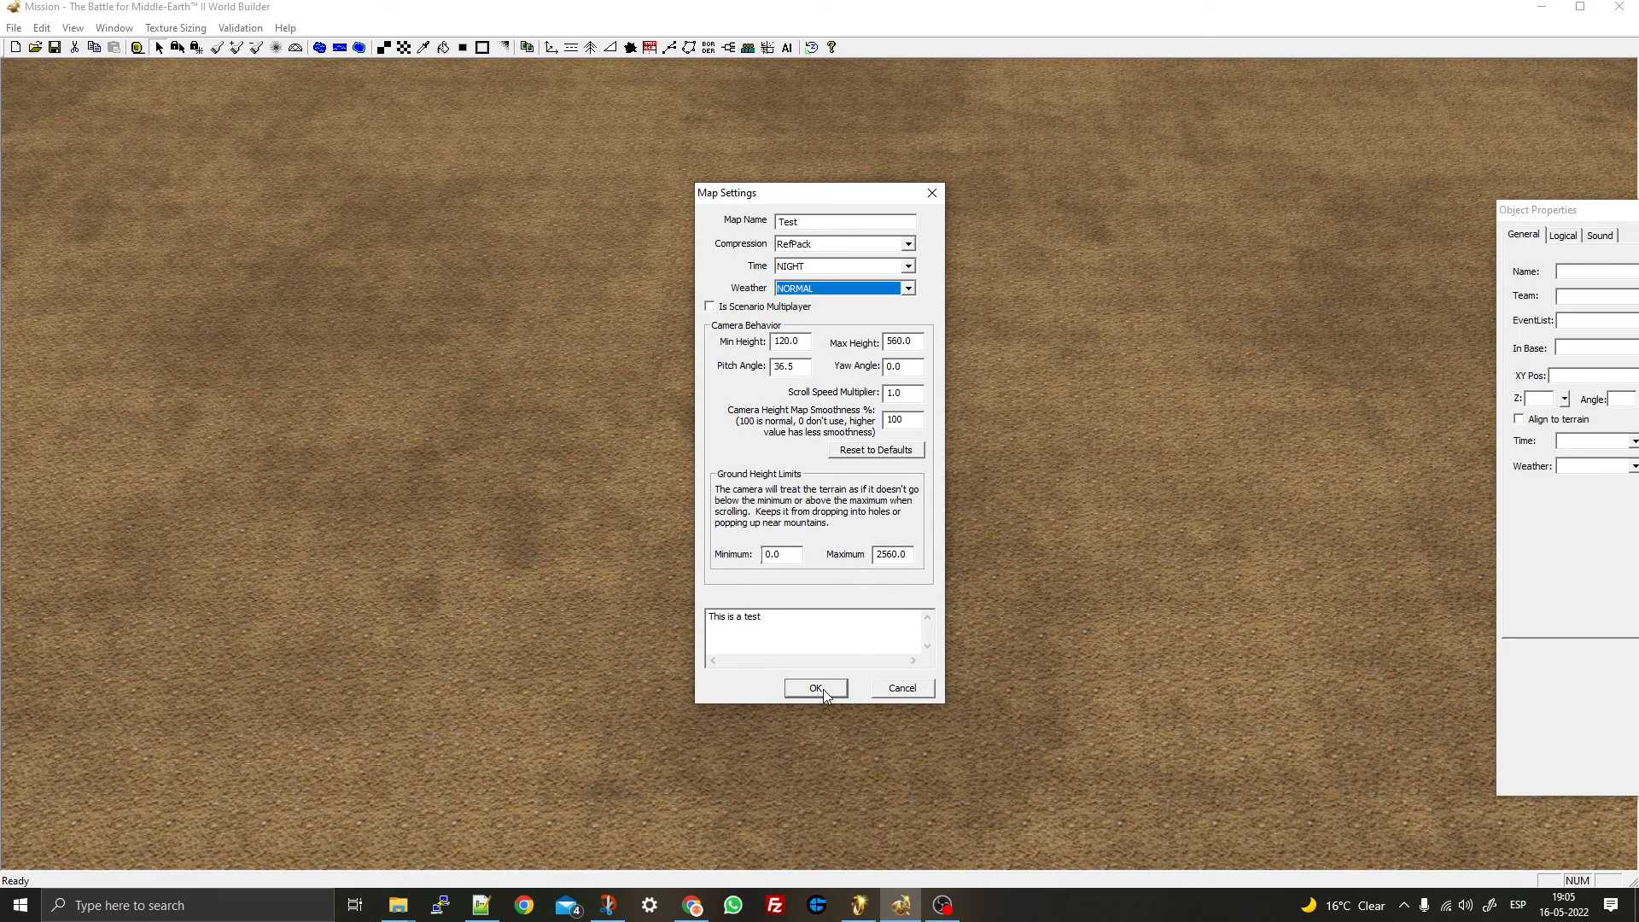
click(831, 288)
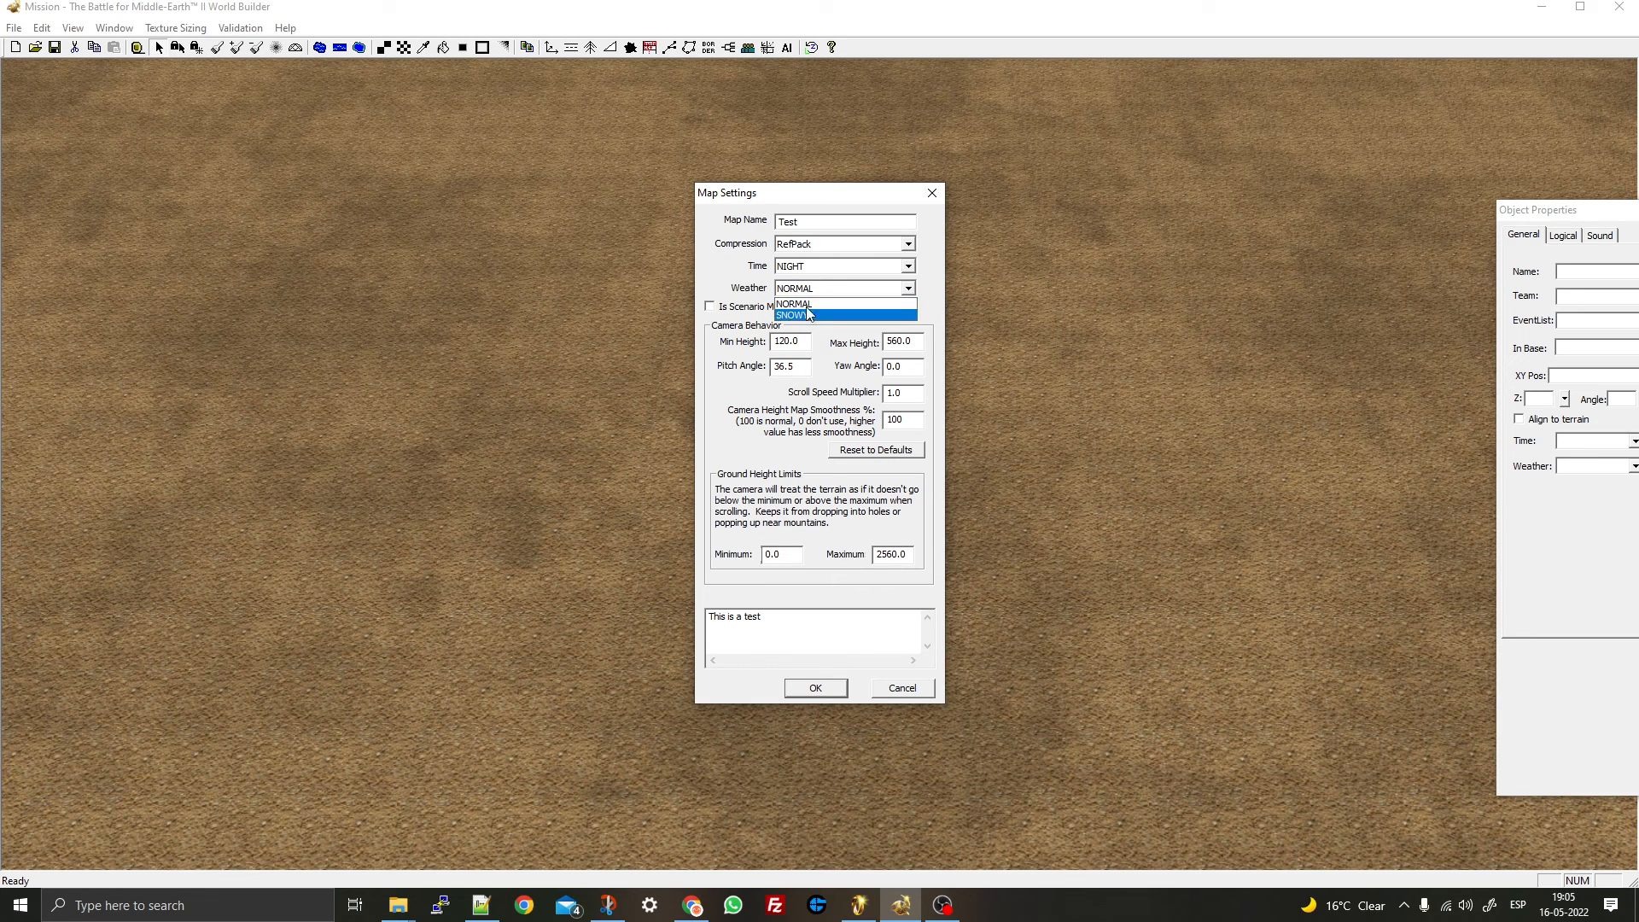
click(808, 314)
click(807, 267)
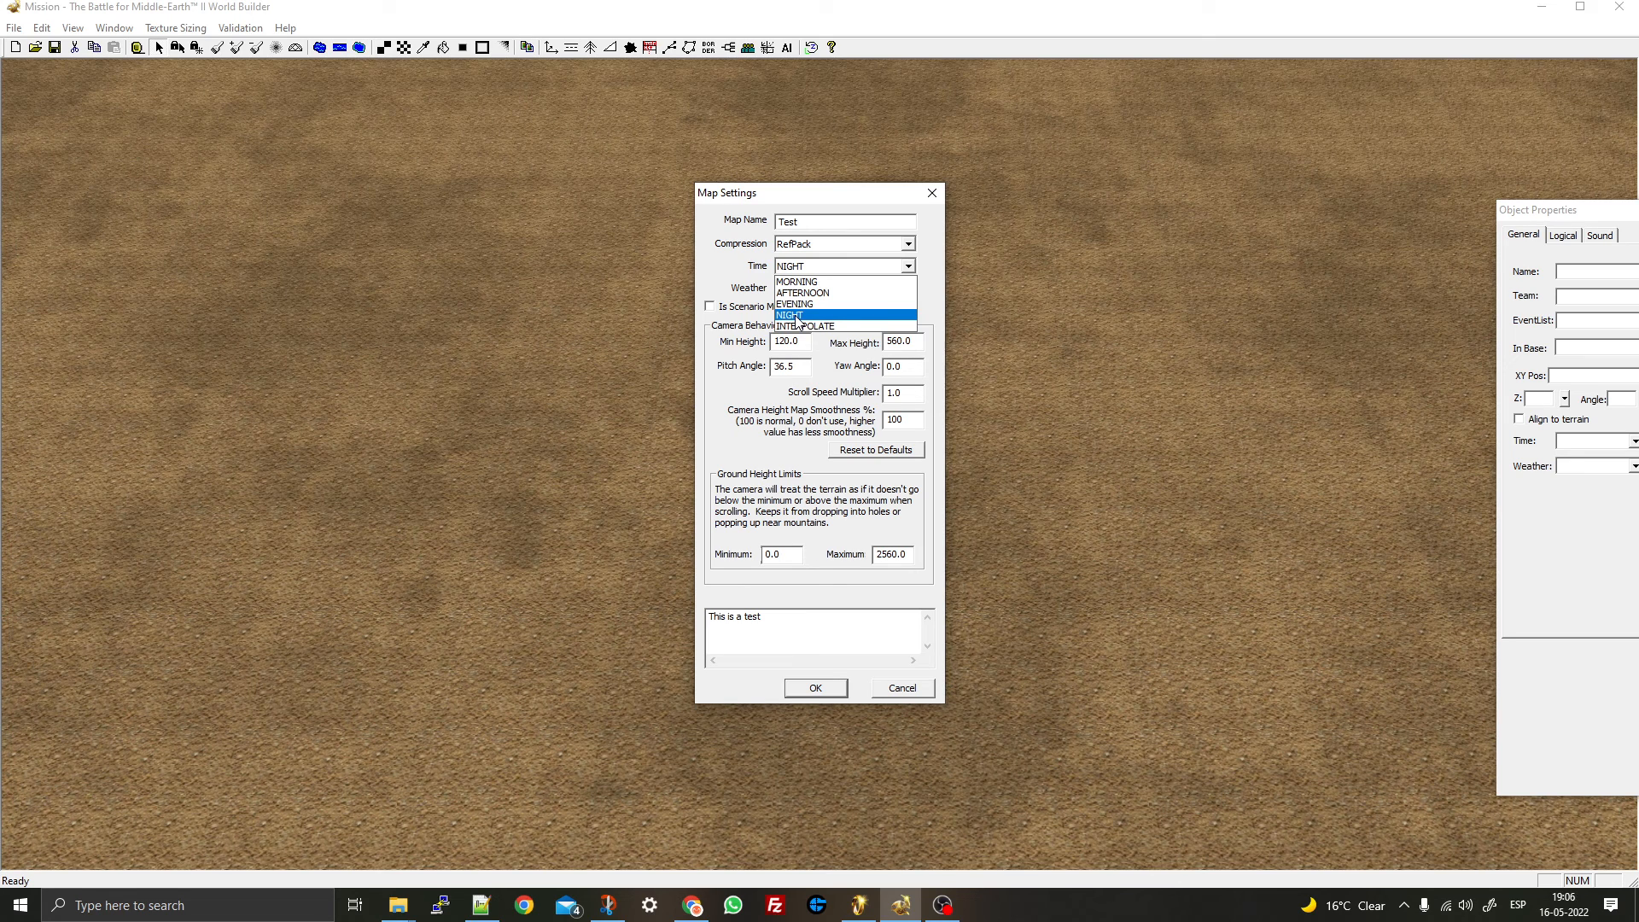
click(797, 315)
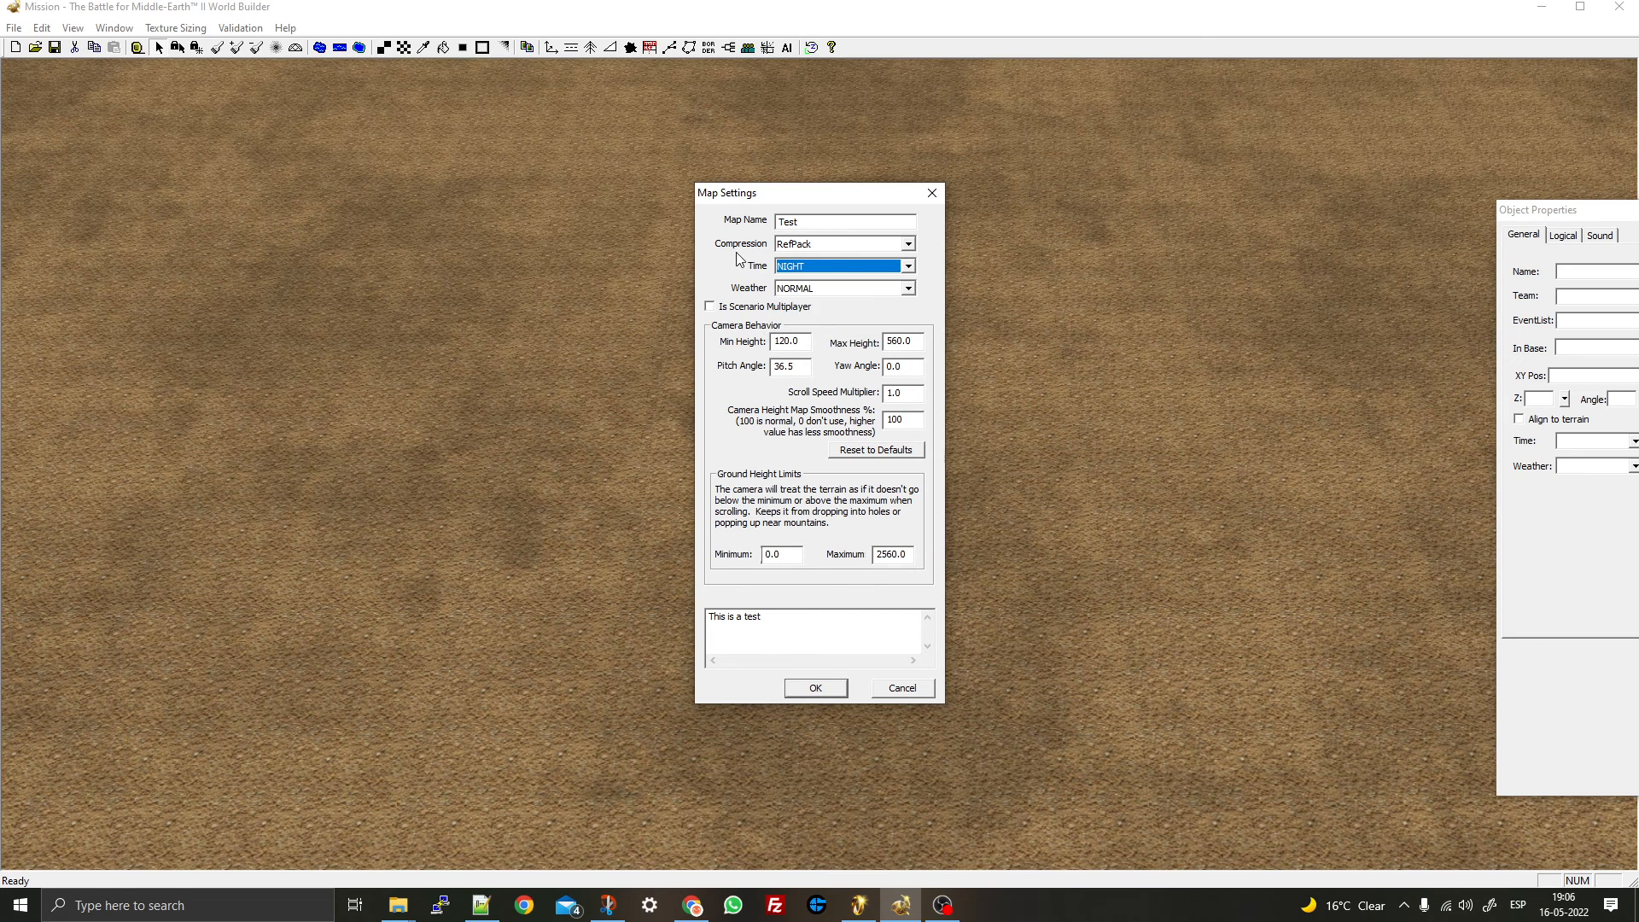
click(842, 248)
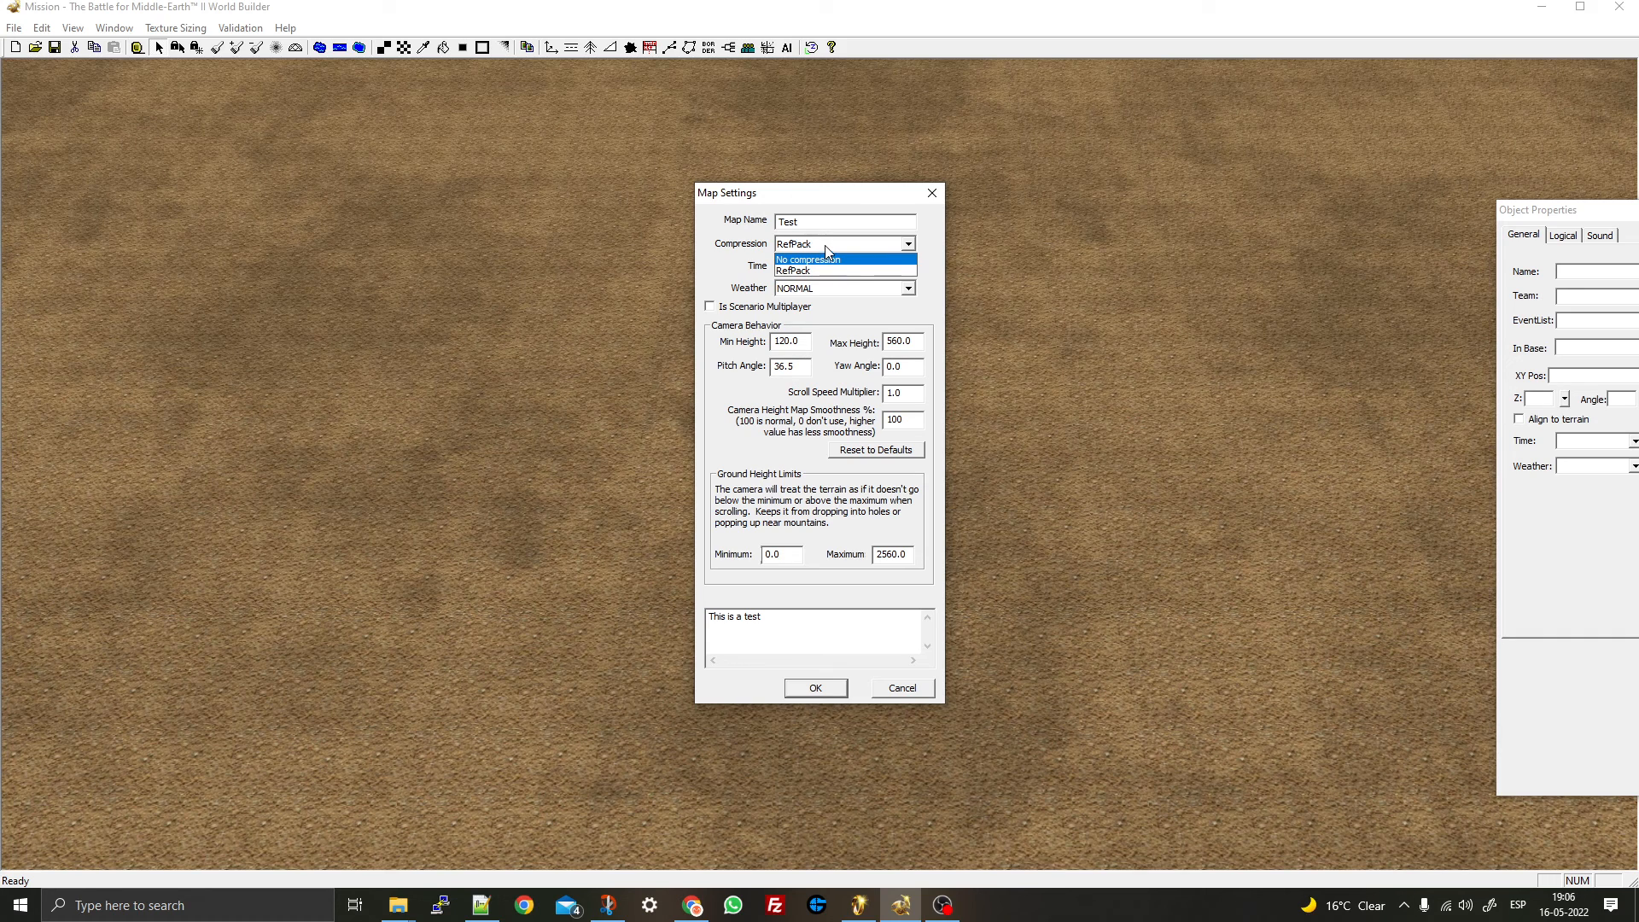
click(824, 244)
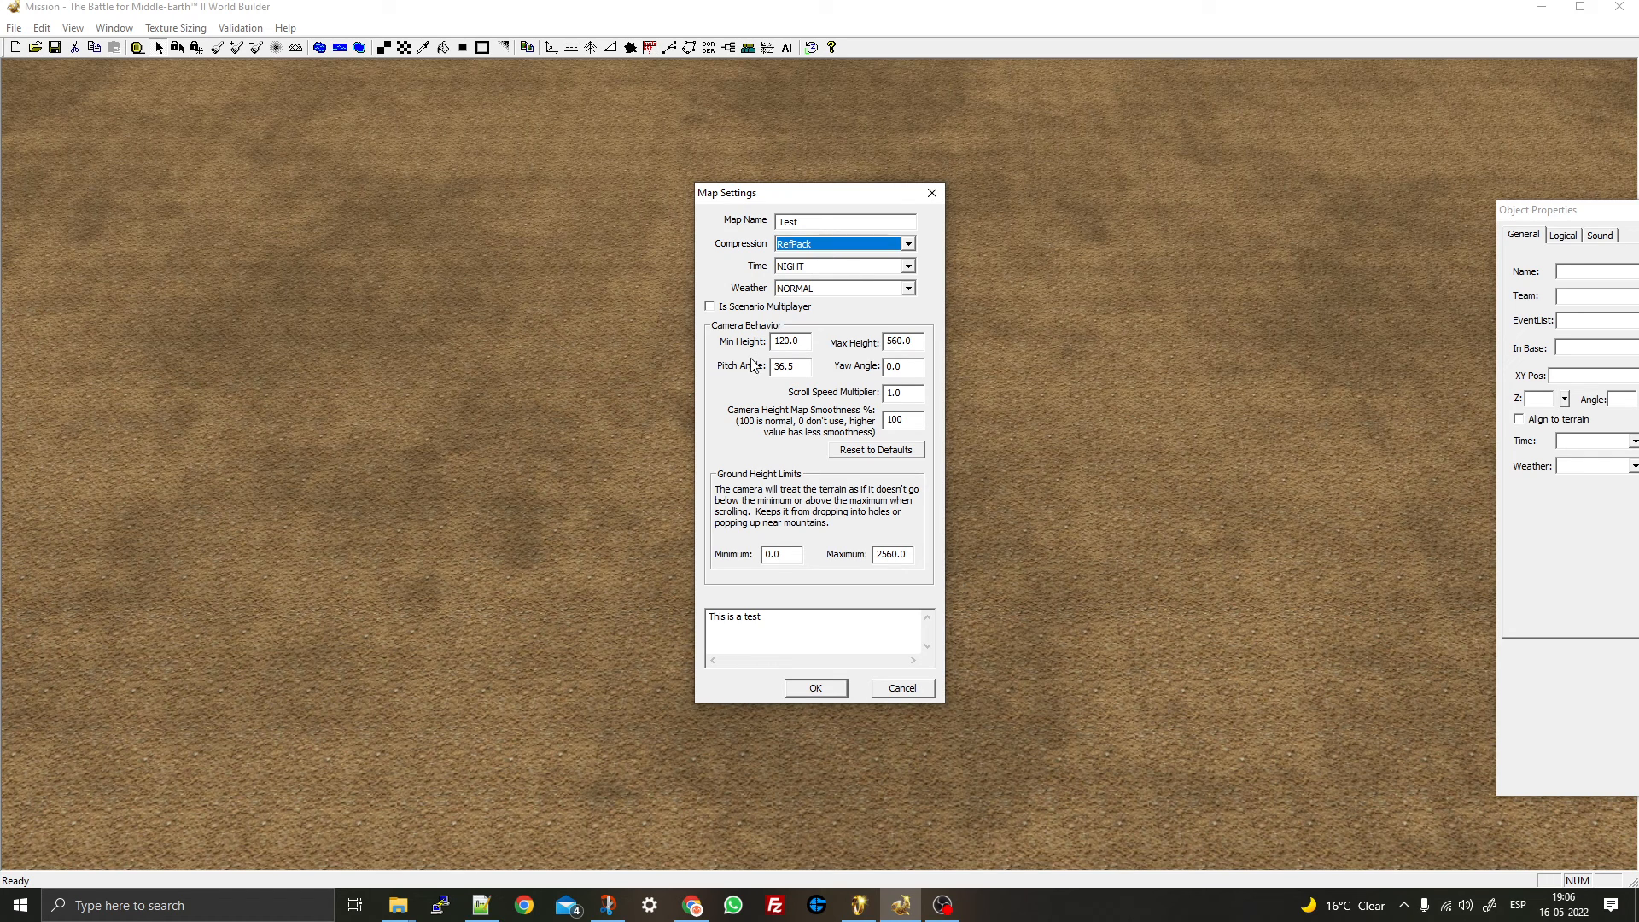
- Apply the map settings, then zoom out and tilt the view across the map
click(815, 688)
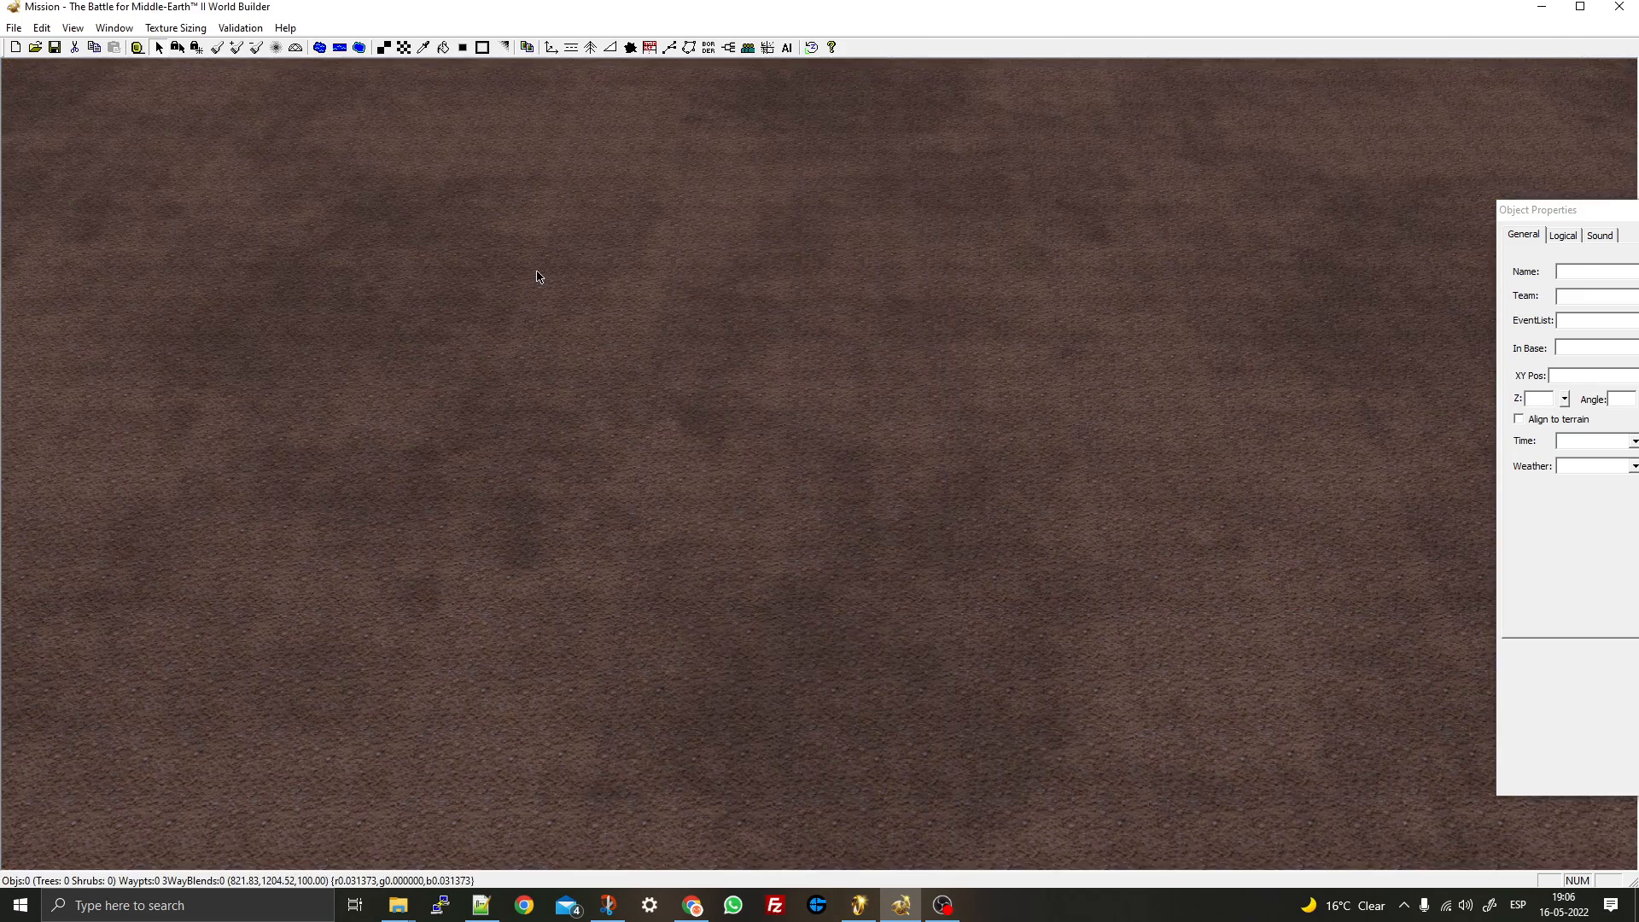
scroll(538, 279, down, 3)
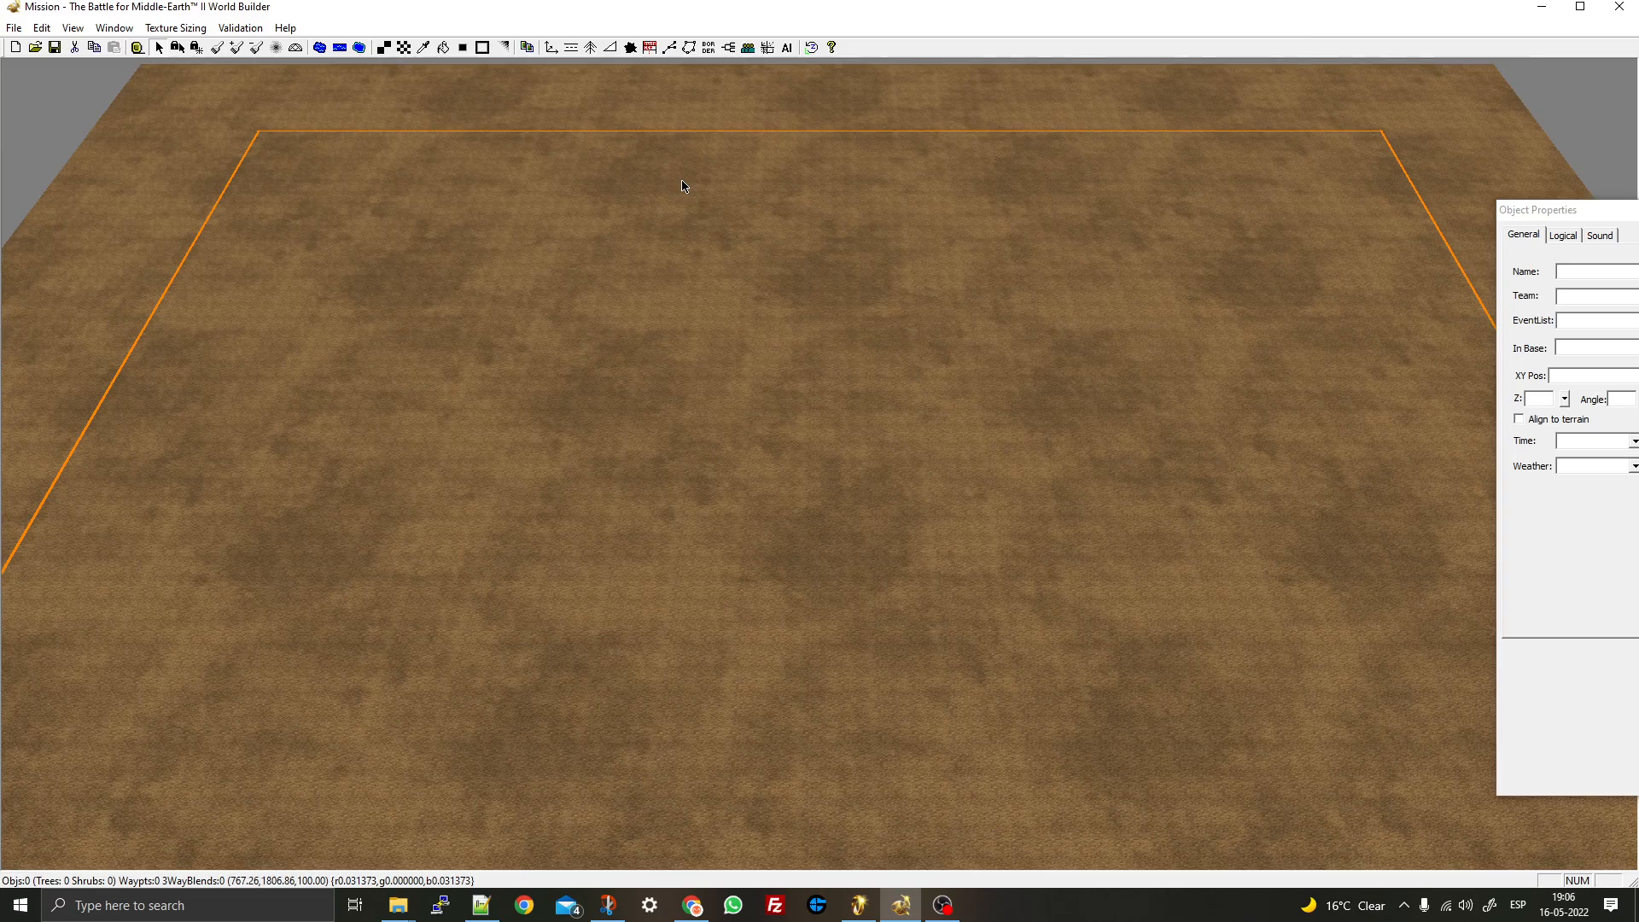
middle_drag(595, 216, 533, 156)
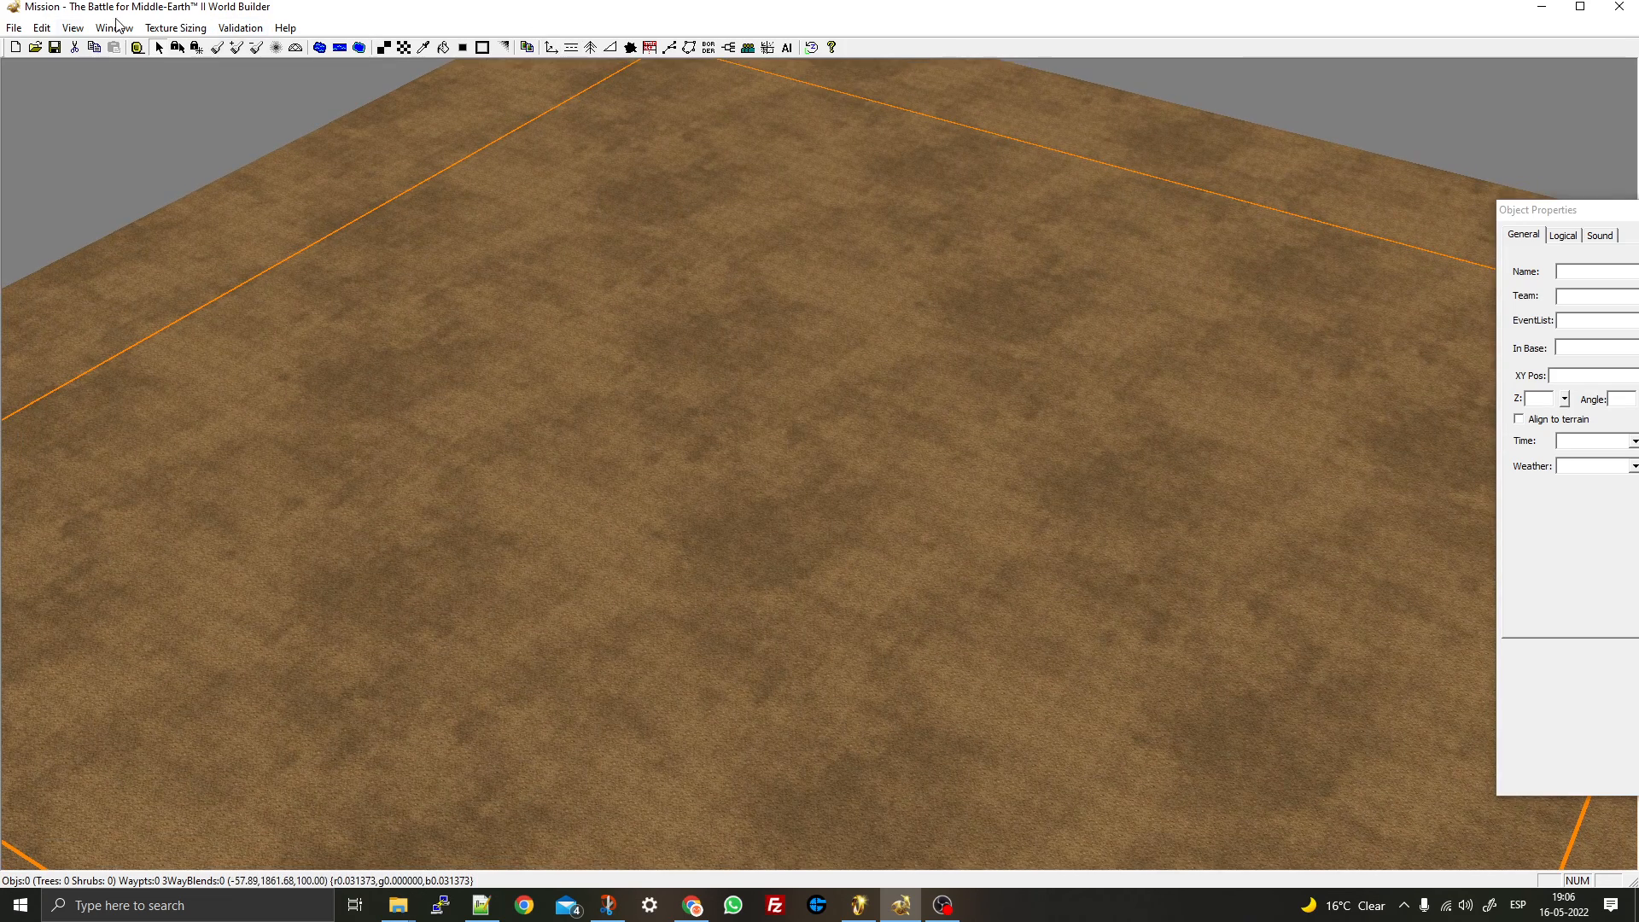
- Look at the map's player list, close it unchanged, and reopen the Edit menu
click(42, 28)
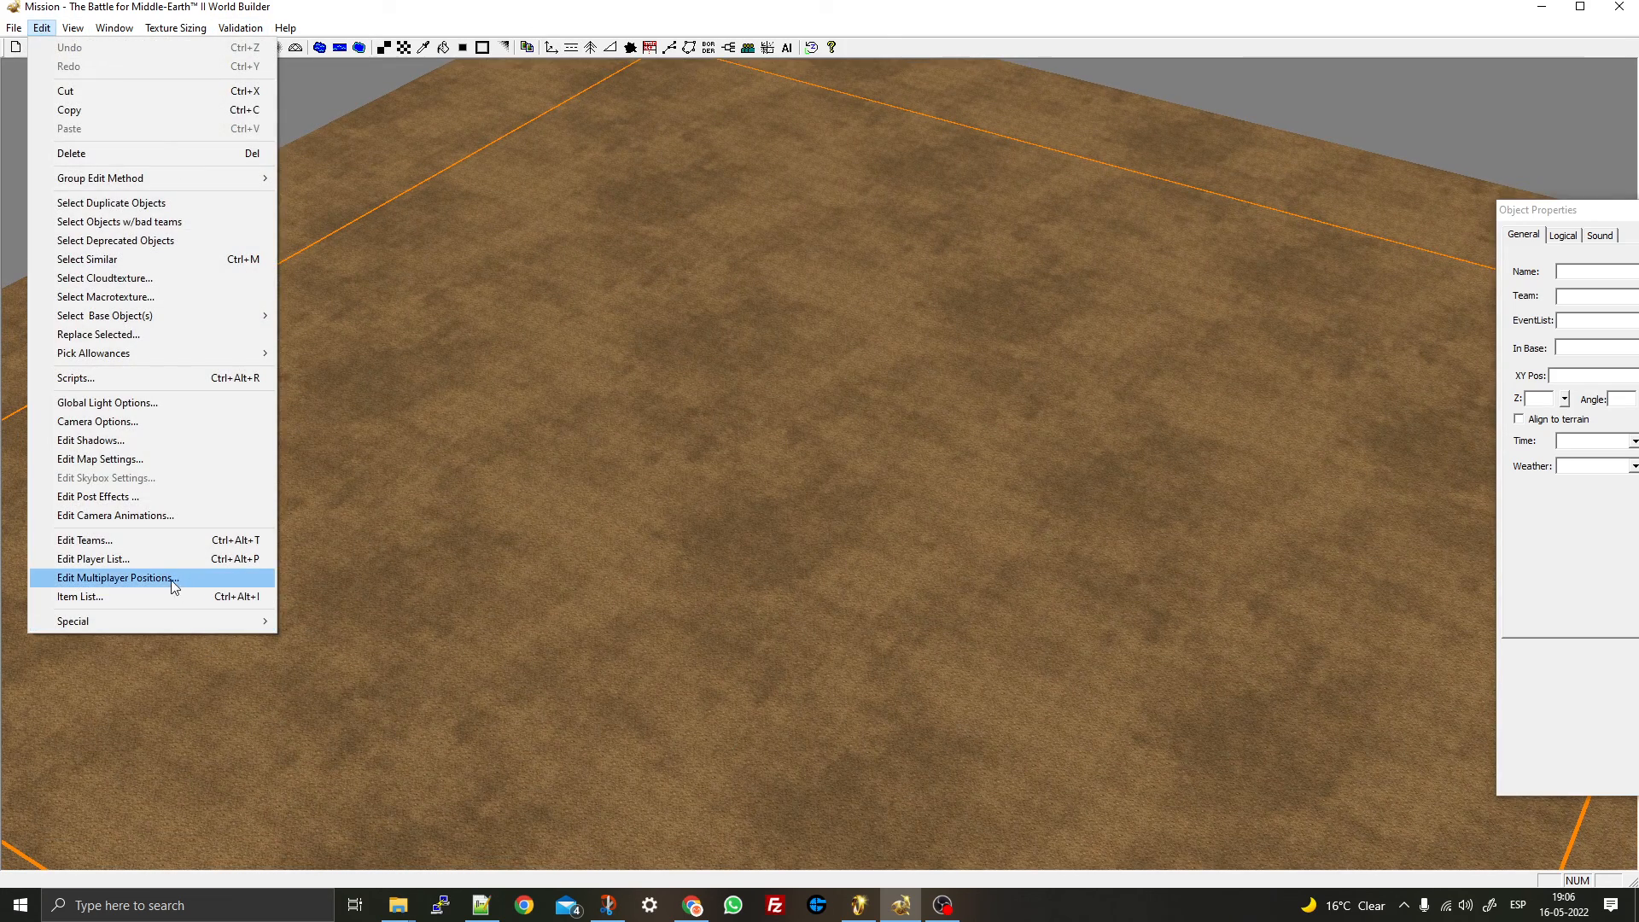
click(152, 560)
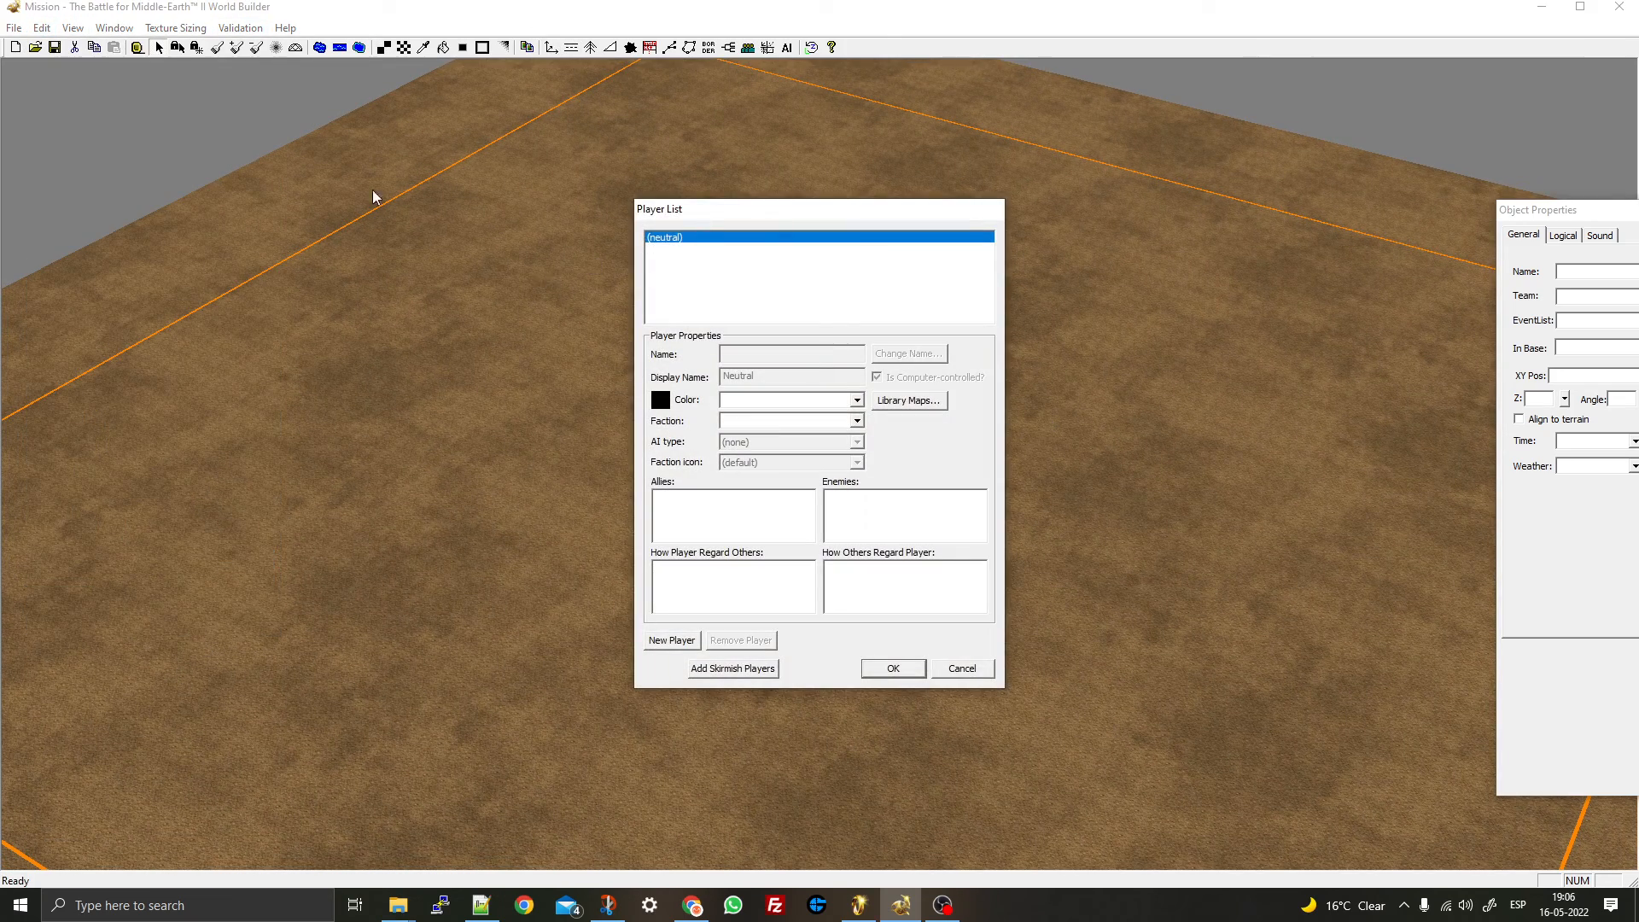
click(973, 669)
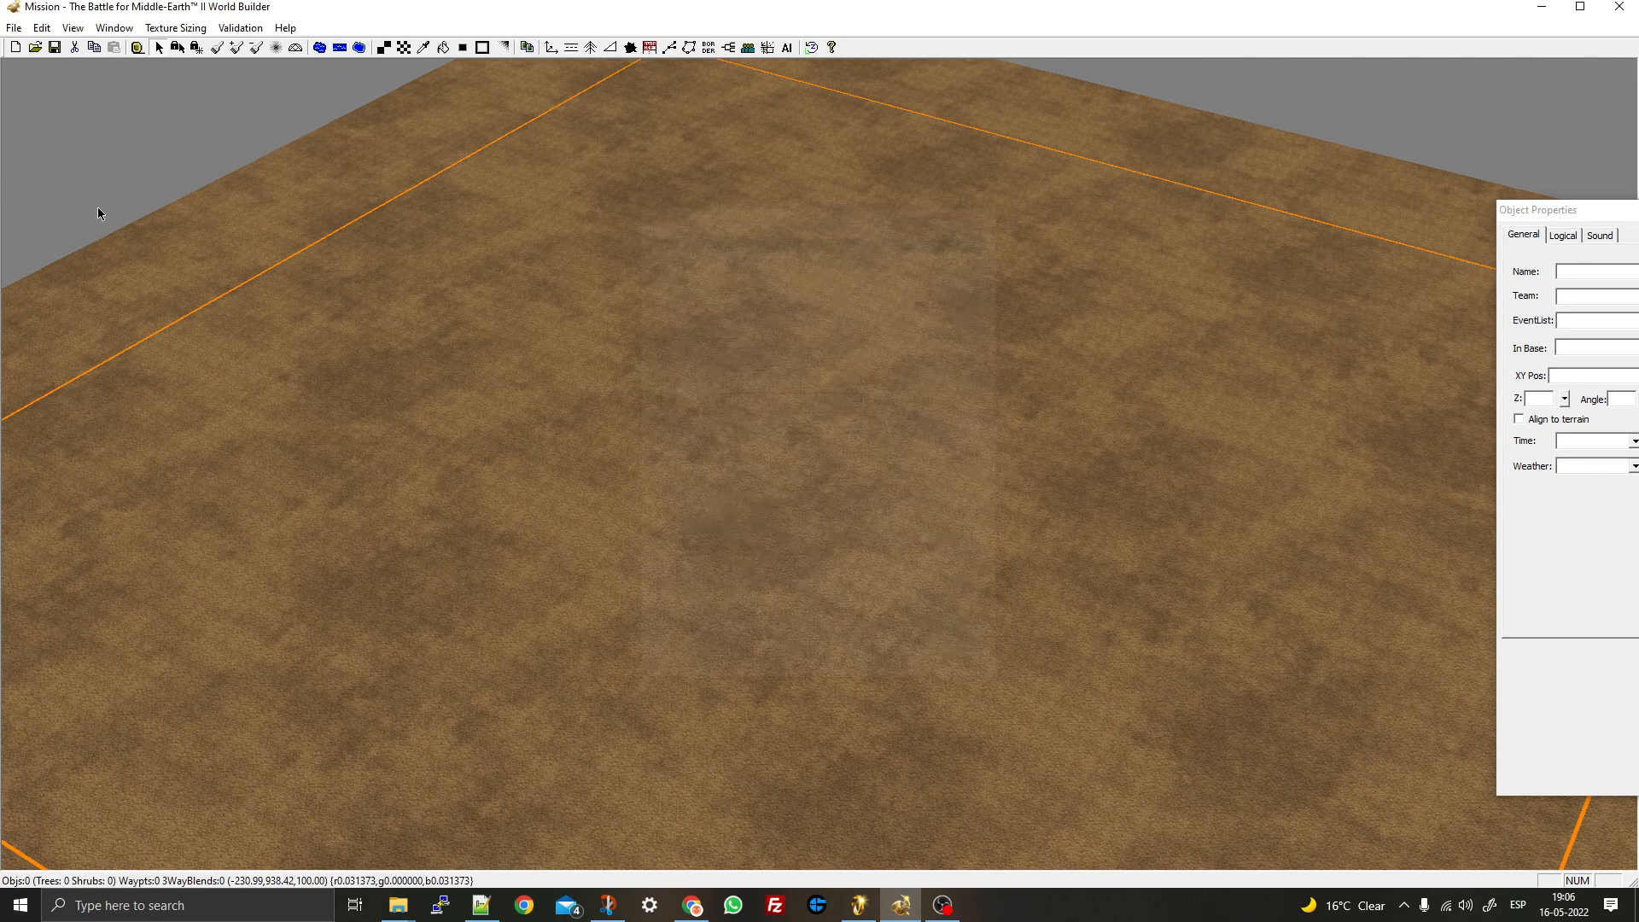
click(42, 27)
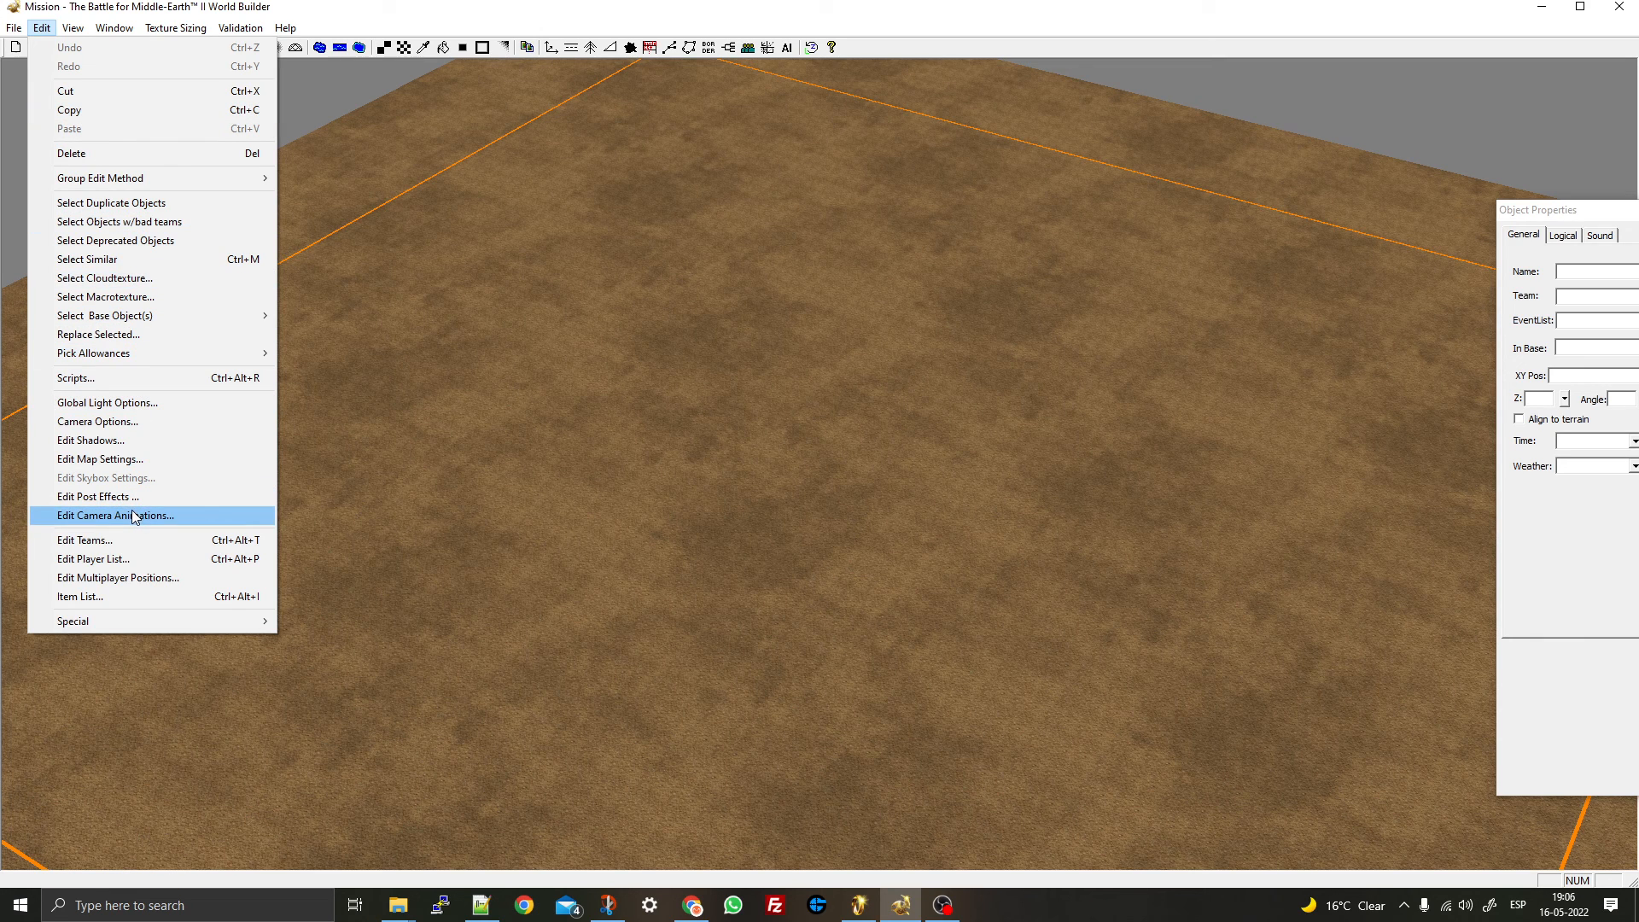
- Add the standard skirmish players and select Player_4 (FactionCivilian) in the list
click(114, 567)
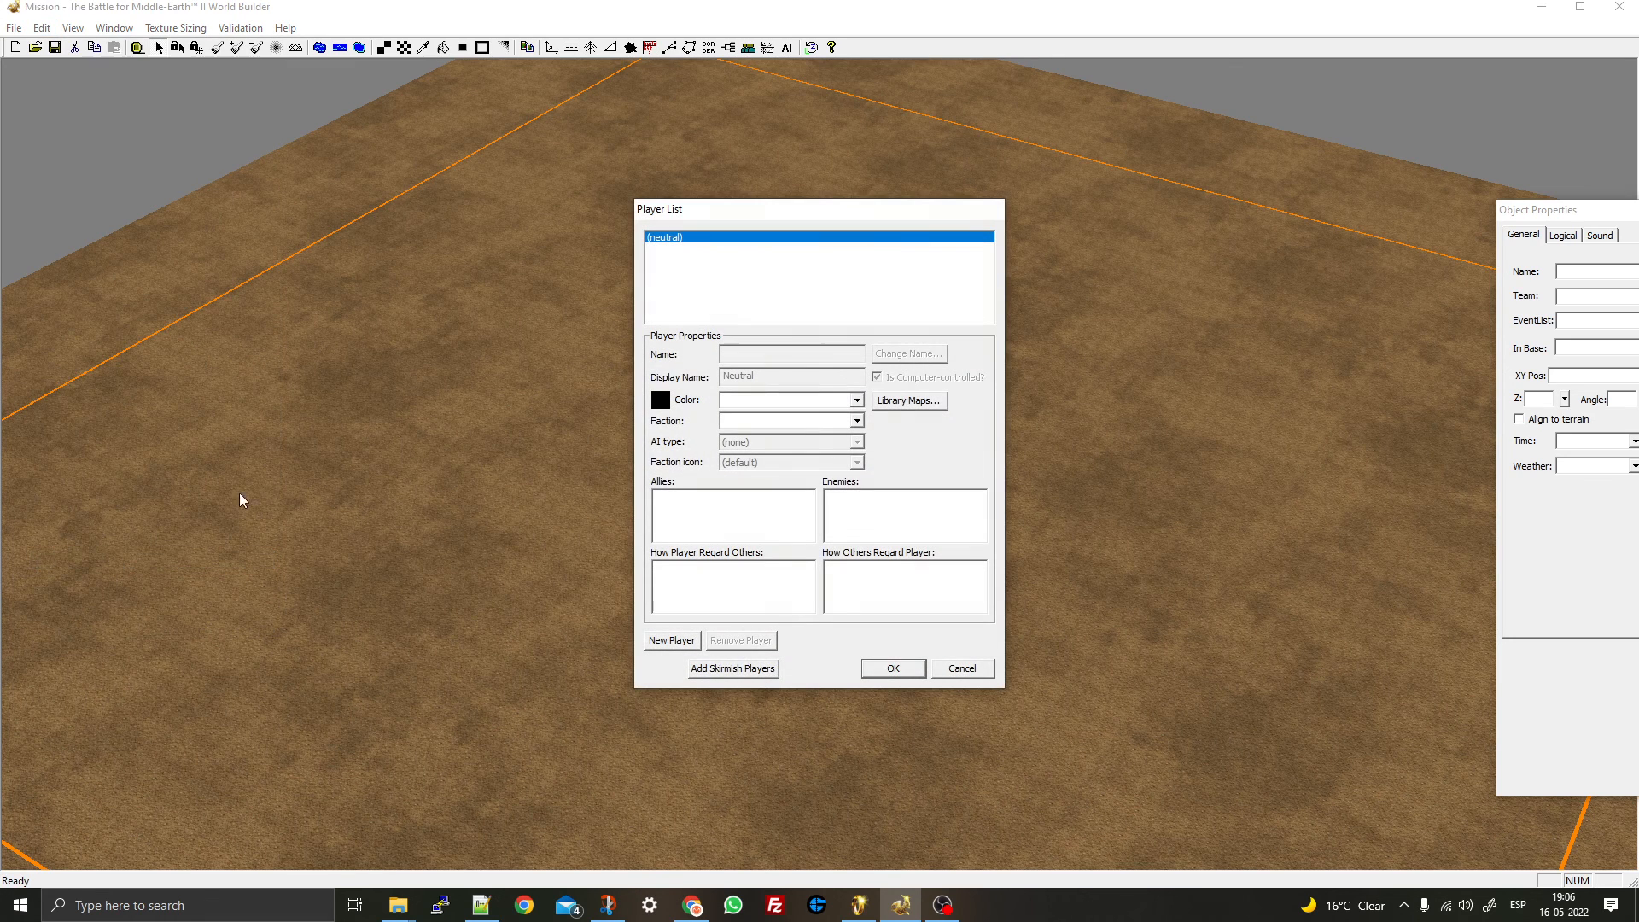
click(714, 671)
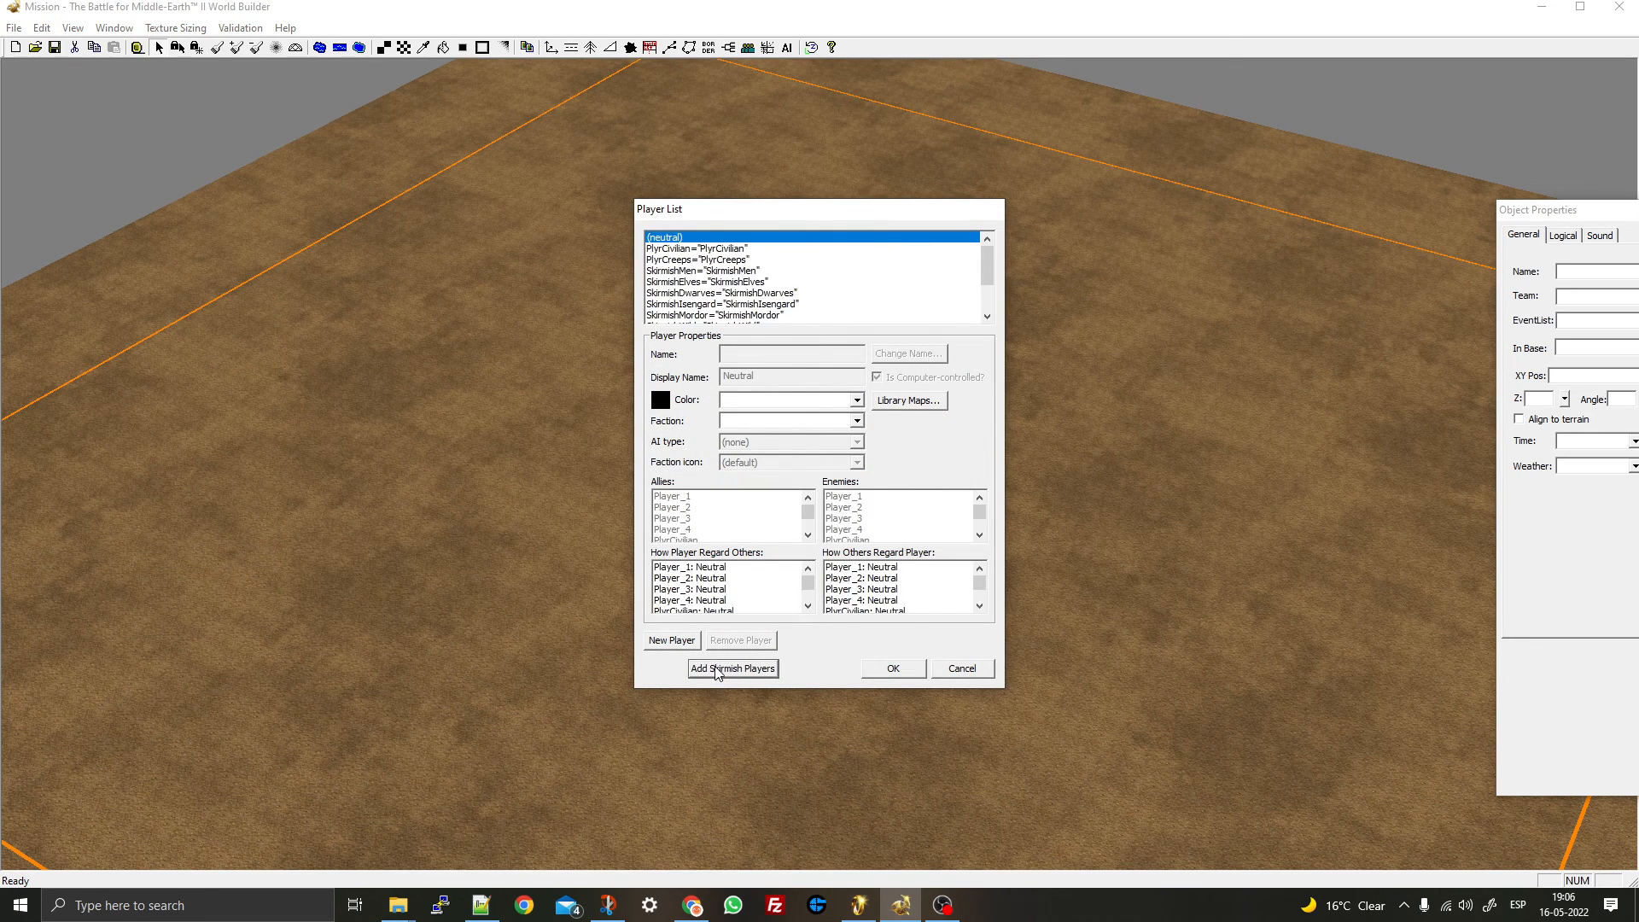
scroll(727, 290, down, 2)
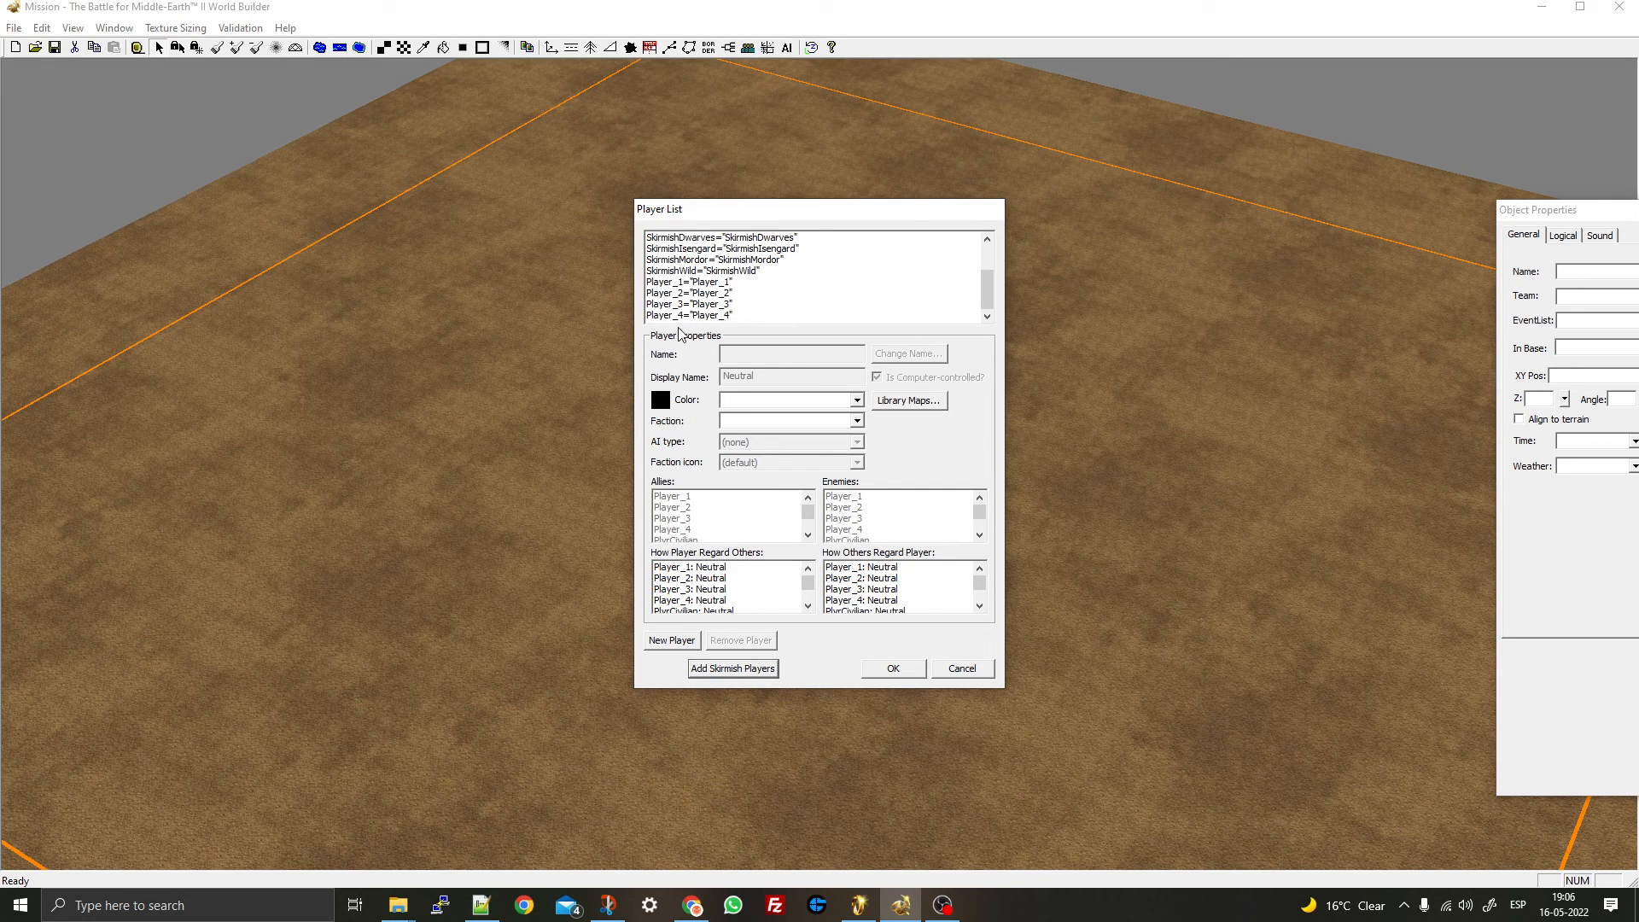
scroll(722, 306, up, 2)
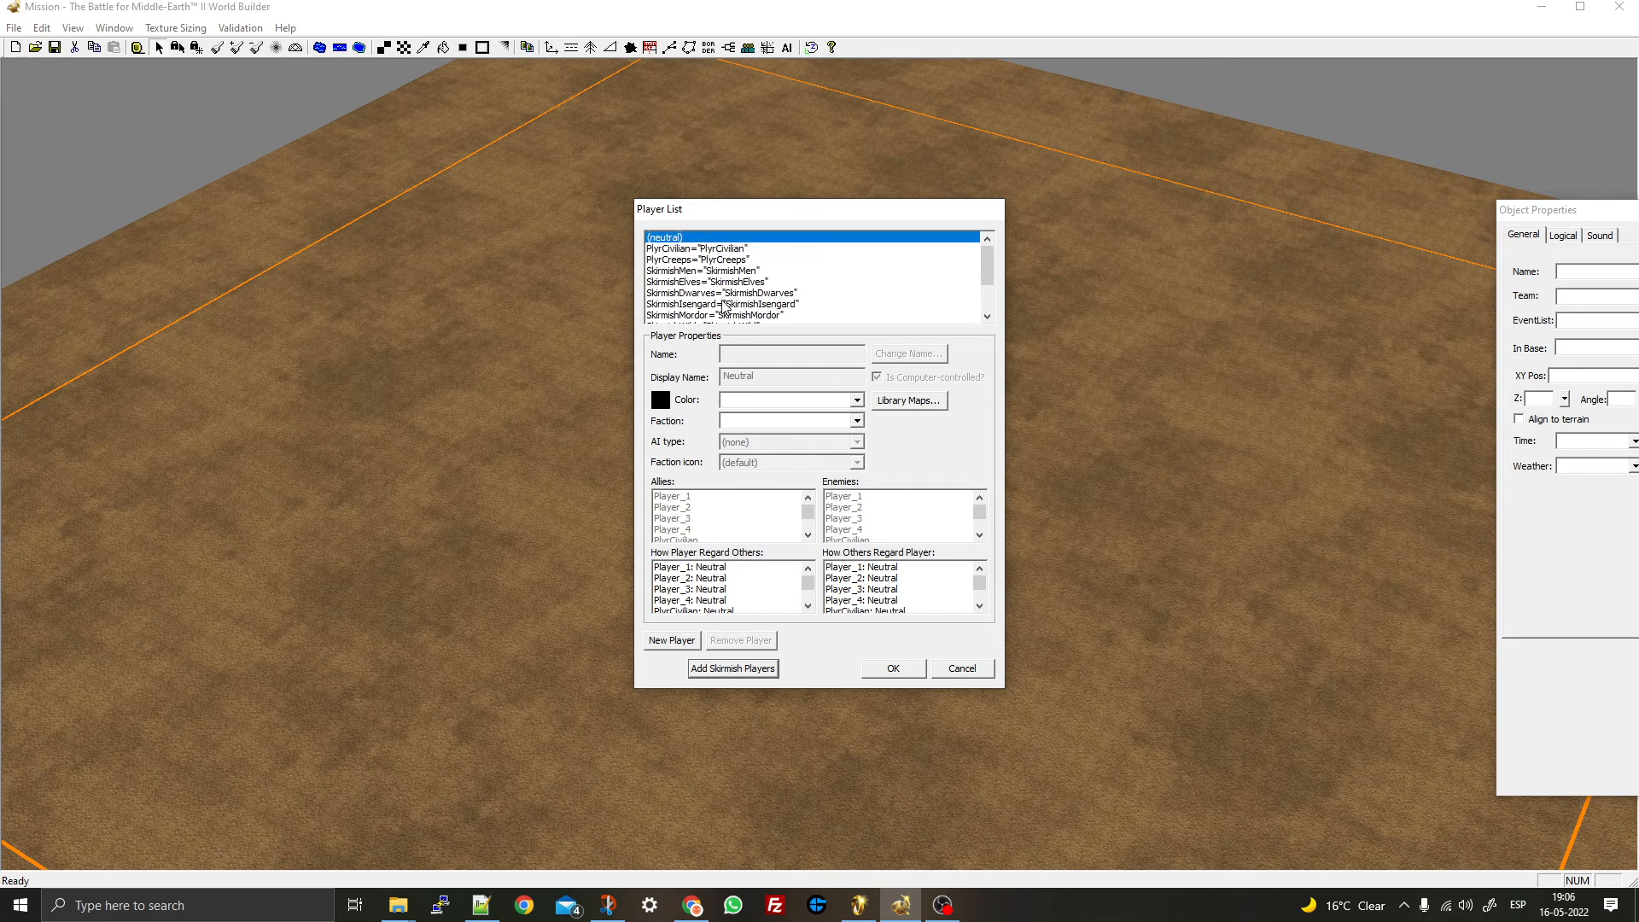
scroll(721, 305, down, 2)
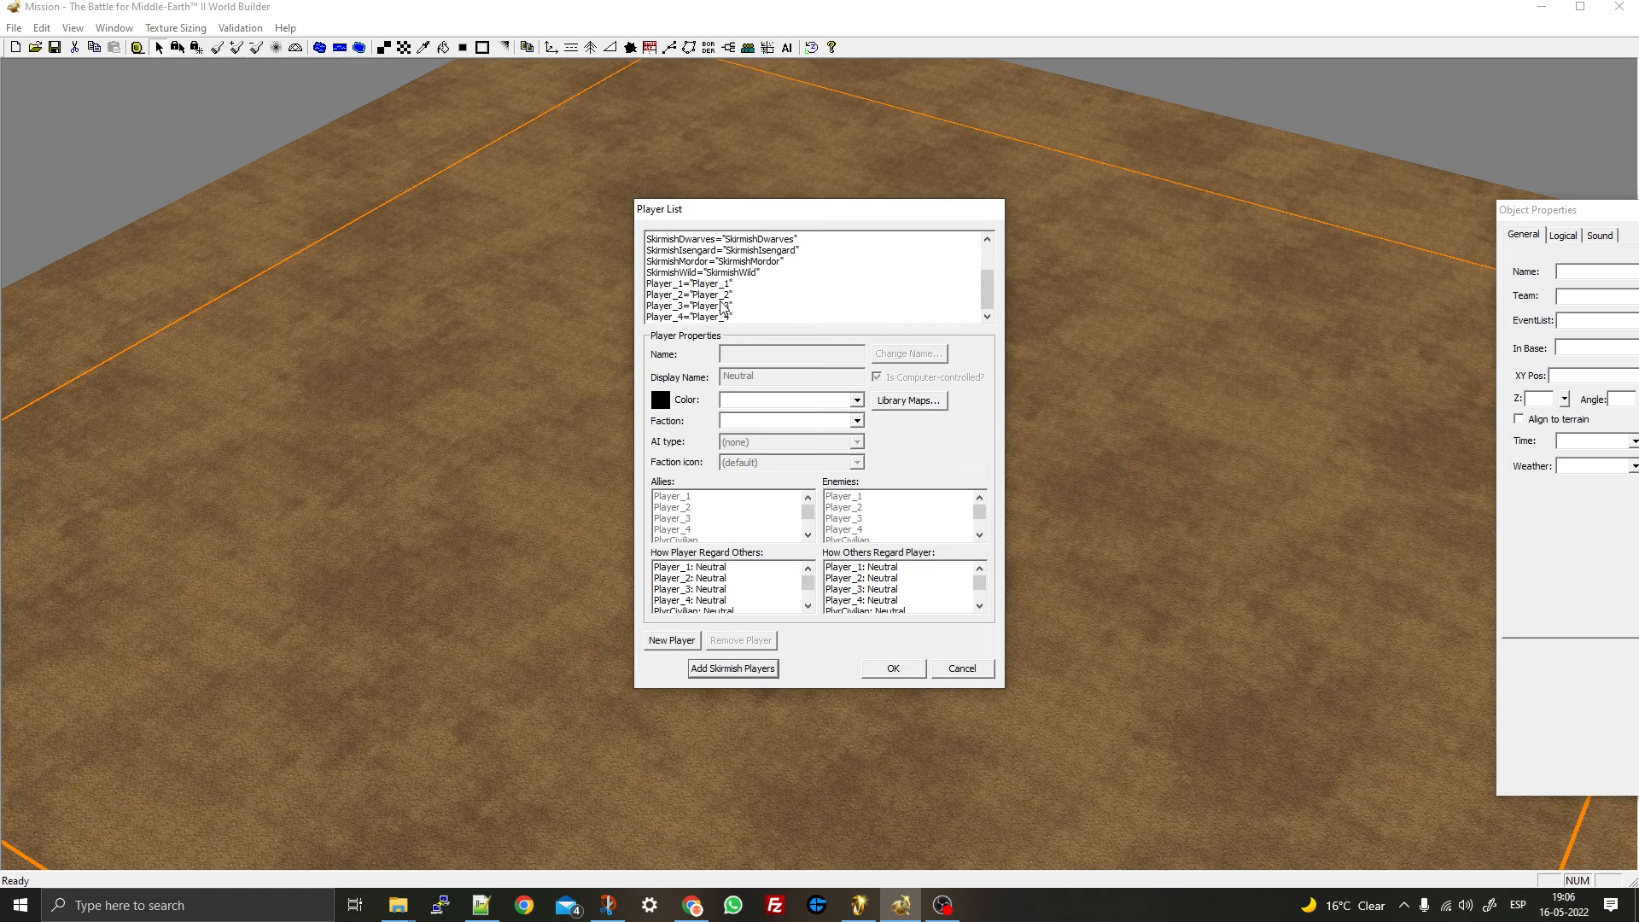
click(709, 315)
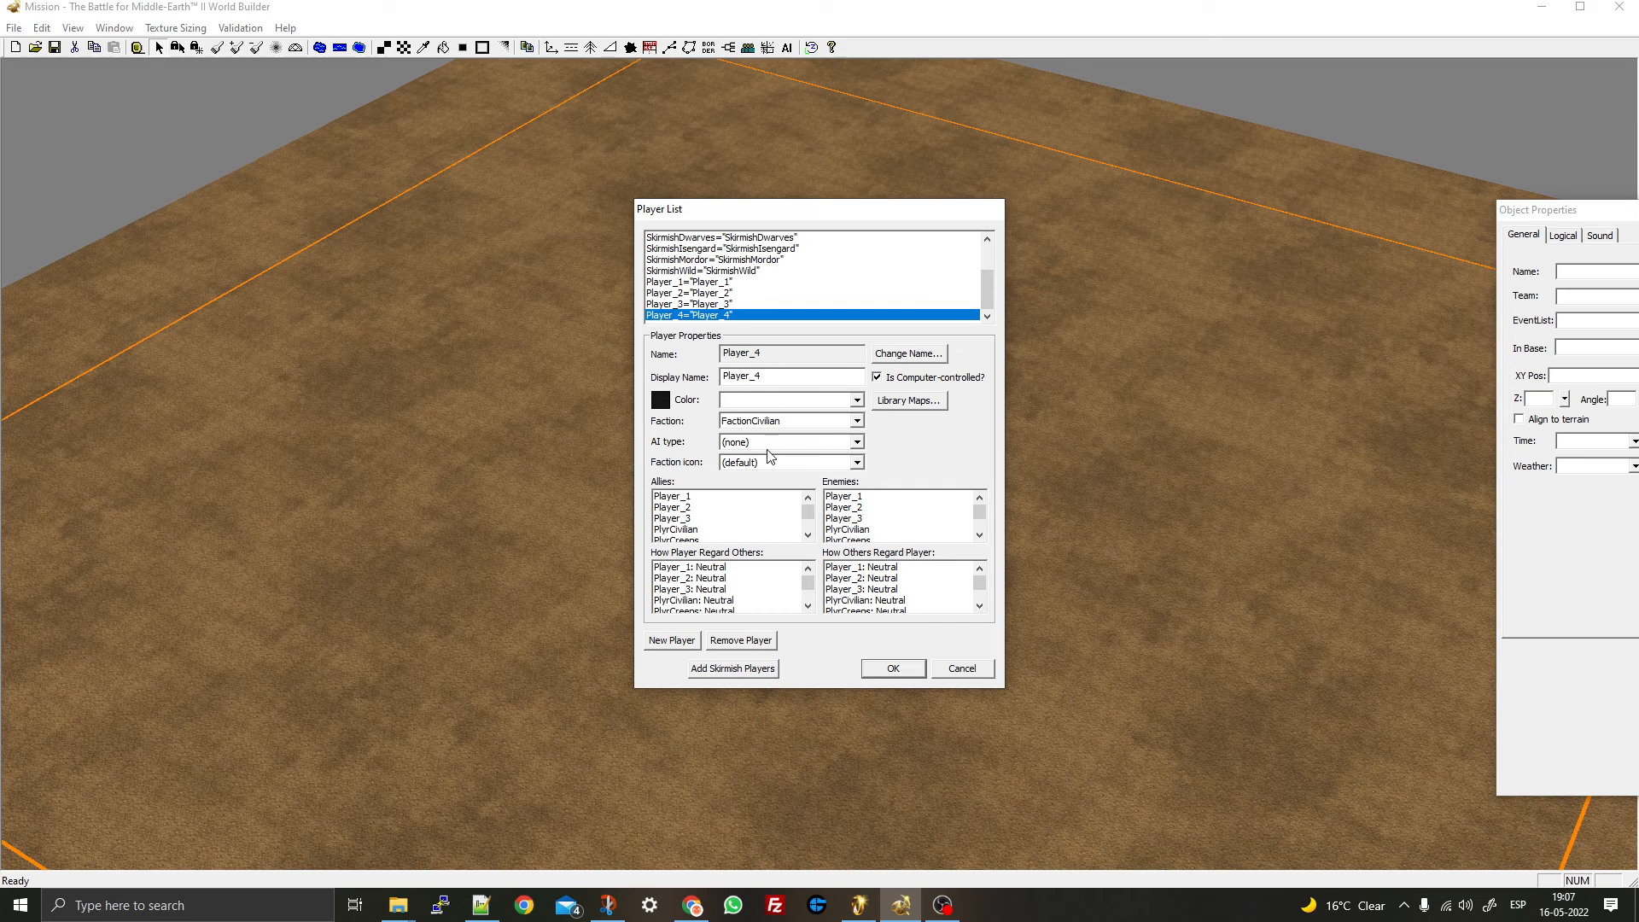
- Add a new player and enter Player_5 as its name and display name
click(671, 640)
click(777, 503)
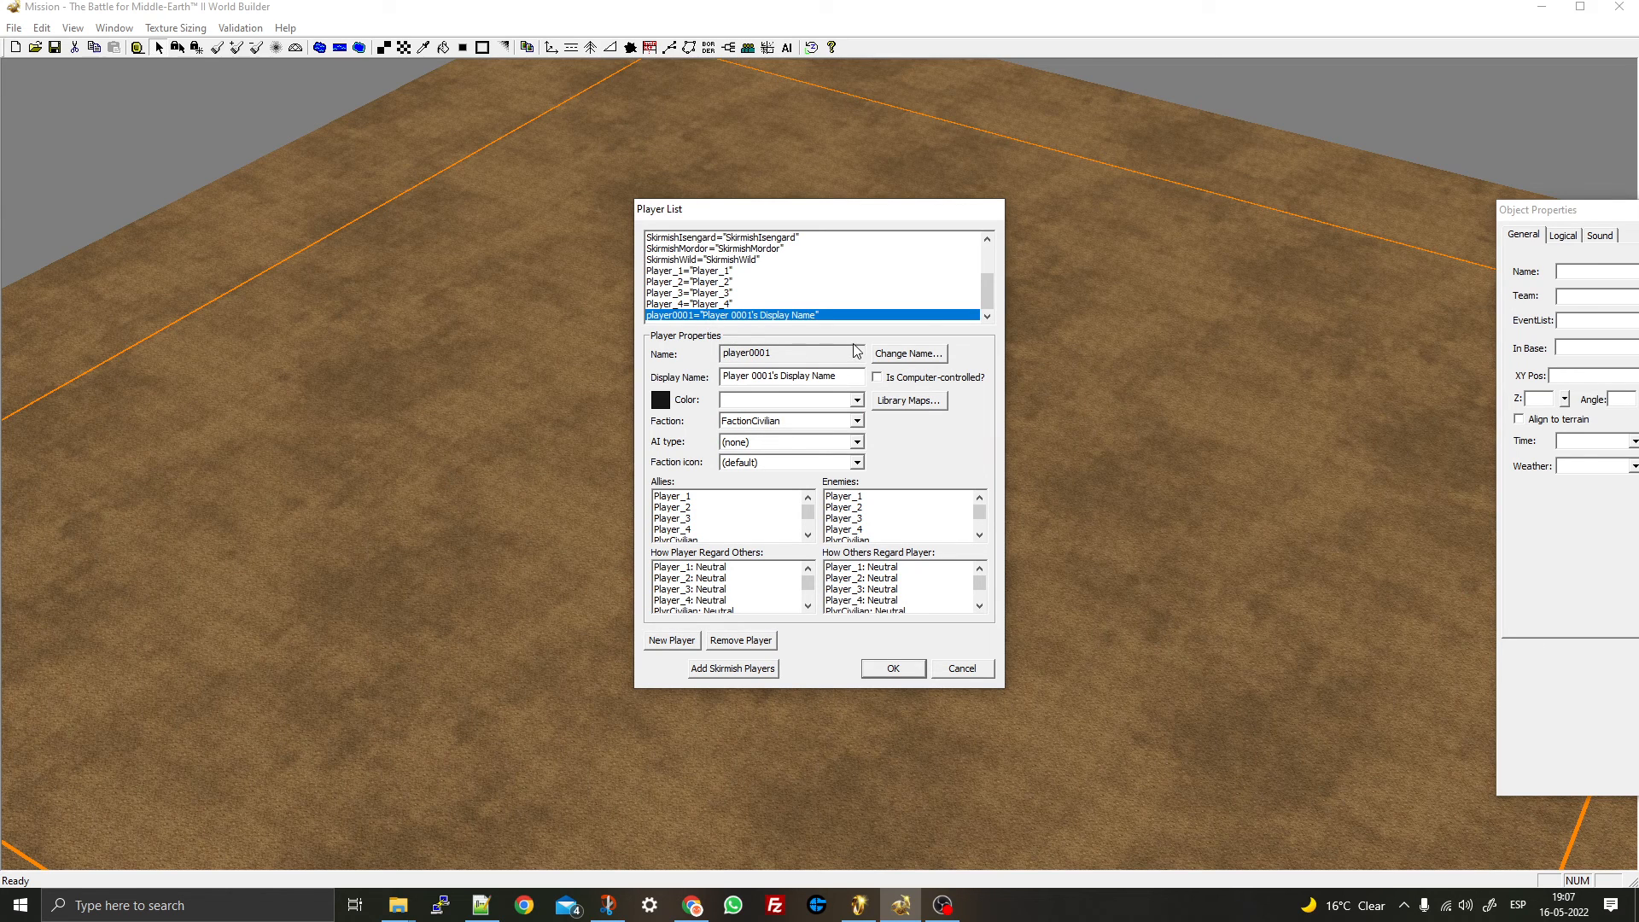
click(888, 353)
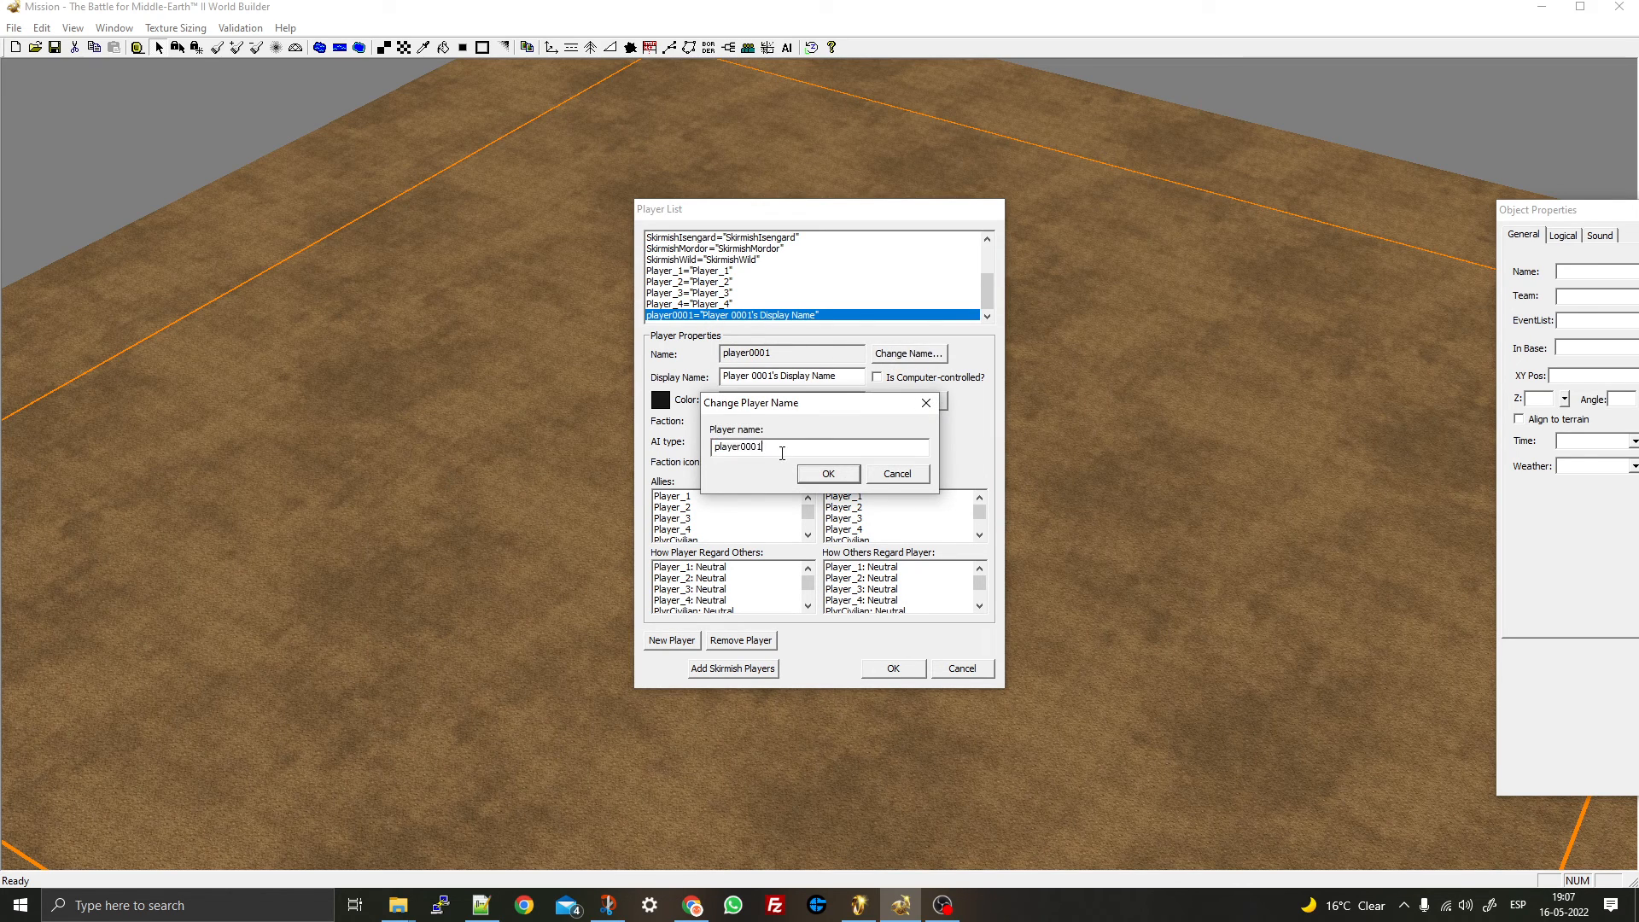
text(Ple)
click(827, 472)
drag(829, 382, 673, 378)
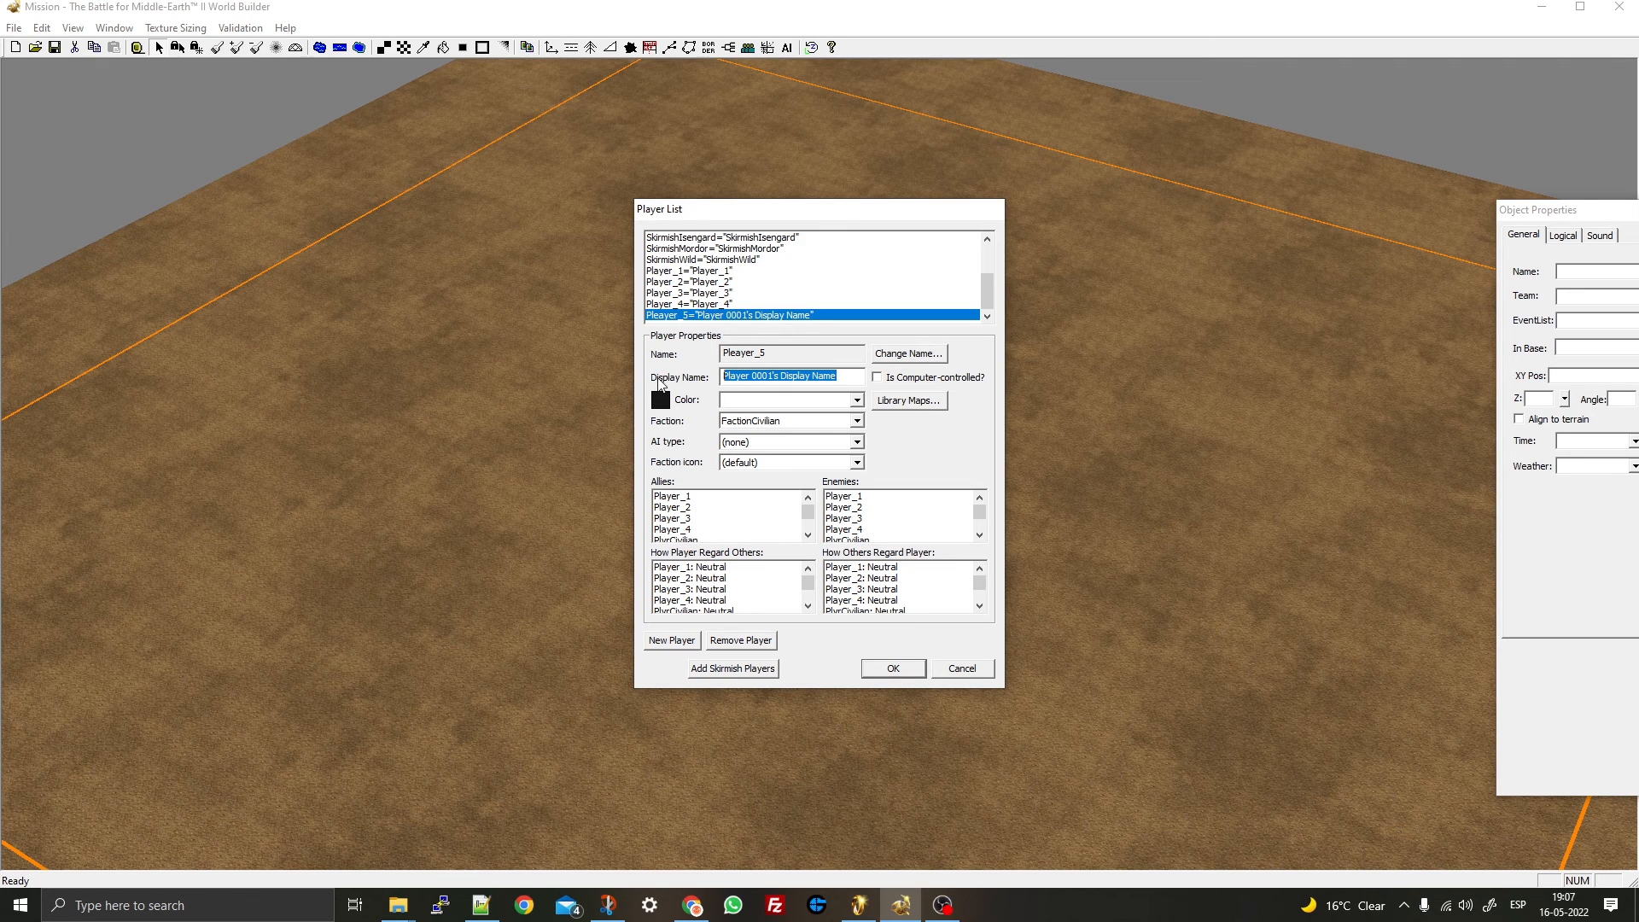
text(Player_5)
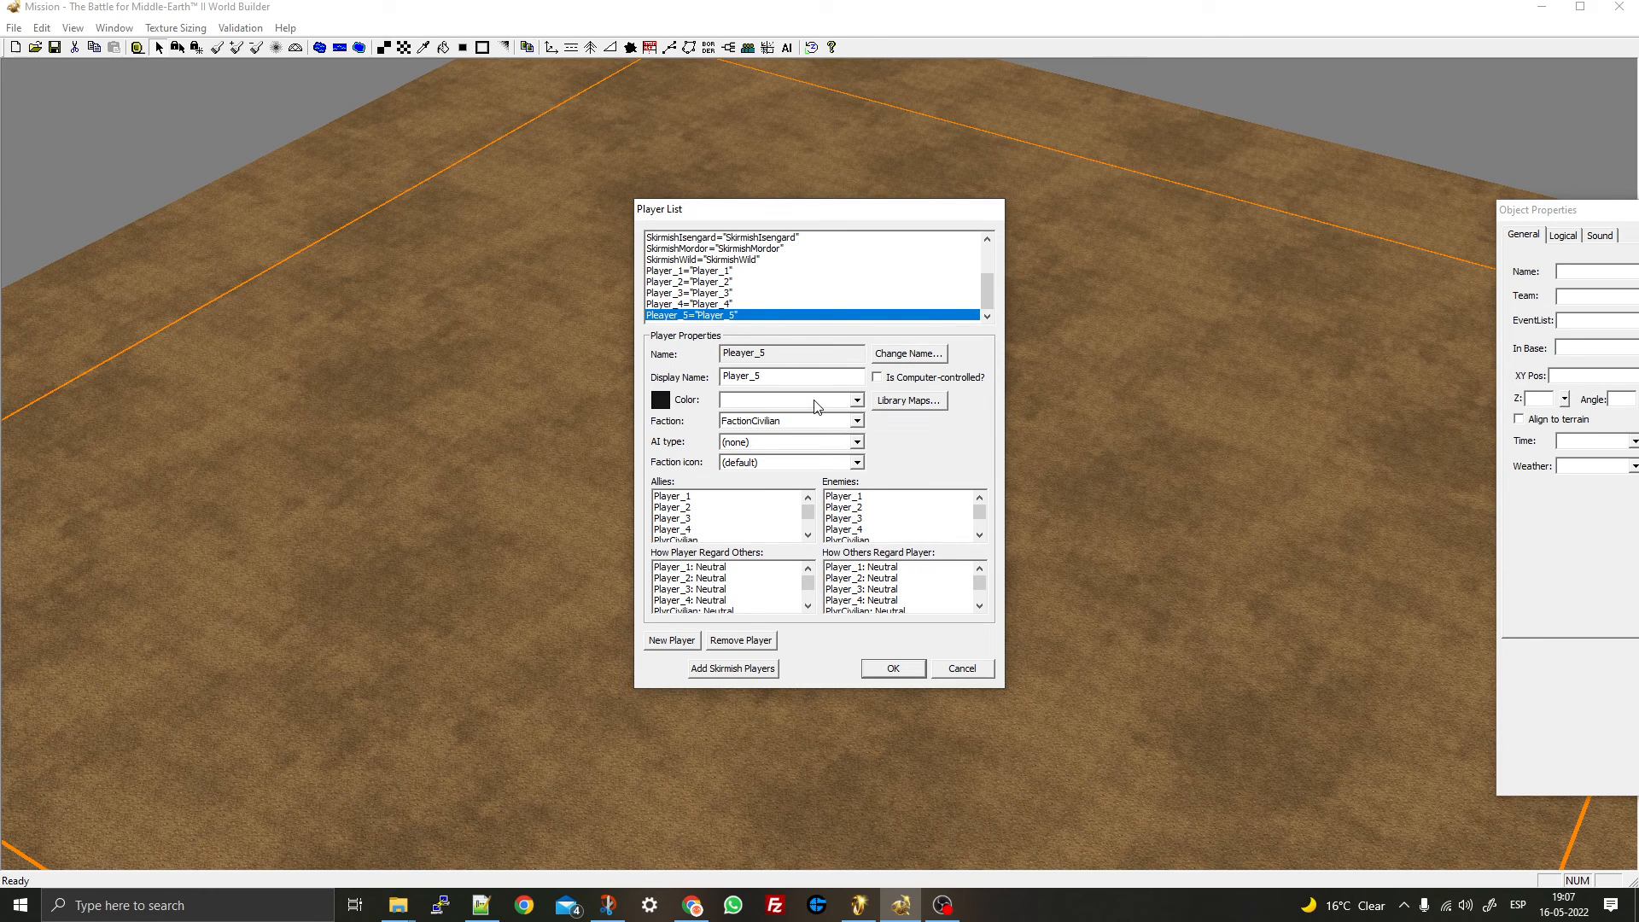
- Check the player colours and compare the fifth player's properties with Player_4
click(768, 402)
click(722, 308)
click(699, 309)
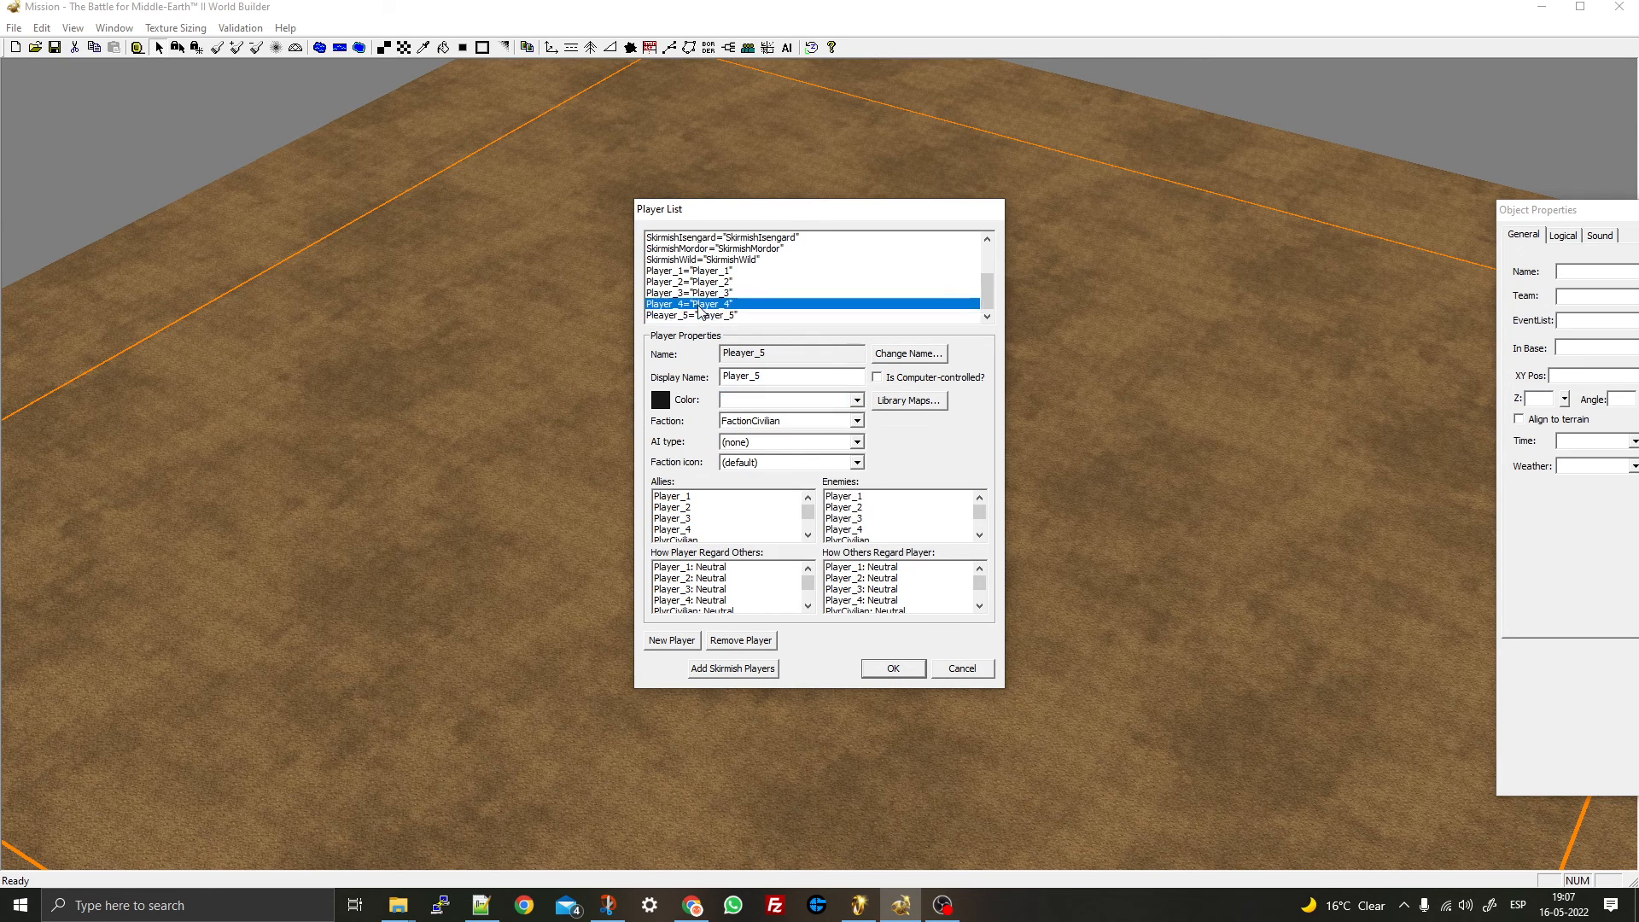
scroll(701, 318, down, 1)
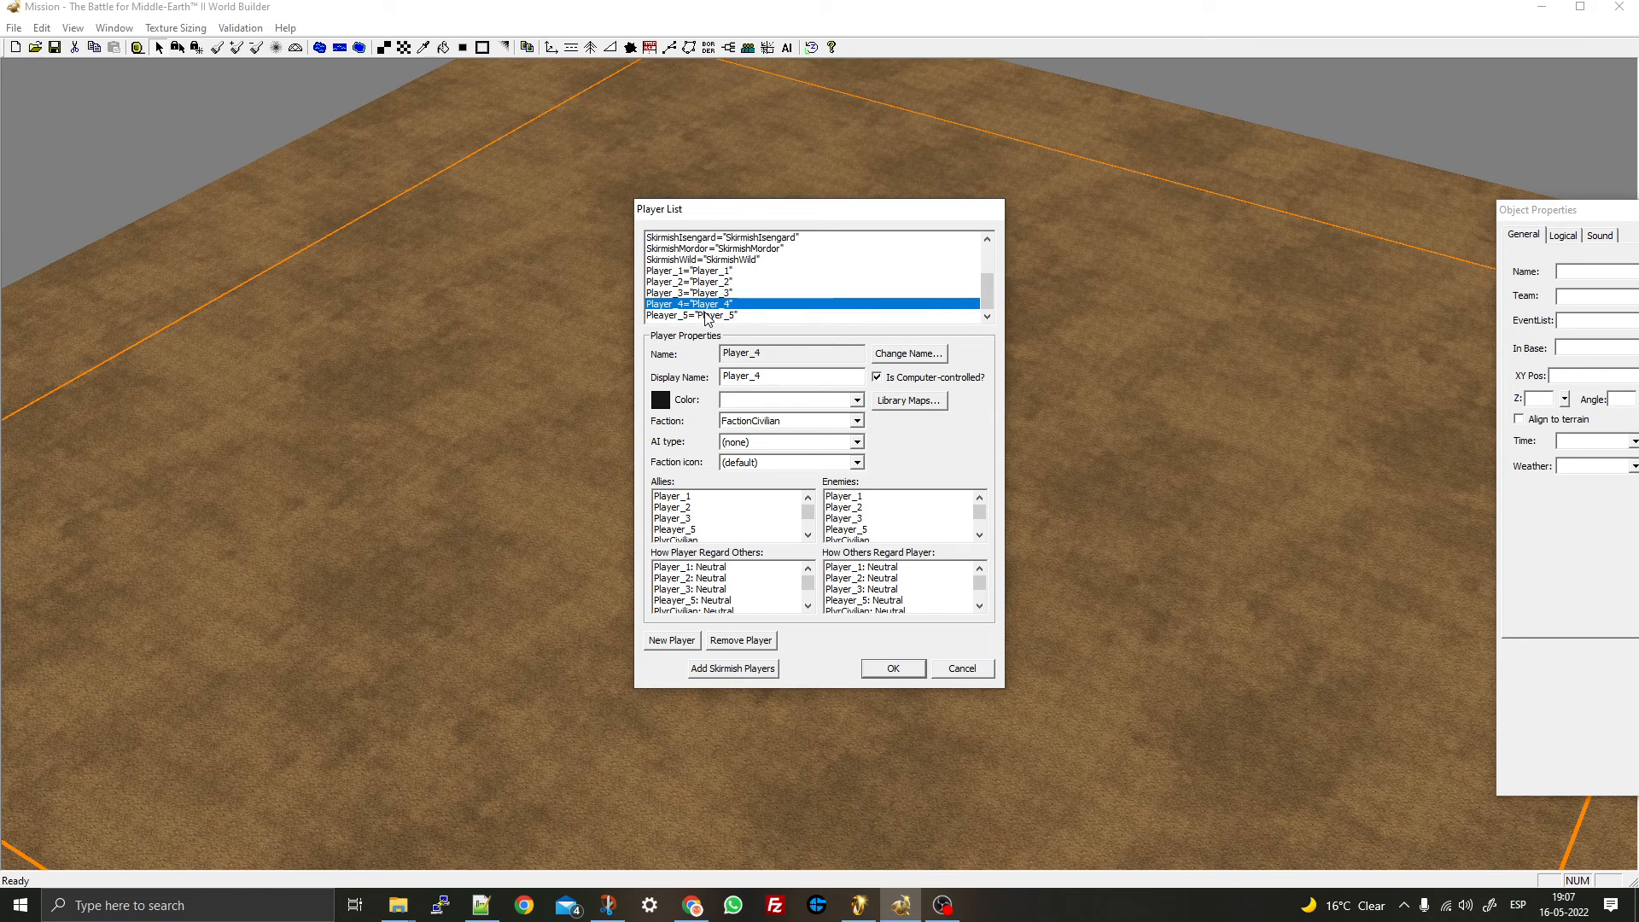
click(705, 315)
click(710, 308)
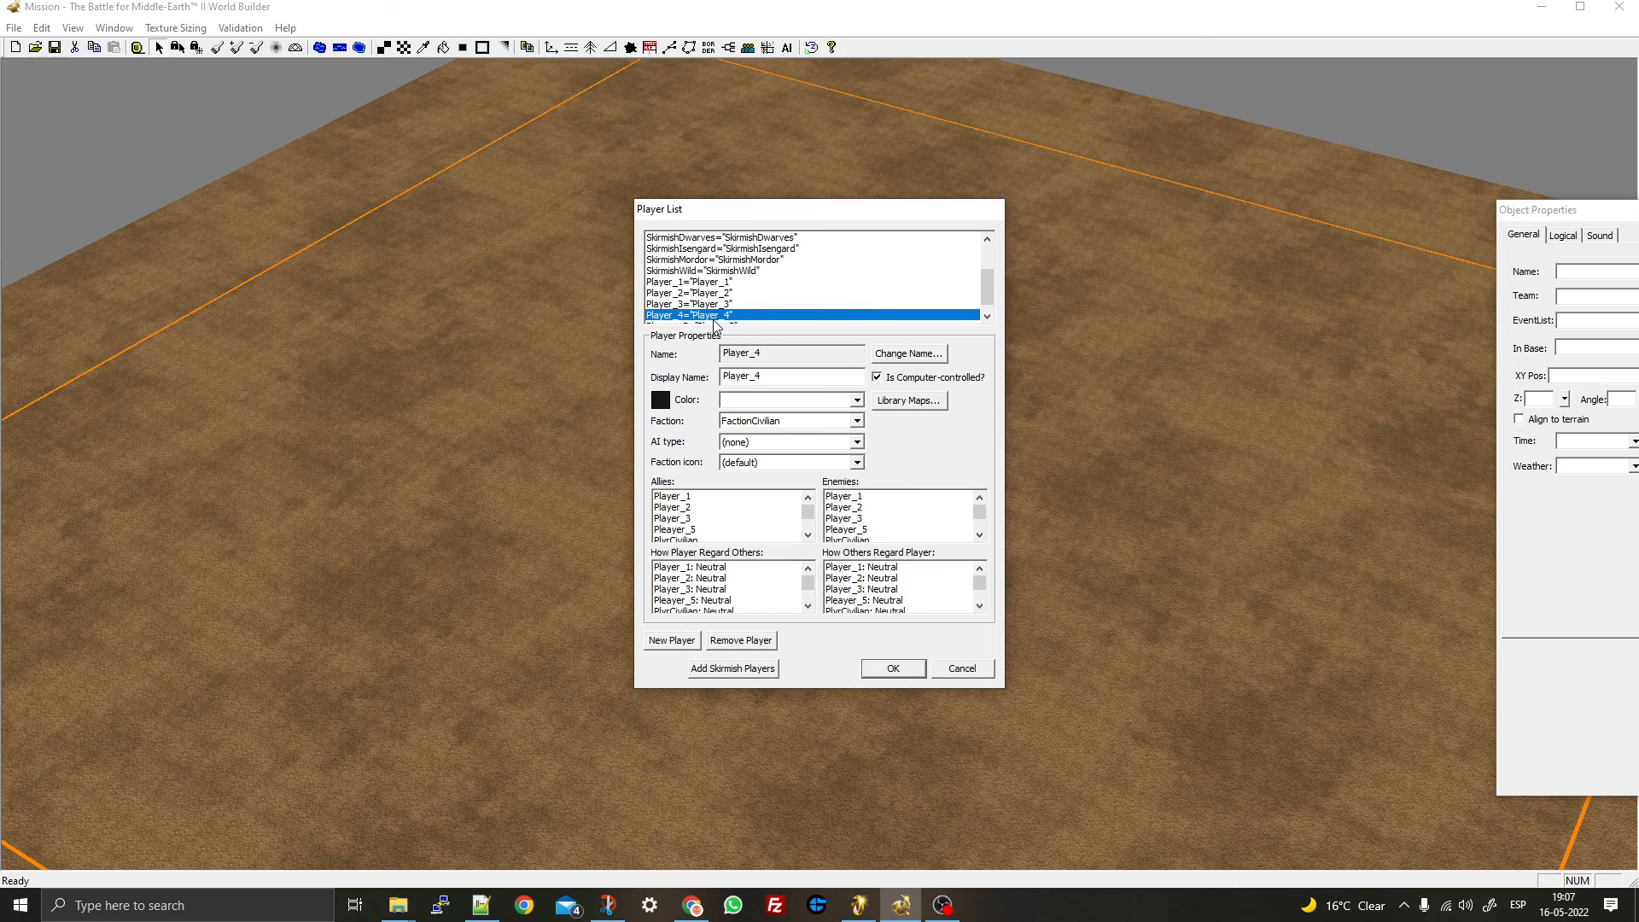
click(712, 325)
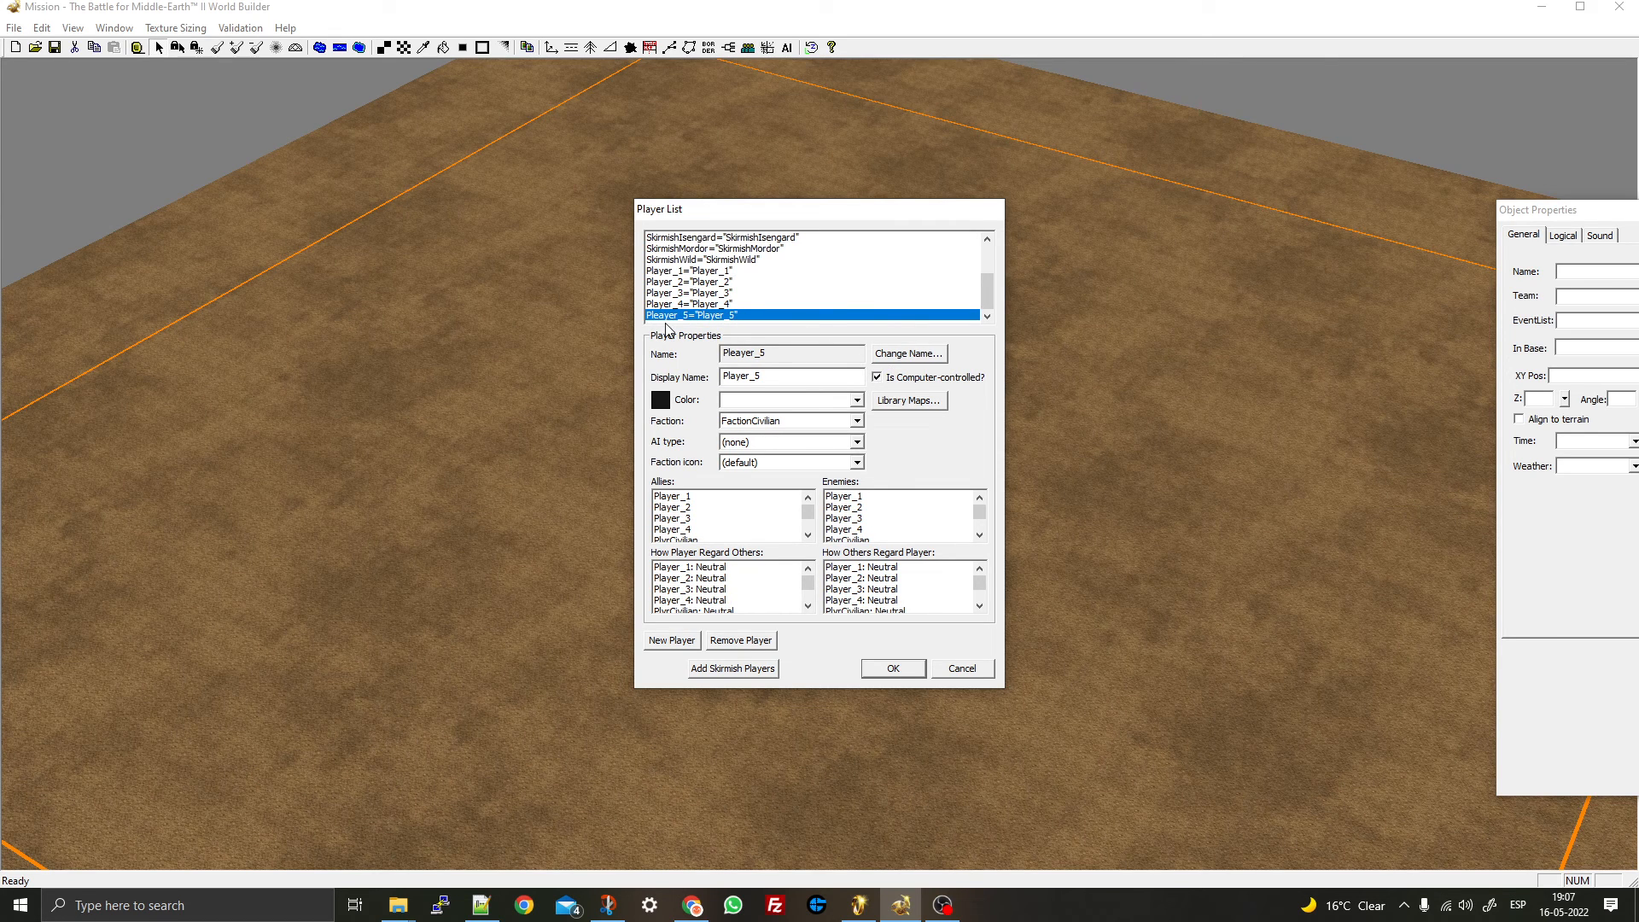
- Correct the fifth player's misspelt name to Player_5 and save the player list
click(908, 353)
click(728, 445)
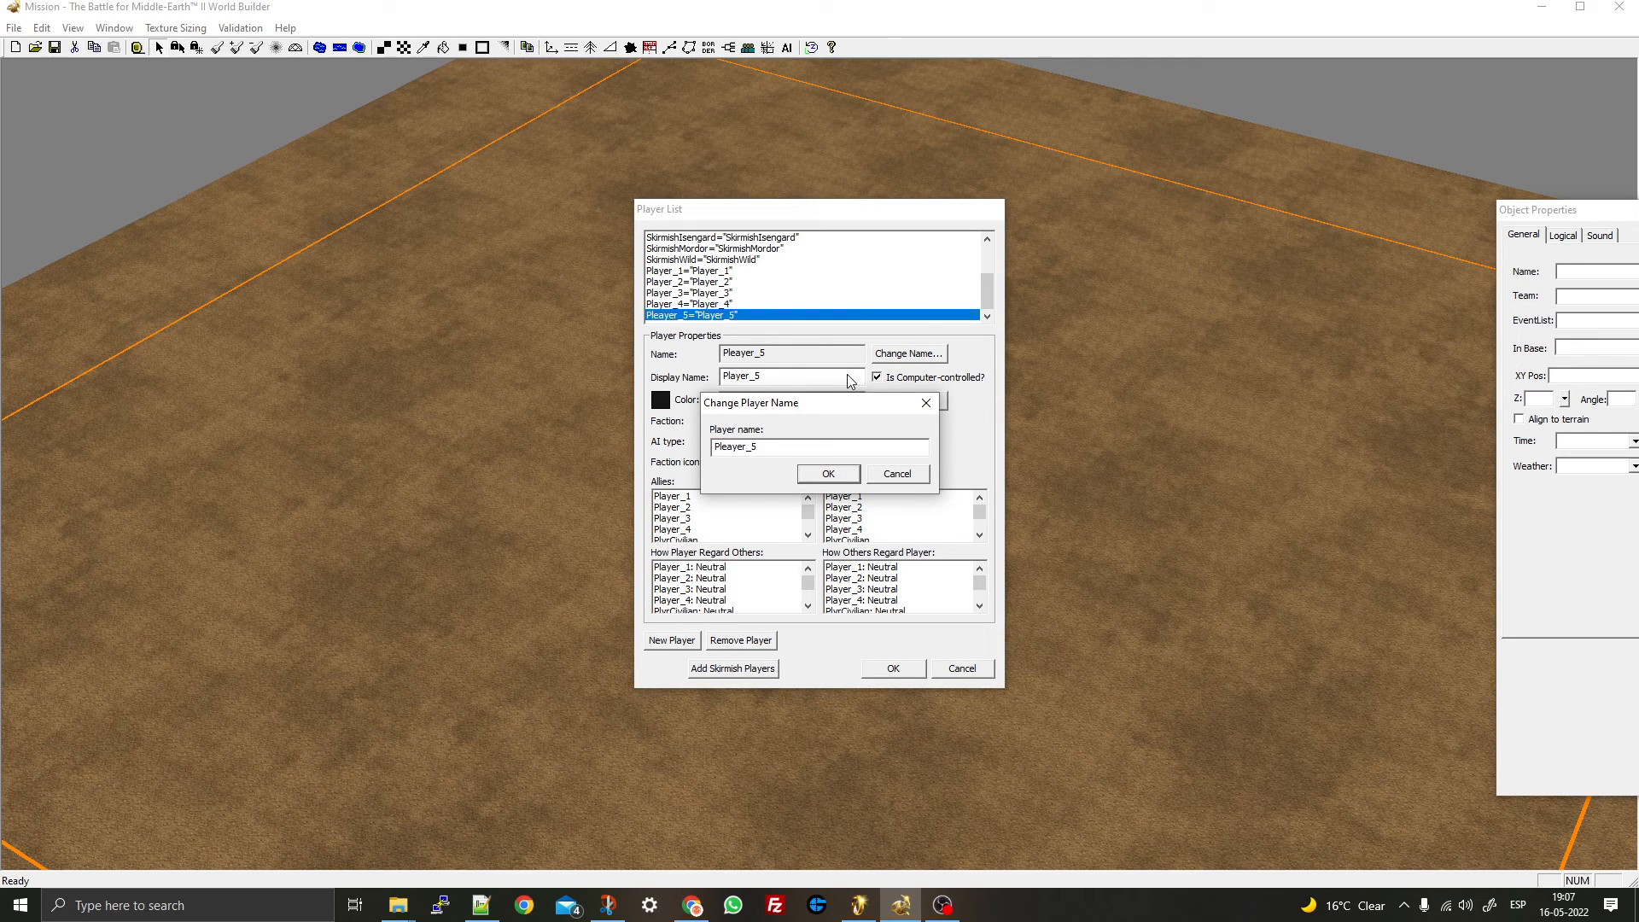
click(841, 476)
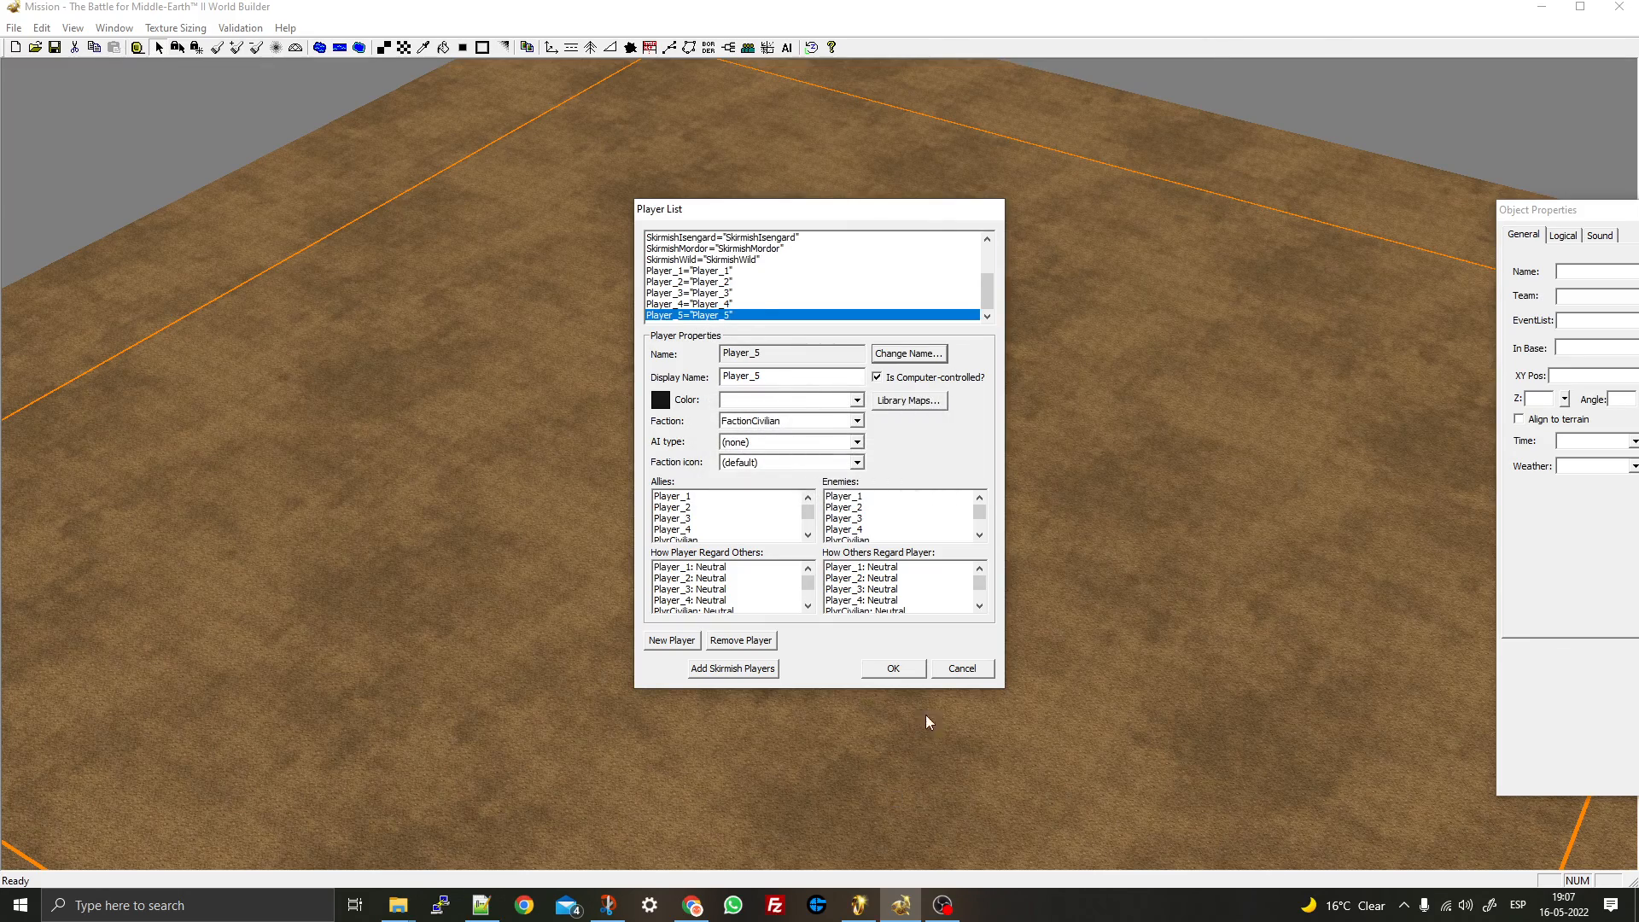
click(914, 675)
- Tilt the view and pick Player_1_Start as the waypoint name
scroll(680, 468, down, 5)
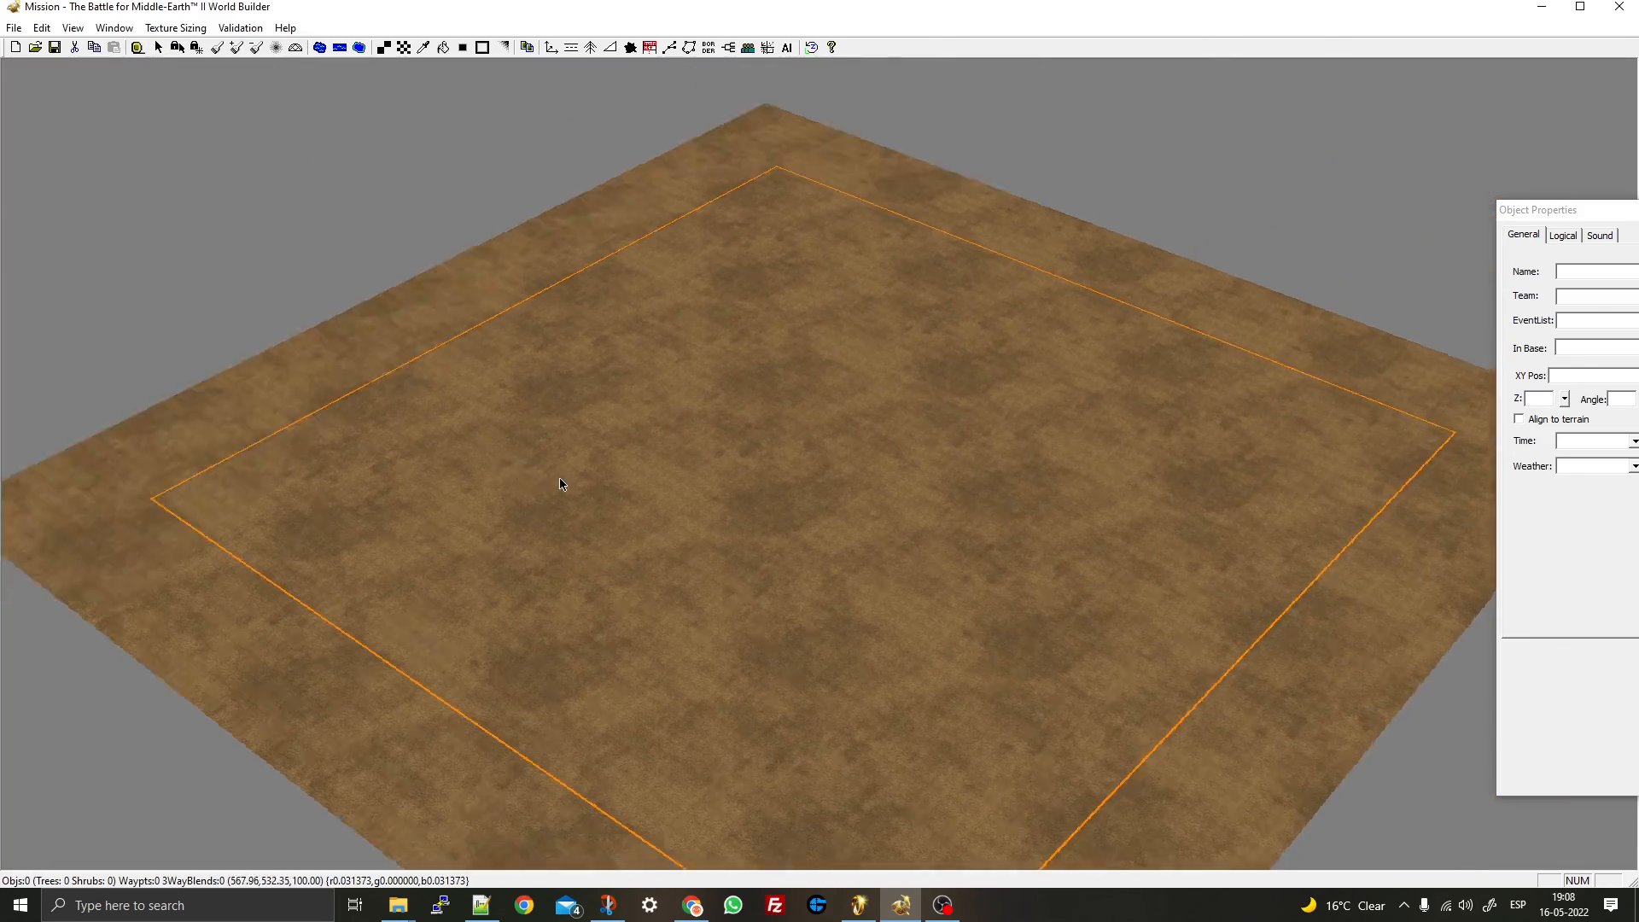
middle_drag(690, 483, 641, 547)
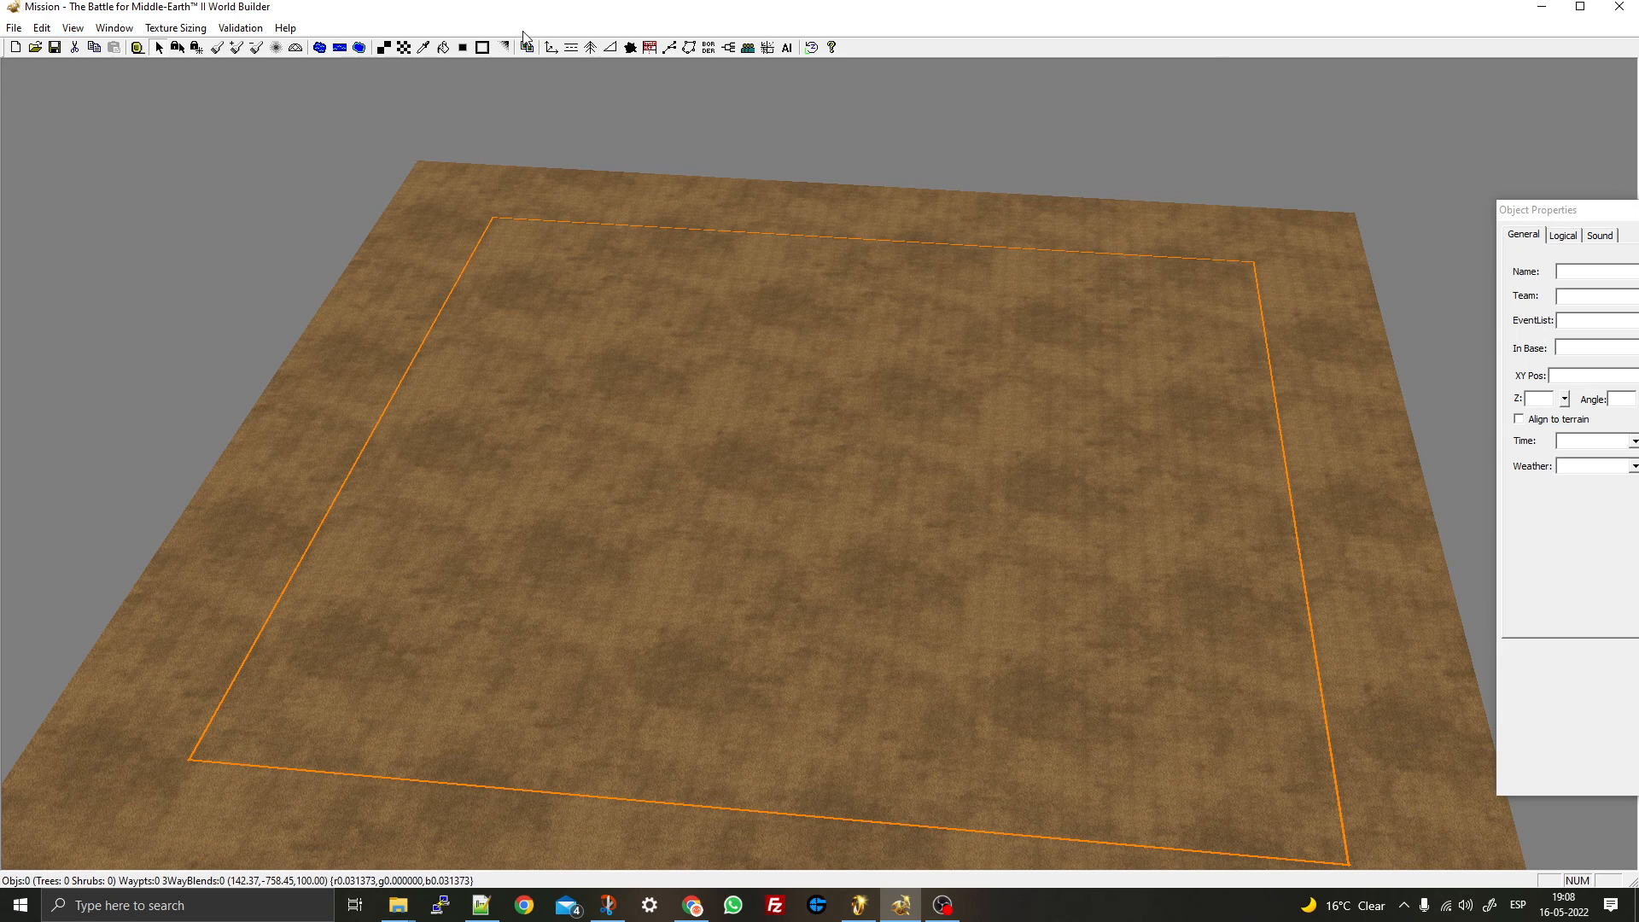
click(669, 48)
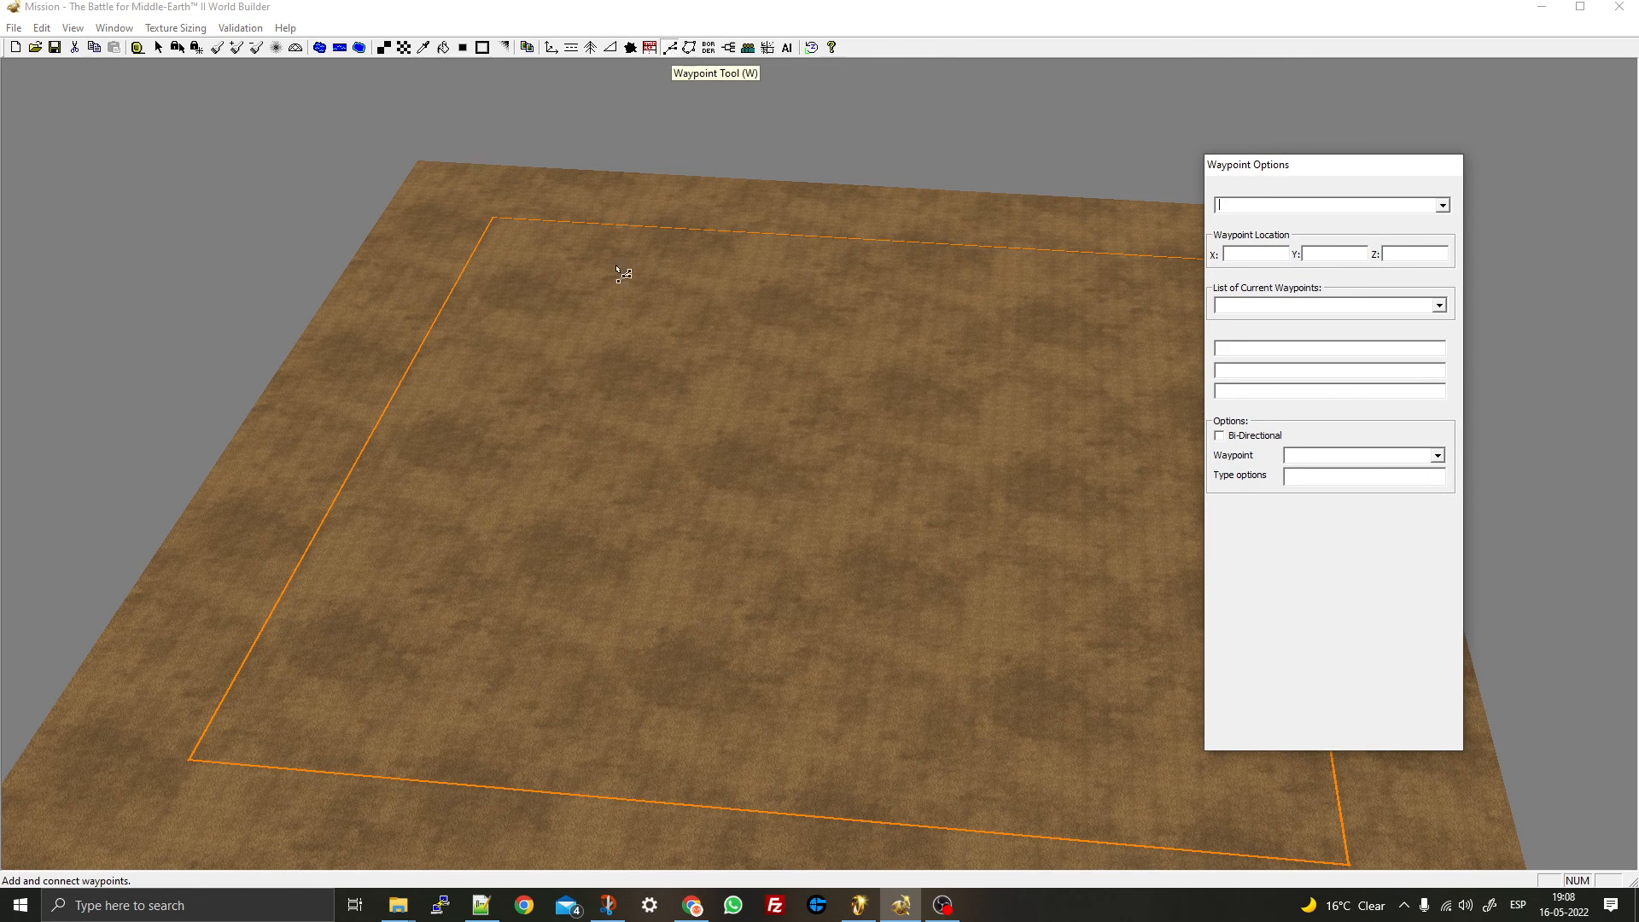
right_click(731, 140)
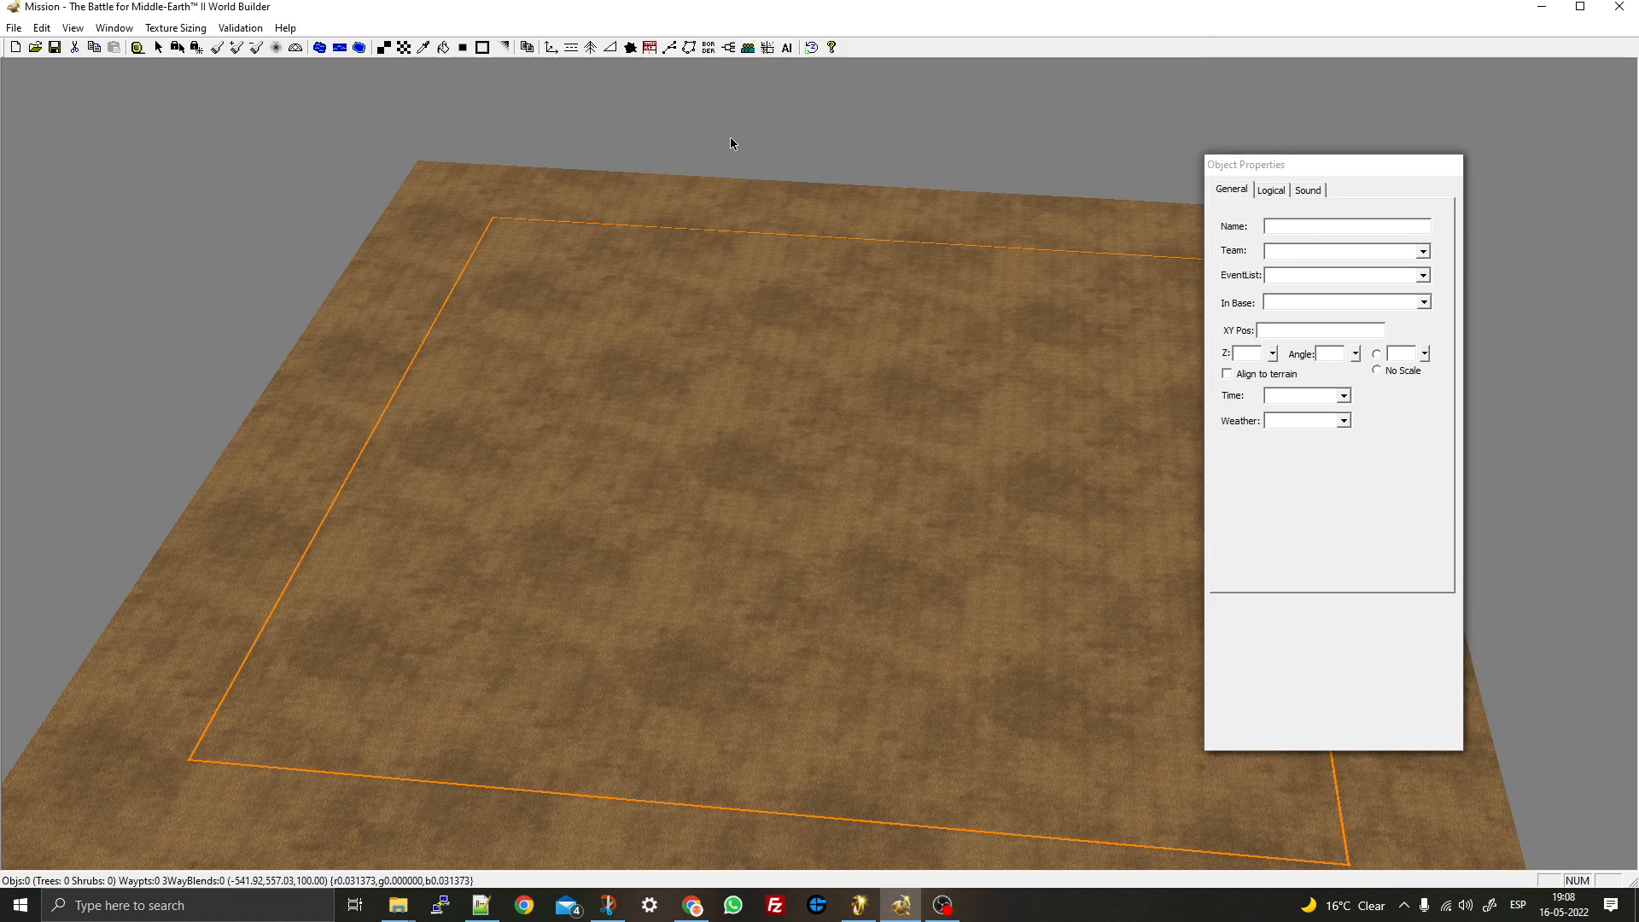
key(w)
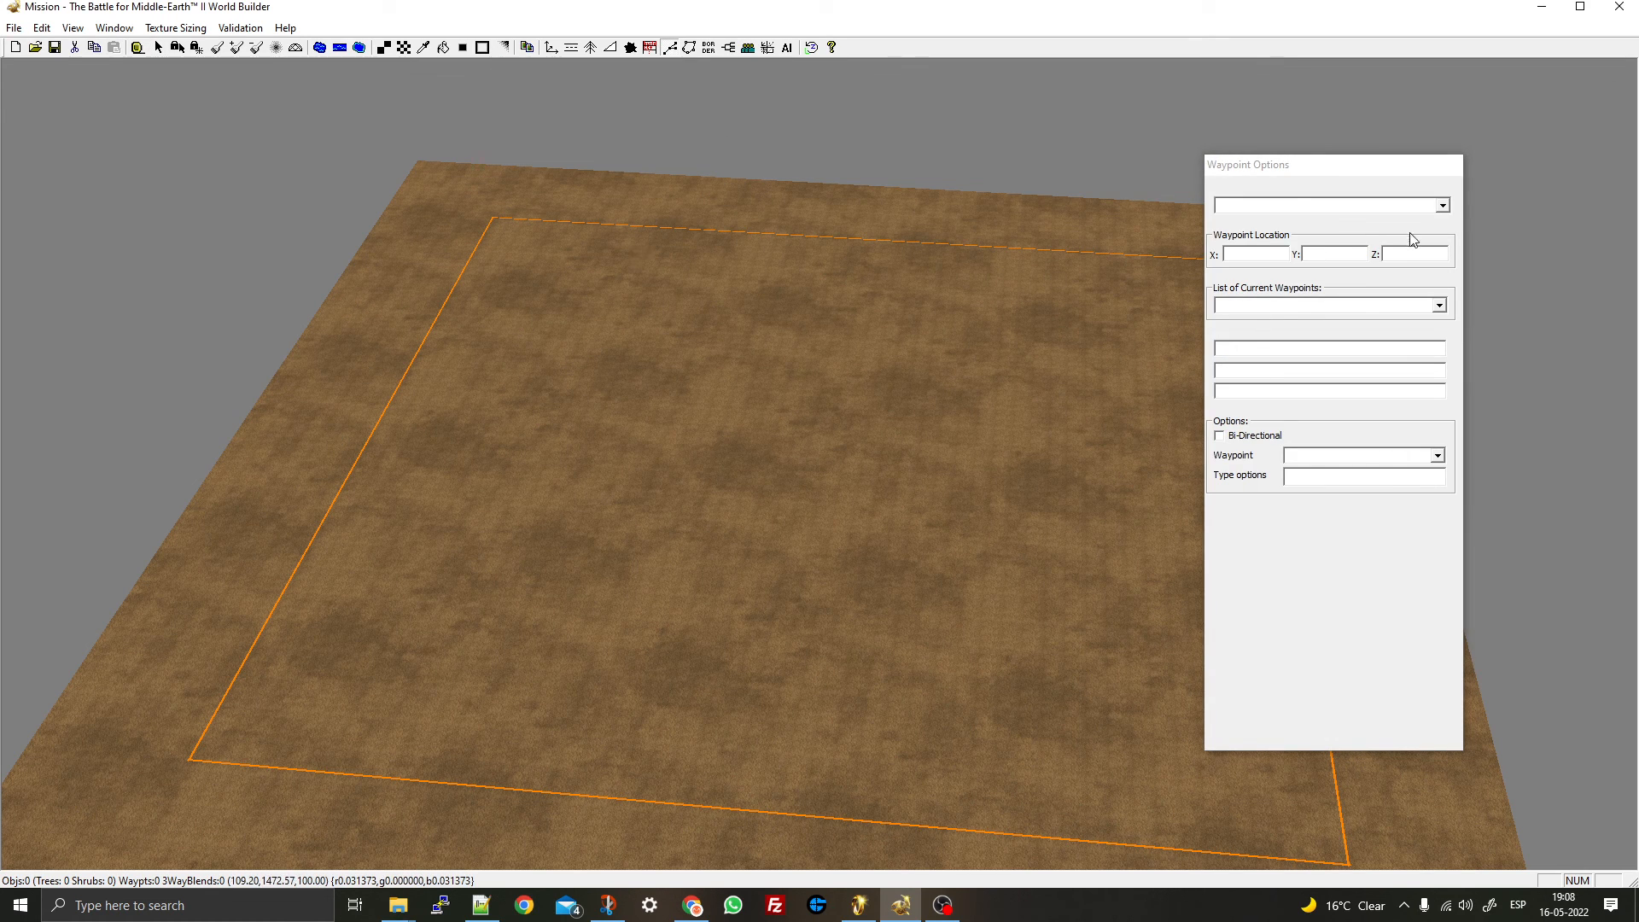
click(1442, 206)
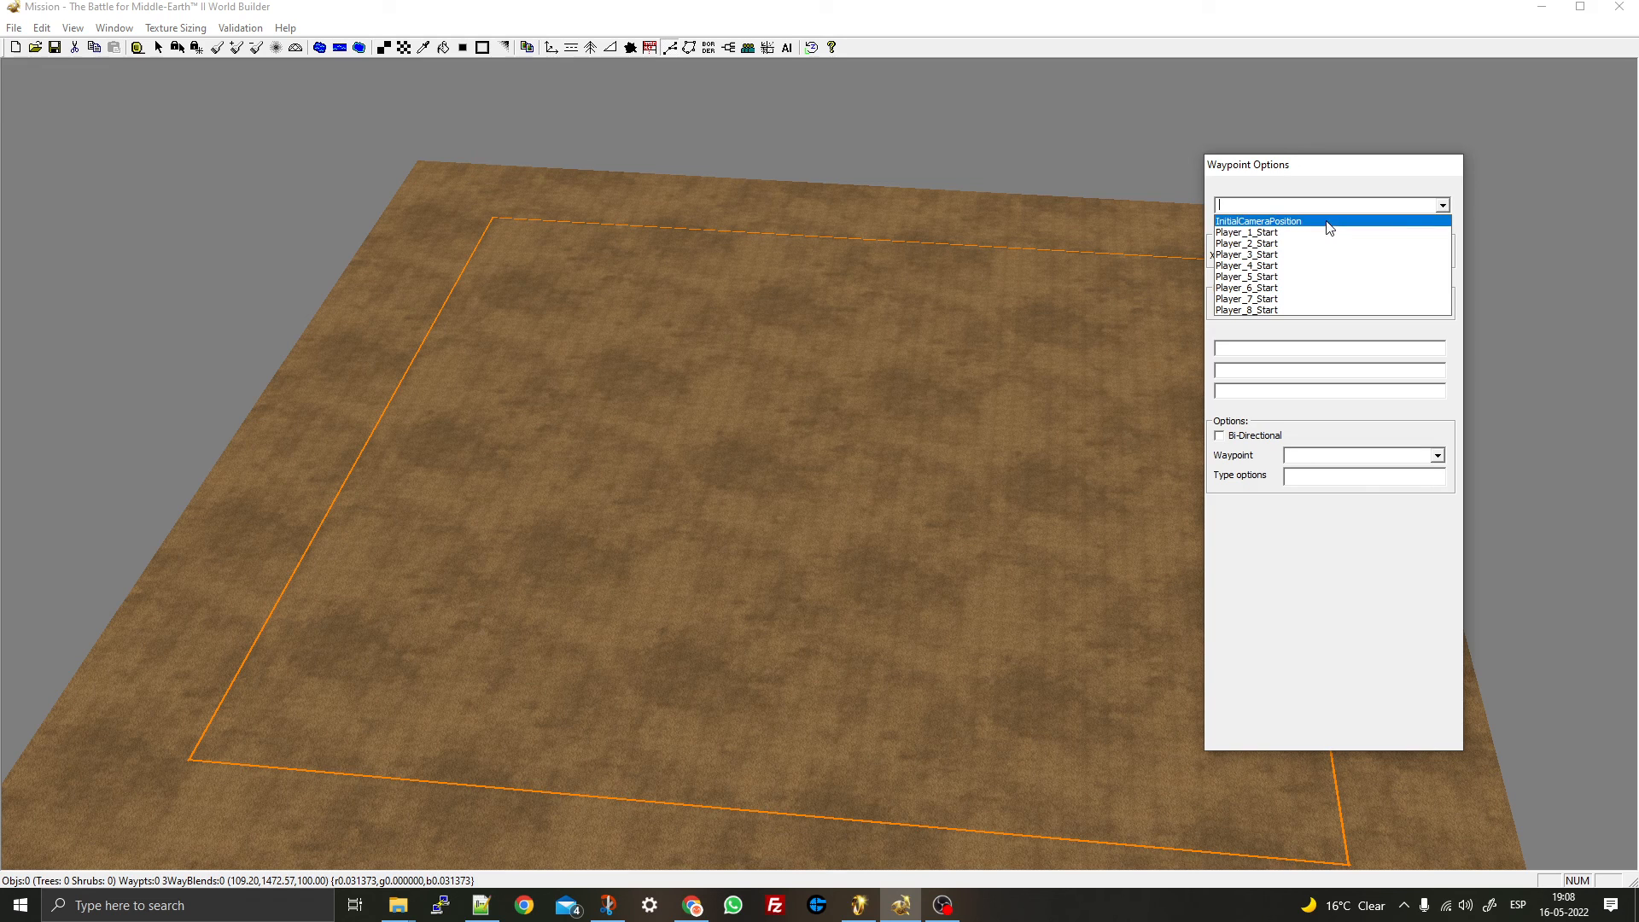
click(1443, 206)
click(1443, 206)
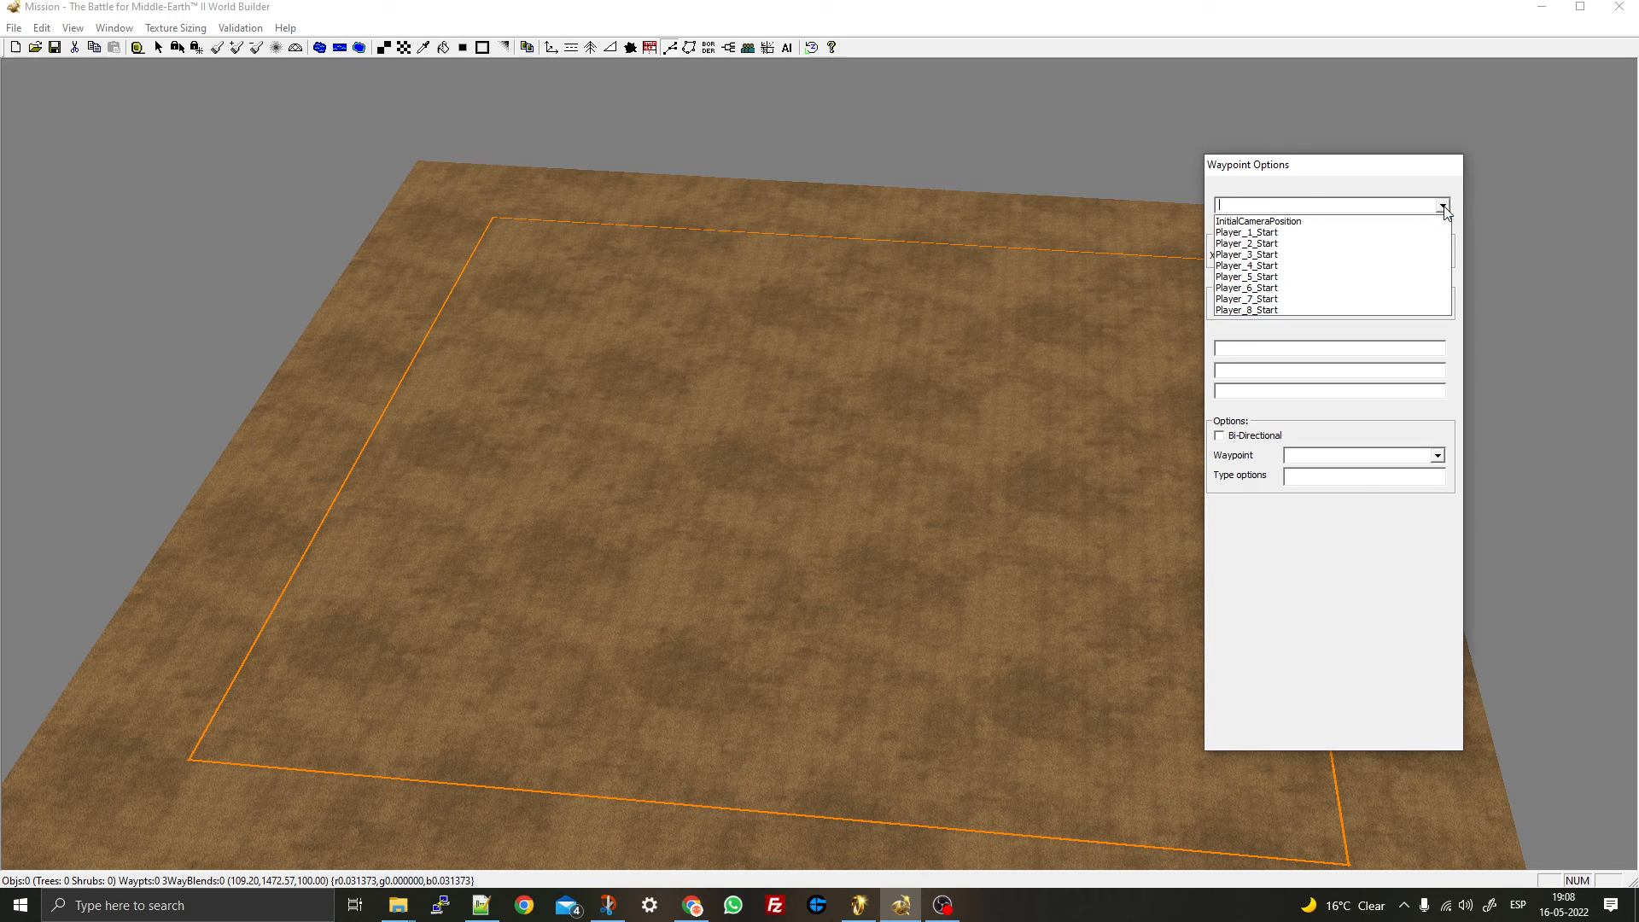
click(1337, 234)
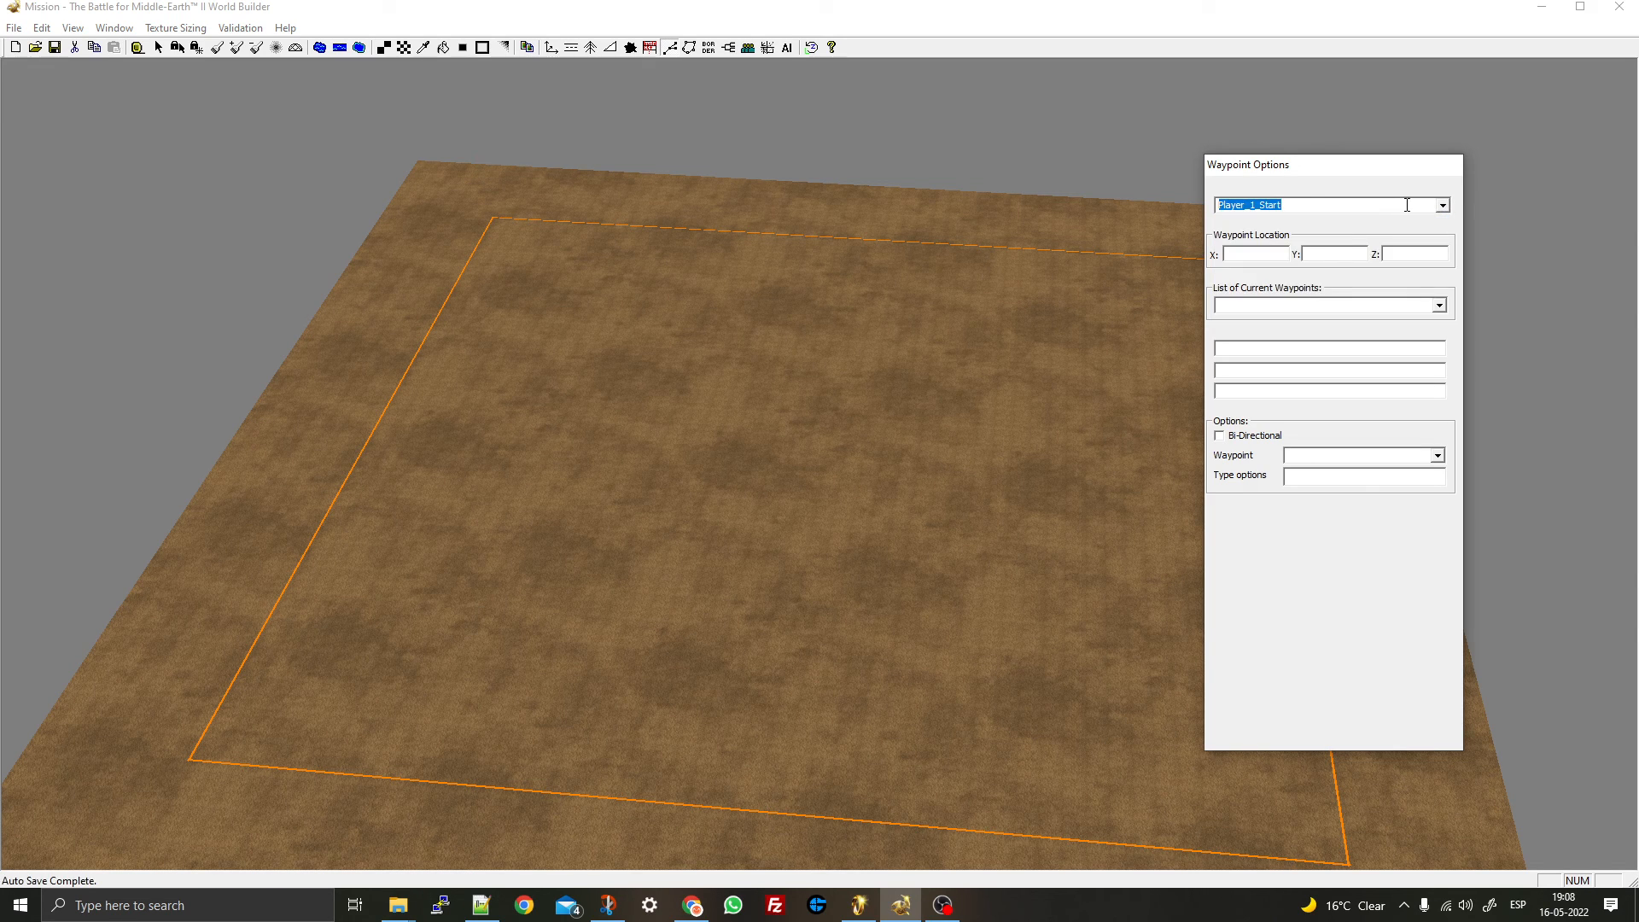
- Place a waypoint at X 348.65, Y 288.41 and name it Player_2_Start
click(567, 296)
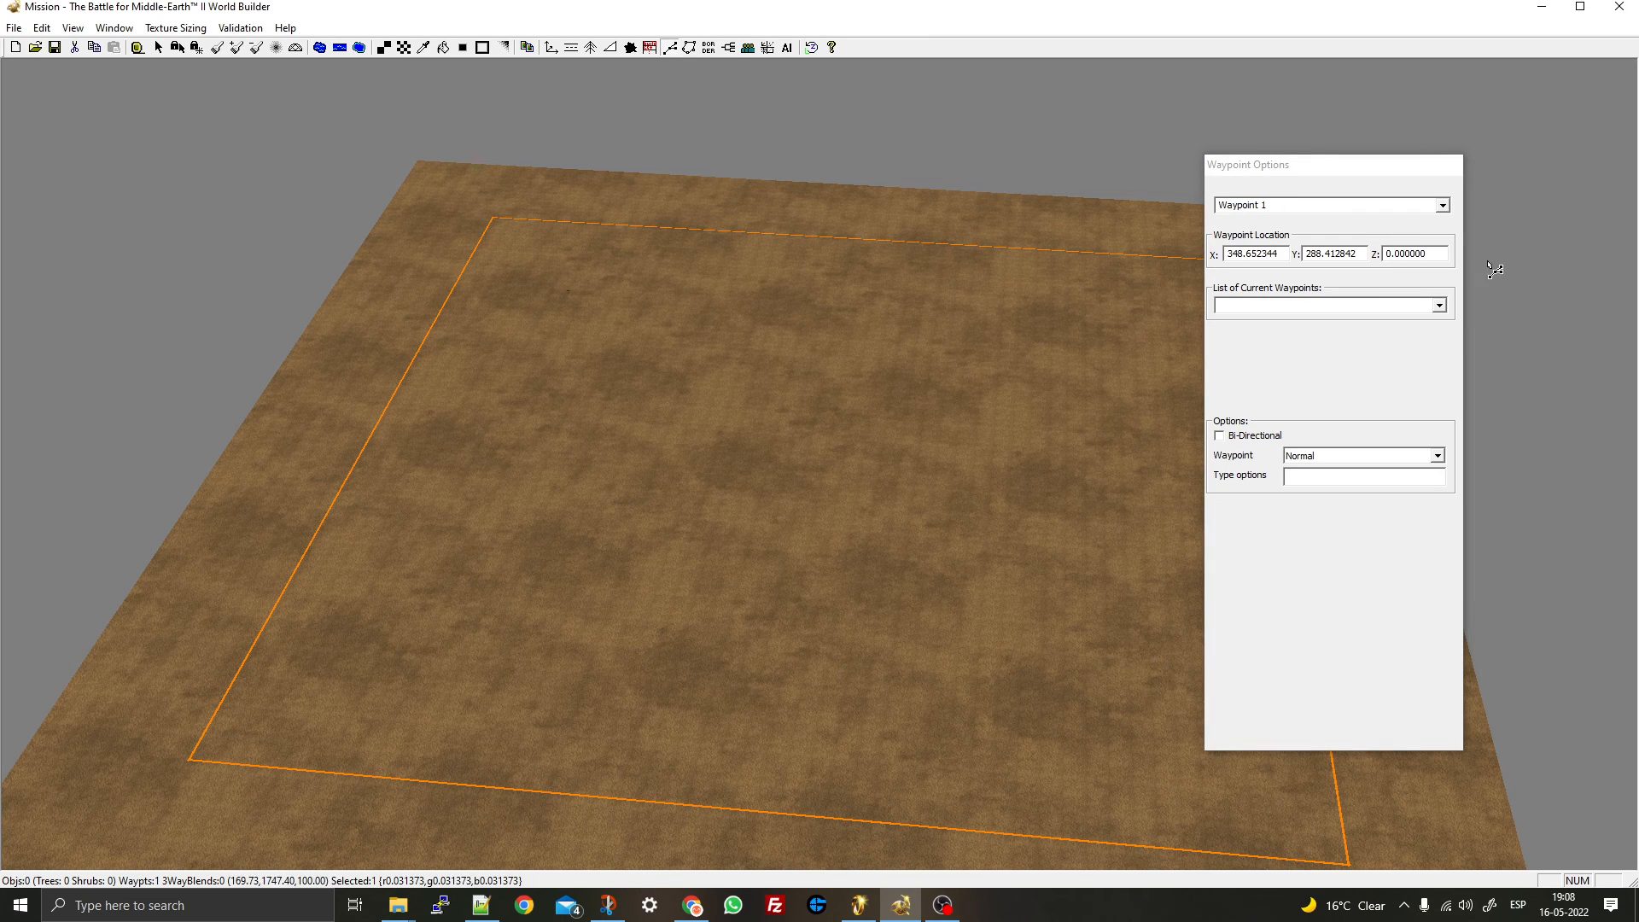
click(1443, 206)
click(1291, 248)
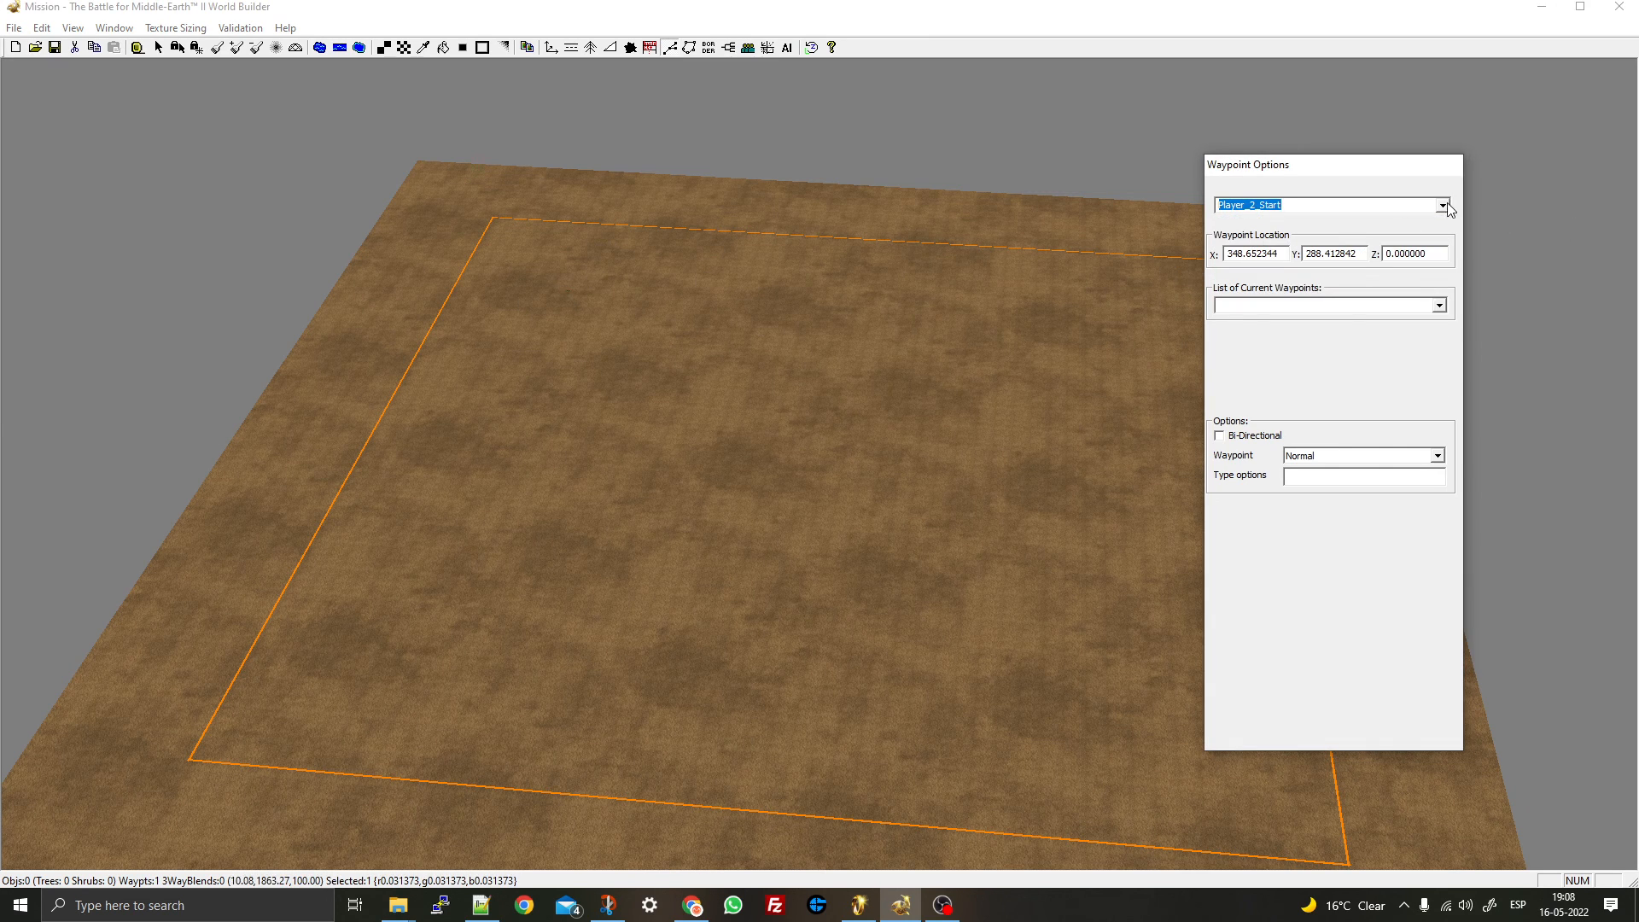
- Rename the first waypoint to Player_1_Start and deselect it
click(1443, 205)
click(1291, 234)
click(567, 242)
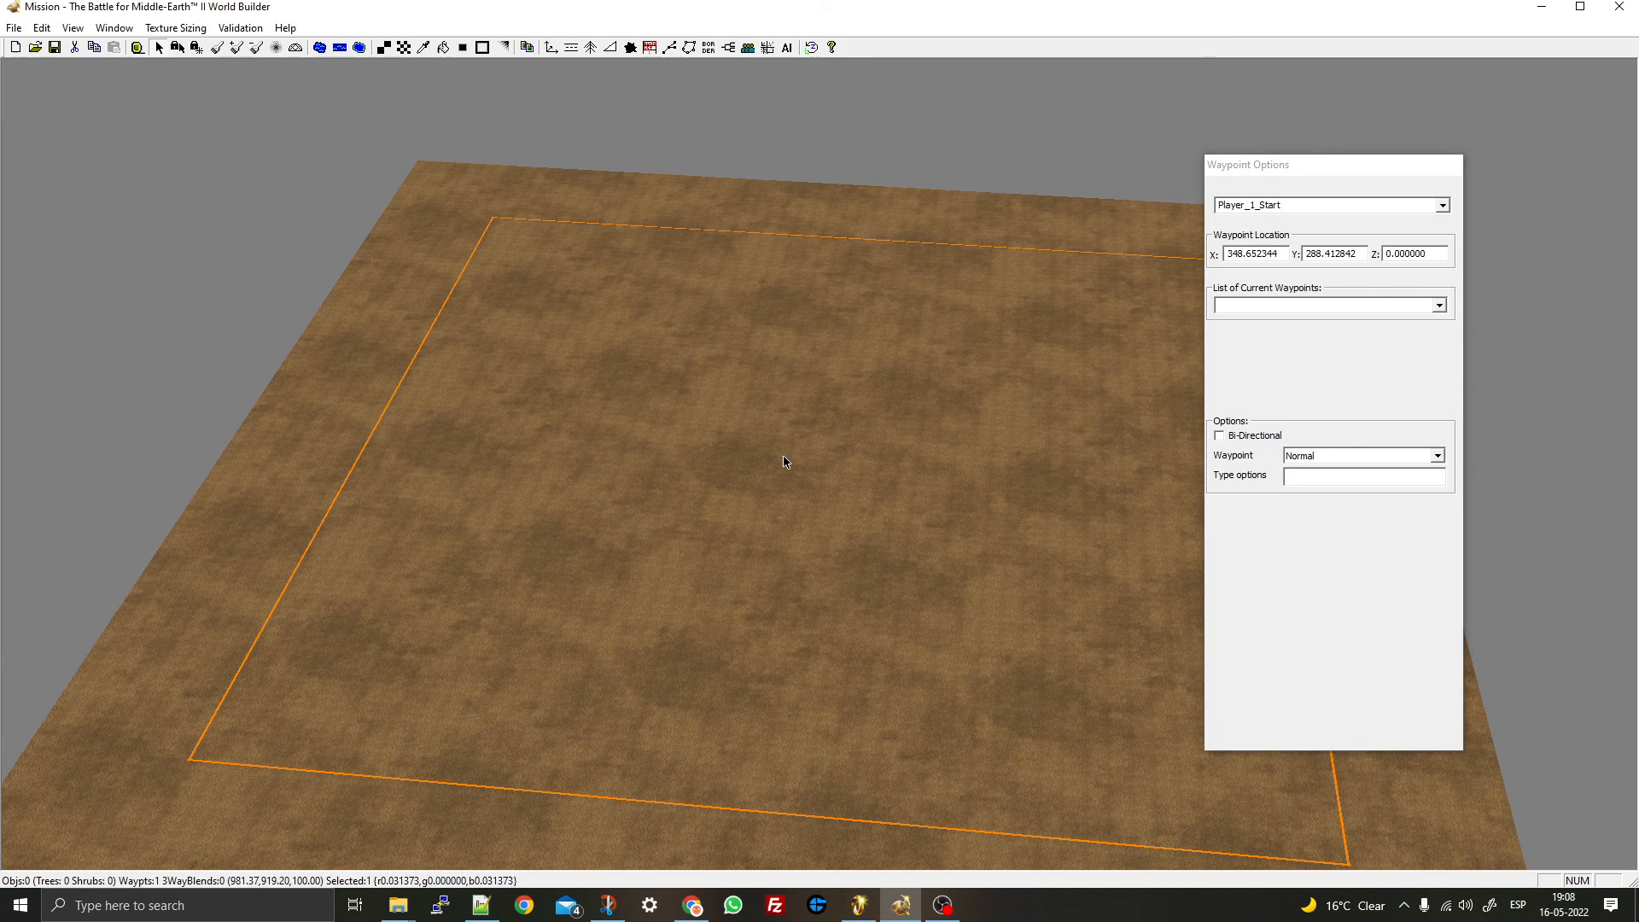
click(816, 420)
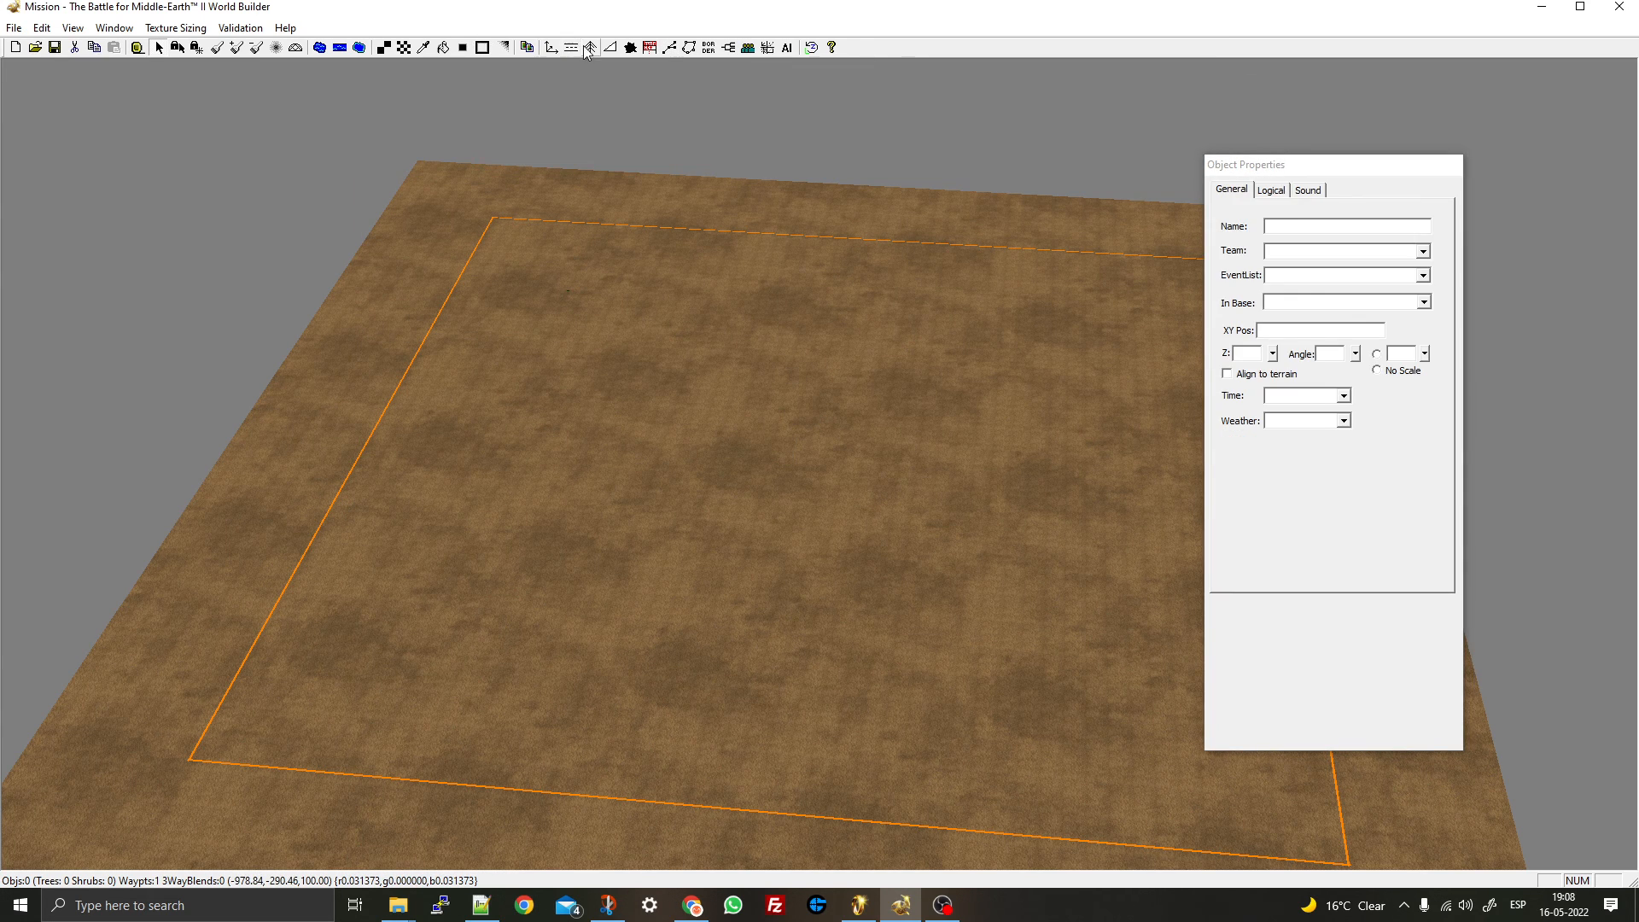
- Place a second waypoint near the lower-right of the map named Player_2_Start
click(670, 48)
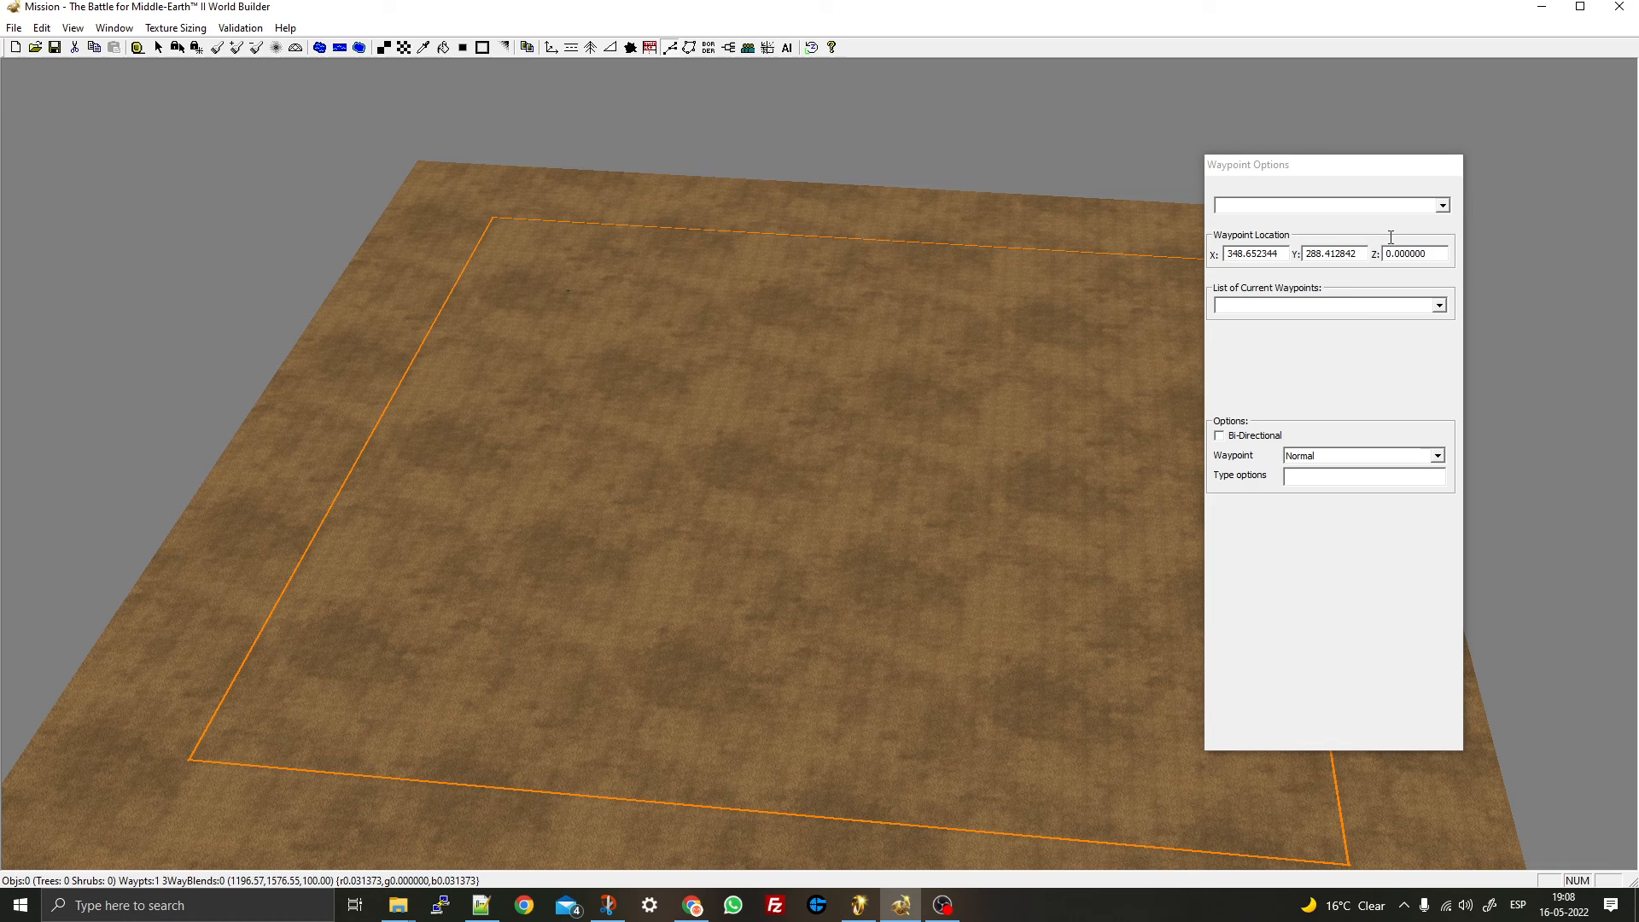
click(1444, 208)
click(1321, 242)
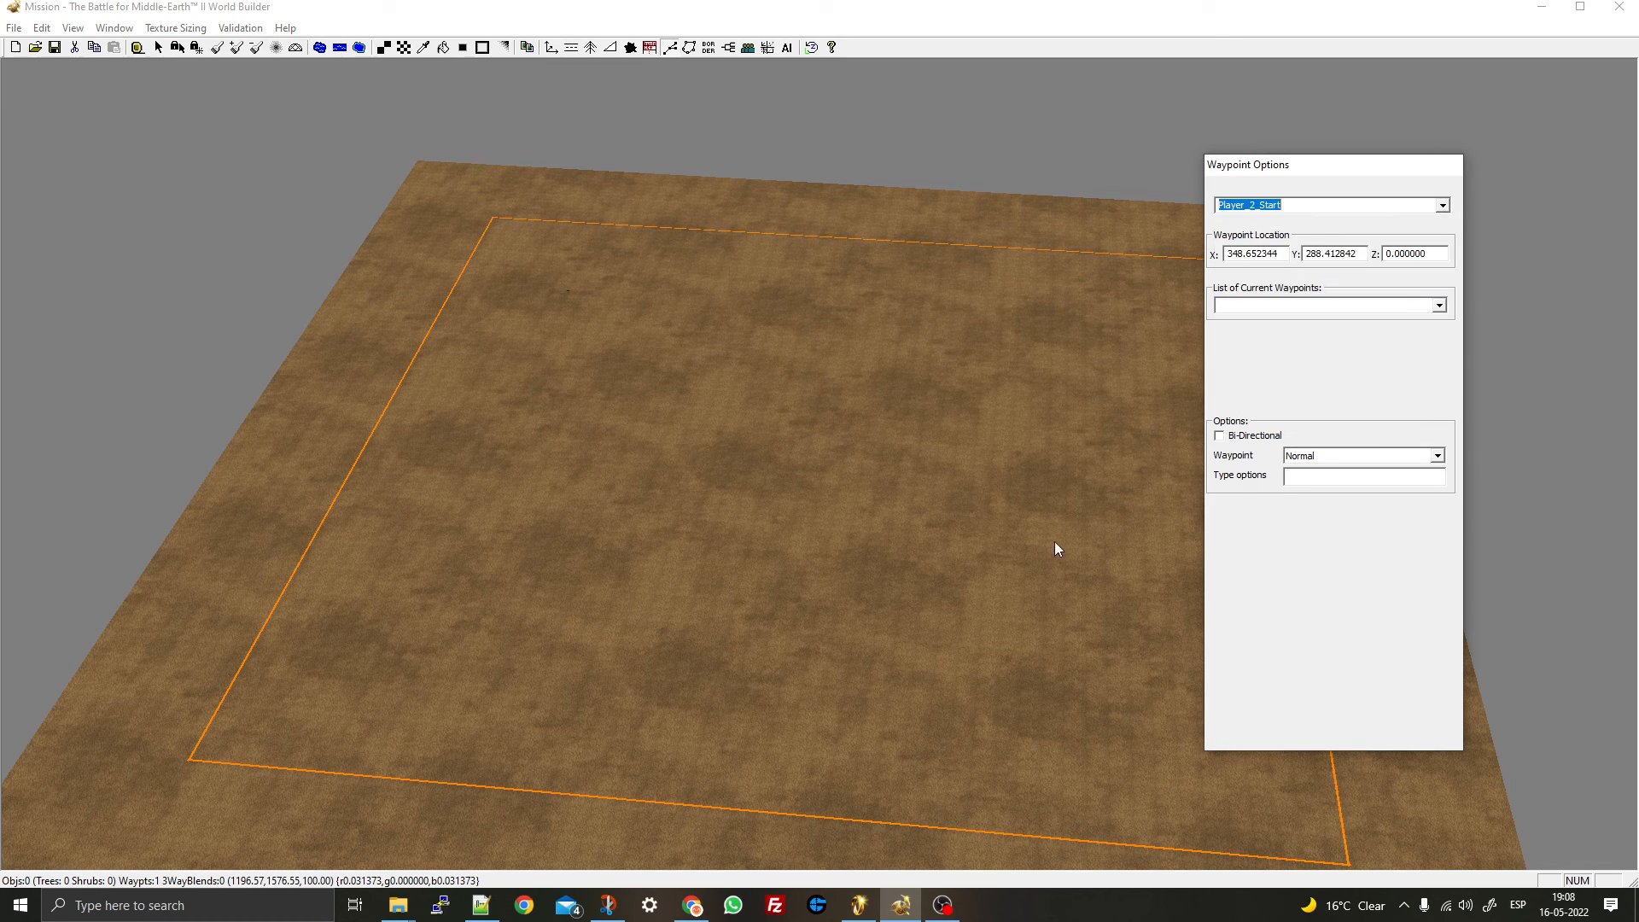
click(1105, 688)
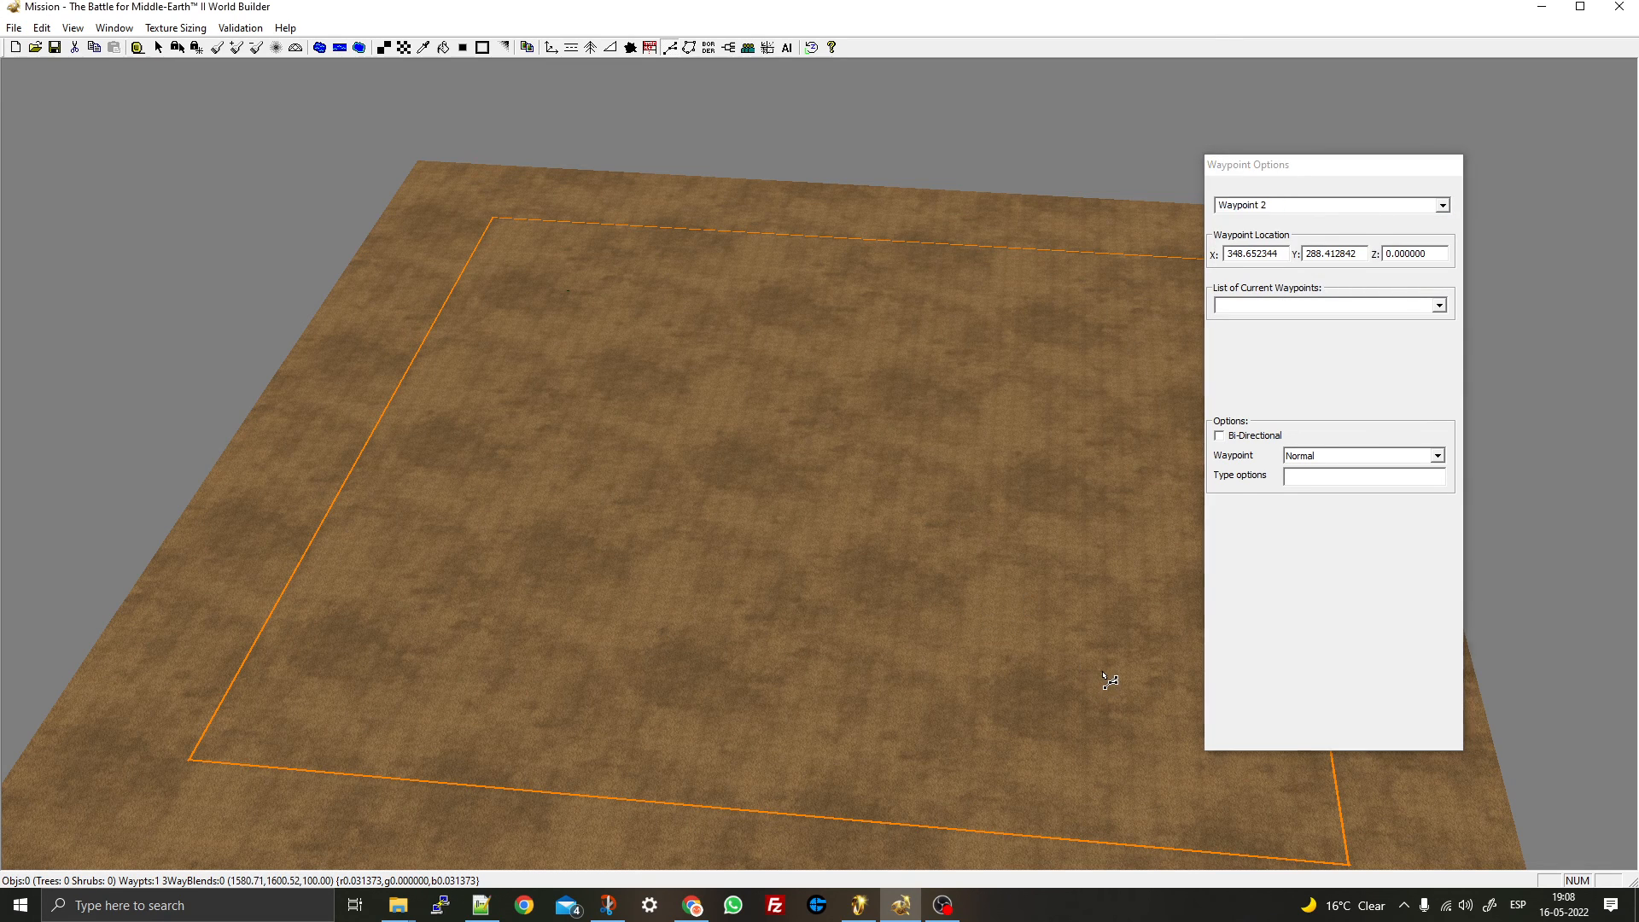
key(Escape)
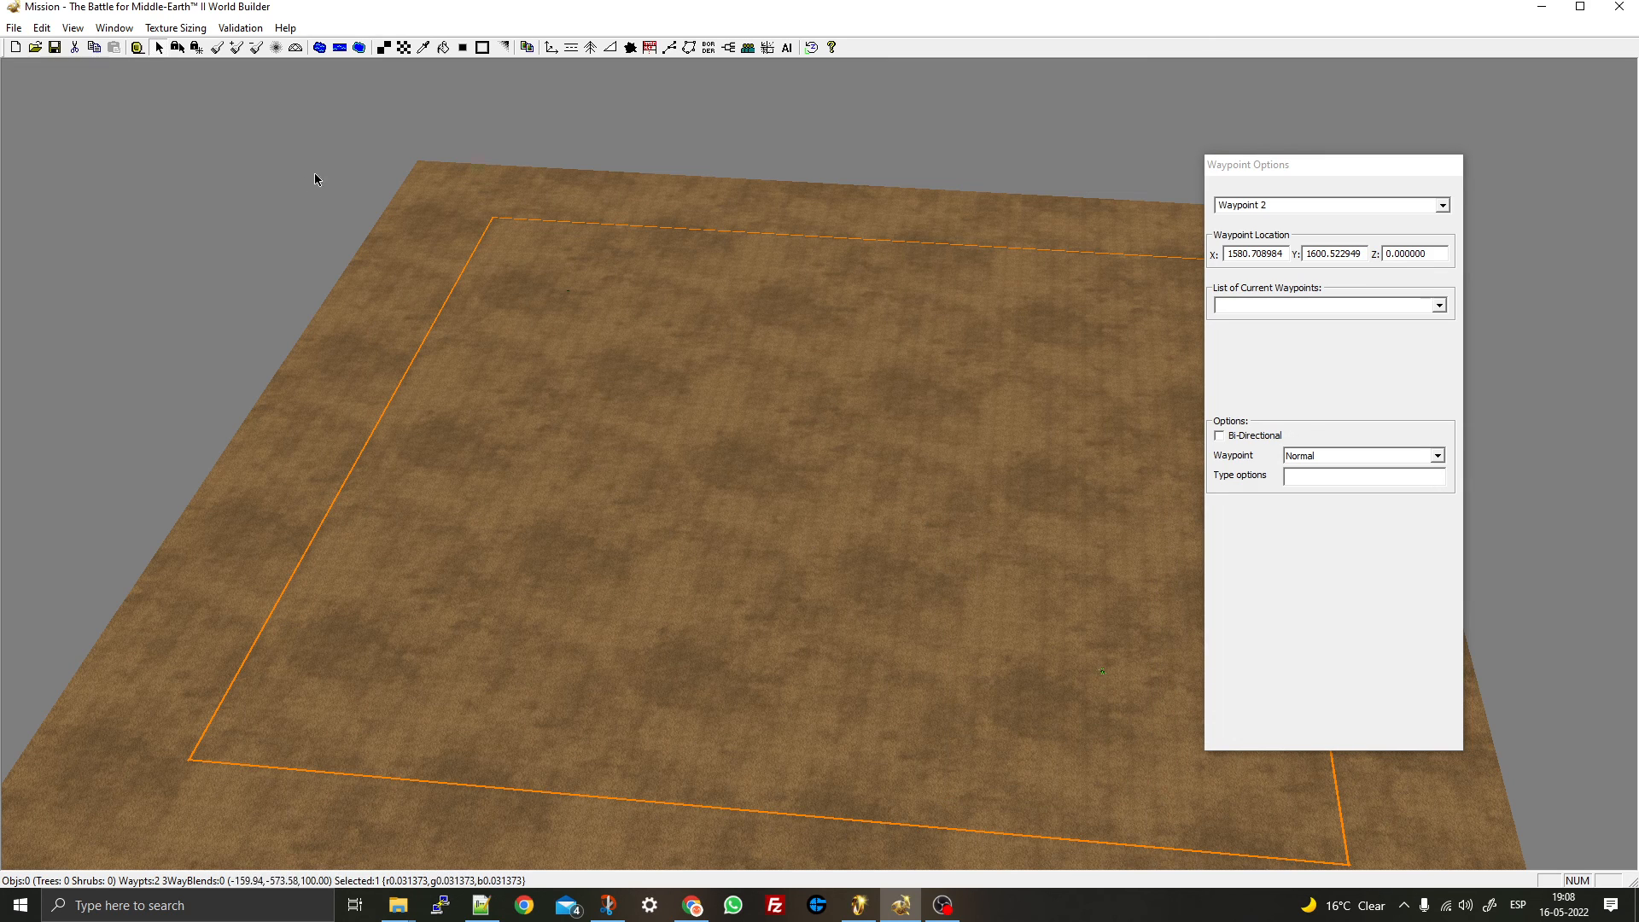
click(1443, 206)
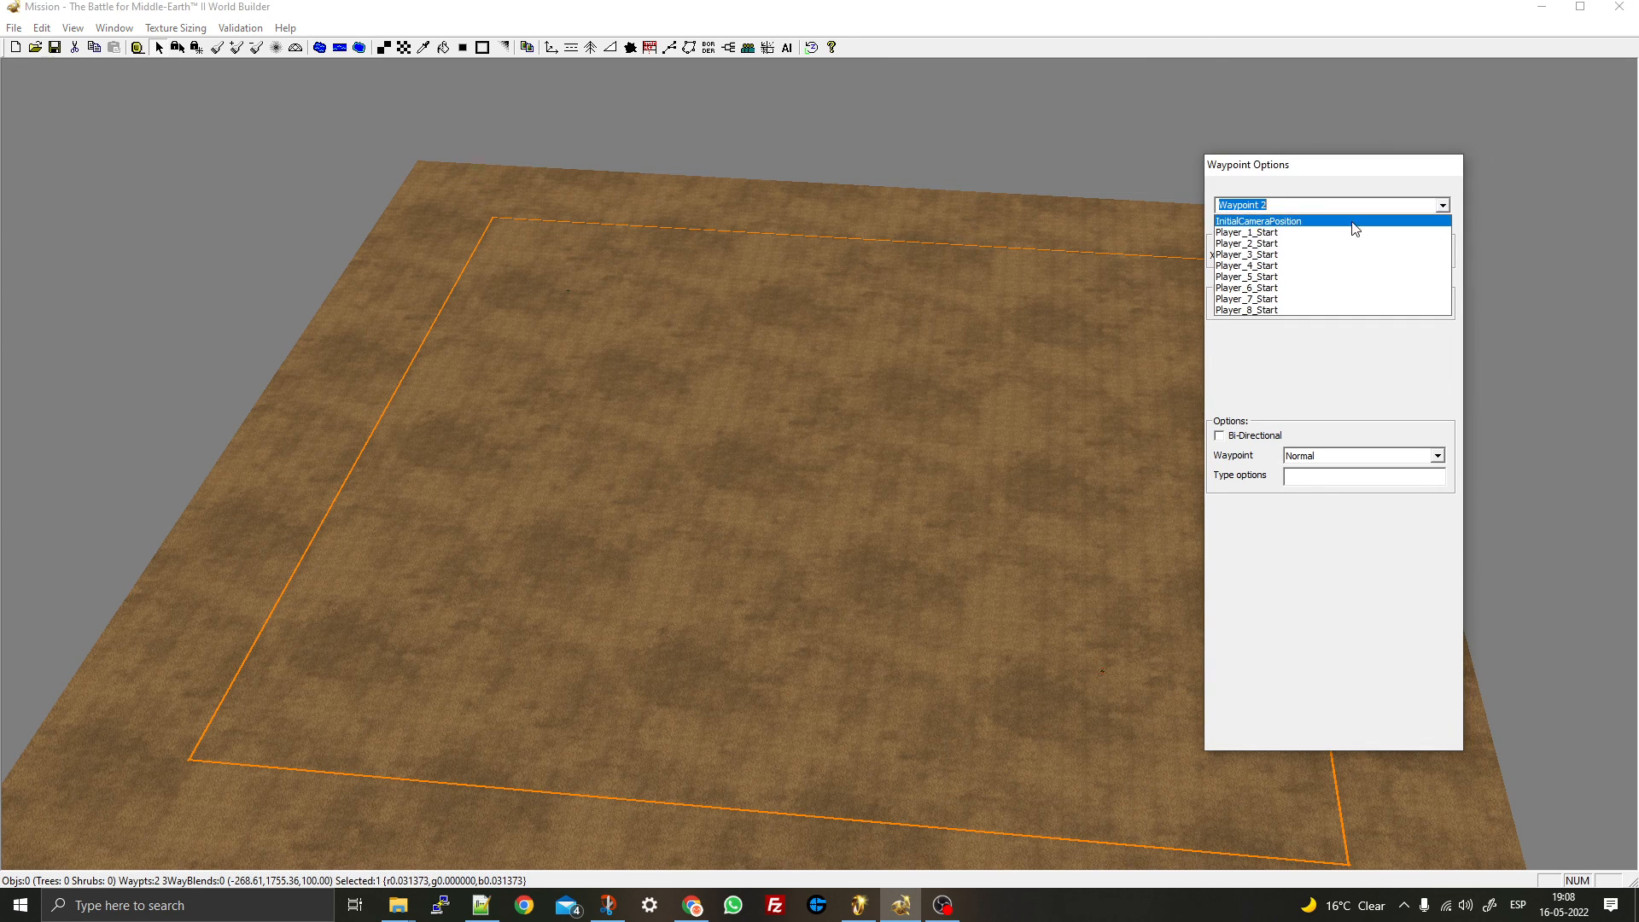
click(1314, 246)
click(1073, 376)
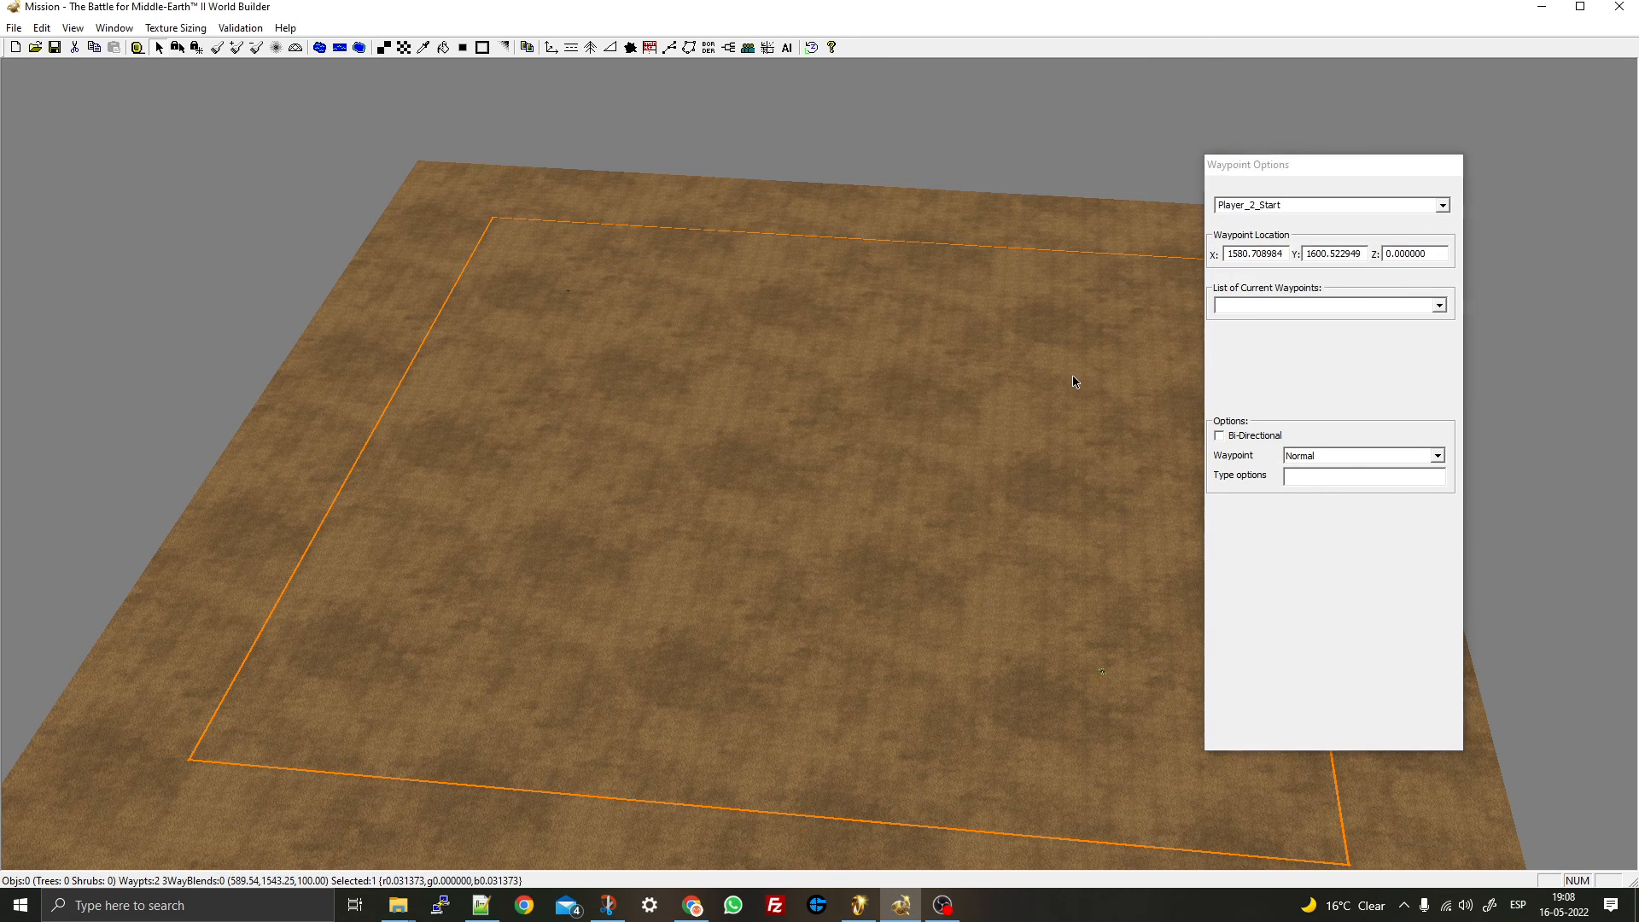
- Check both waypoint markers, then open the Save Map As window
drag(928, 647, 1156, 765)
drag(463, 195, 723, 415)
mouse_move(838, 301)
middle_down()
mouse_move(729, 440)
mouse_move(845, 424)
mouse_move(811, 443)
mouse_move(834, 436)
middle_up()
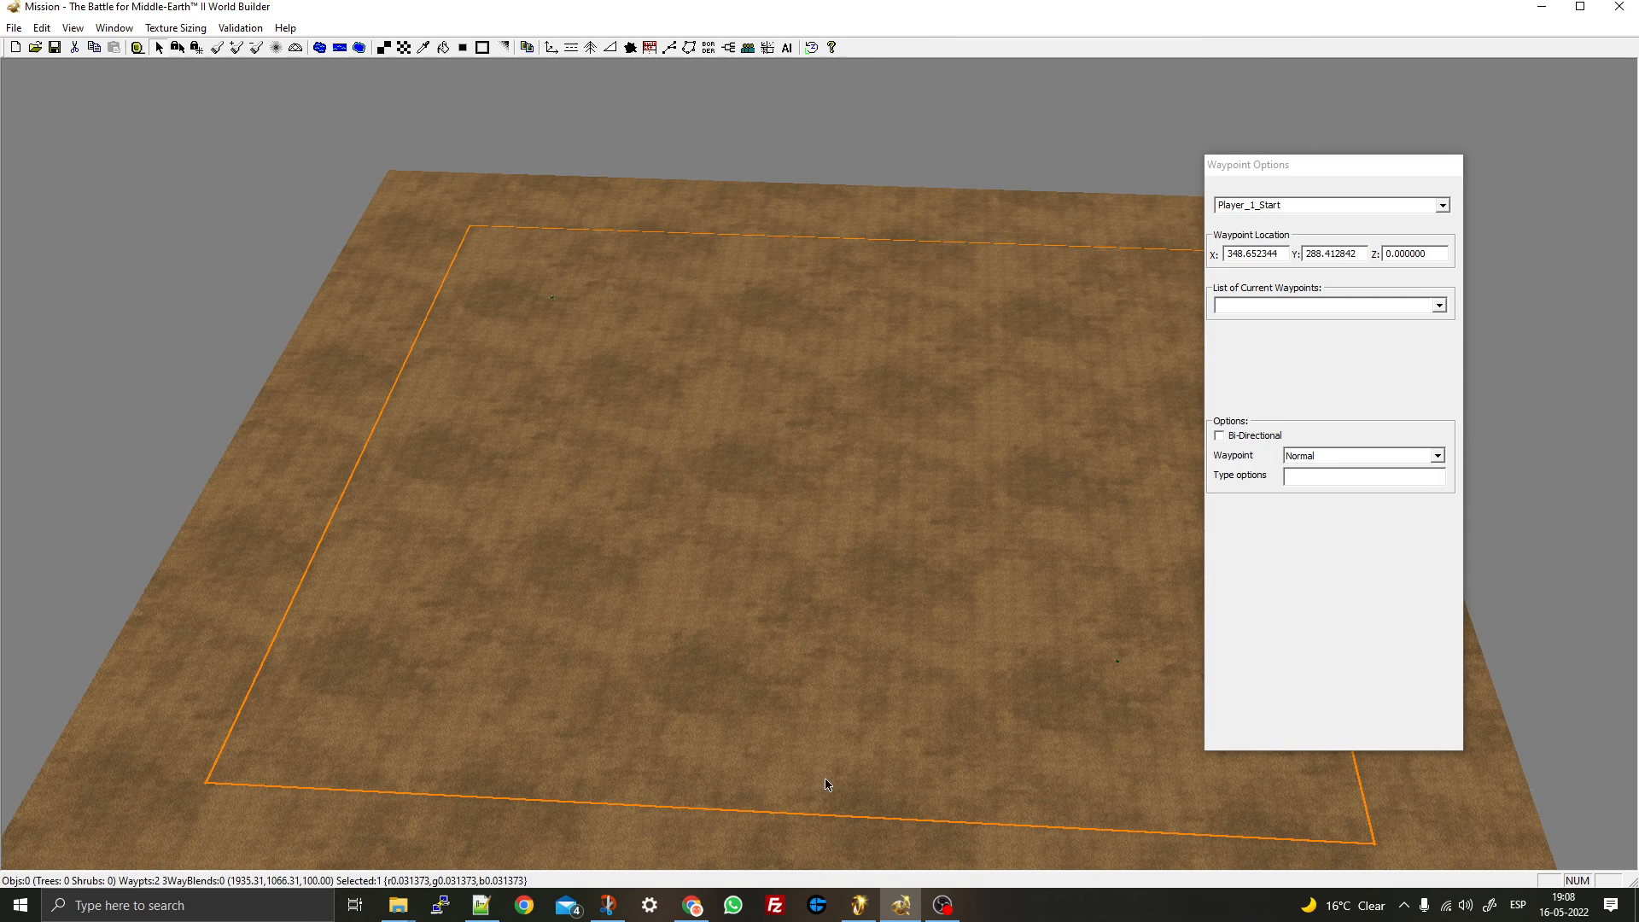
click(834, 469)
click(54, 49)
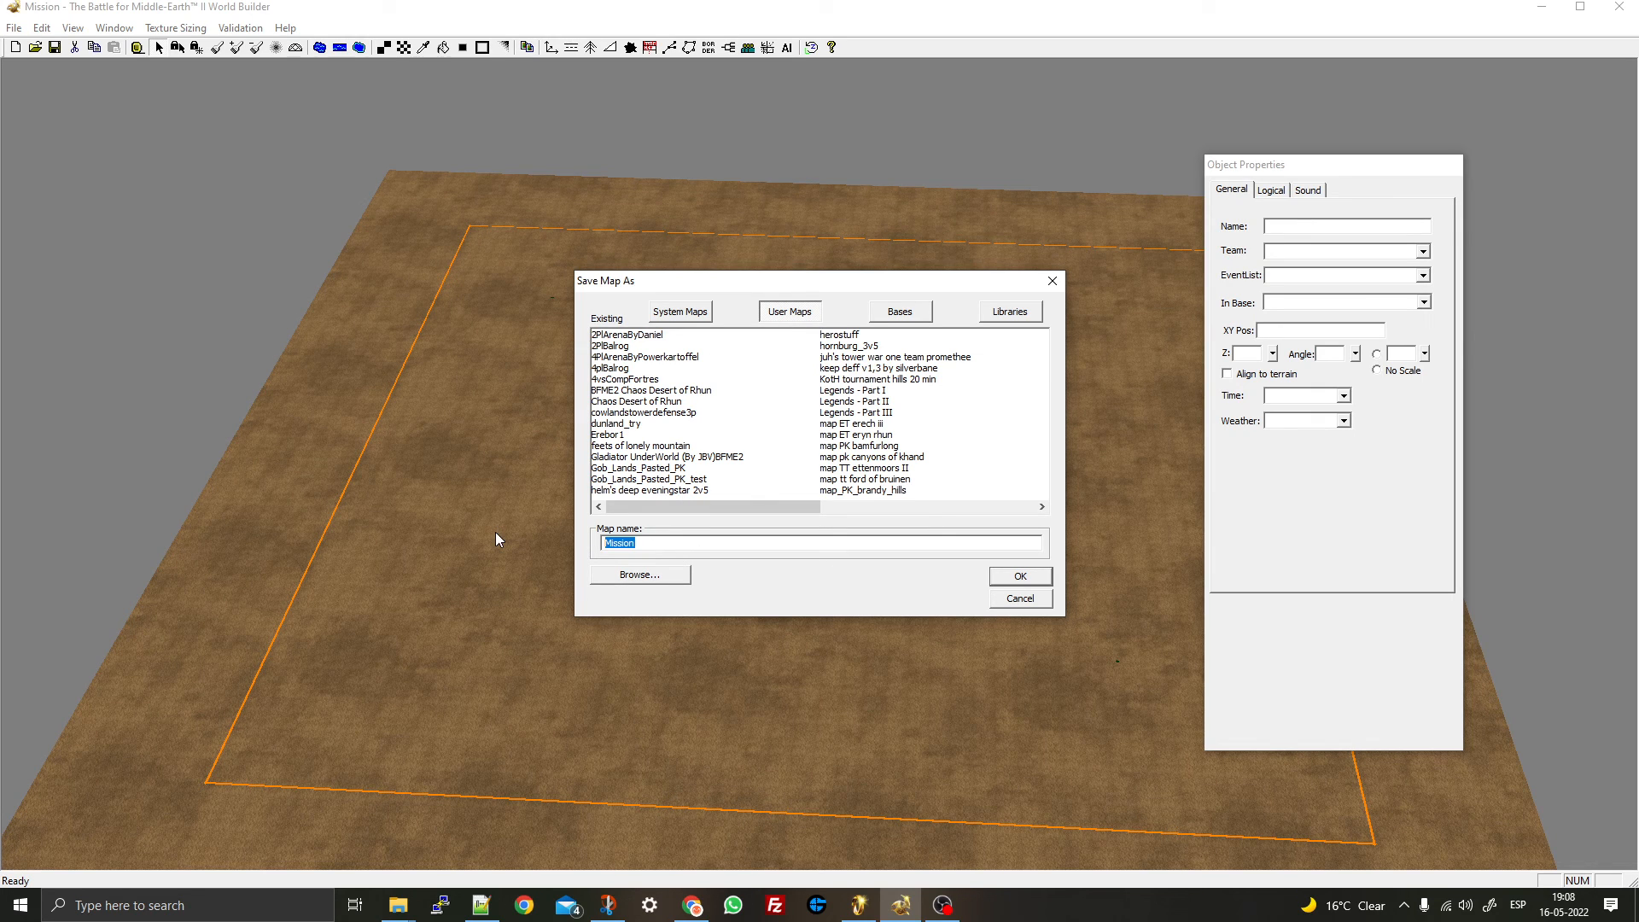
- Save the map under the name Test, then zoom out and pan the view
text(Test_5684738)
click(1021, 578)
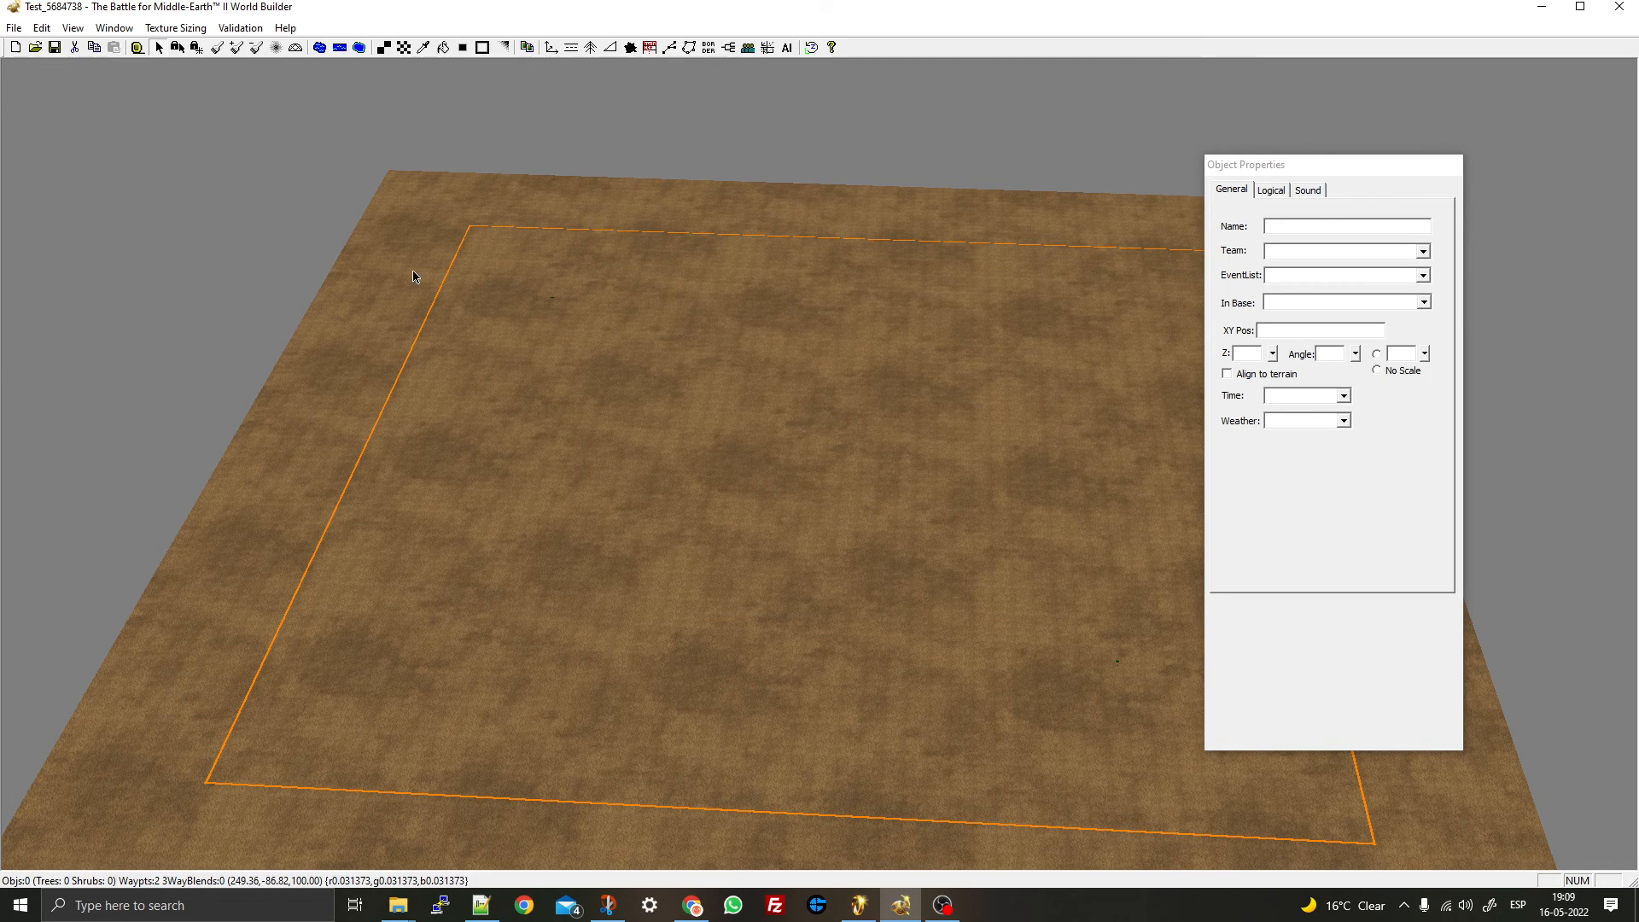
scroll(413, 273, down, 1)
right_drag(888, 507, 820, 495)
- Start a Solo Play skirmish on the Test map
click(877, 910)
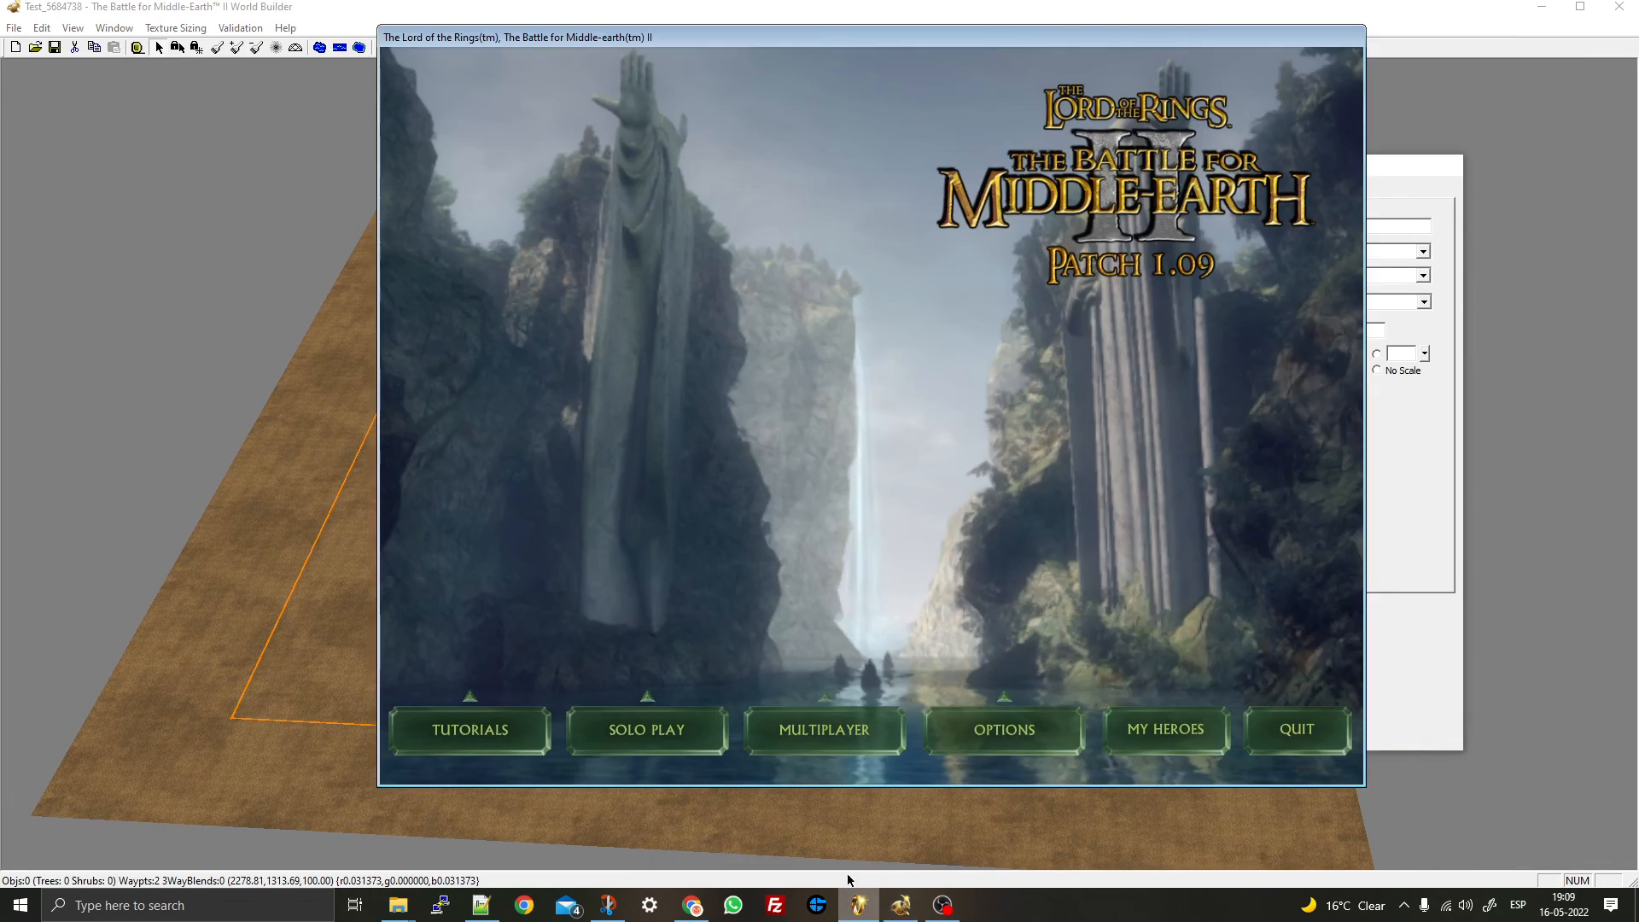
click(647, 729)
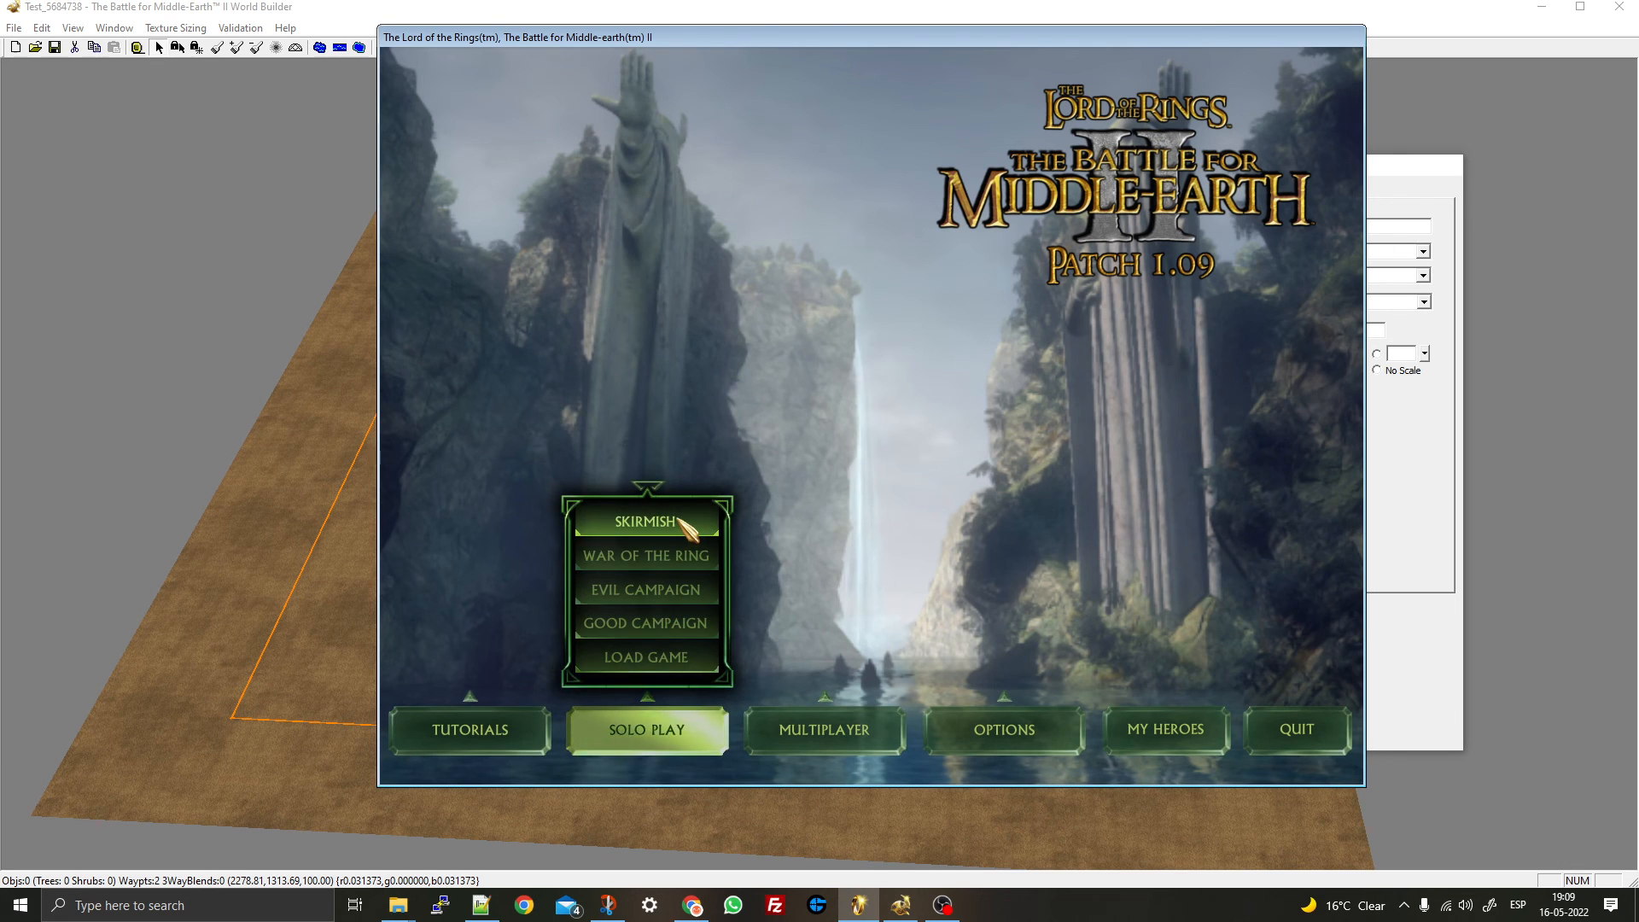
click(647, 522)
click(537, 292)
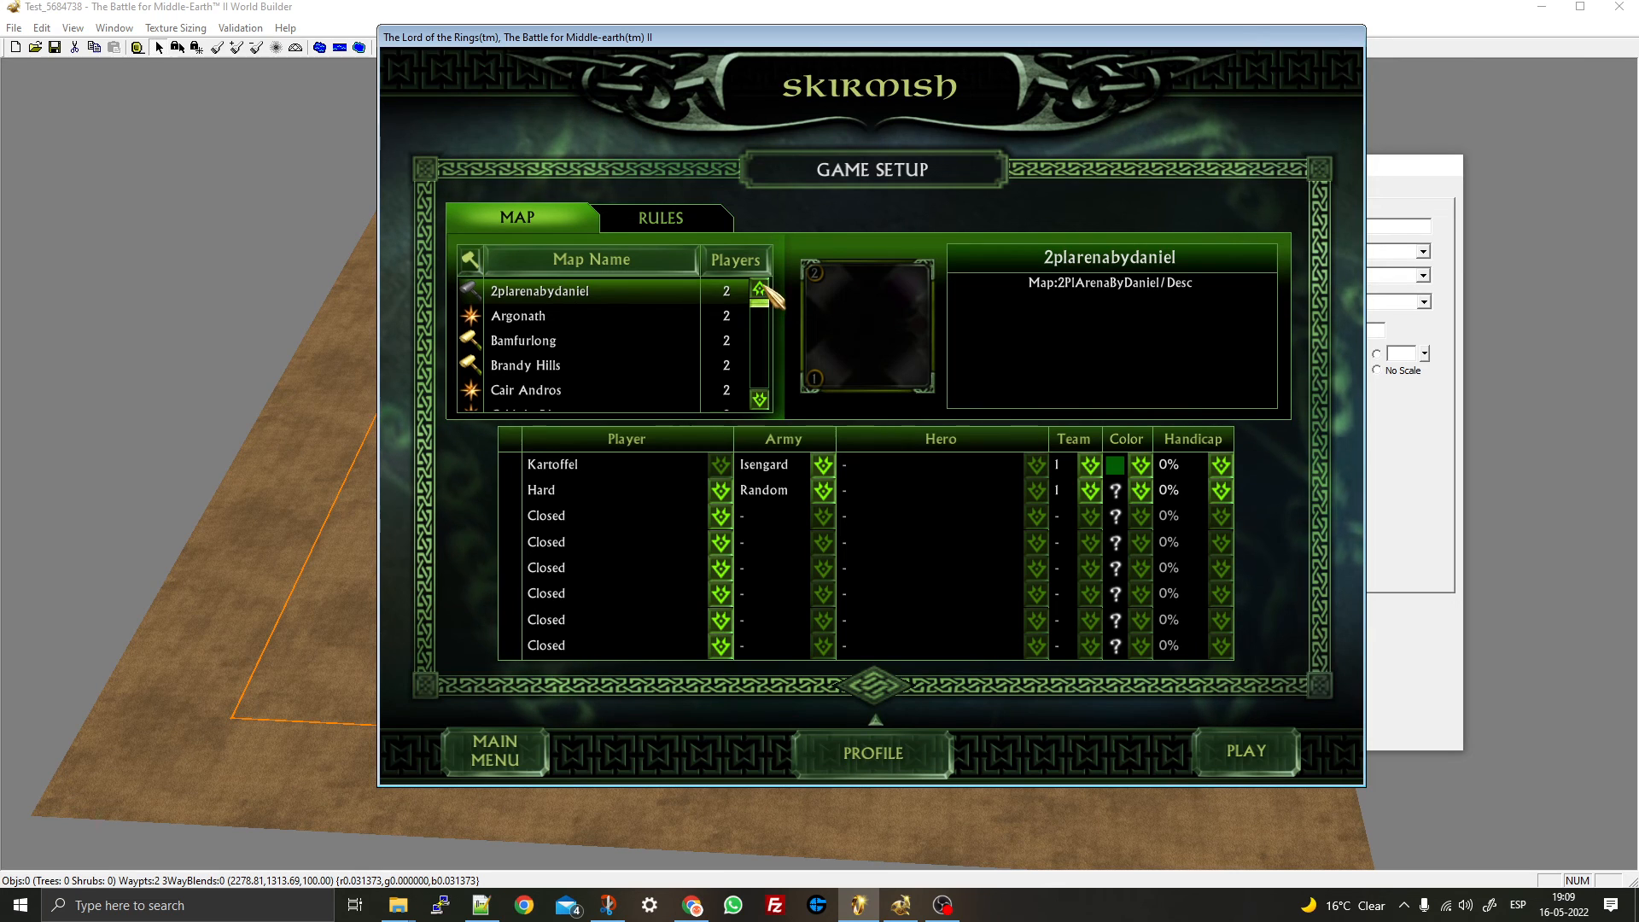
scroll(768, 320, down, 10)
scroll(769, 329, up, 10)
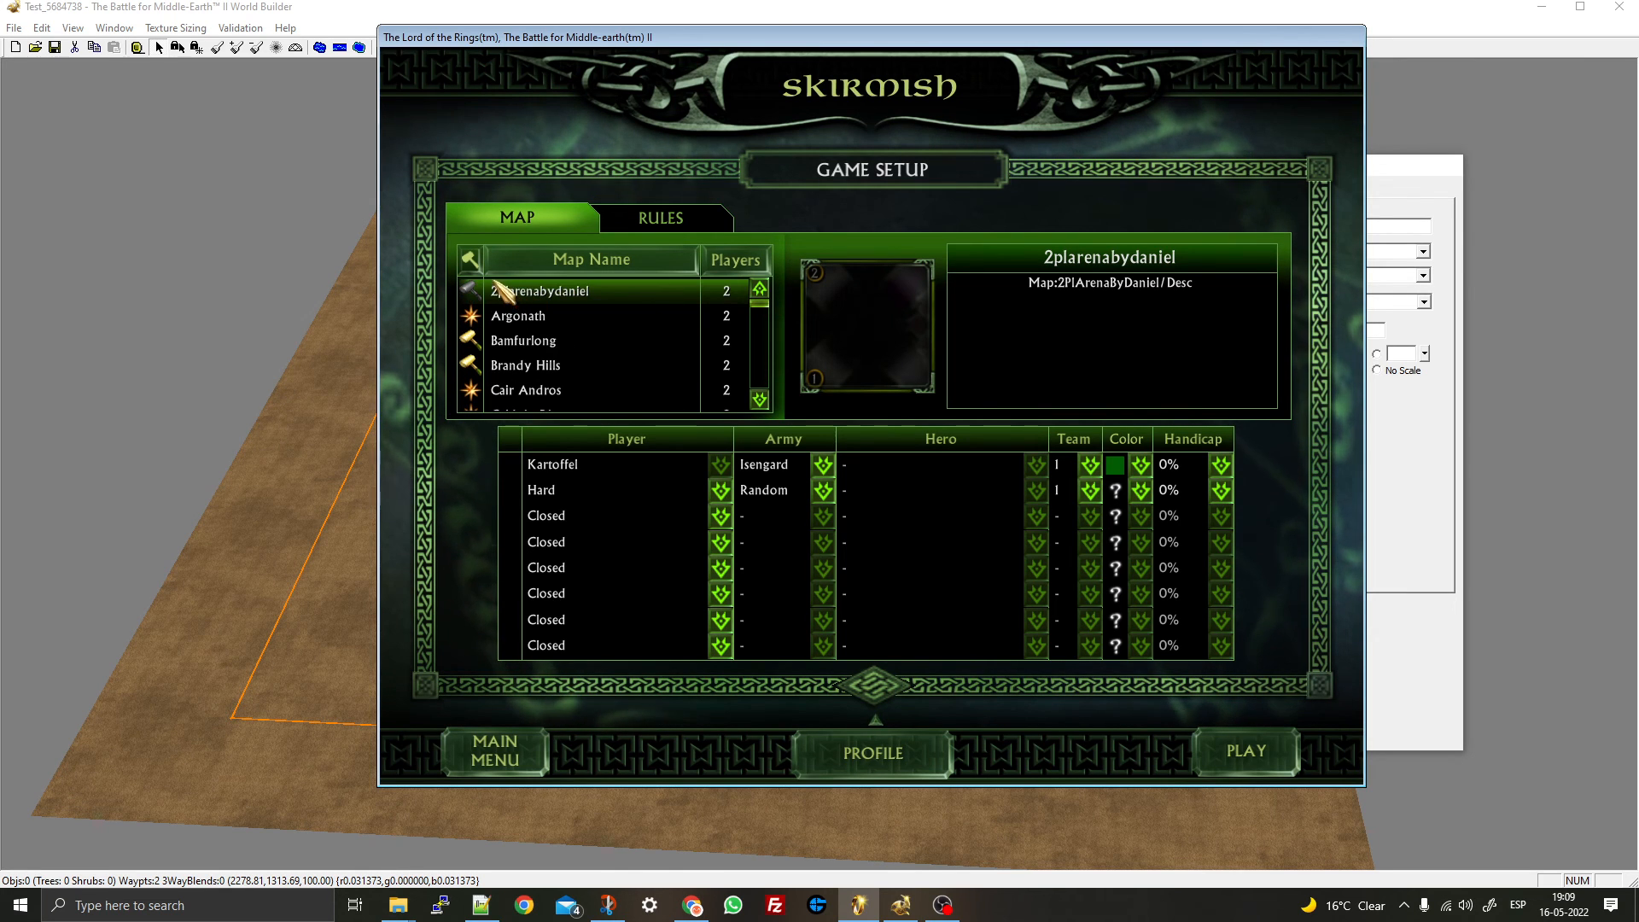
scroll(602, 359, down, 8)
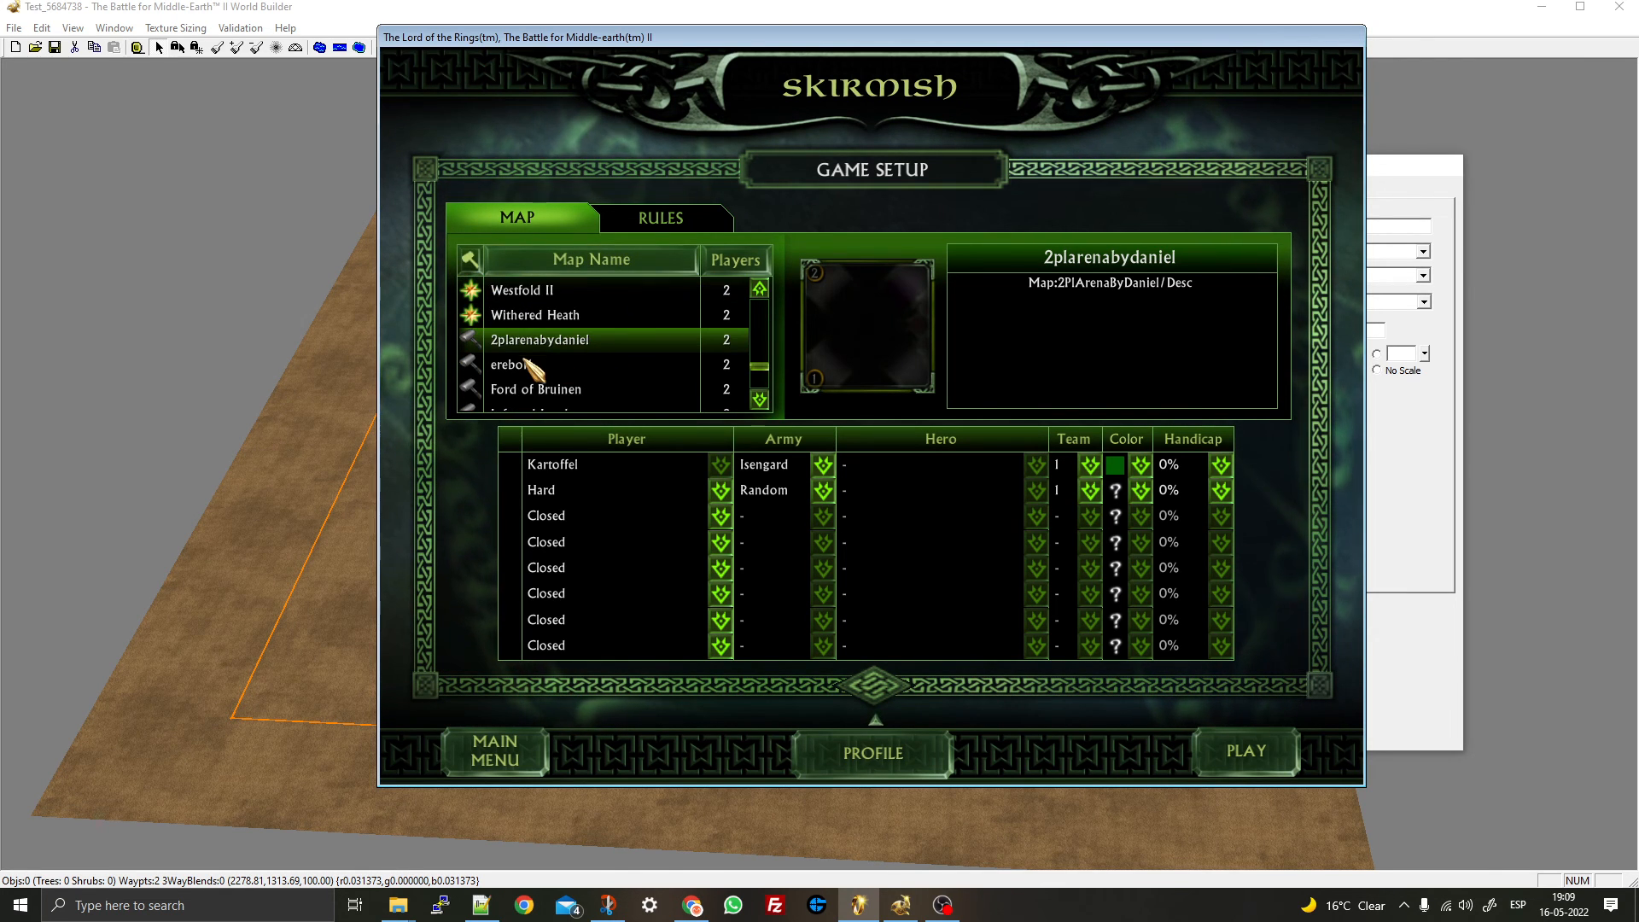
scroll(531, 368, down, 4)
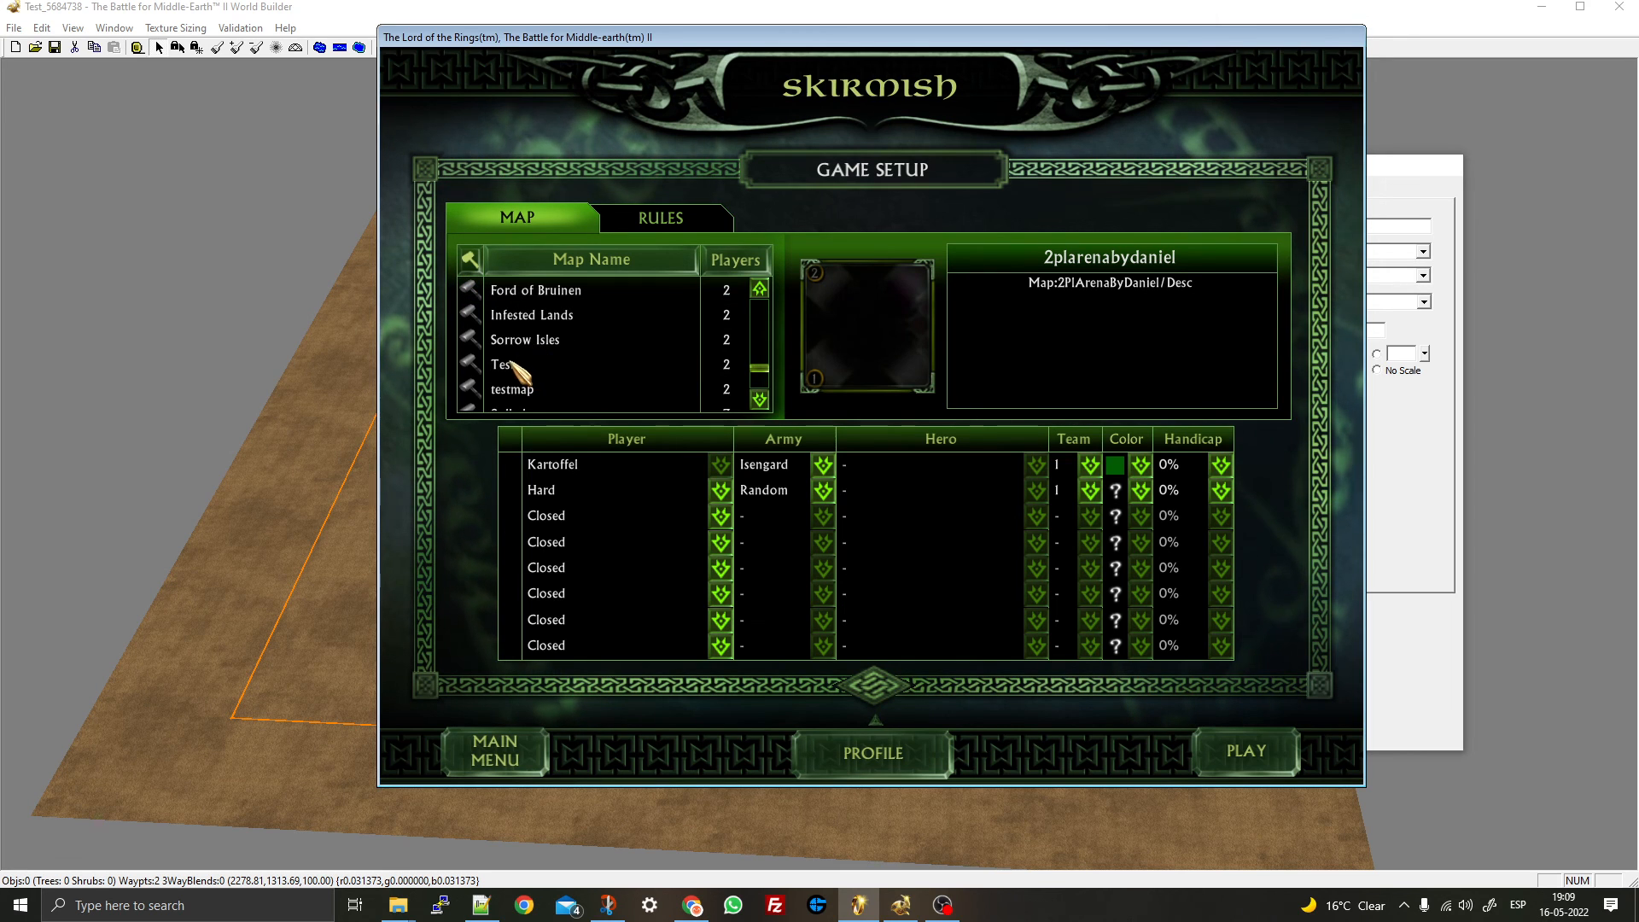
click(512, 365)
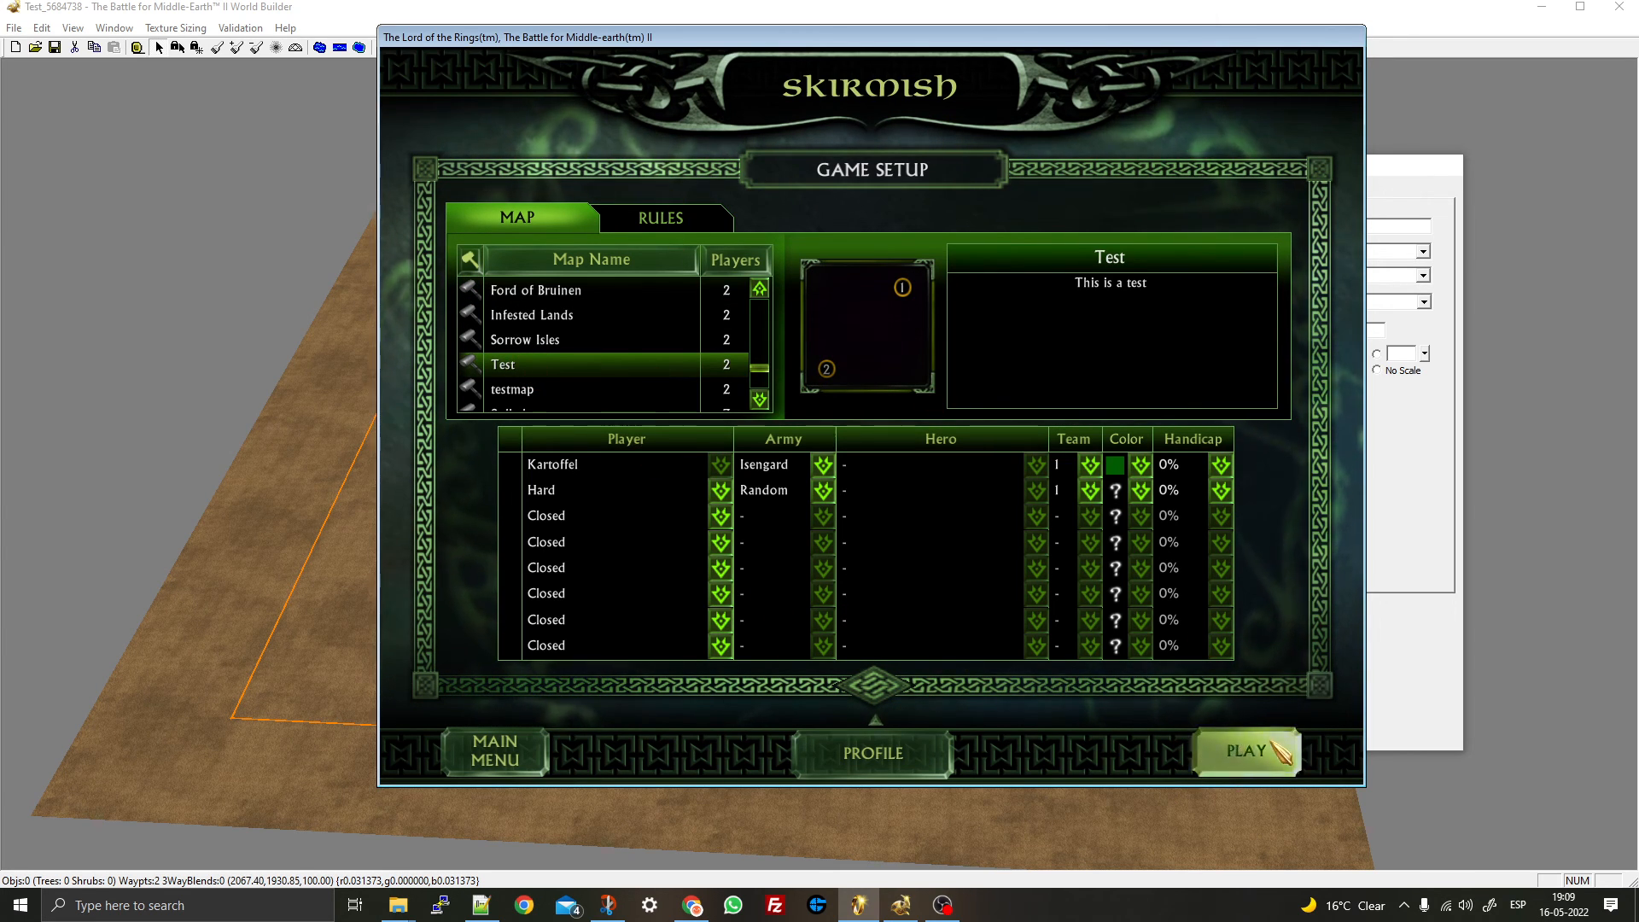
click(1215, 748)
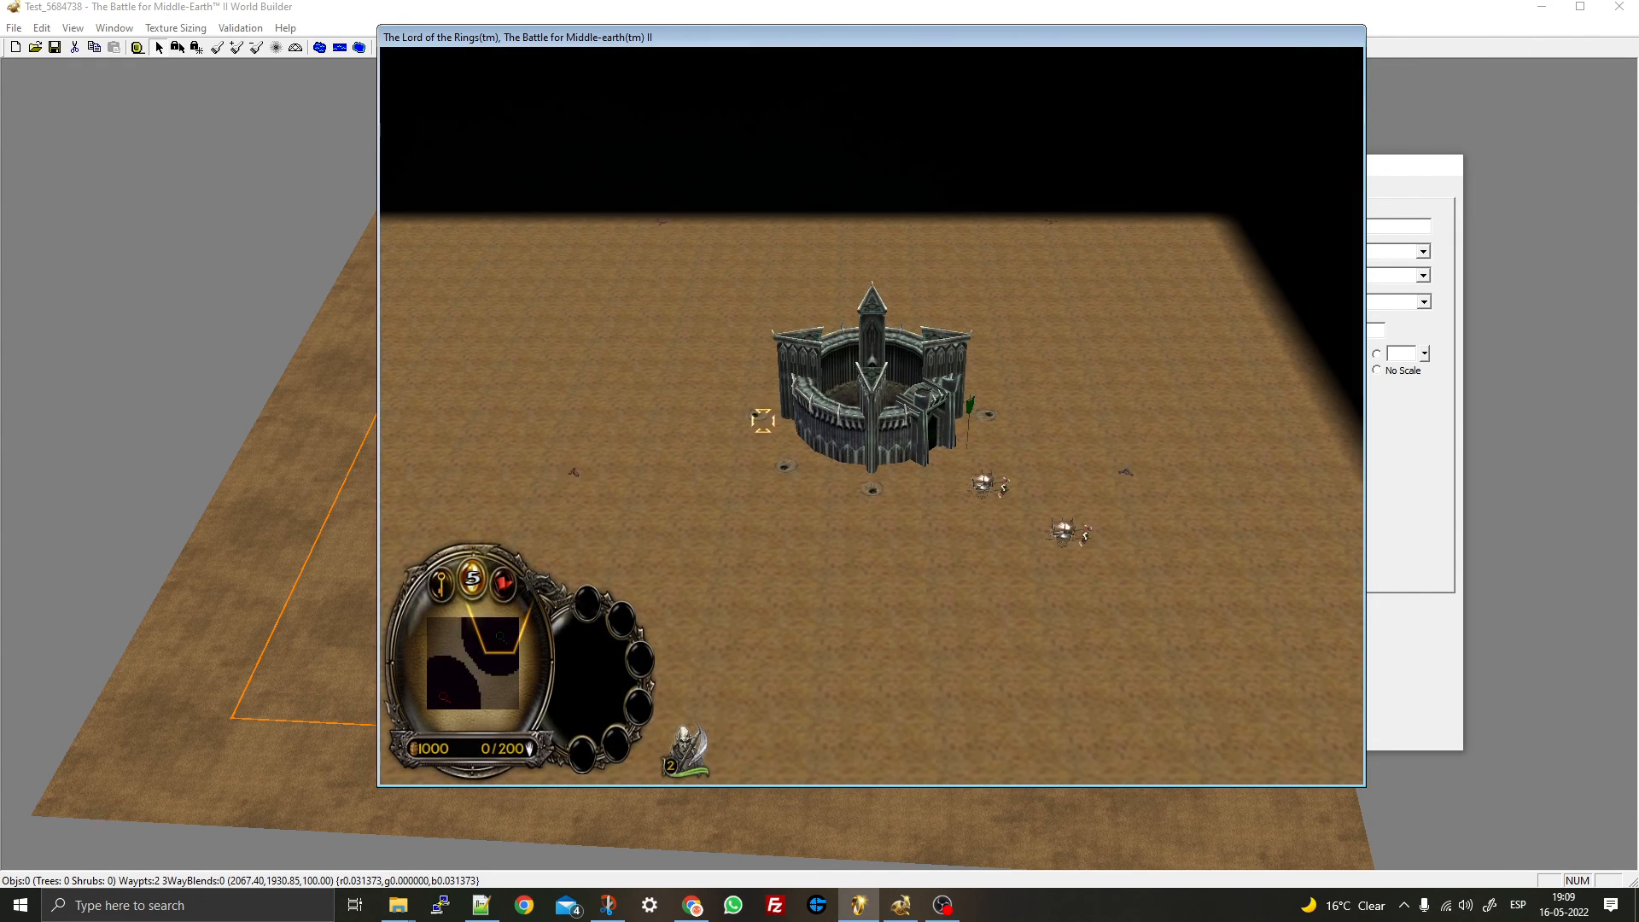
- Build two structures beside the fortress, survey the battlefield, and switch back to World Builder
click(534, 355)
click(1346, 174)
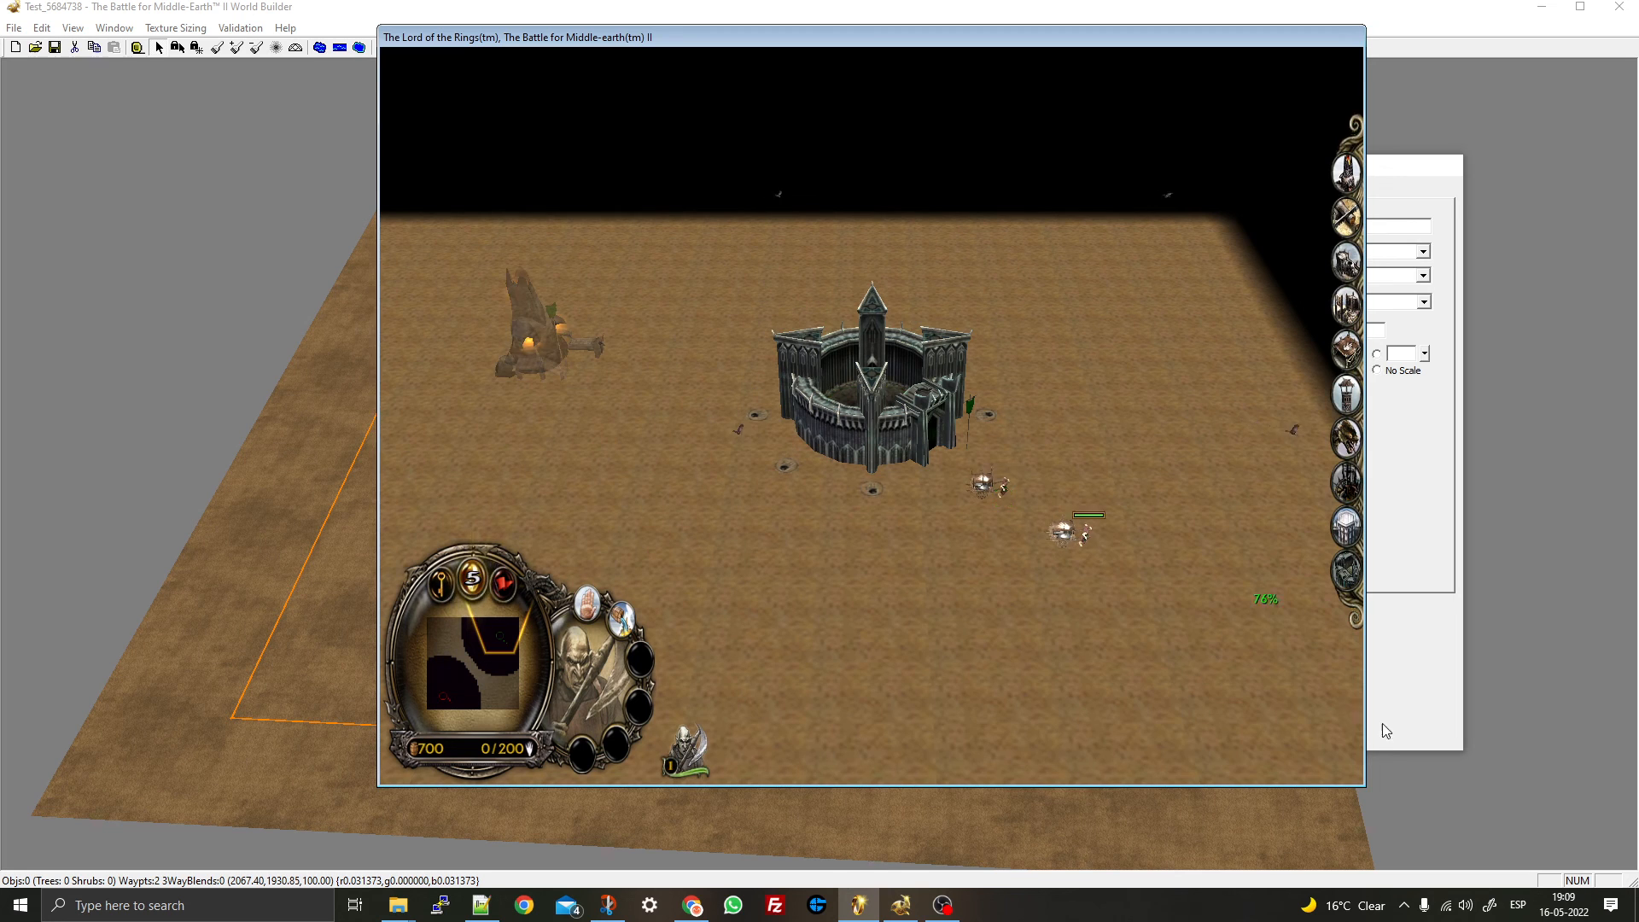
click(1170, 566)
click(443, 690)
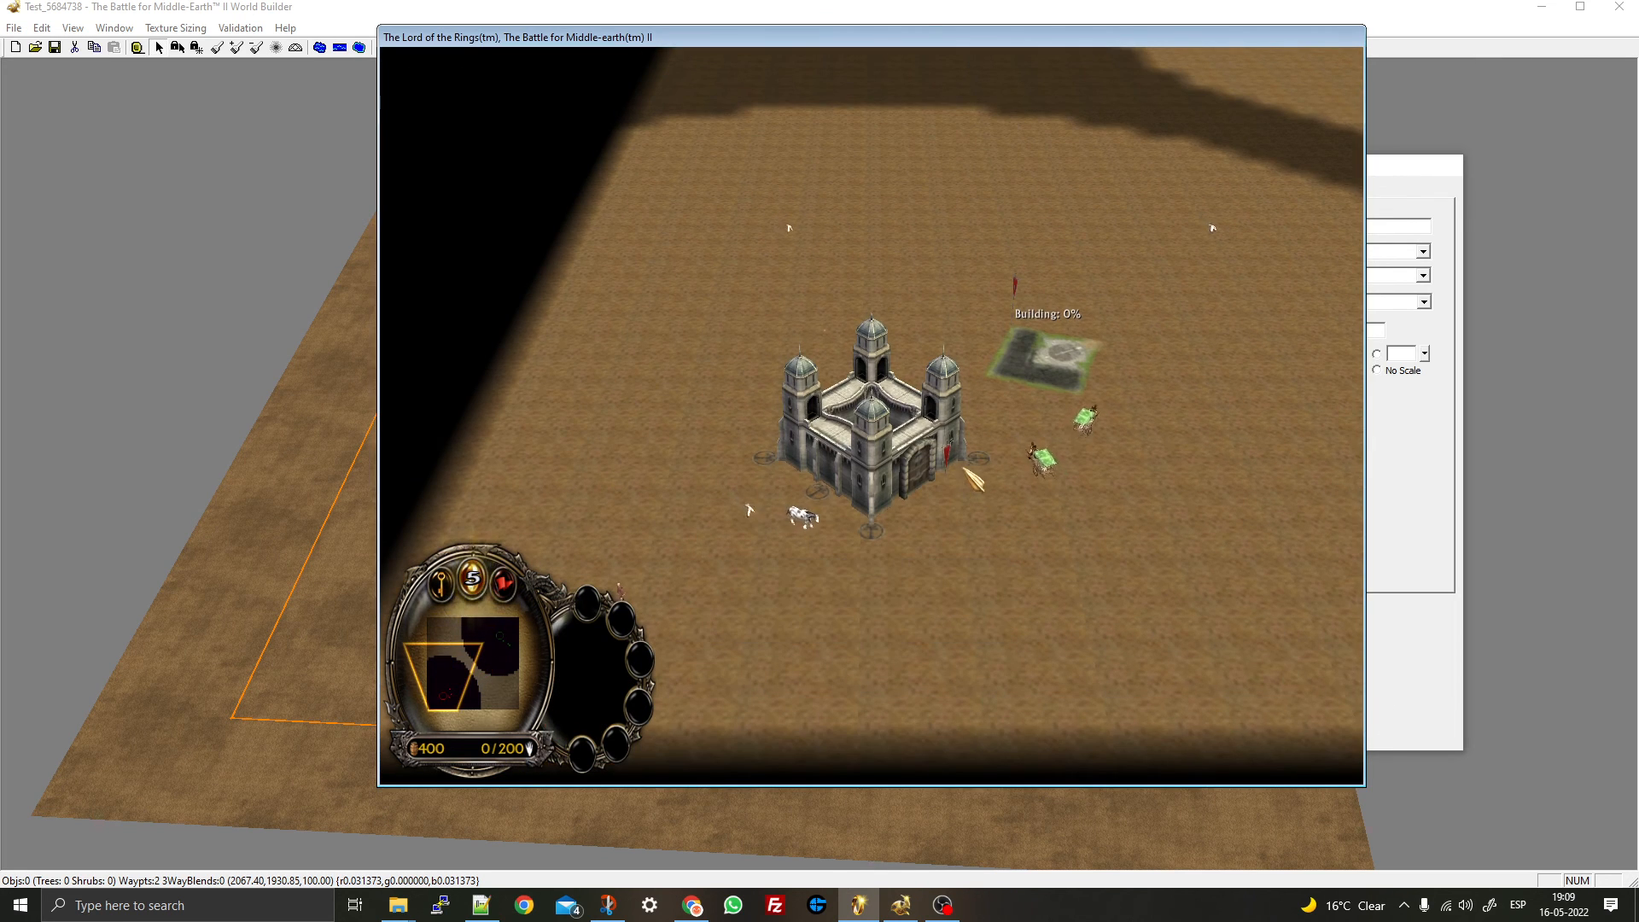
click(1060, 374)
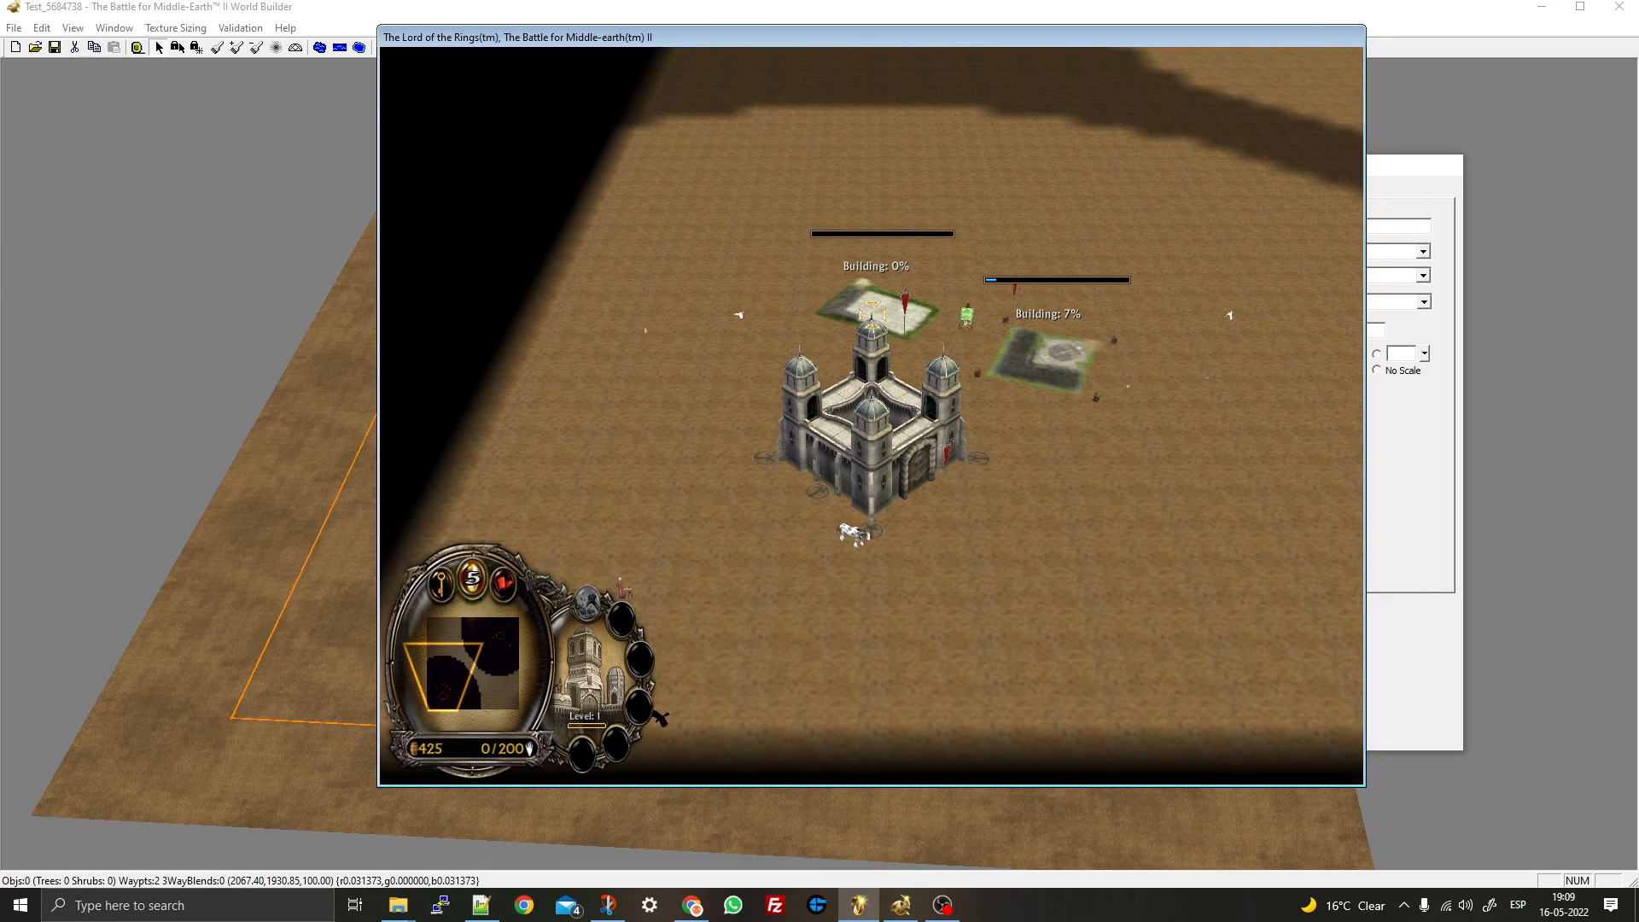
click(882, 311)
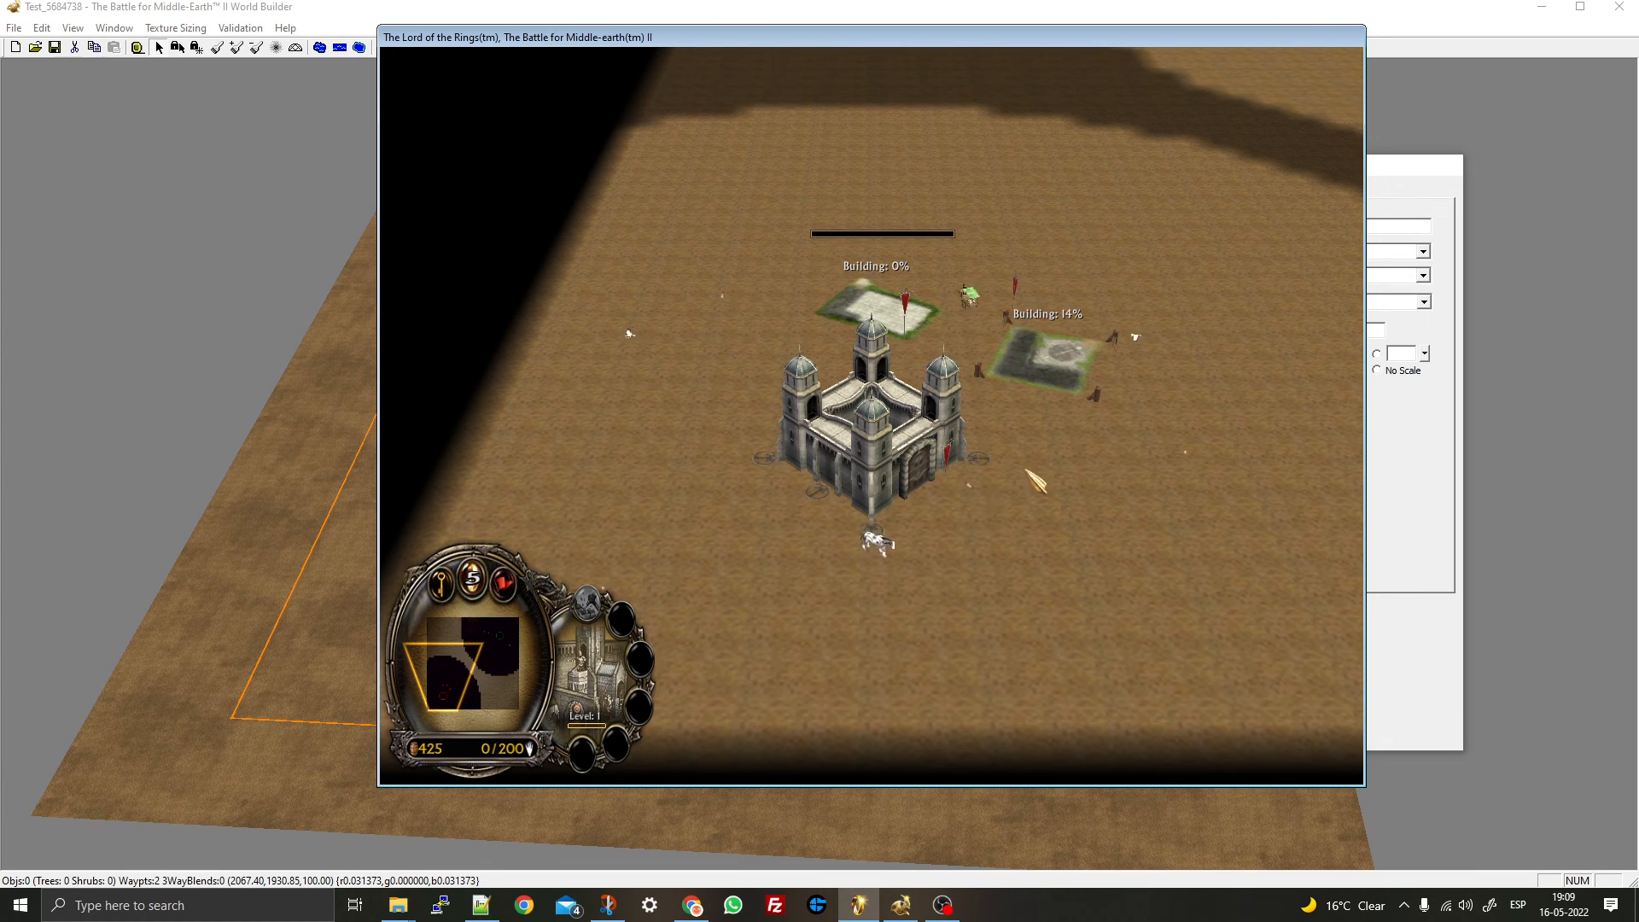
mouse_move(1028, 468)
right_down()
mouse_move(1120, 388)
mouse_move(801, 515)
mouse_move(856, 476)
right_up()
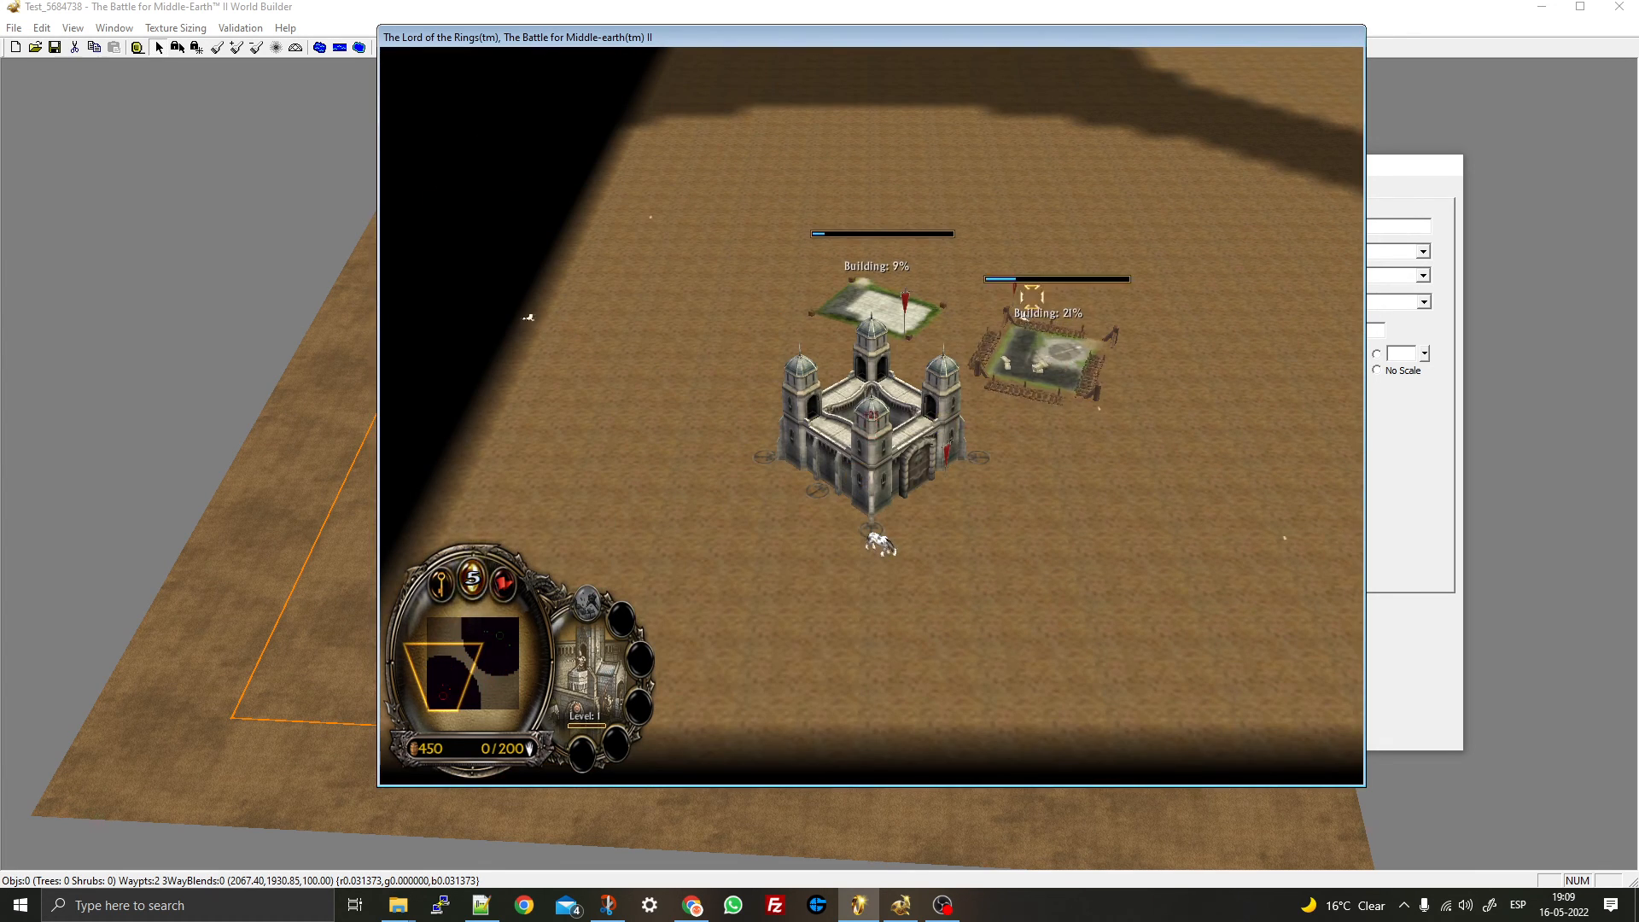
right_drag(991, 384, 958, 488)
mouse_move(1007, 424)
right_down()
mouse_move(976, 461)
mouse_move(1007, 430)
mouse_move(965, 424)
mouse_move(1007, 342)
mouse_move(916, 240)
mouse_move(909, 608)
mouse_move(835, 554)
mouse_move(914, 392)
mouse_move(865, 443)
right_up()
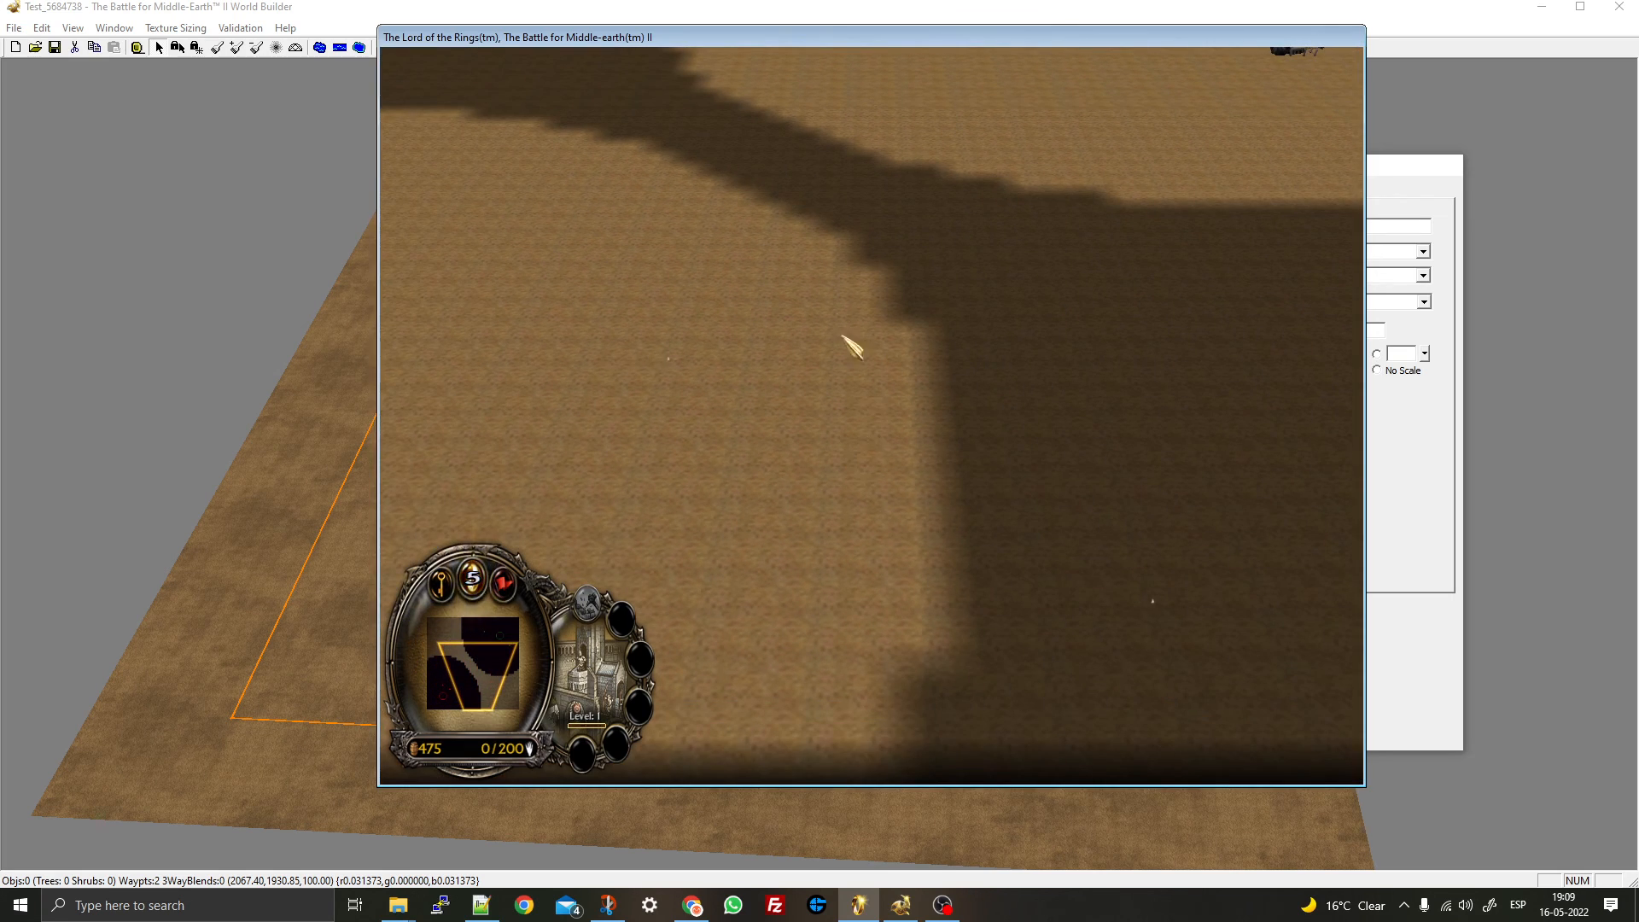
key(alt+Tab)
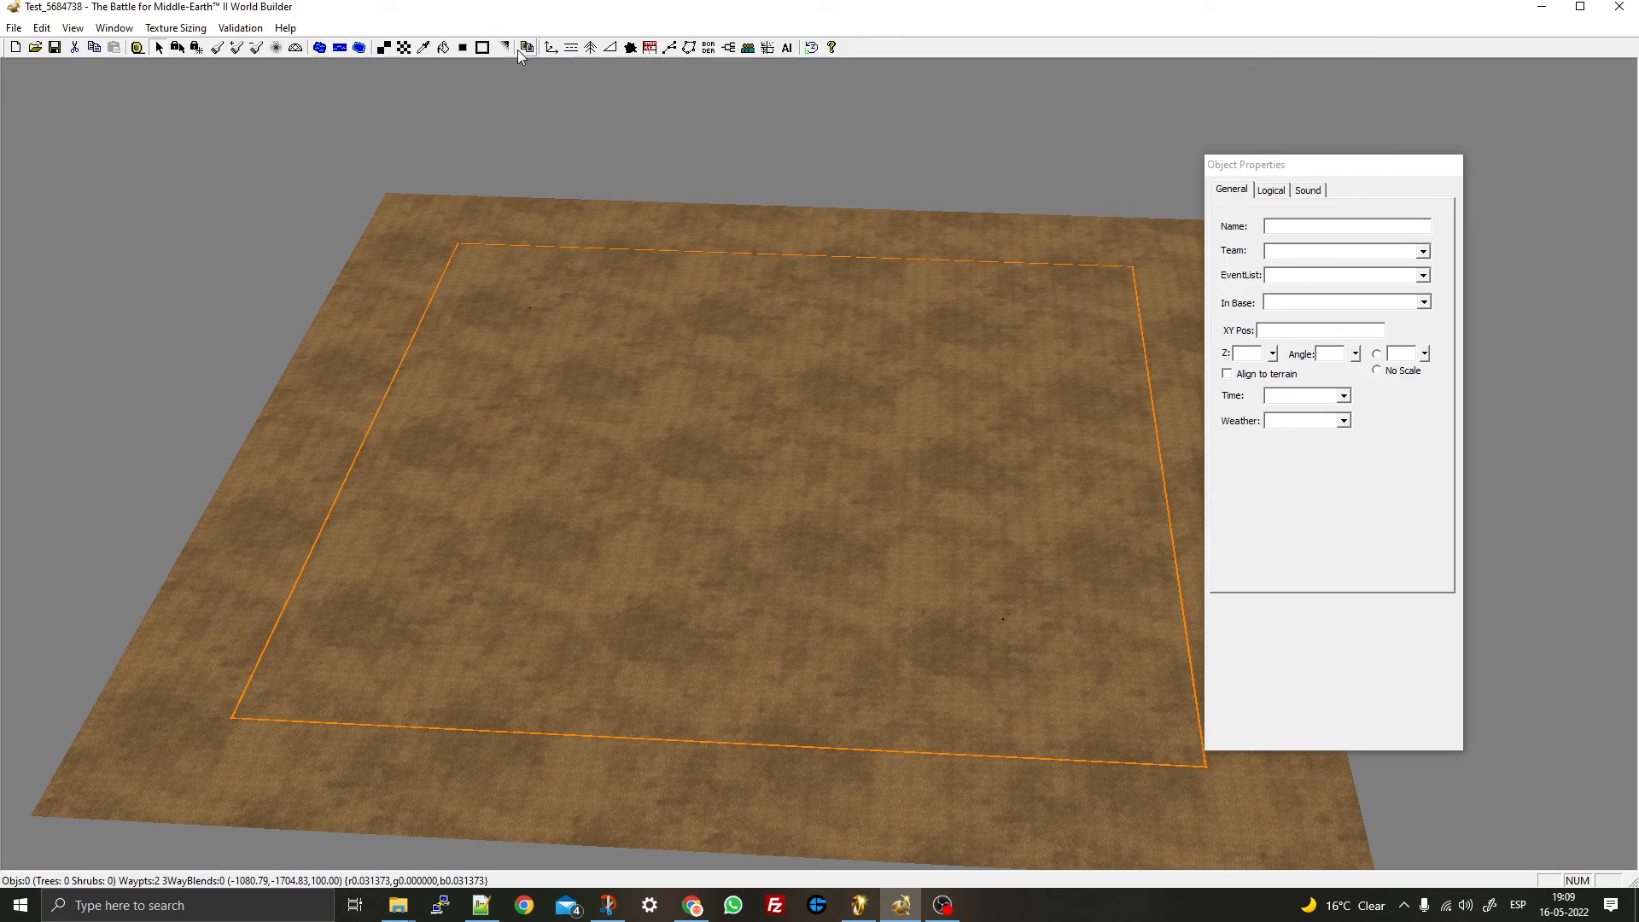
- Select FarmTemplate under ByNativeType > Neutral > STRUCTURE as the object to place
click(551, 47)
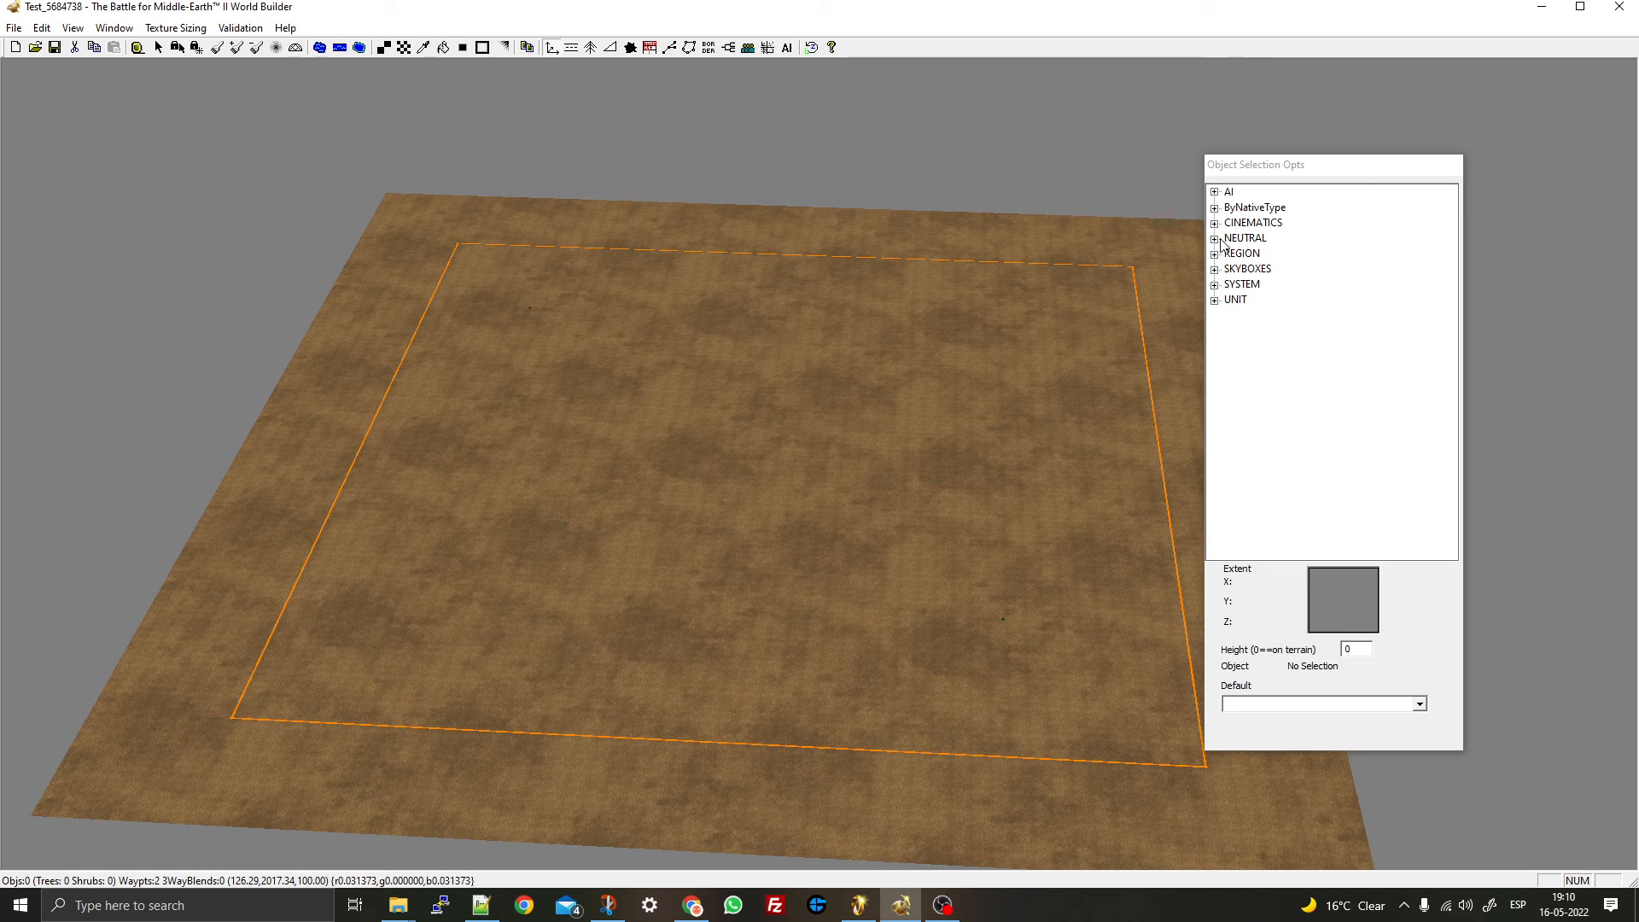
click(1214, 208)
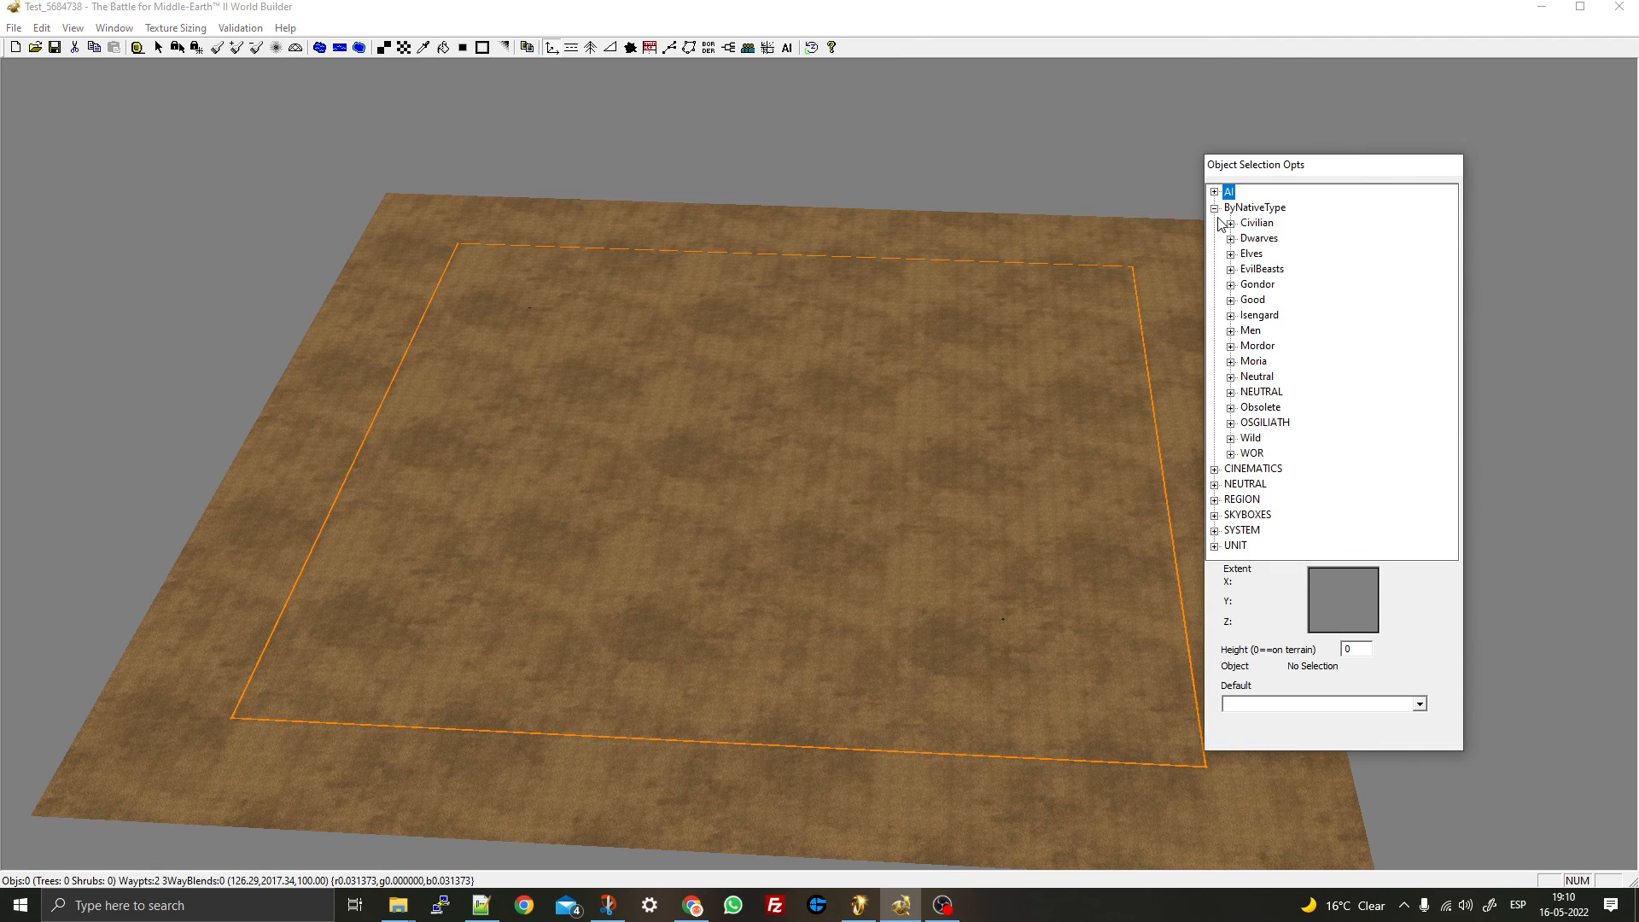
click(1230, 224)
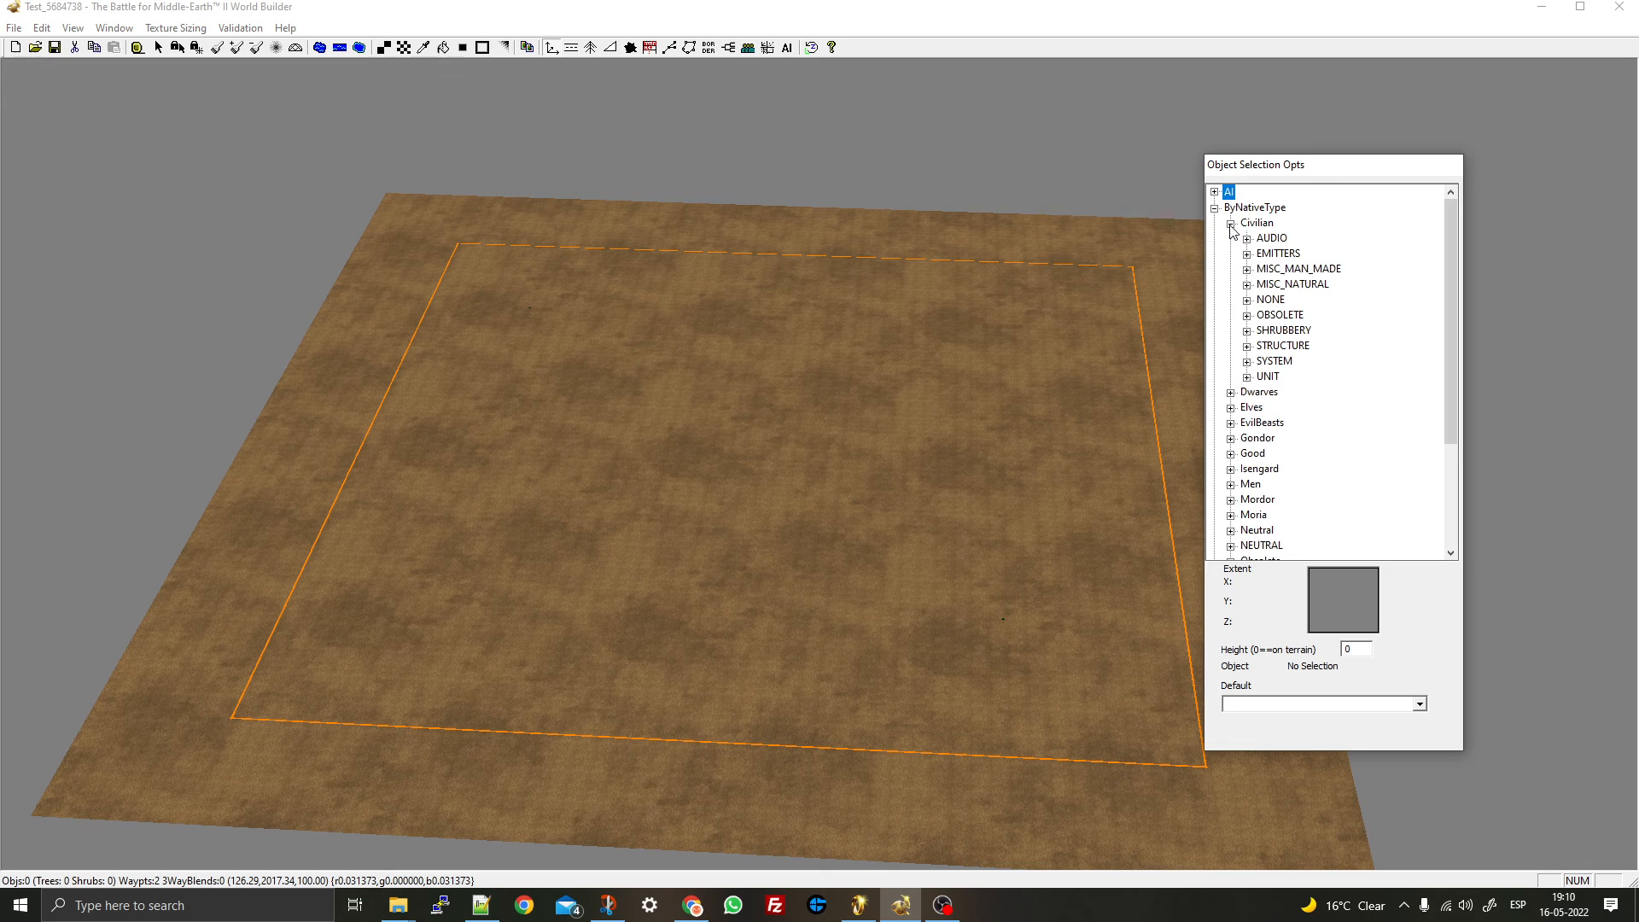
click(1230, 224)
click(1230, 377)
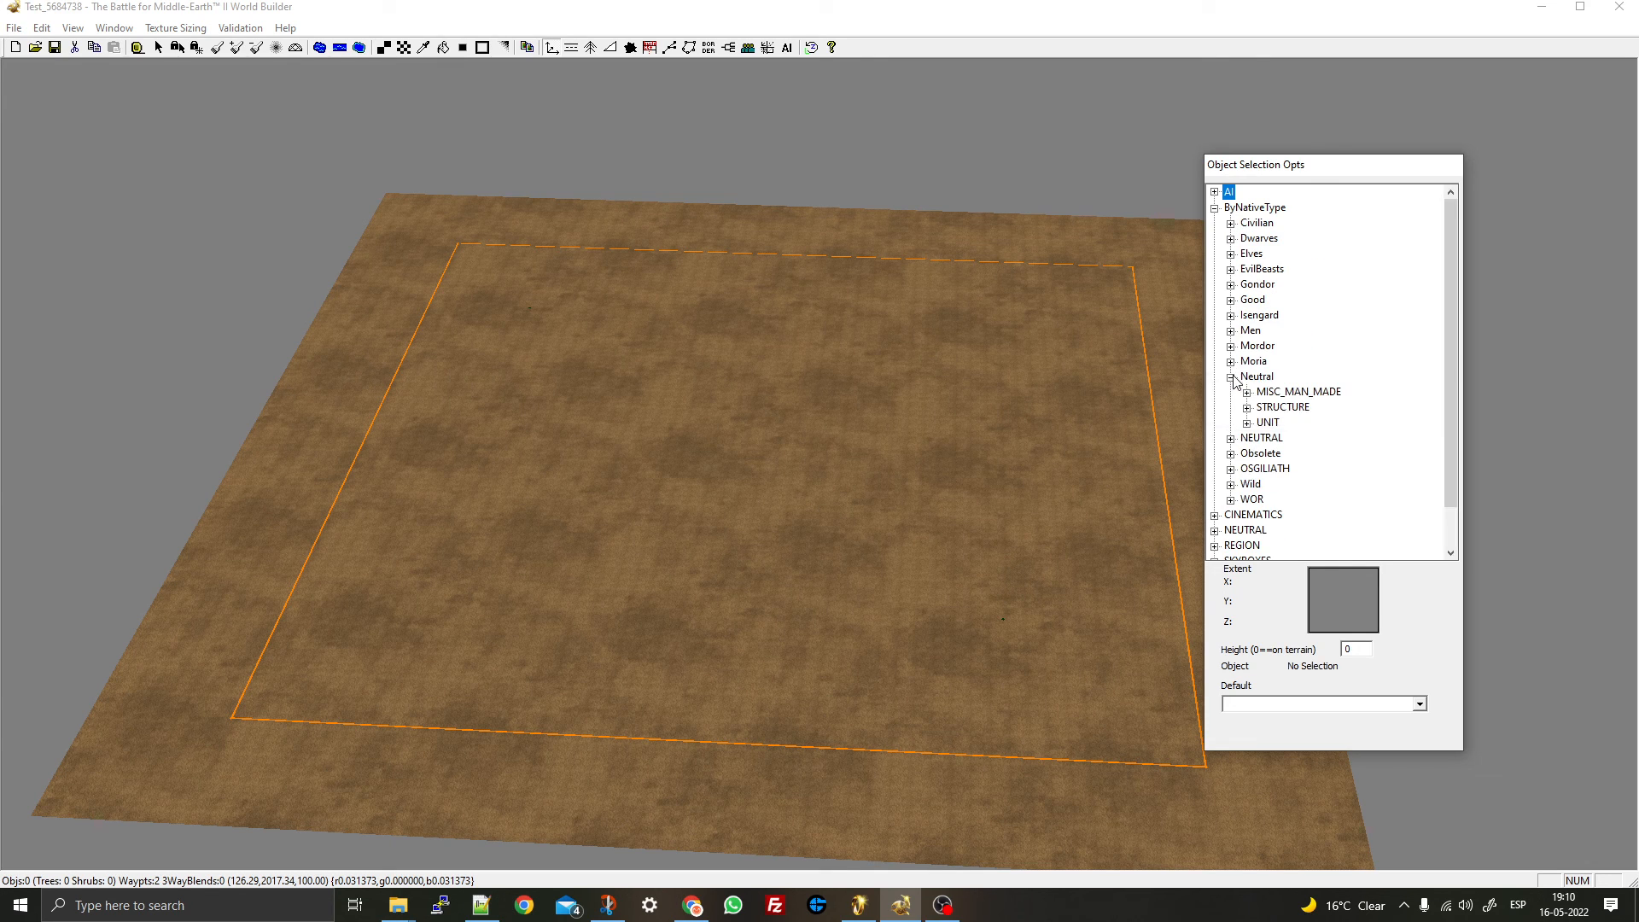
click(1247, 408)
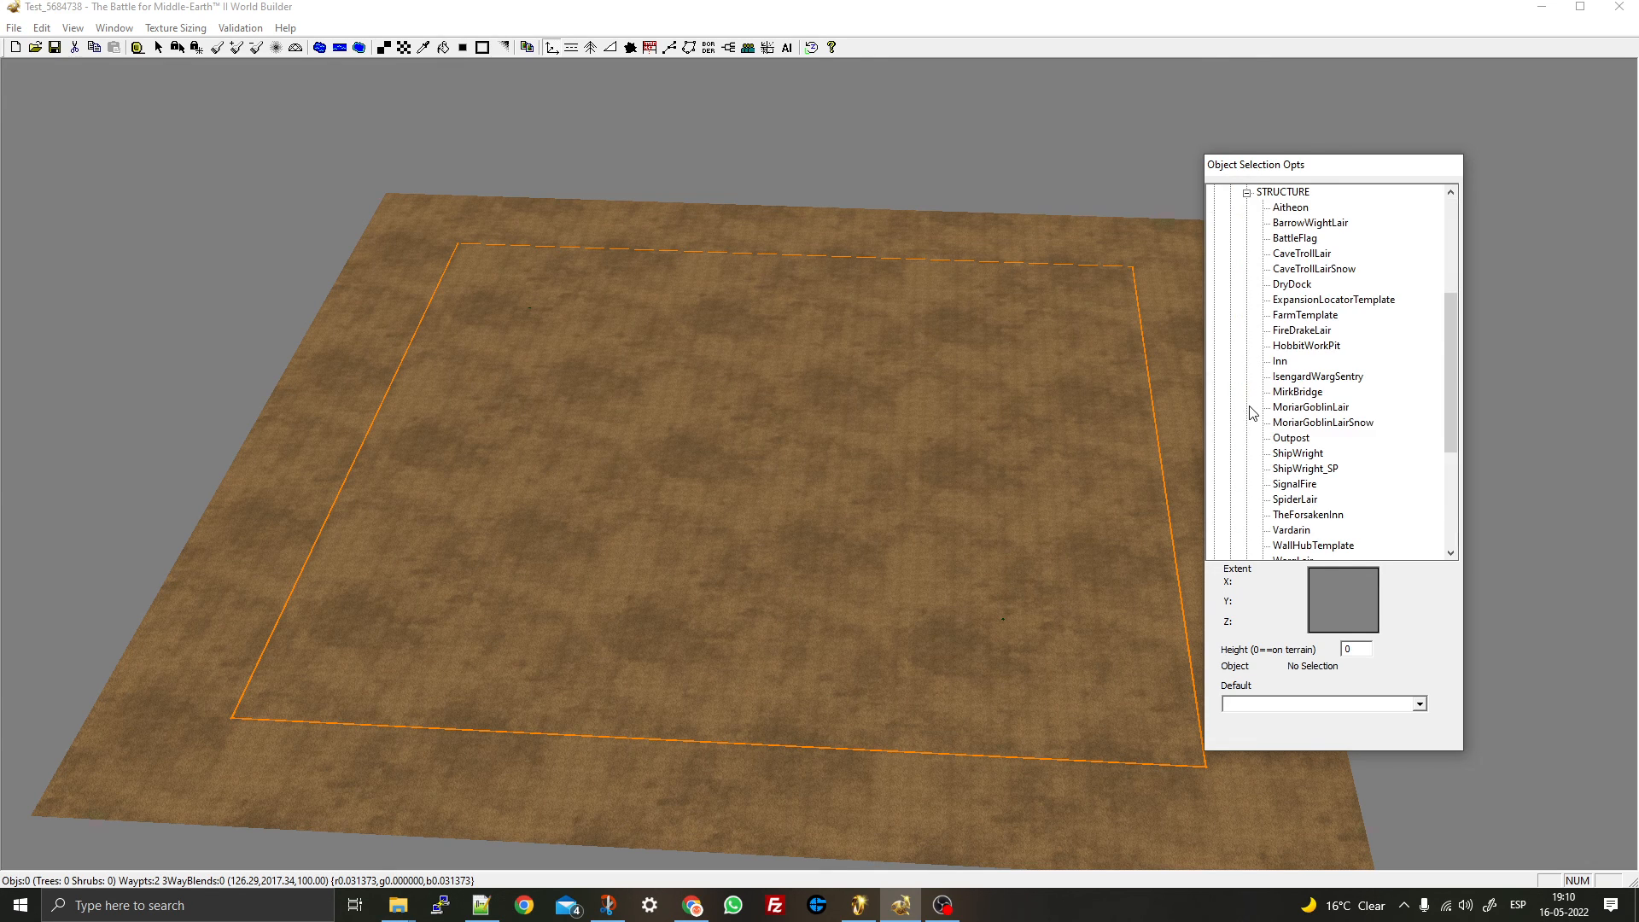
click(1297, 317)
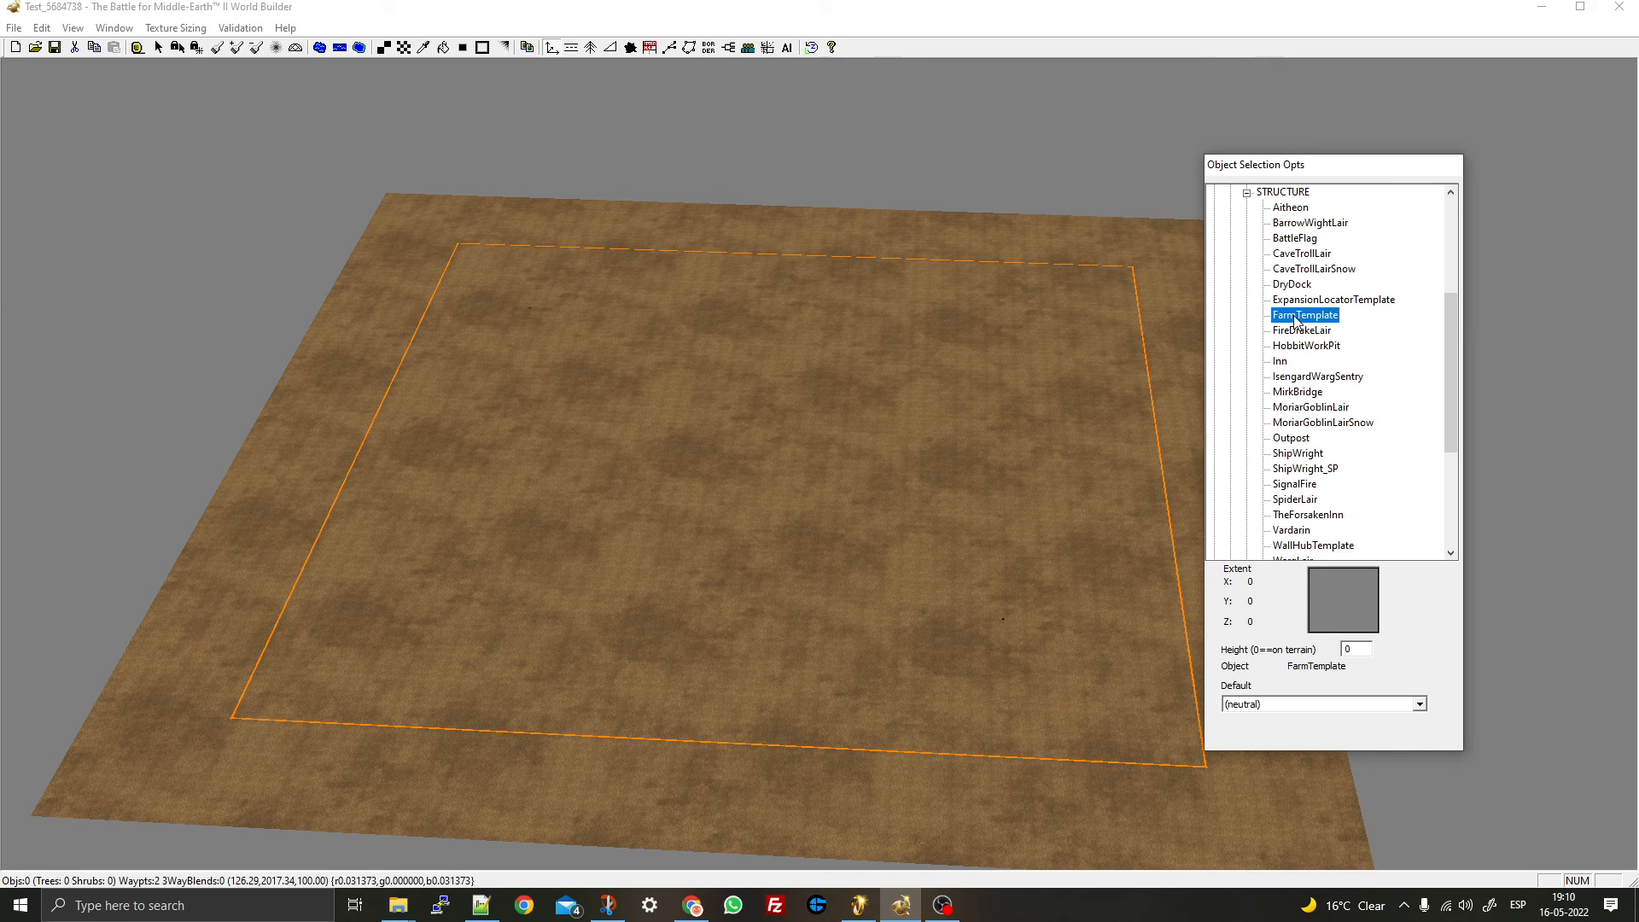
- Pan and zoom around the play area with the farm preview shown
right_drag(563, 527, 576, 608)
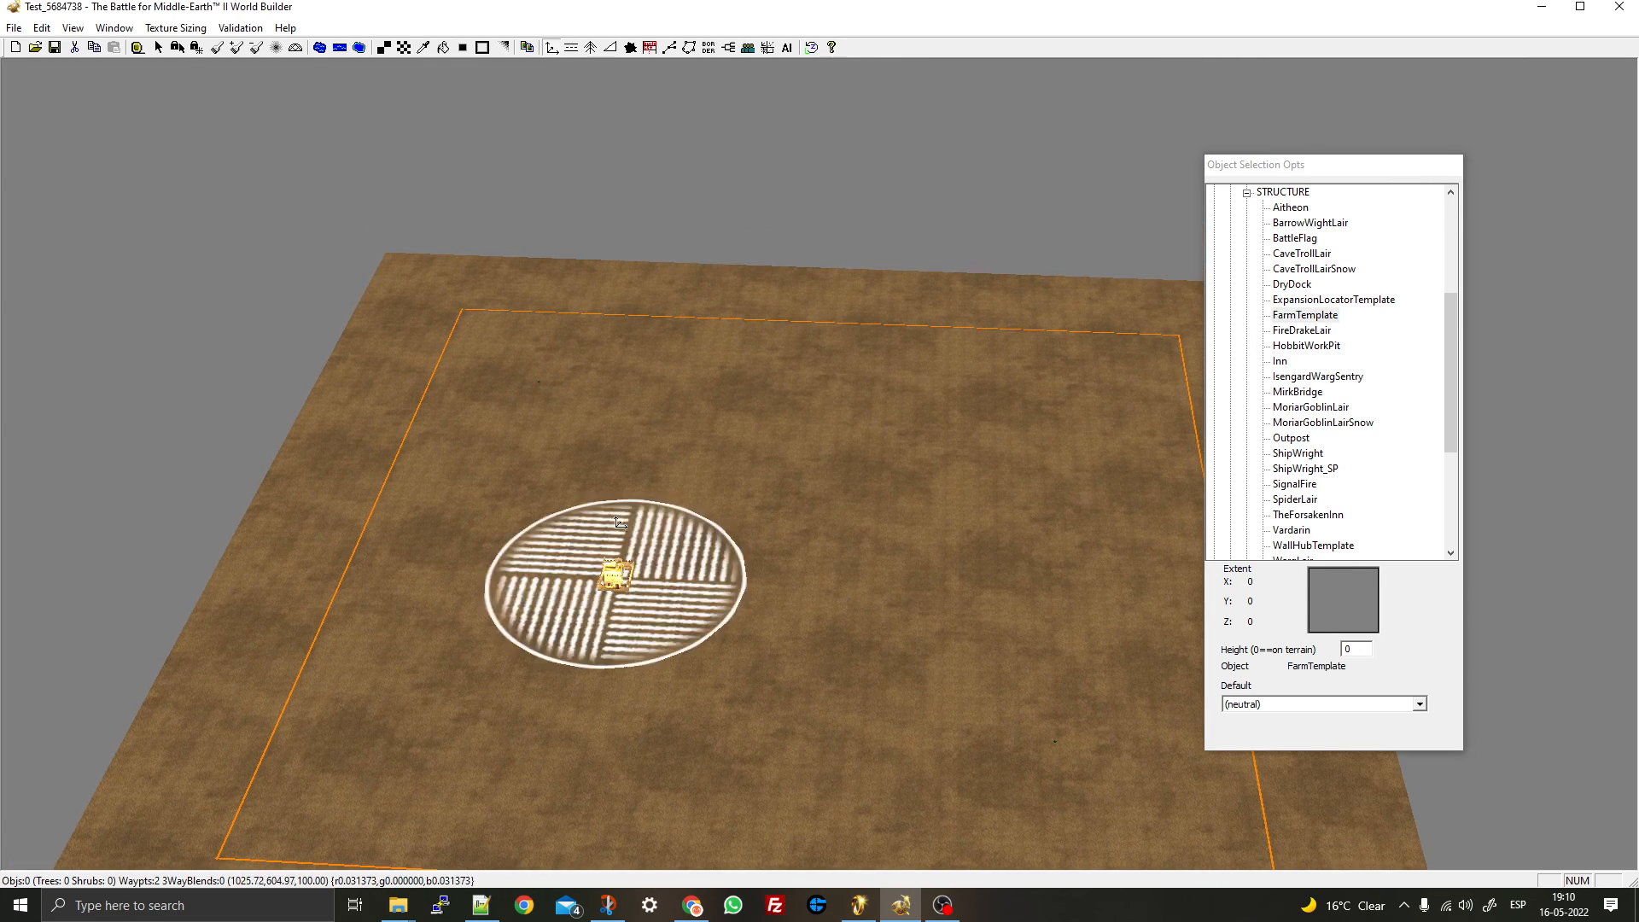
right_click(616, 516)
right_click(616, 517)
scroll(640, 445, up, 5)
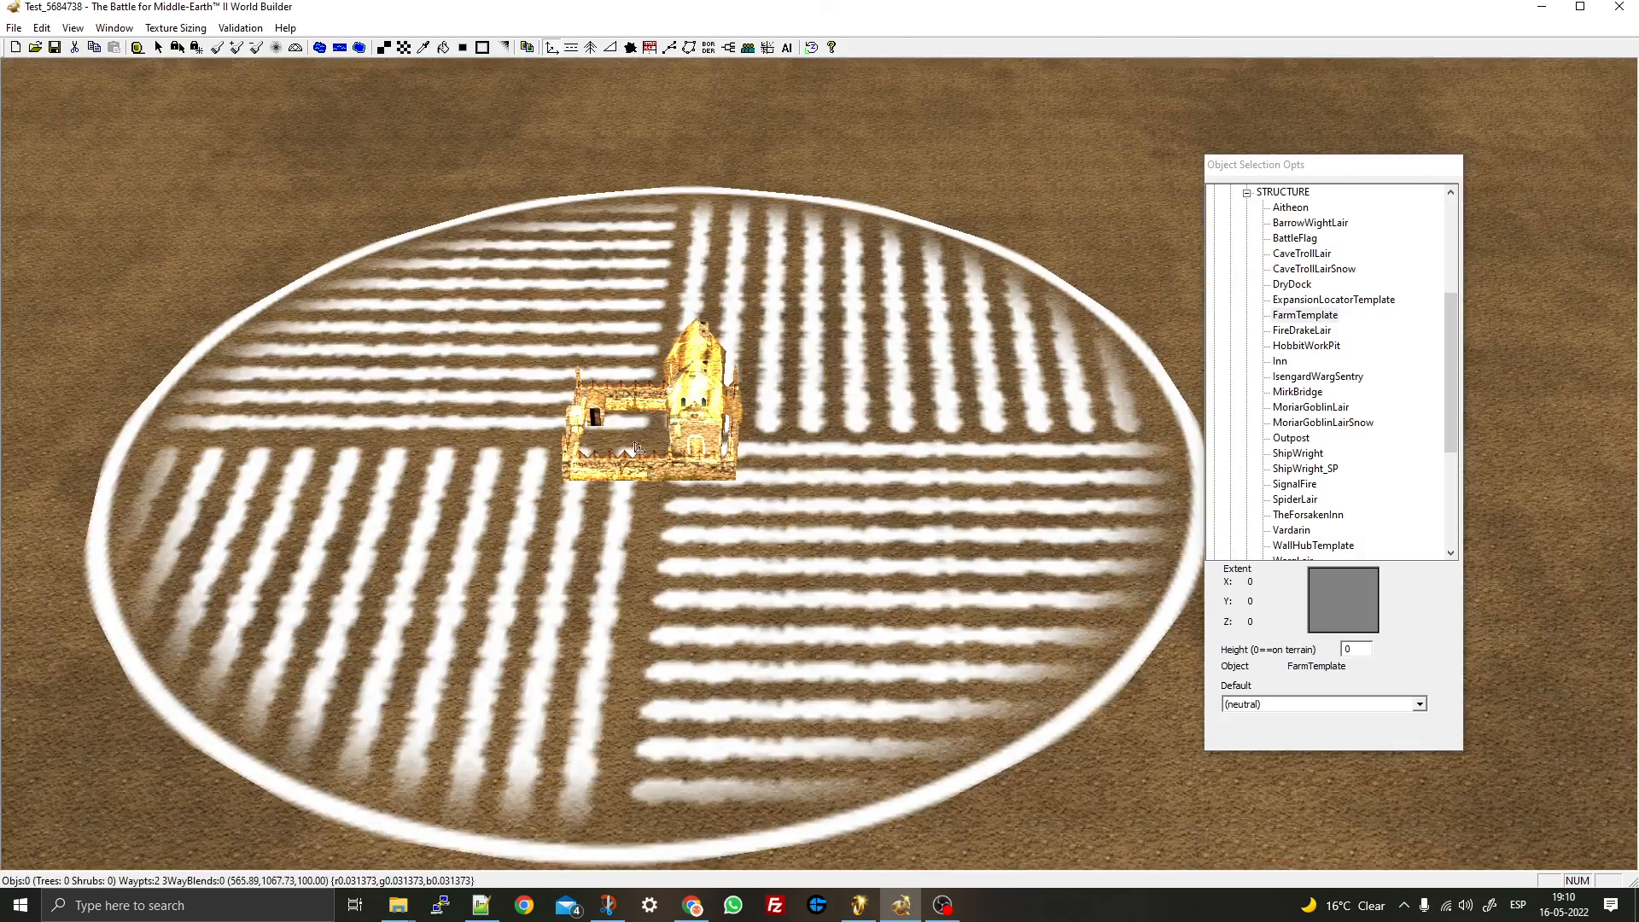
scroll(634, 447, down, 2)
scroll(636, 450, down, 5)
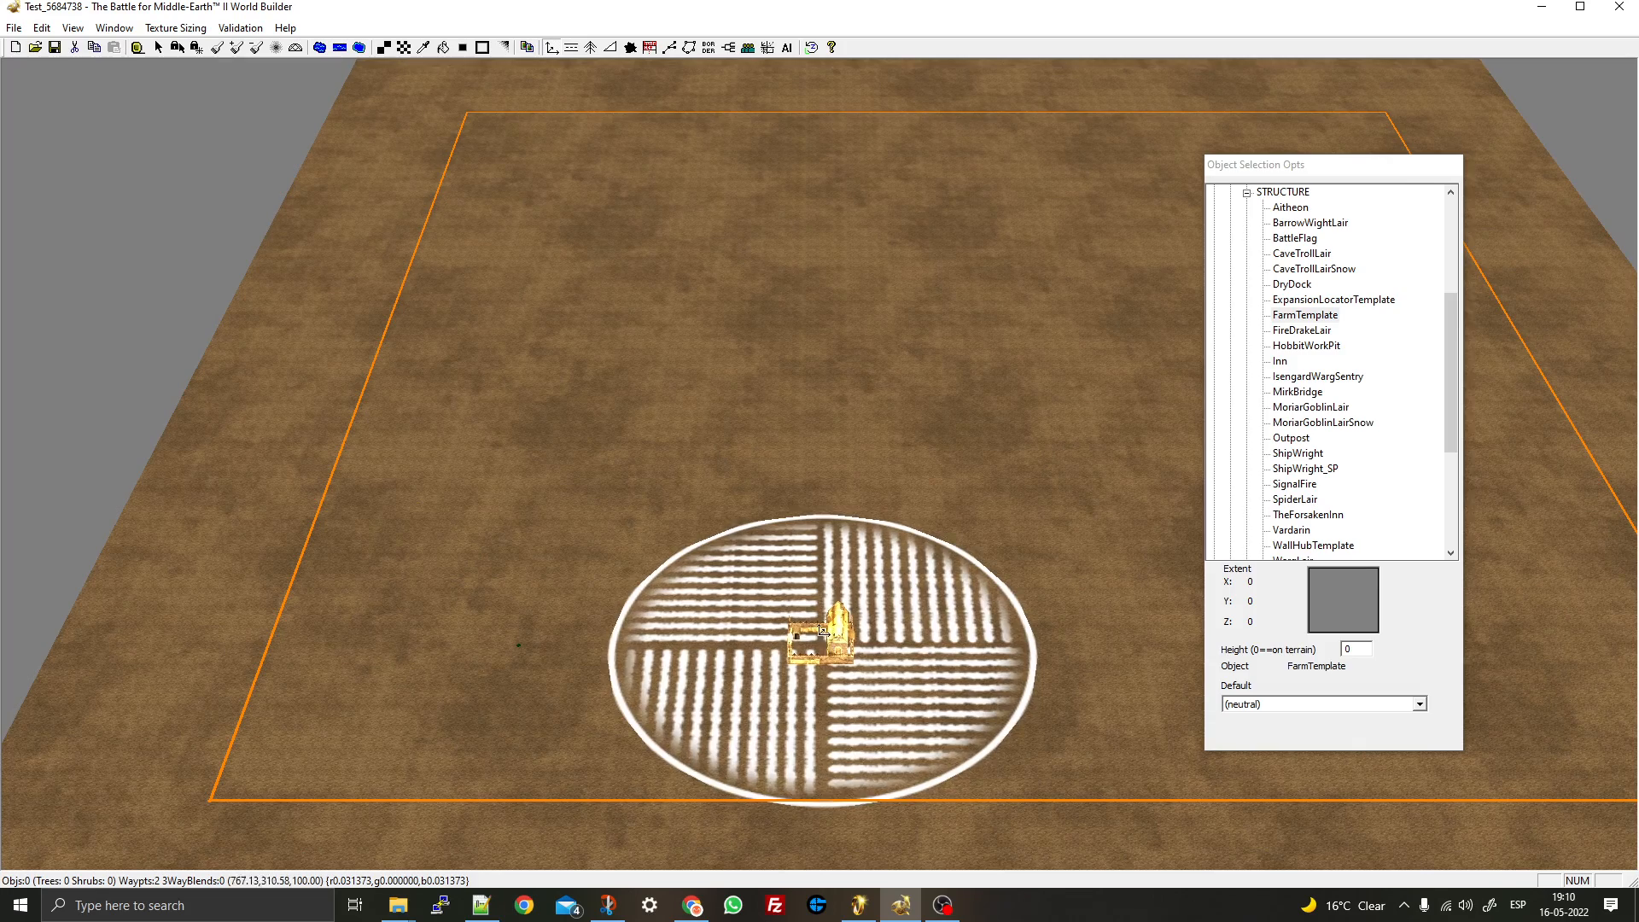
right_drag(1180, 275, 636, 224)
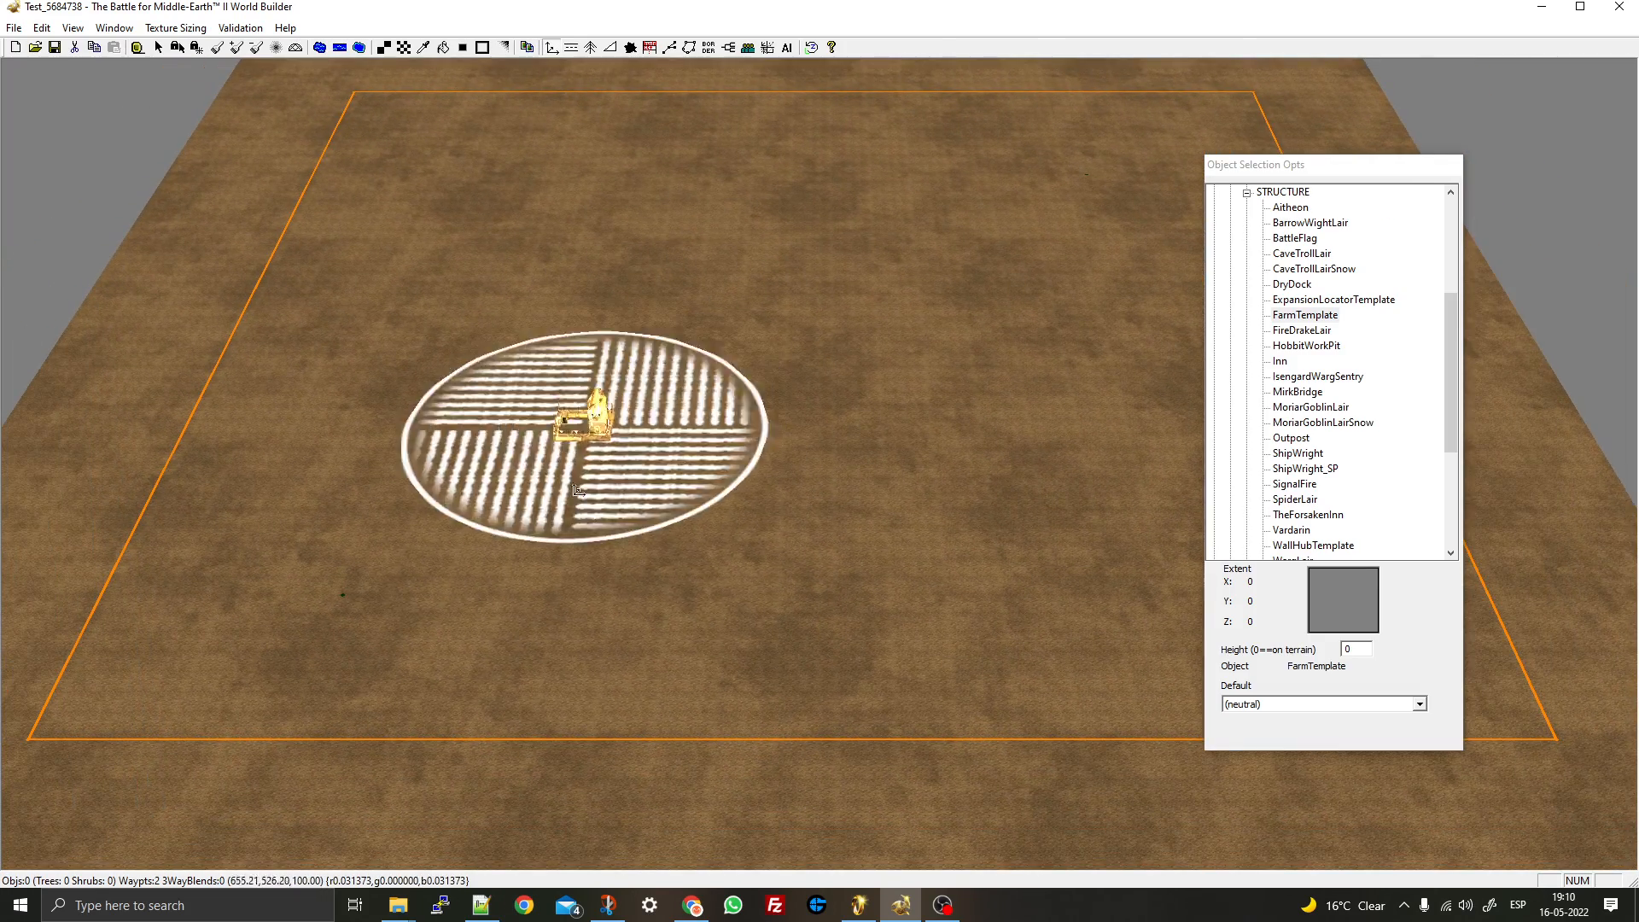
- Place the first five farm templates across the map, confirming the FactionNeutral player
click(577, 599)
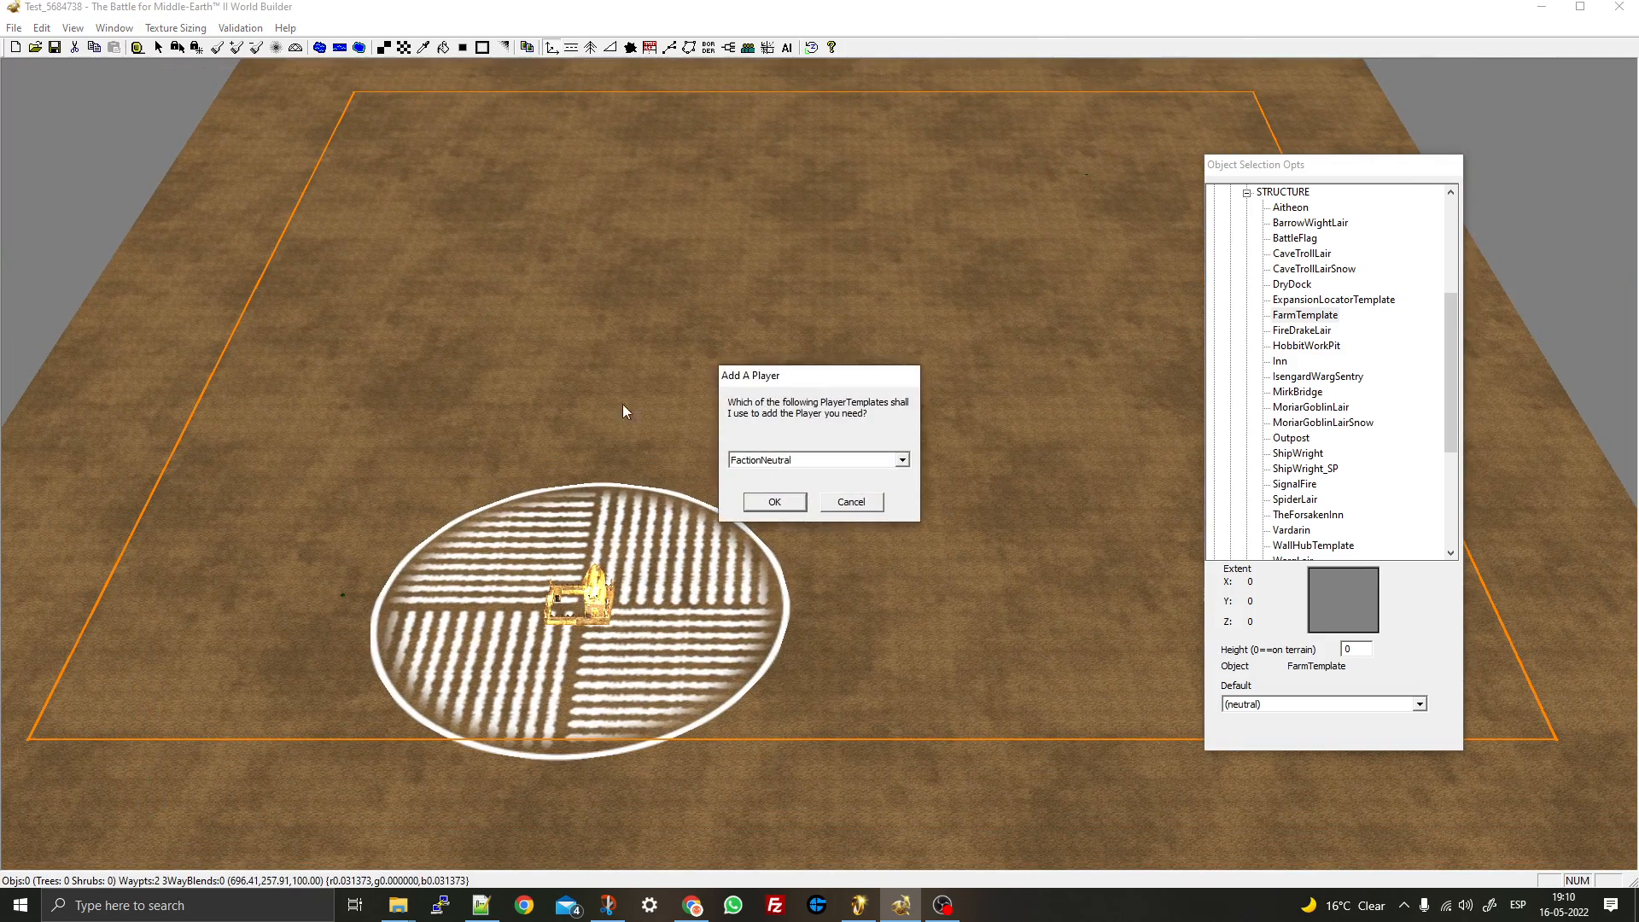
click(794, 502)
click(357, 429)
right_drag(686, 277, 363, 412)
click(767, 167)
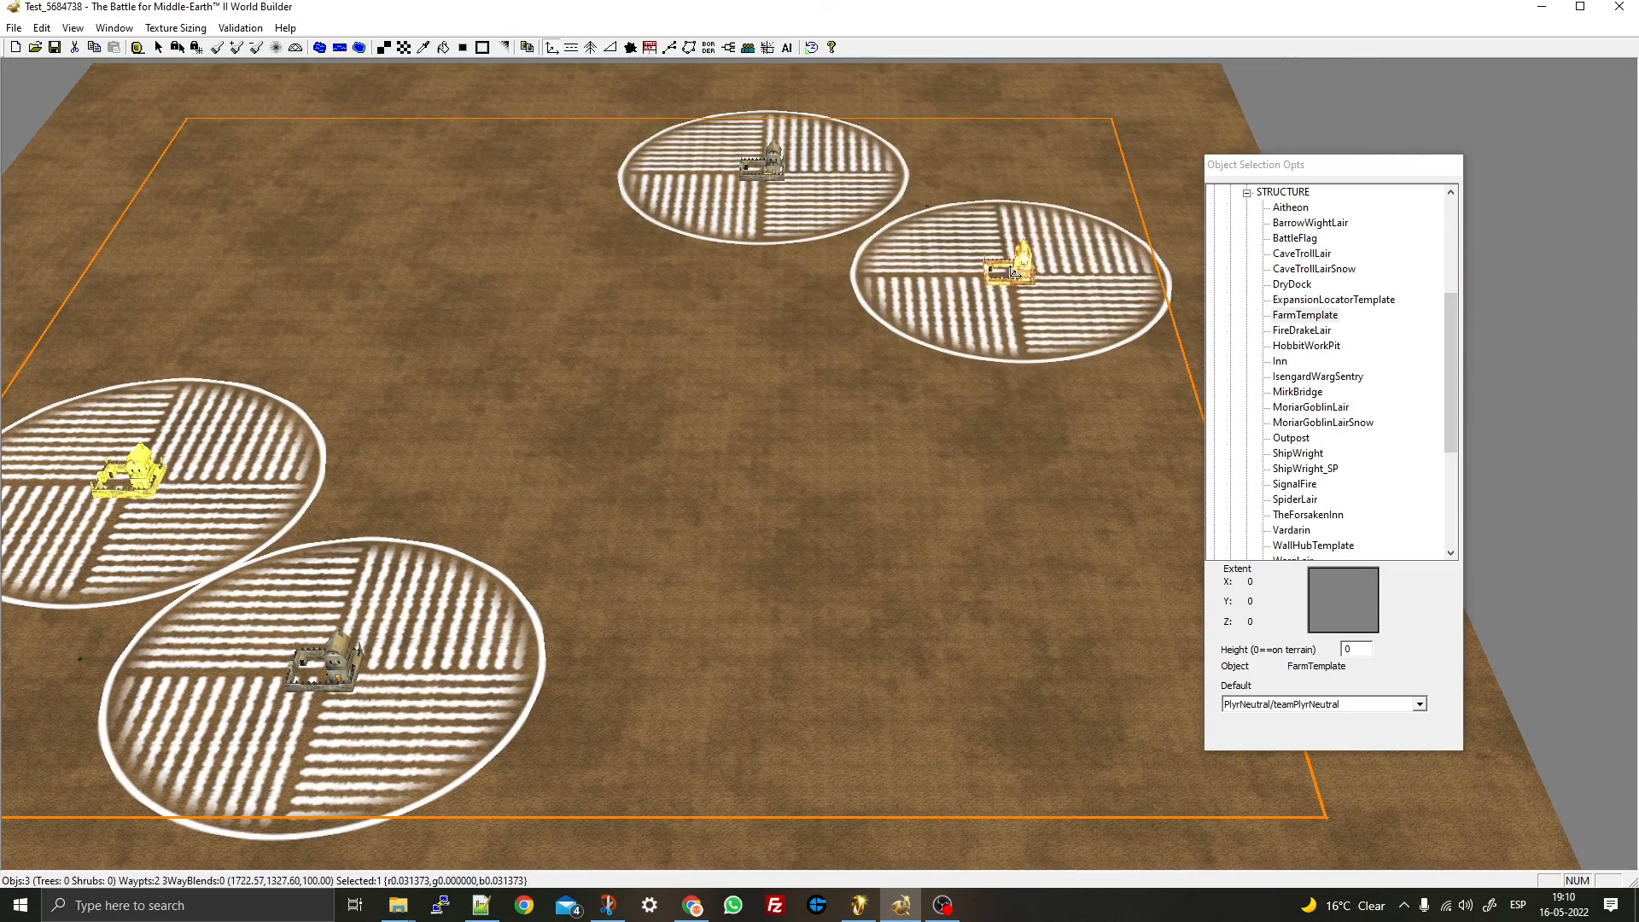
click(1012, 271)
click(993, 454)
- Place six more farms in the middle, upper and left areas of the map
right_drag(993, 454, 741, 482)
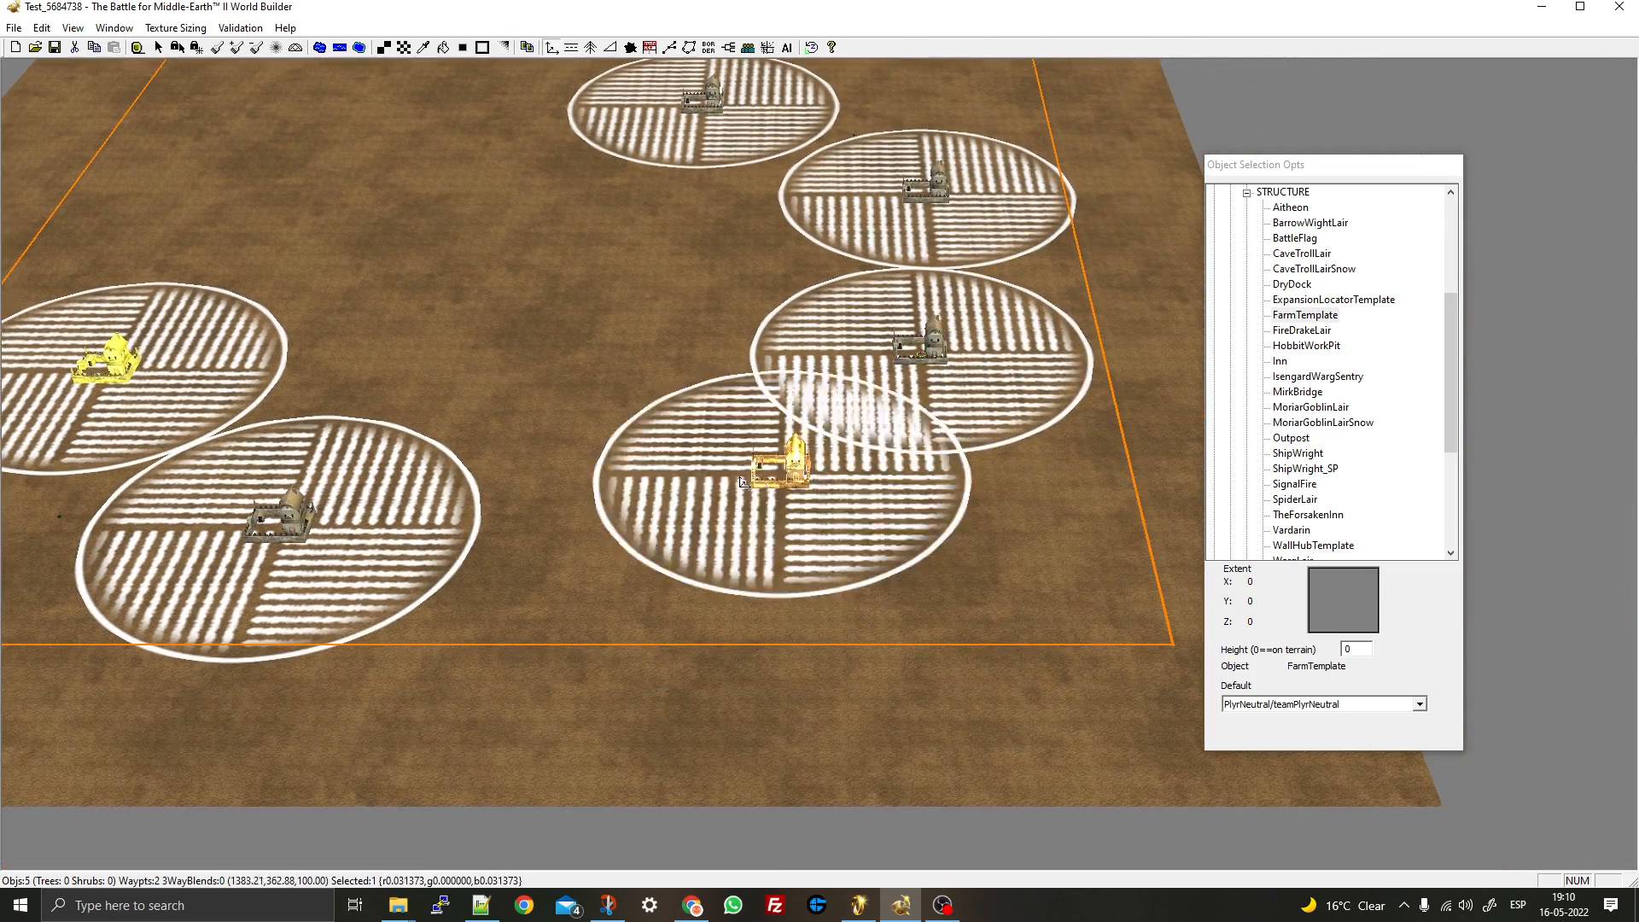
click(700, 503)
click(672, 231)
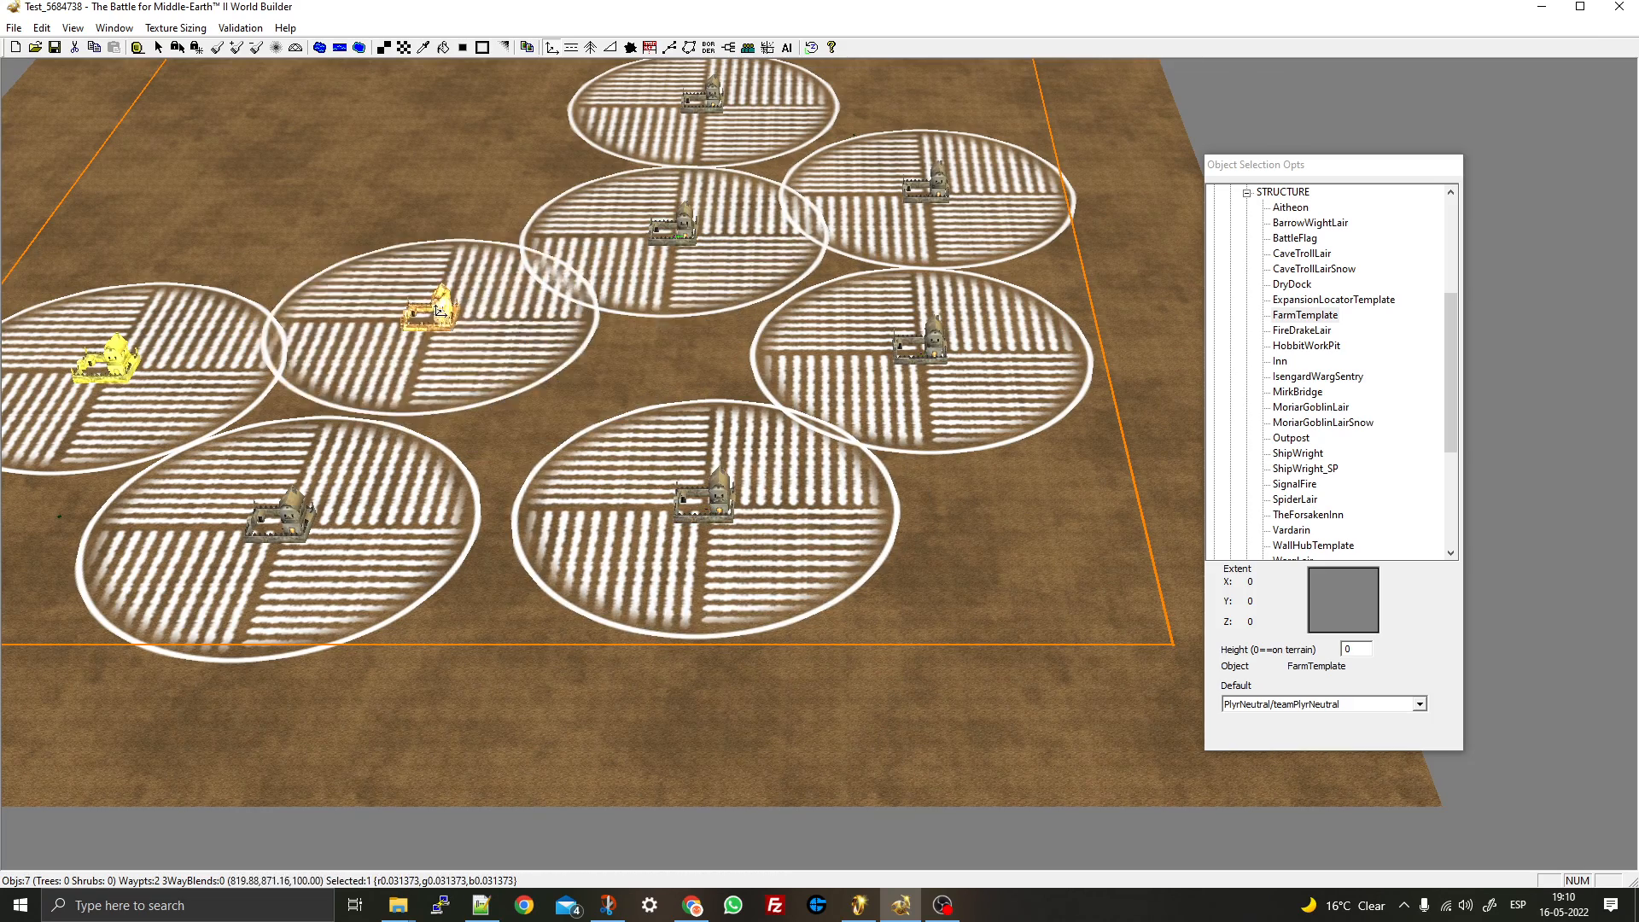
click(435, 306)
right_drag(434, 306, 716, 520)
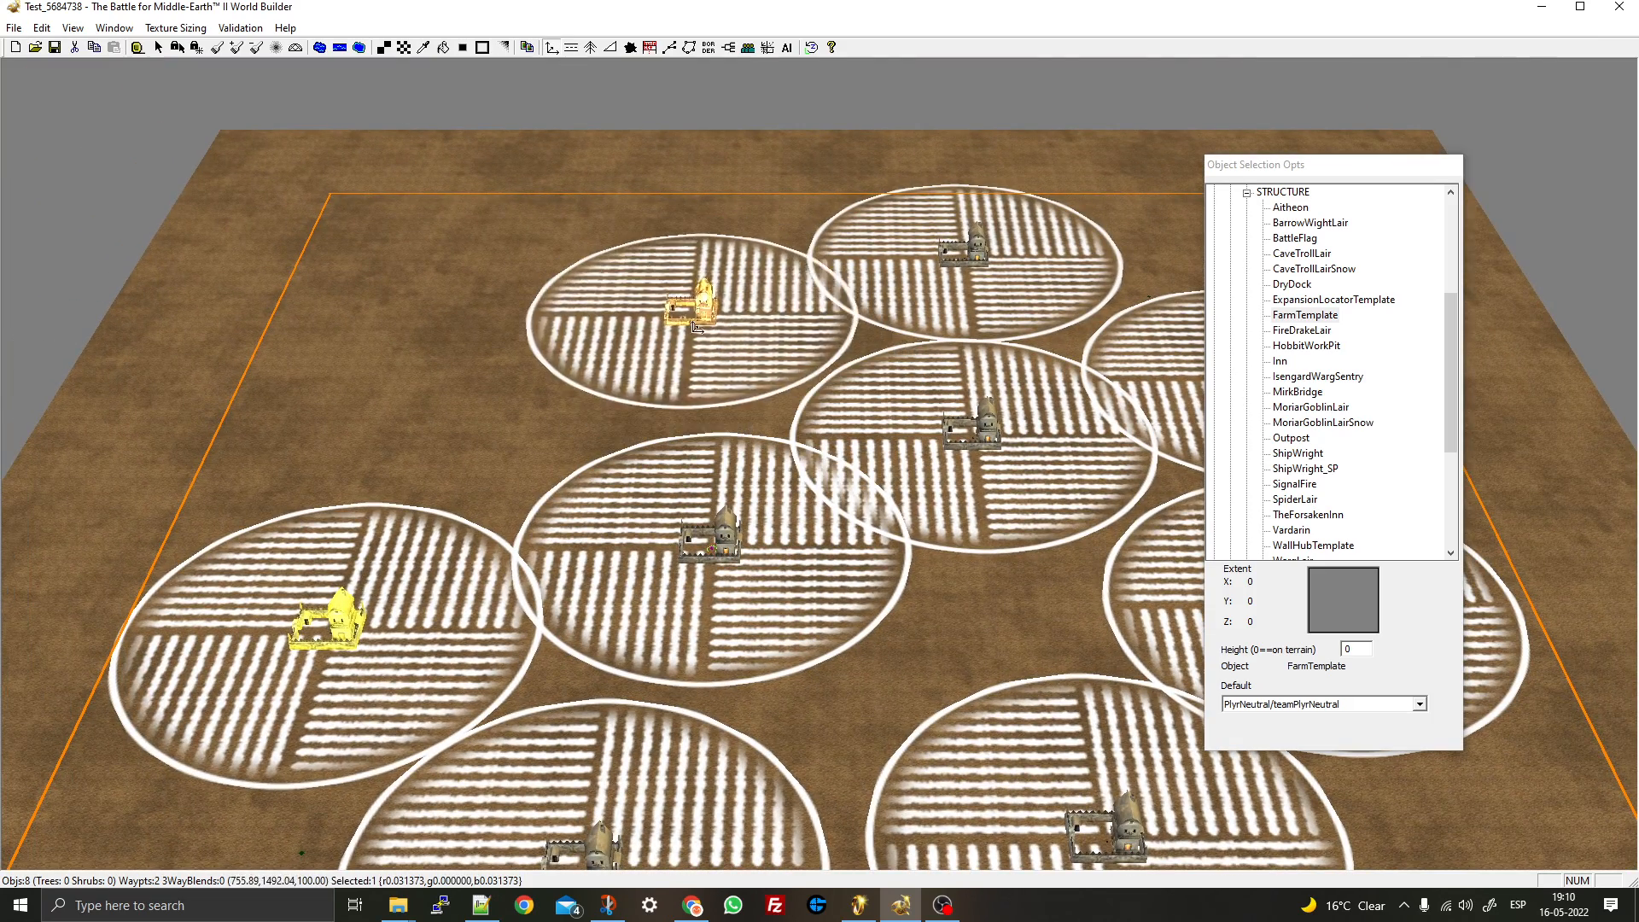
click(695, 326)
click(461, 246)
click(416, 400)
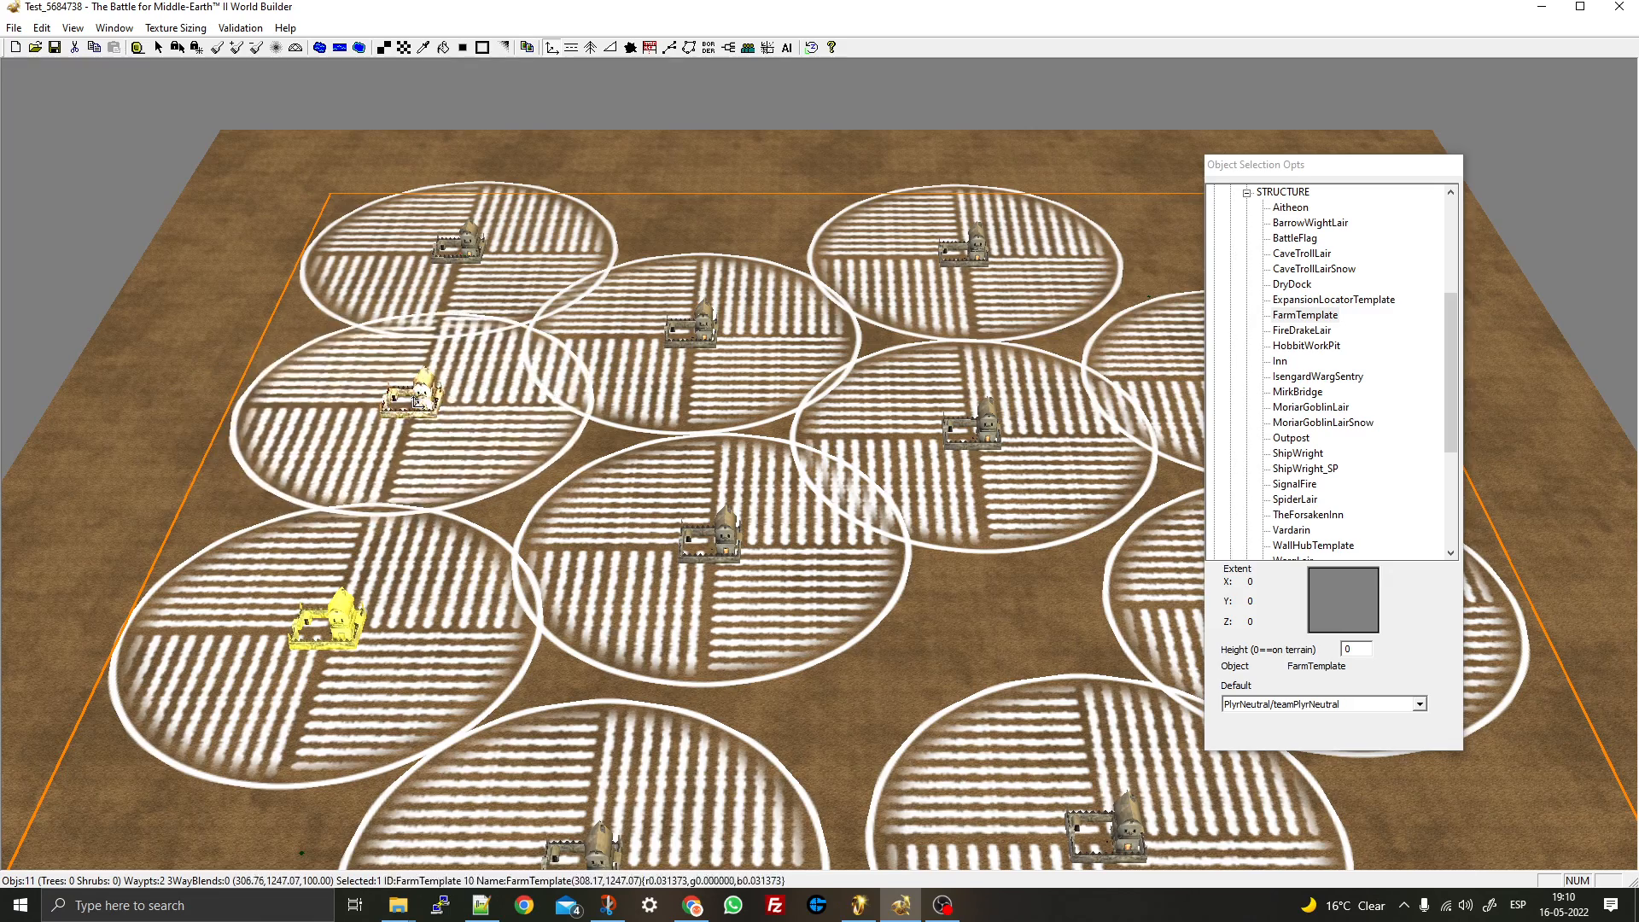
right_drag(947, 316, 726, 188)
- Reposition the bottom-centre farm beside the right-side farm
key(ctrl)
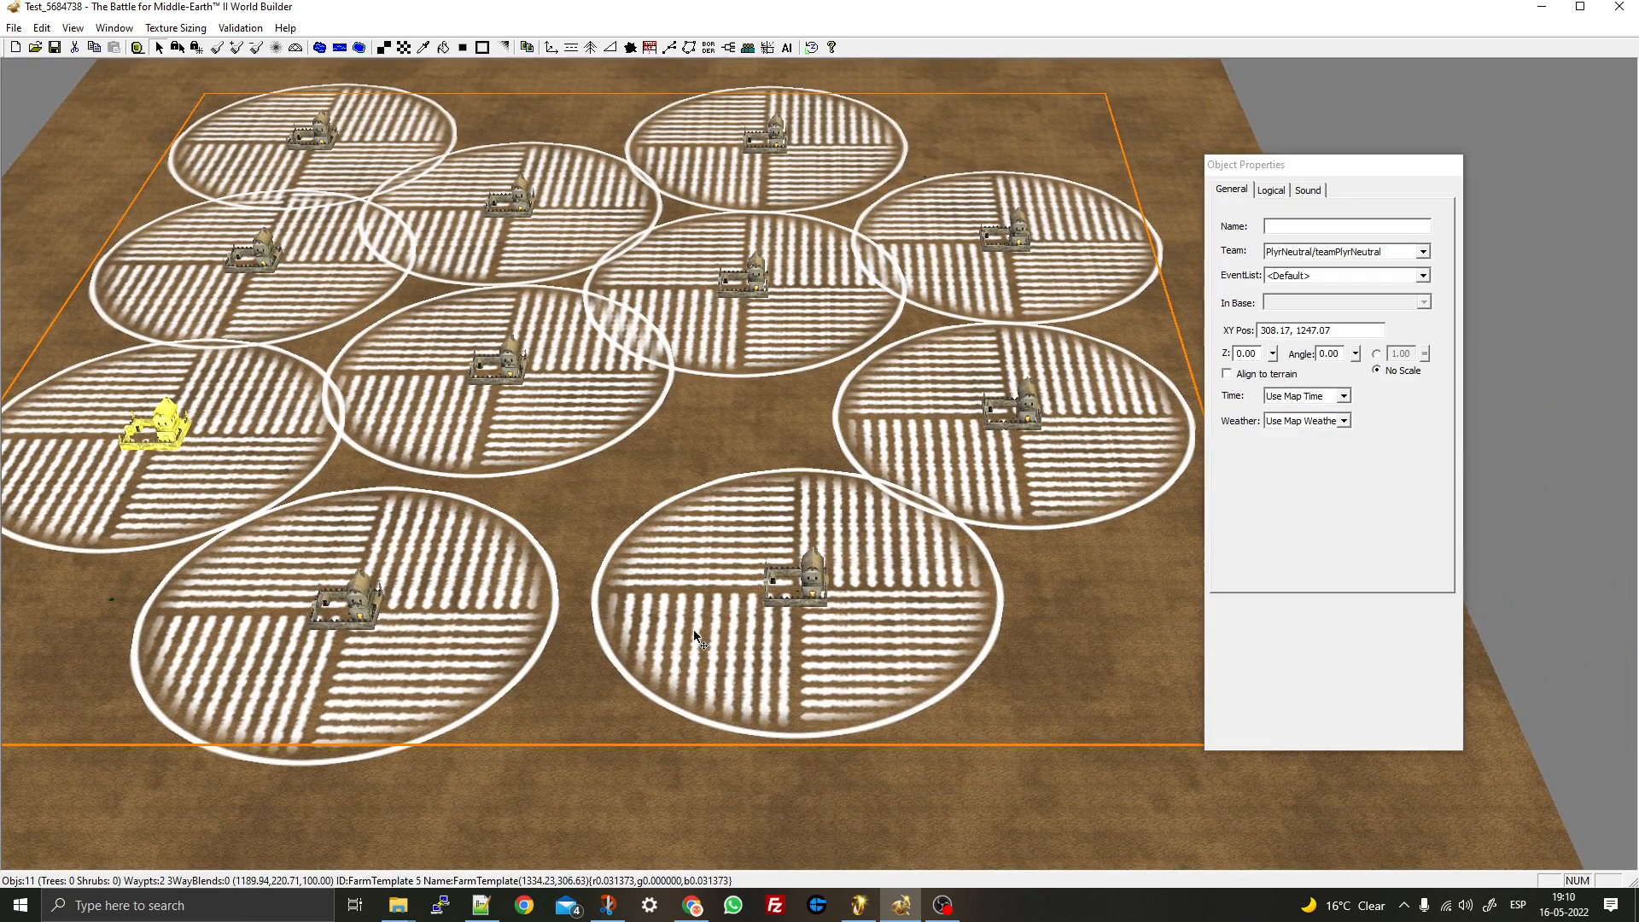
drag(794, 608, 813, 618)
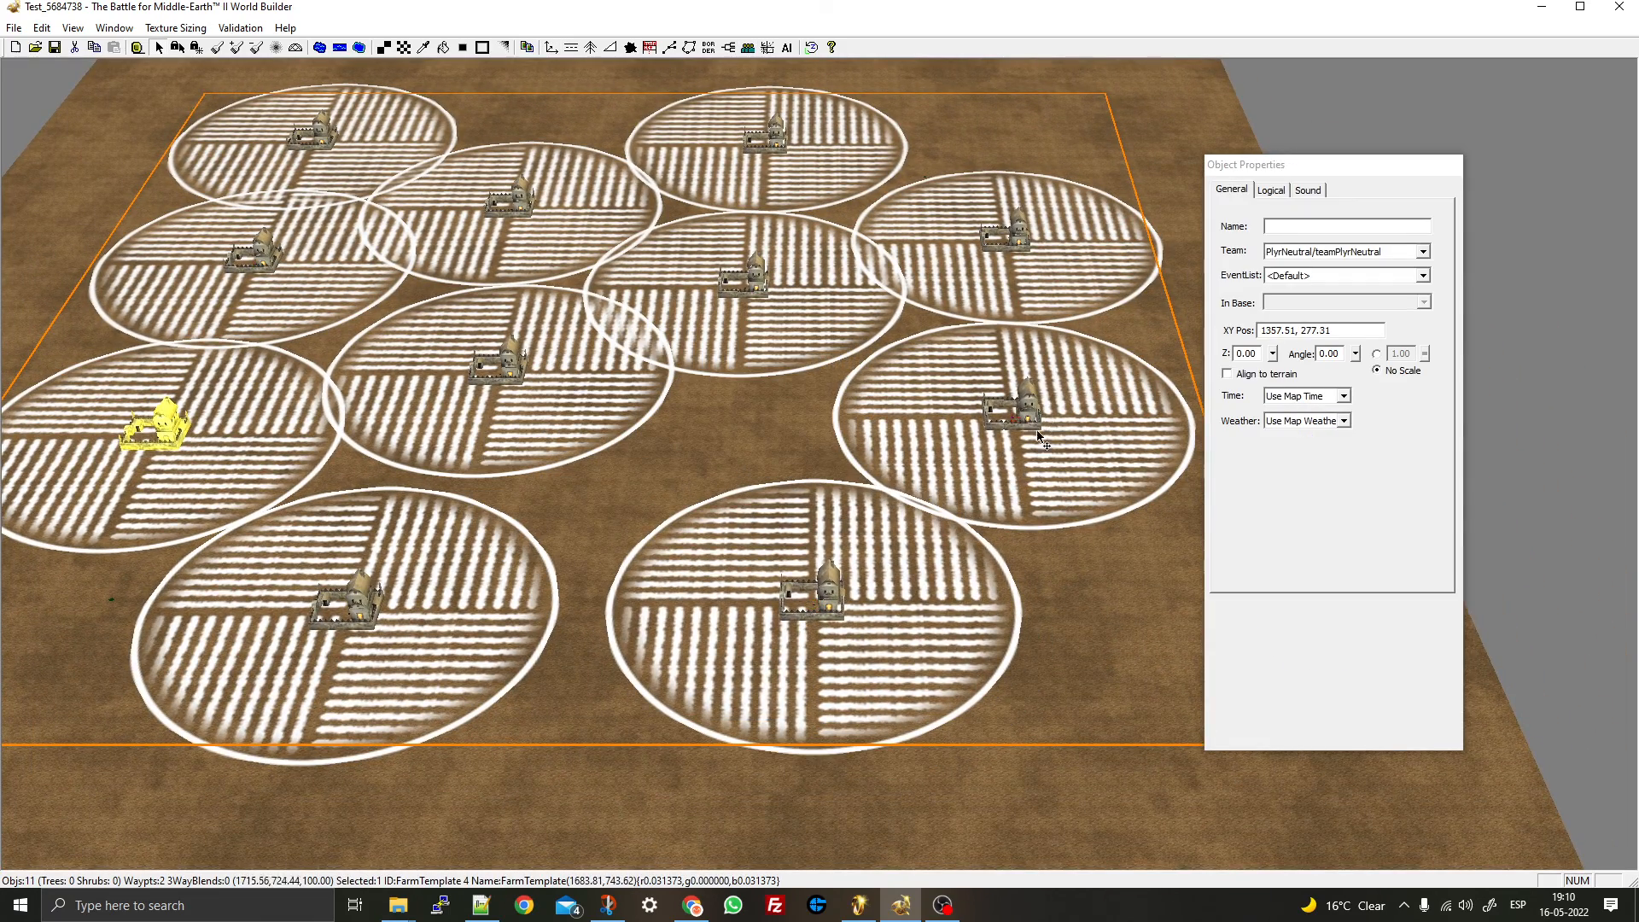
drag(1039, 436, 1059, 422)
drag(817, 593, 1033, 589)
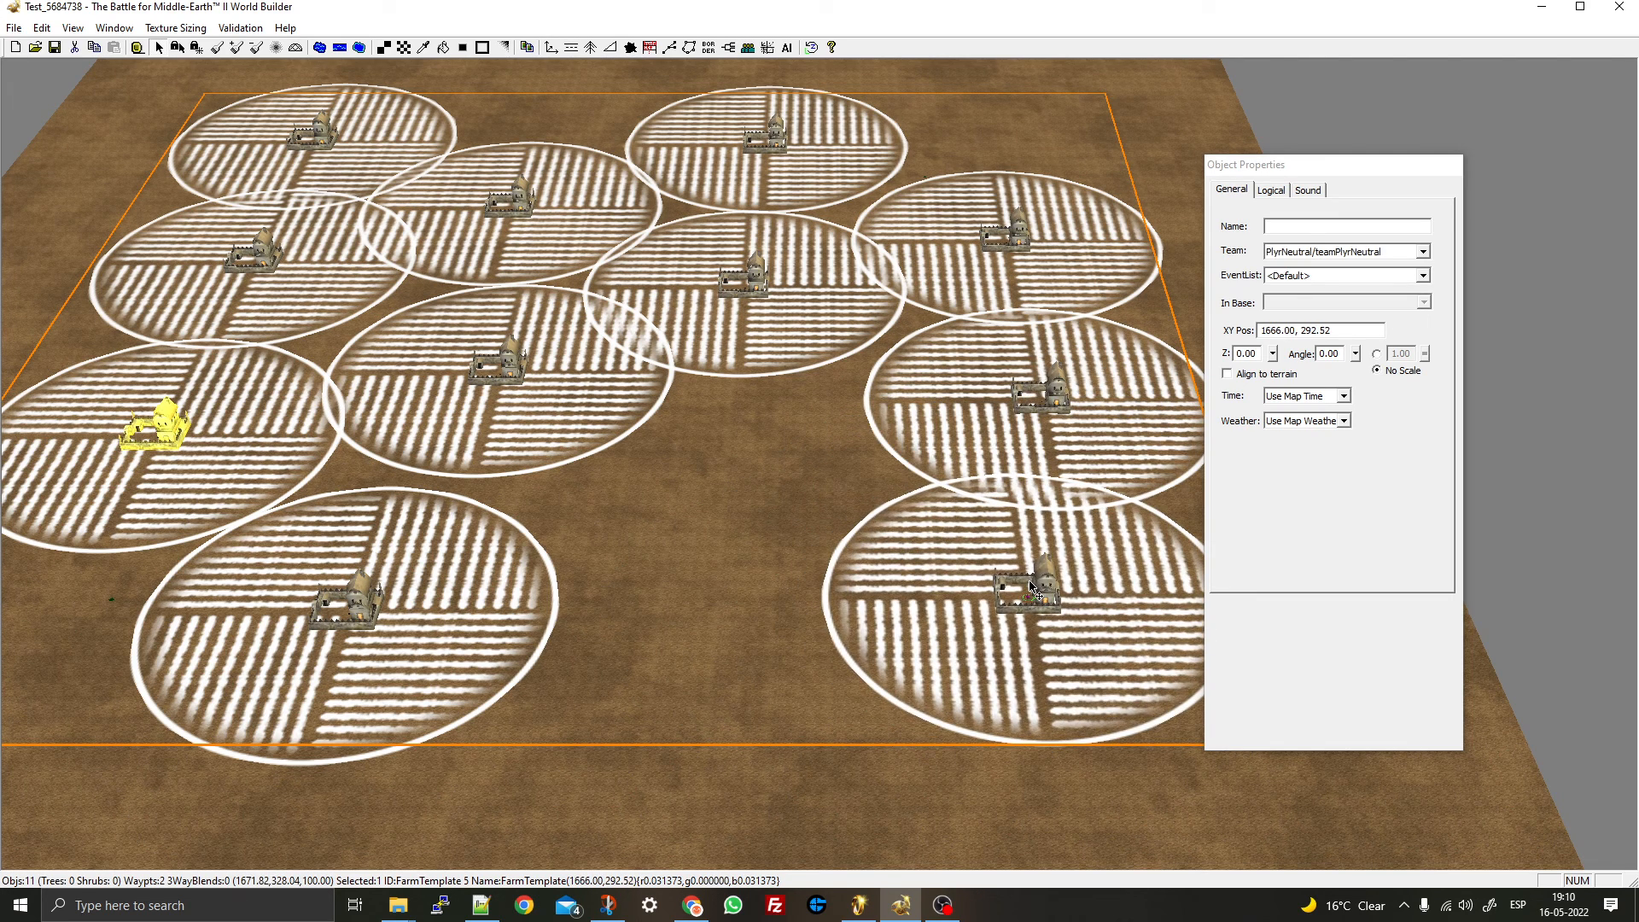
- Paste three farm copies on the right, left and upper-right to reach 14 farms
key(ctrl+v)
drag(678, 510, 709, 495)
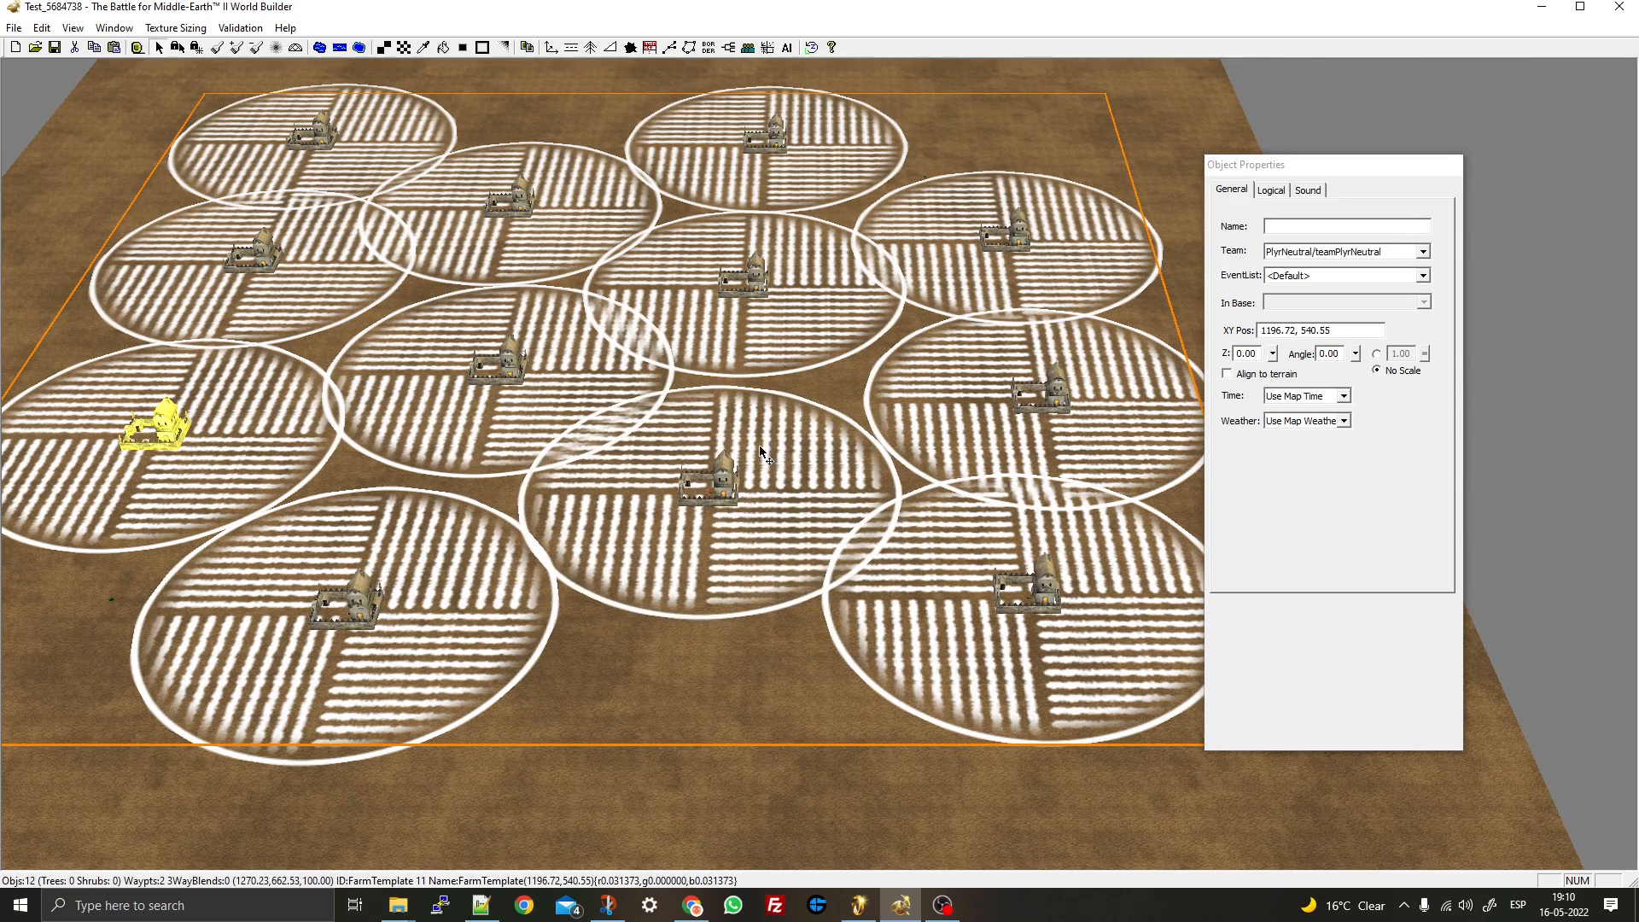
middle_drag(761, 450, 792, 386)
right_drag(792, 386, 546, 410)
key(ctrl+v)
drag(504, 611, 388, 568)
right_drag(638, 418, 1101, 295)
key(ctrl+v)
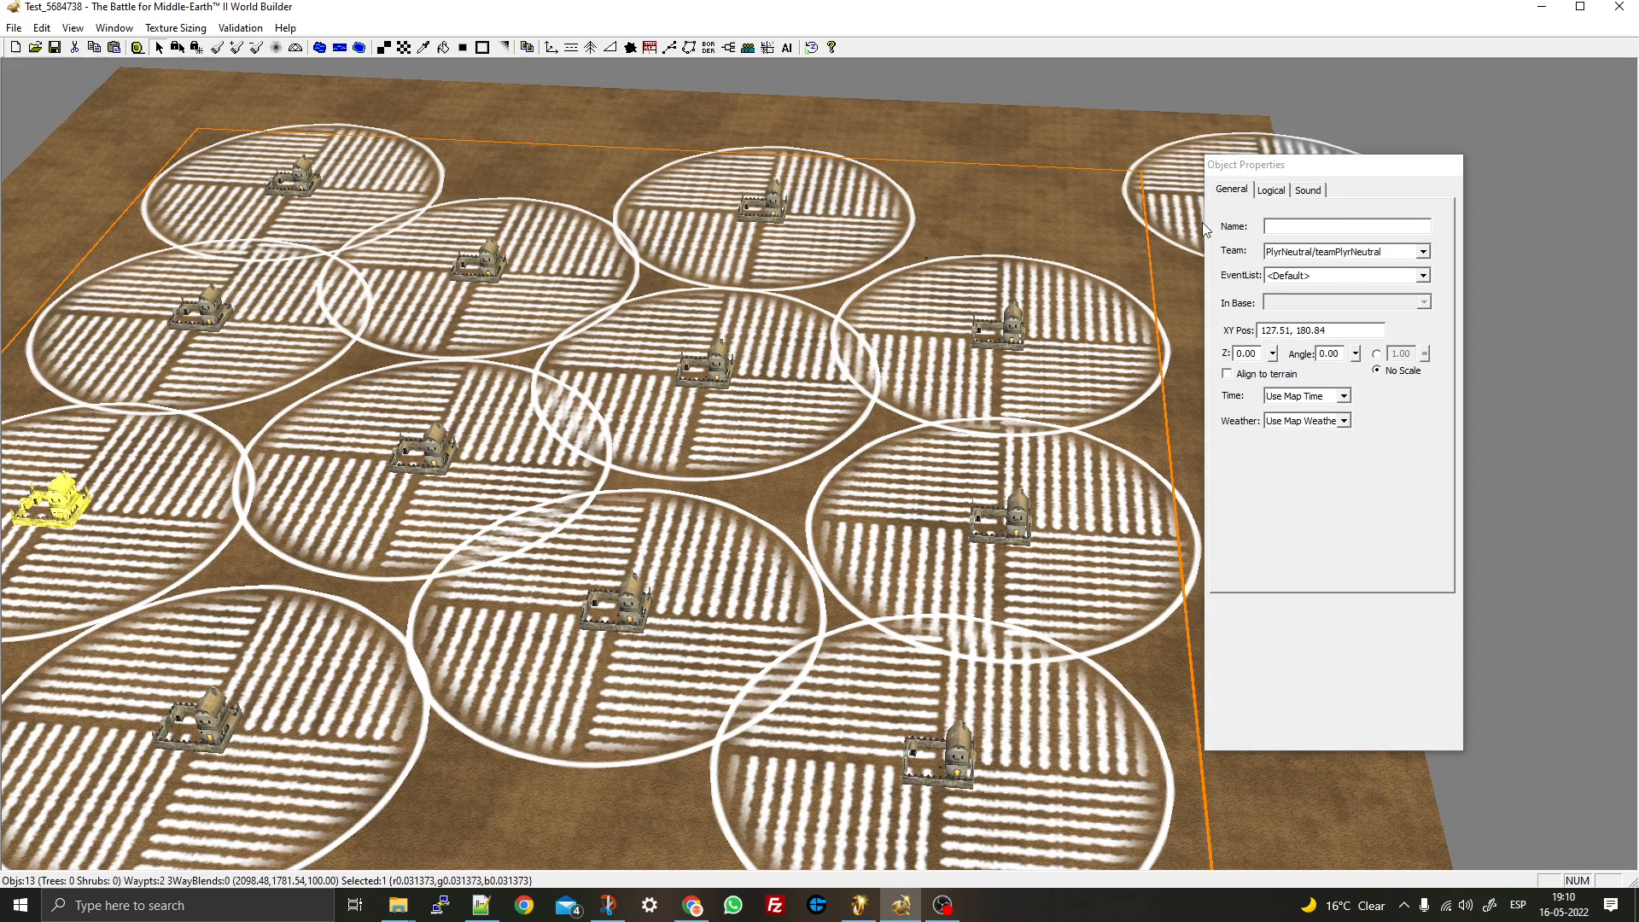
drag(1199, 220, 1046, 209)
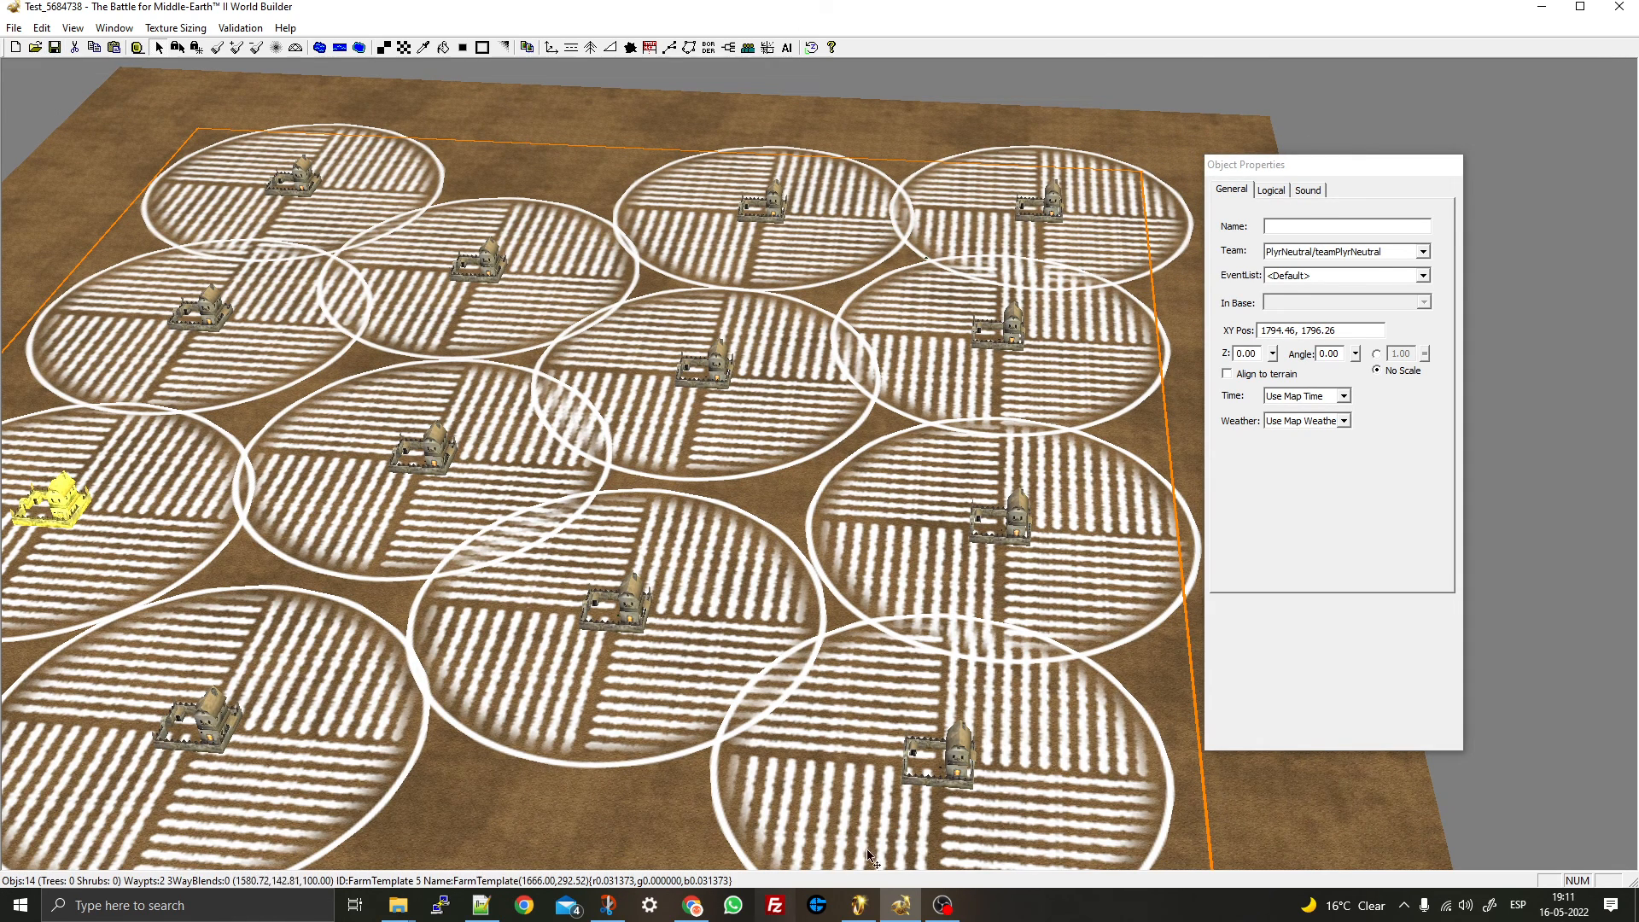
click(859, 905)
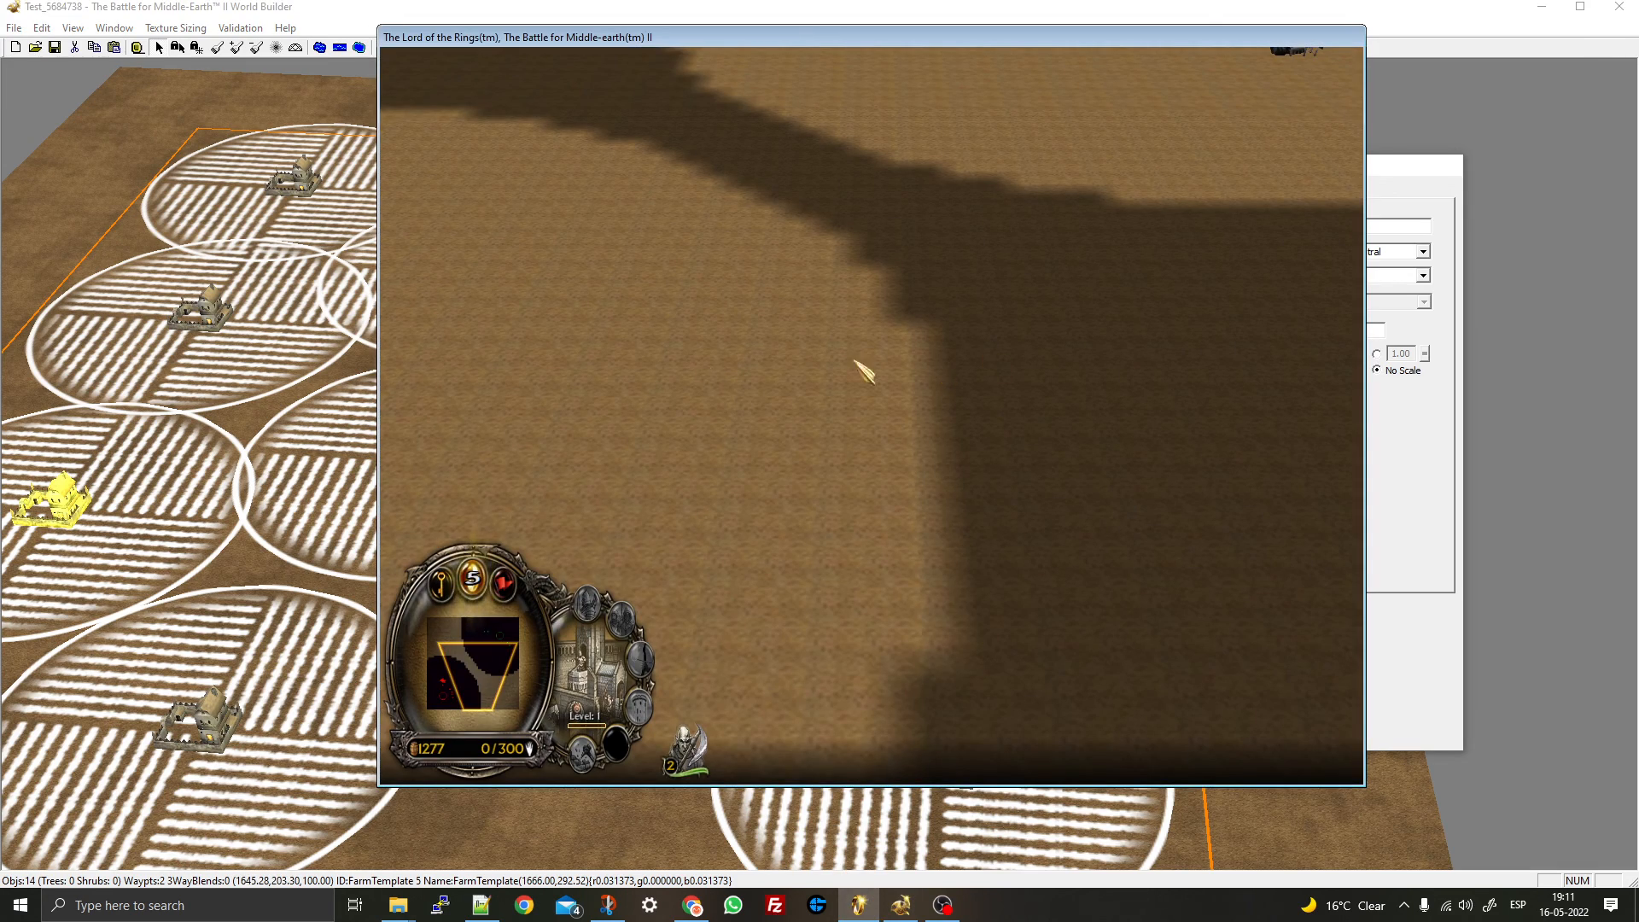
- Pan around the base in the test game, then restart the match
right_drag(775, 326, 683, 452)
right_drag(1018, 493, 1123, 384)
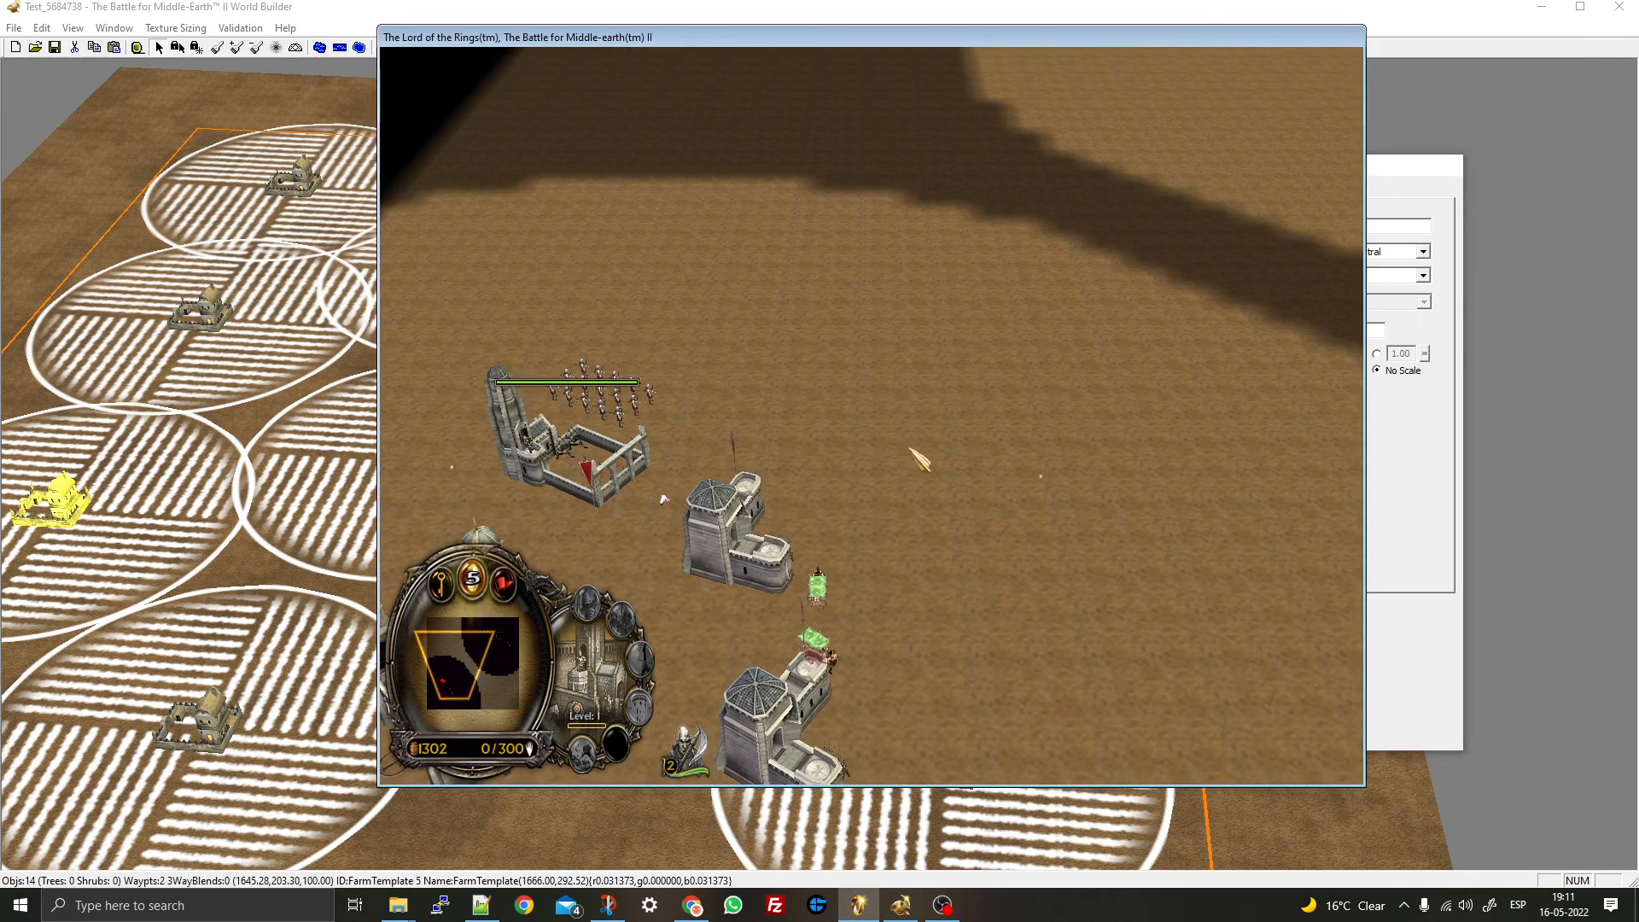
key(Escape)
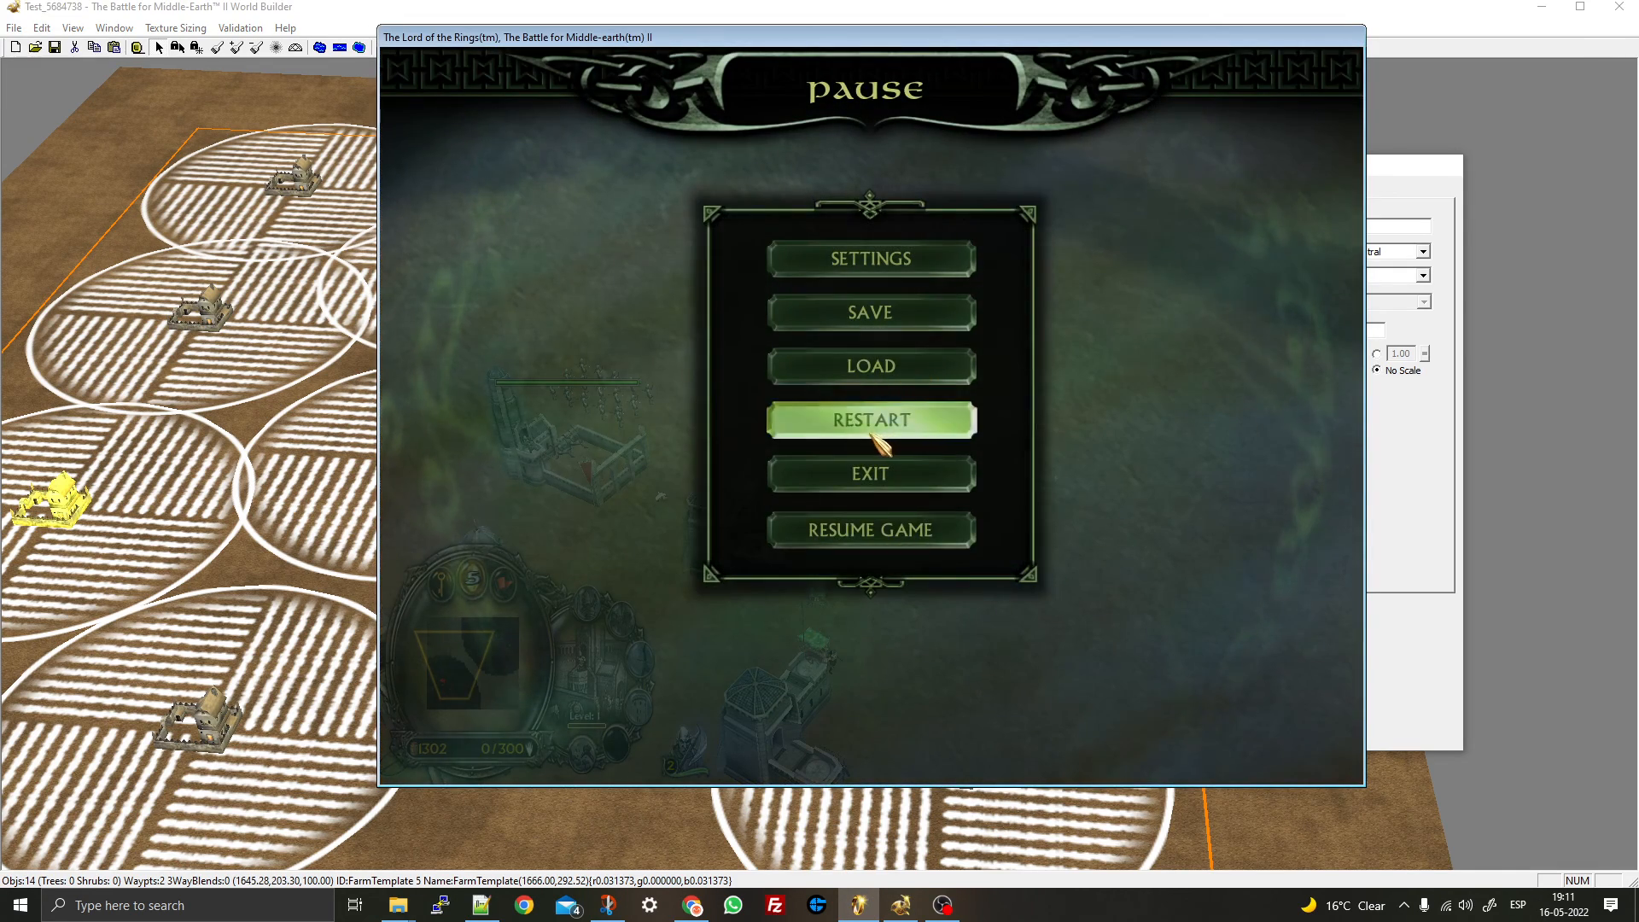
click(875, 431)
click(771, 467)
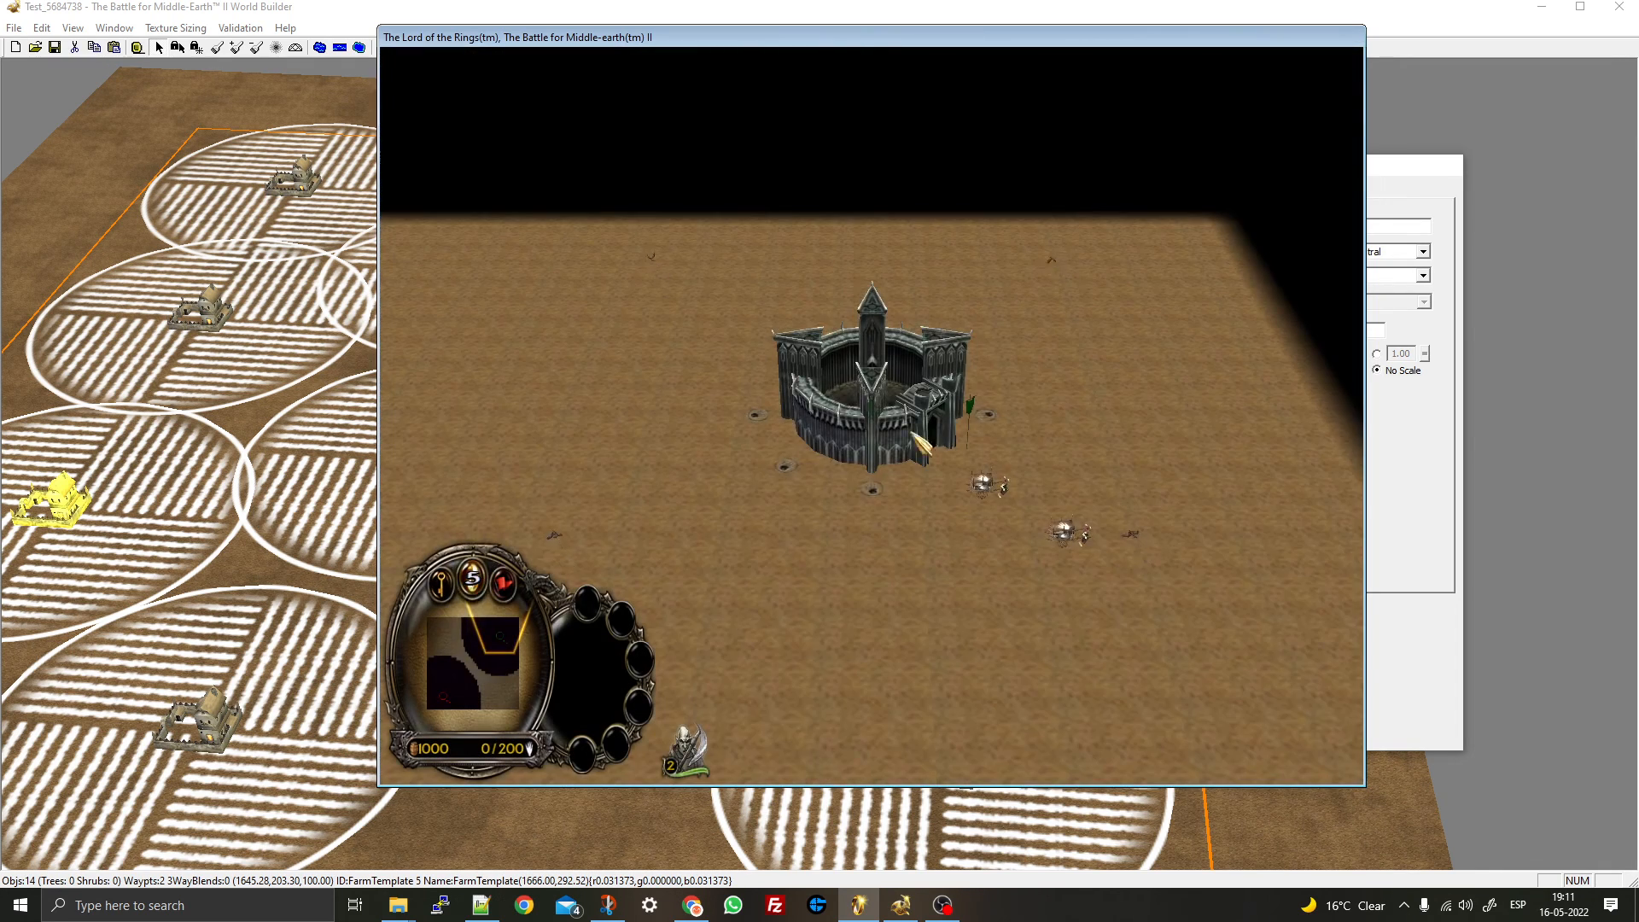
- With a worker, start two buildings near the fortress and select the new foundation
right_drag(912, 434, 1107, 186)
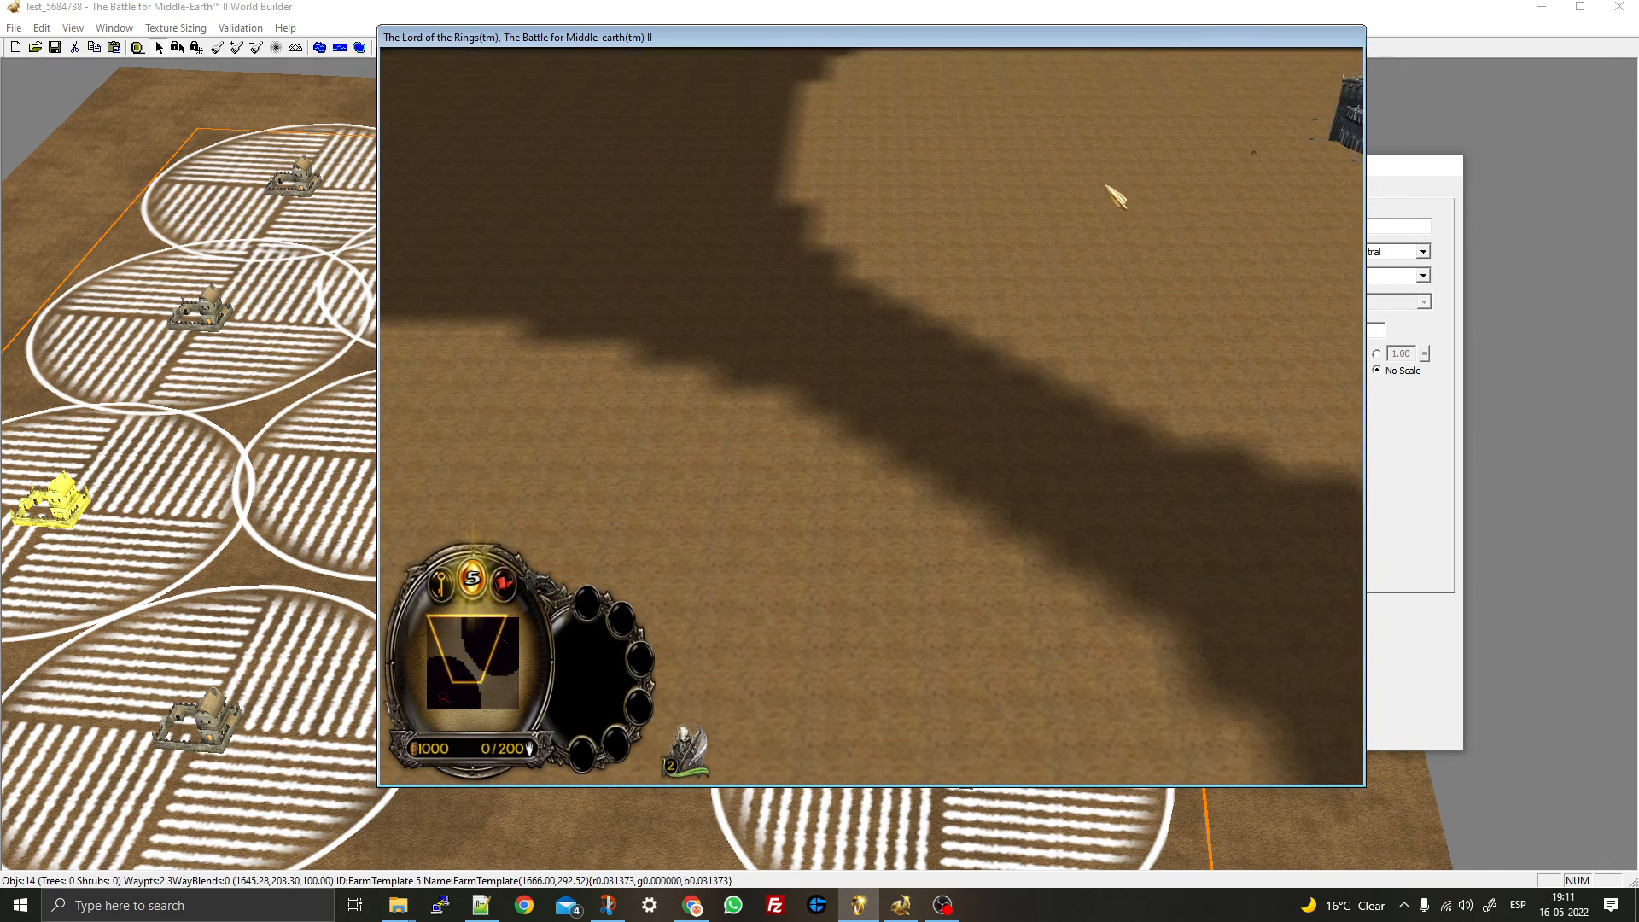
click(687, 751)
click(1346, 173)
click(520, 263)
click(687, 751)
click(1346, 173)
click(1098, 502)
right_drag(1097, 502, 948, 460)
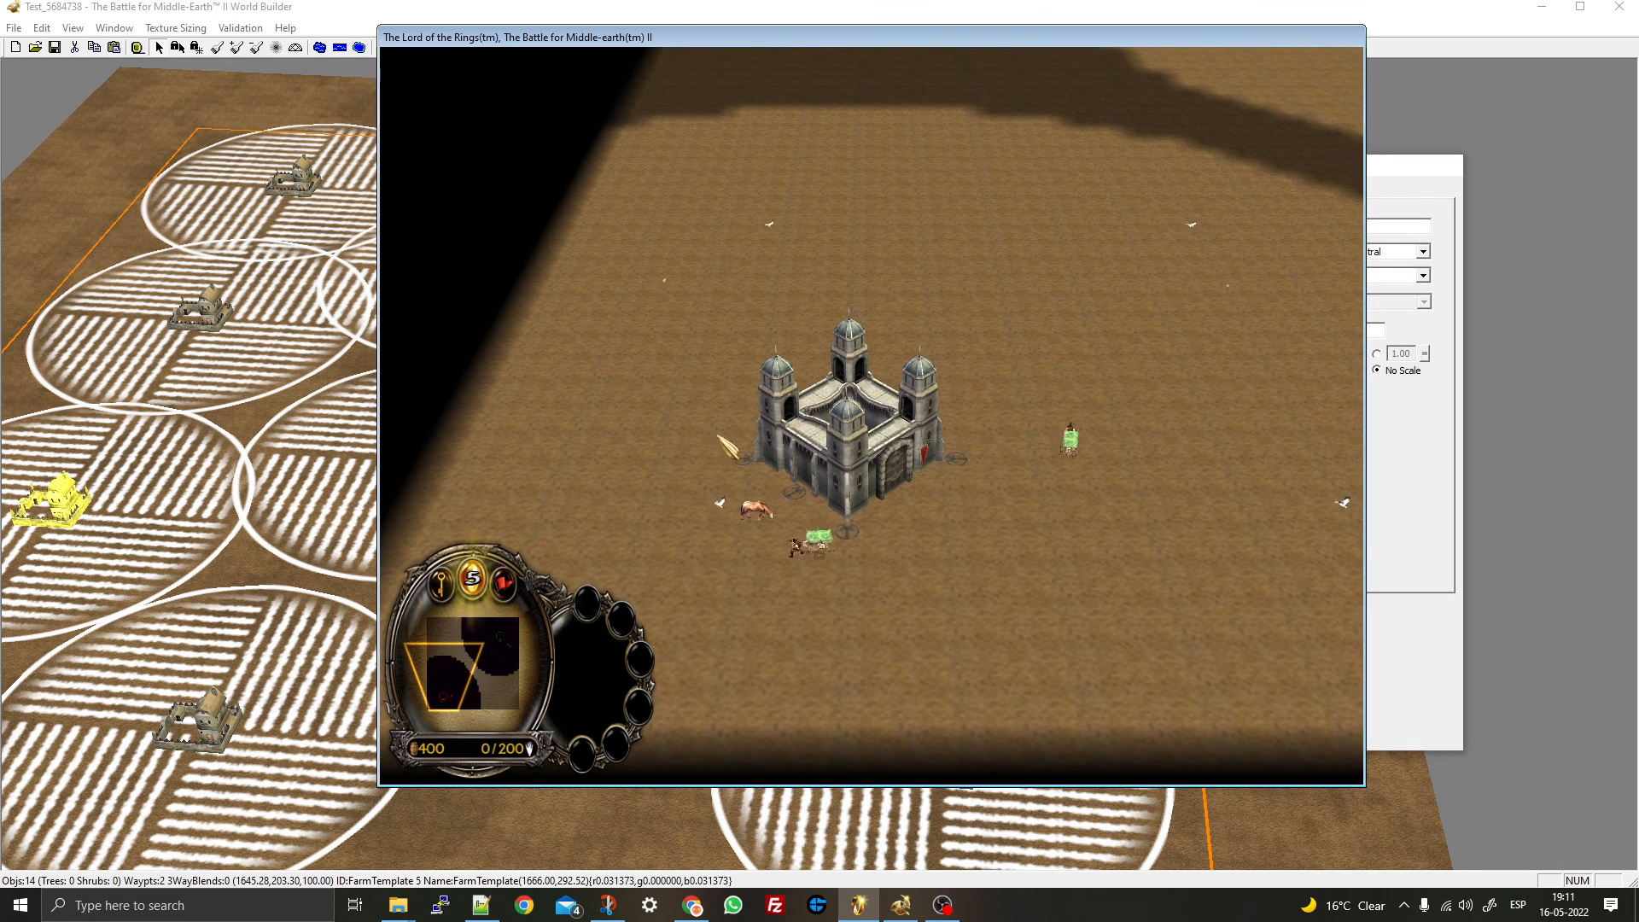
right_drag(811, 425, 795, 433)
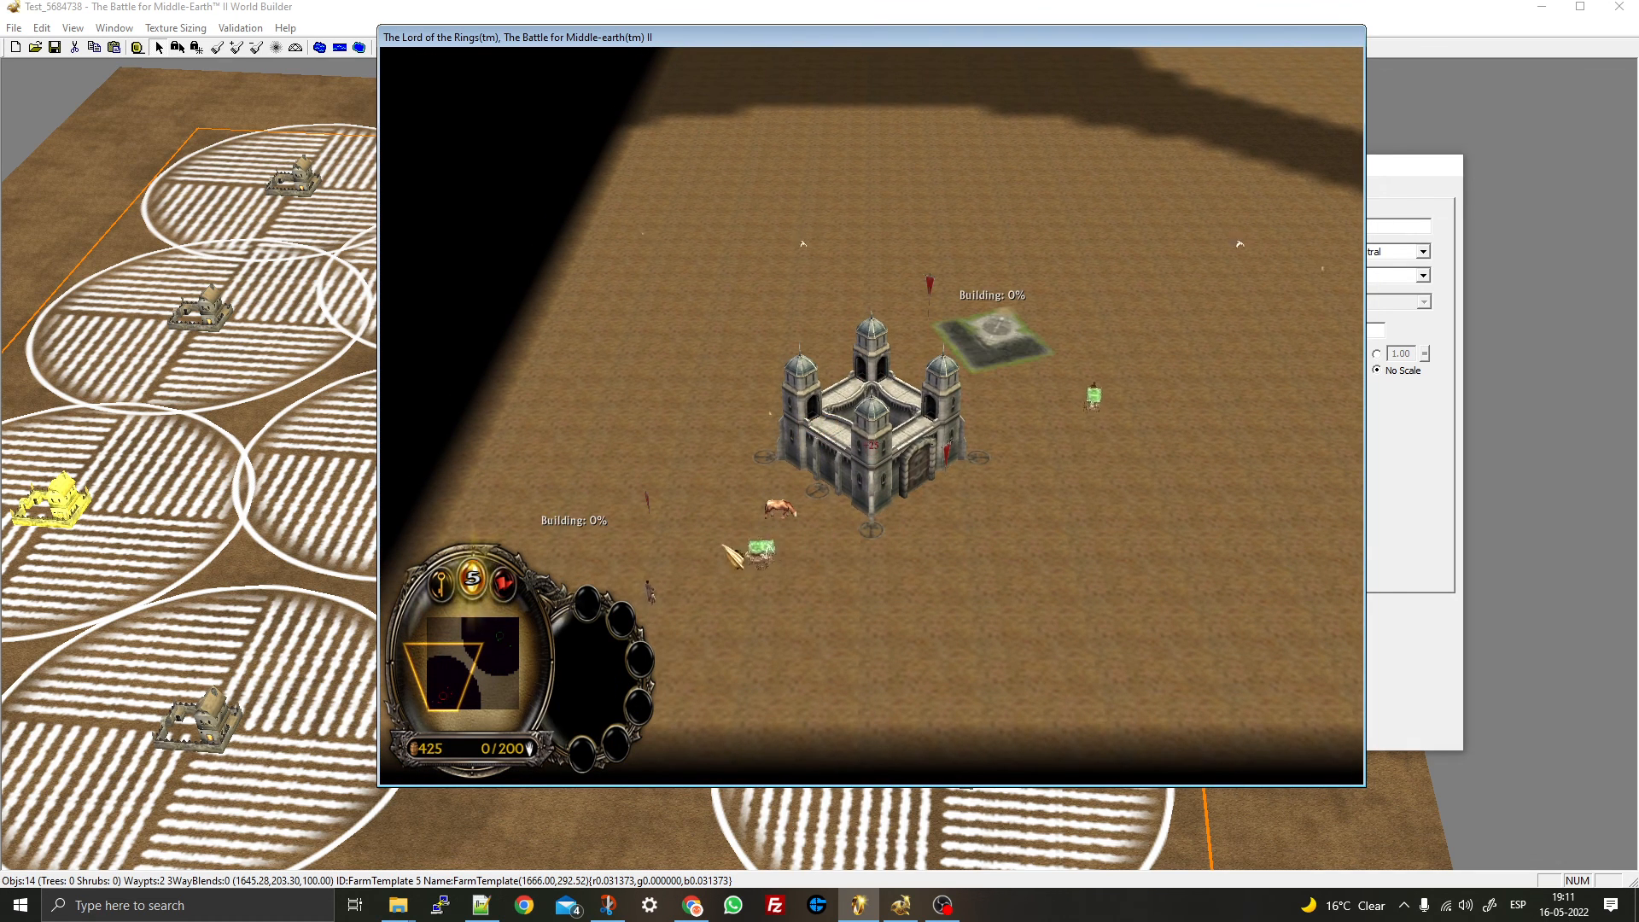
click(608, 563)
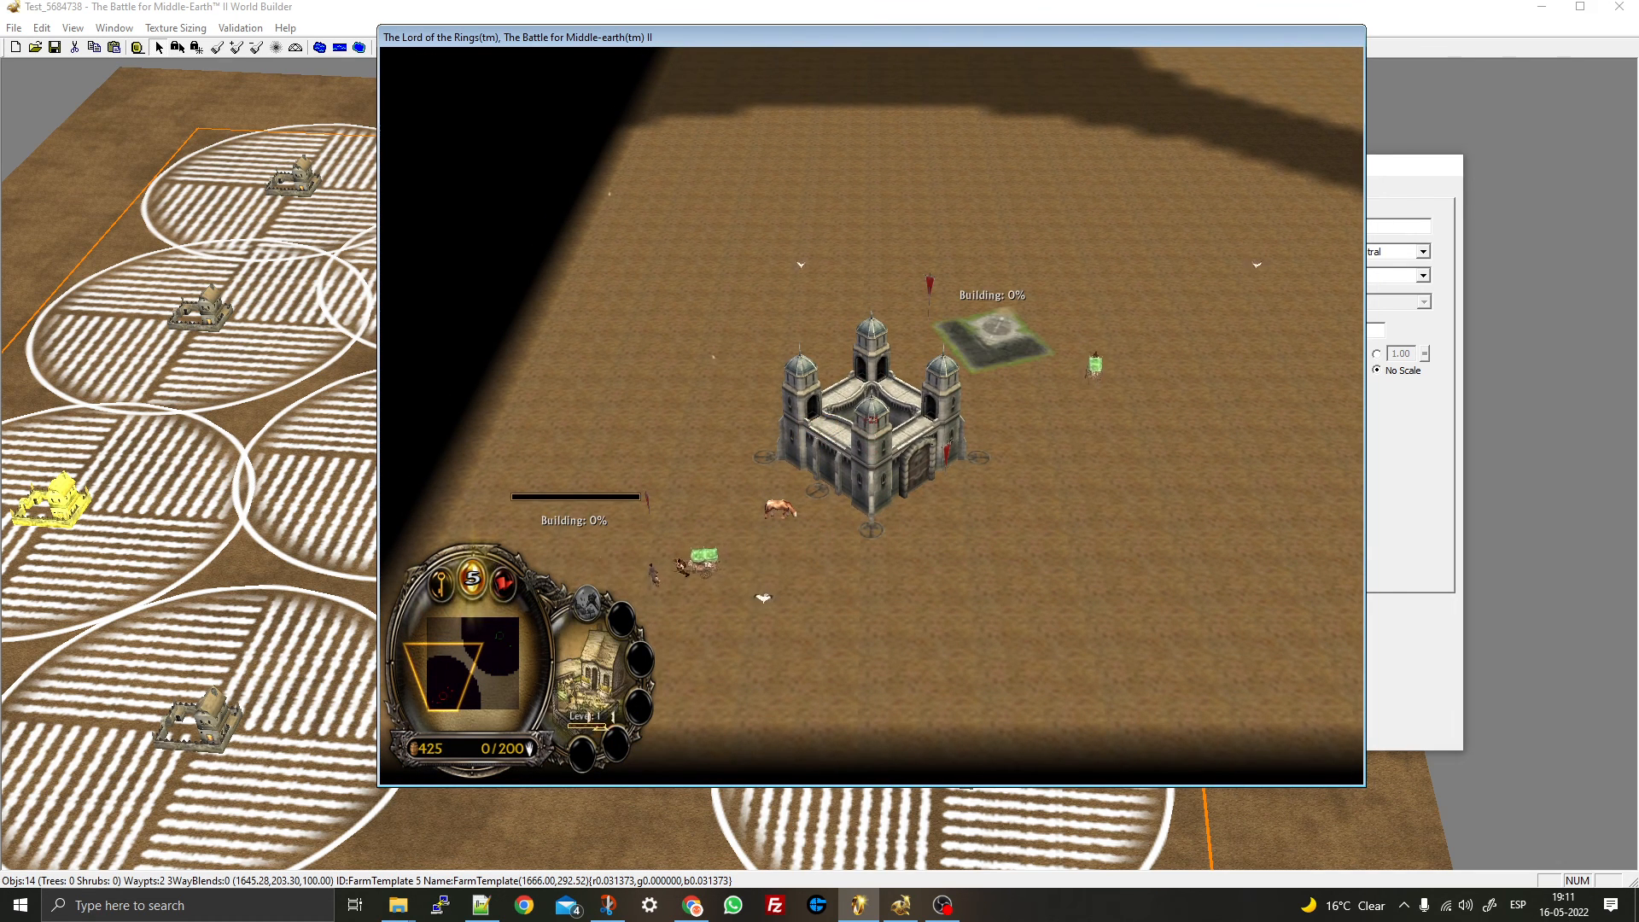
- Switch to World Builder and adjust the map view of the farms
click(159, 712)
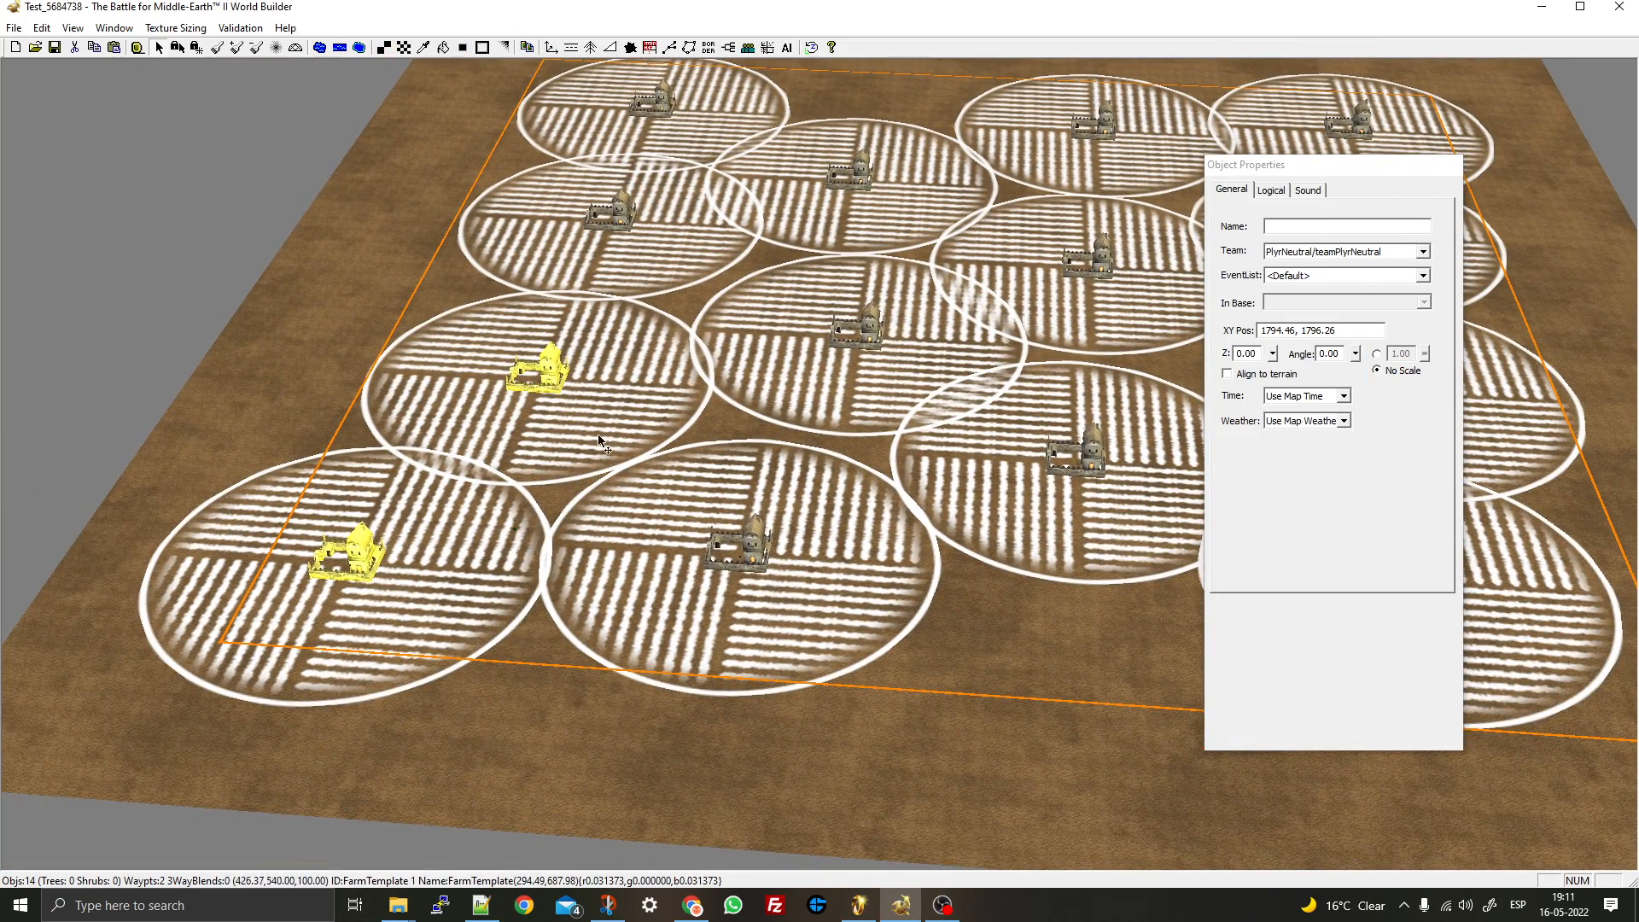
scroll(615, 427, down, 3)
right_drag(913, 358, 614, 422)
mouse_move(614, 422)
middle_down()
mouse_move(683, 420)
mouse_move(586, 429)
middle_up()
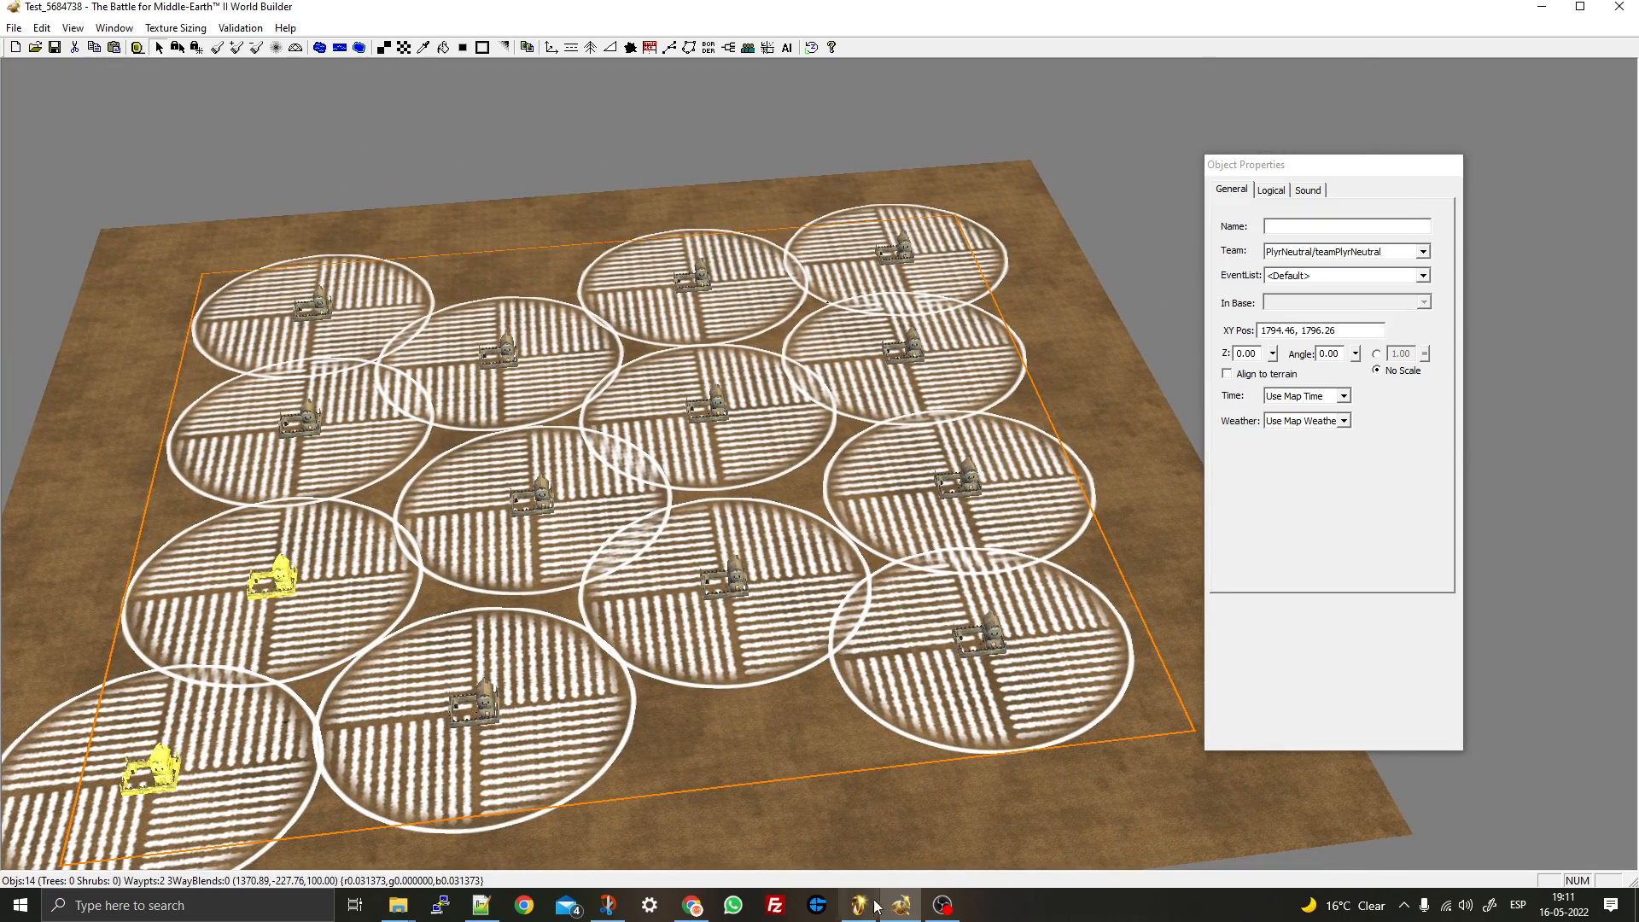
- In the game, select the unfinished building and scout the enemy fortress and corners, then return to World Builder
click(862, 908)
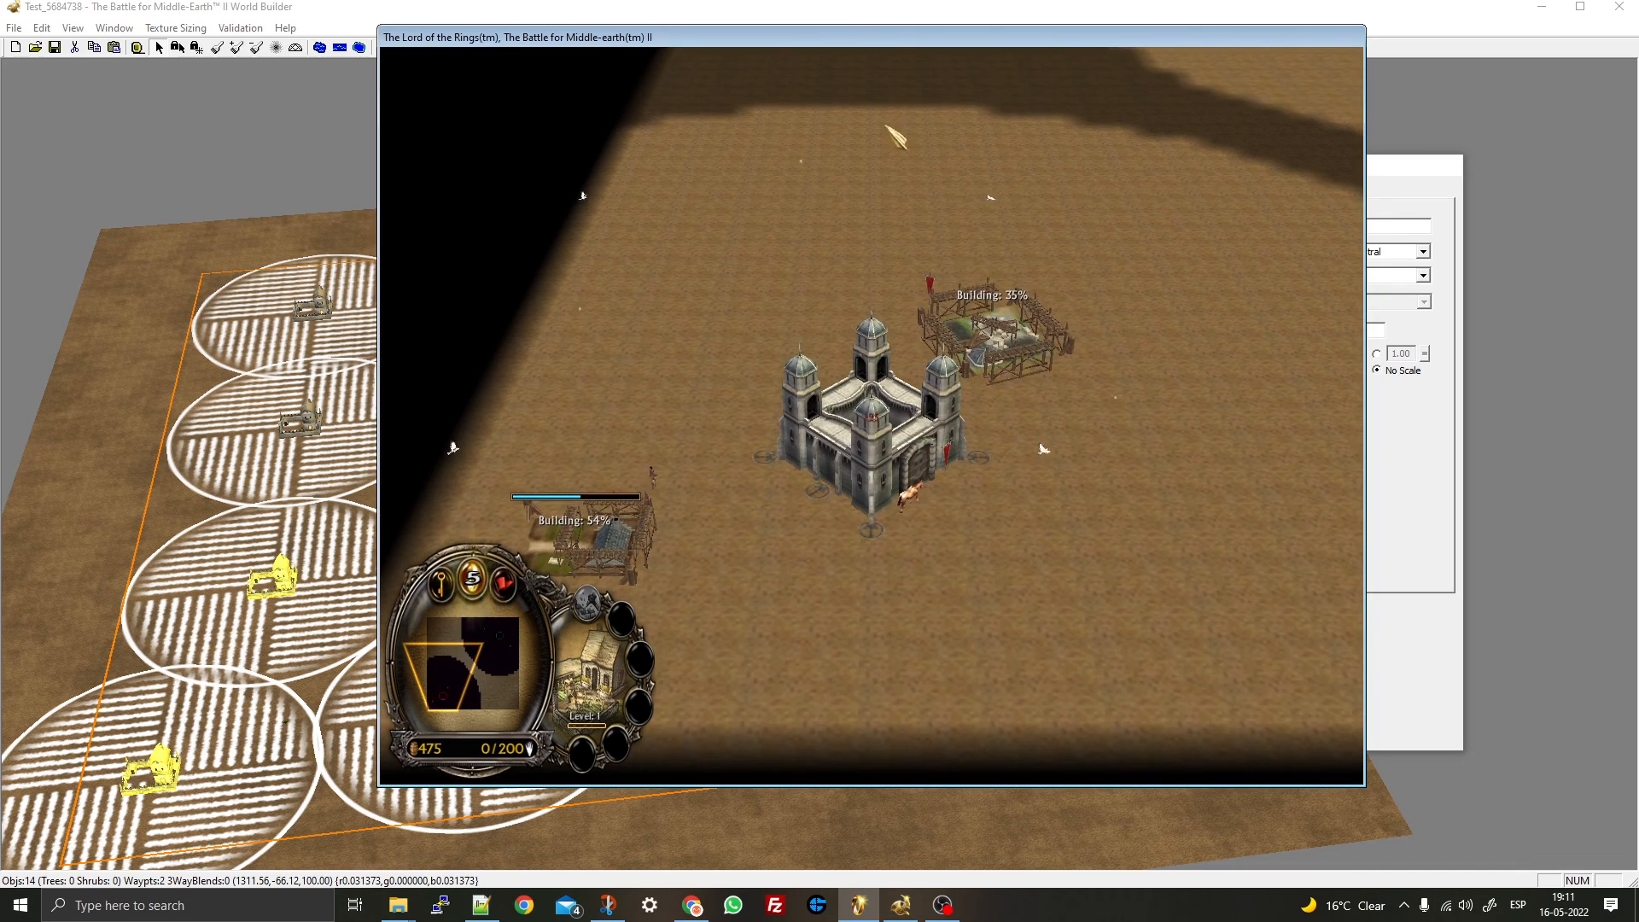
mouse_move(644, 412)
mouse_down()
mouse_move(1094, 266)
mouse_move(1059, 273)
mouse_up()
mouse_move(683, 267)
right_down()
mouse_move(721, 264)
mouse_move(865, 333)
right_up()
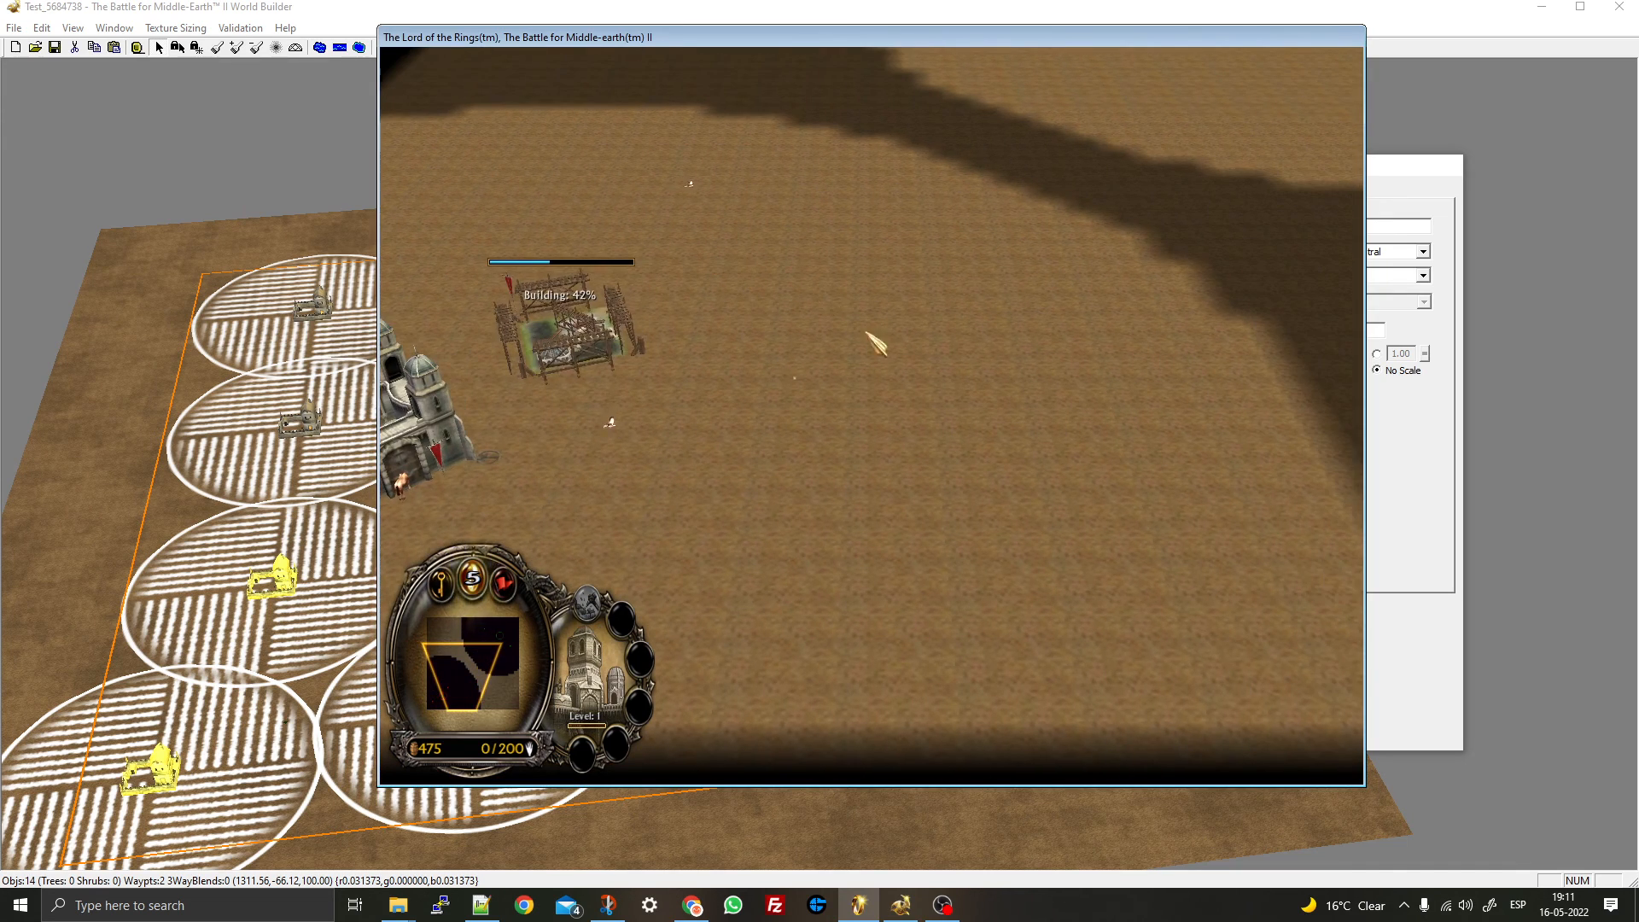
right_drag(871, 495, 862, 325)
right_drag(652, 309, 803, 377)
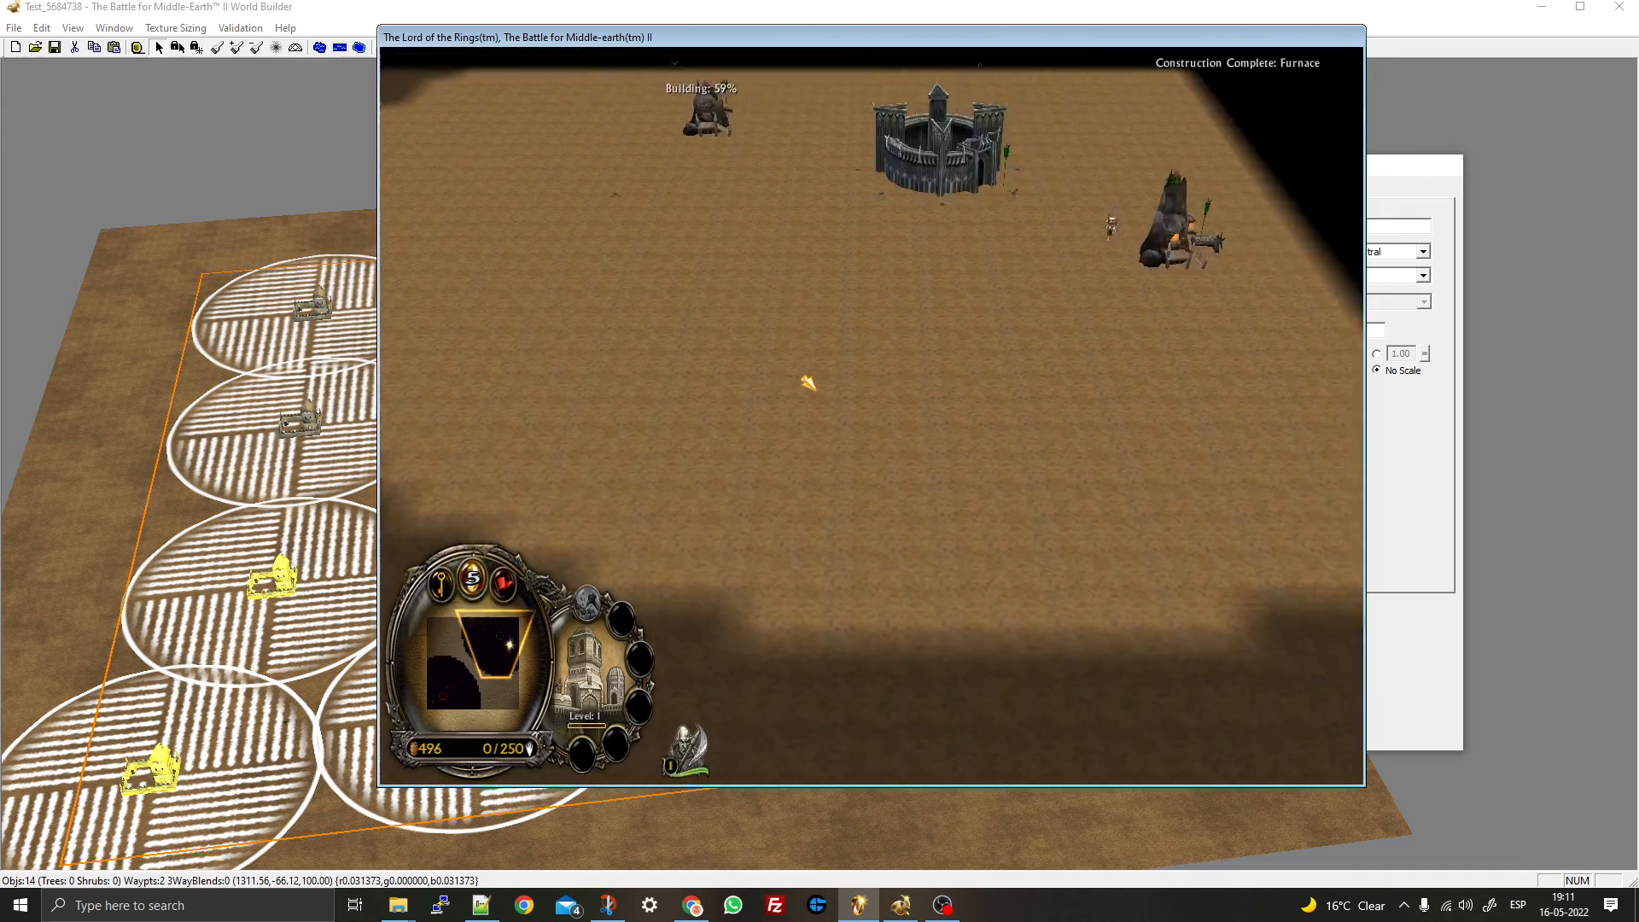
right_drag(772, 280, 595, 272)
right_drag(708, 311, 909, 486)
right_drag(905, 362, 685, 260)
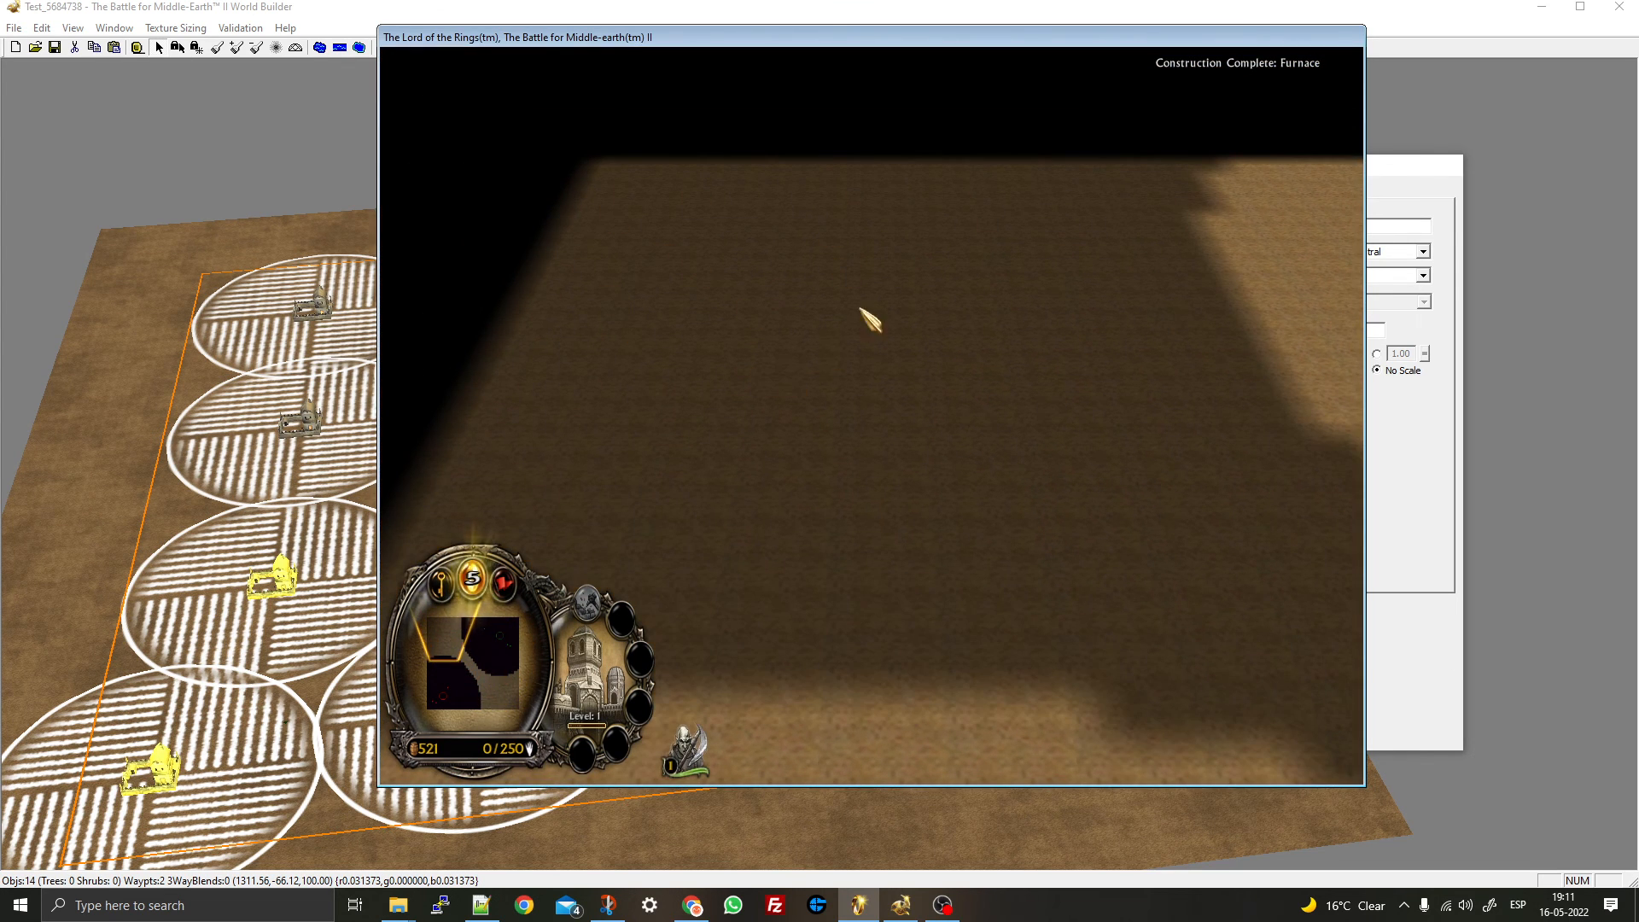
right_drag(870, 320, 835, 450)
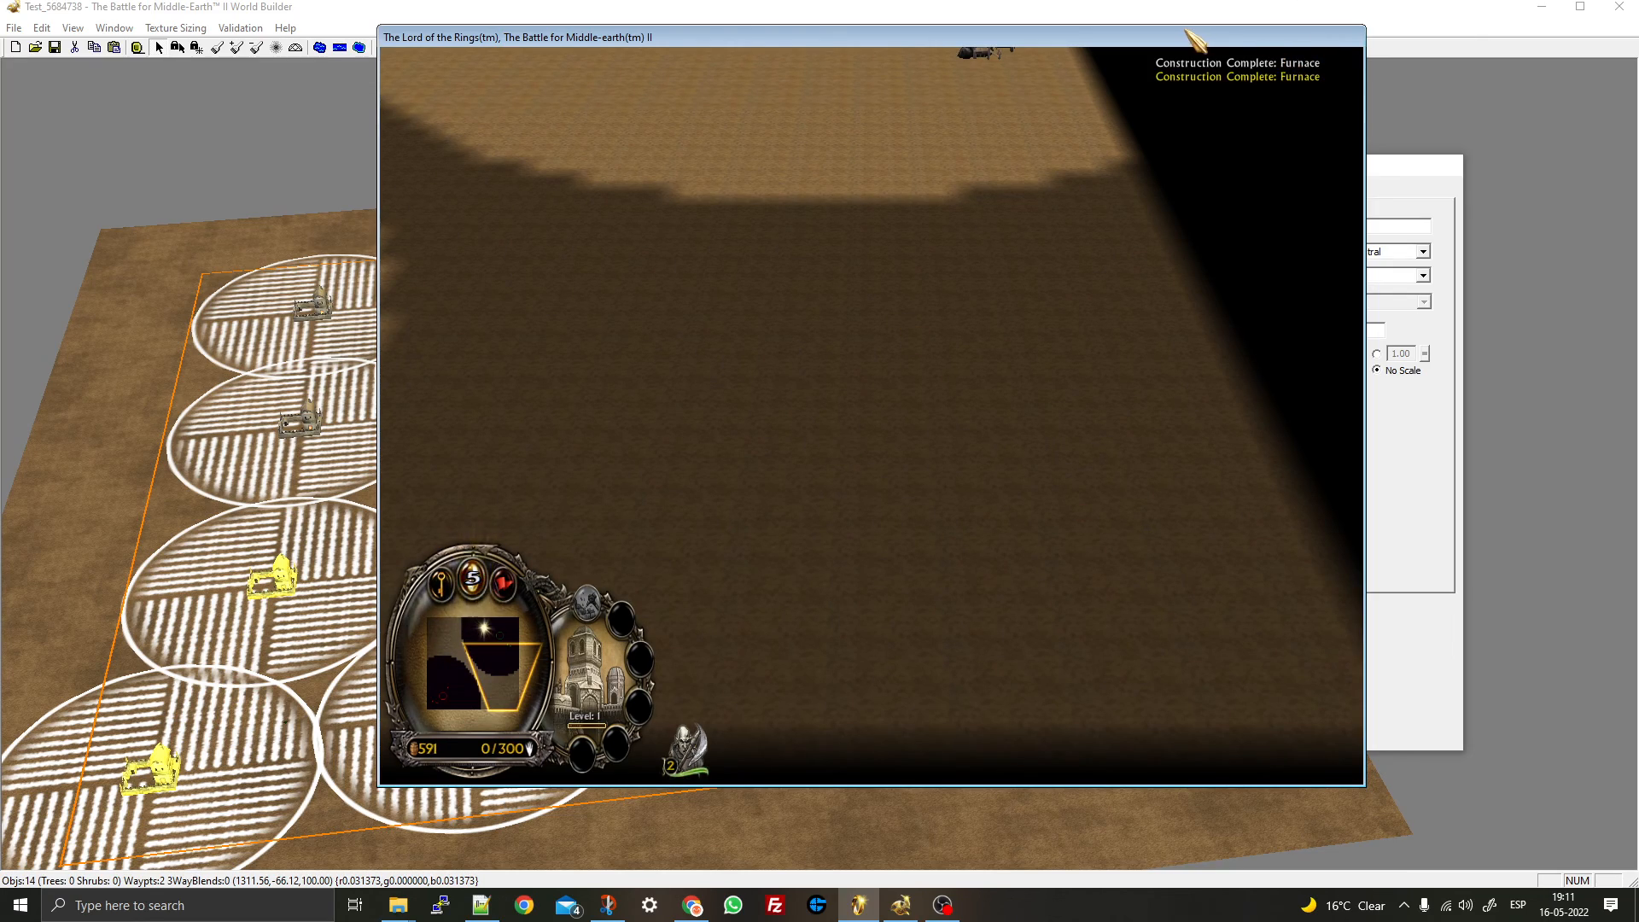
click(157, 210)
scroll(737, 570, up, 4)
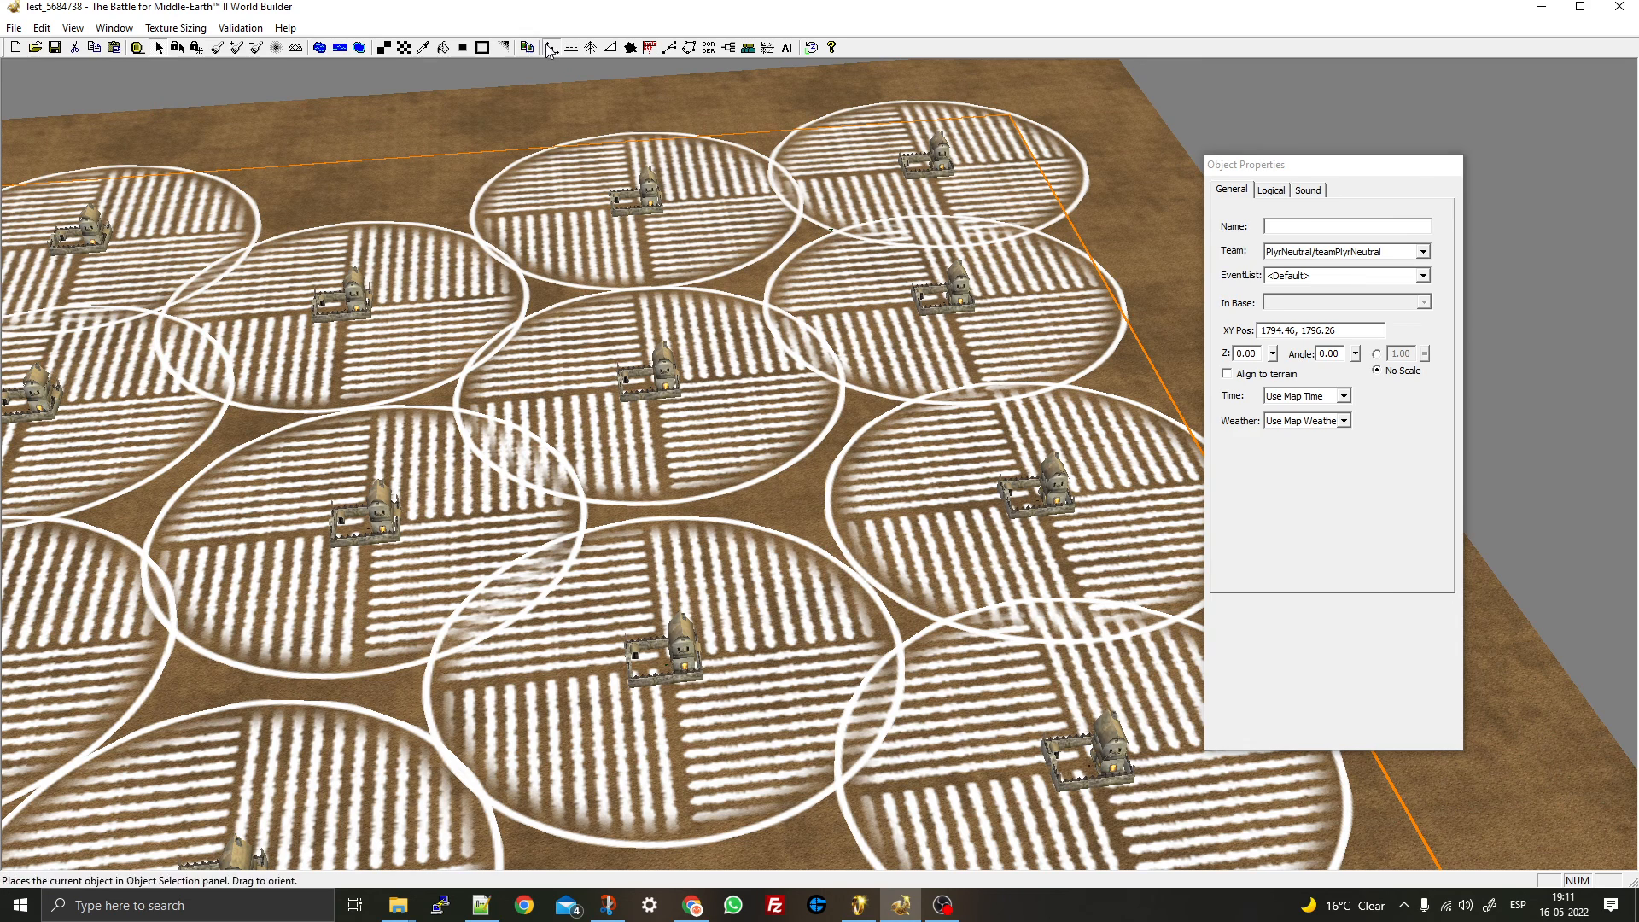
- Select a PlyrNeutral farm at 308.17, 1247.07, move Object Properties aside, and open the View menu
click(549, 47)
click(159, 48)
click(335, 289)
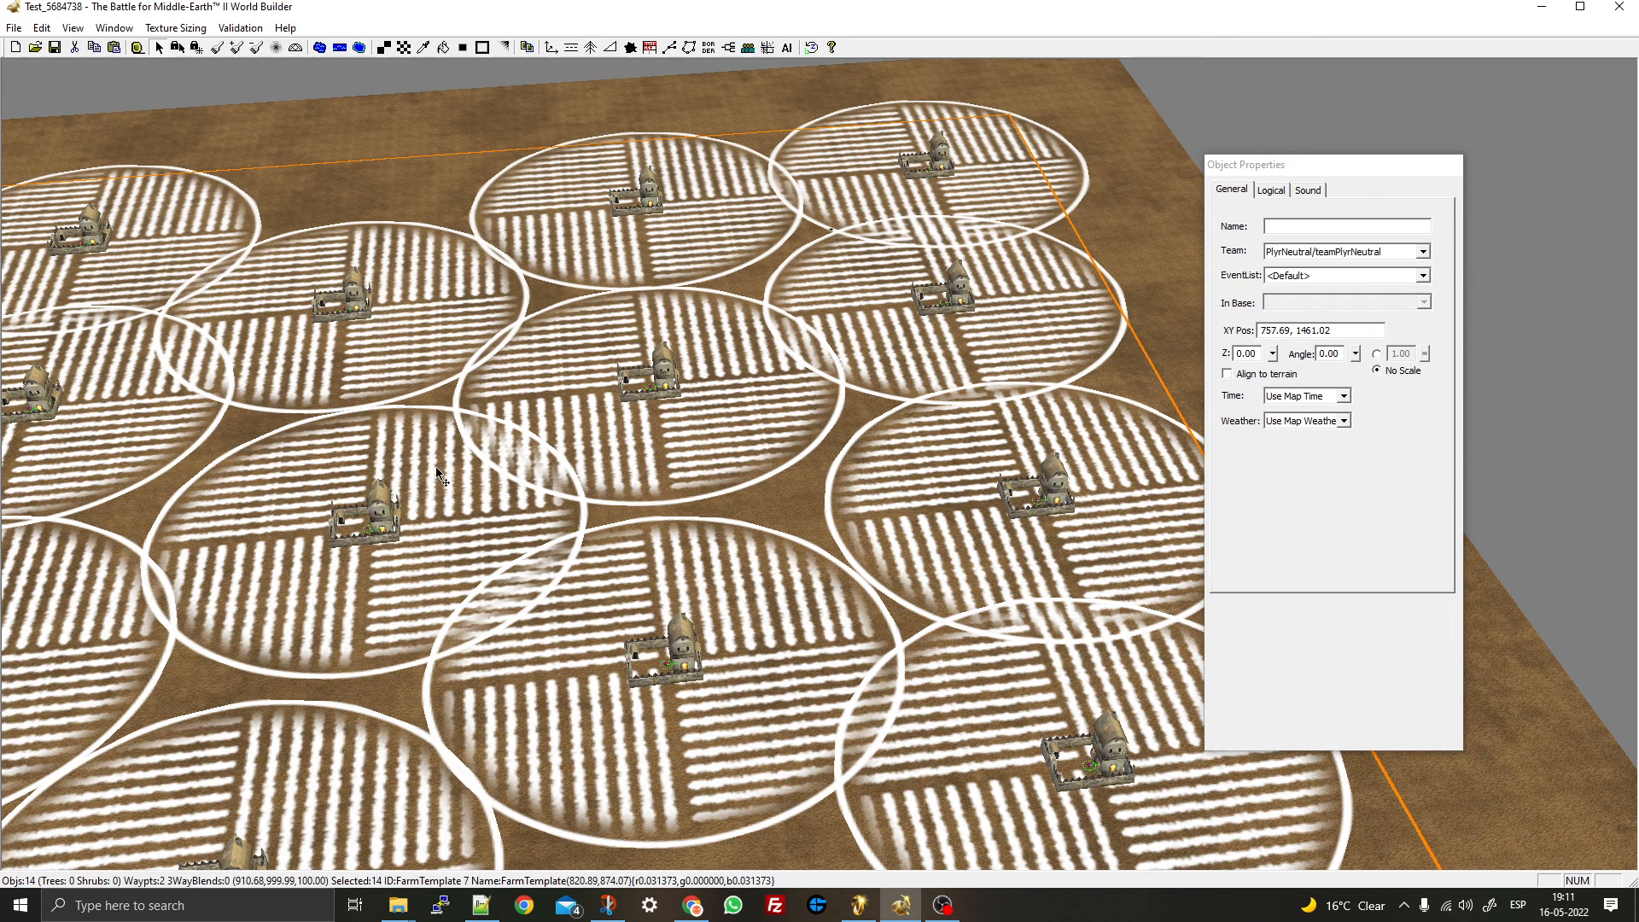
right_drag(600, 601, 896, 318)
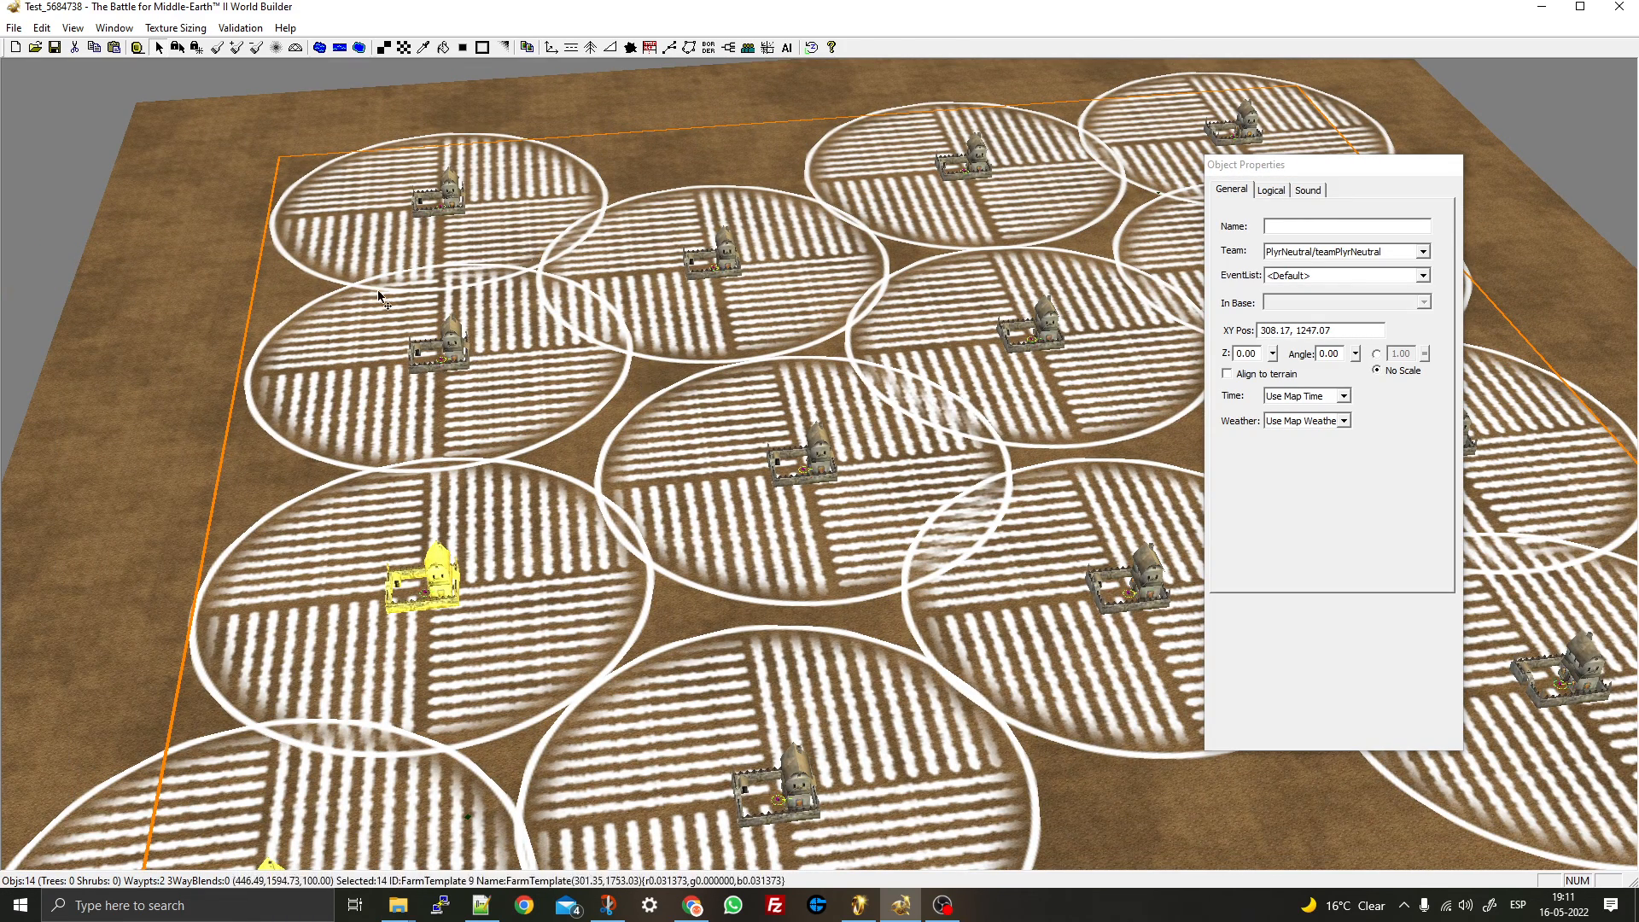
drag(1310, 162, 1354, 174)
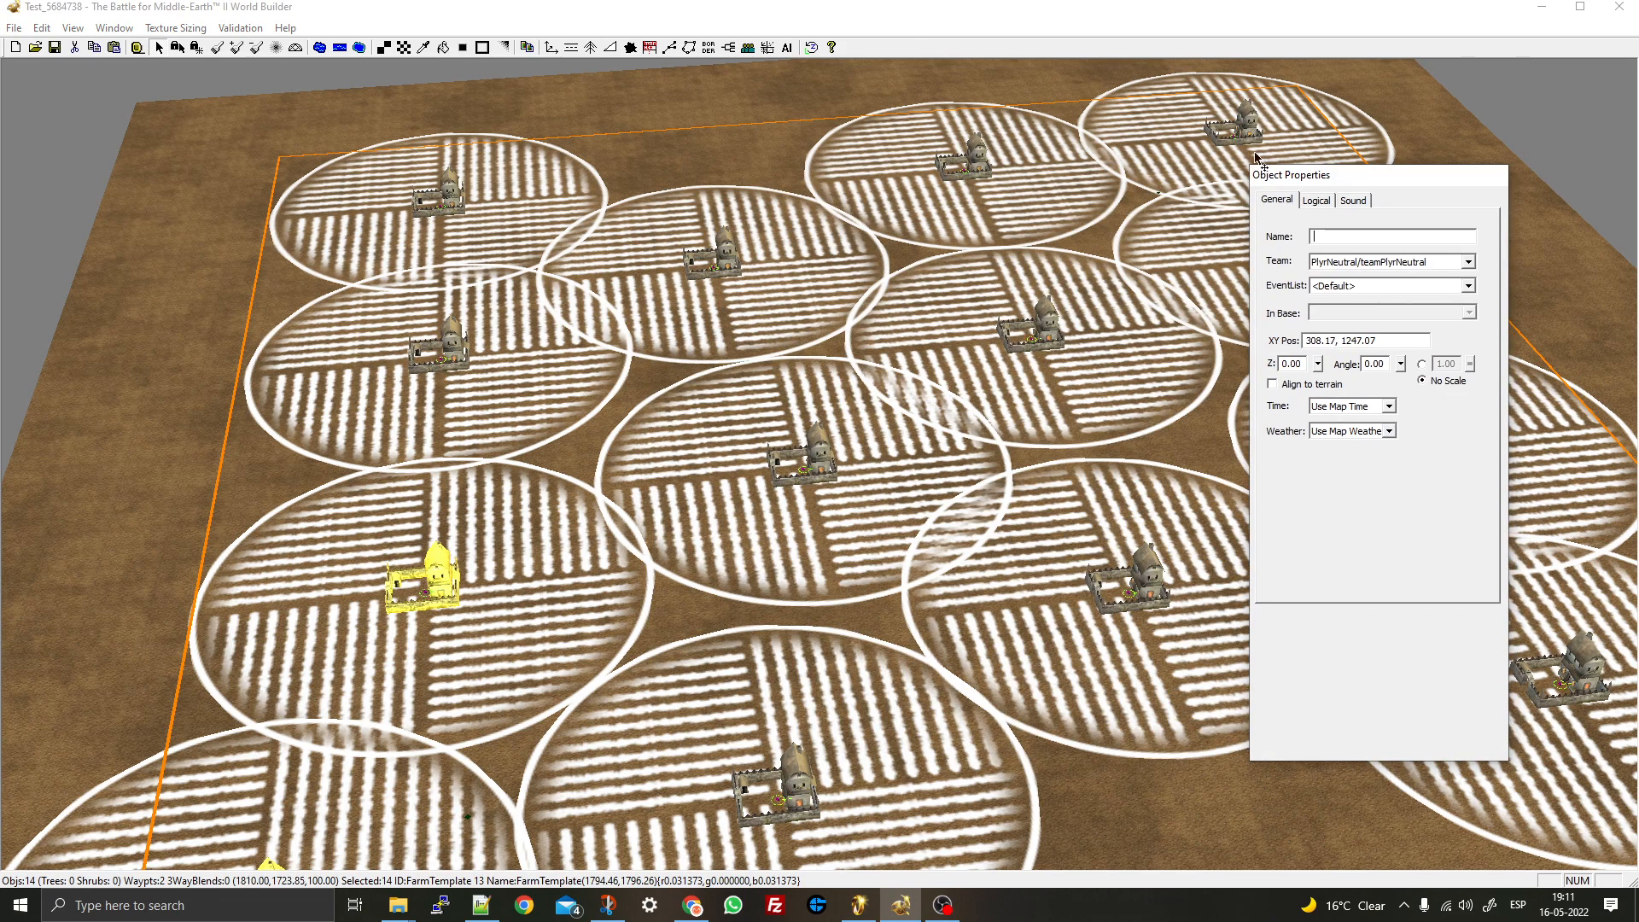
click(37, 29)
mouse_move(68, 32)
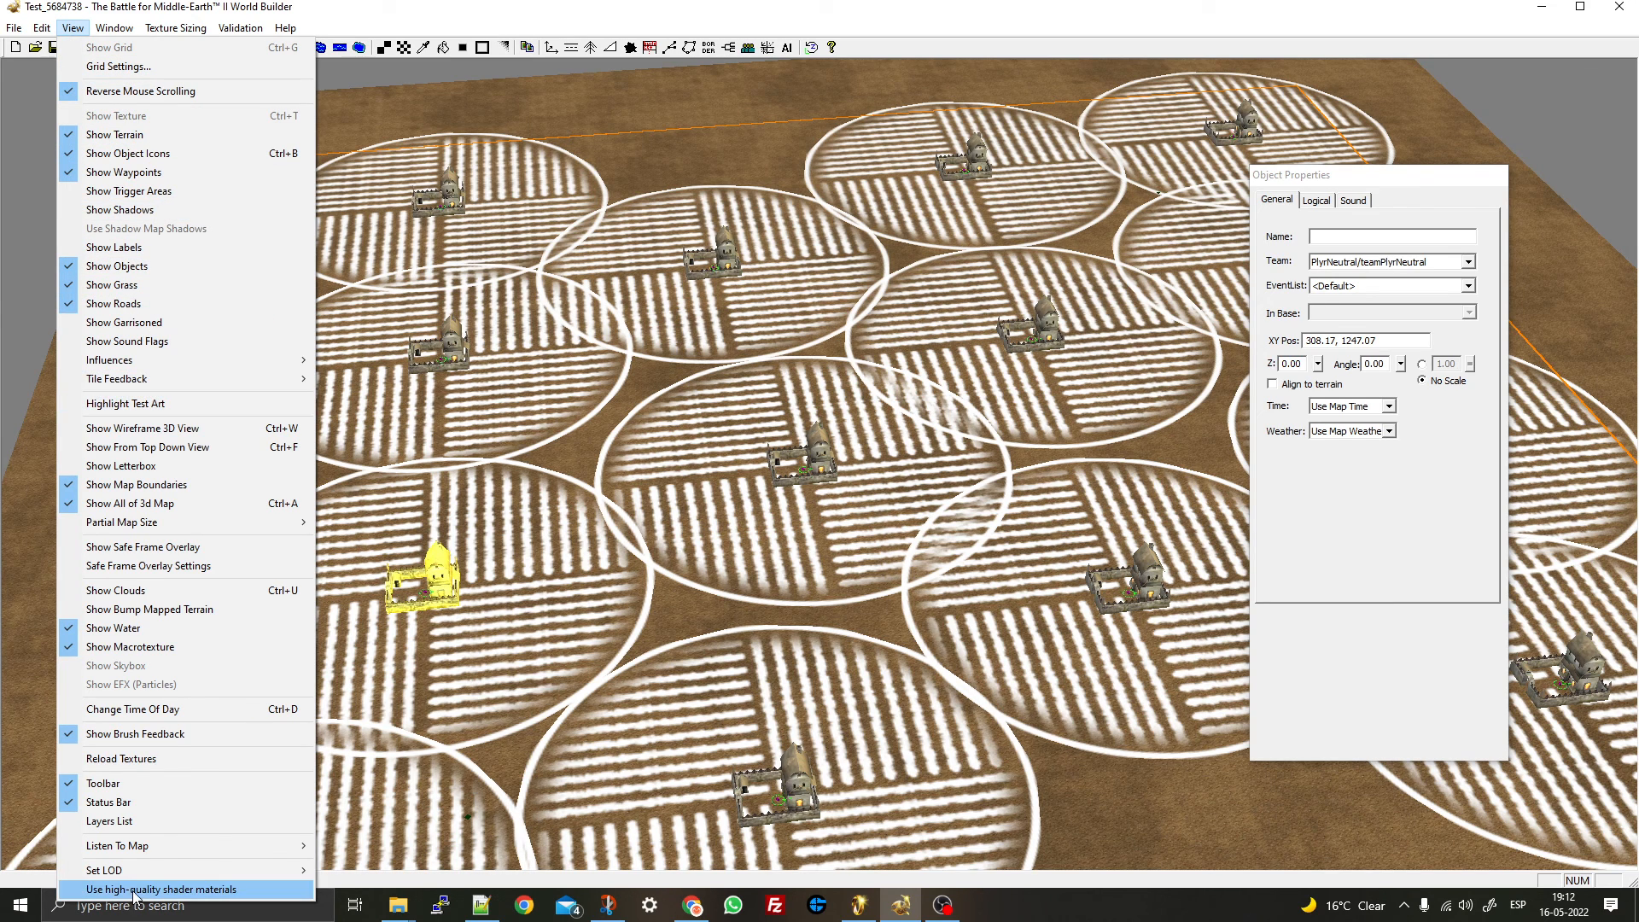
- Show the Layers List and insert a new layer named Farms
click(151, 823)
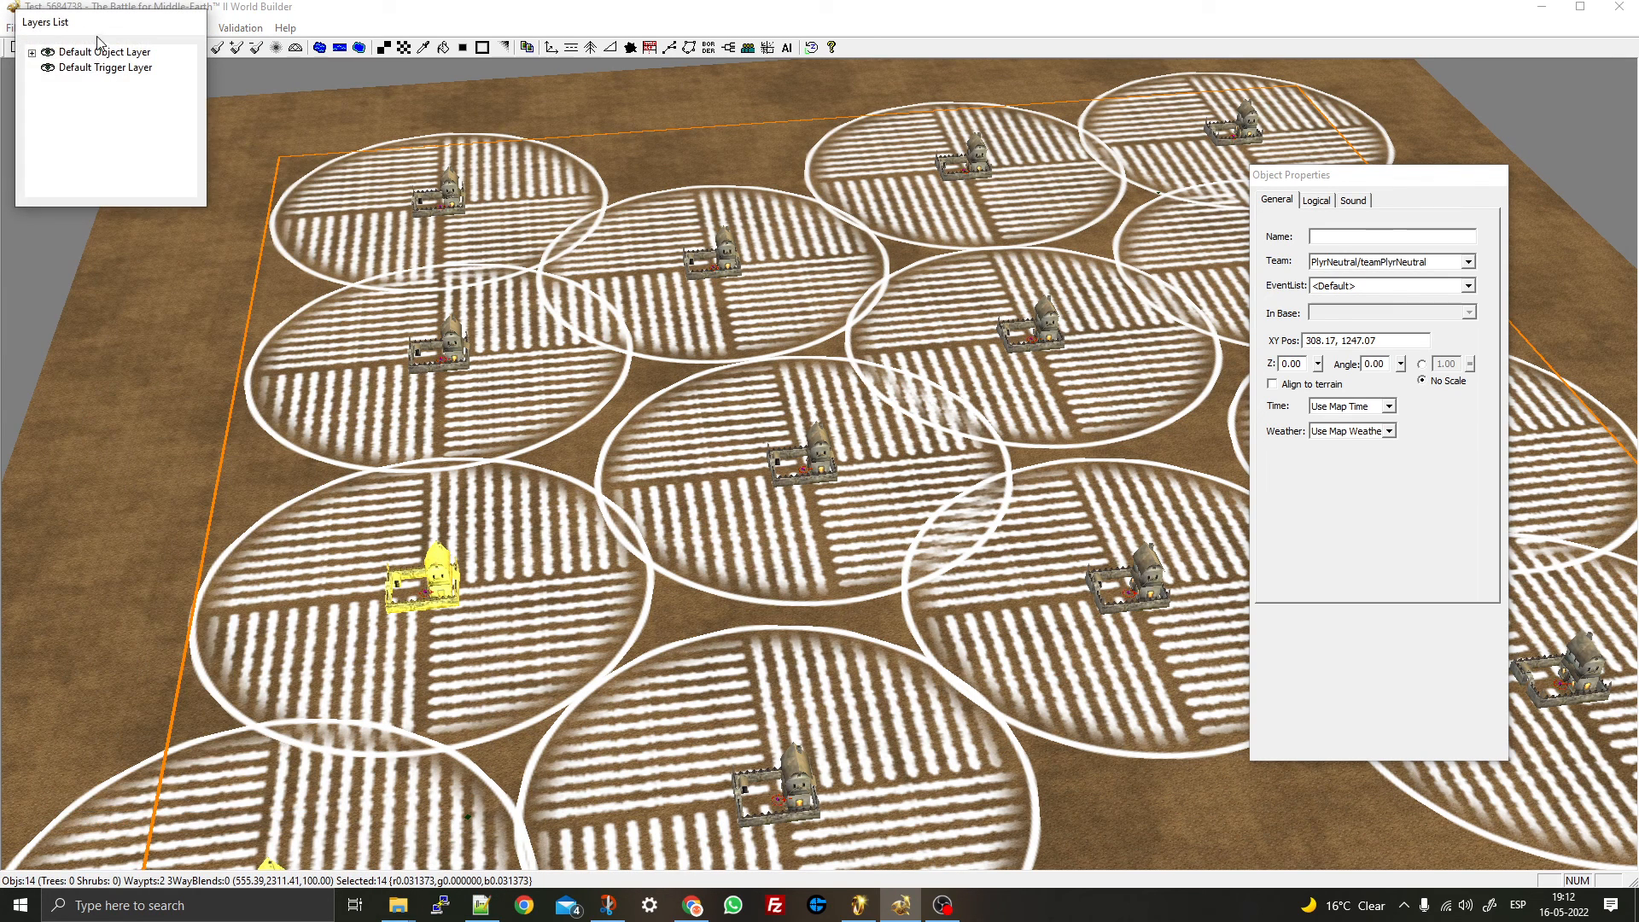
drag(98, 41, 1032, 214)
right_click(1034, 313)
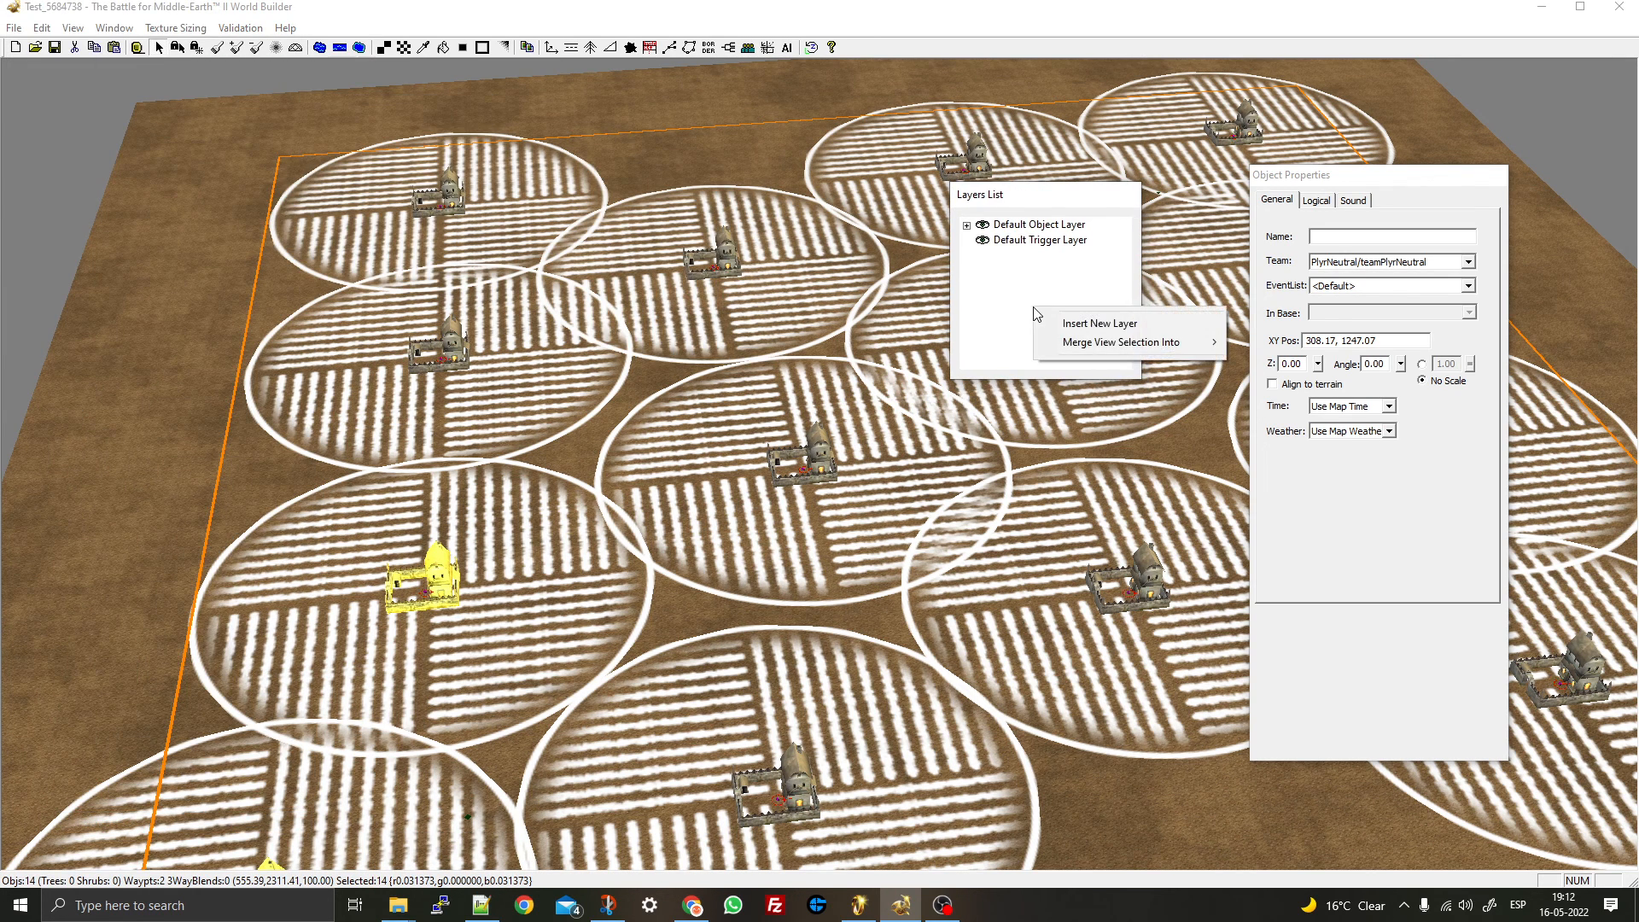
click(1097, 325)
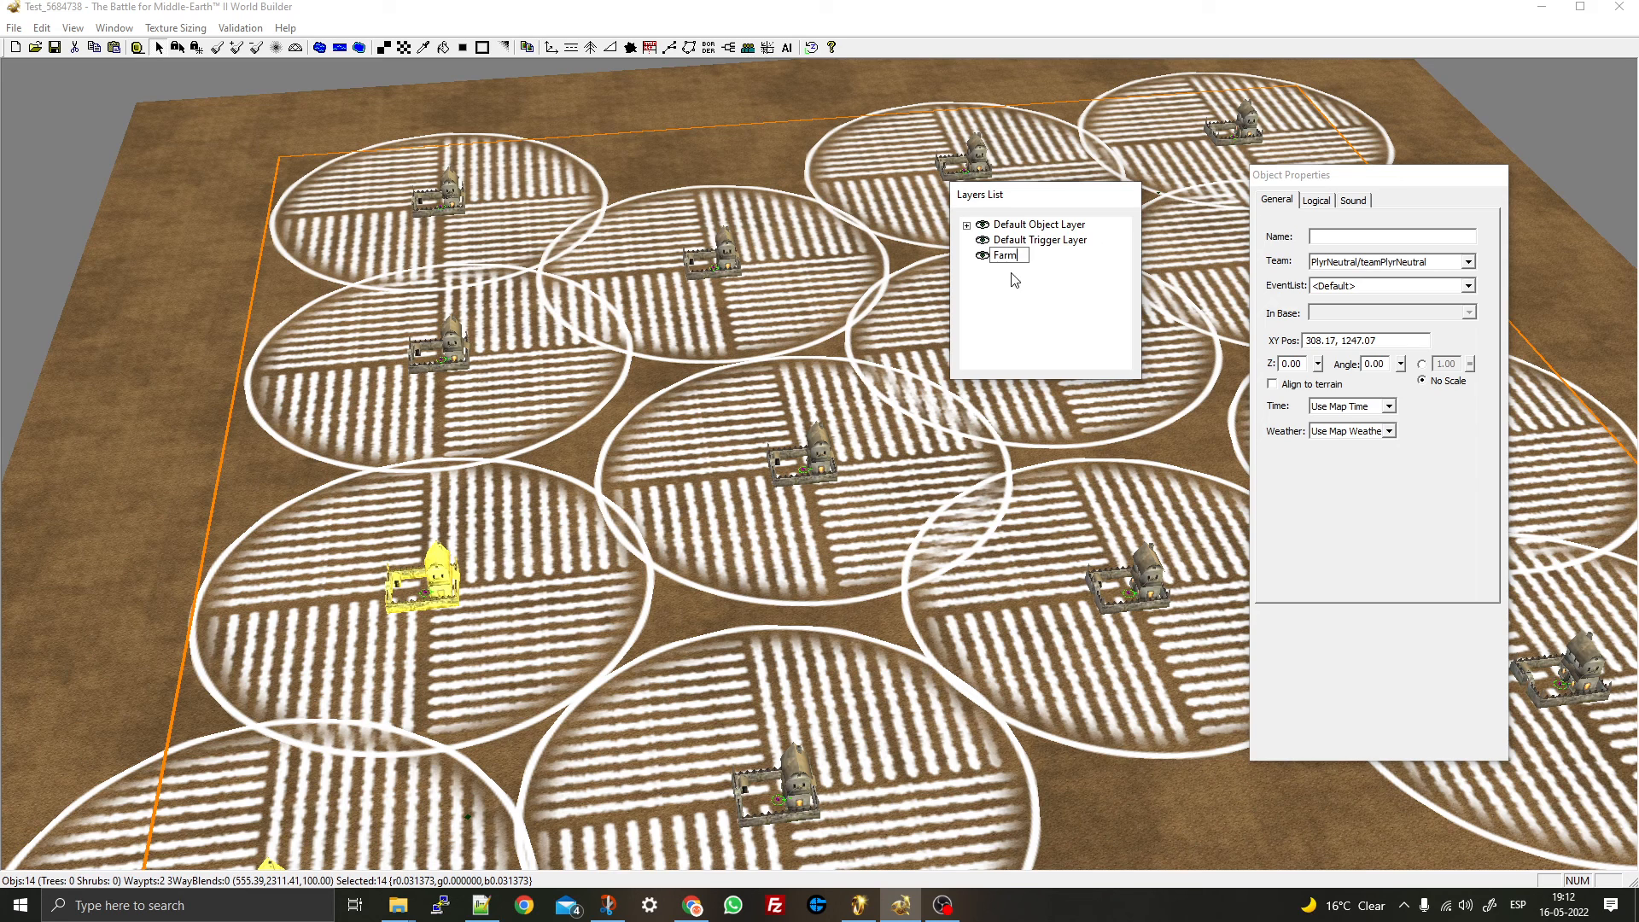
- Merge the selected farms into the Farms layer and hide that layer
right_click(1024, 314)
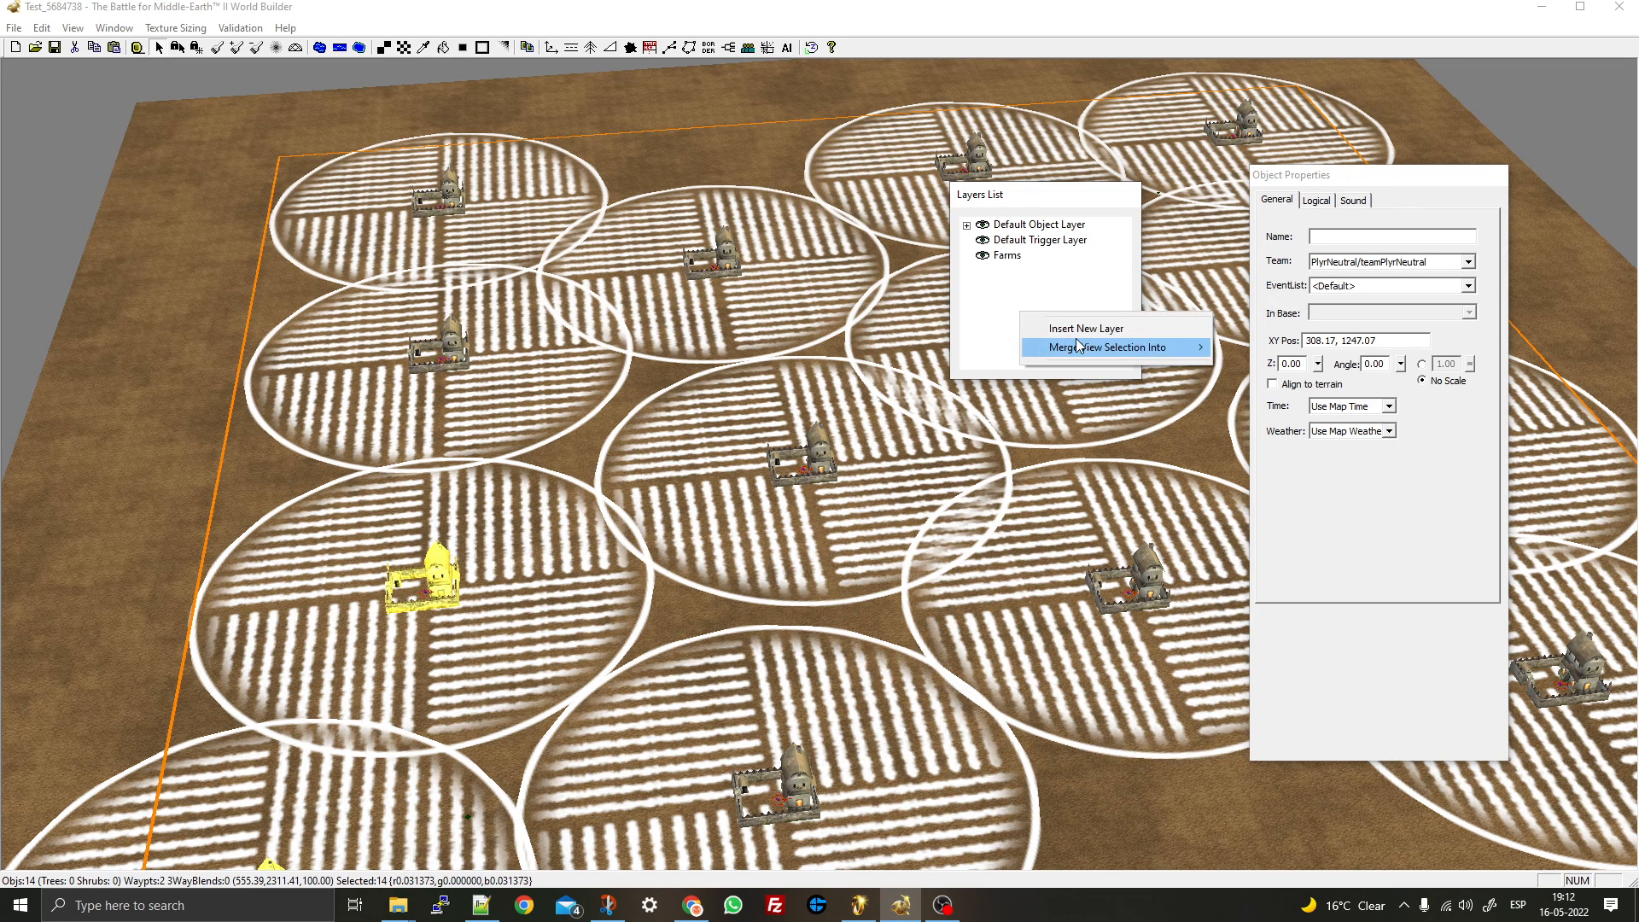
mouse_move(1082, 346)
click(1253, 384)
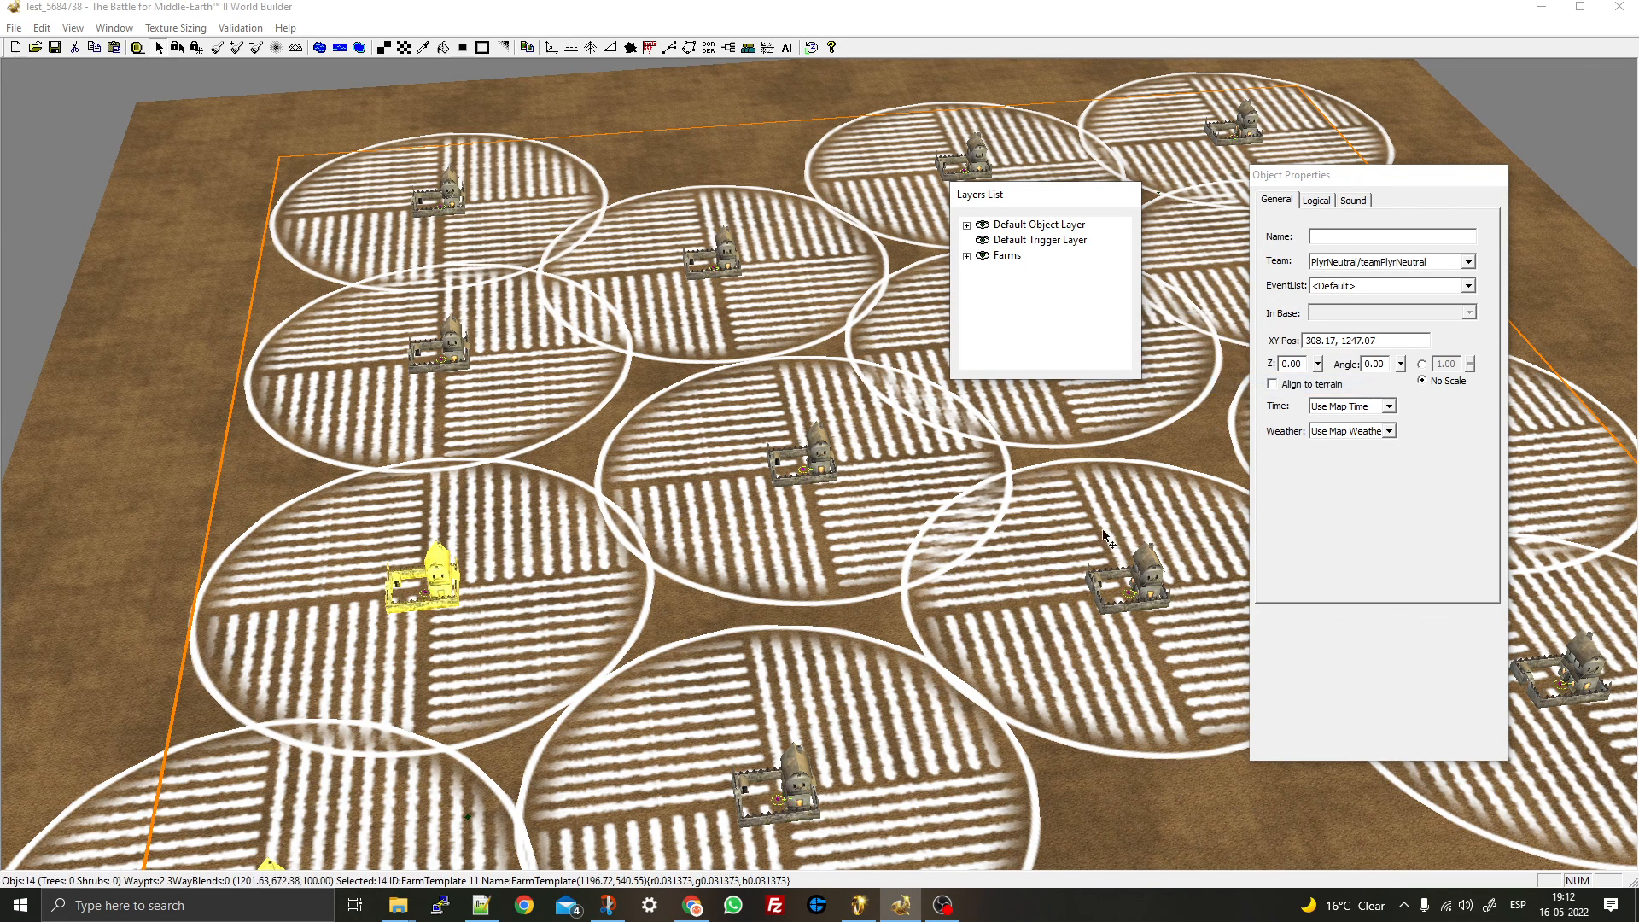
right_click(1002, 257)
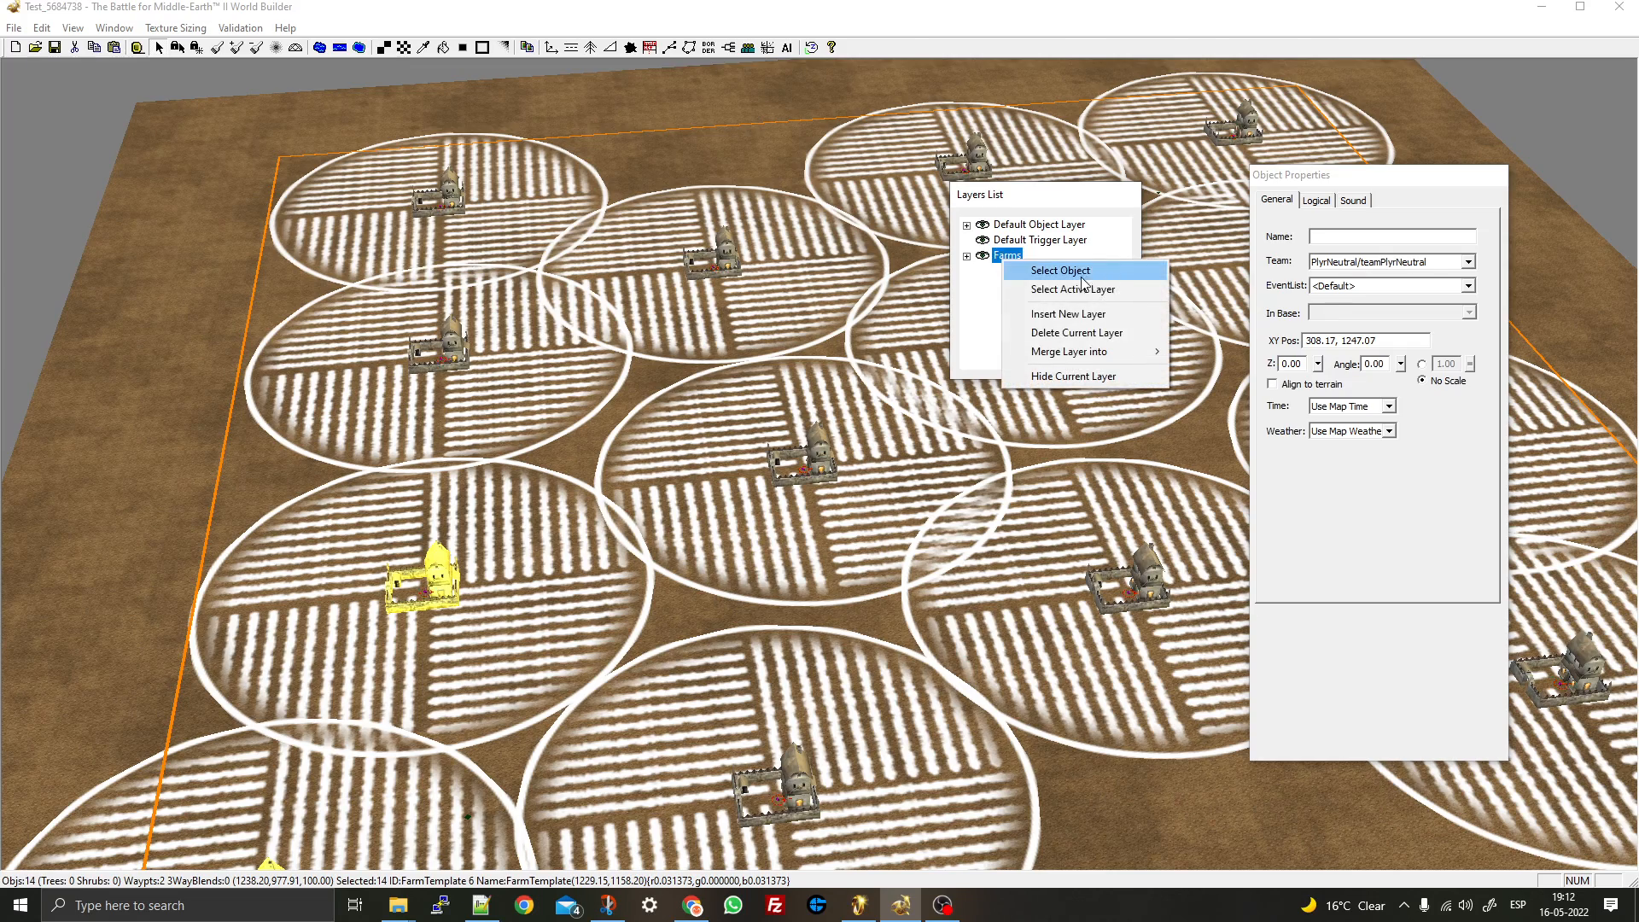
click(1065, 377)
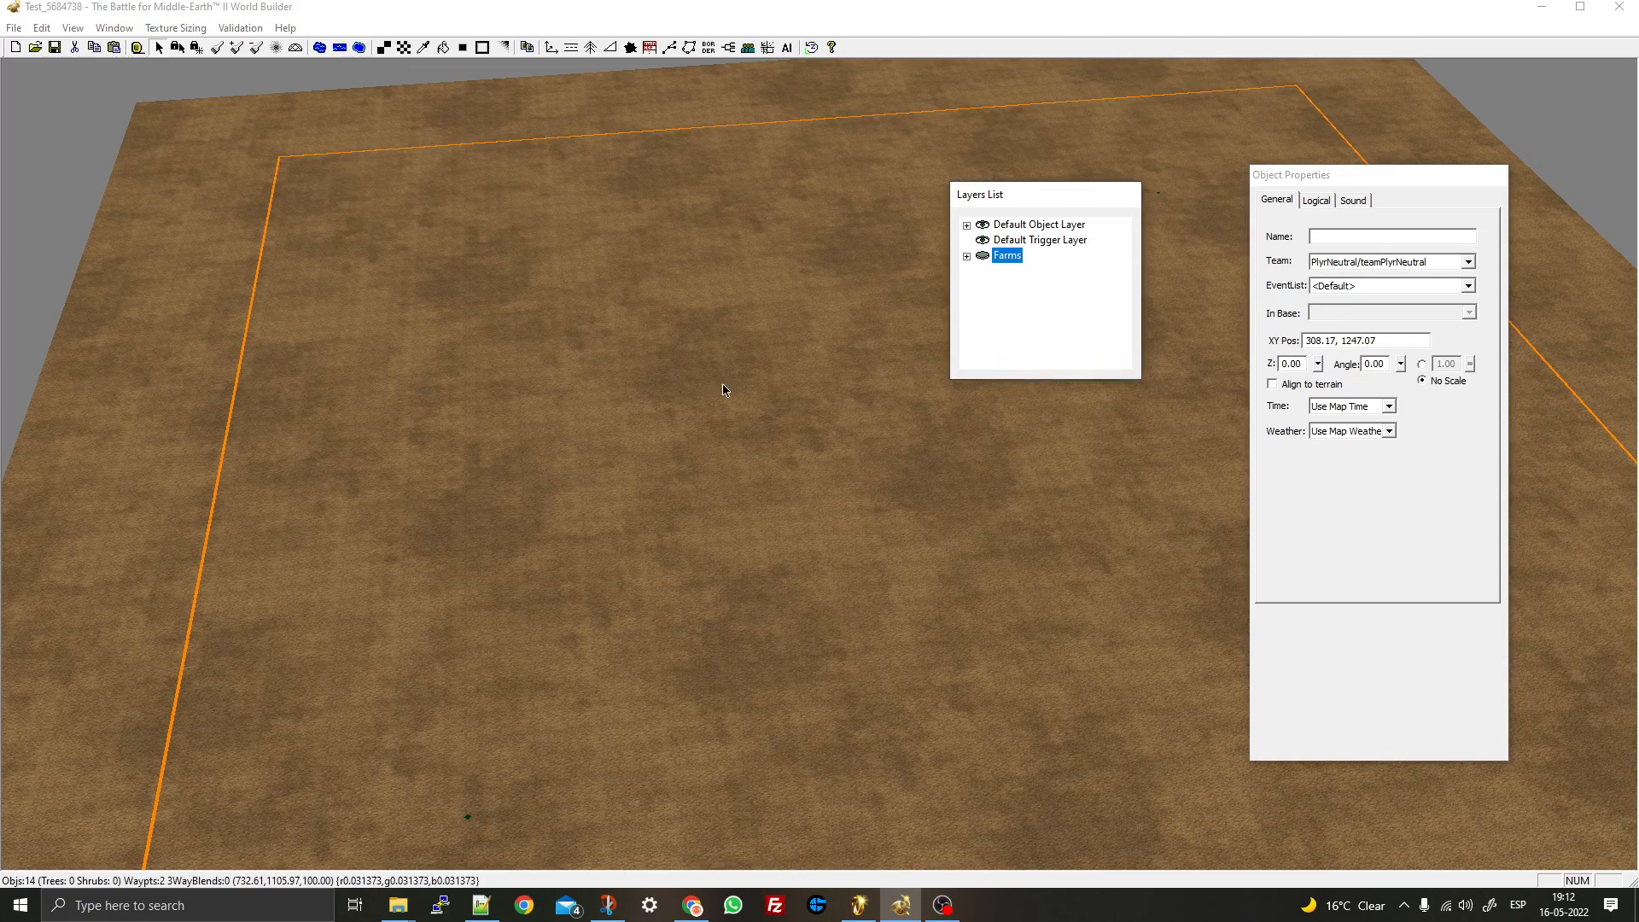
middle_drag(328, 376, 1099, 285)
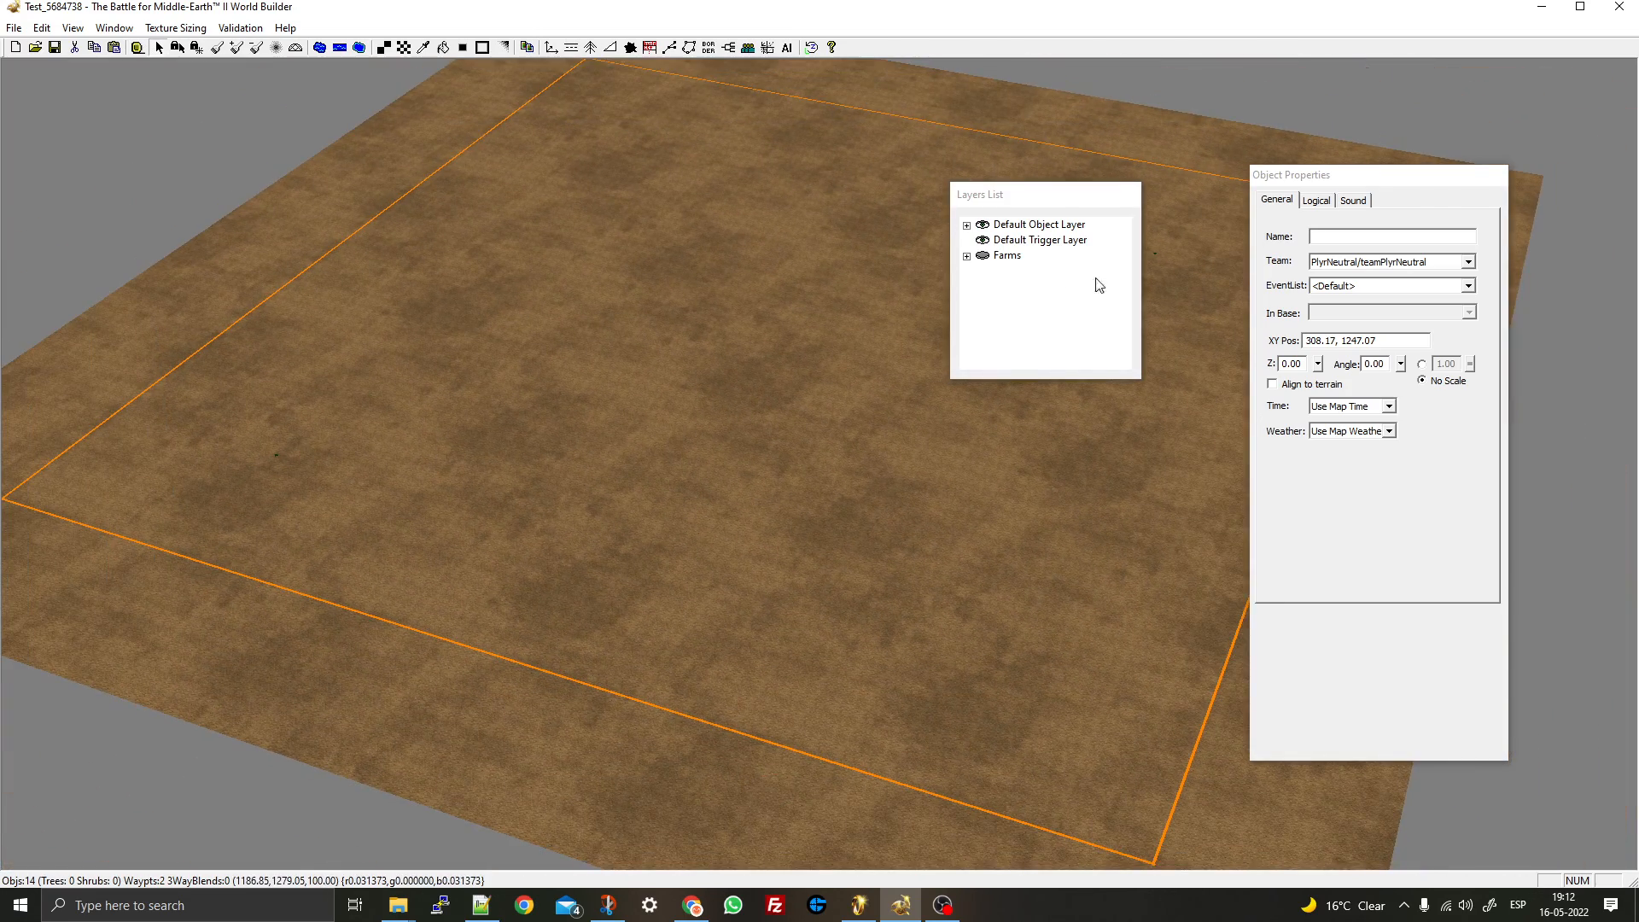
middle_drag(667, 280, 627, 299)
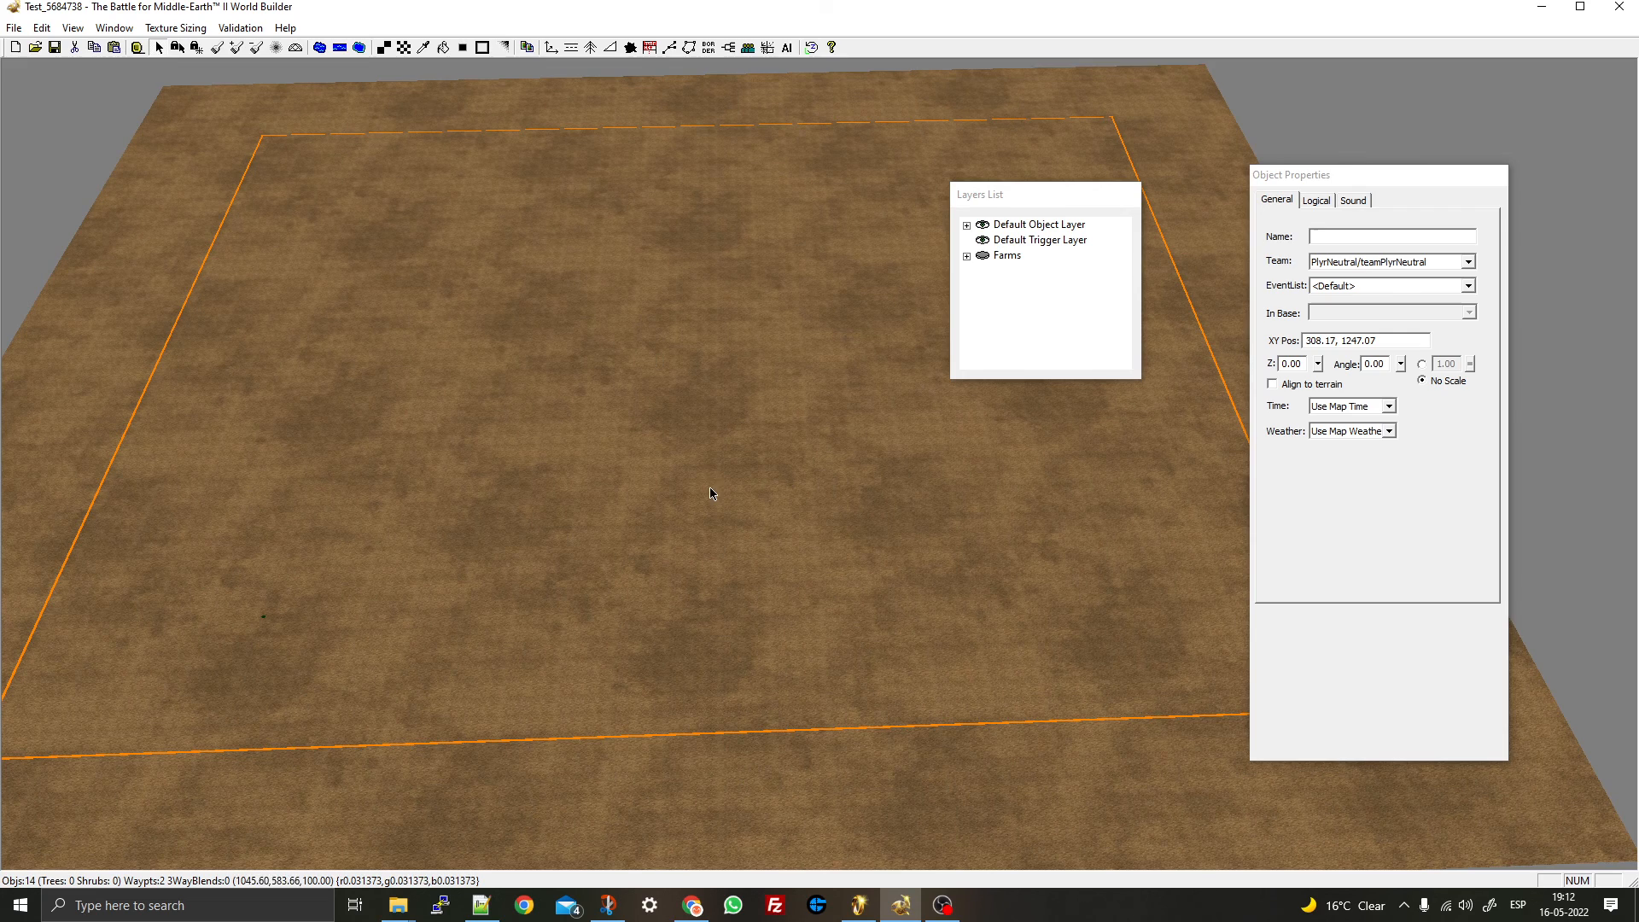
middle_drag(143, 235, 547, 898)
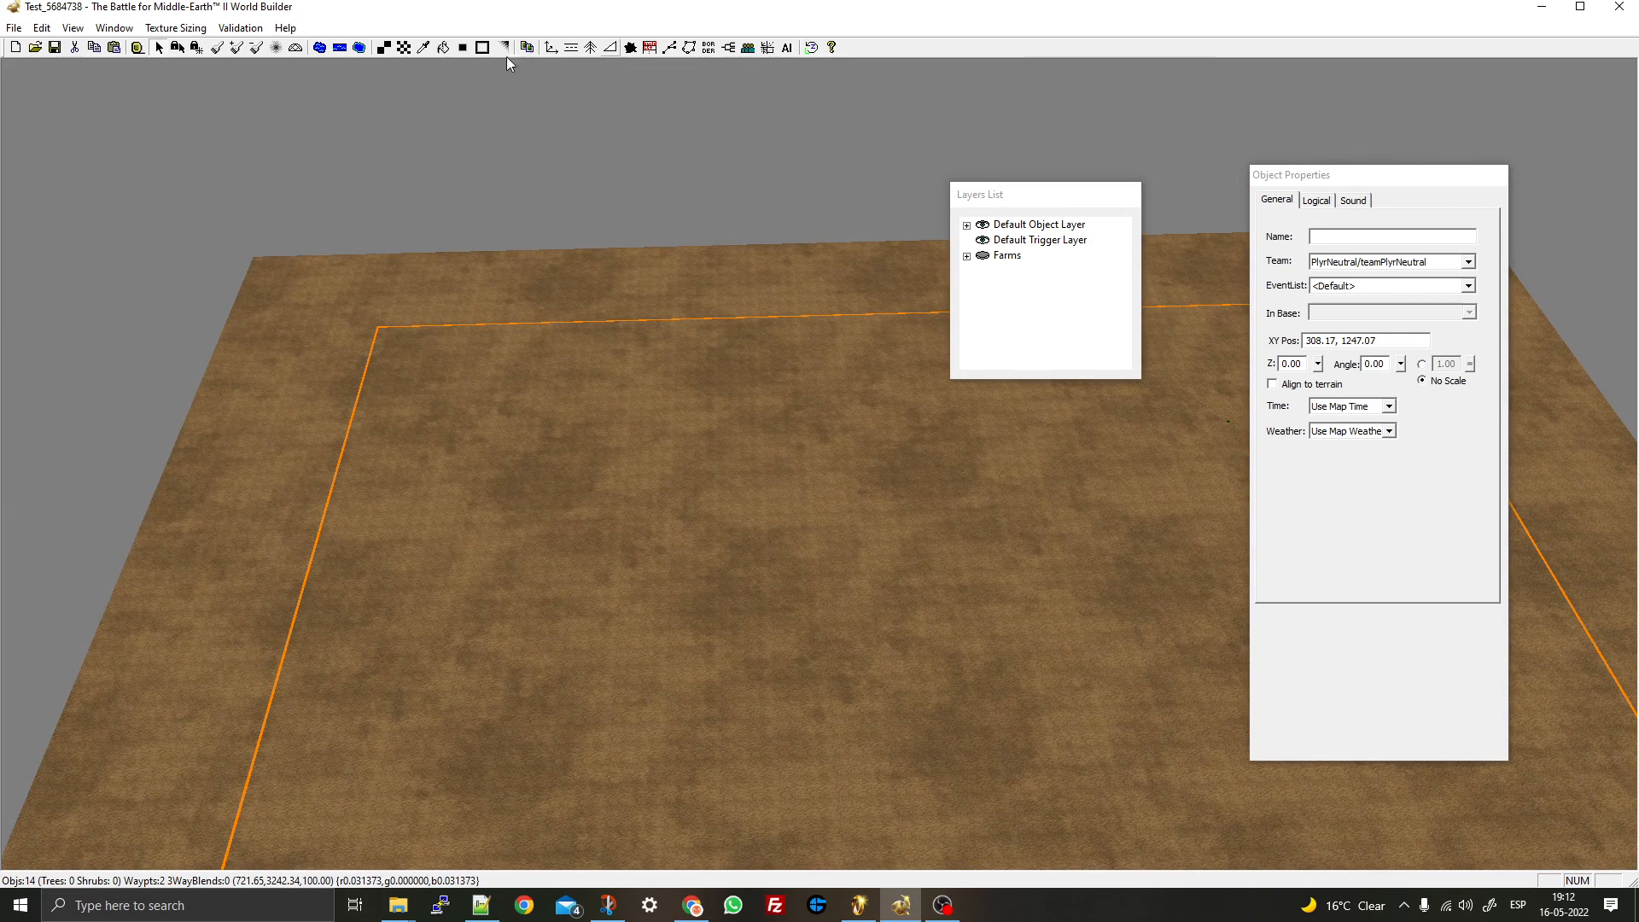
- Place a neutral SignalFire near the map centre
click(550, 48)
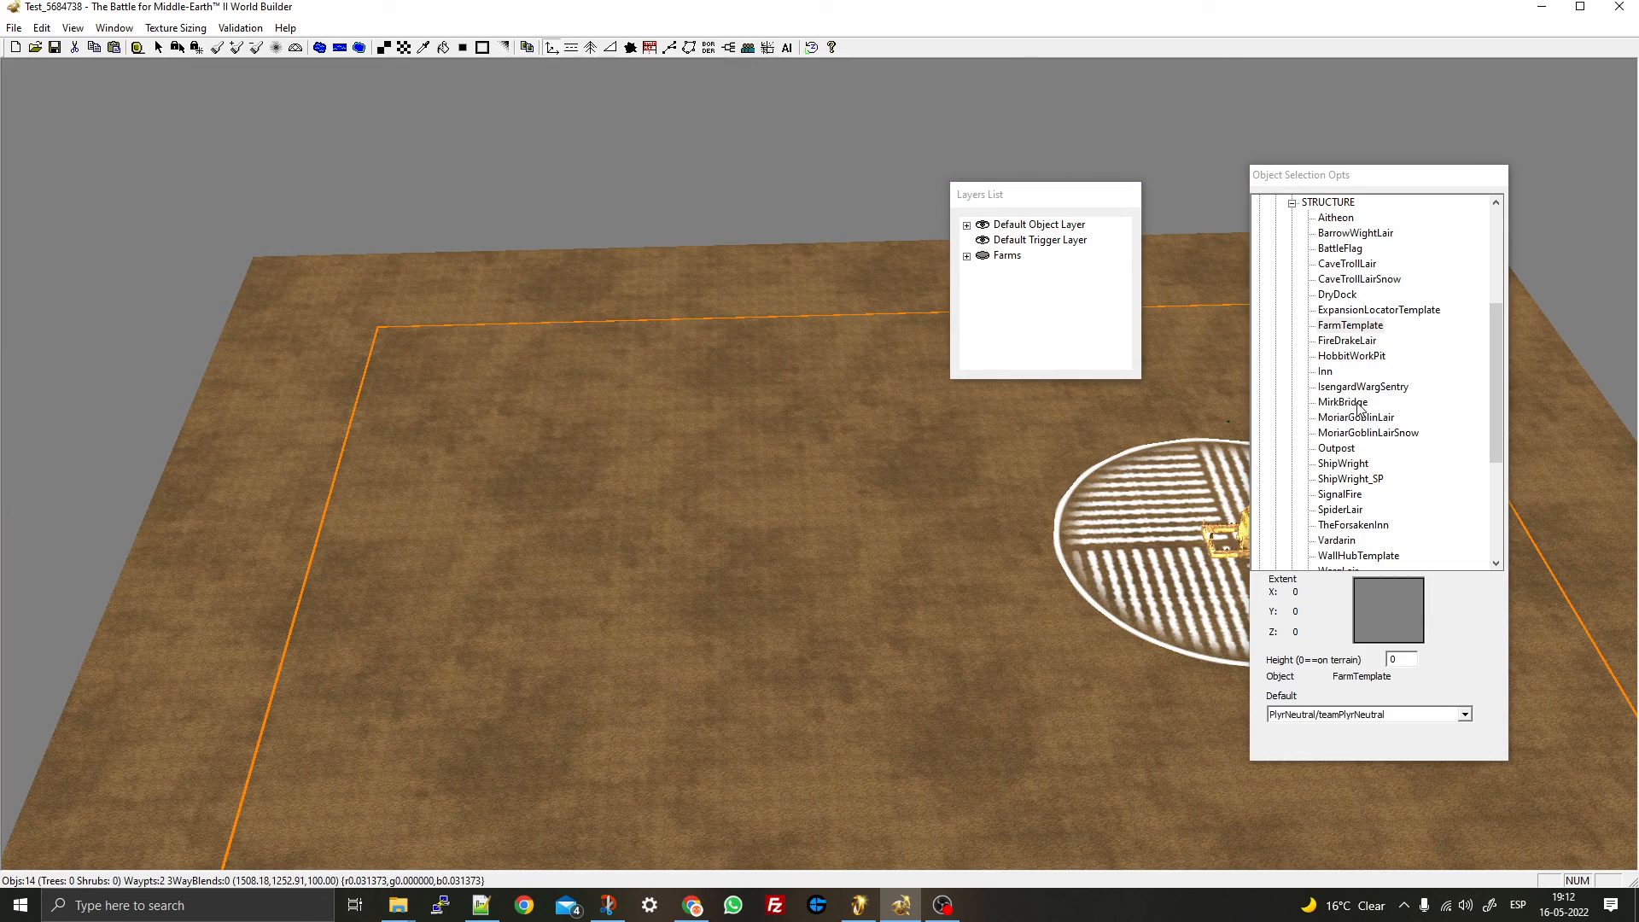
click(1336, 218)
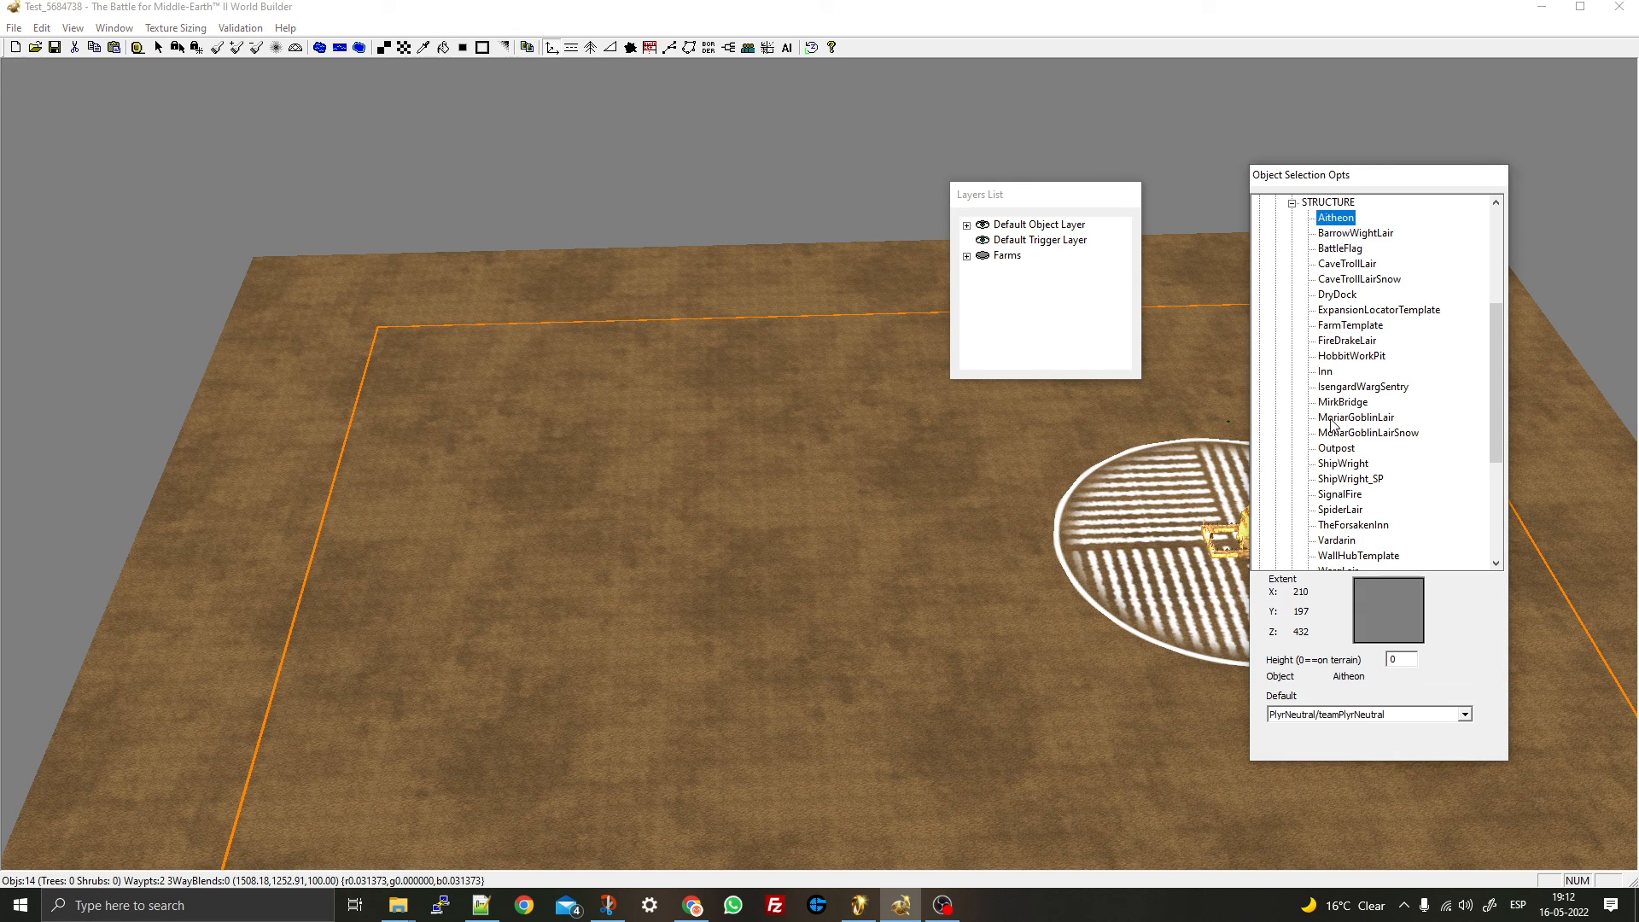
key(Down)
key(Down)
key(Down)
key(Down)
key(Down)
key(Down)
key(Down)
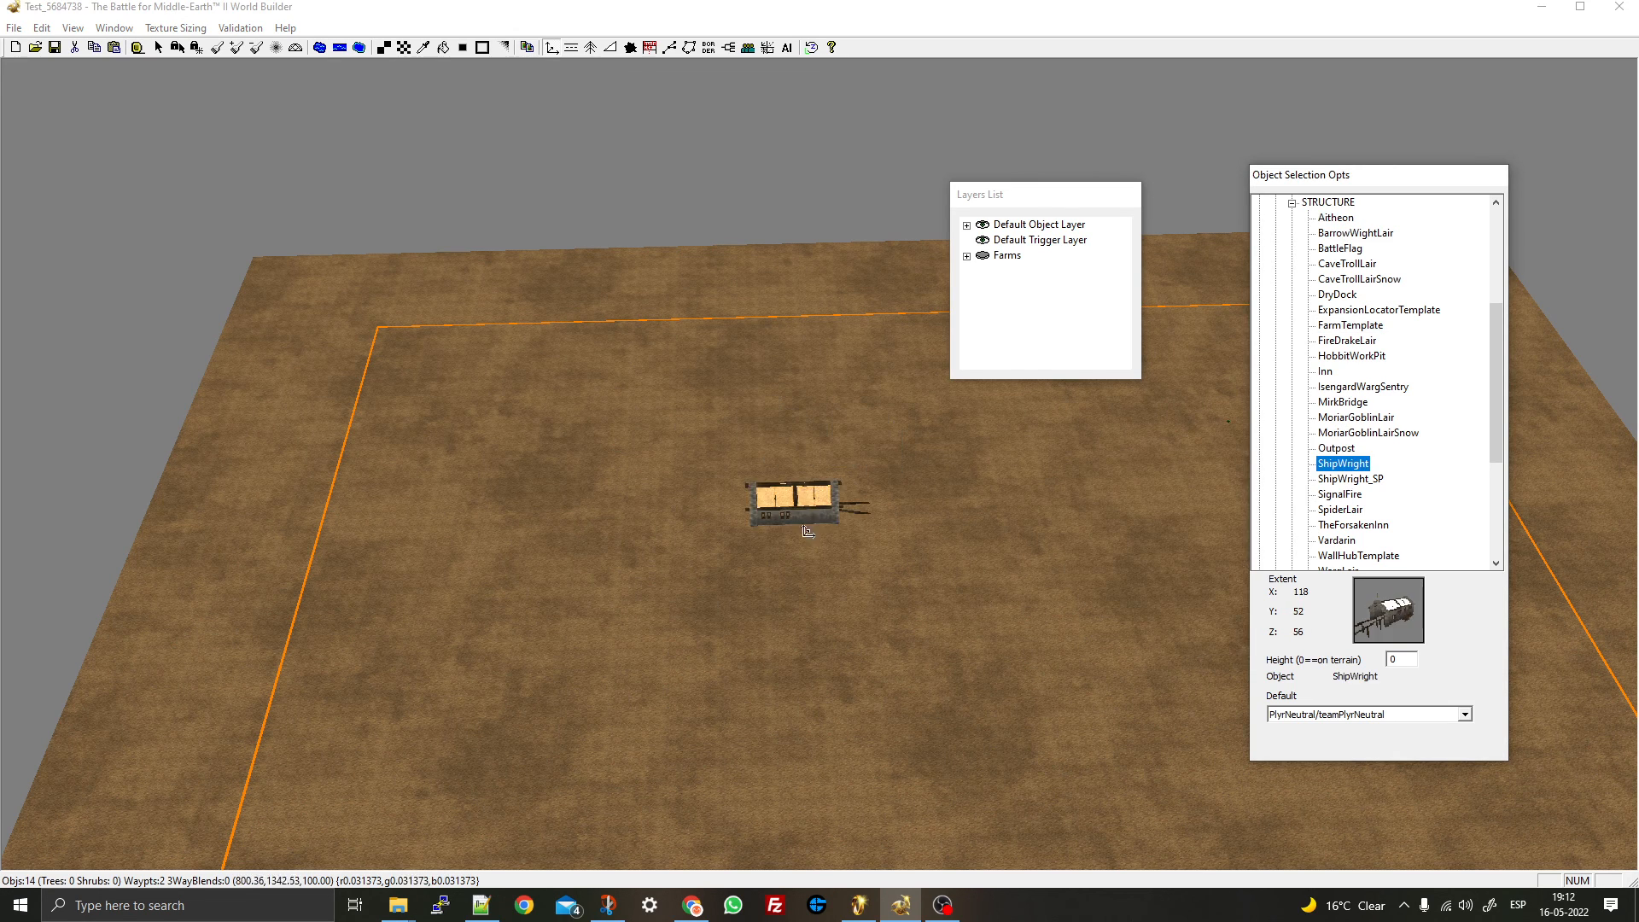
key(Up)
key(Up)
key(Up)
key(Up)
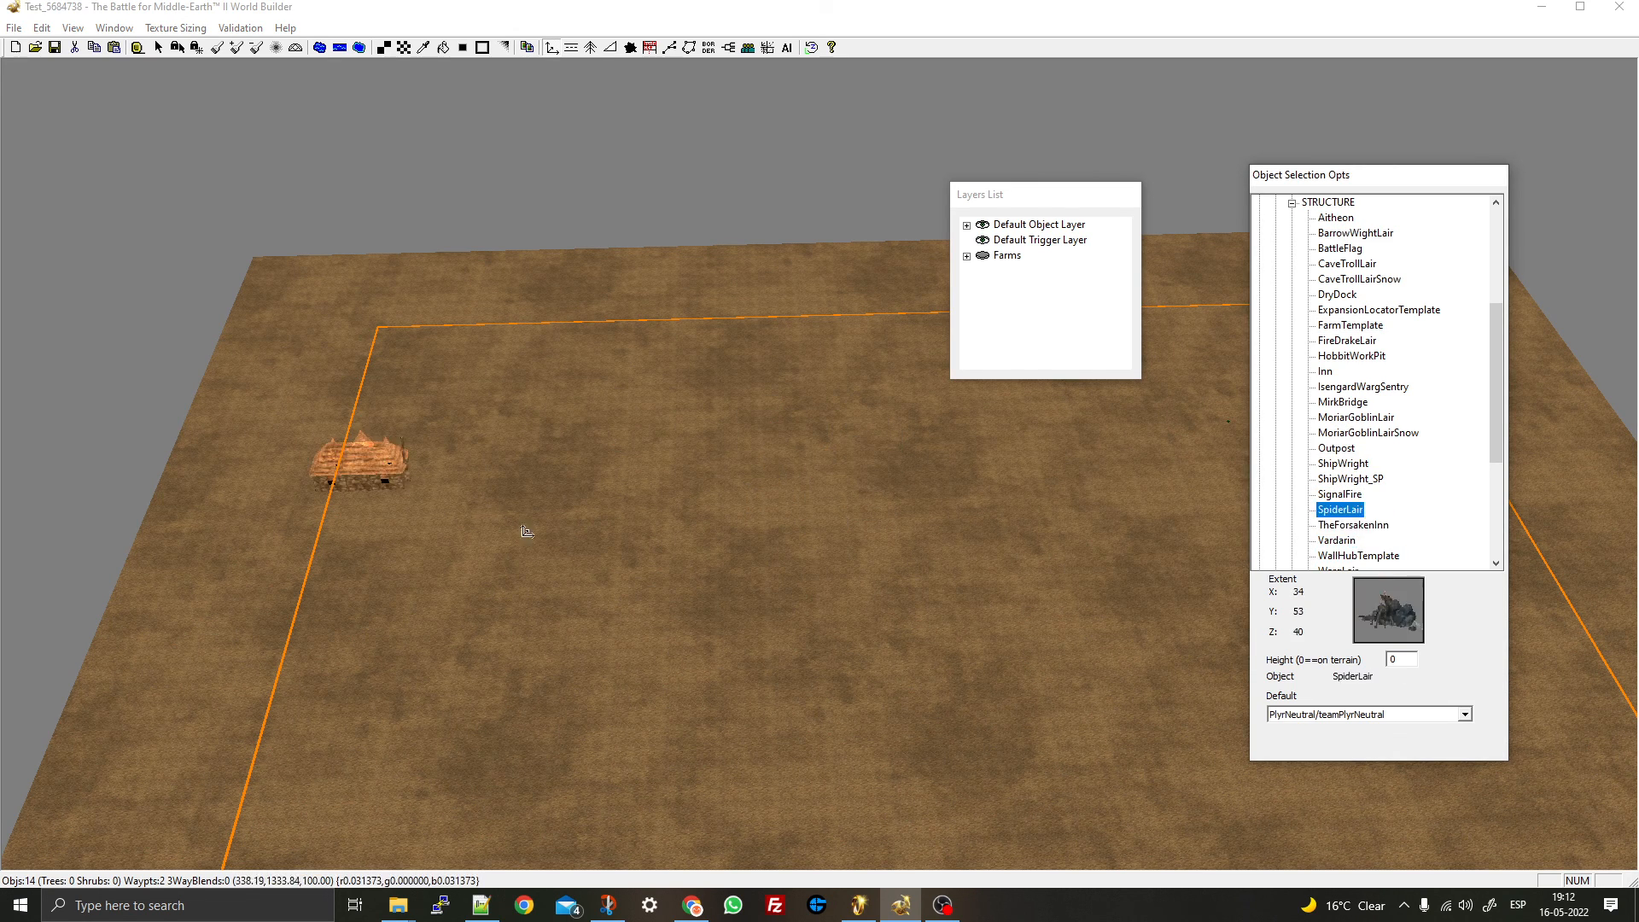
right_drag(773, 627, 290, 261)
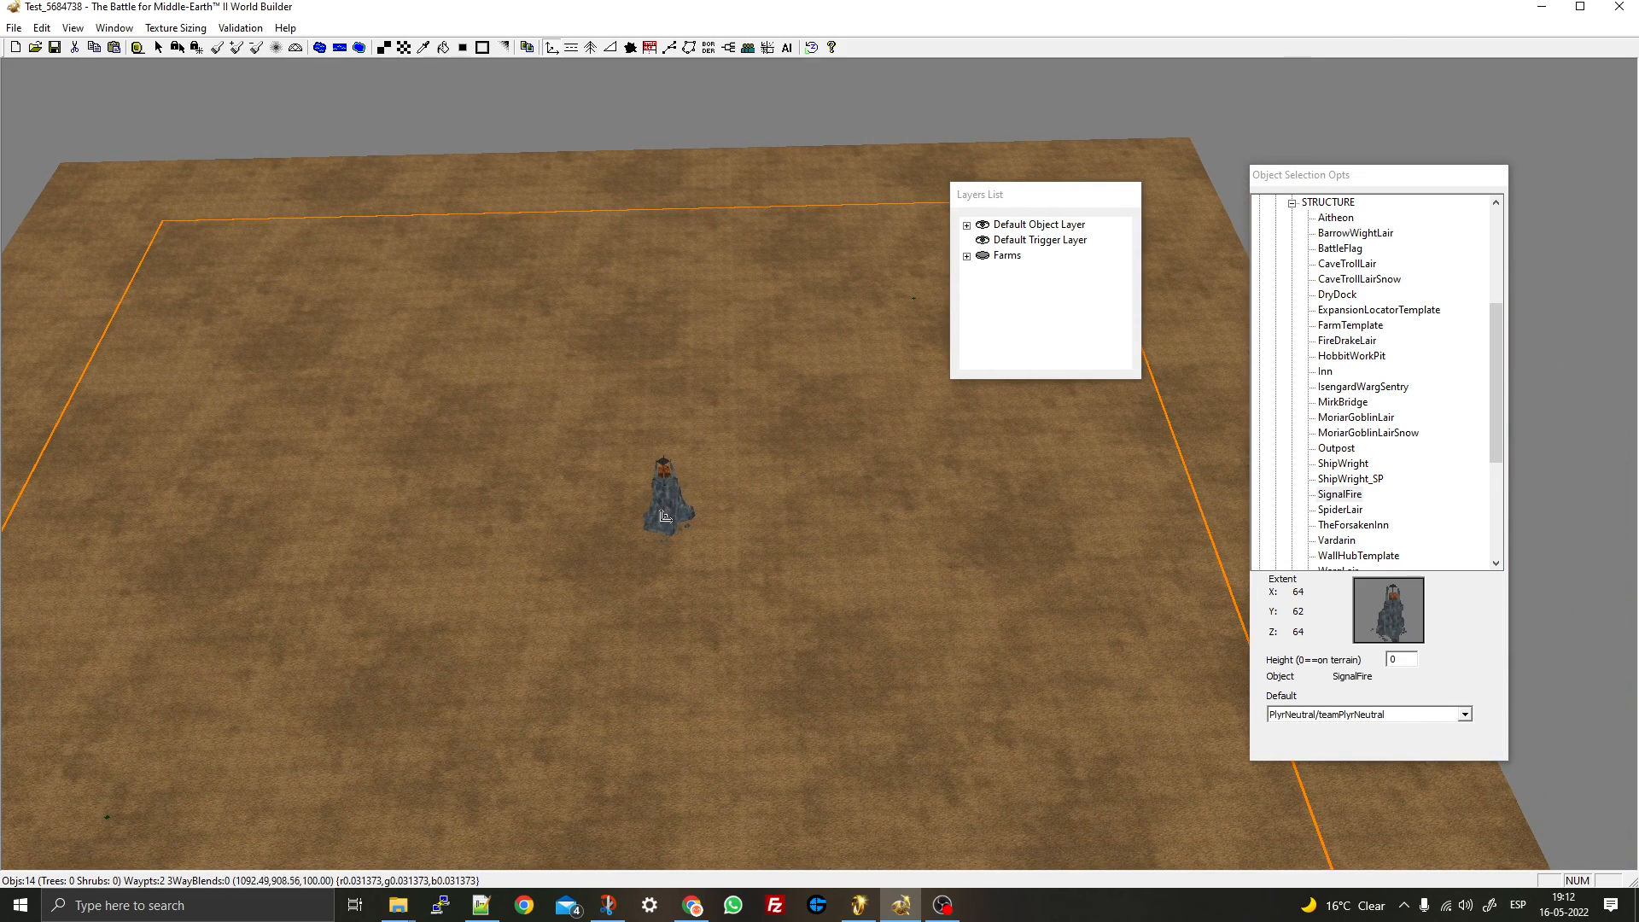
click(663, 514)
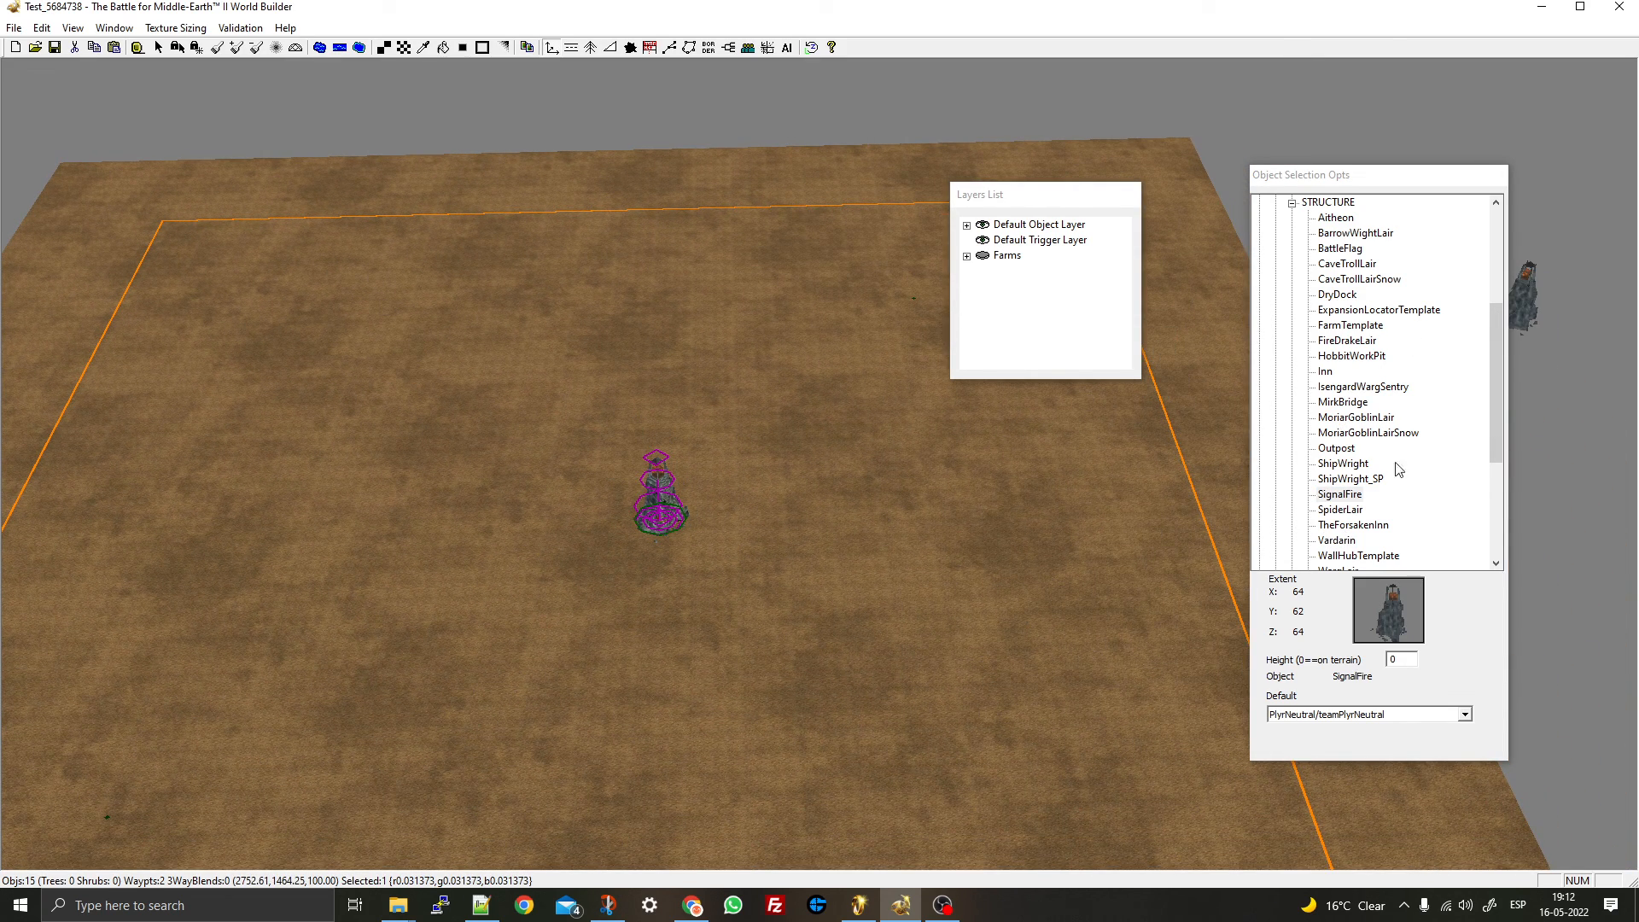
- Place an Inn at the map's top-left corner
click(1343, 506)
key(Down)
key(Down)
key(Down)
key(Down)
key(Down)
key(Down)
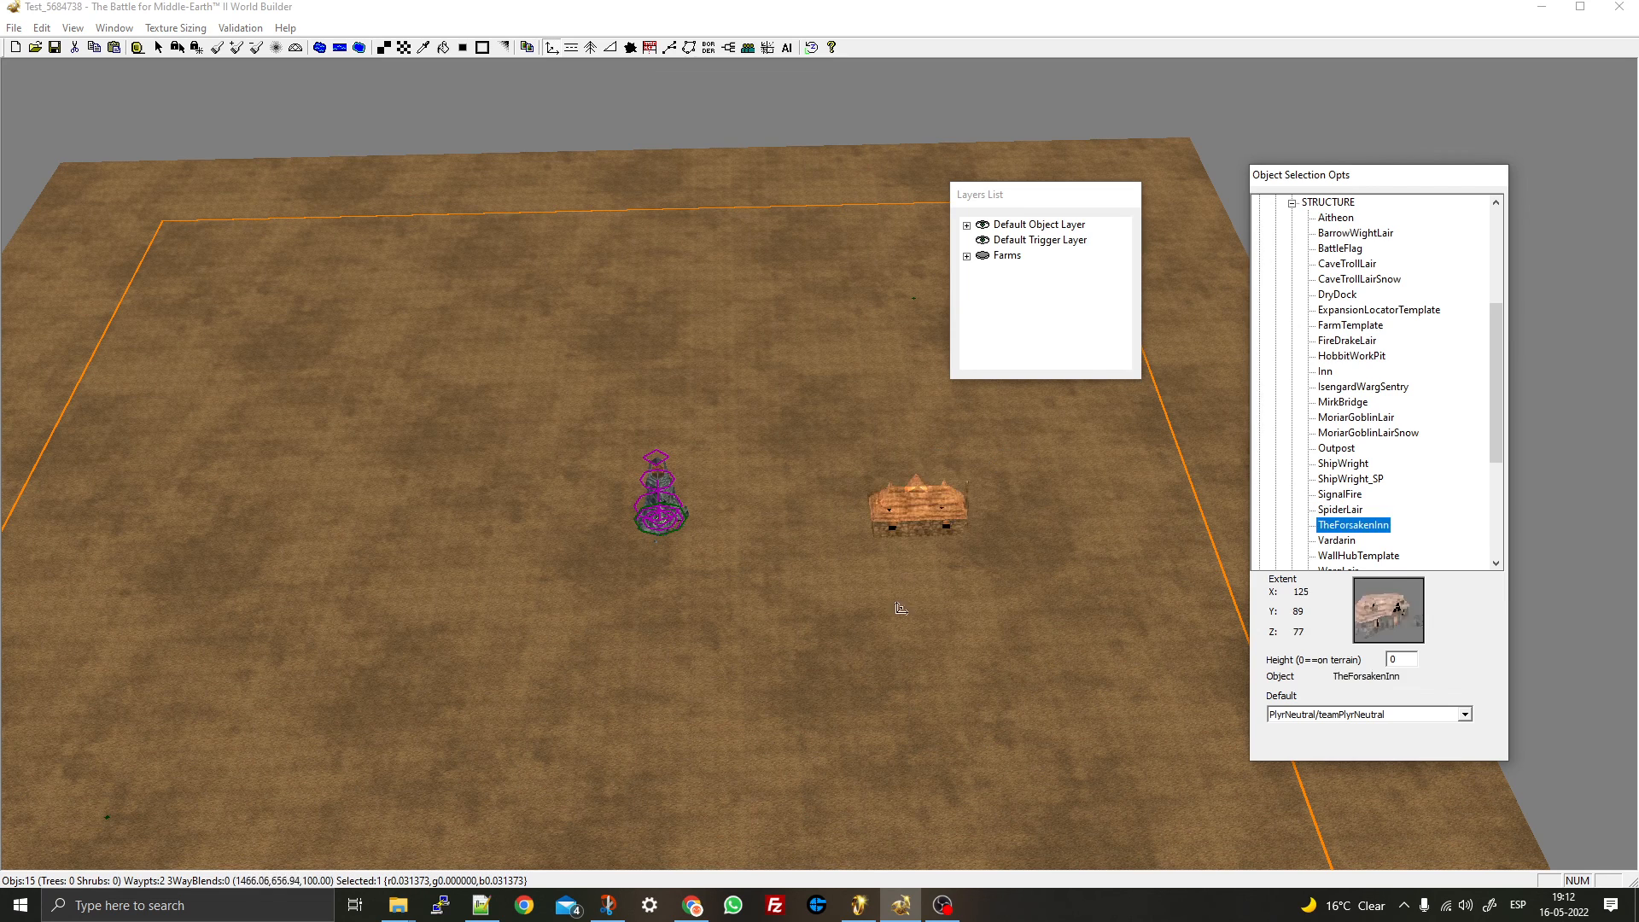
key(Down)
key(Down)
key(Down)
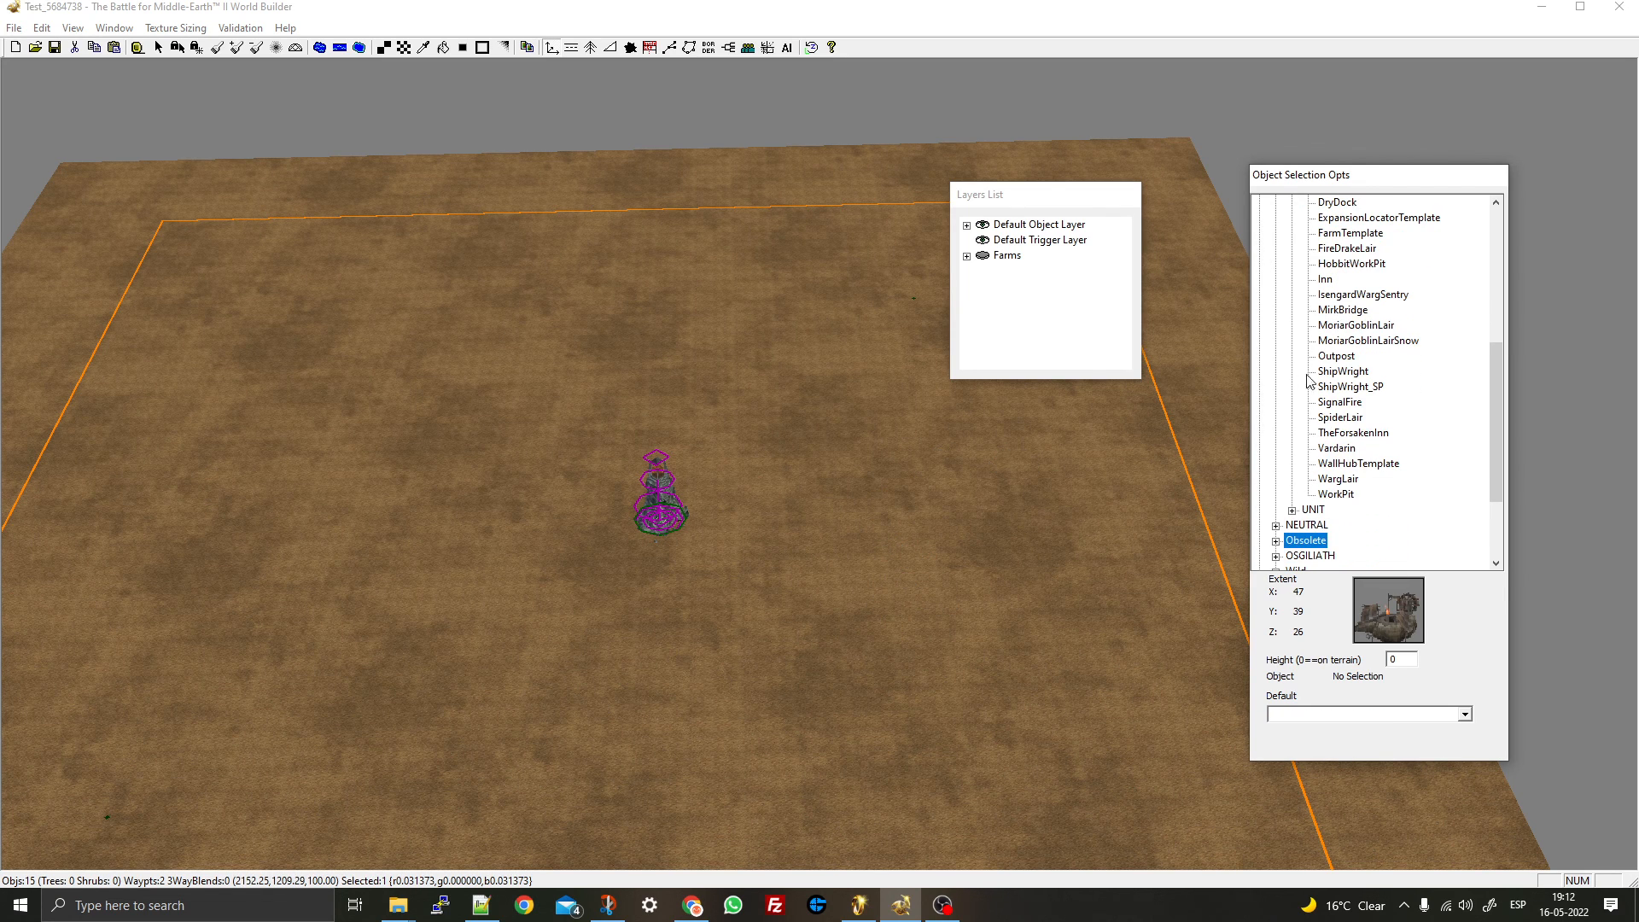
scroll(1338, 381, up, 2)
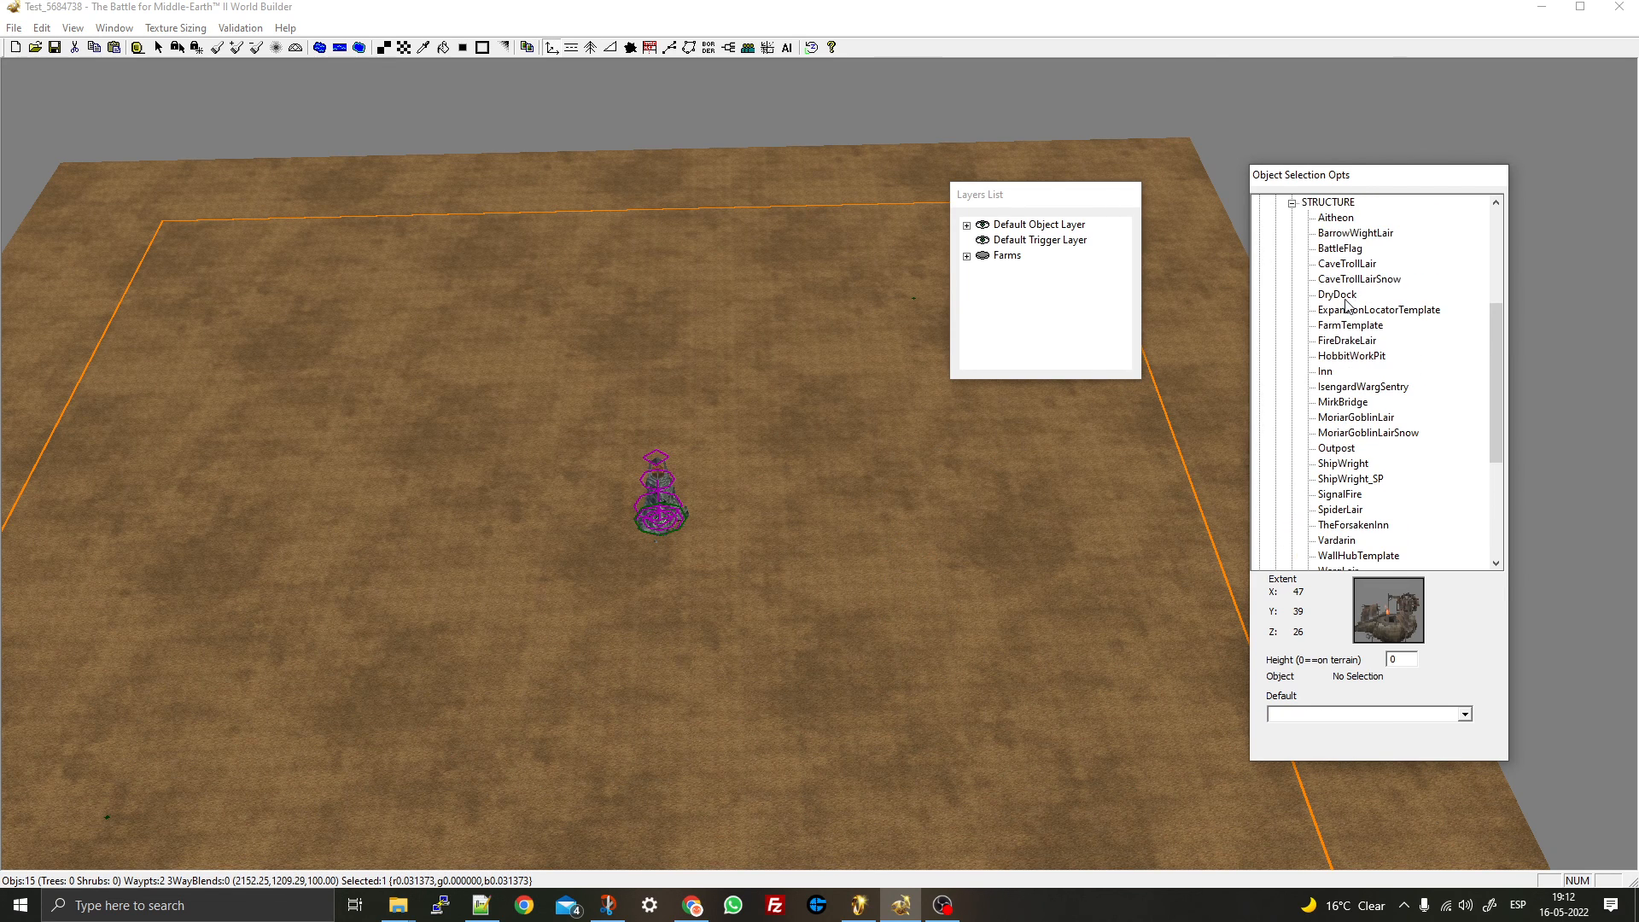
click(1329, 221)
key(Down)
key(Down)
key(Down)
key(Down)
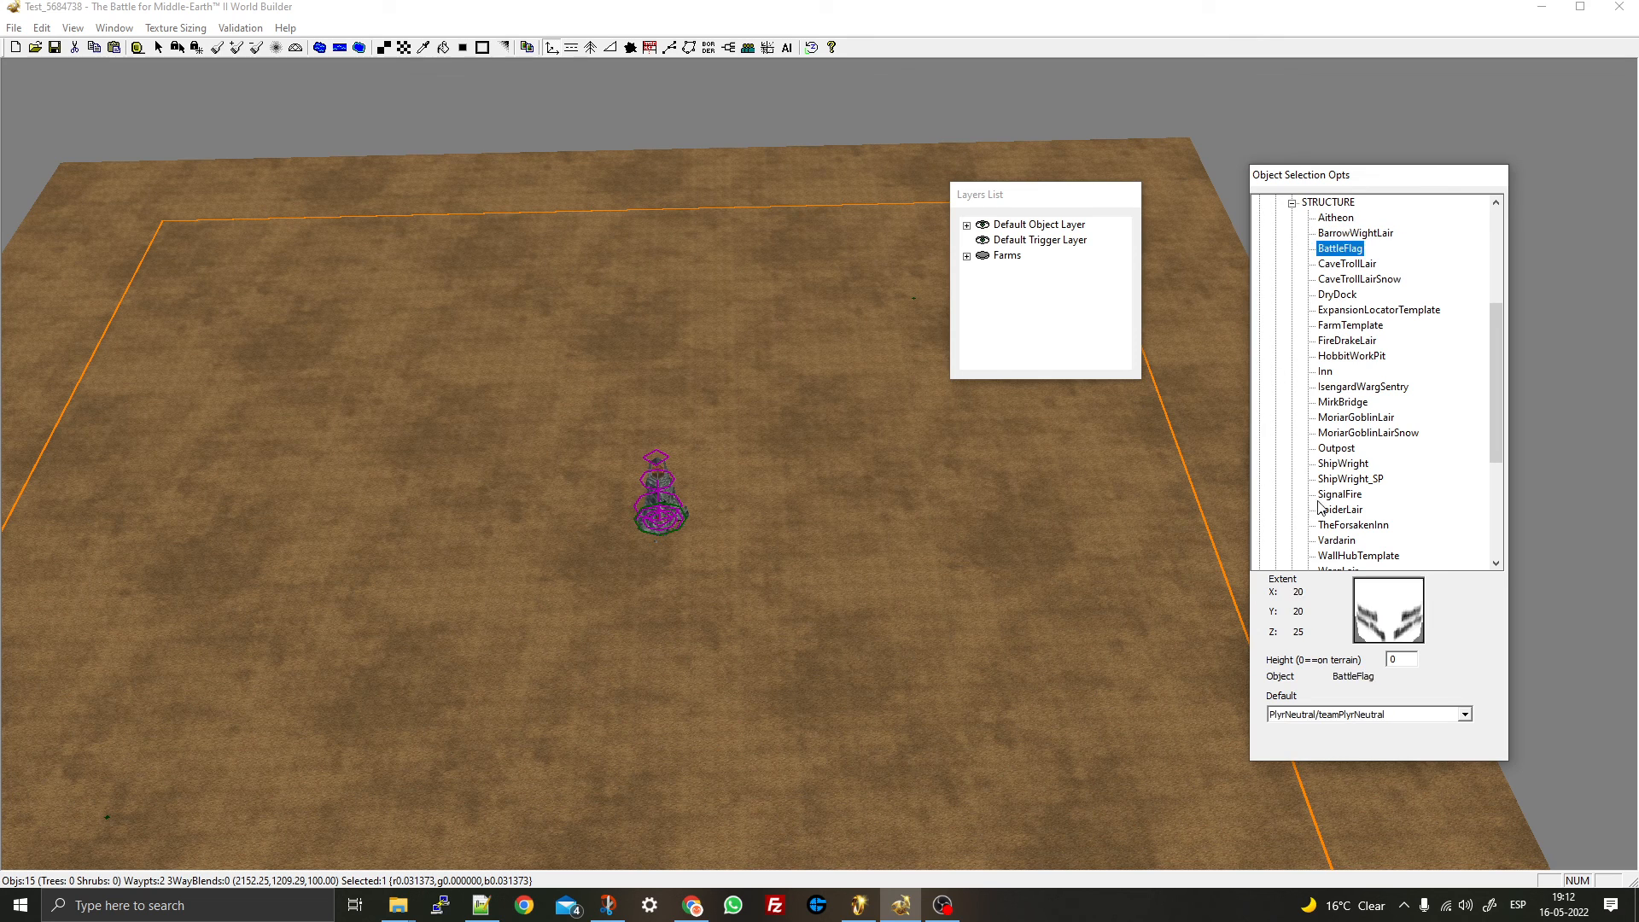
click(1331, 368)
click(202, 256)
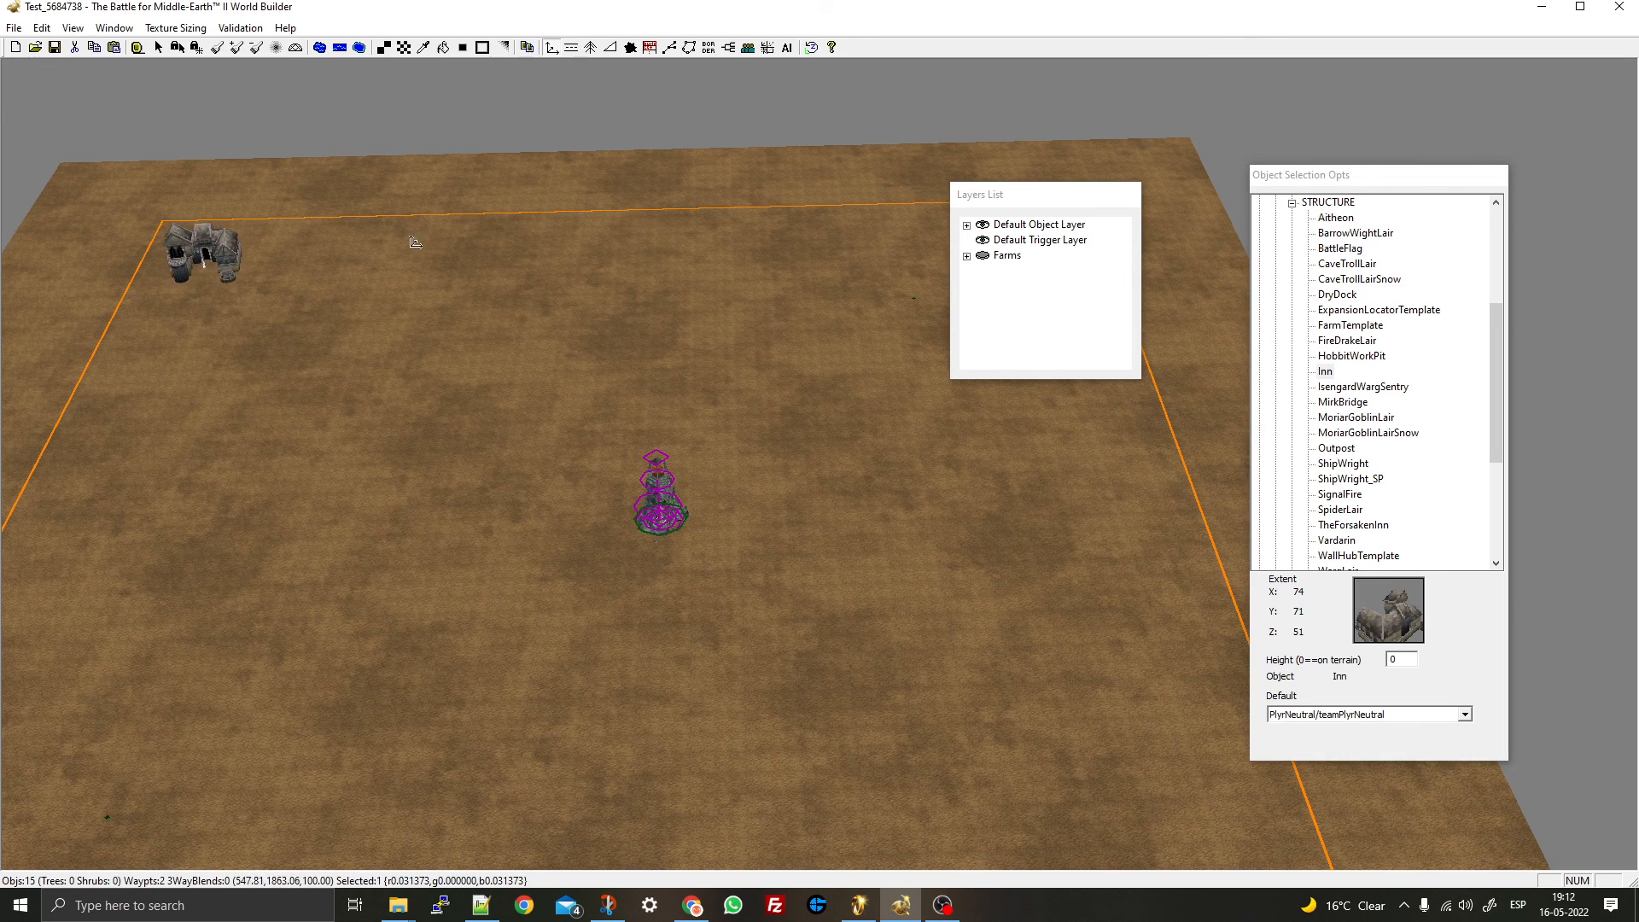
drag(404, 183, 407, 185)
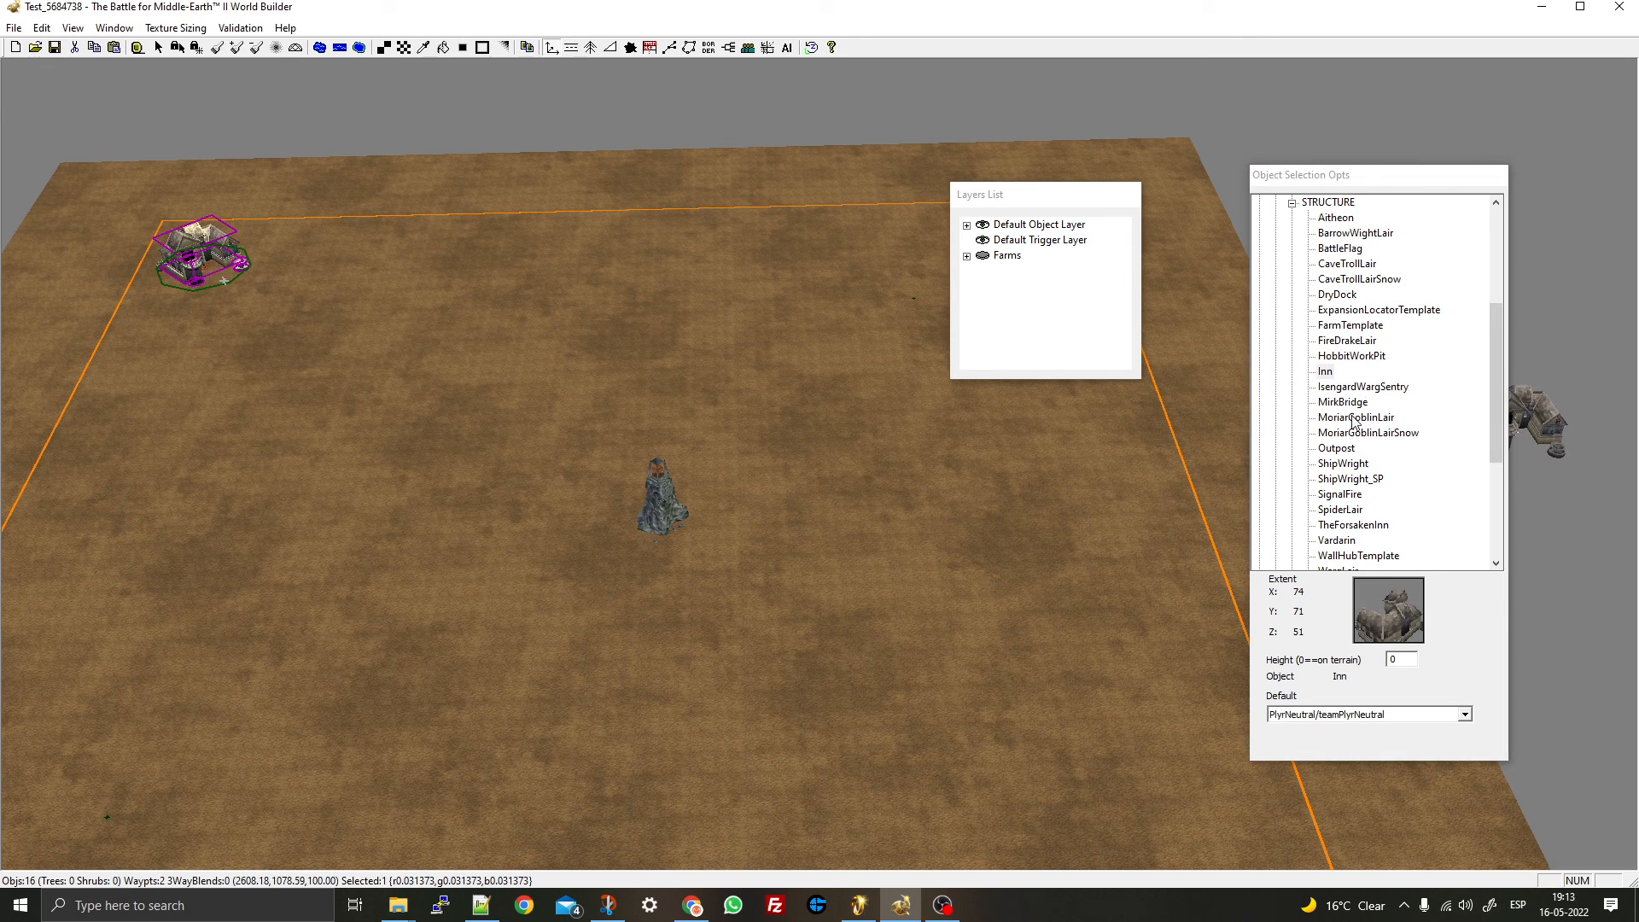
- Browse the neutral structure list and select the Outpost
click(1351, 407)
key(Down)
key(Down)
key(Down)
key(Down)
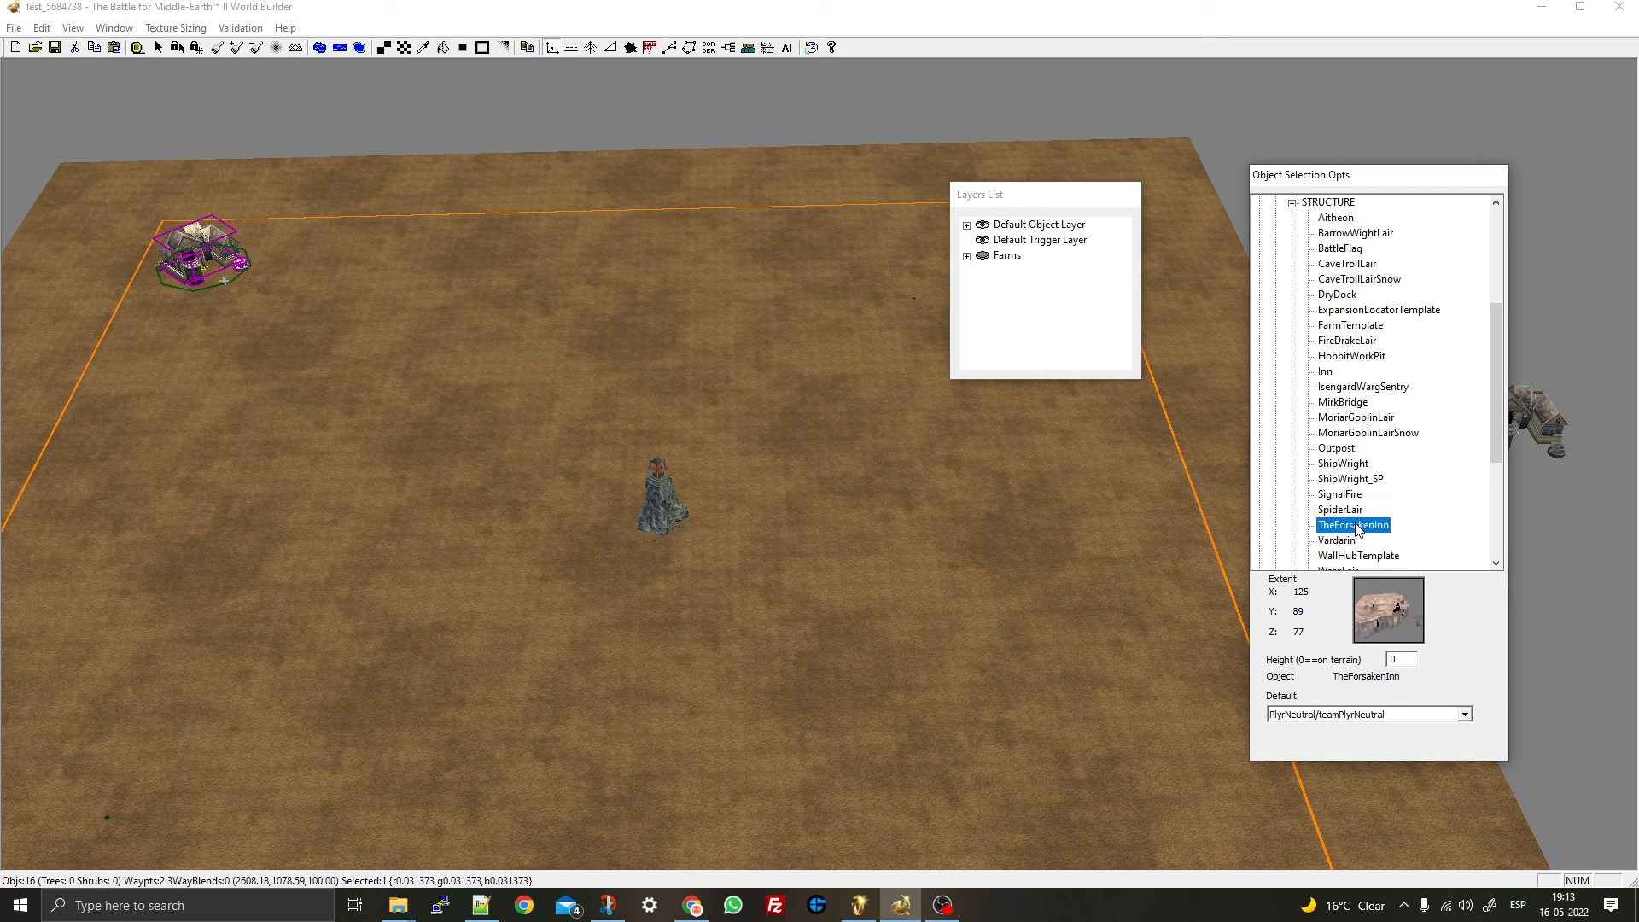
right_drag(1119, 611, 806, 204)
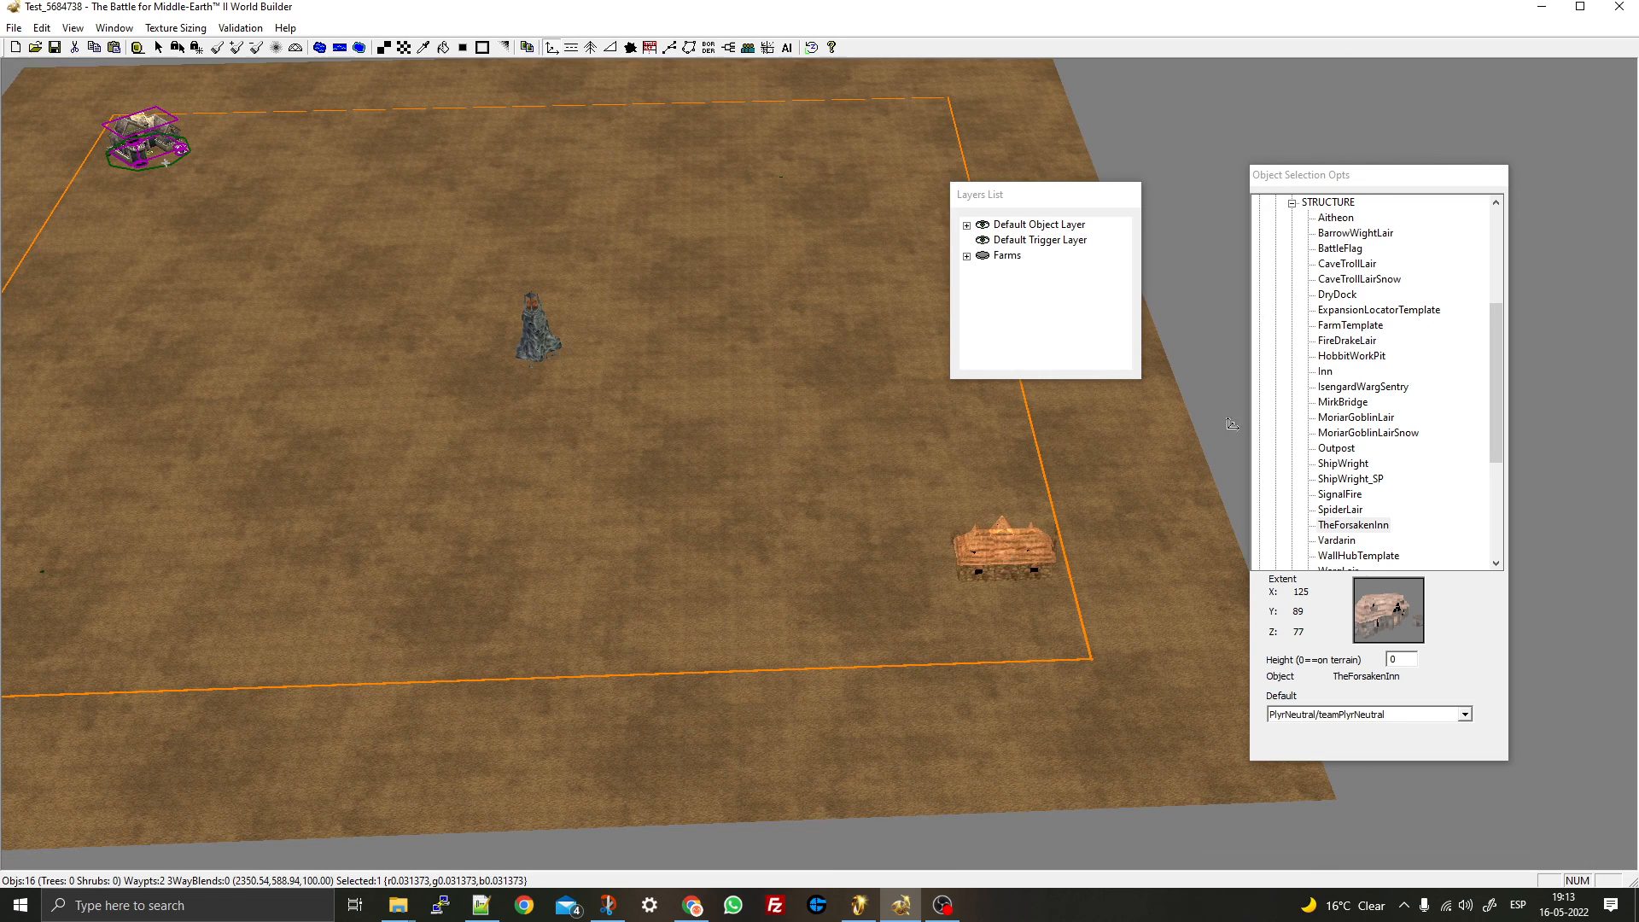
click(1346, 224)
key(Down)
key(Down)
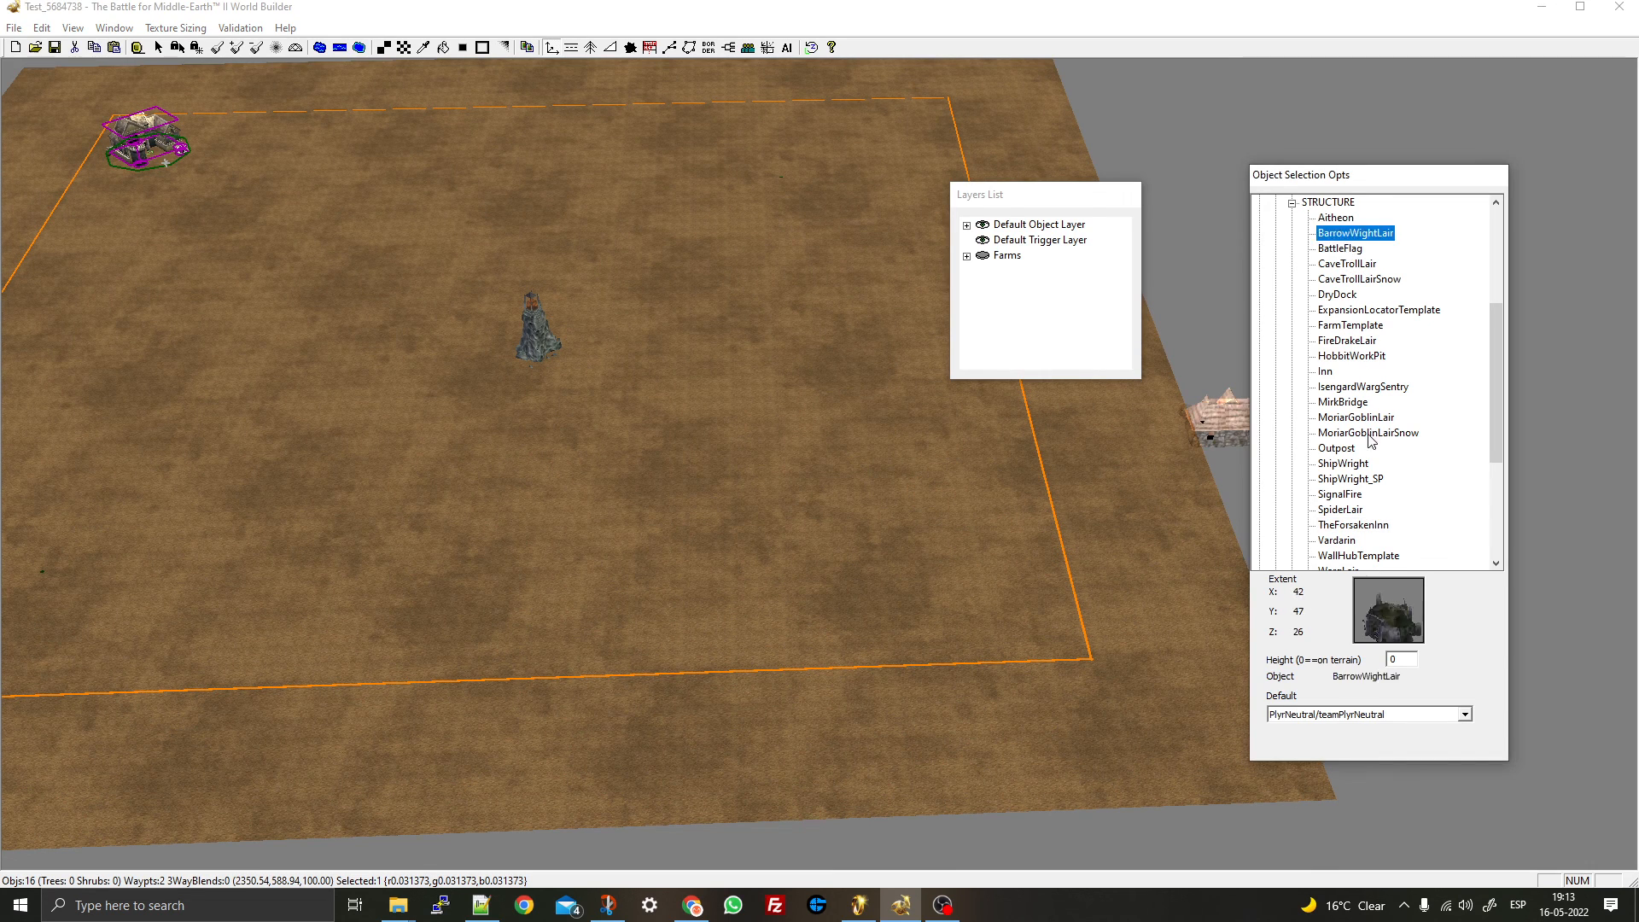
click(1326, 372)
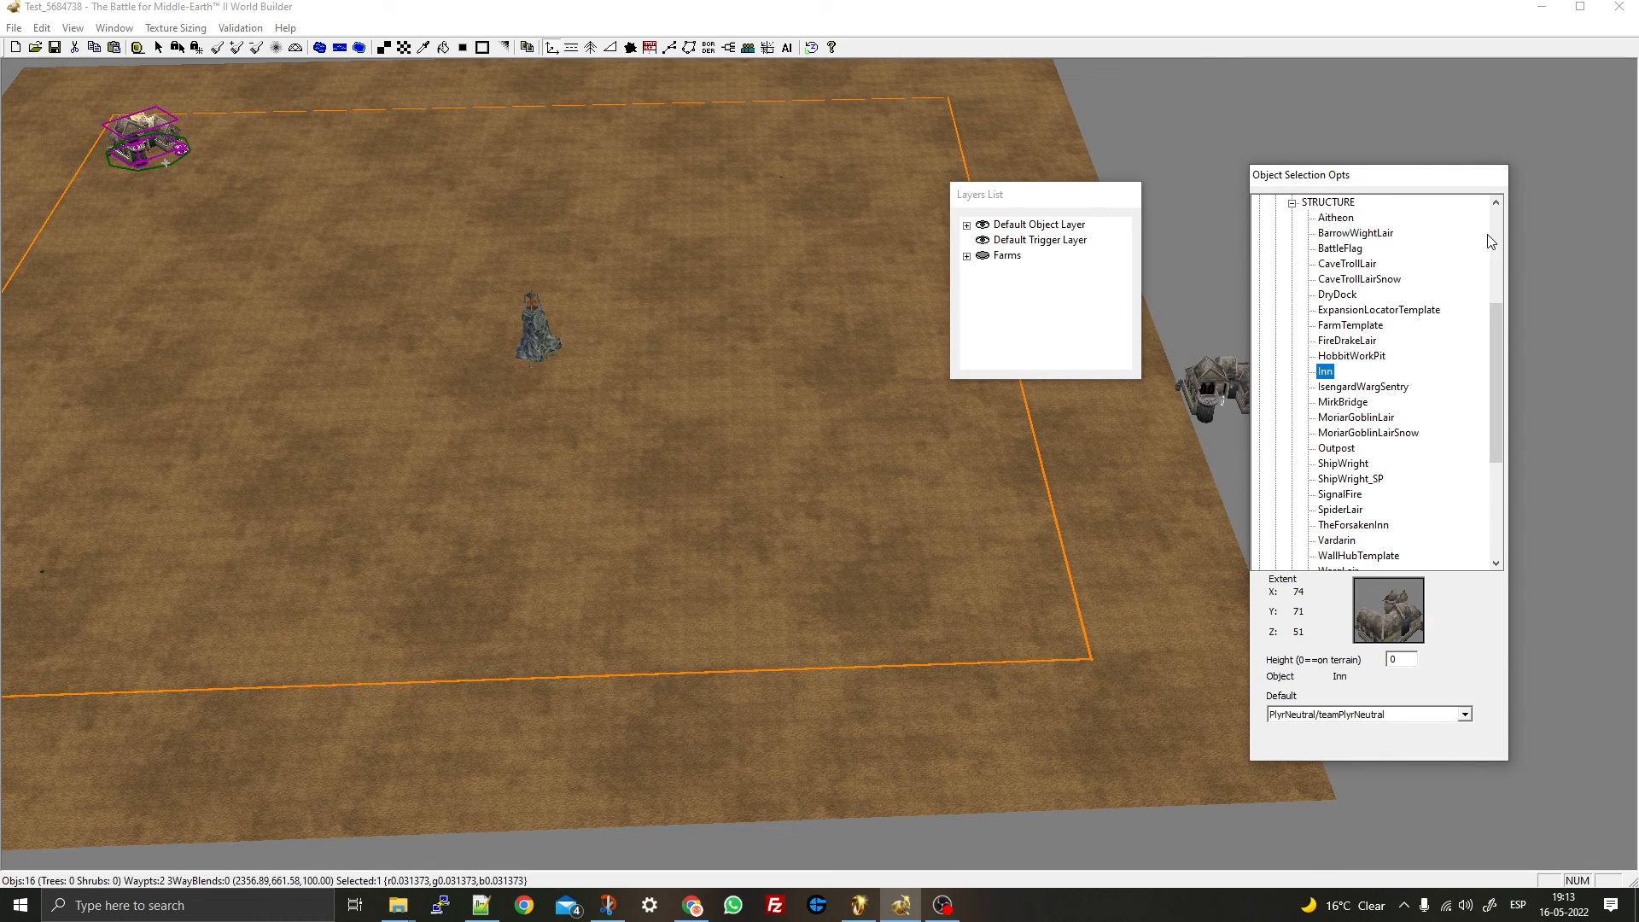
key(Up)
key(Up)
key(Up)
key(Up)
key(Up)
key(Up)
key(Up)
key(Up)
key(Up)
key(Up)
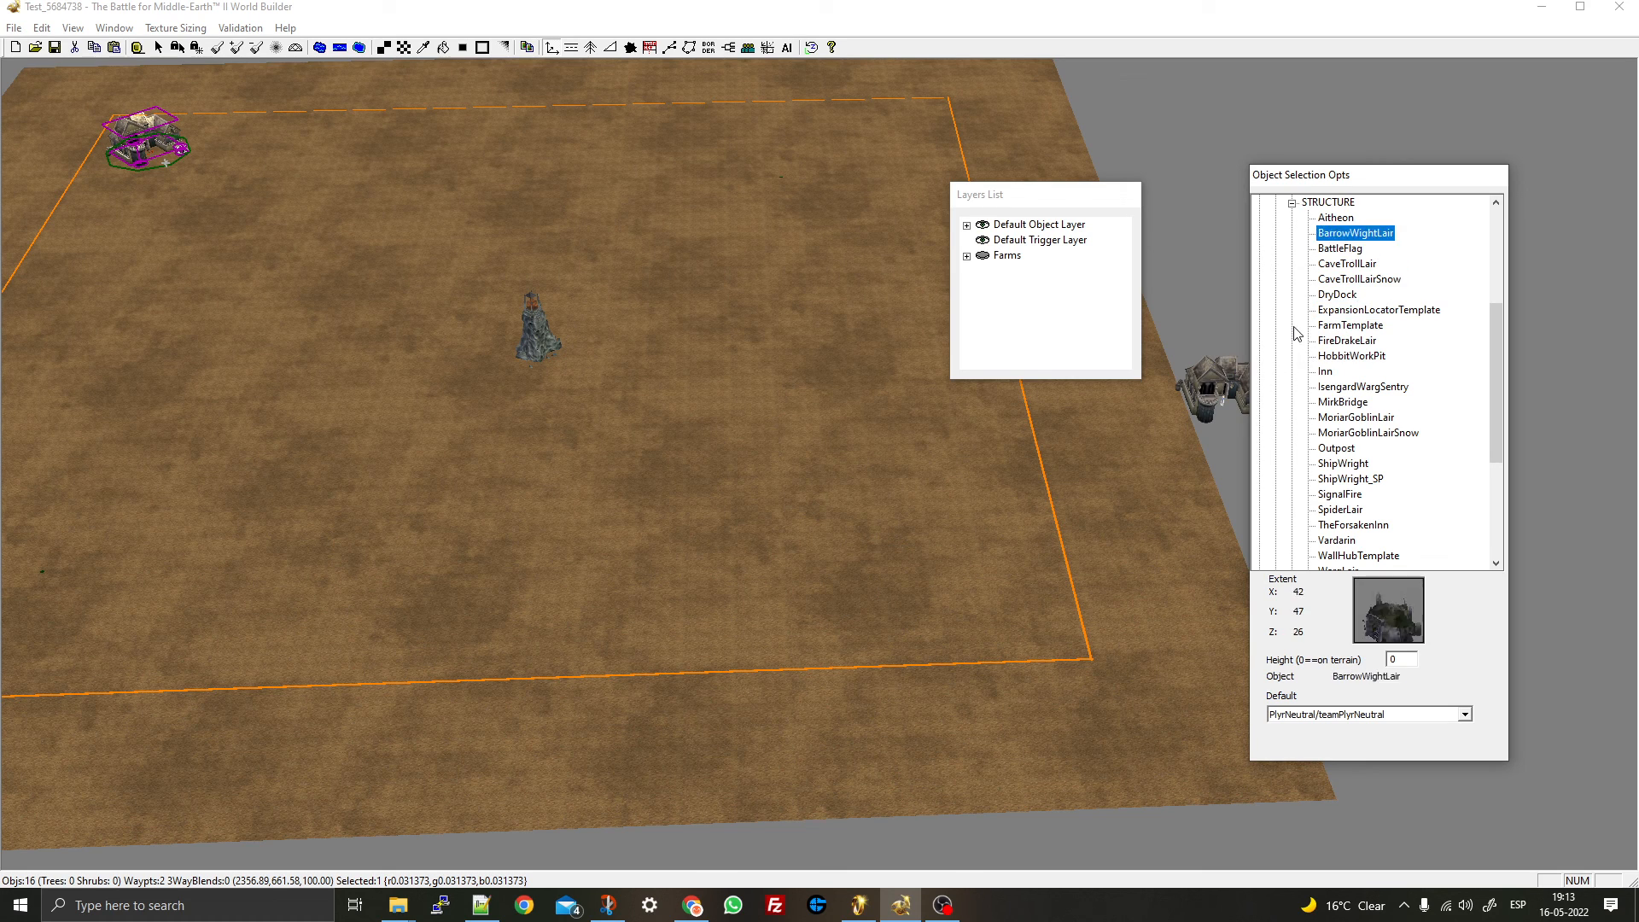
key(Down)
key(Down)
key(Down)
key(Down)
key(Down)
key(Down)
key(Down)
key(Down)
key(Down)
key(Down)
key(Down)
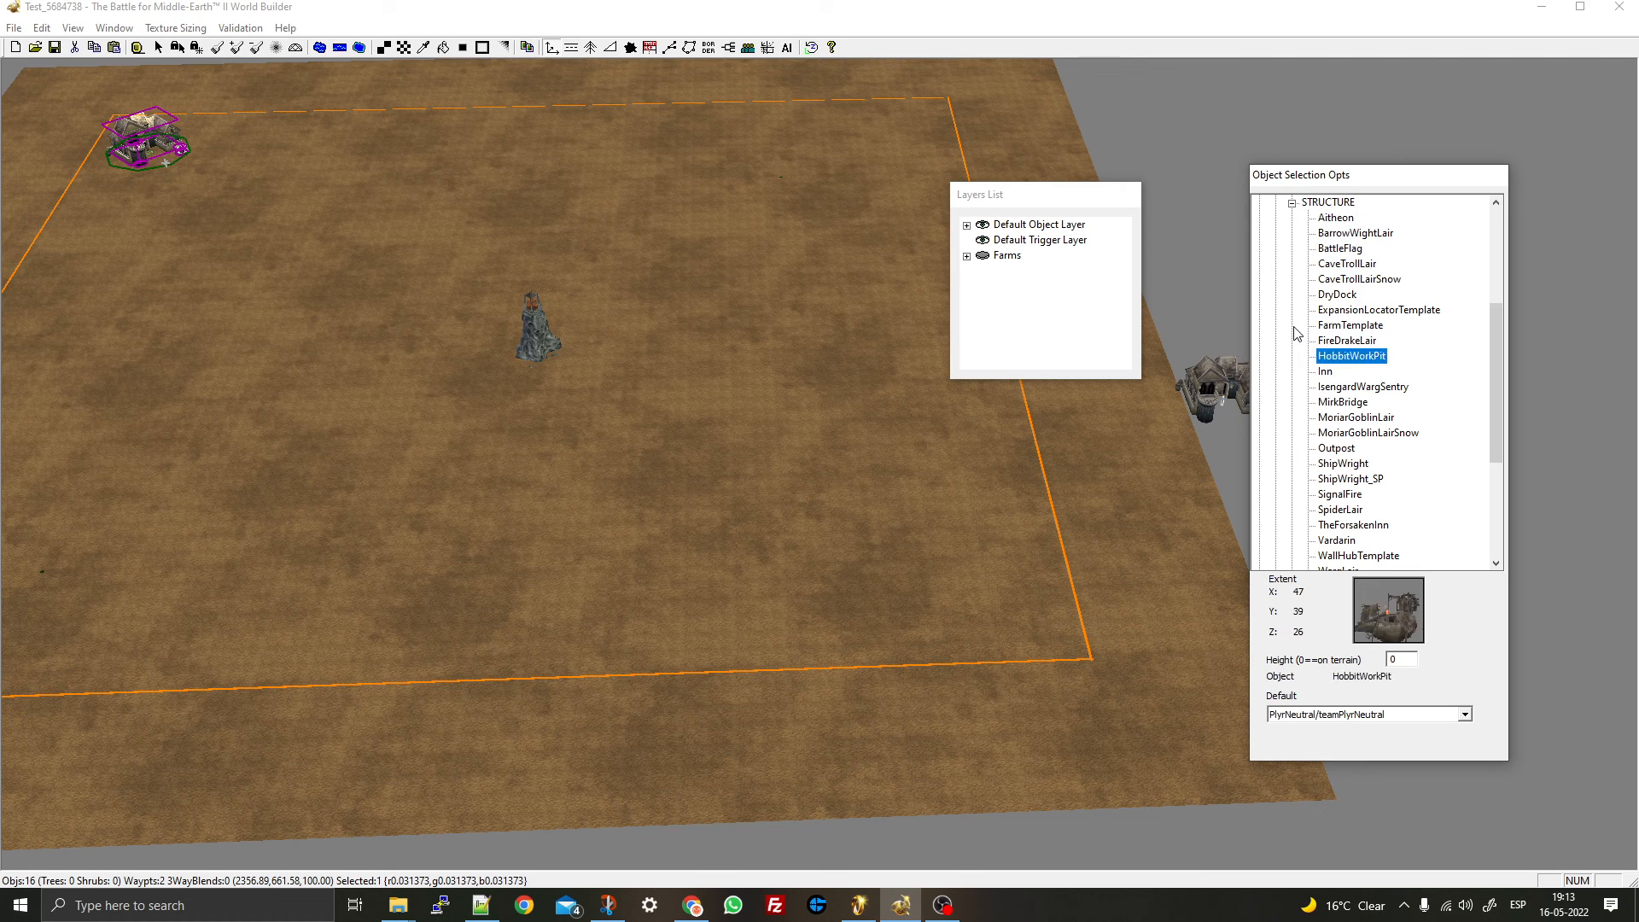
key(Down)
key(Down)
key(Down)
key(Down)
key(Down)
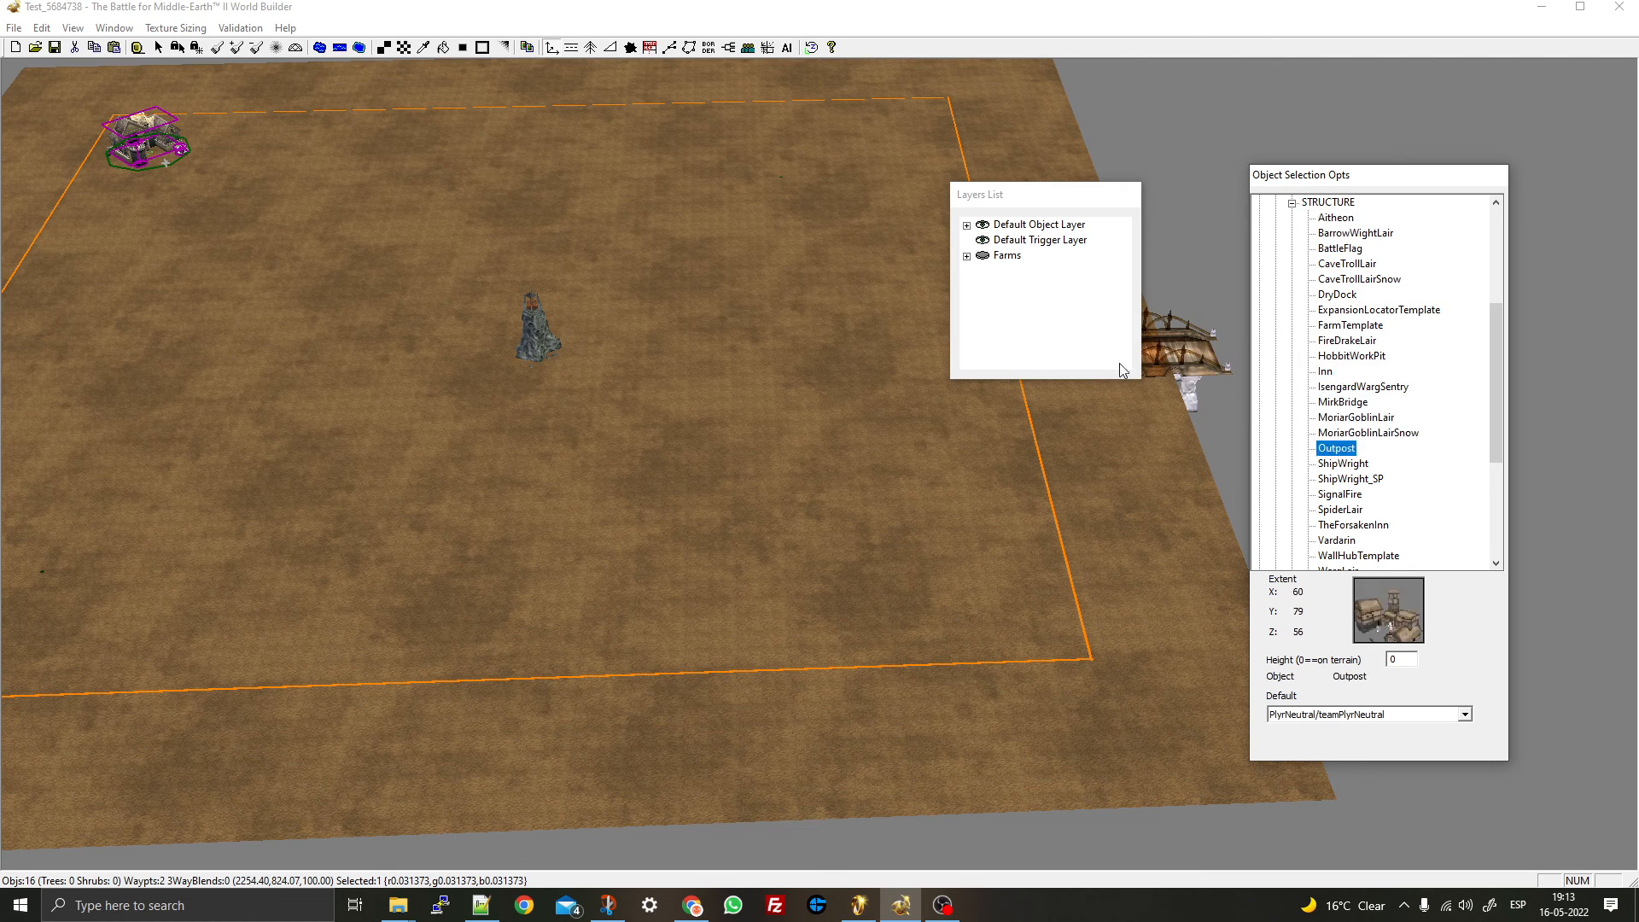
key(Up)
- Place the Outpost near the map's lower-right corner
click(990, 597)
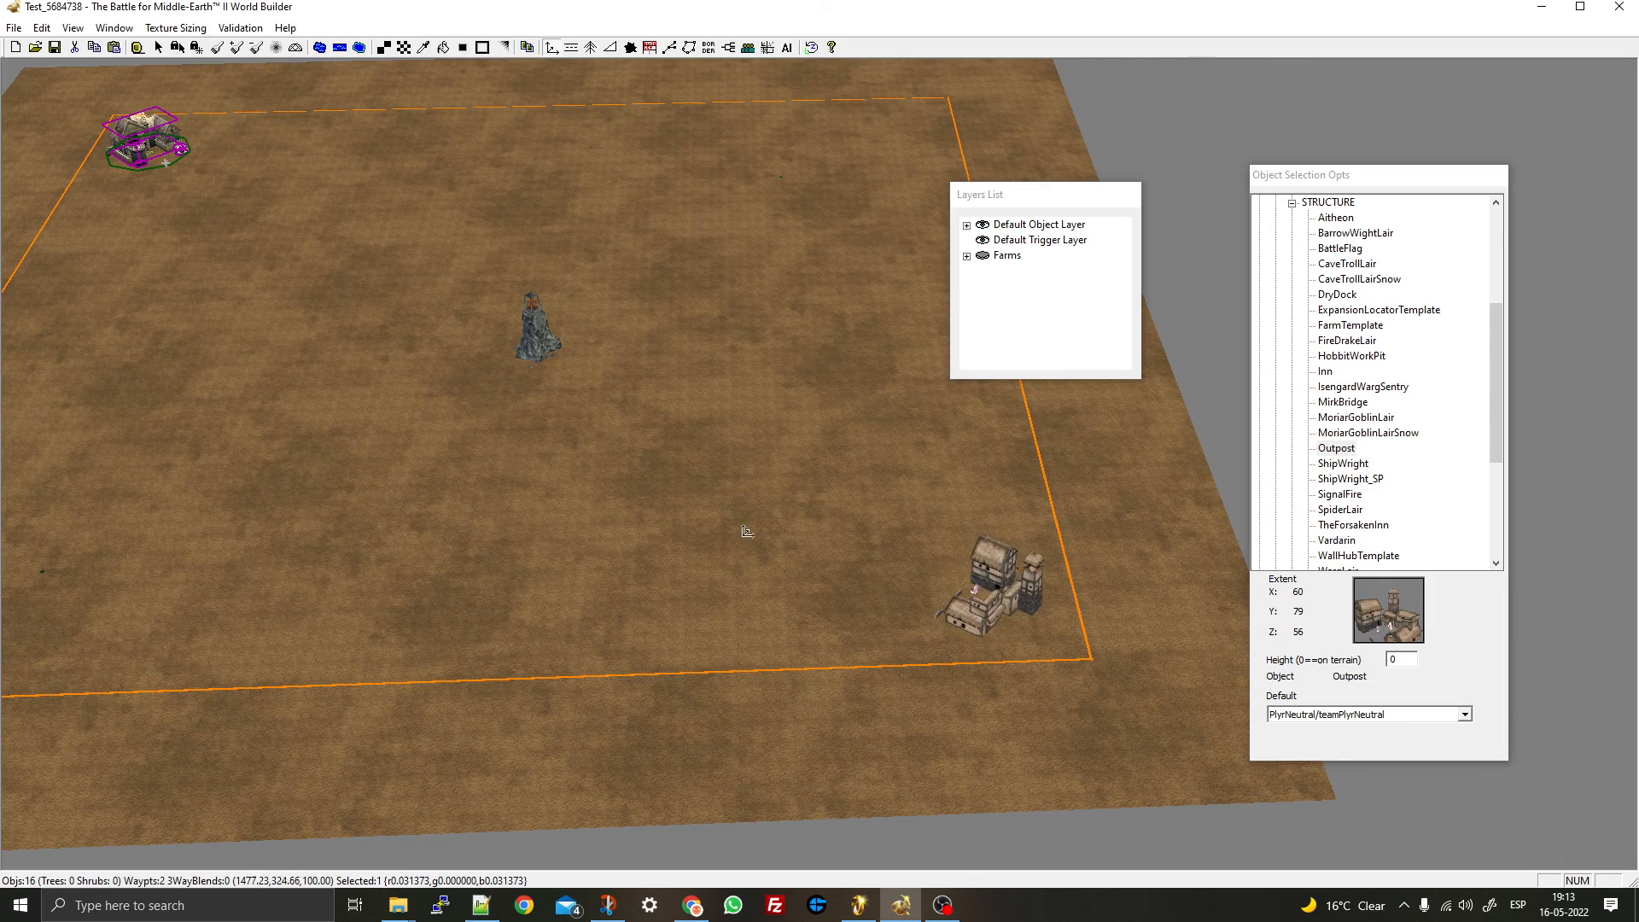
drag(821, 478, 829, 470)
right_click(830, 467)
right_drag(592, 223, 845, 431)
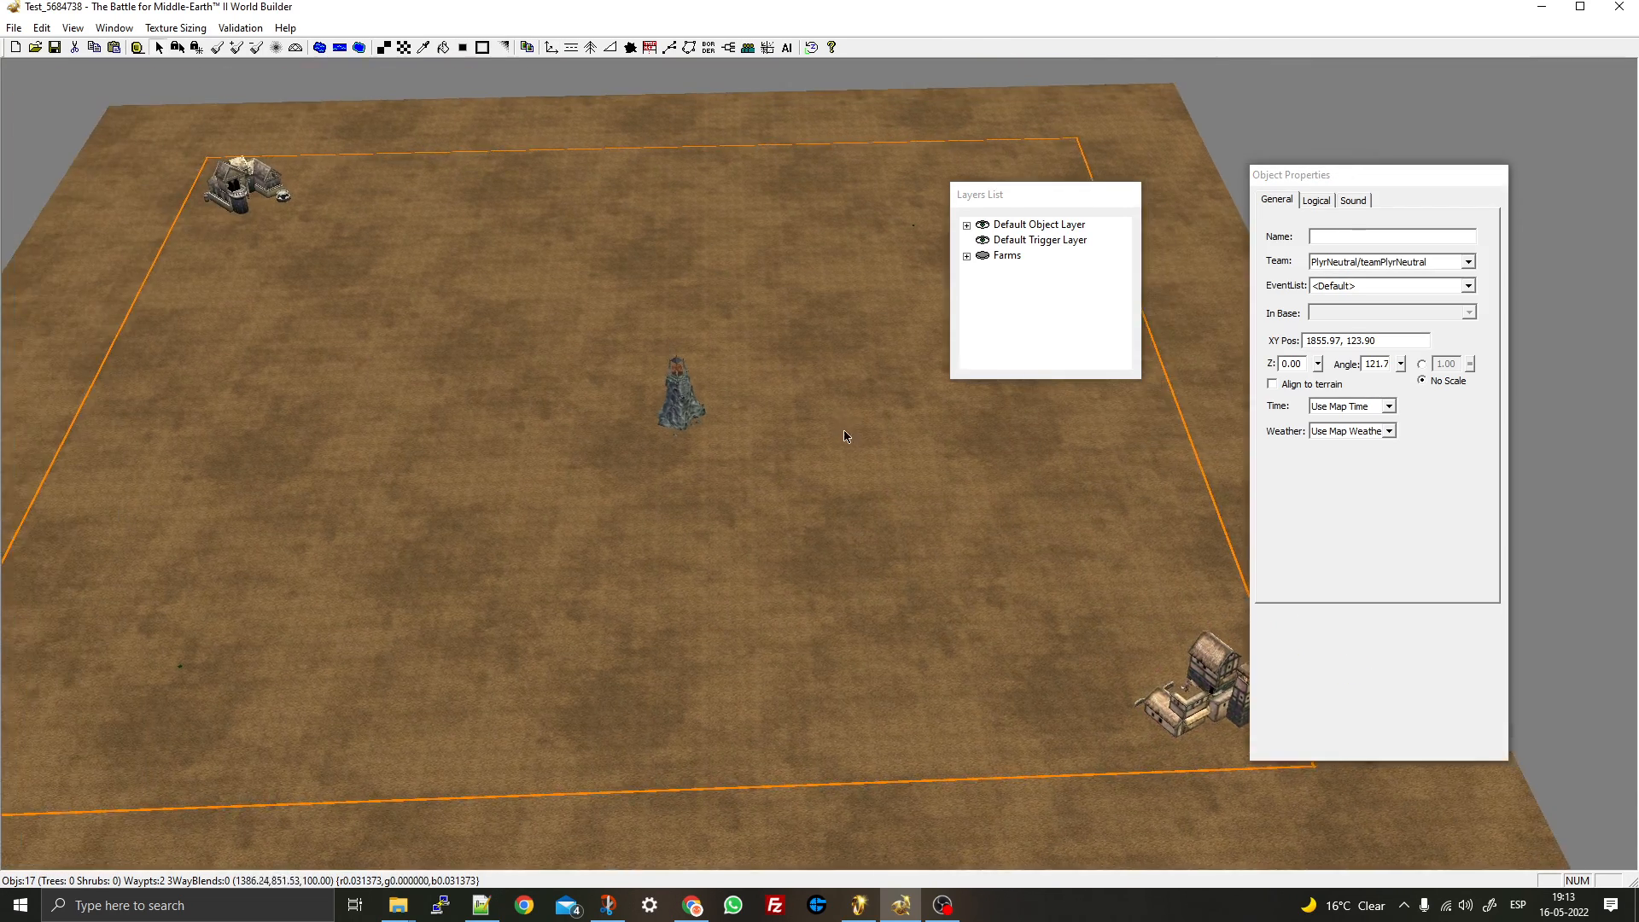
mouse_move(845, 432)
middle_down()
mouse_move(822, 464)
mouse_move(849, 454)
middle_up()
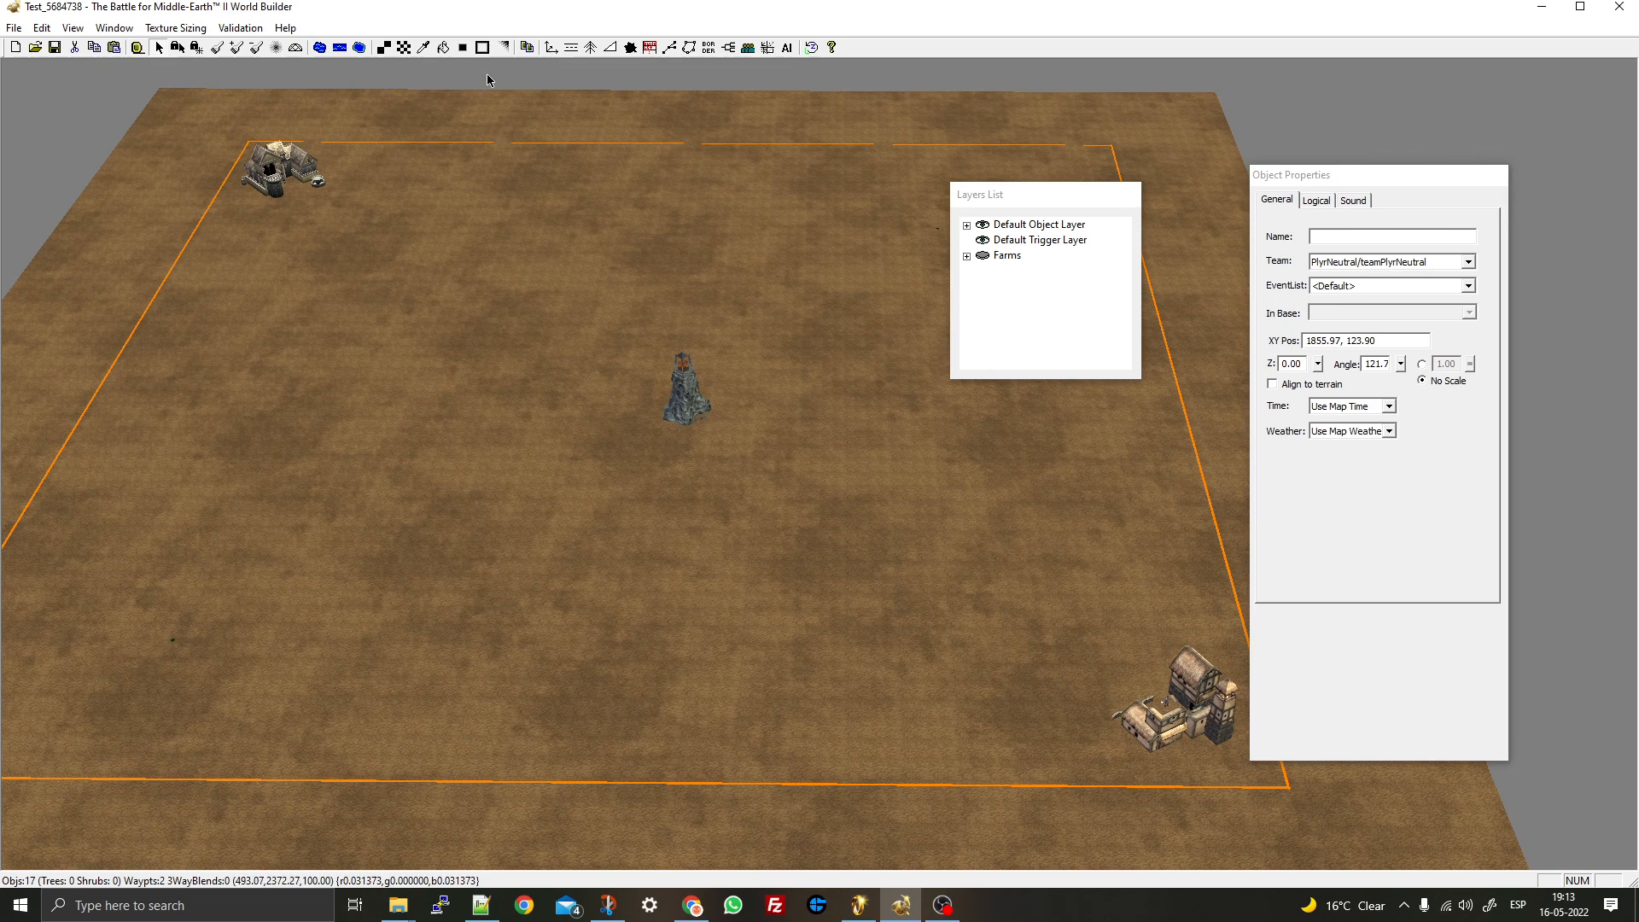
- Choose MISC_MAN_MADE CaptureFlag and place flags beside the outpost and the tower
click(551, 49)
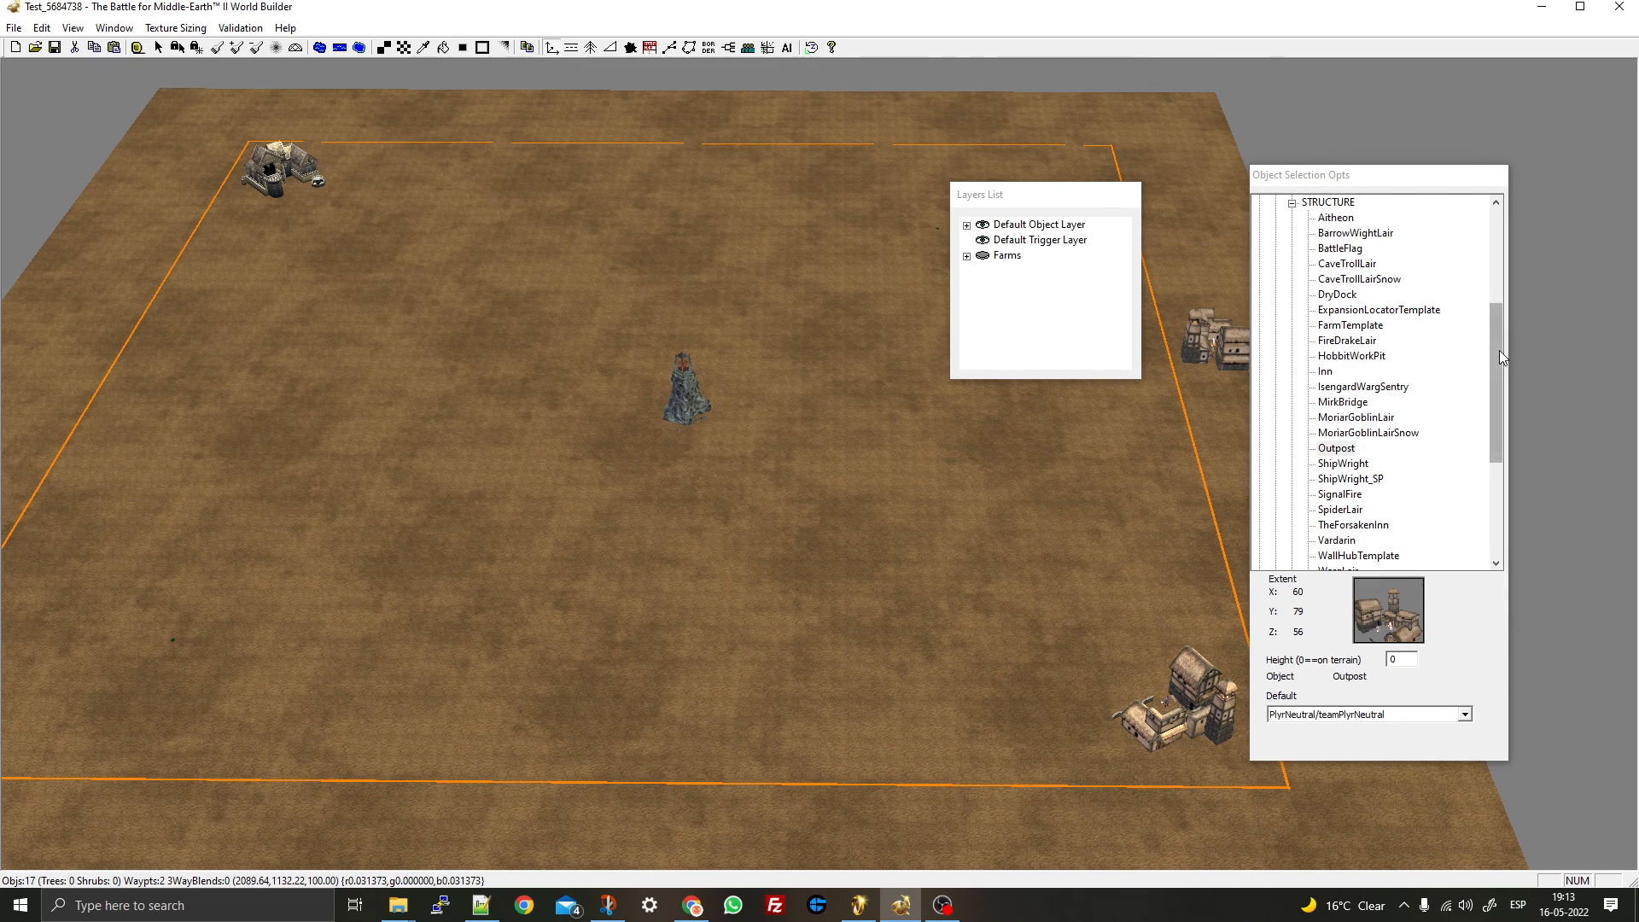
drag(1499, 350, 1492, 217)
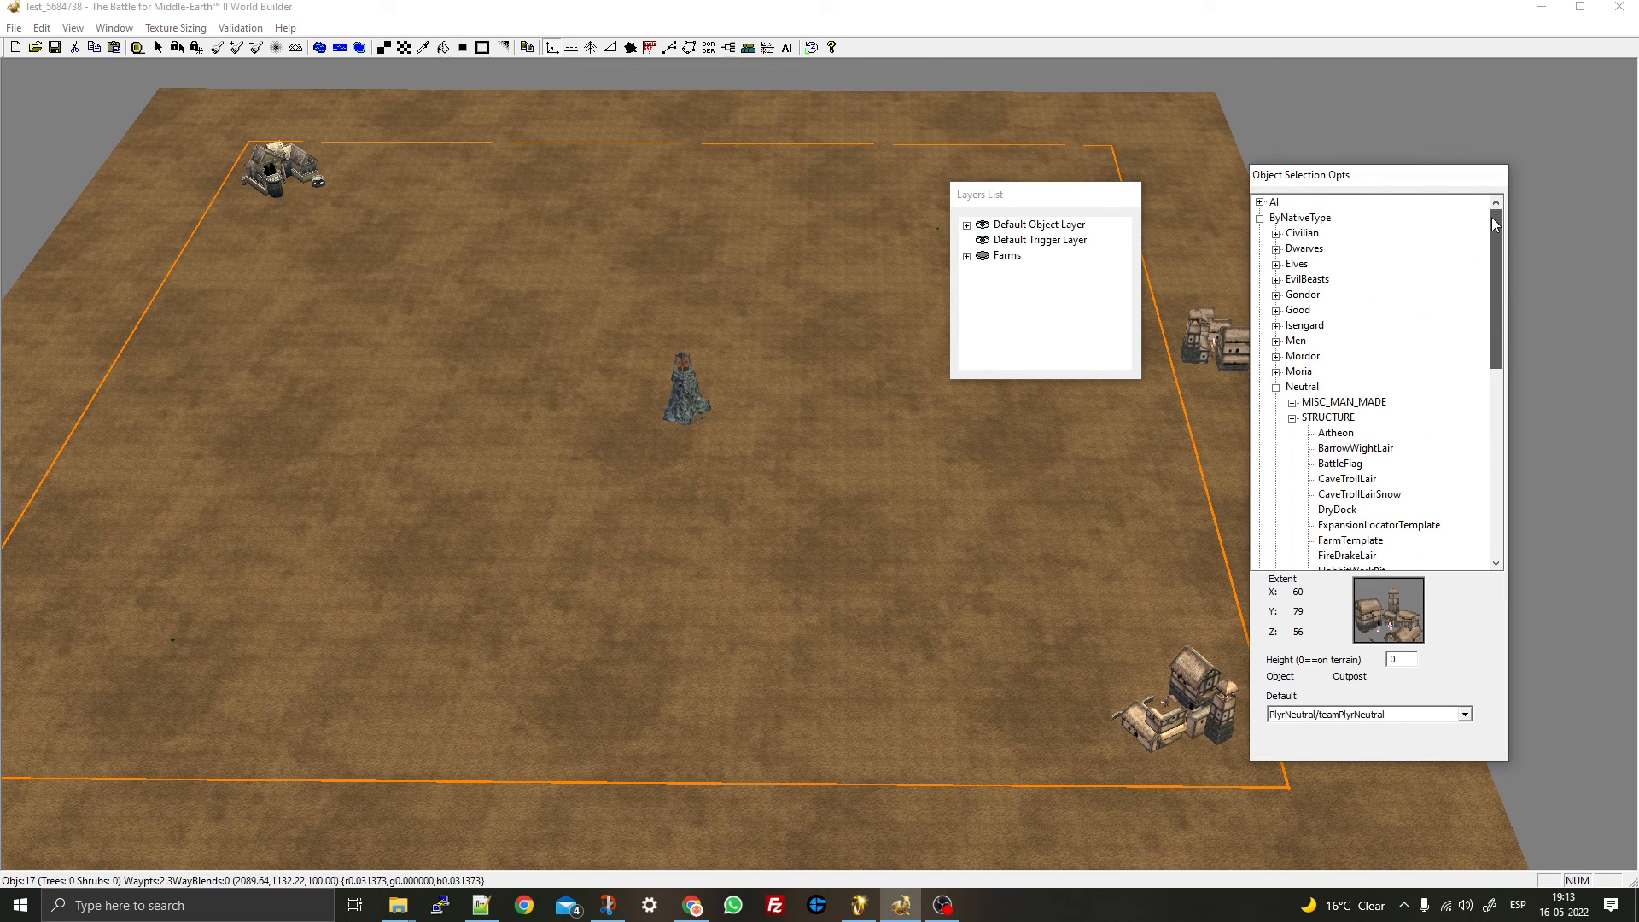
click(1293, 403)
click(1345, 418)
scroll(1048, 651, up, 5)
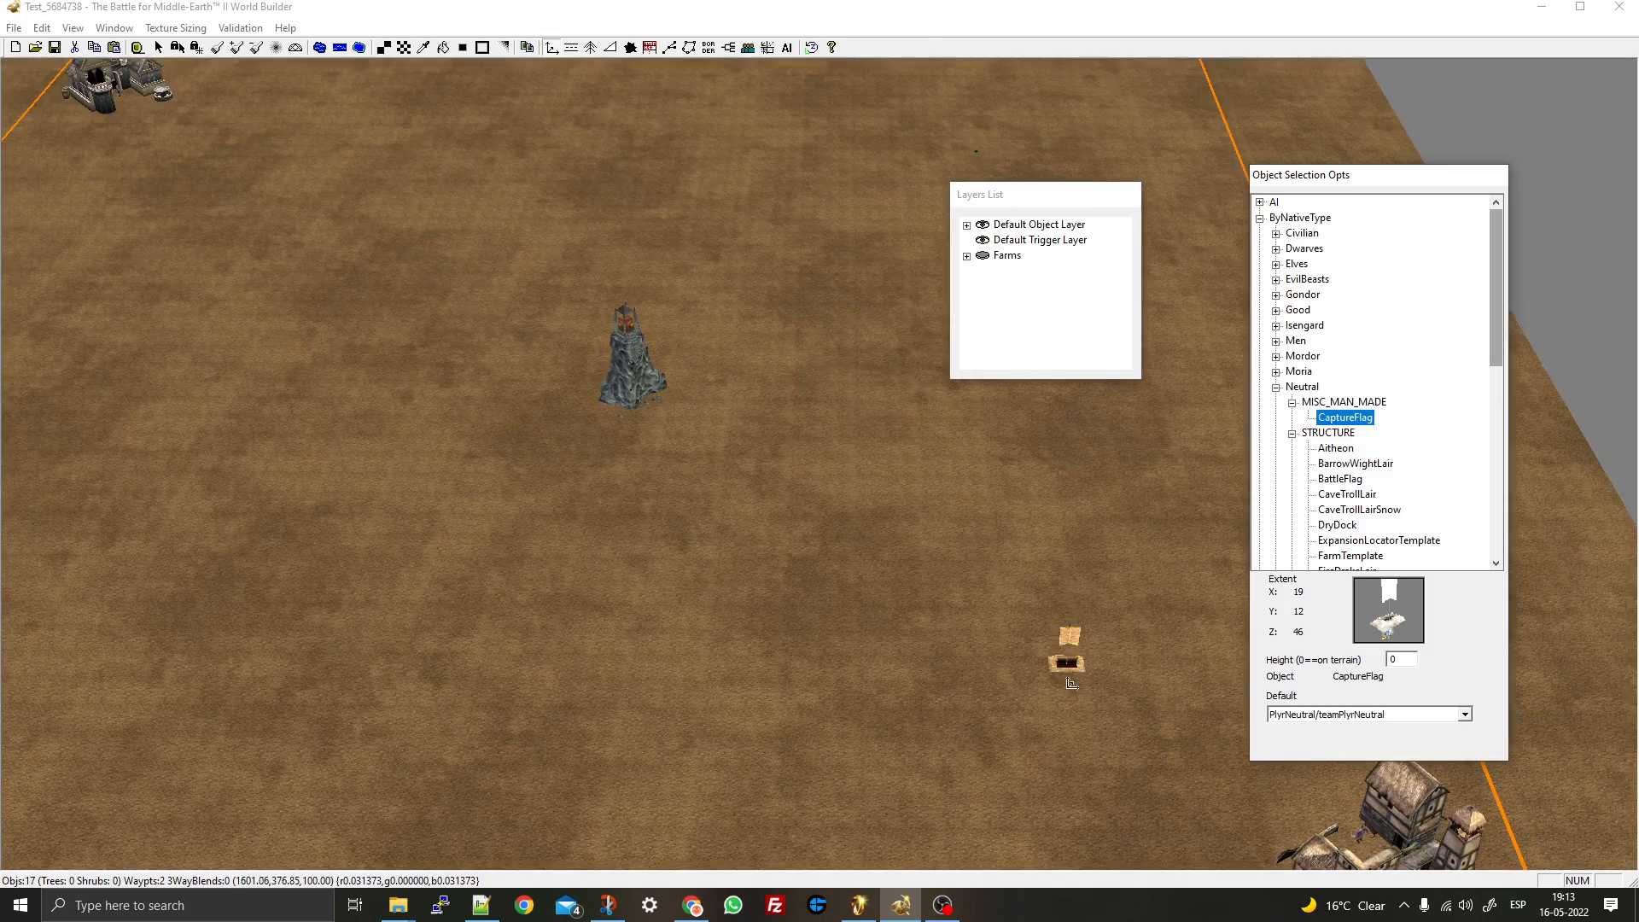
scroll(896, 585, up, 3)
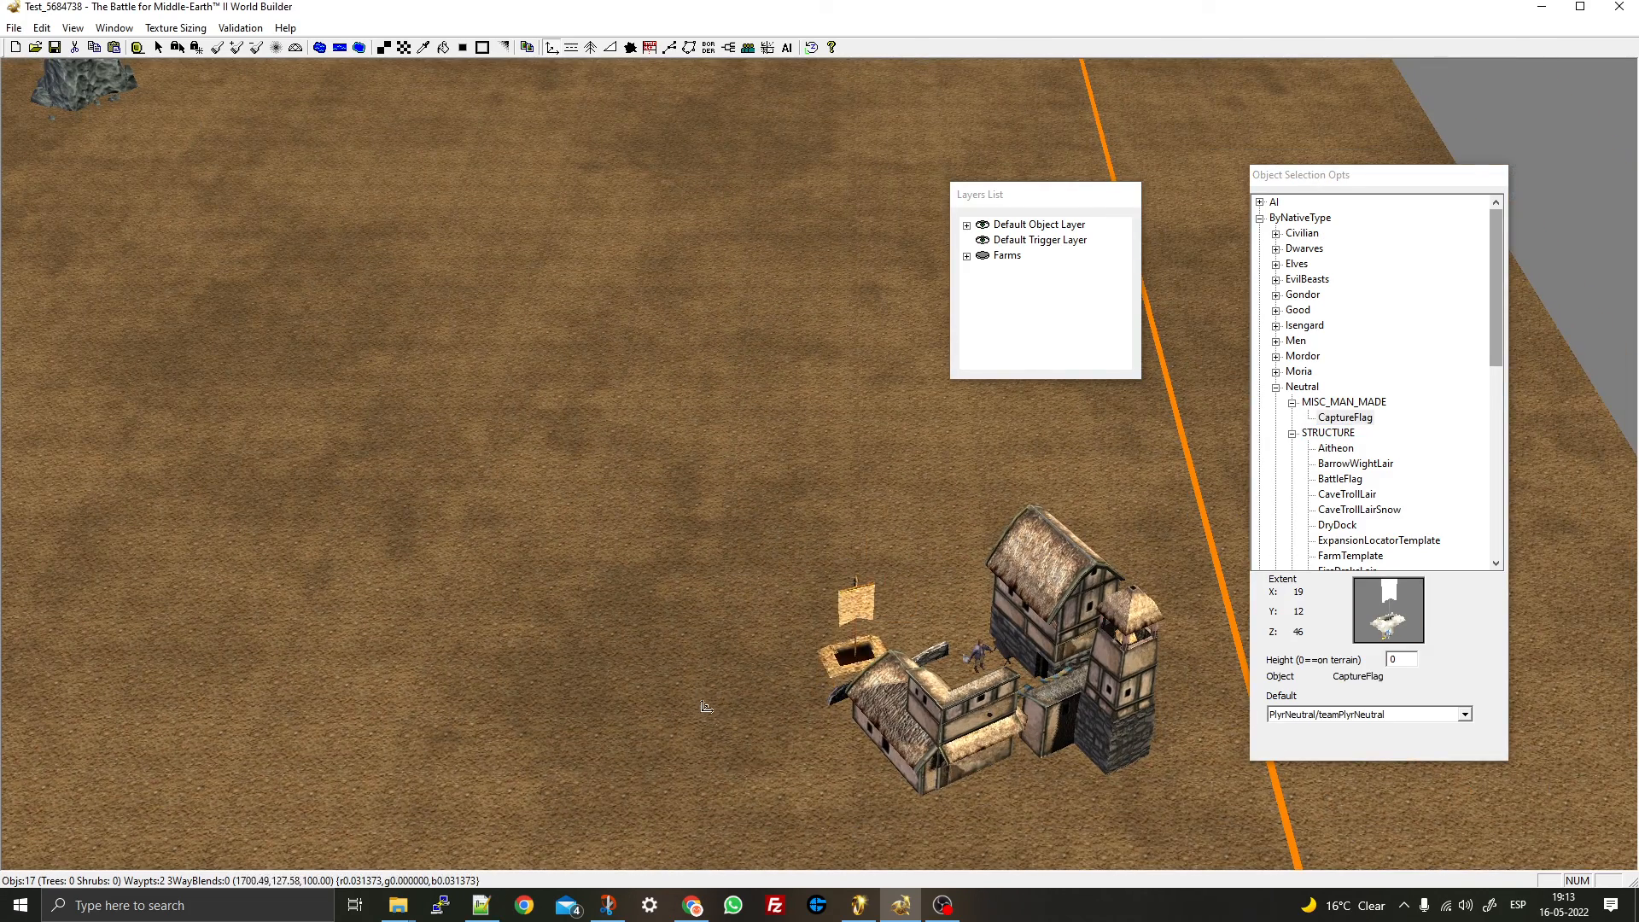
drag(1073, 546, 1071, 547)
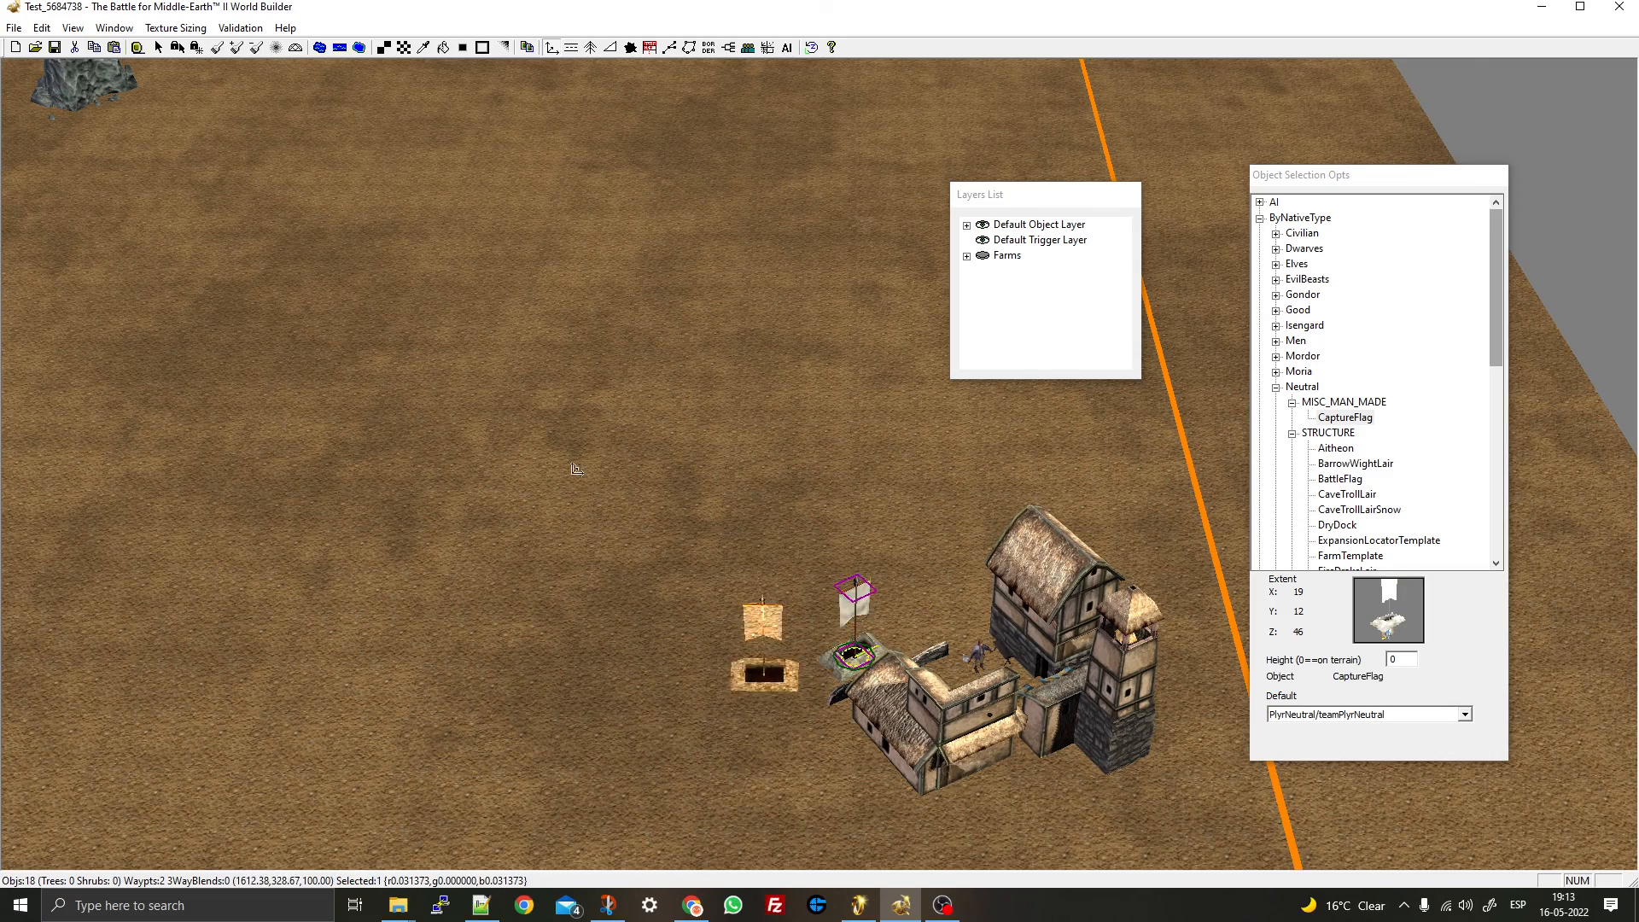
right_drag(781, 653, 665, 431)
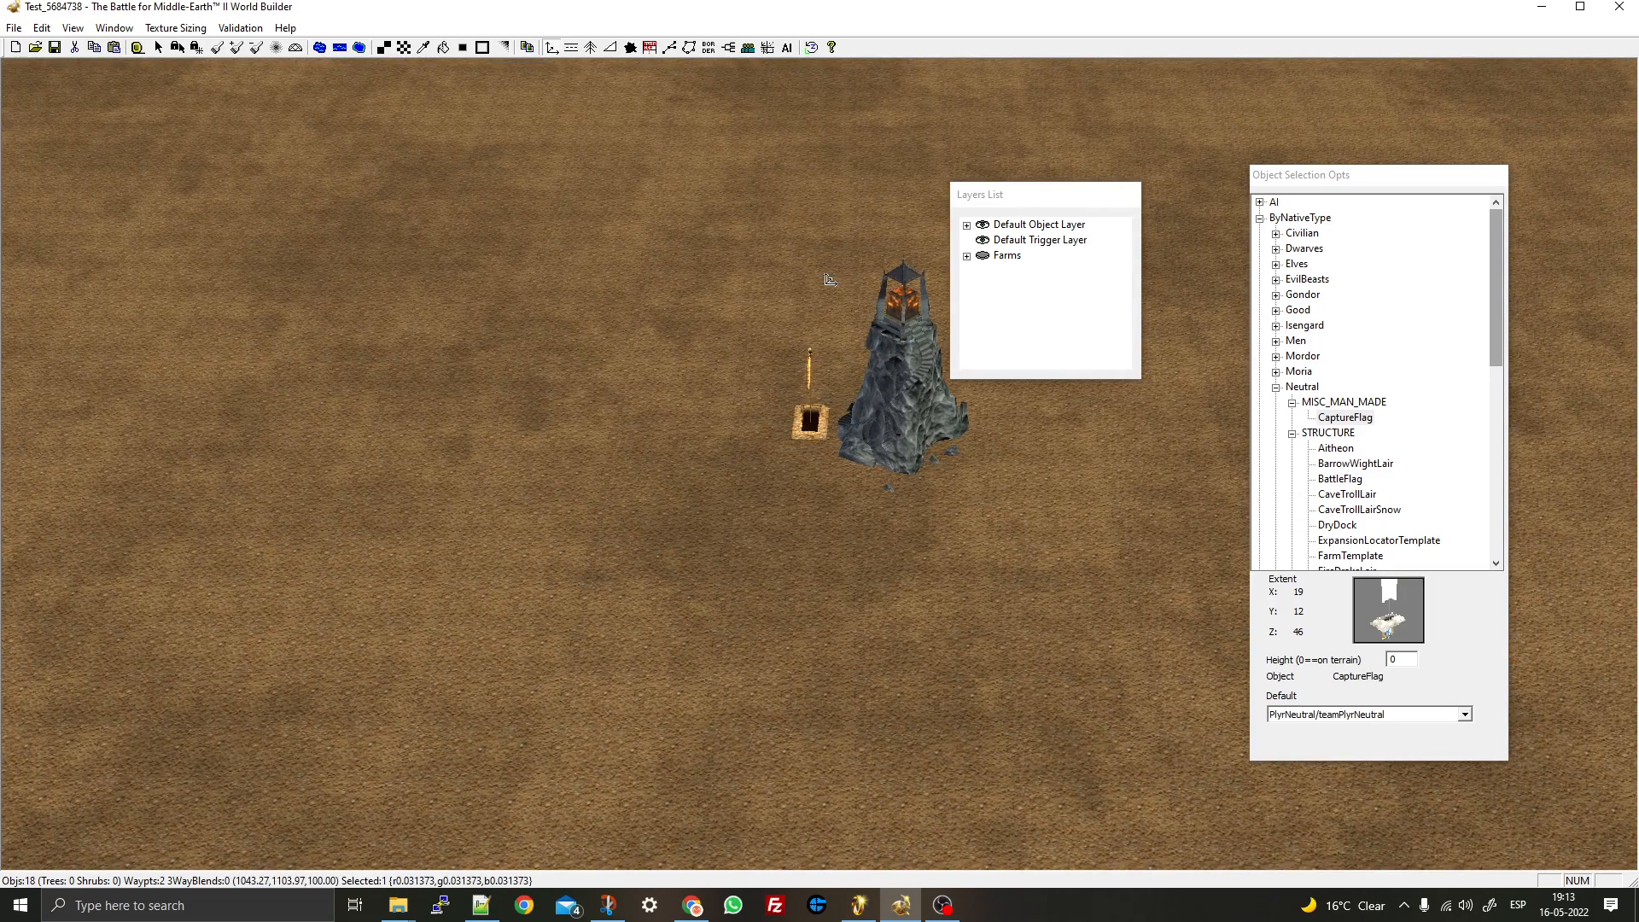
drag(828, 279, 825, 279)
- Place a capture flag beside the inn and set its facing
right_drag(377, 245, 775, 790)
right_drag(365, 449, 478, 512)
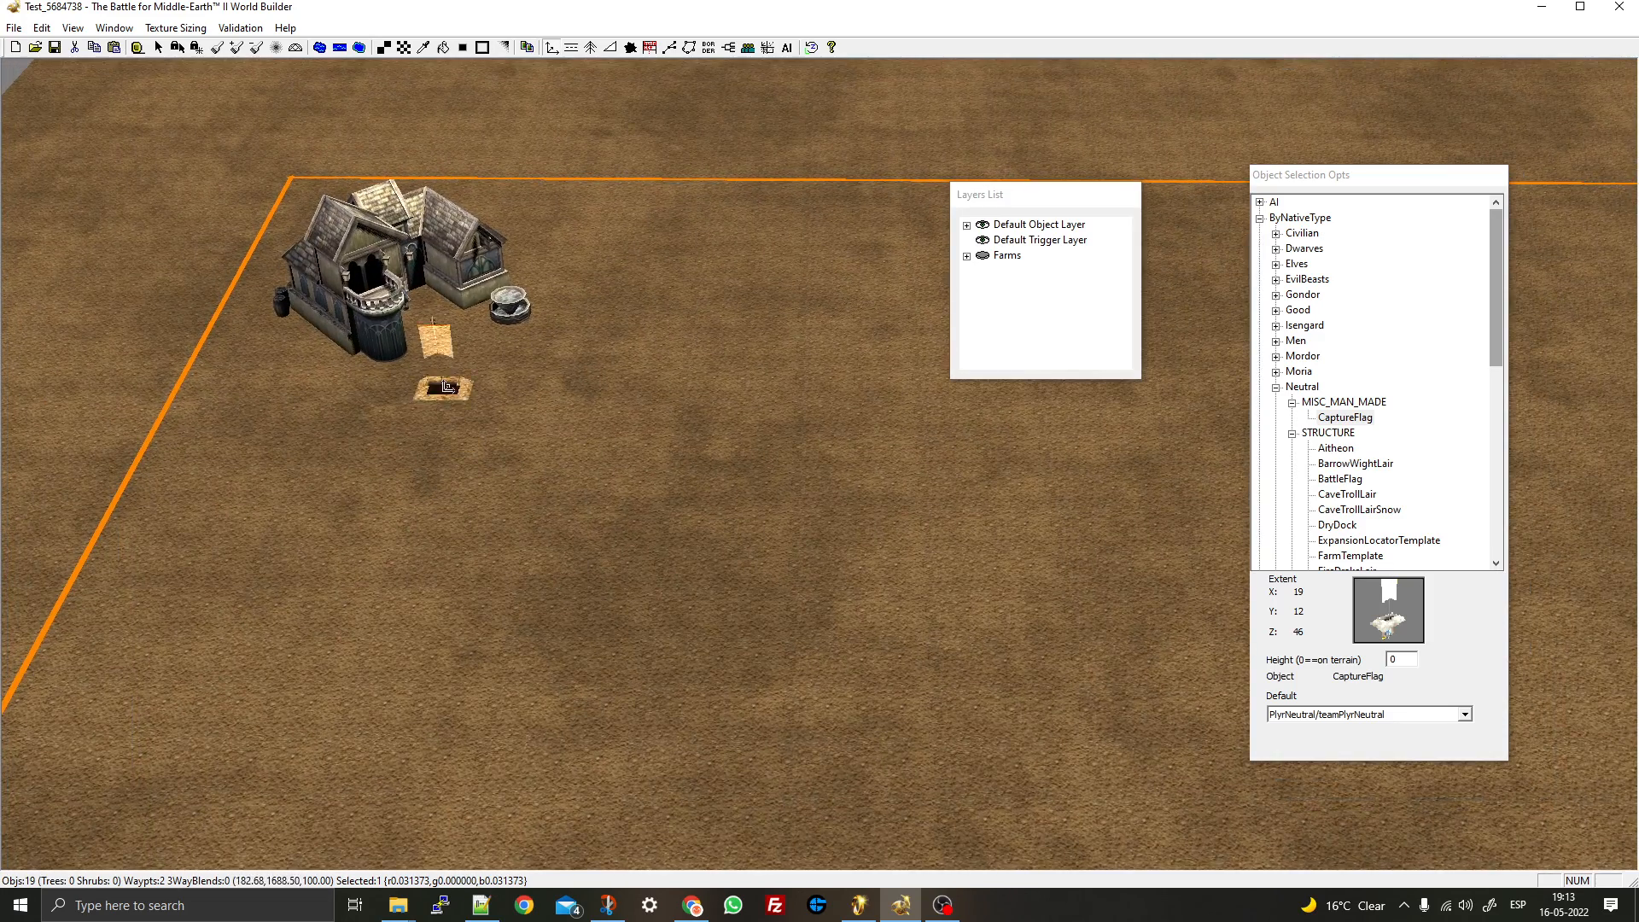
middle_drag(426, 371, 583, 265)
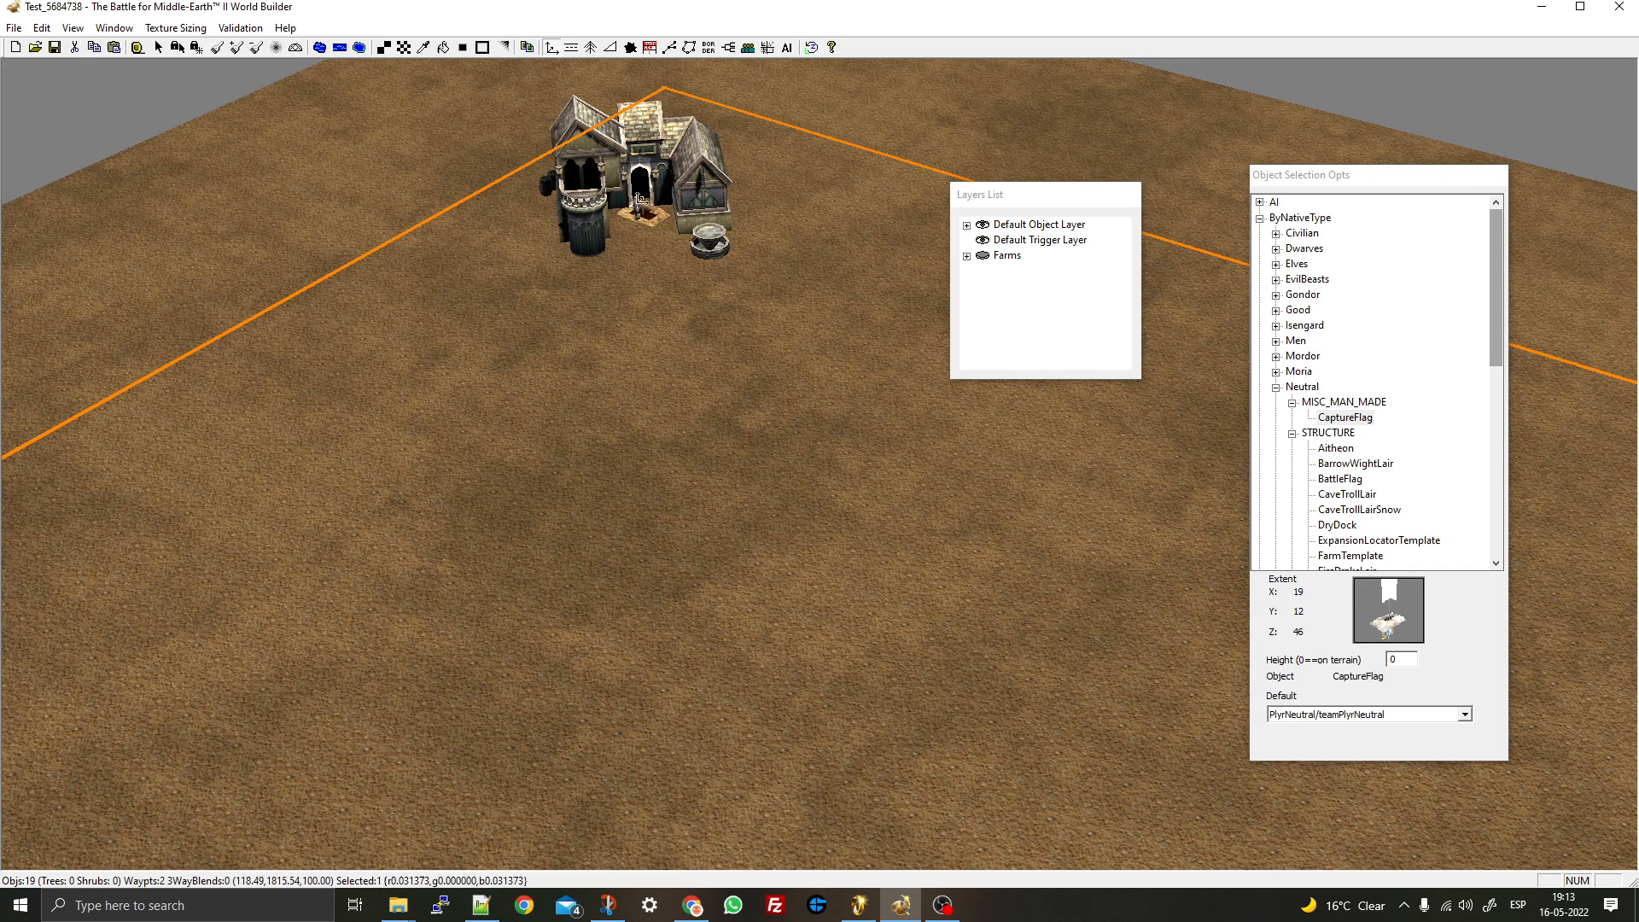
click(595, 246)
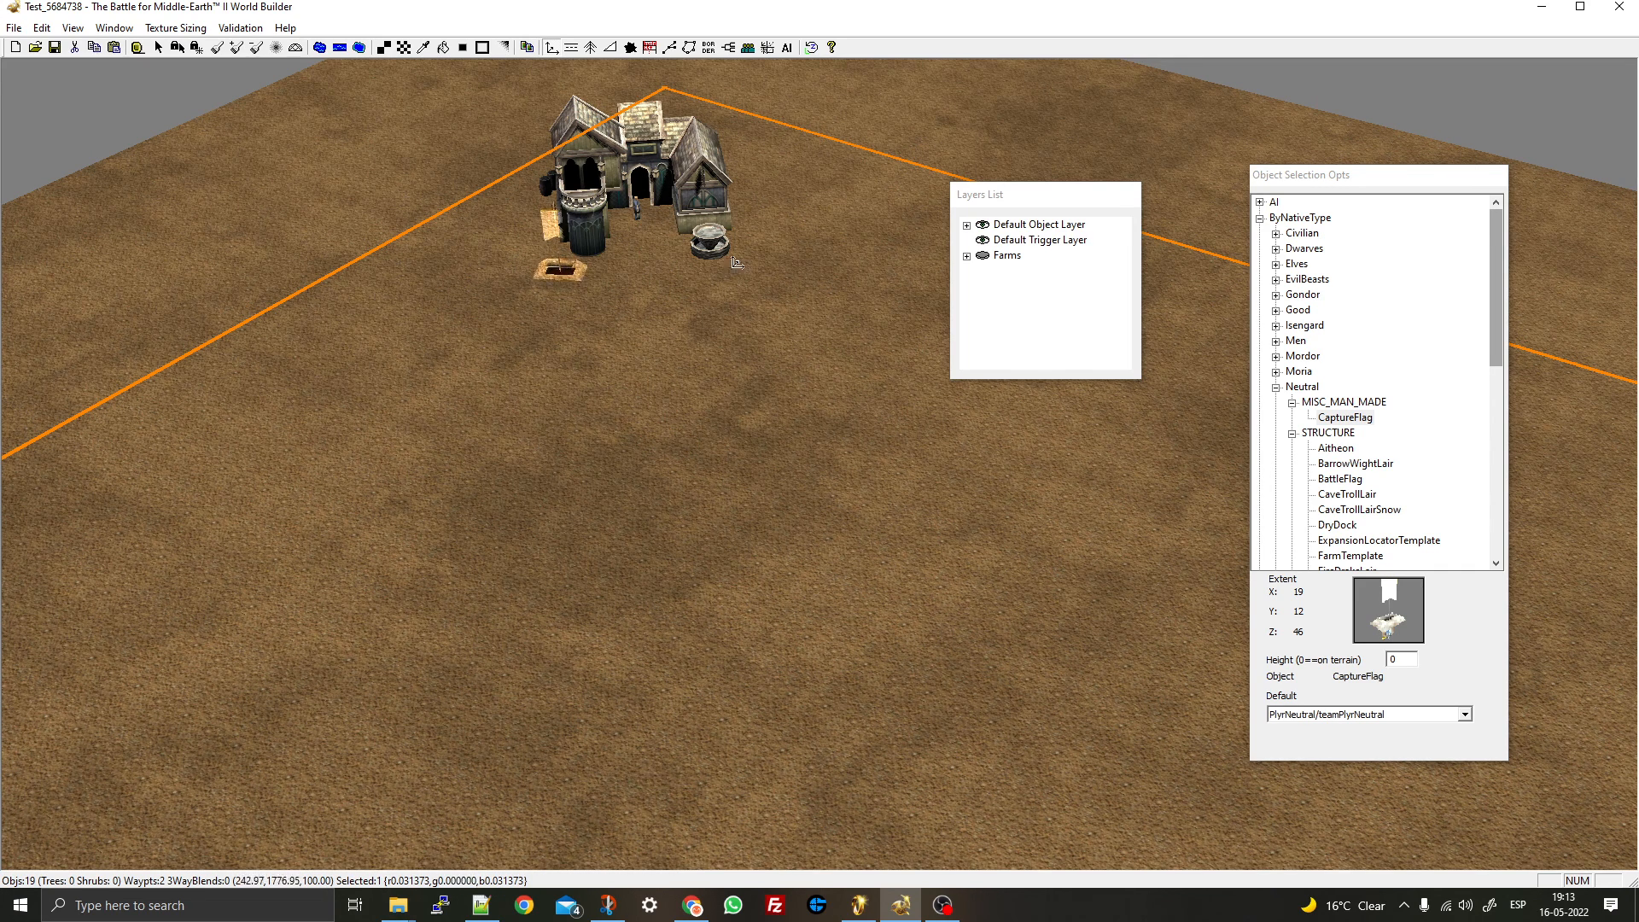
drag(734, 253, 735, 253)
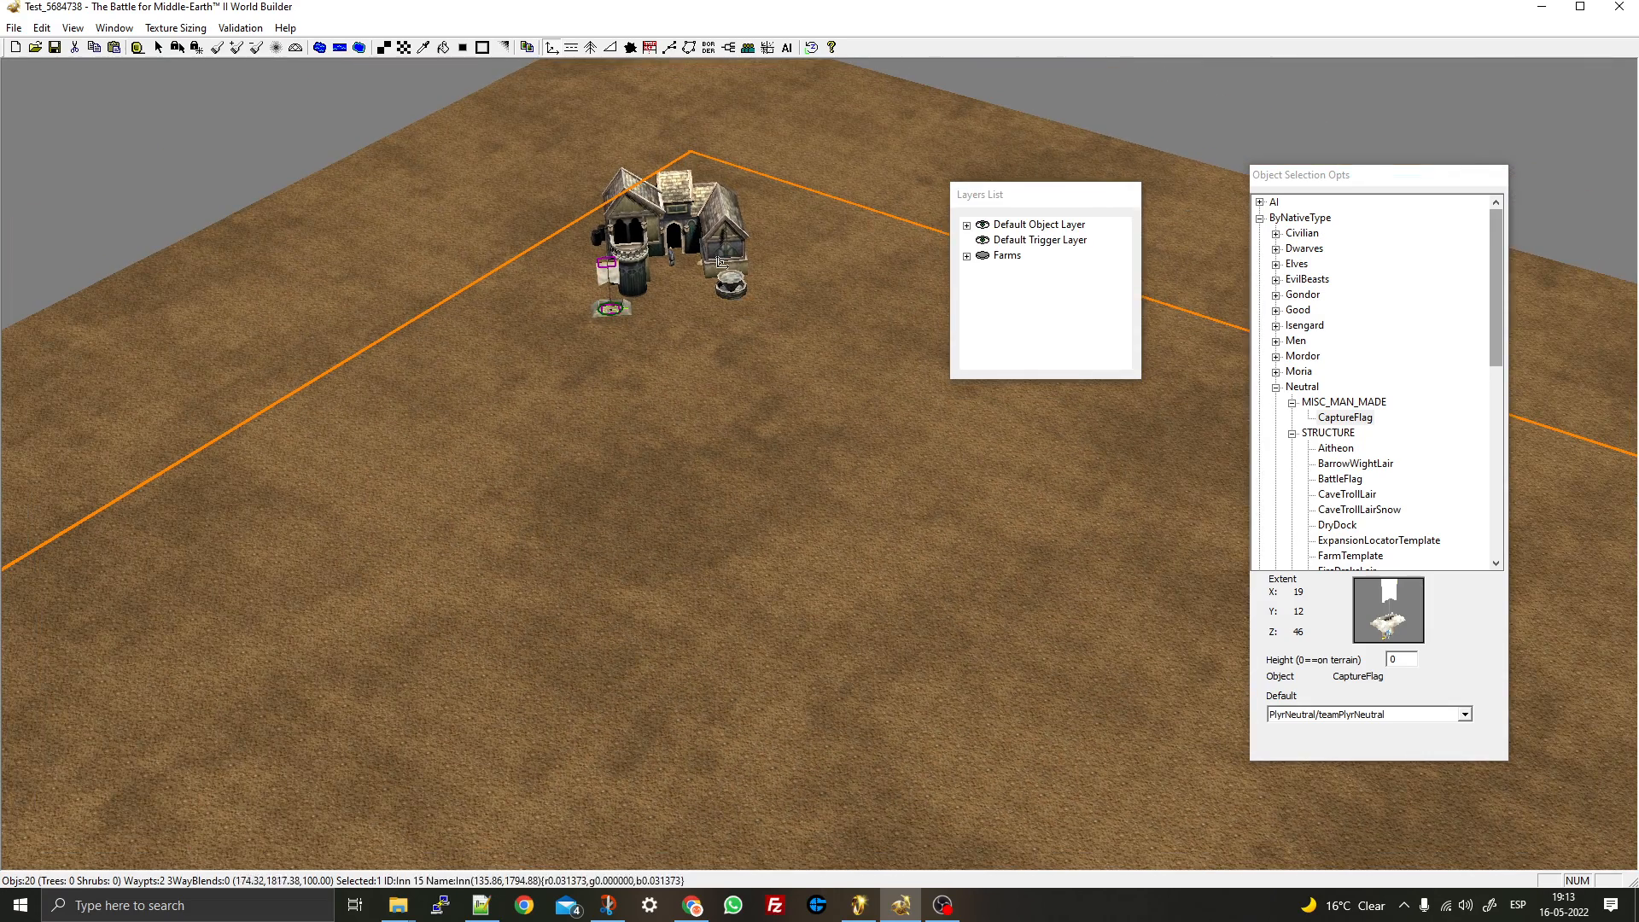
- Move the inn's capture flag to 154.97, 1690.81 and turn it to angle -136
click(159, 48)
scroll(580, 300, up, 3)
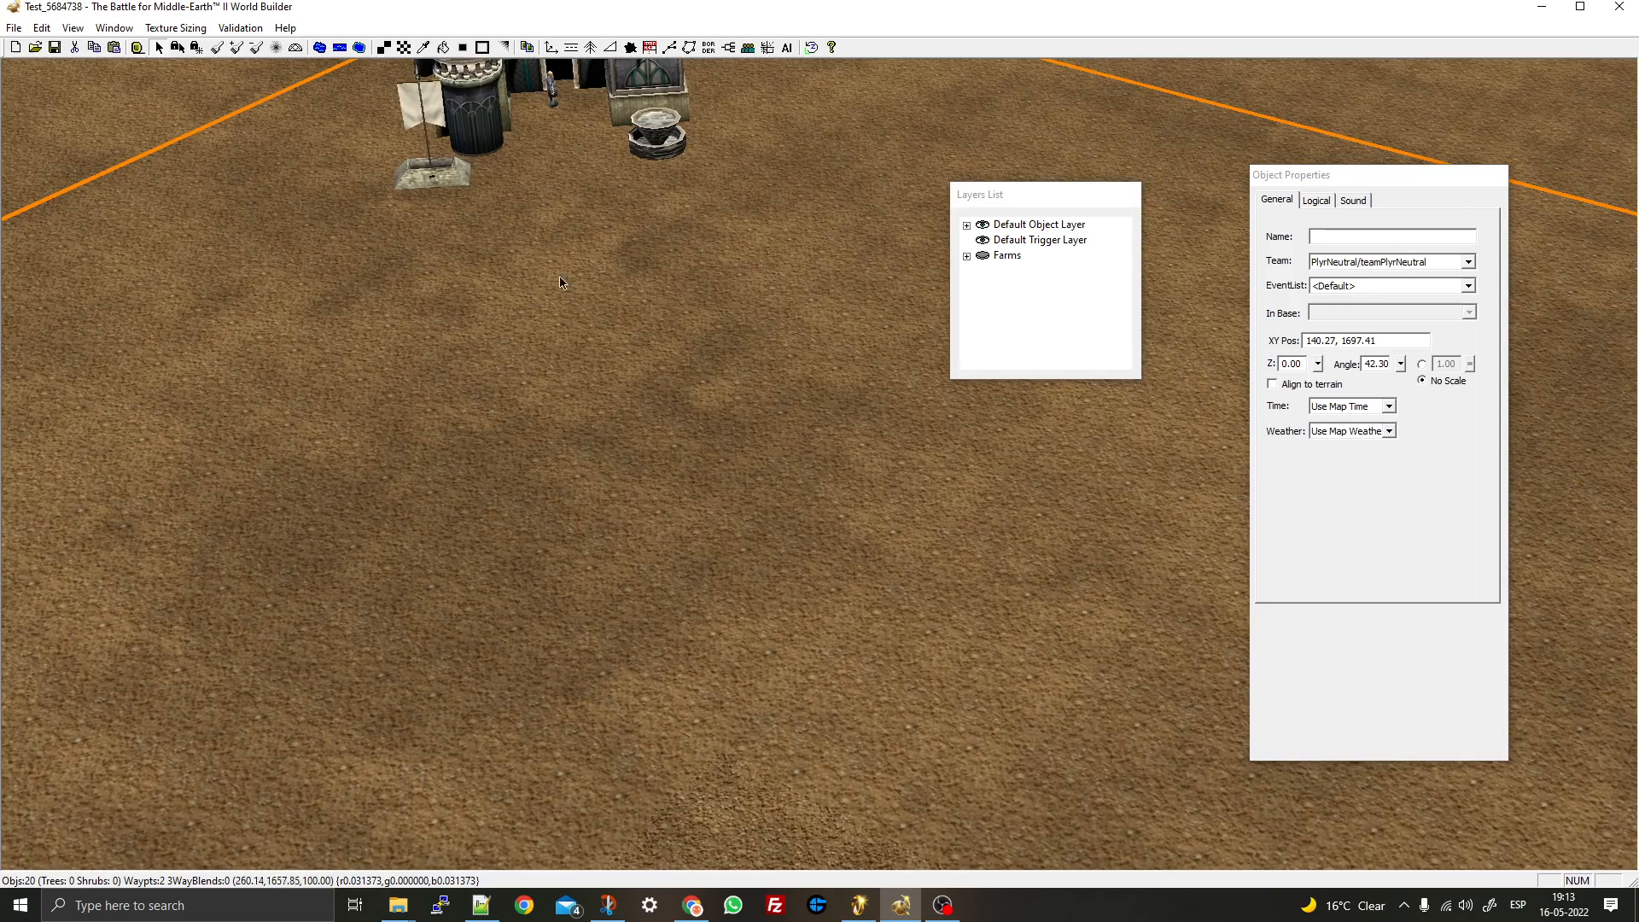
click(436, 196)
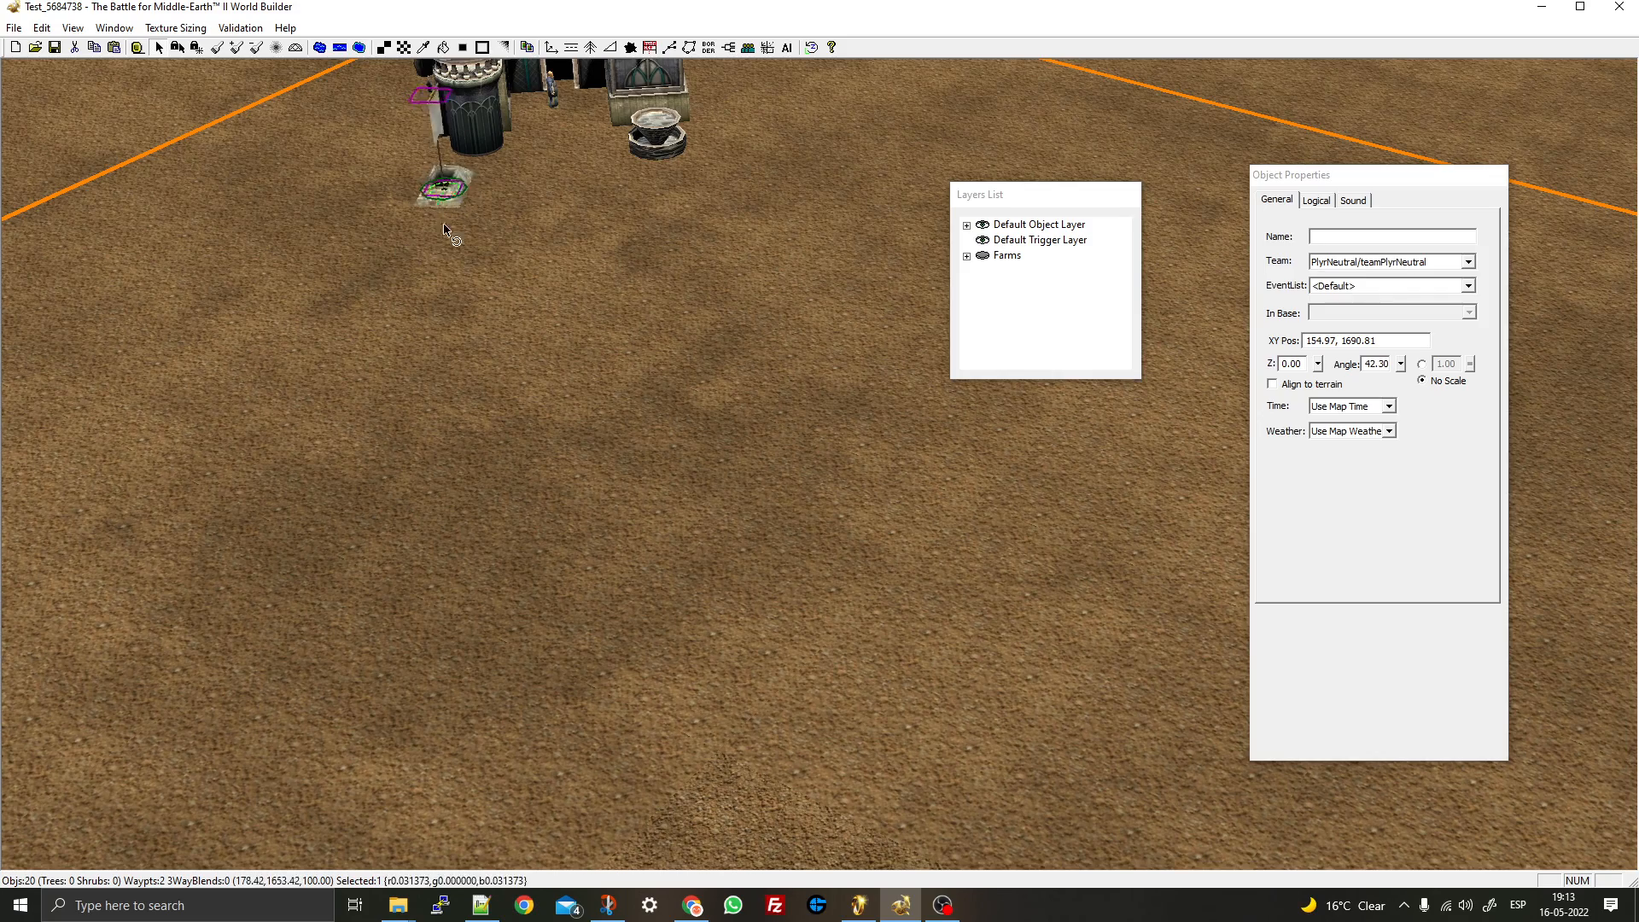
drag(300, 203, 300, 203)
scroll(634, 261, down, 4)
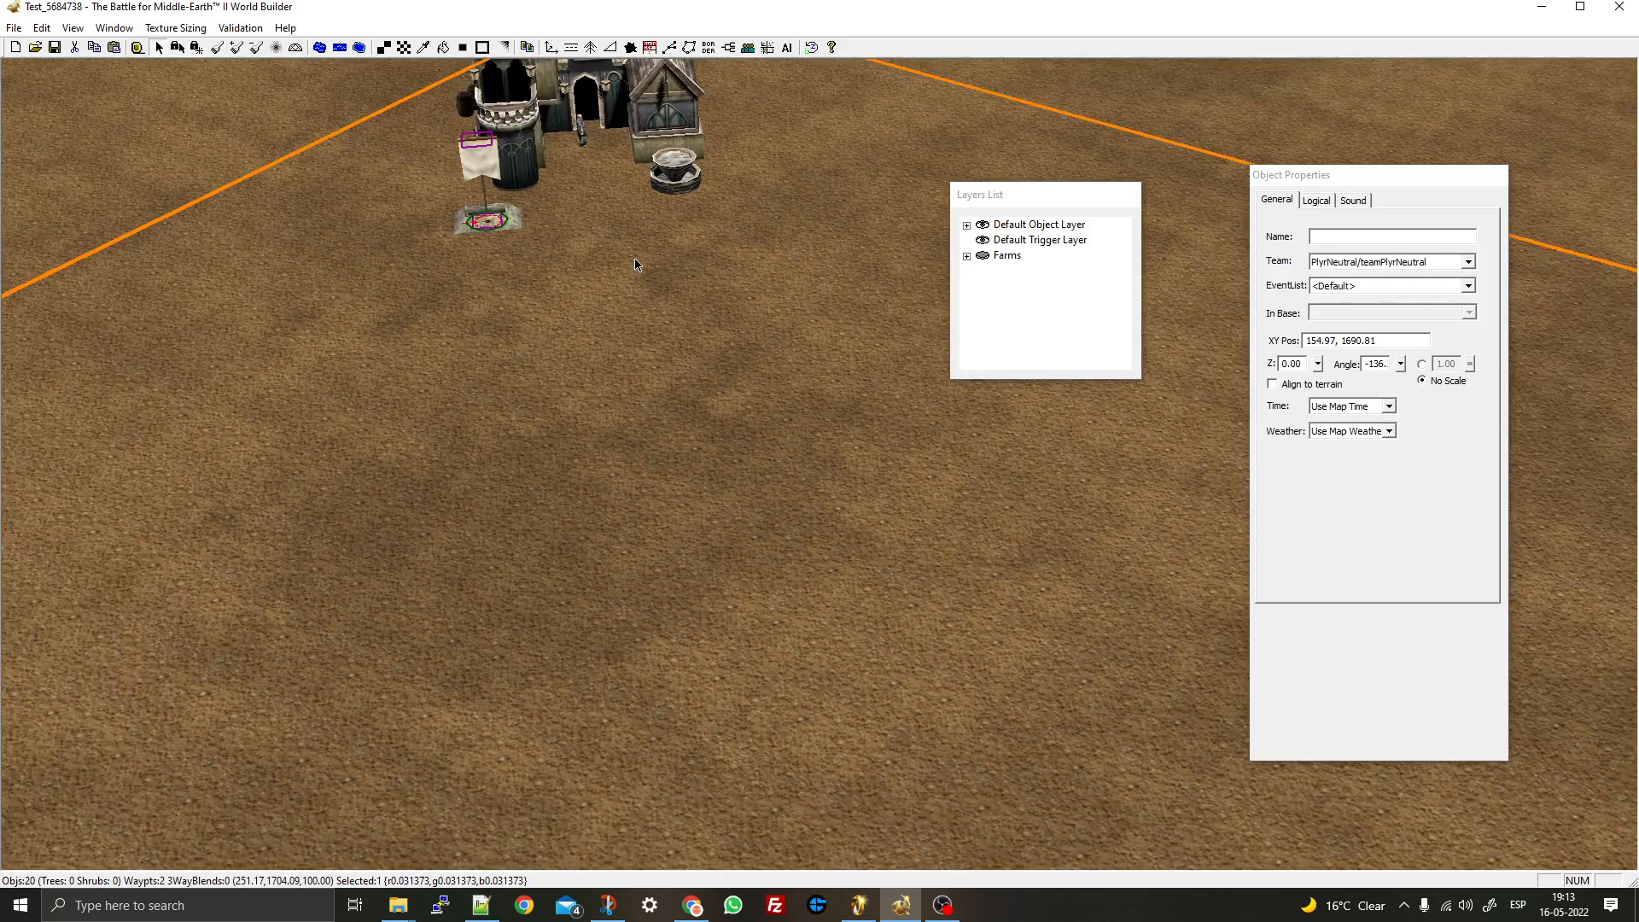
click(723, 317)
middle_drag(723, 317, 800, 465)
right_drag(800, 465, 125, 252)
right_drag(768, 649, 519, 274)
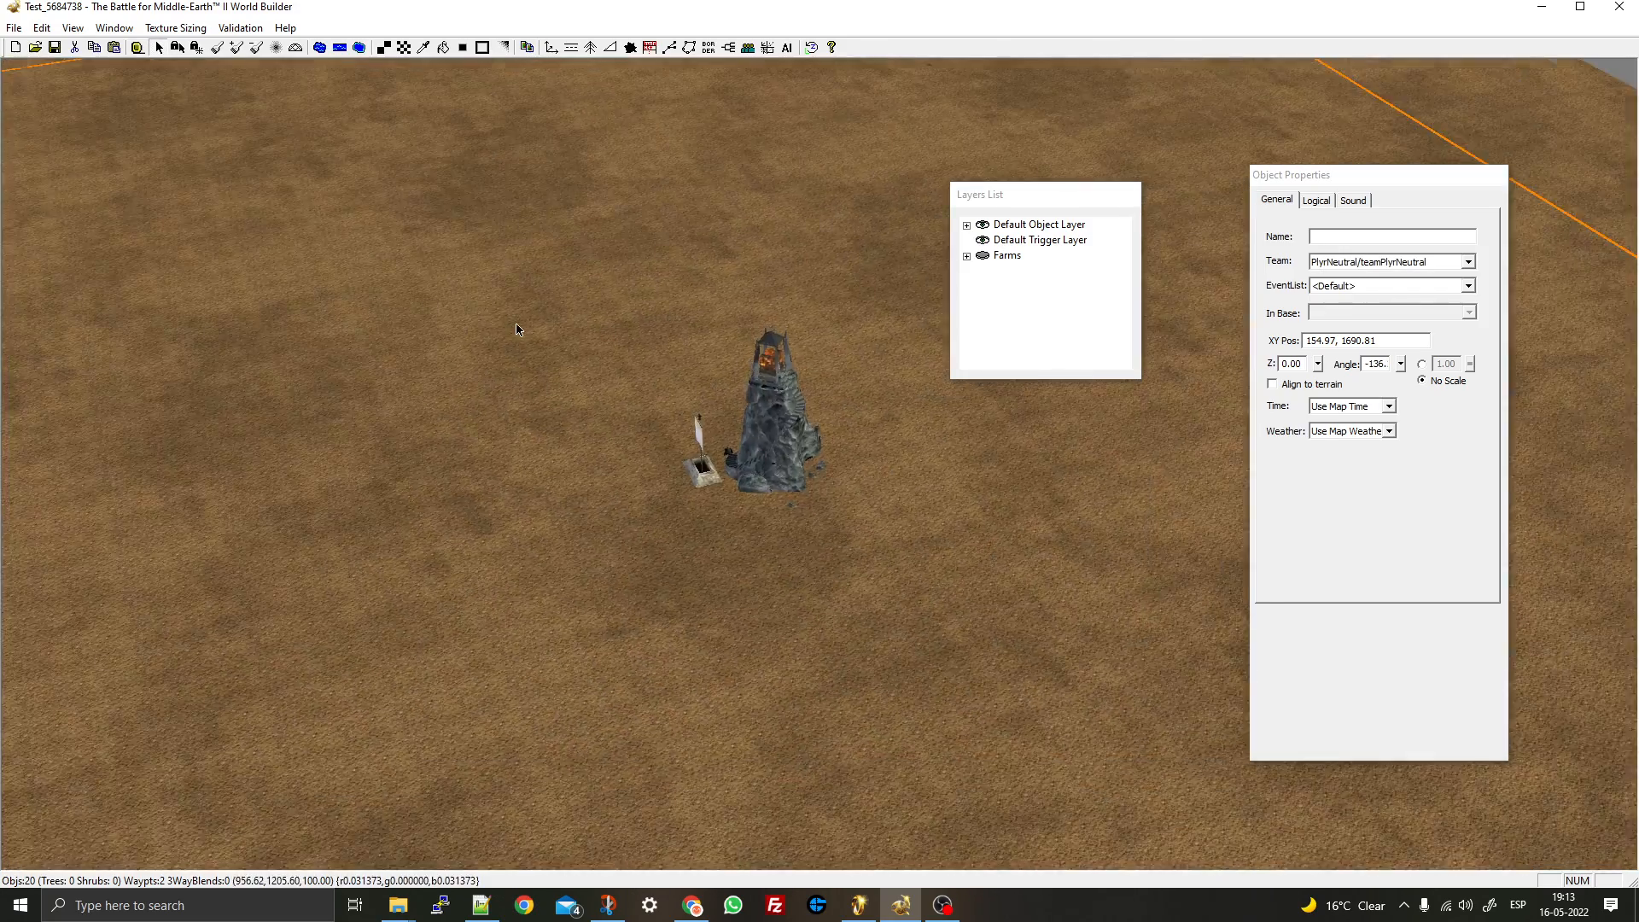
scroll(519, 274, down, 2)
right_drag(637, 663, 622, 152)
click(550, 47)
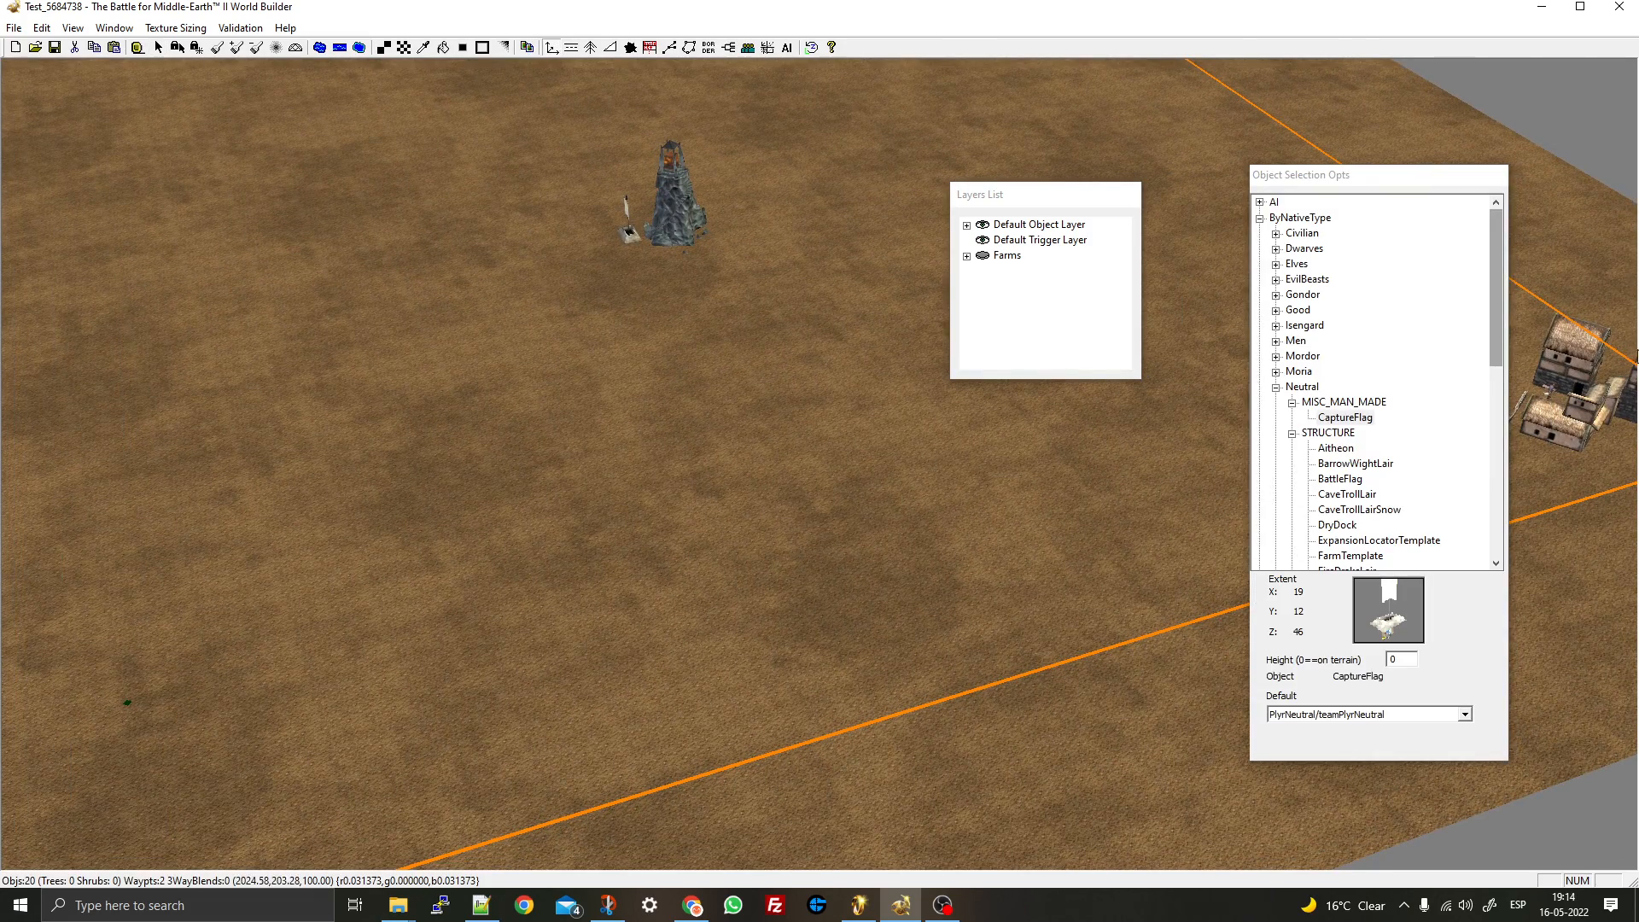
- Place a rotated CaveTrollLair beside the inn
click(1353, 498)
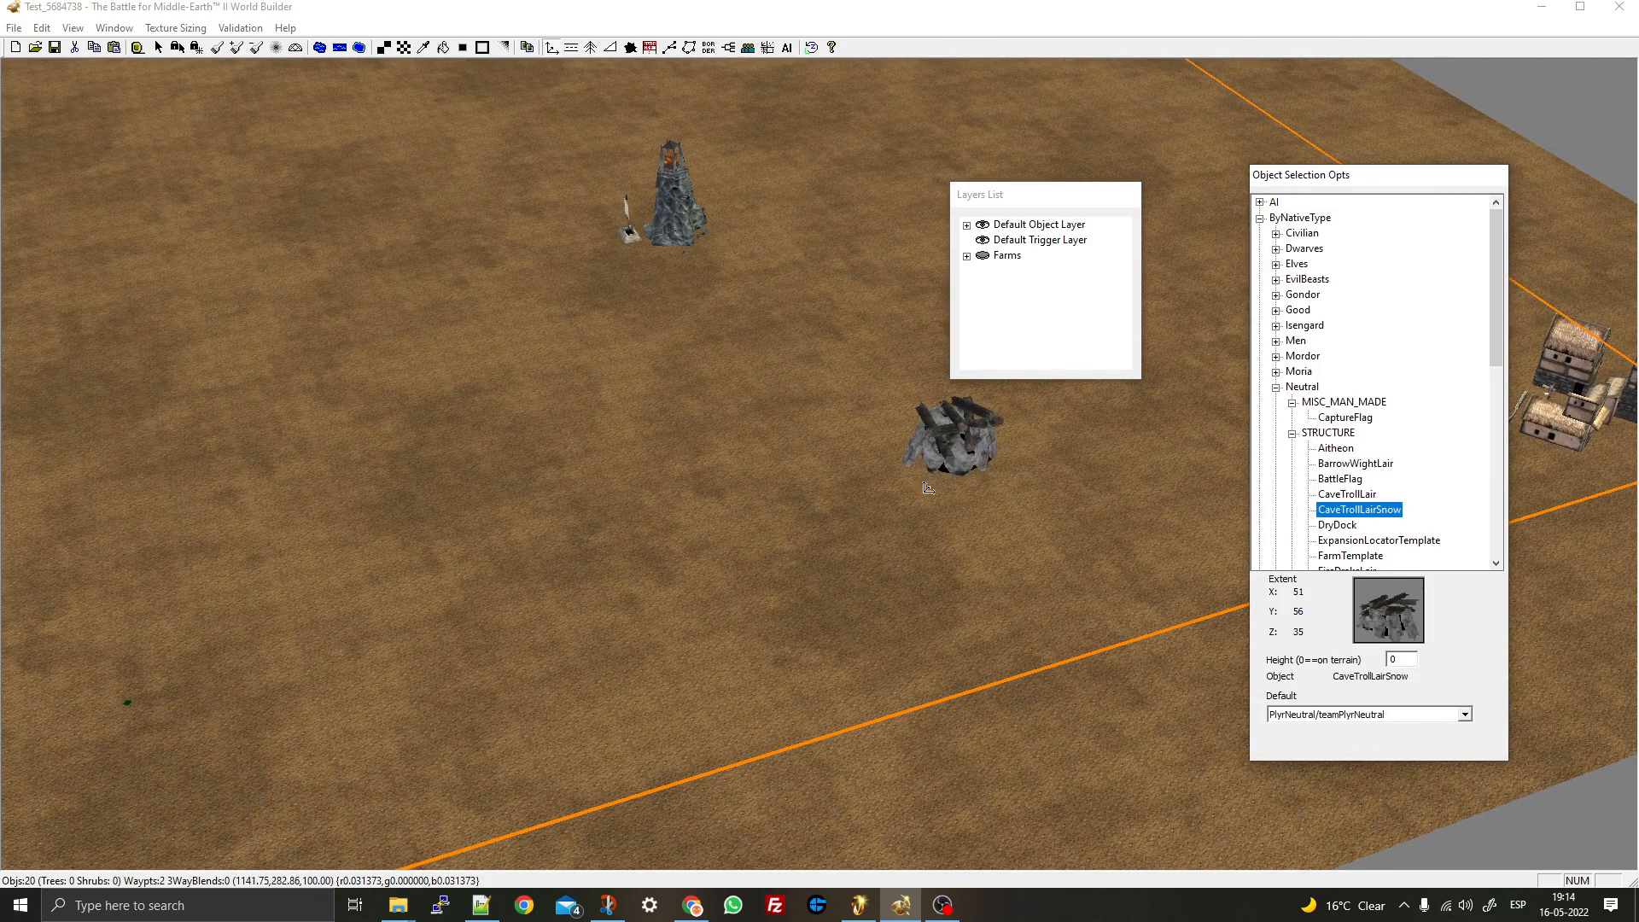
right_drag(958, 512, 639, 478)
right_drag(1229, 704, 533, 461)
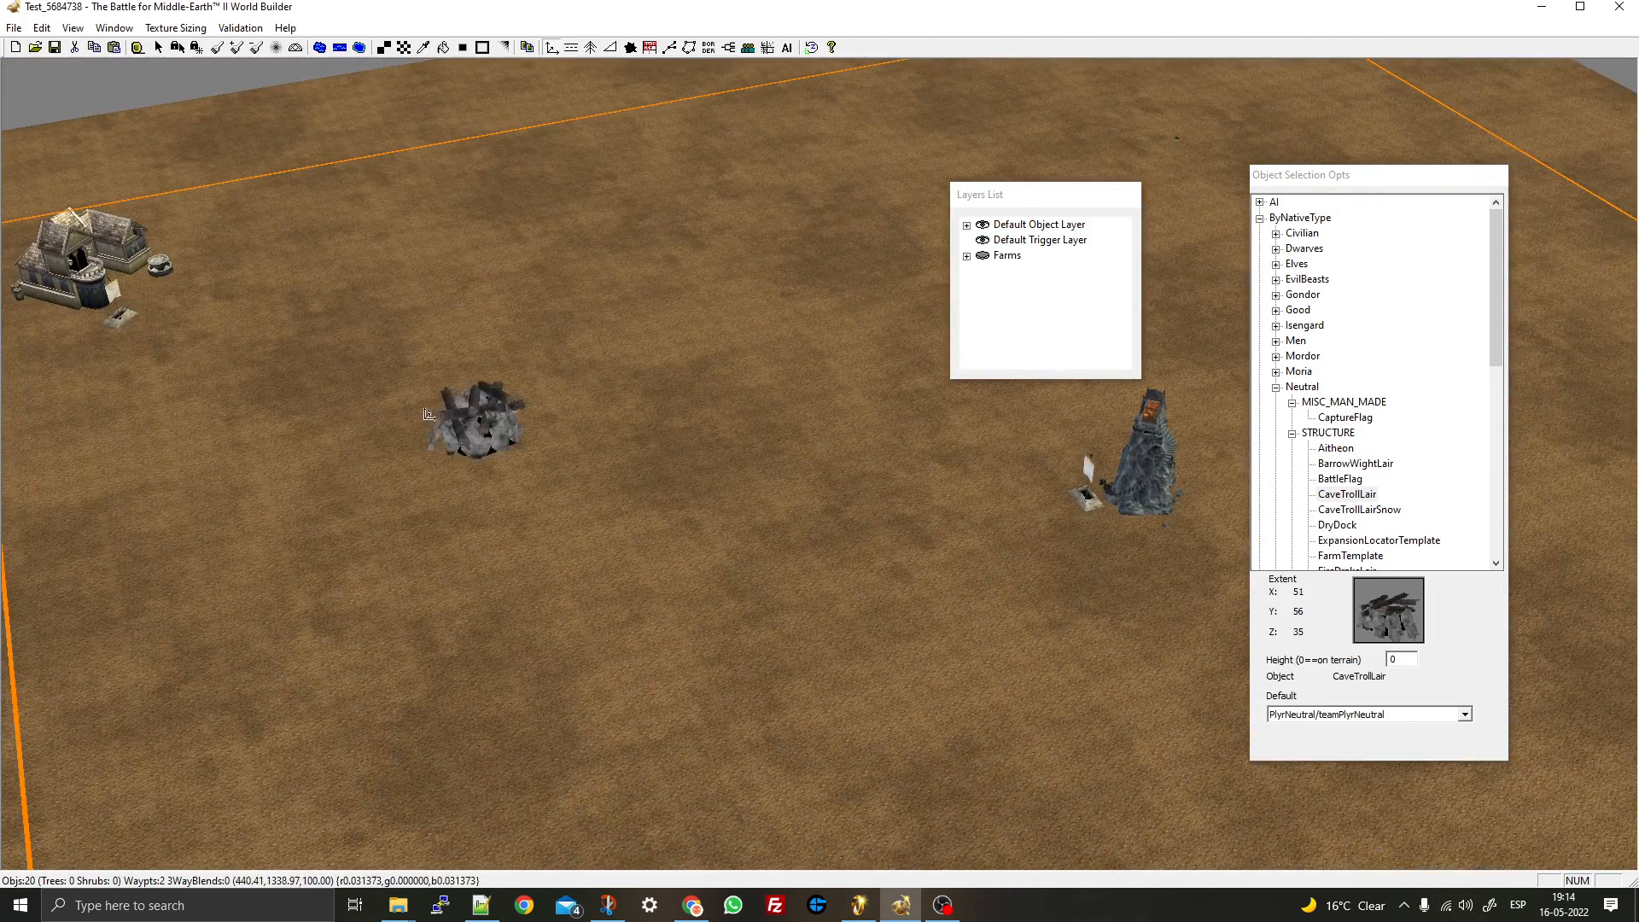
drag(297, 348, 344, 236)
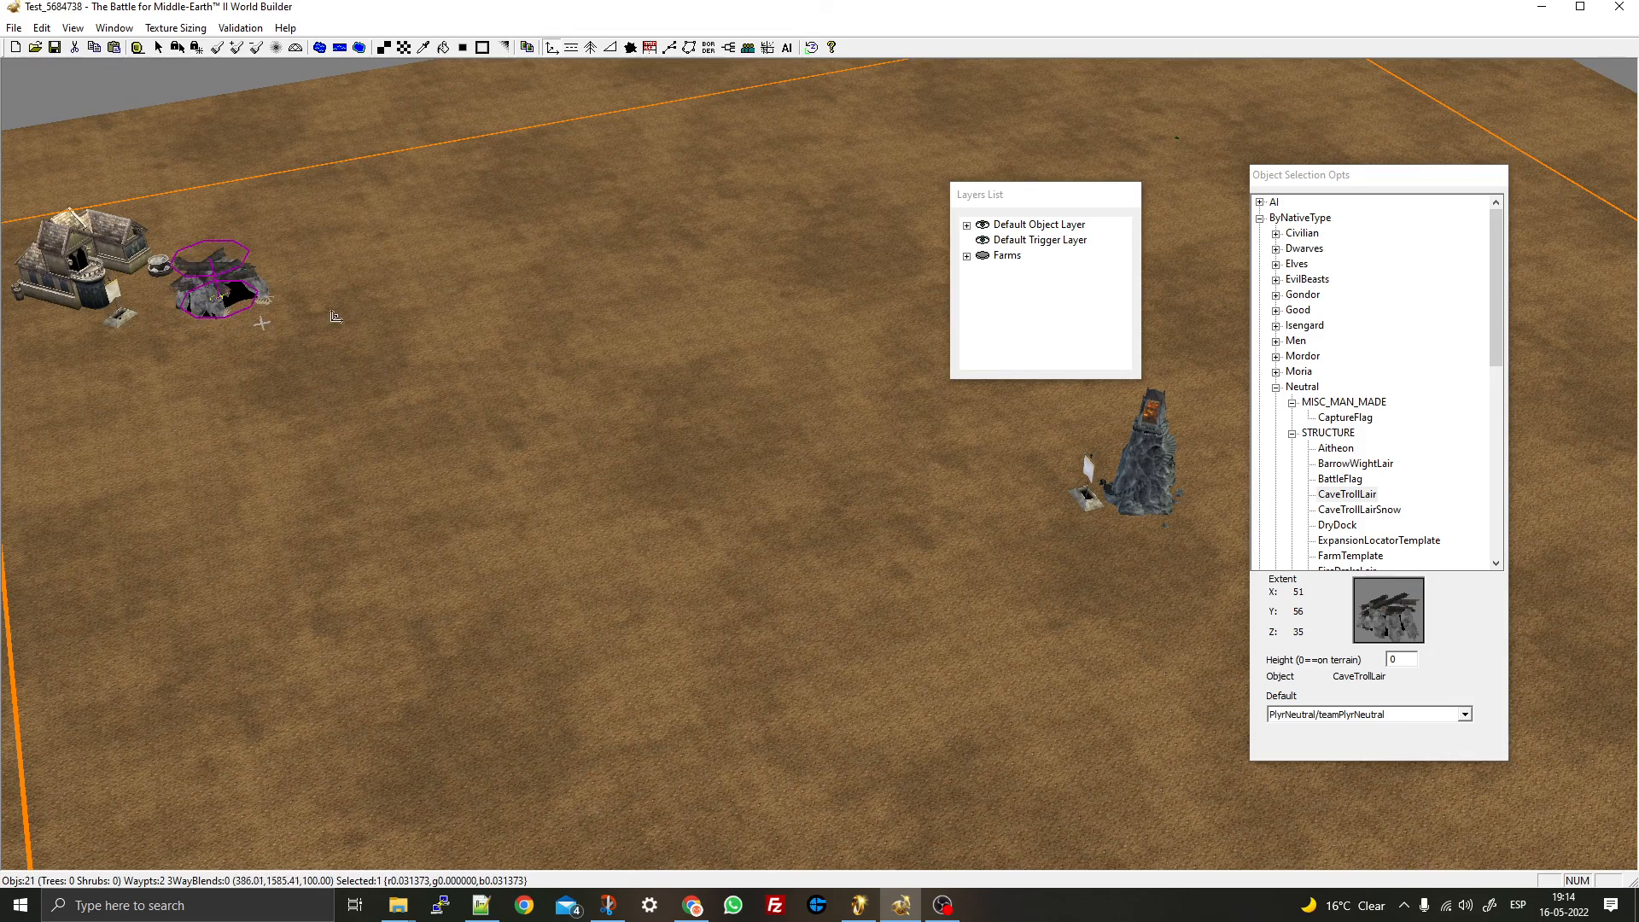
- Place a rotated FireDrakeLair in open ground
right_drag(1187, 559, 724, 311)
click(1355, 513)
key(Down)
key(Down)
key(Down)
key(Down)
key(Down)
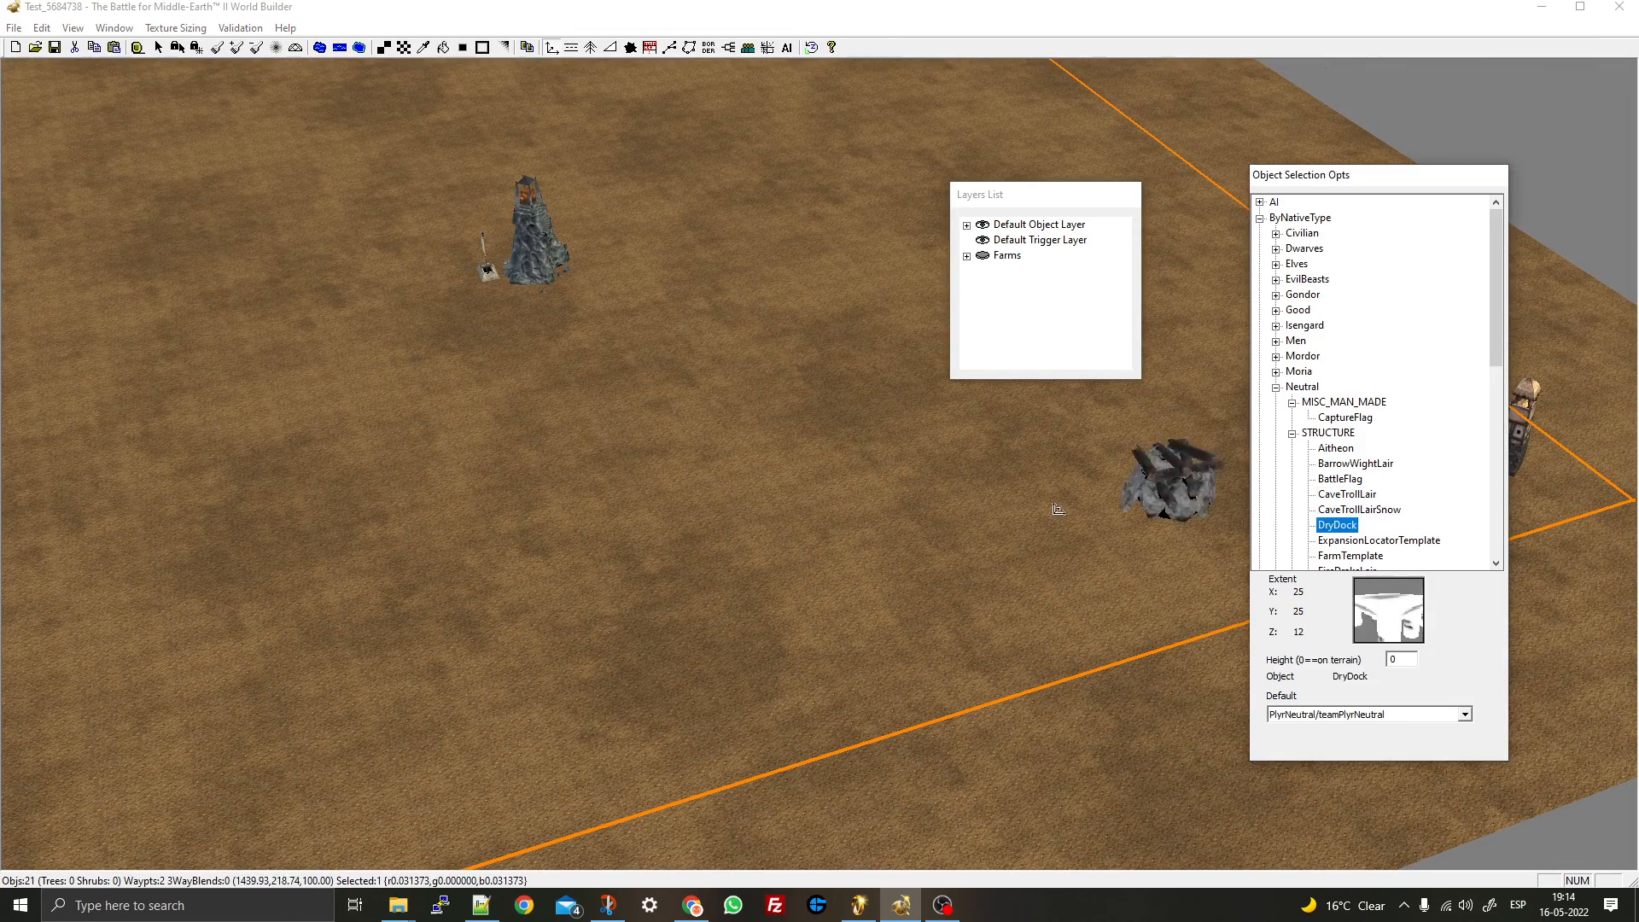
key(Up)
right_drag(1026, 539, 703, 615)
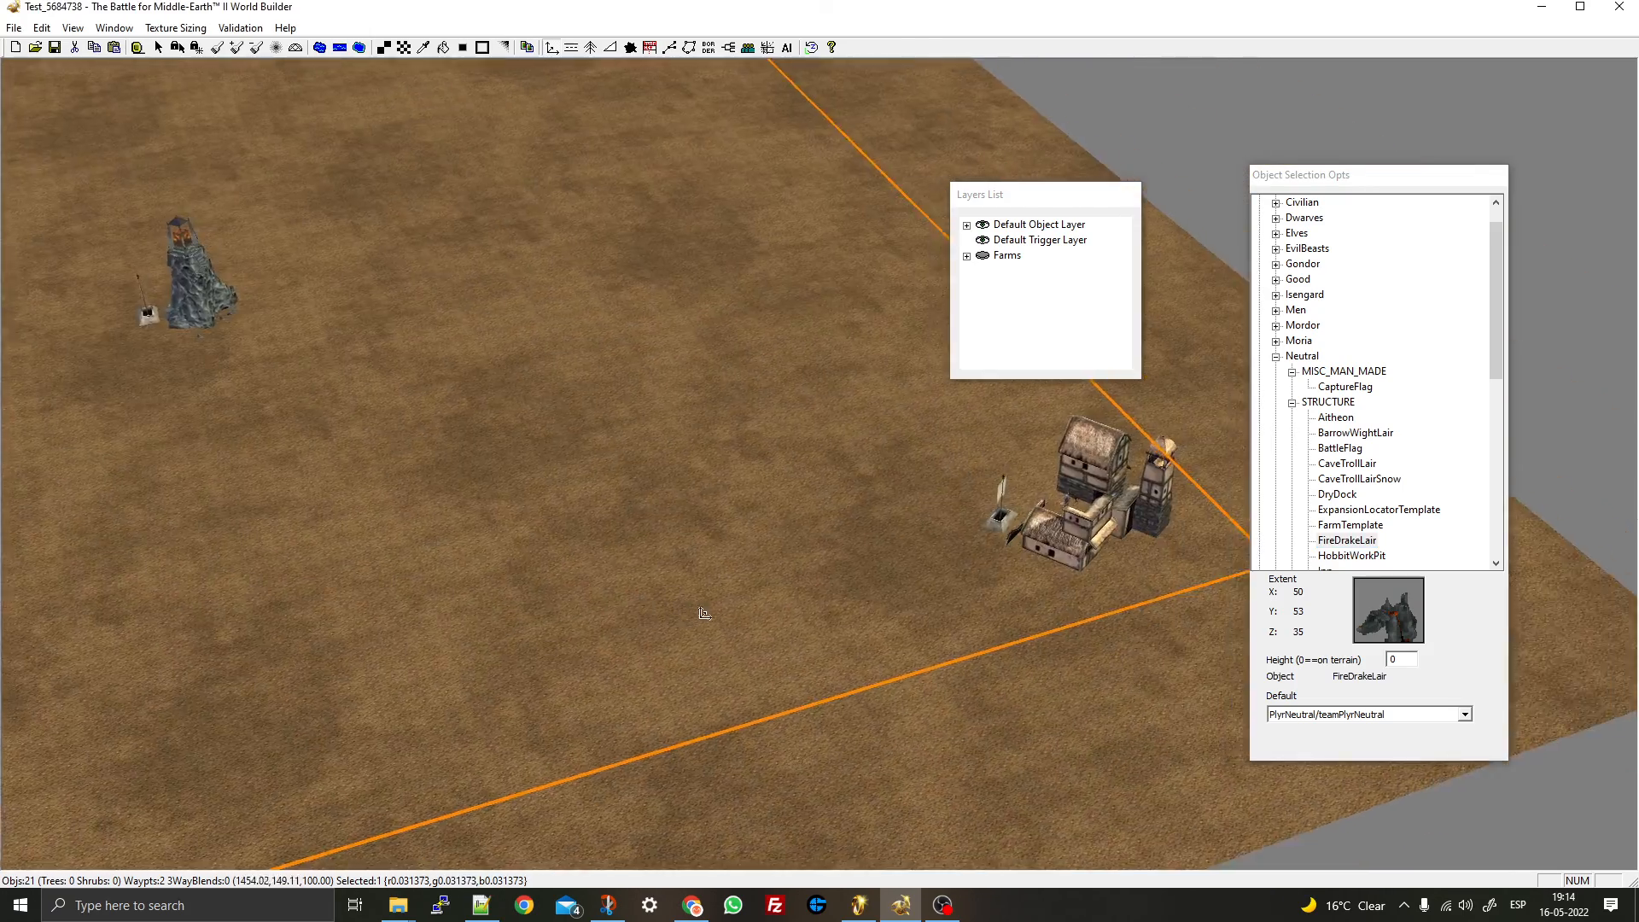
right_drag(166, 391, 517, 452)
right_drag(1169, 579, 677, 493)
drag(677, 494, 626, 463)
scroll(1355, 553, down, 4)
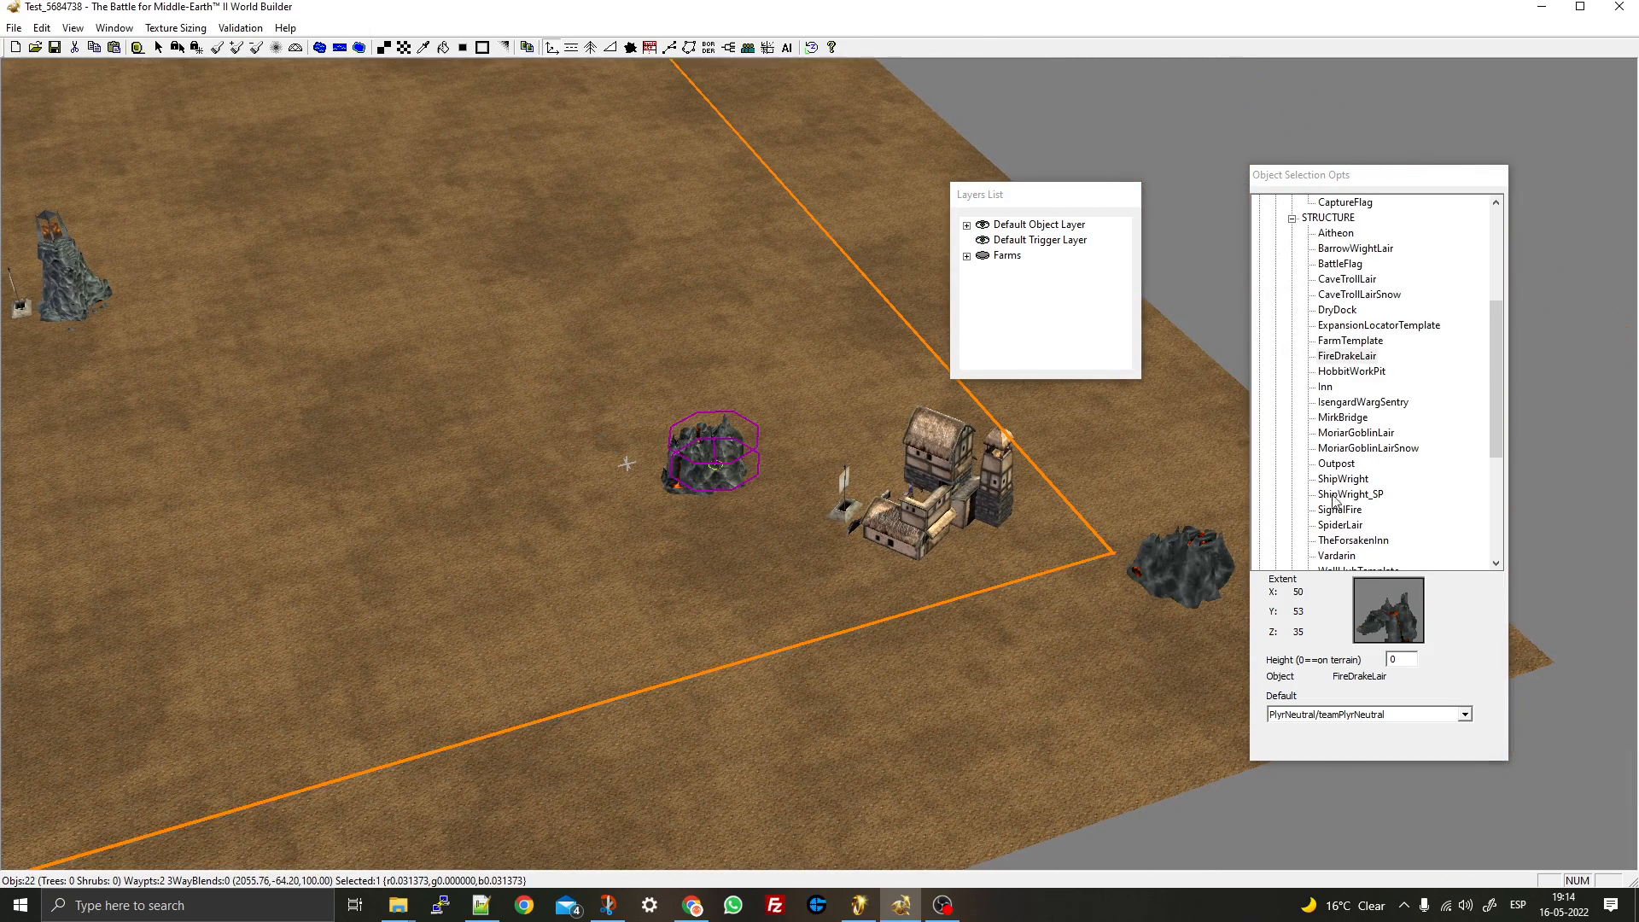
- Place a rotated SpiderLair beside the centre rock tower, then return to the pointer tool
click(1338, 480)
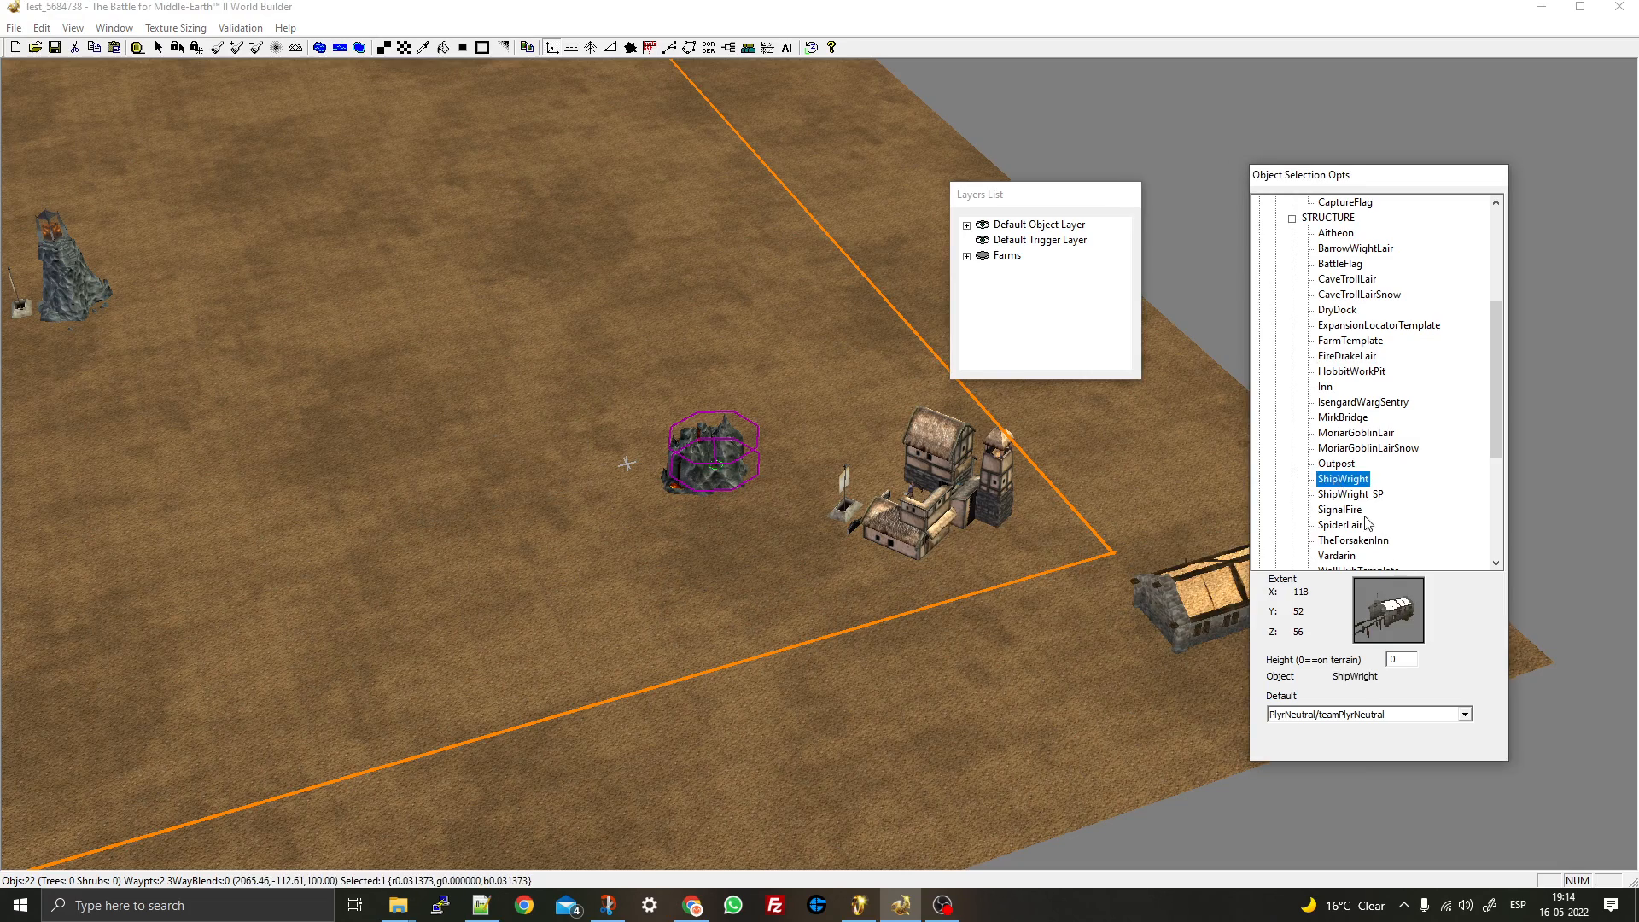
click(1342, 510)
key(Down)
key(Down)
key(Down)
key(Up)
key(Up)
right_drag(431, 389, 632, 409)
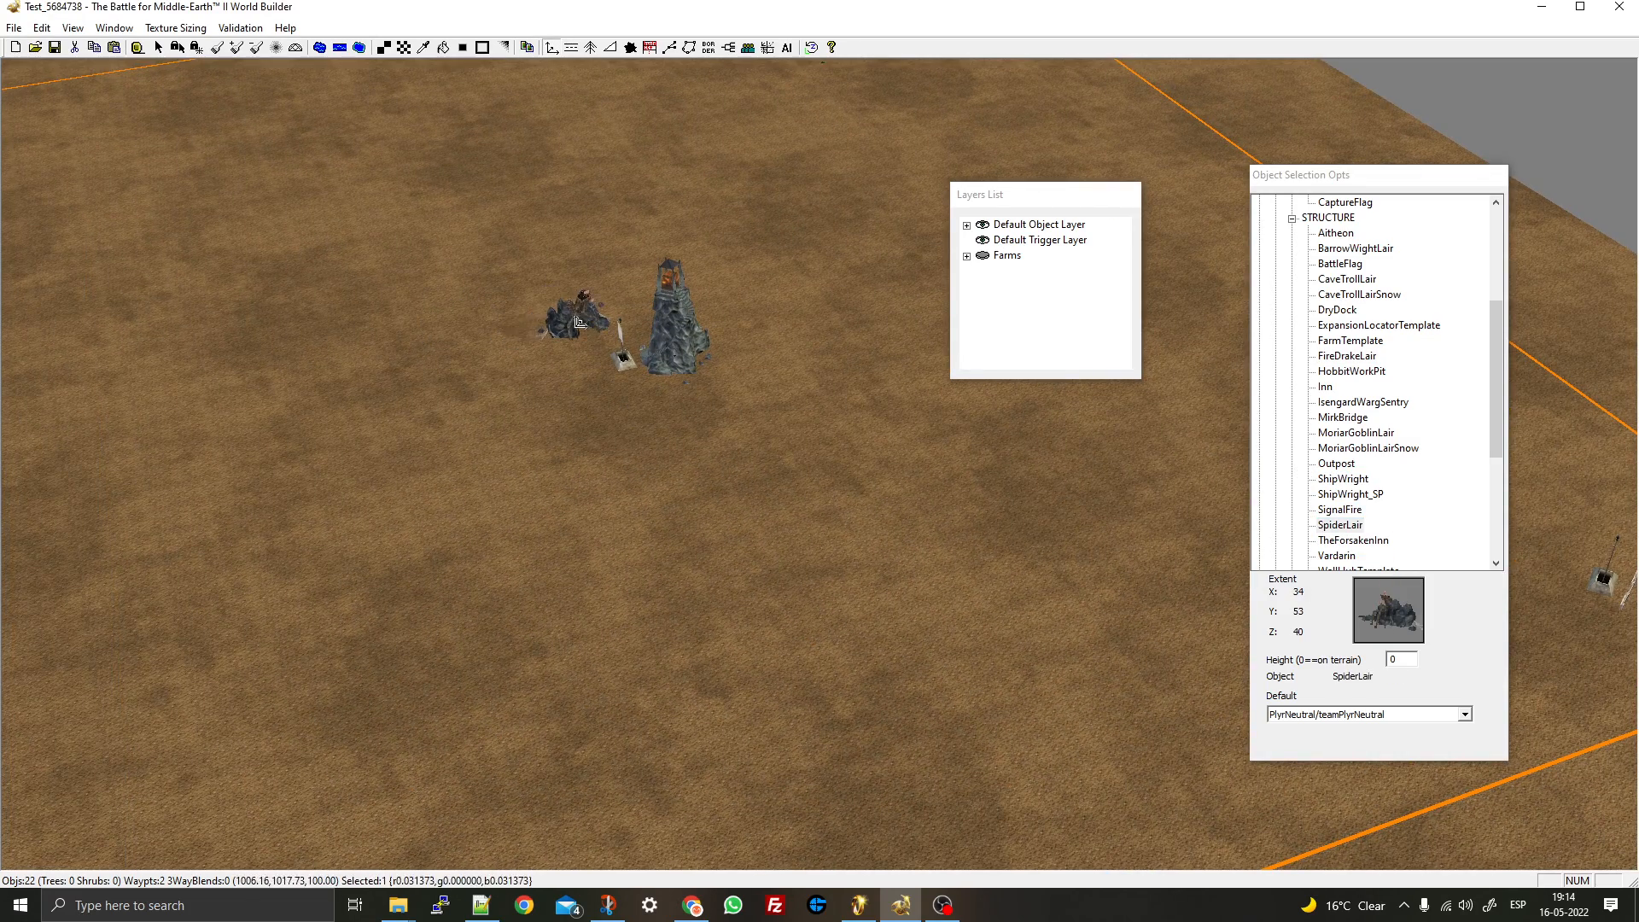
drag(575, 330, 422, 308)
right_click(435, 315)
scroll(529, 367, down, 4)
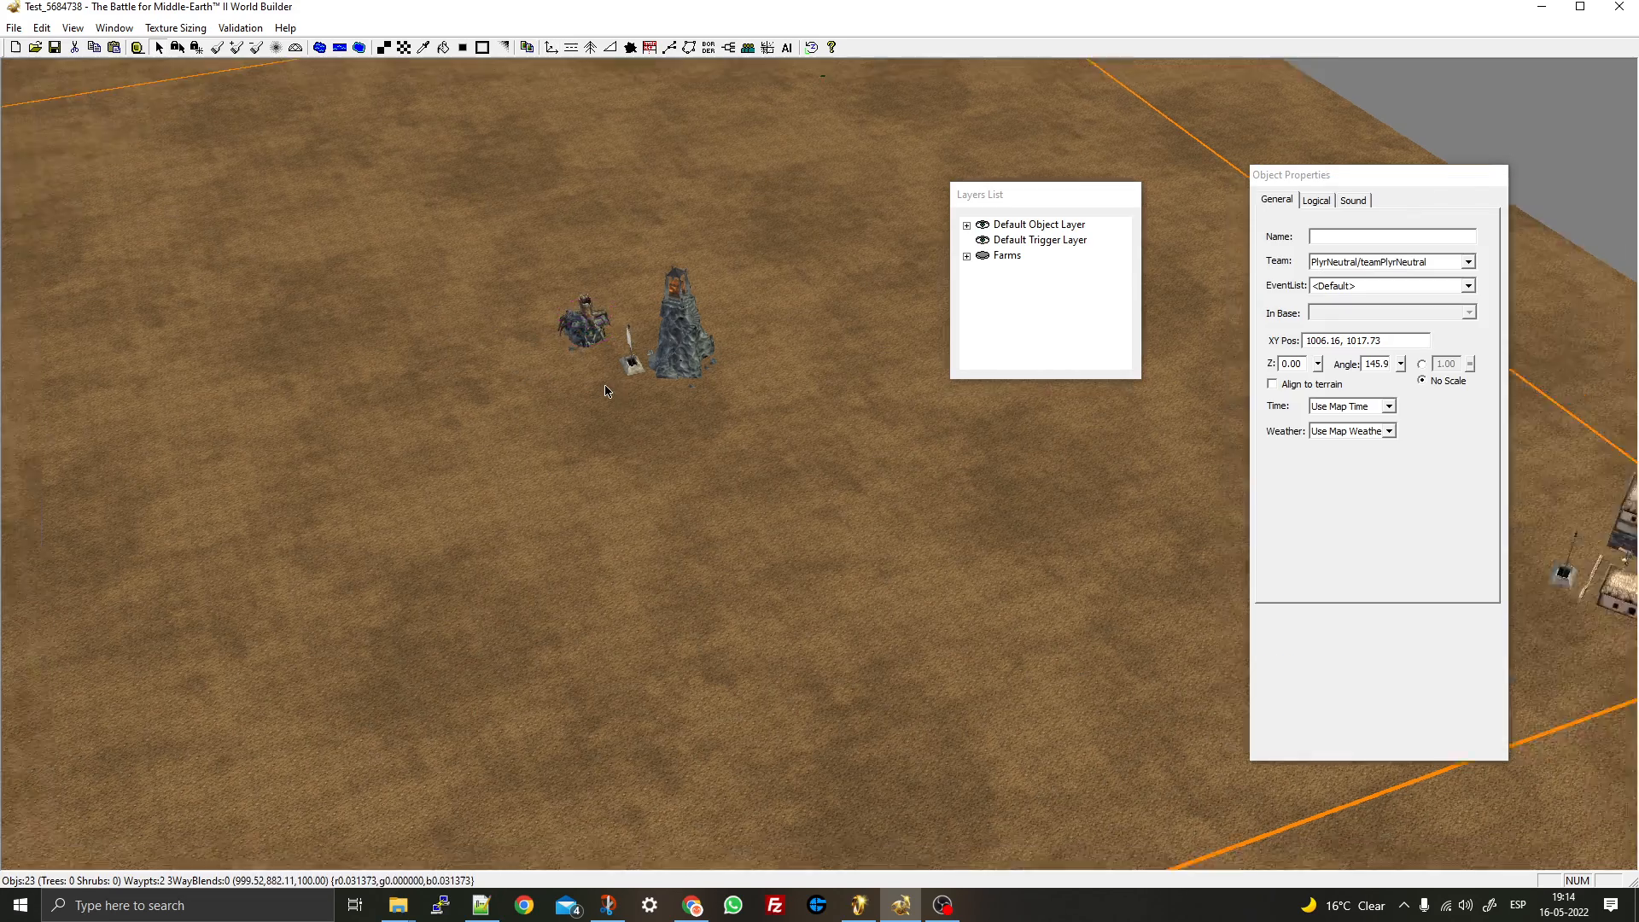
- Select the three lairs together and set their Team to PlyrCreeps/teamPlyrCreeps
right_drag(939, 563, 849, 520)
click(1187, 480)
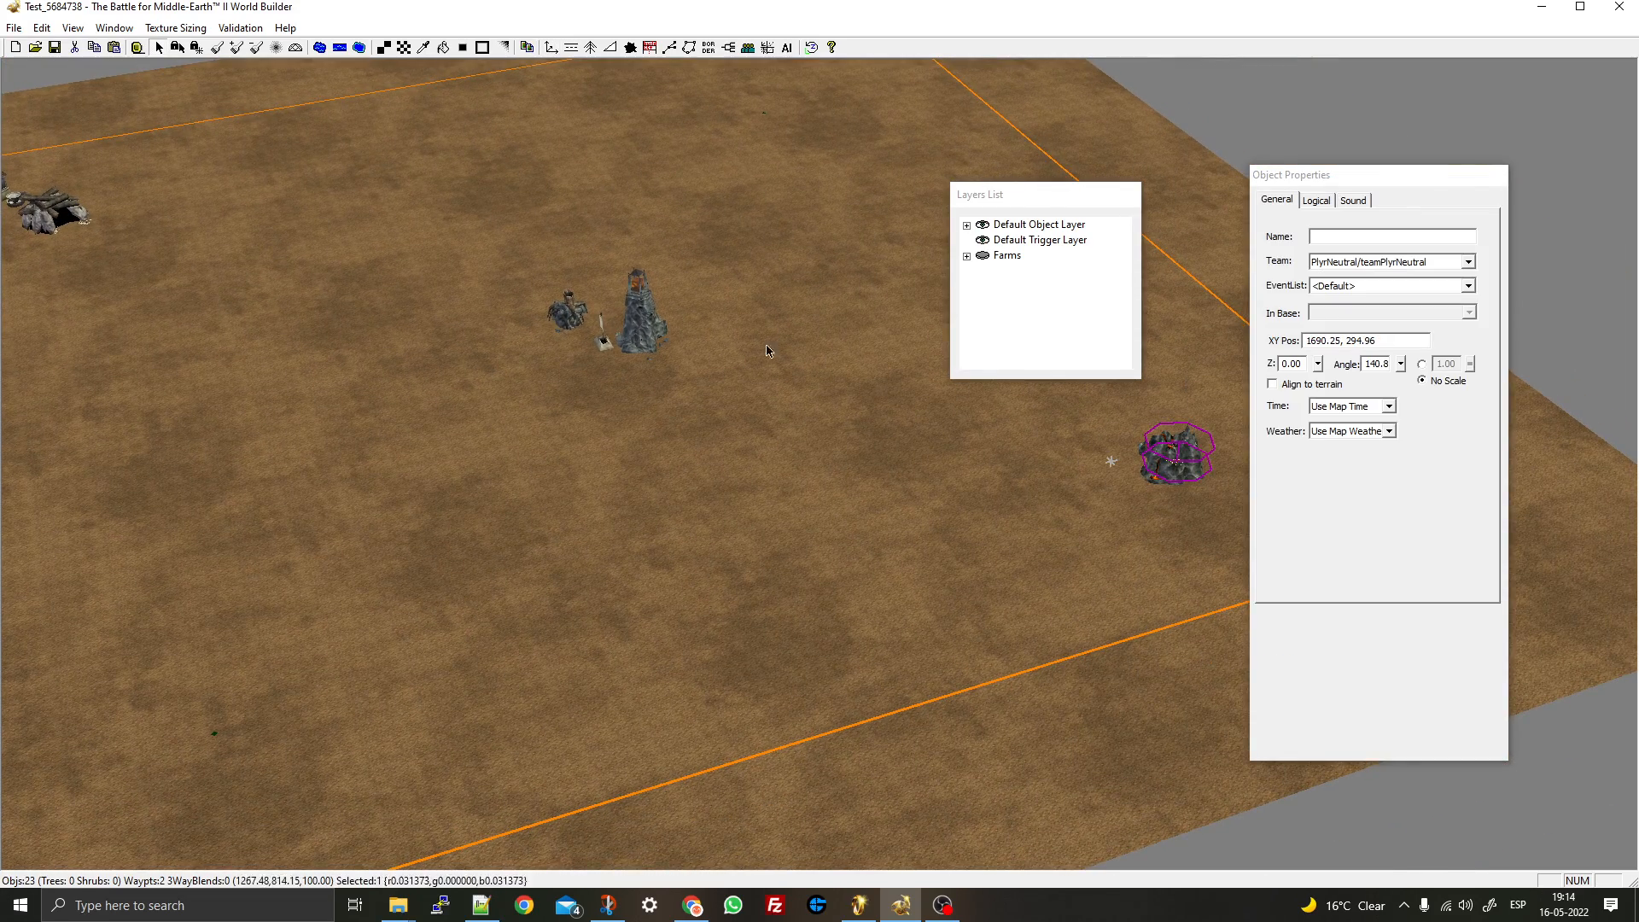
ctrl+click(565, 314)
ctrl+click(86, 217)
click(1318, 201)
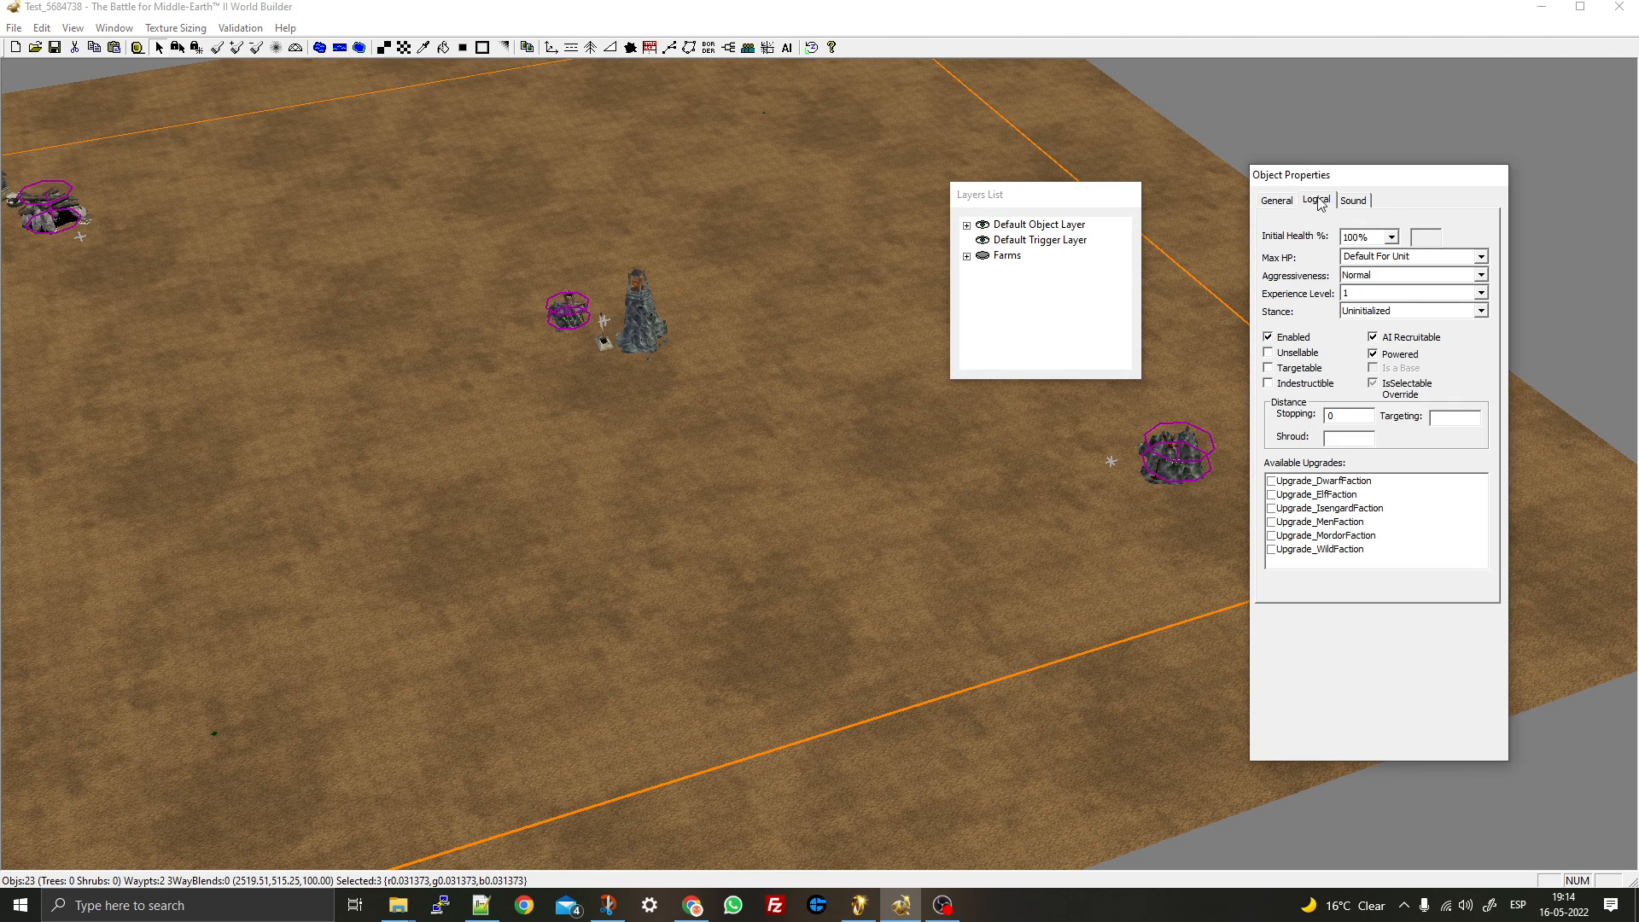
click(1278, 202)
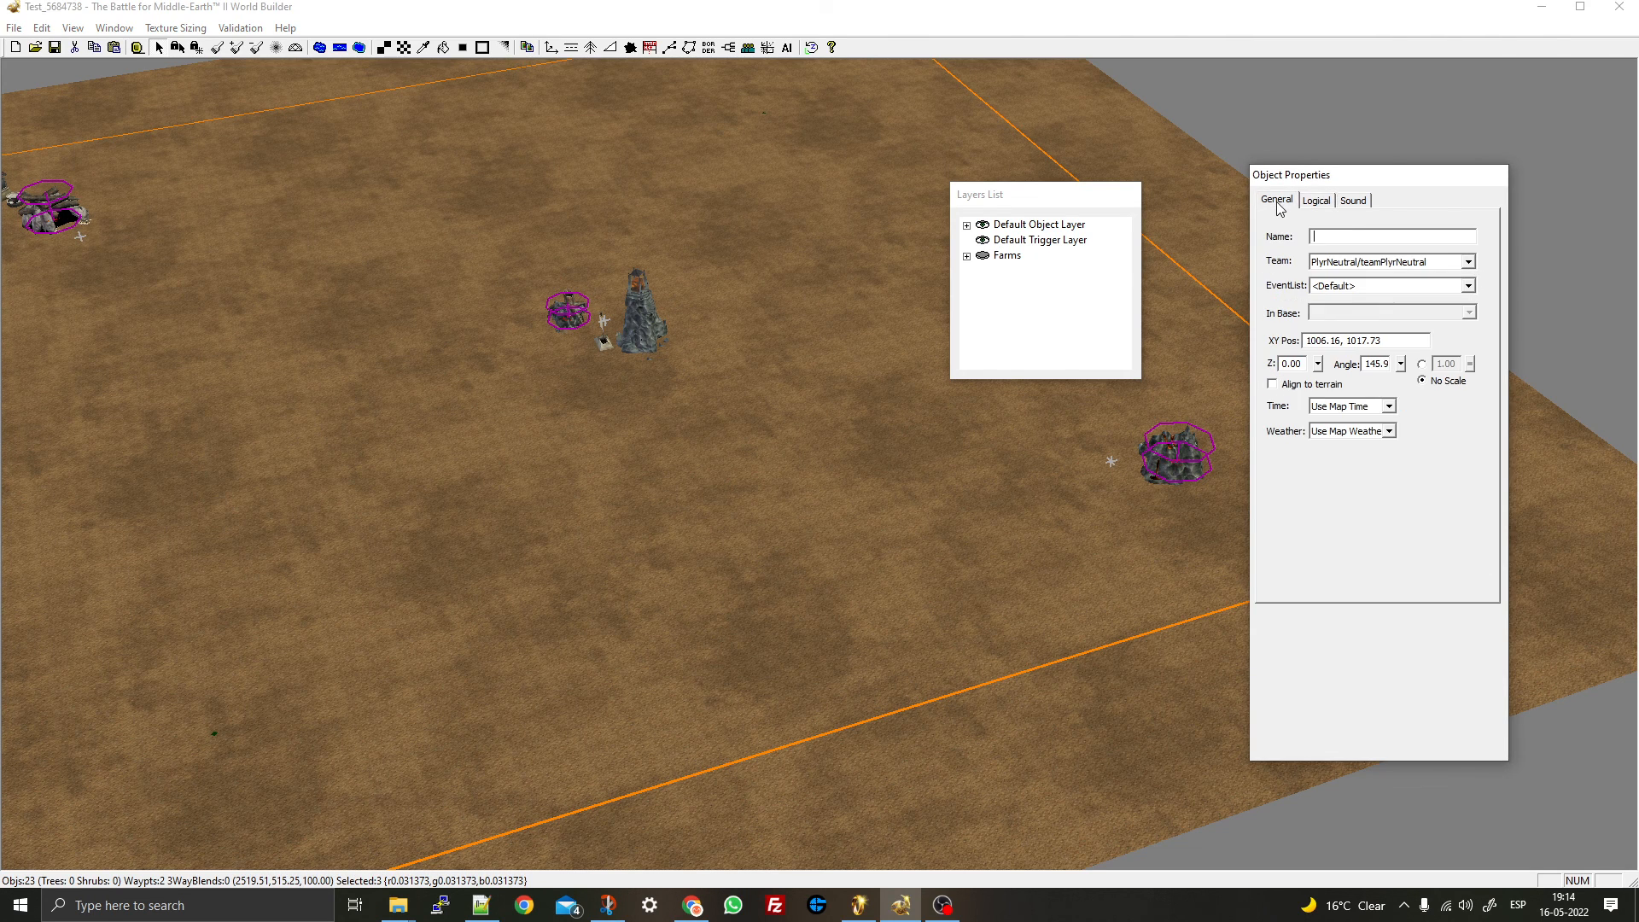
click(1470, 261)
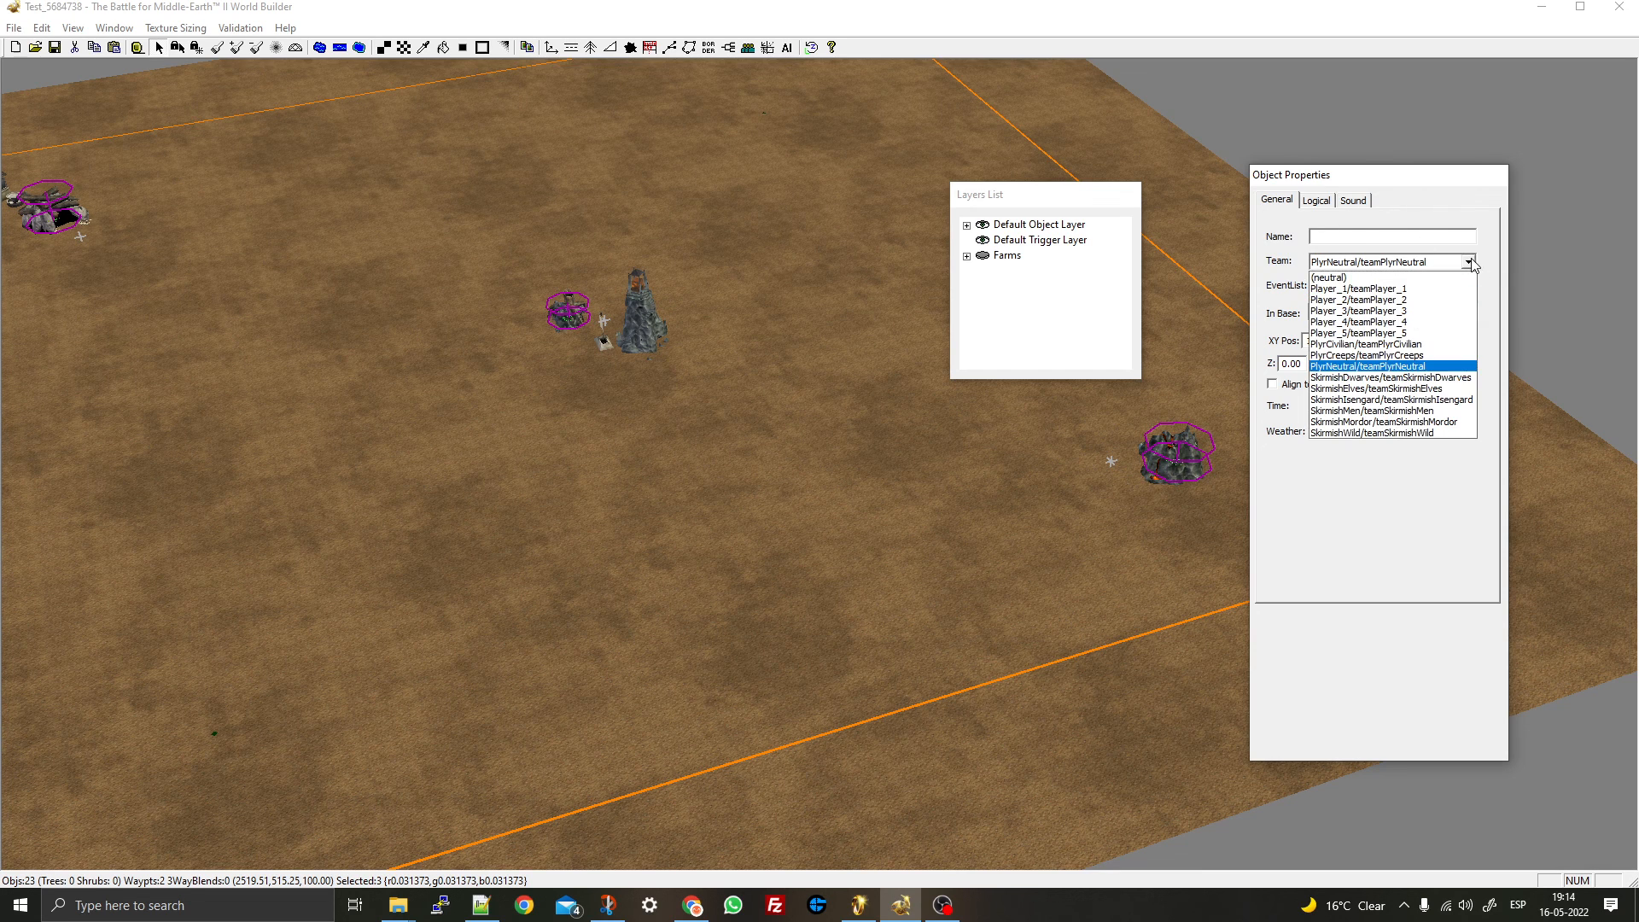
click(1380, 356)
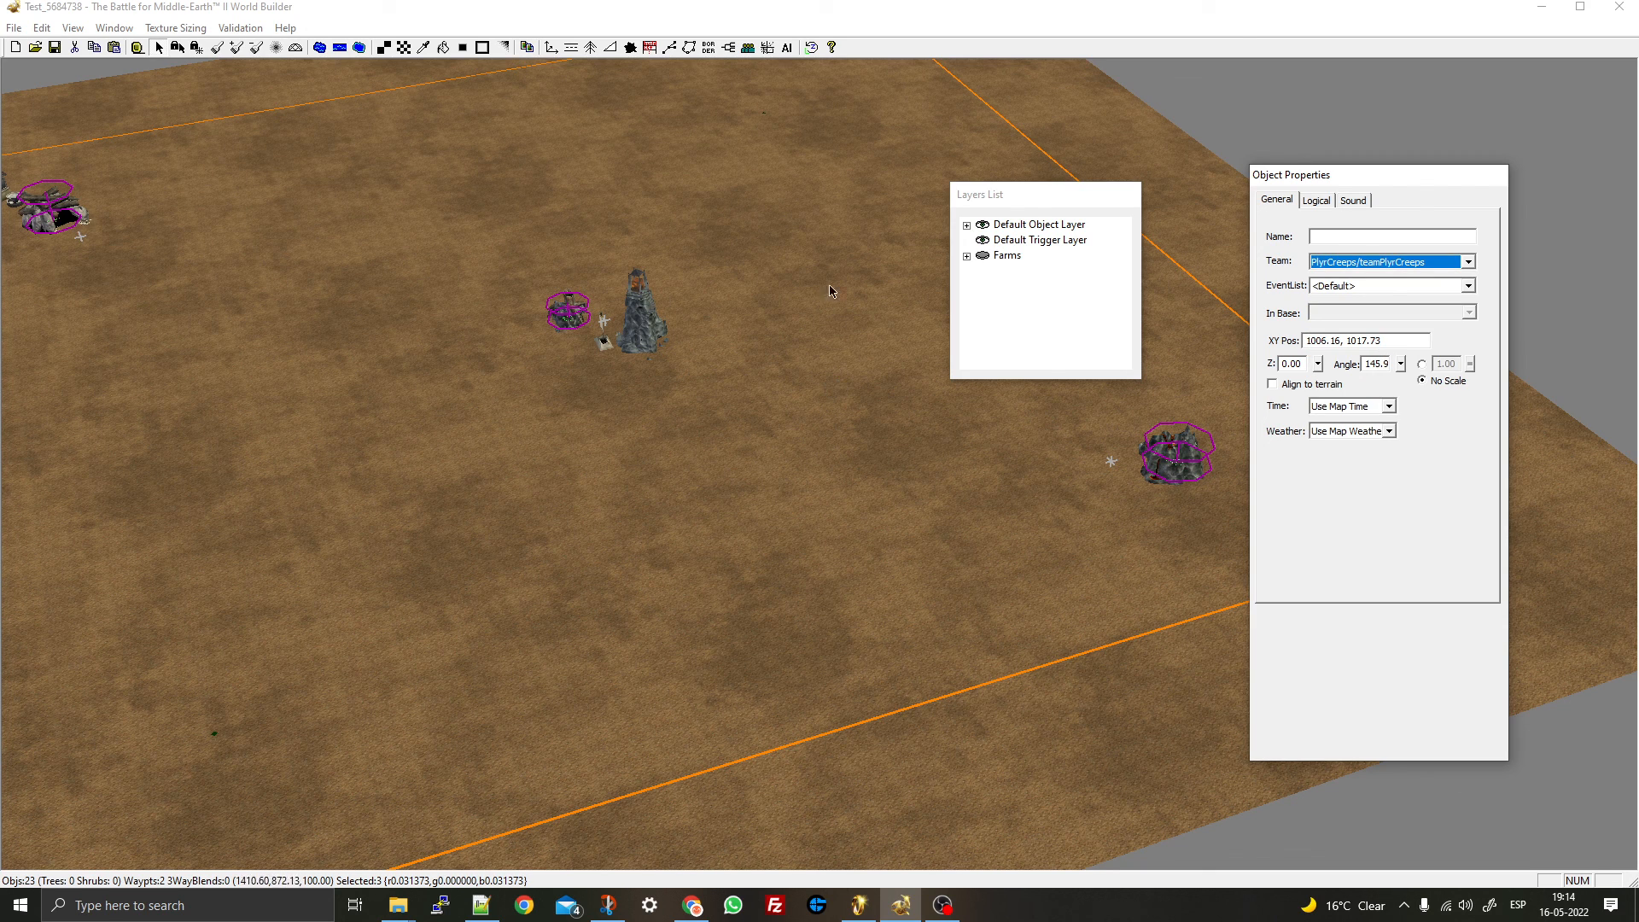
click(583, 250)
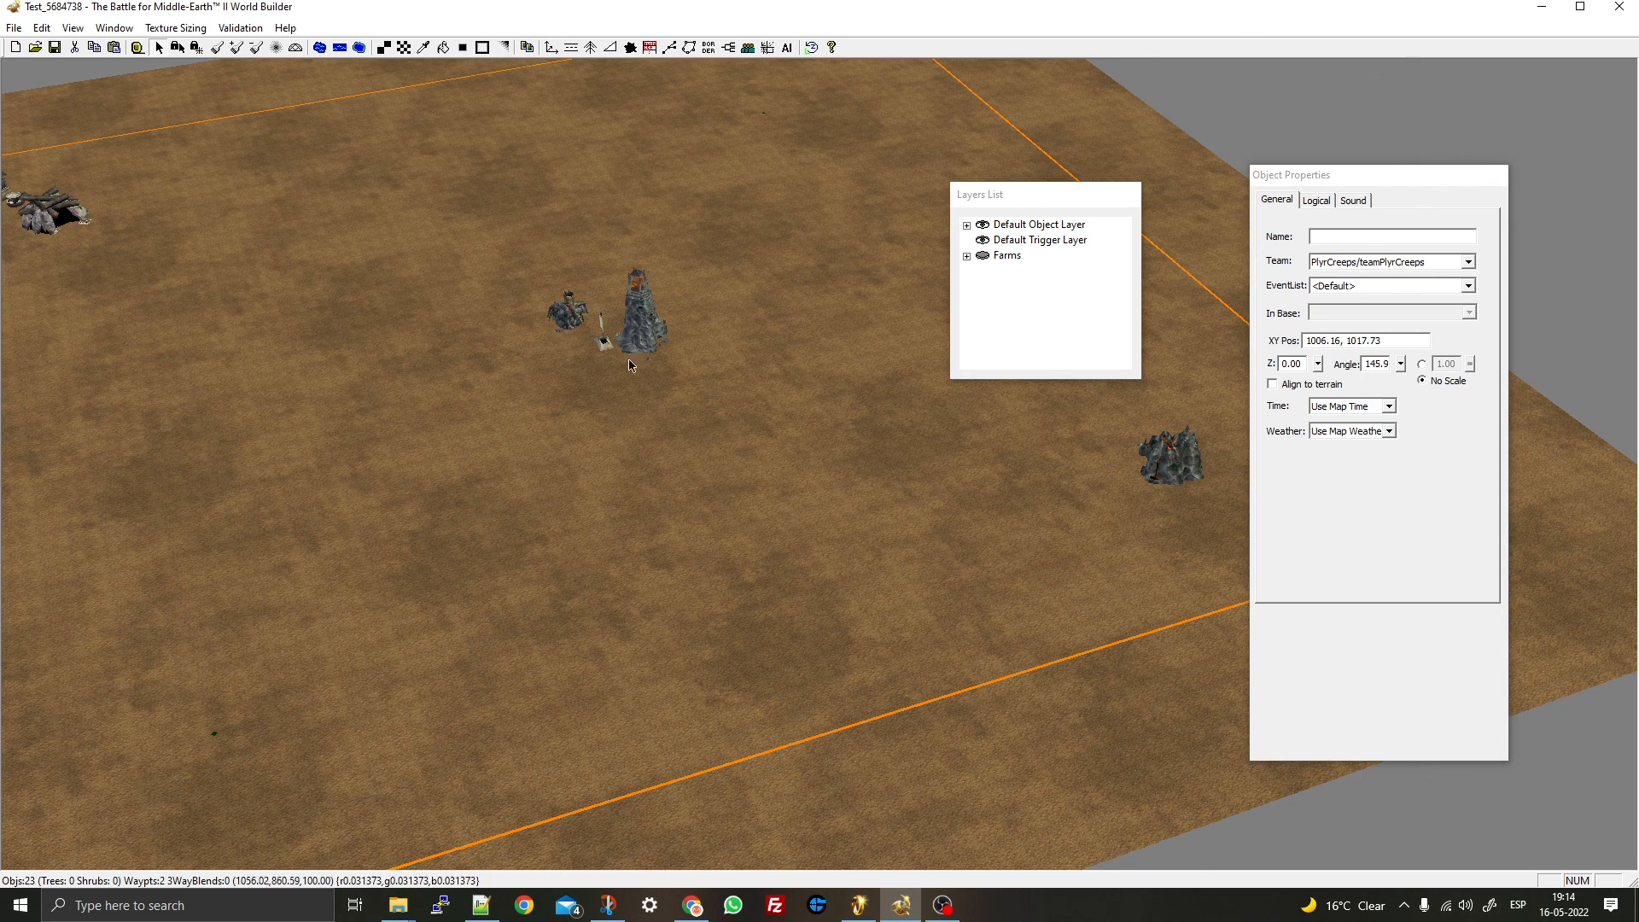
- Confirm the SpiderLair beside the centre tower belongs to team PlyrCreeps
right_drag(454, 316, 817, 480)
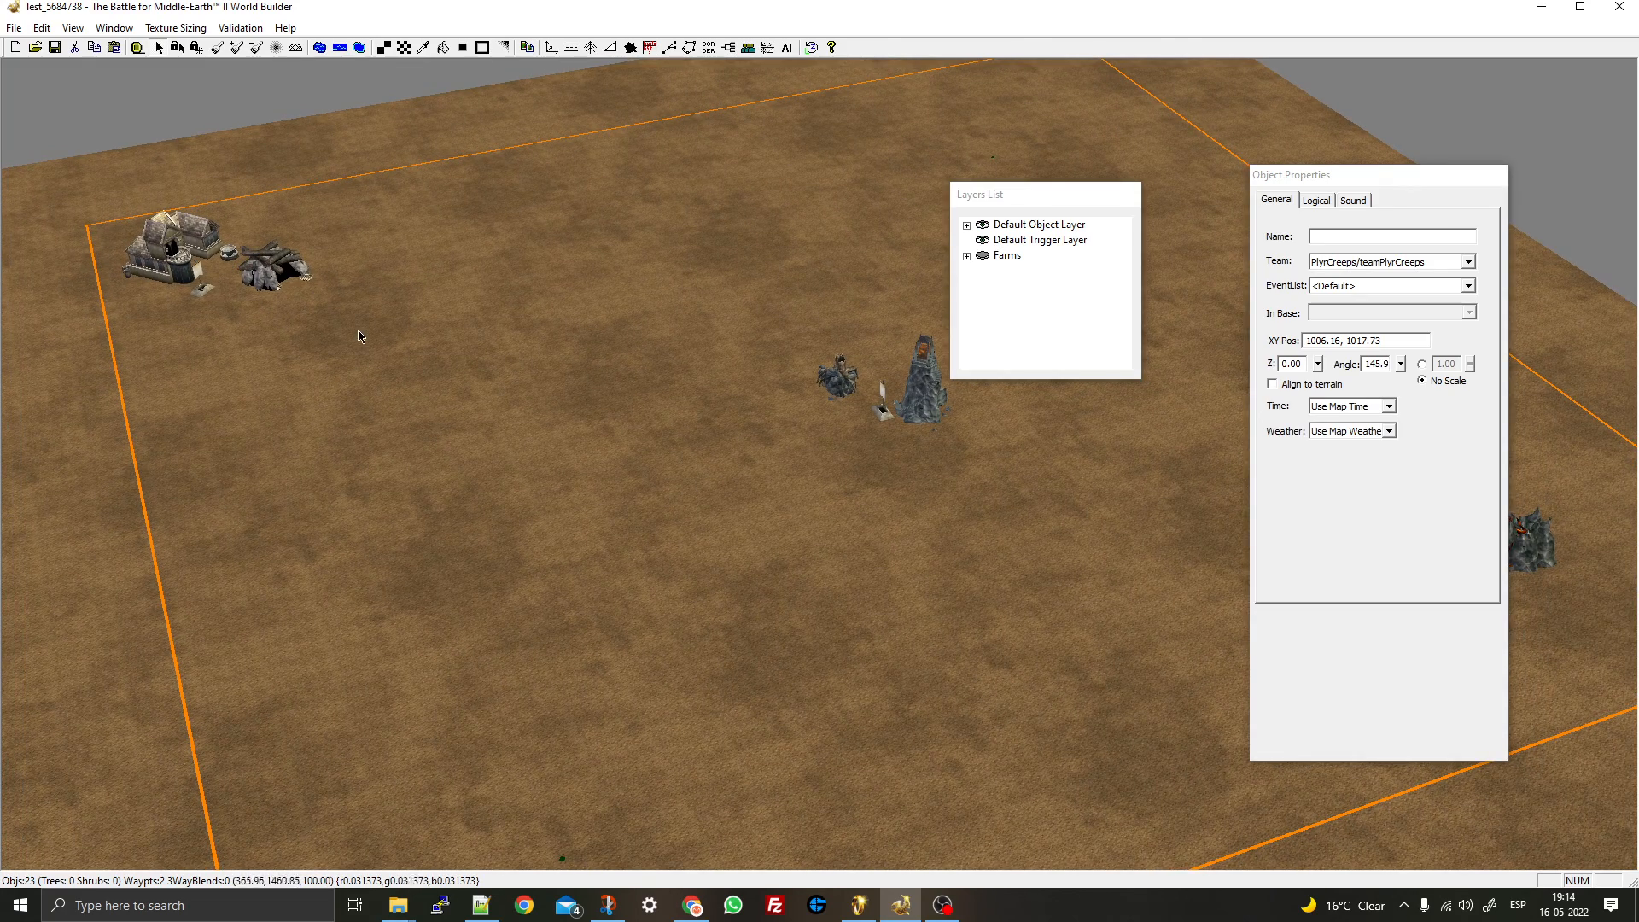
right_drag(855, 431, 734, 320)
click(736, 324)
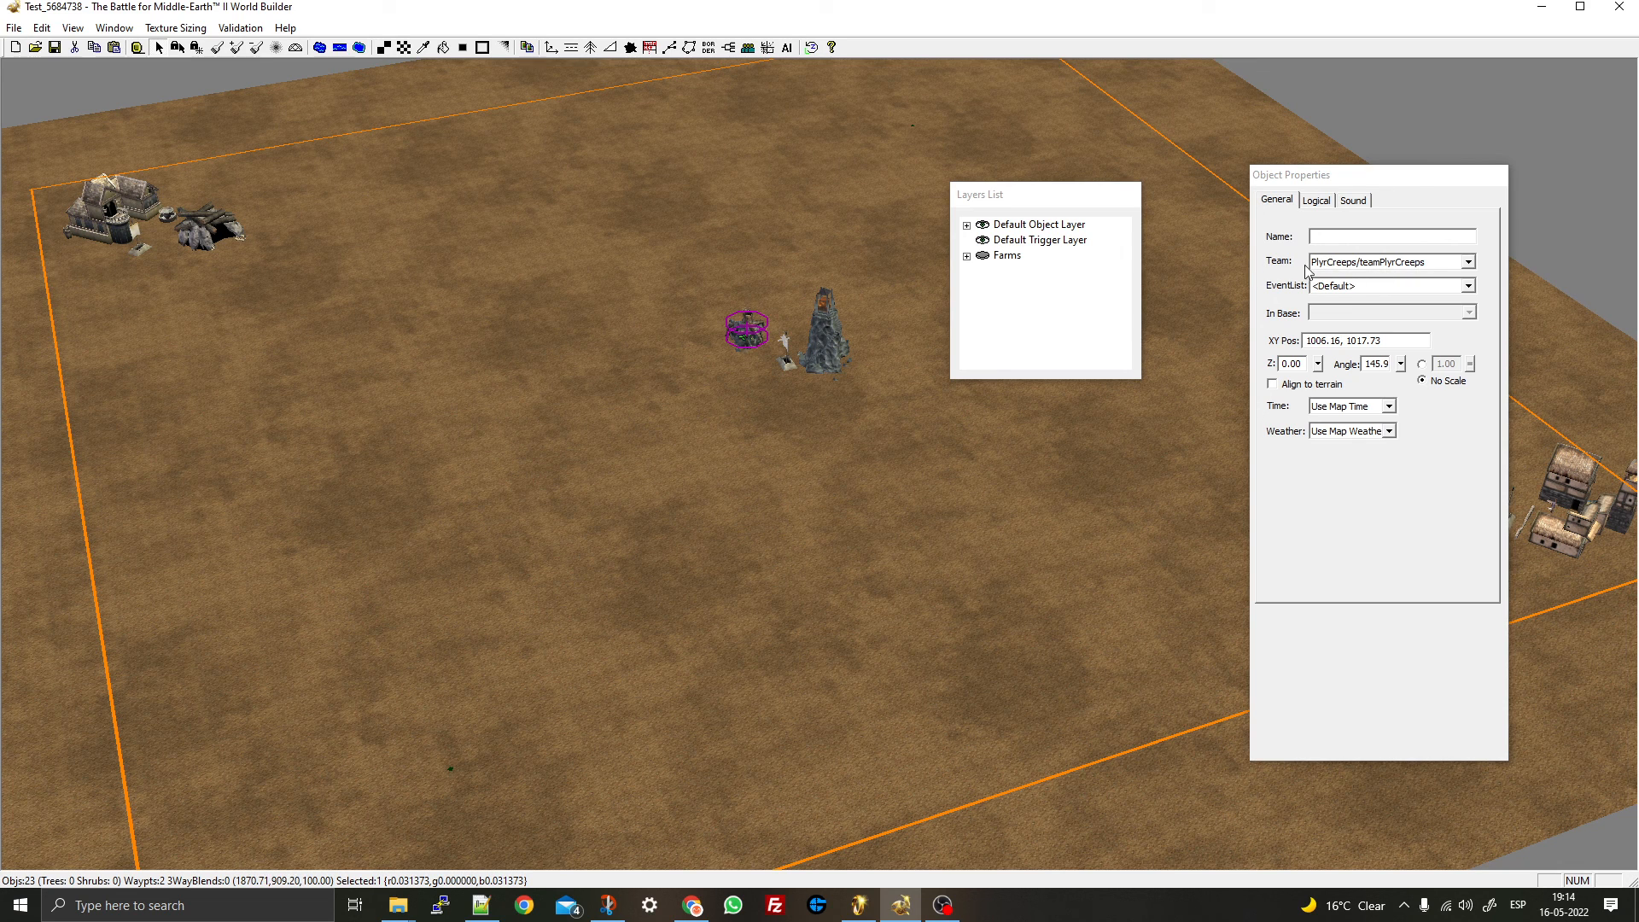
click(1343, 262)
click(1341, 267)
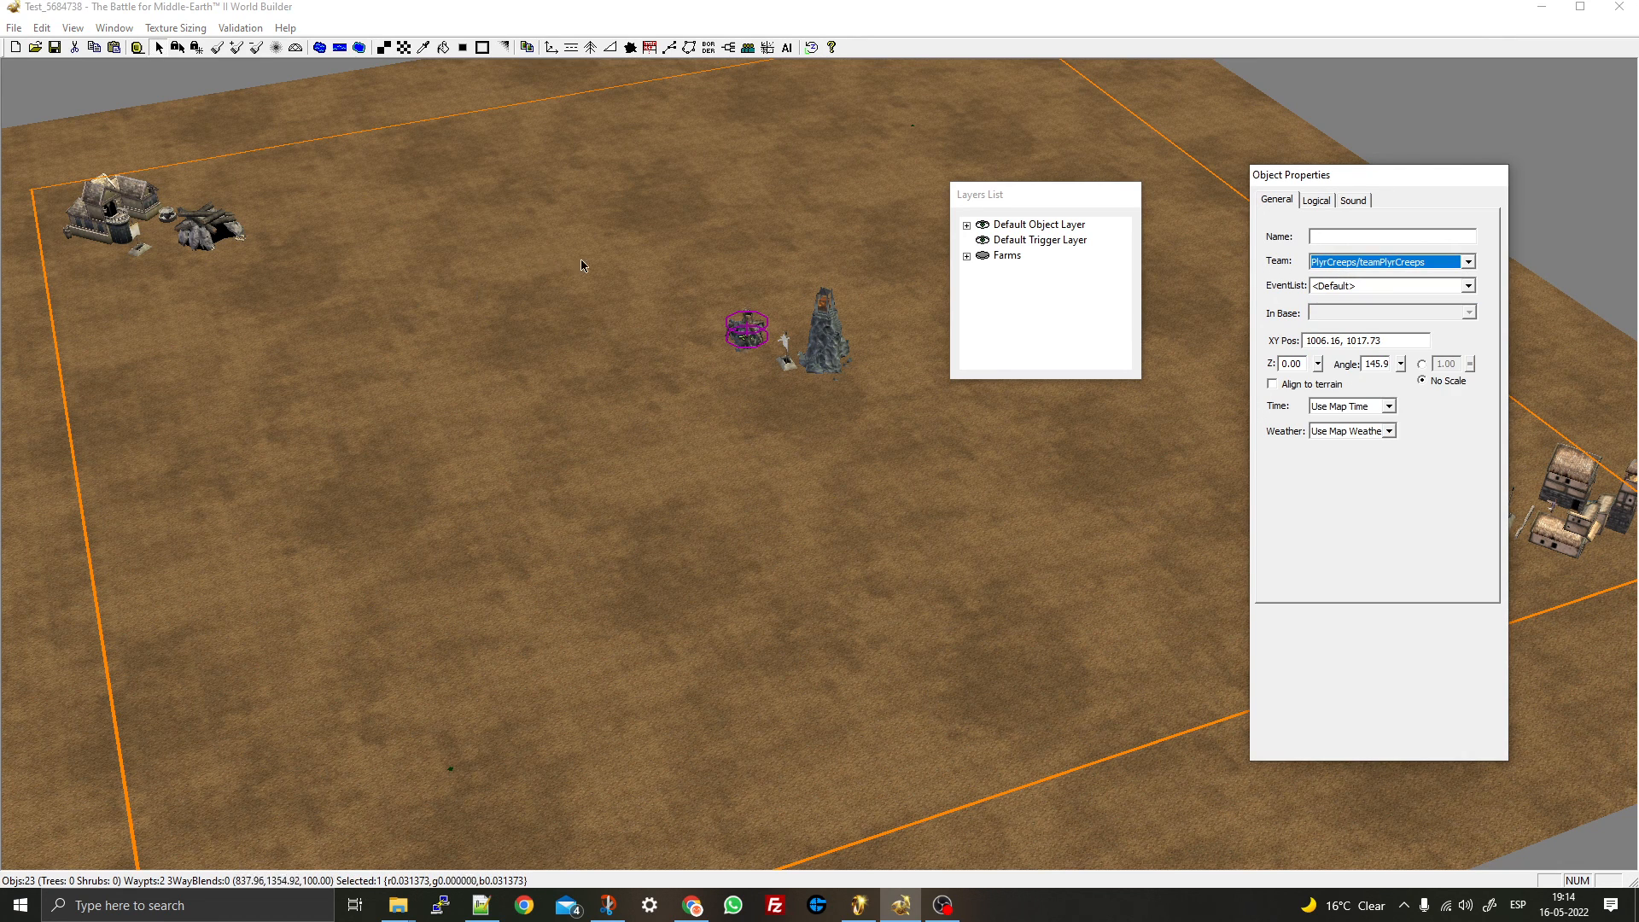
right_drag(845, 416, 622, 535)
click(621, 534)
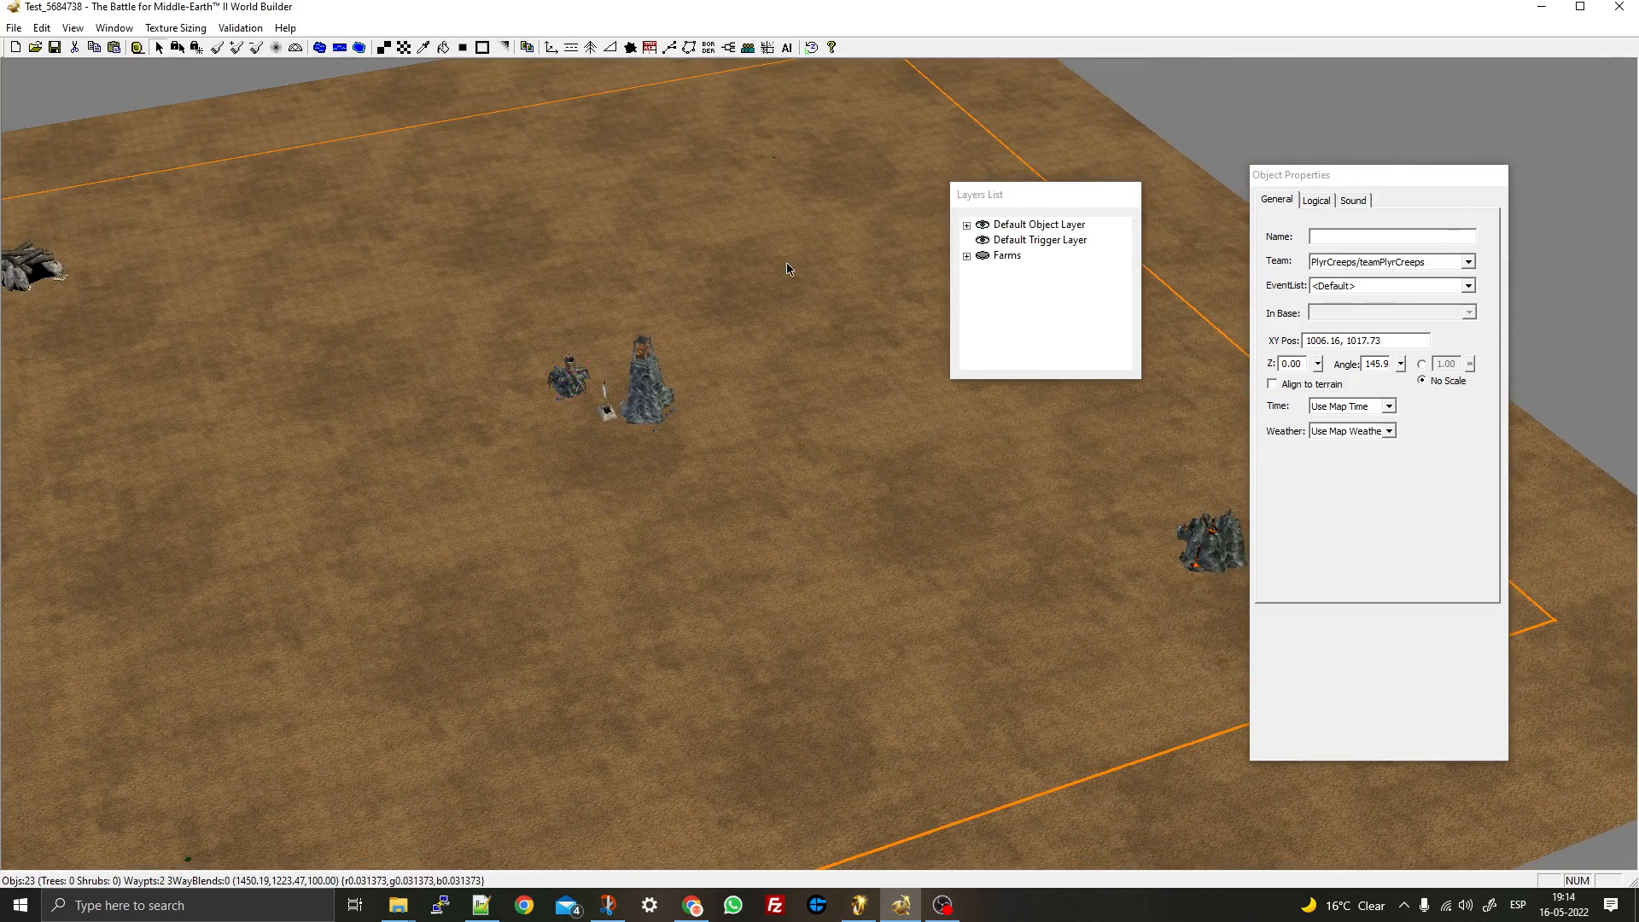
- Rotate and pan the view past the Player_1_Start waypoint toward the right border
middle_drag(794, 267, 830, 256)
middle_drag(432, 480, 643, 366)
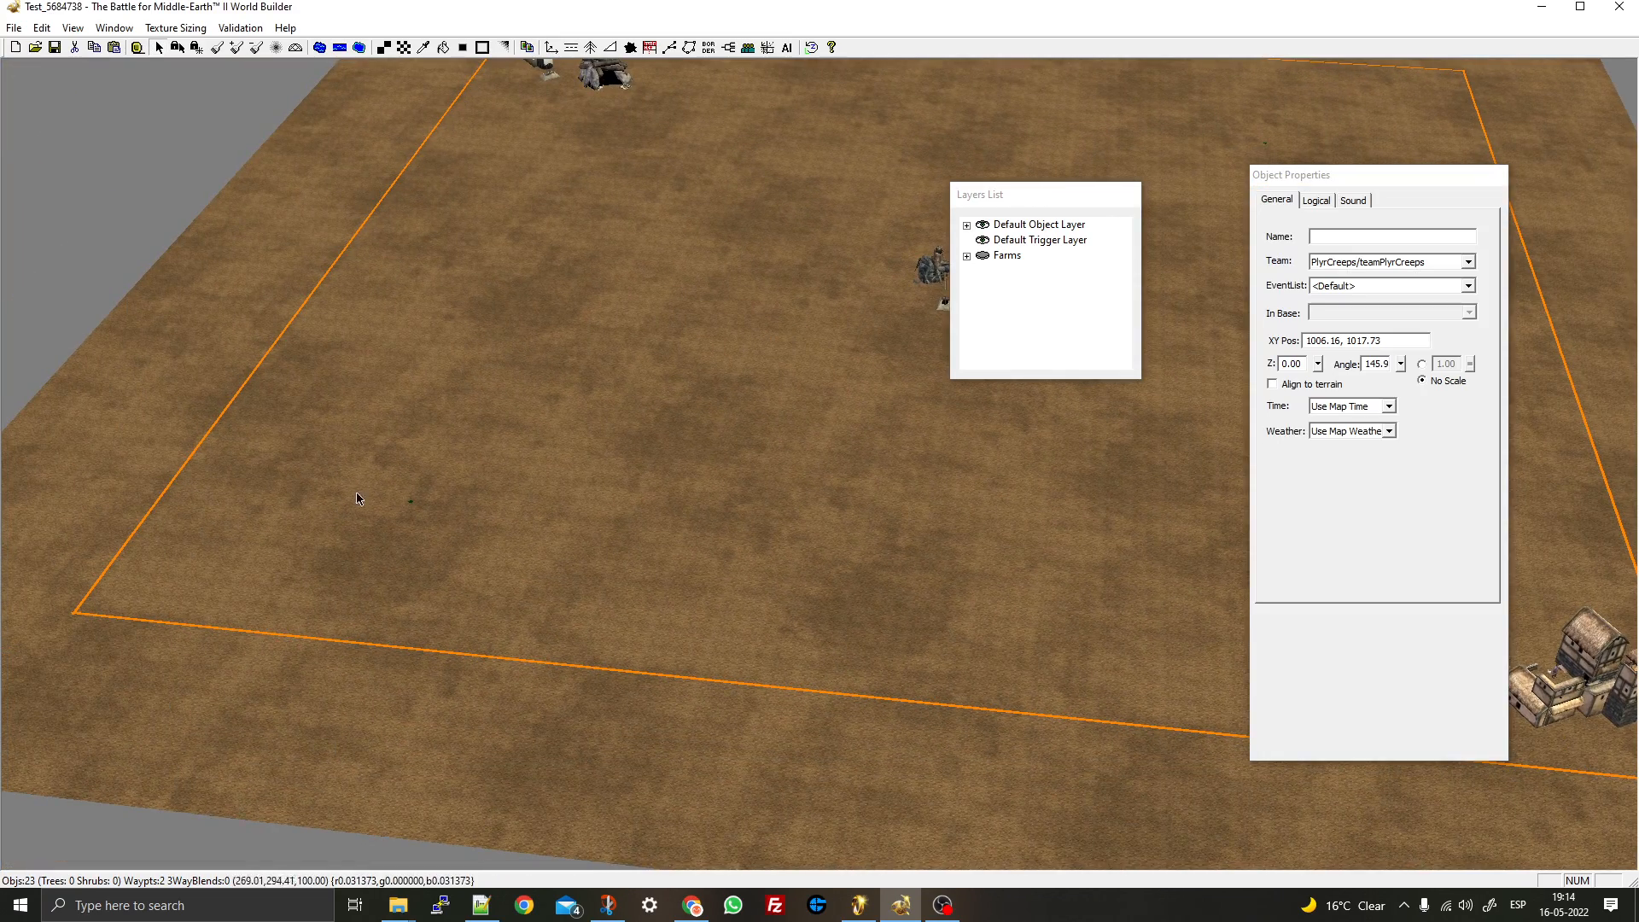
click(411, 501)
click(537, 474)
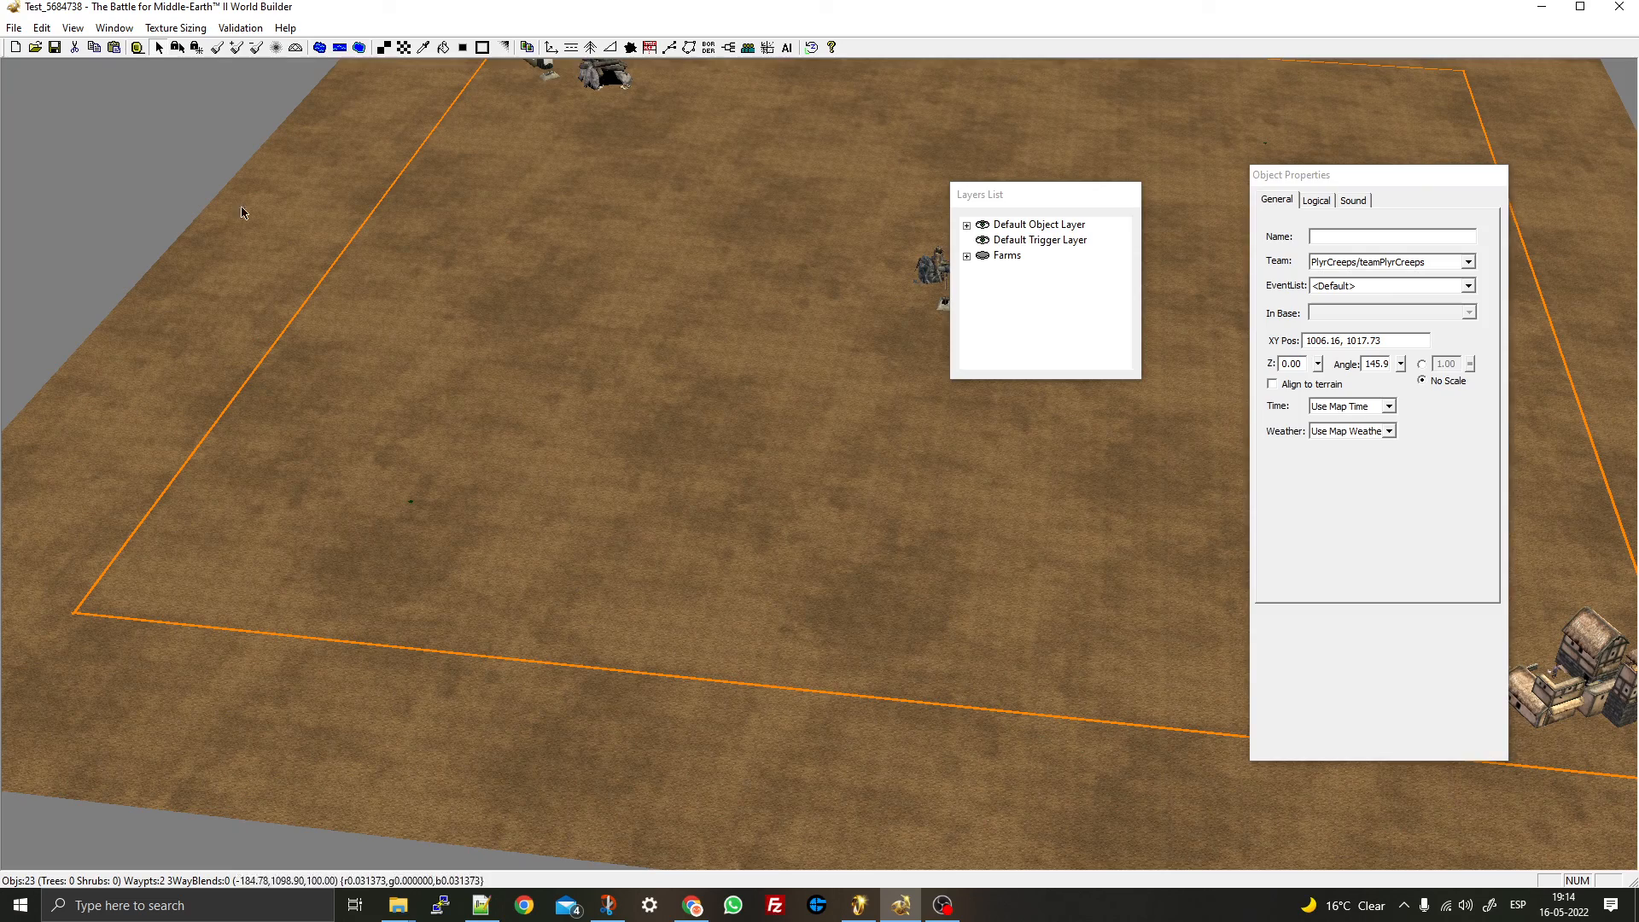
right_drag(627, 345, 362, 336)
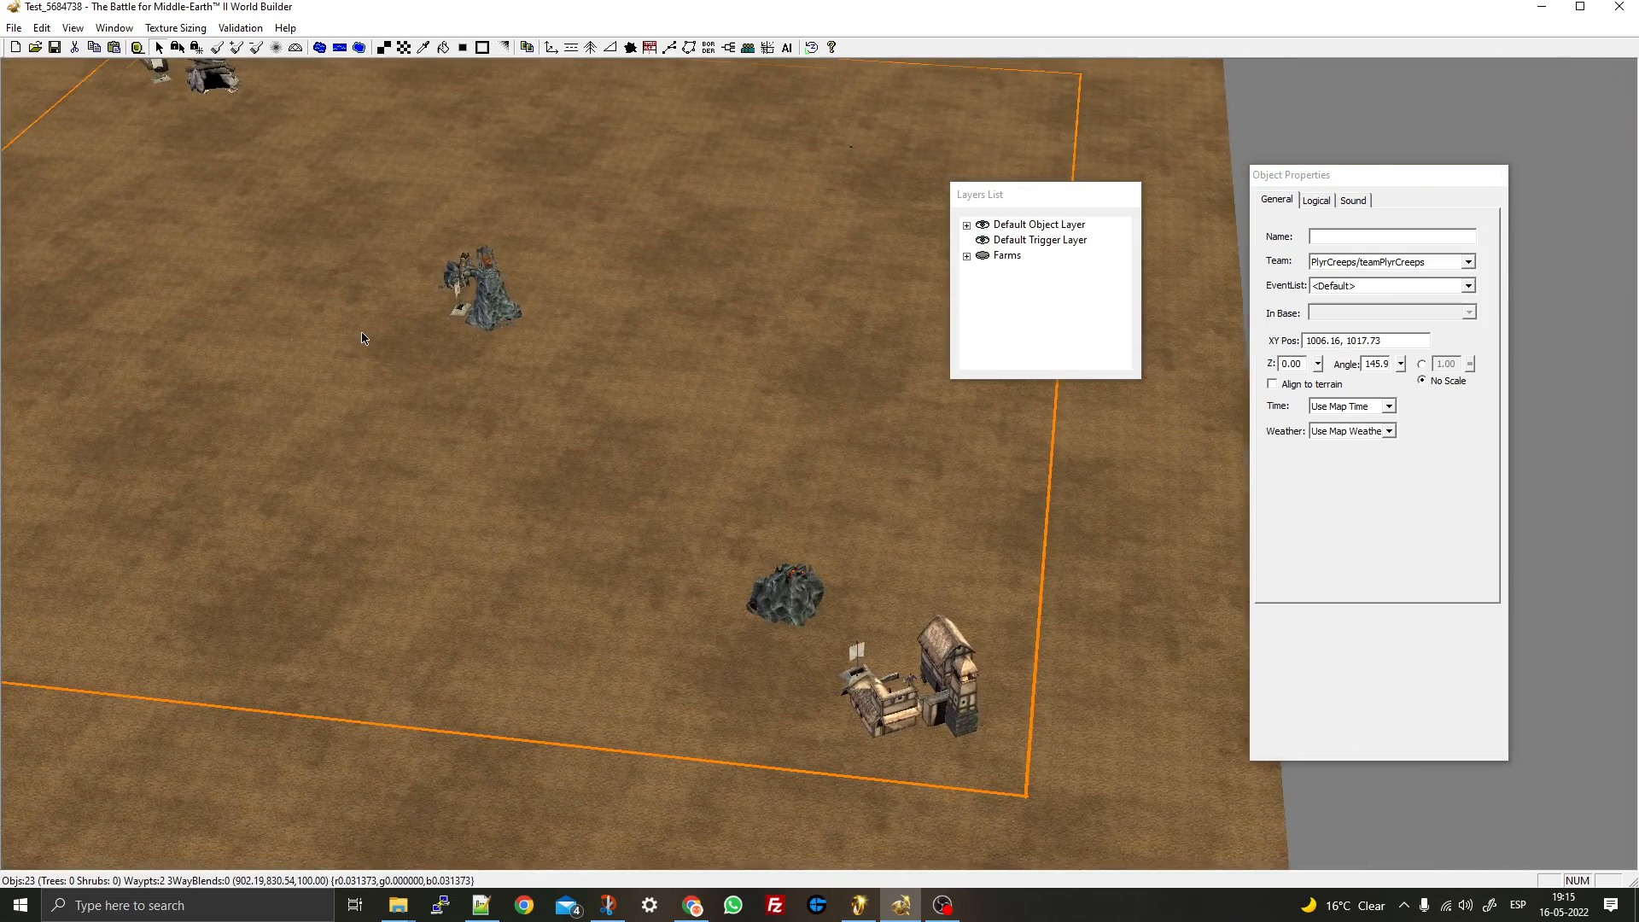
scroll(362, 336, down, 2)
- Make the Farms layer visible again so the farm fields show
right_click(1005, 255)
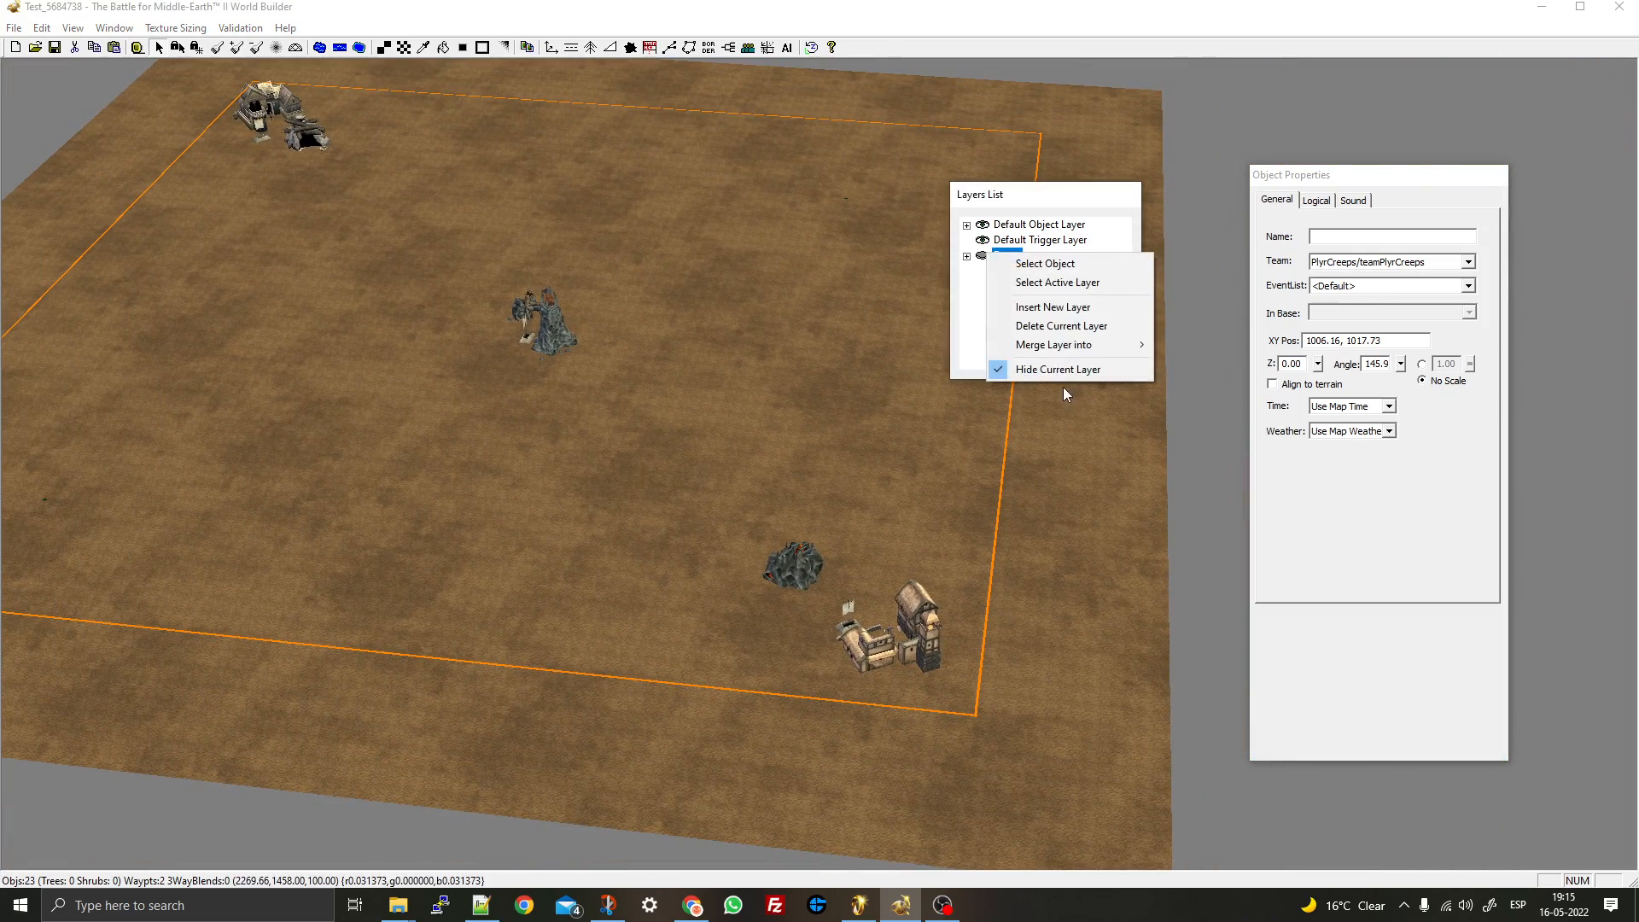
click(1064, 376)
right_drag(443, 358, 931, 423)
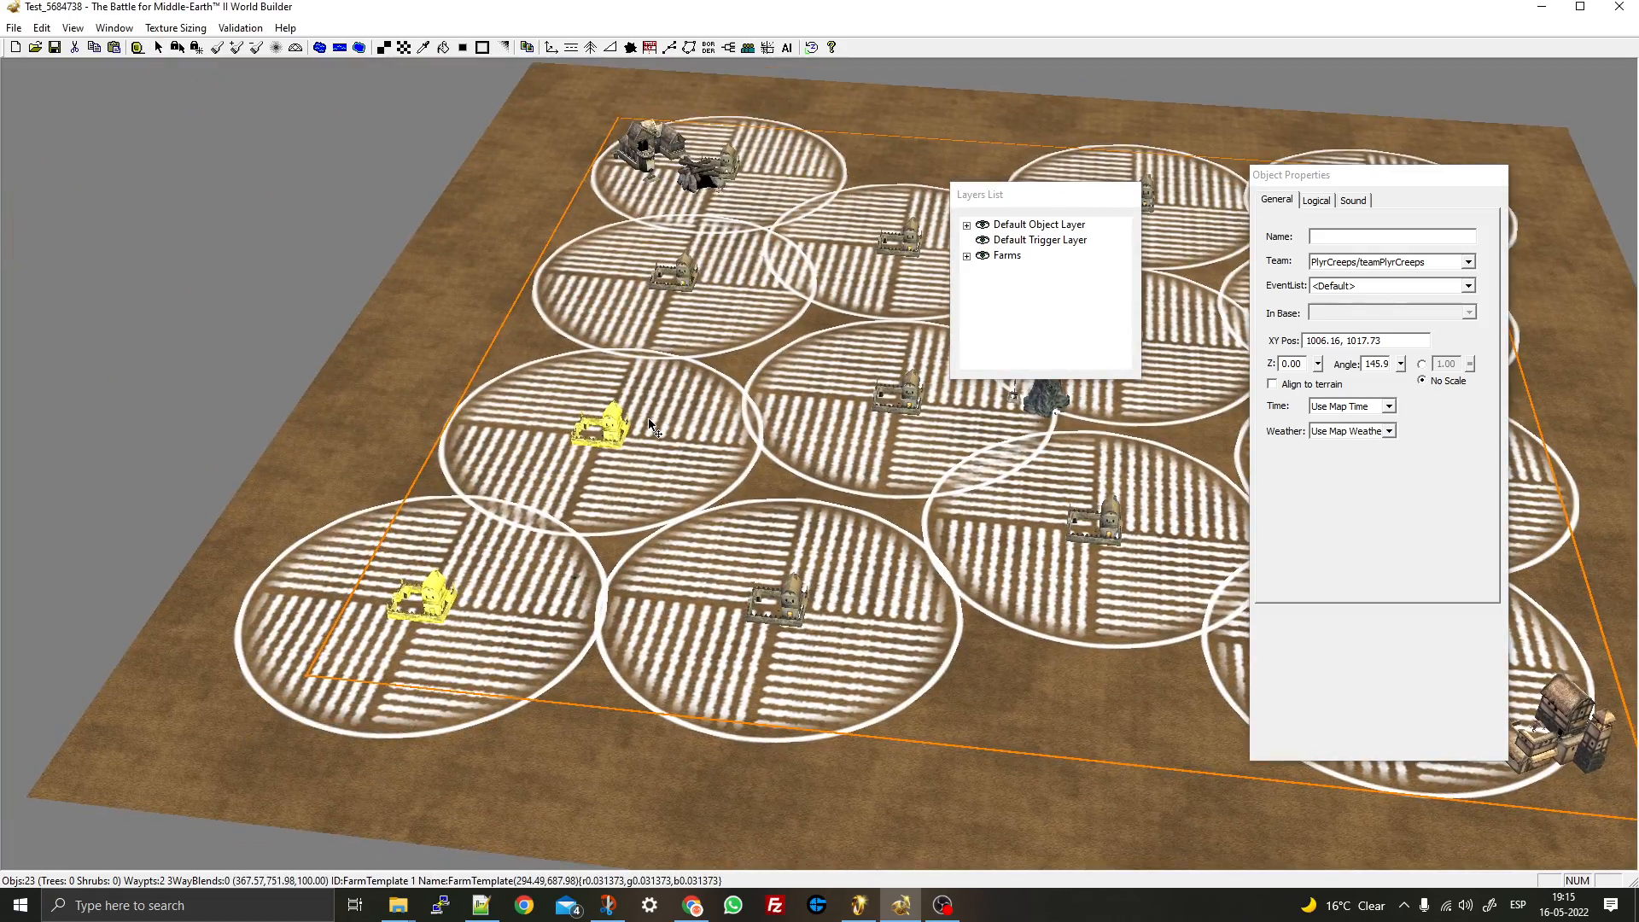
middle_drag(819, 423, 658, 413)
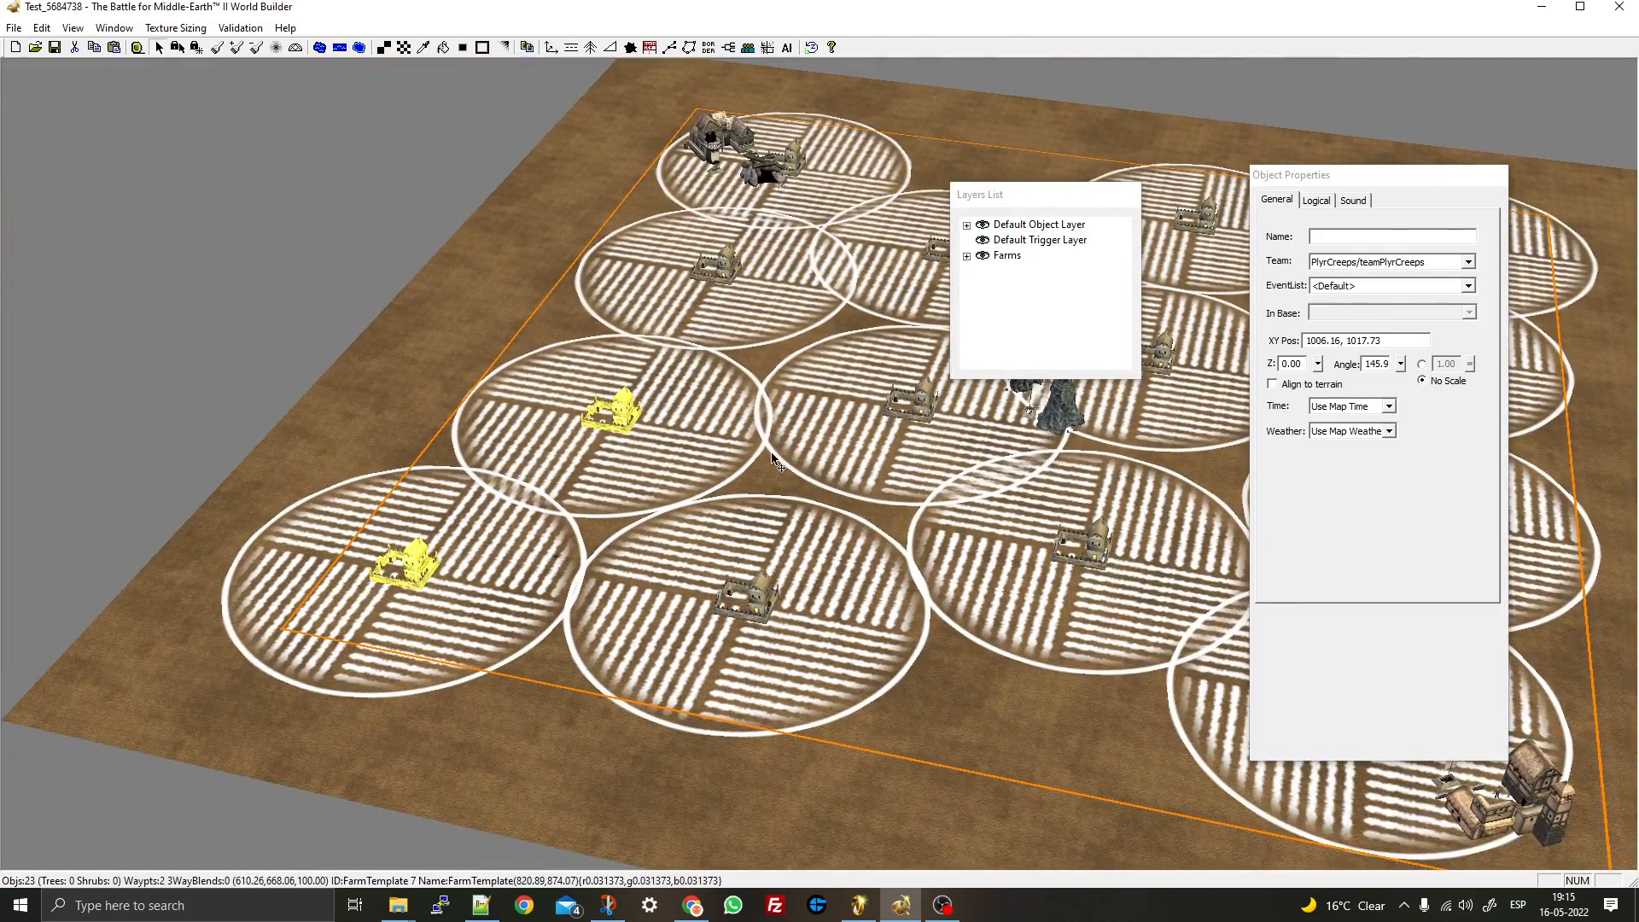
right_drag(801, 464, 438, 446)
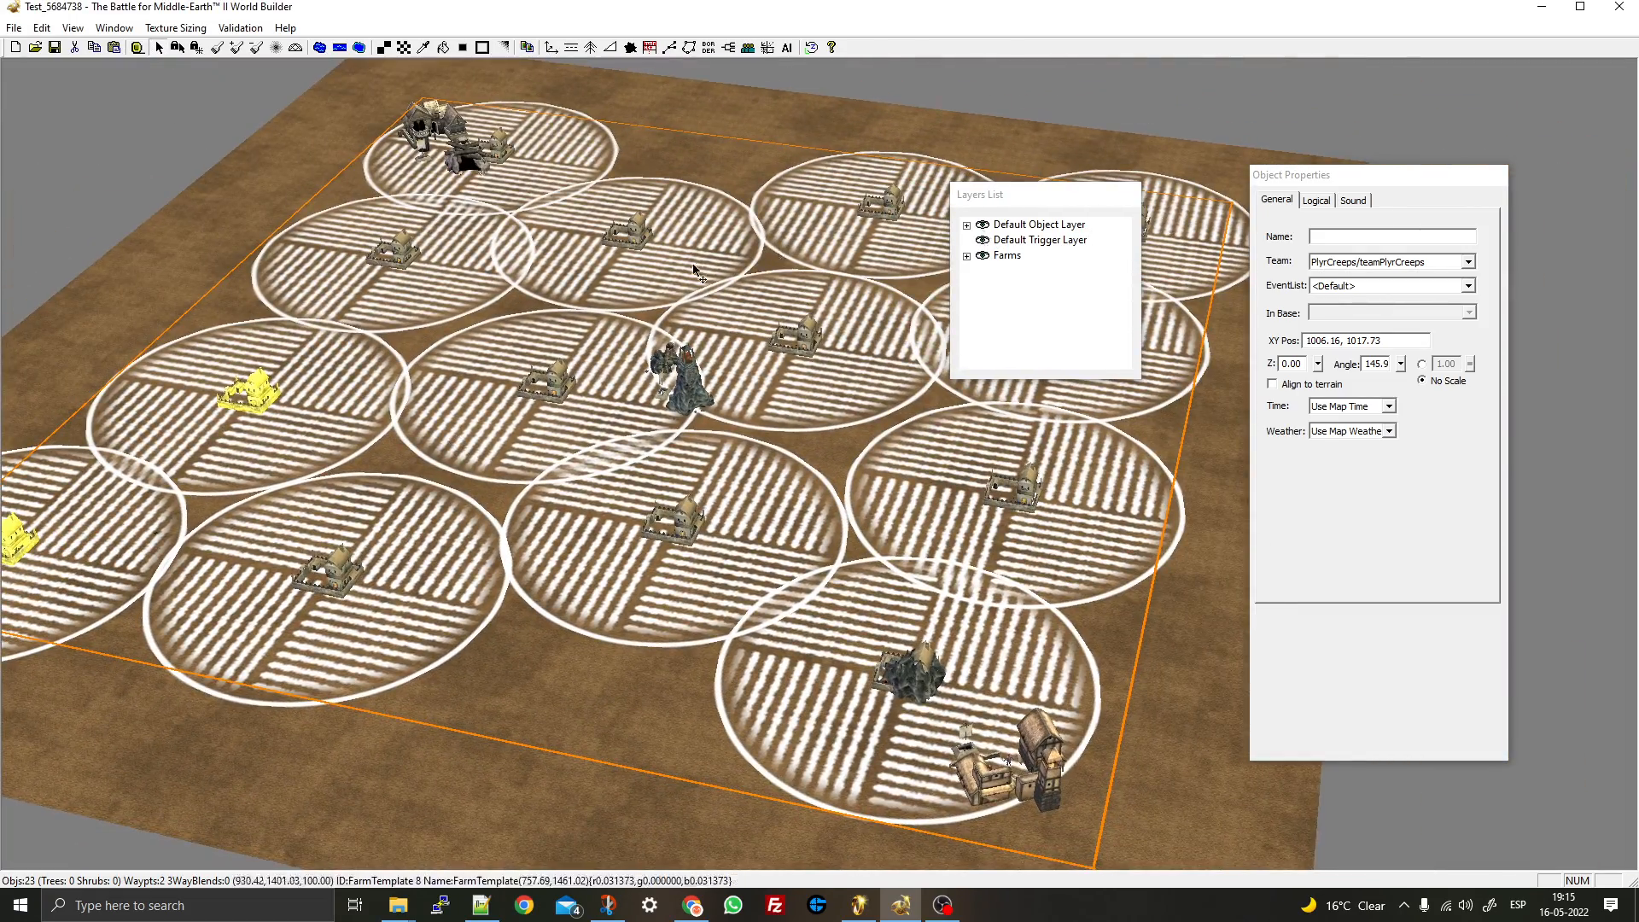
- Inspect FarmTemplate 9 from several angles, then switch to the Height Brush tool
click(468, 174)
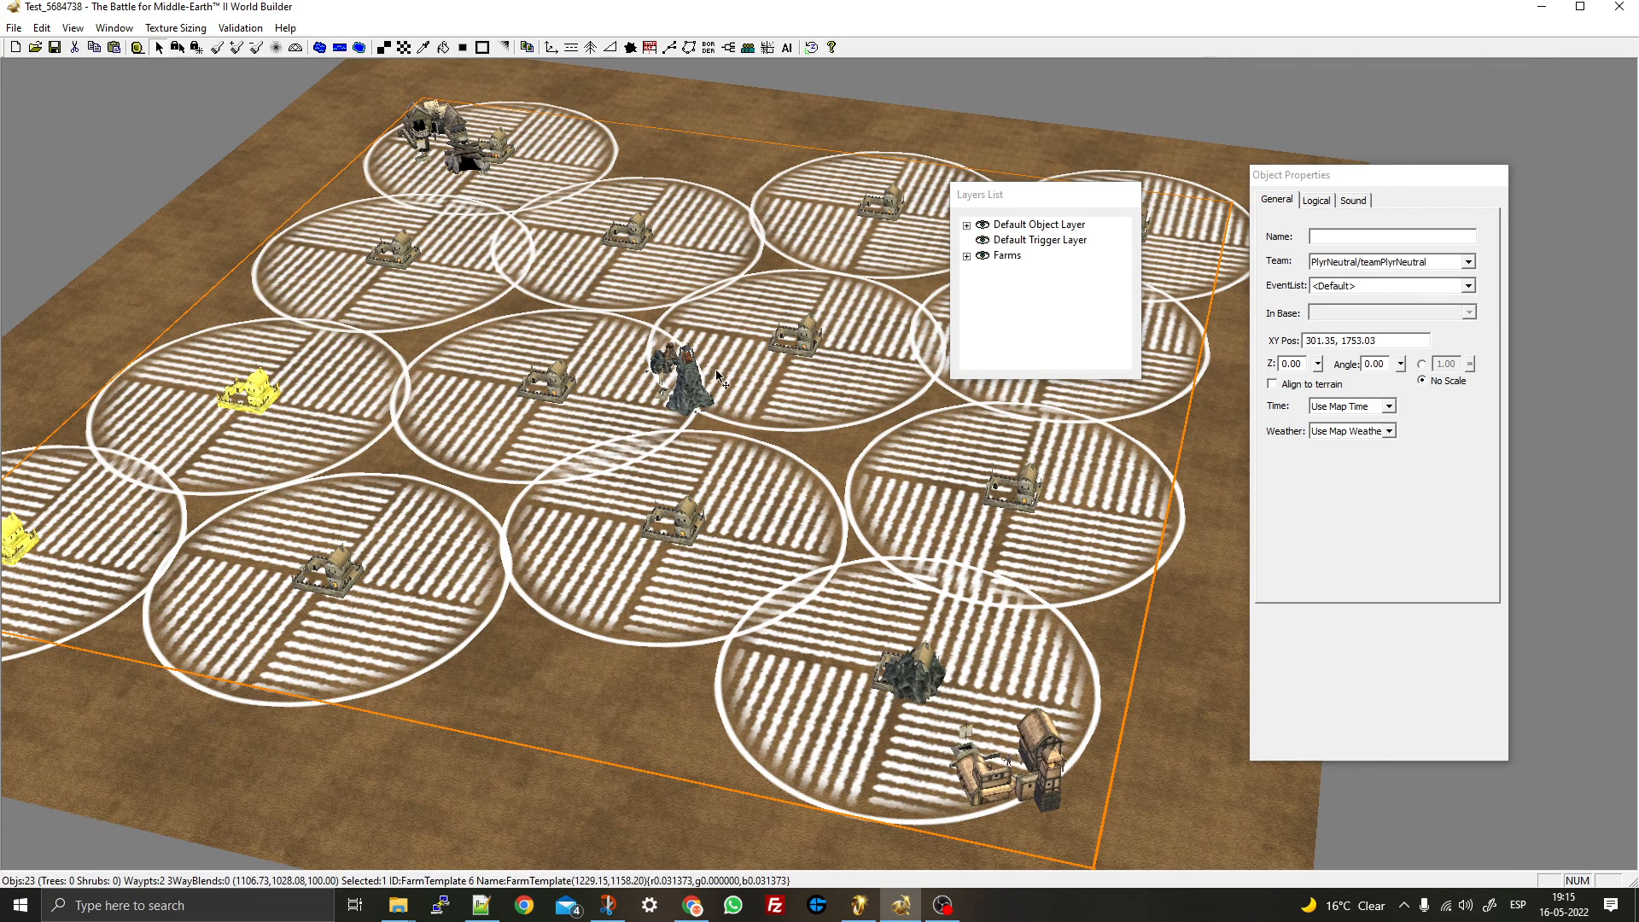
scroll(759, 475, up, 3)
middle_drag(756, 470, 982, 427)
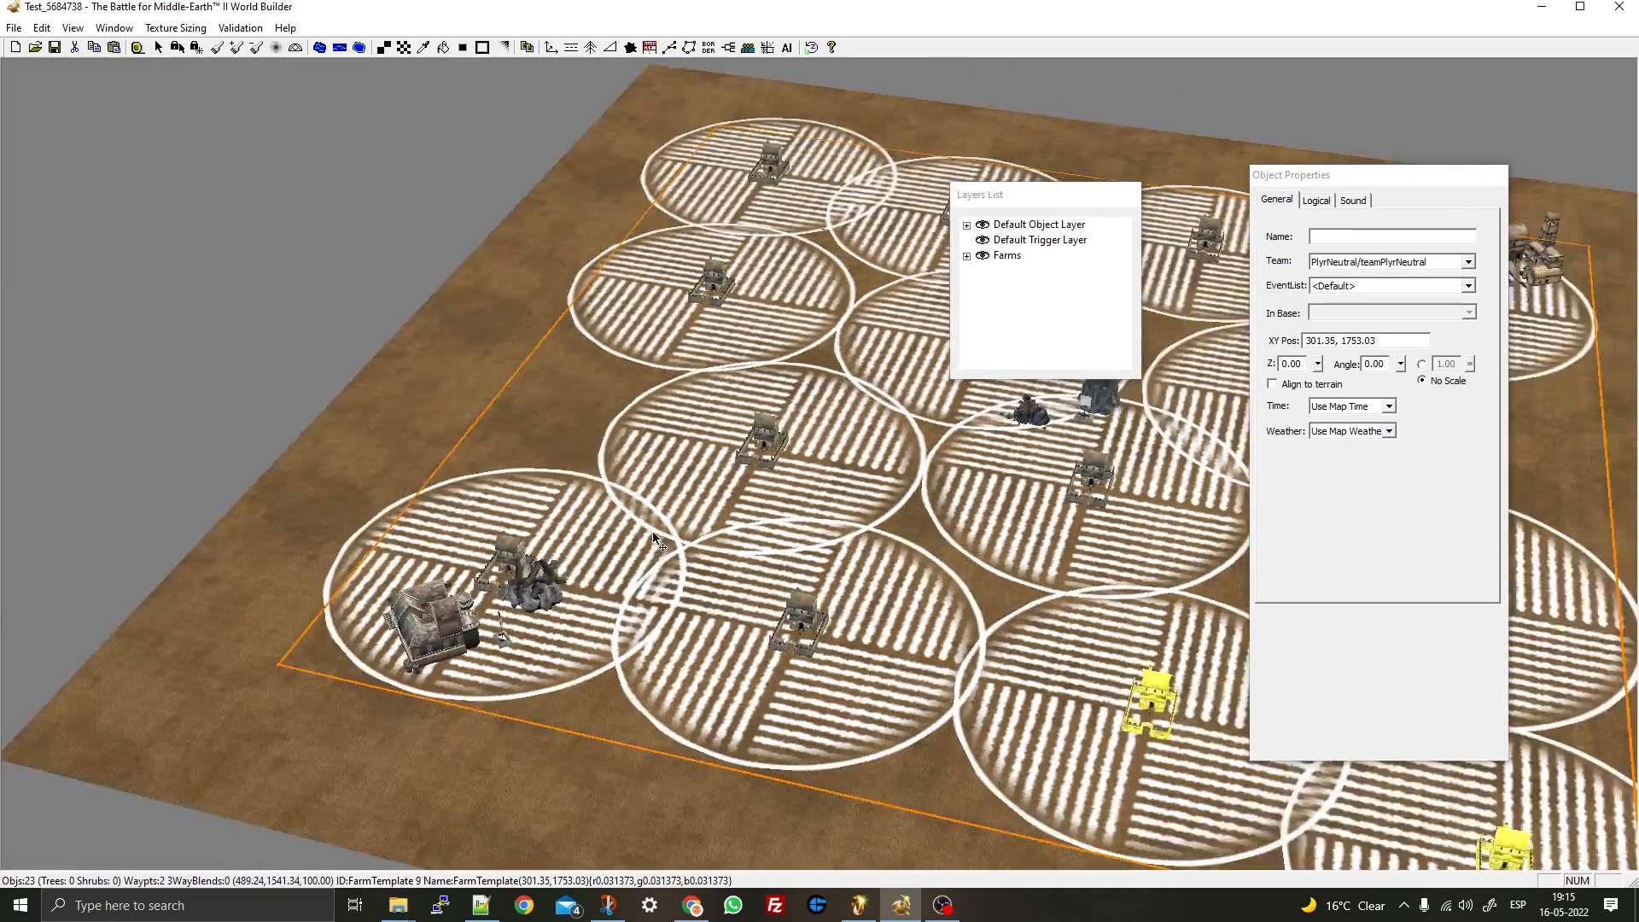
right_drag(982, 427, 666, 478)
middle_drag(666, 384, 308, 165)
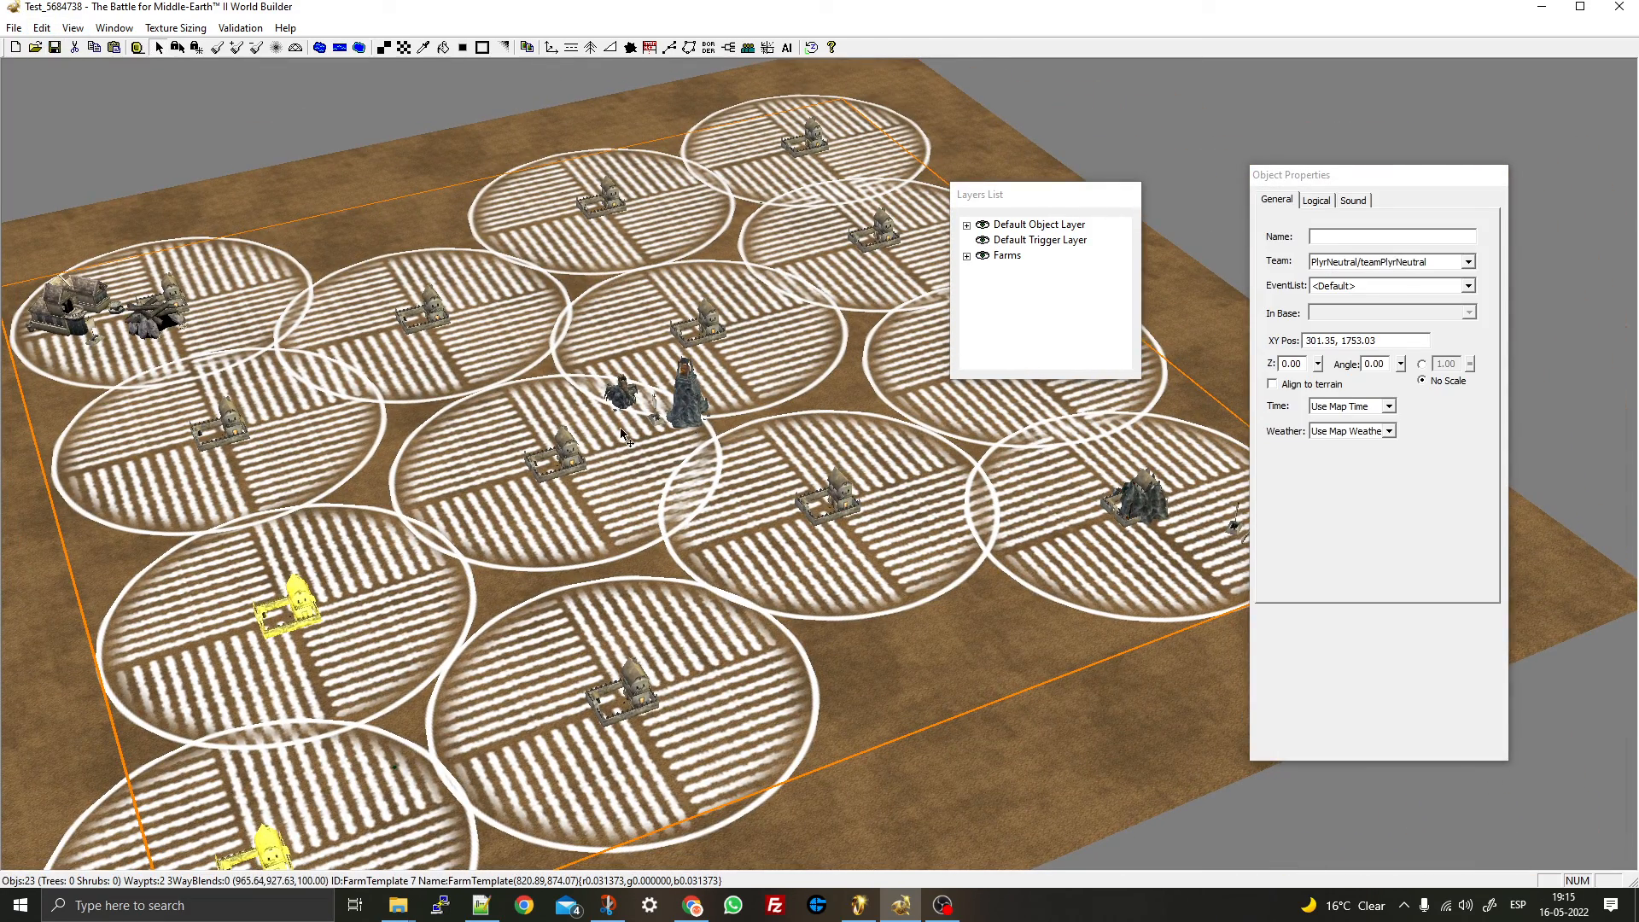
middle_drag(626, 492, 187, 102)
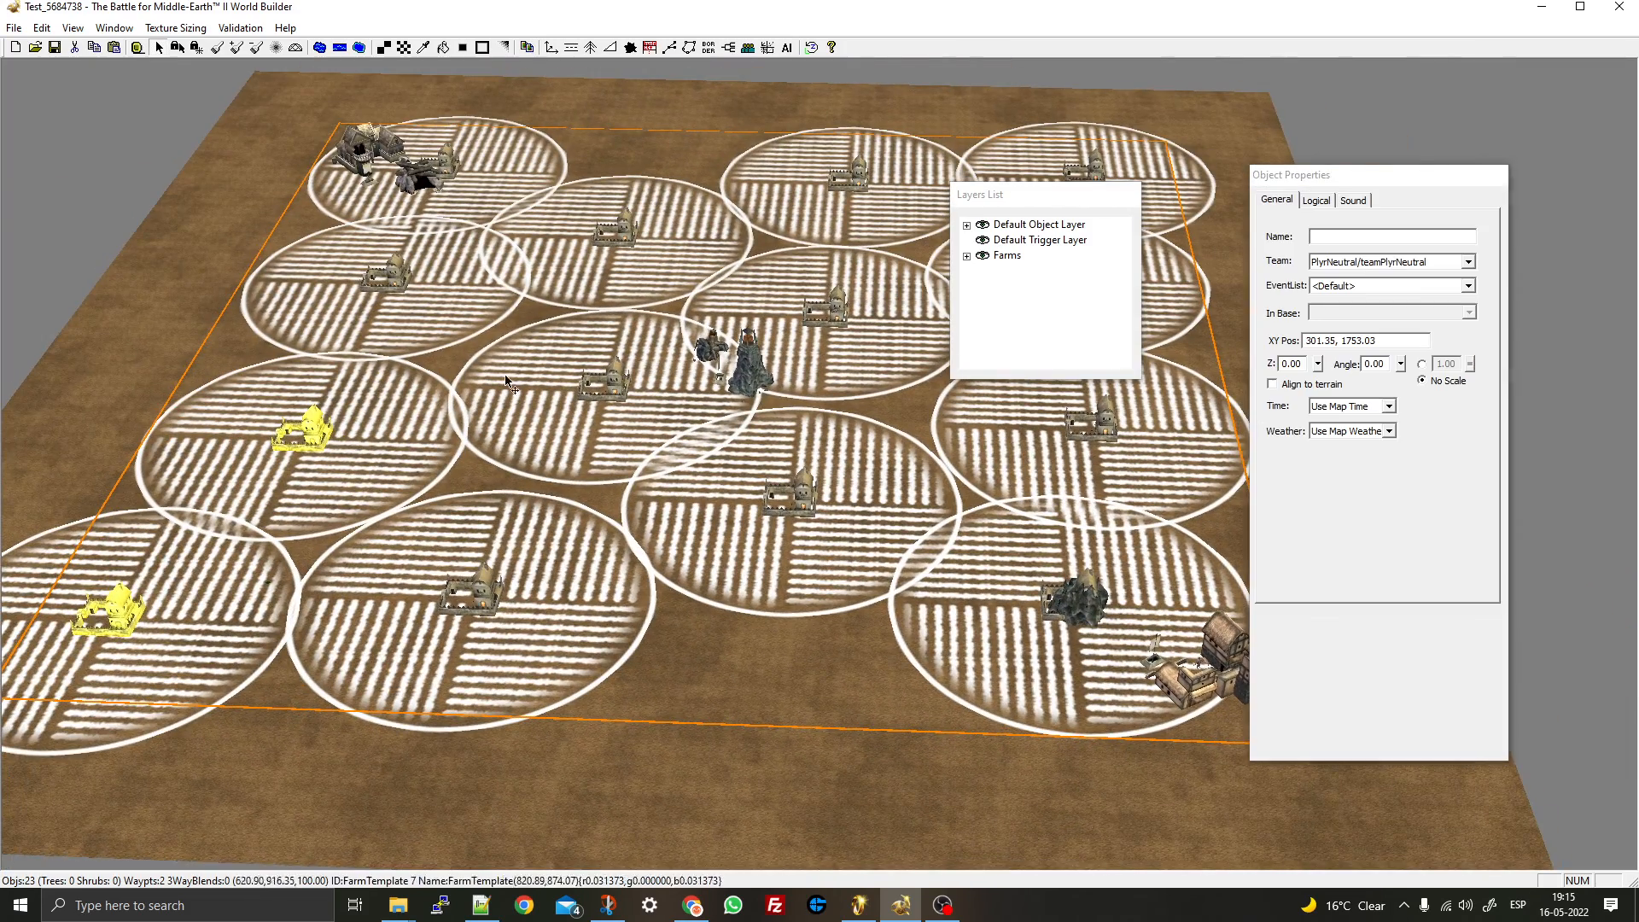
click(220, 48)
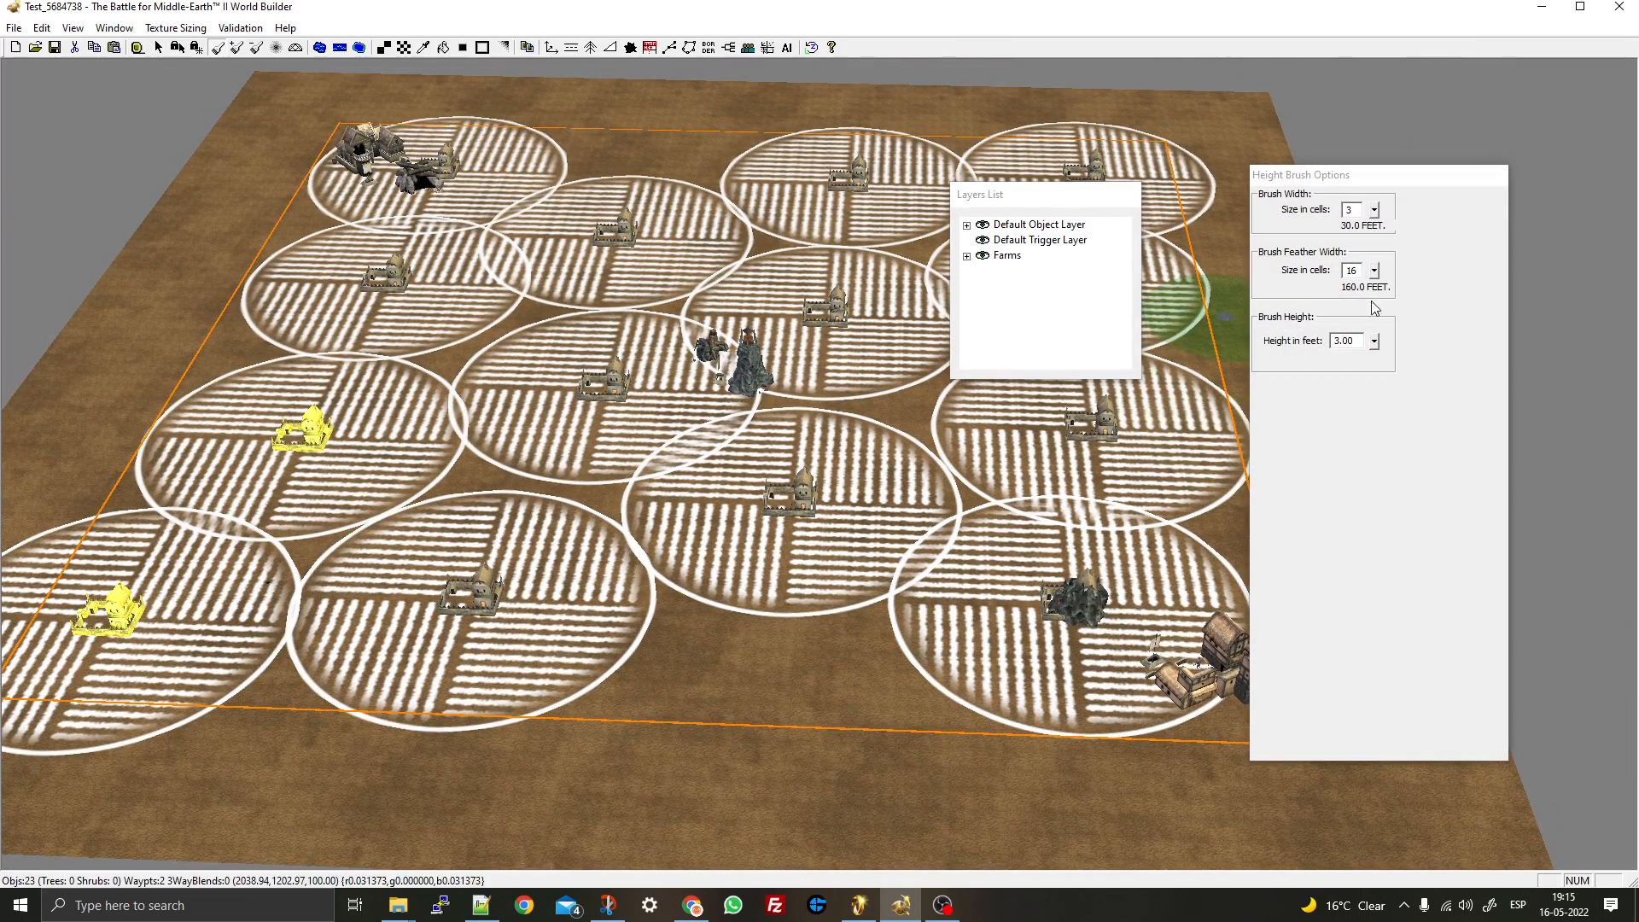
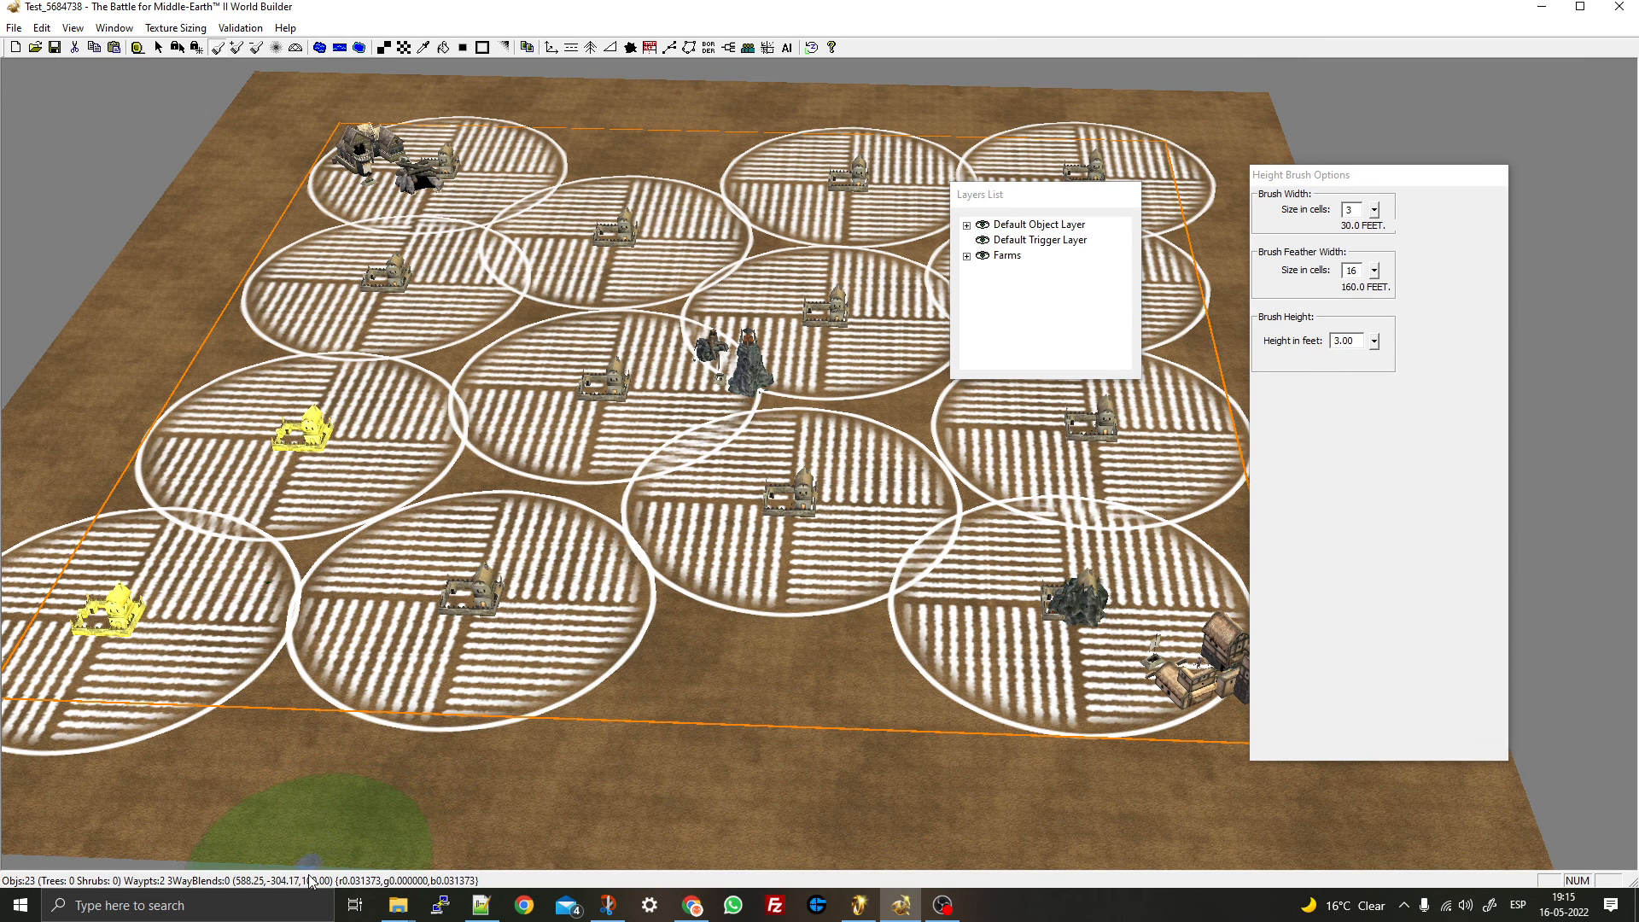
- Set the Height Brush to 150 feet with a feather width of 9
click(1335, 341)
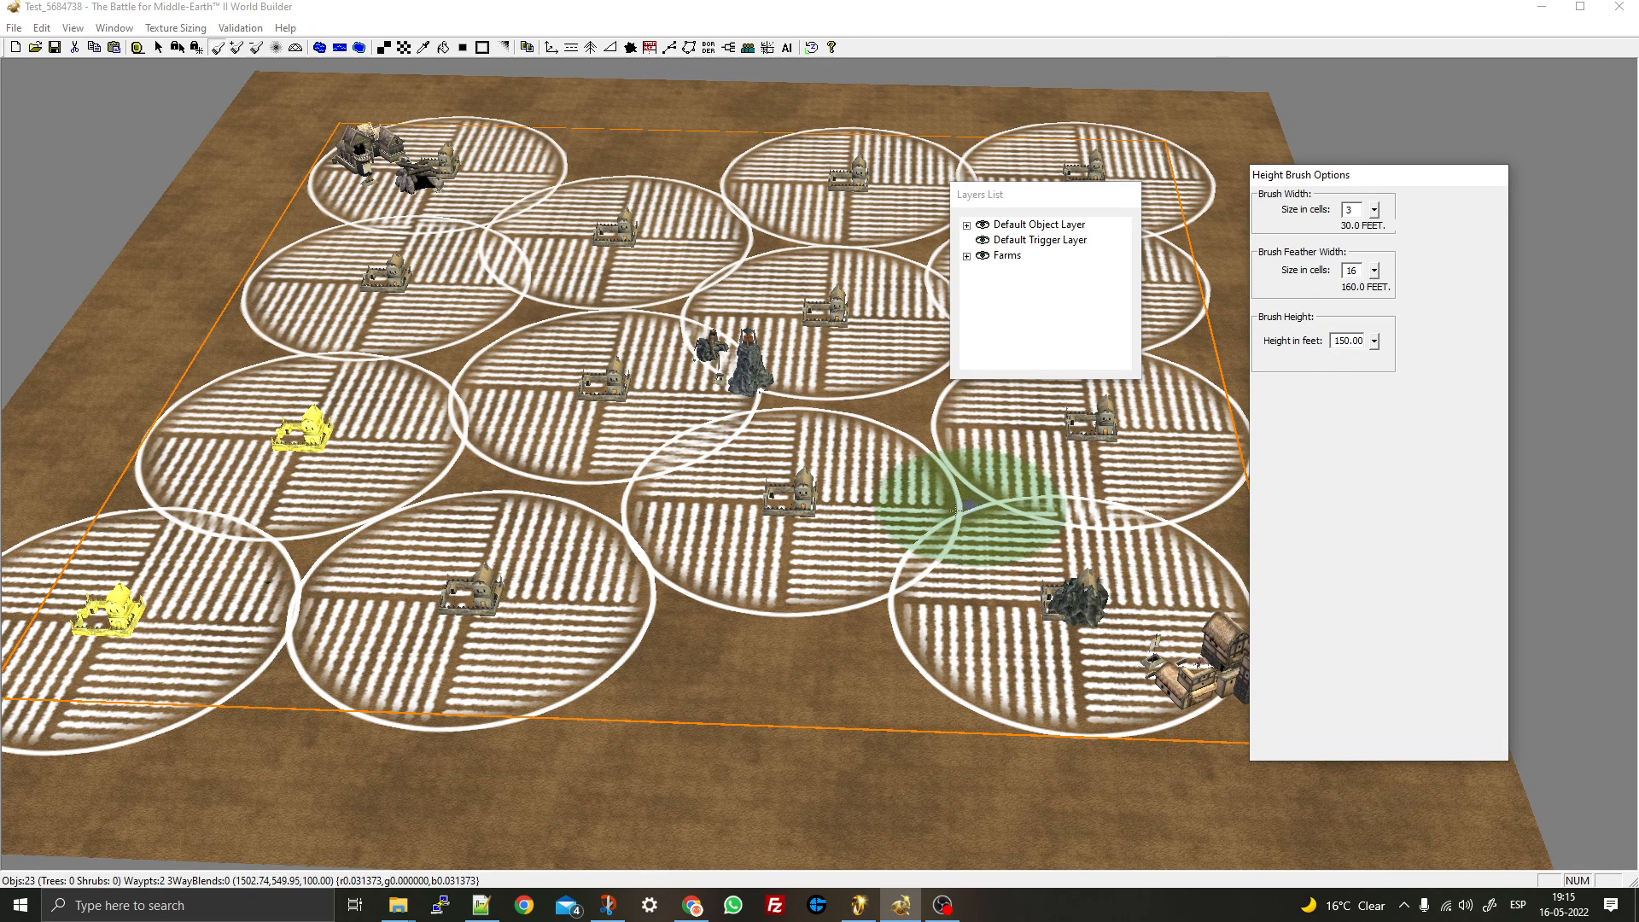
drag(1366, 271, 1376, 305)
click(1375, 211)
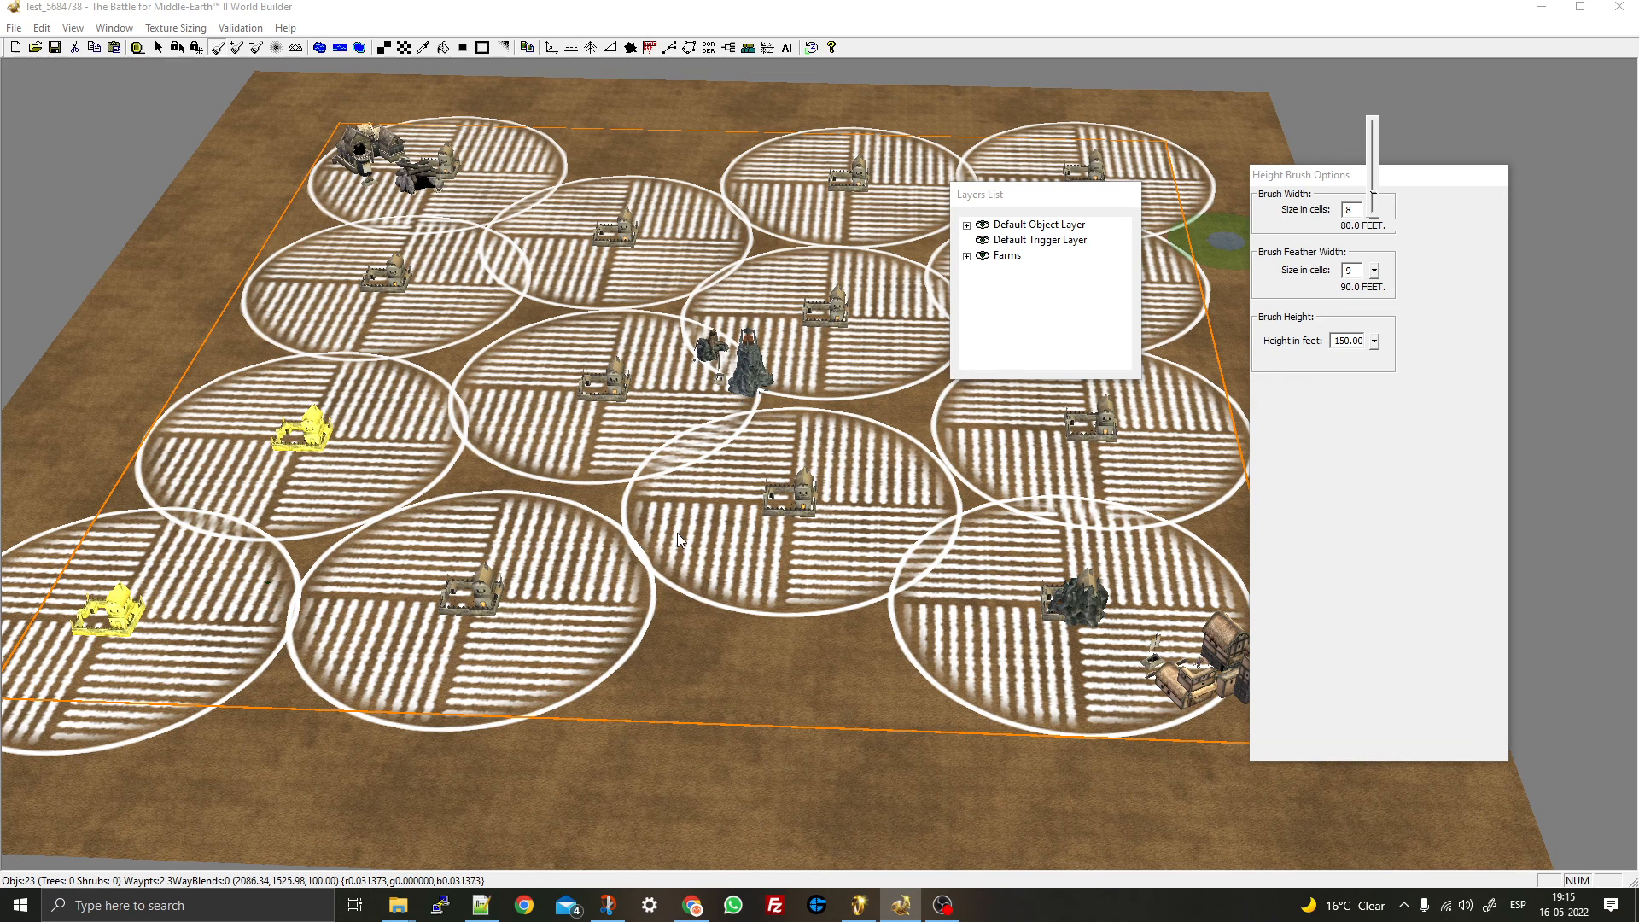
scroll(677, 533, down, 3)
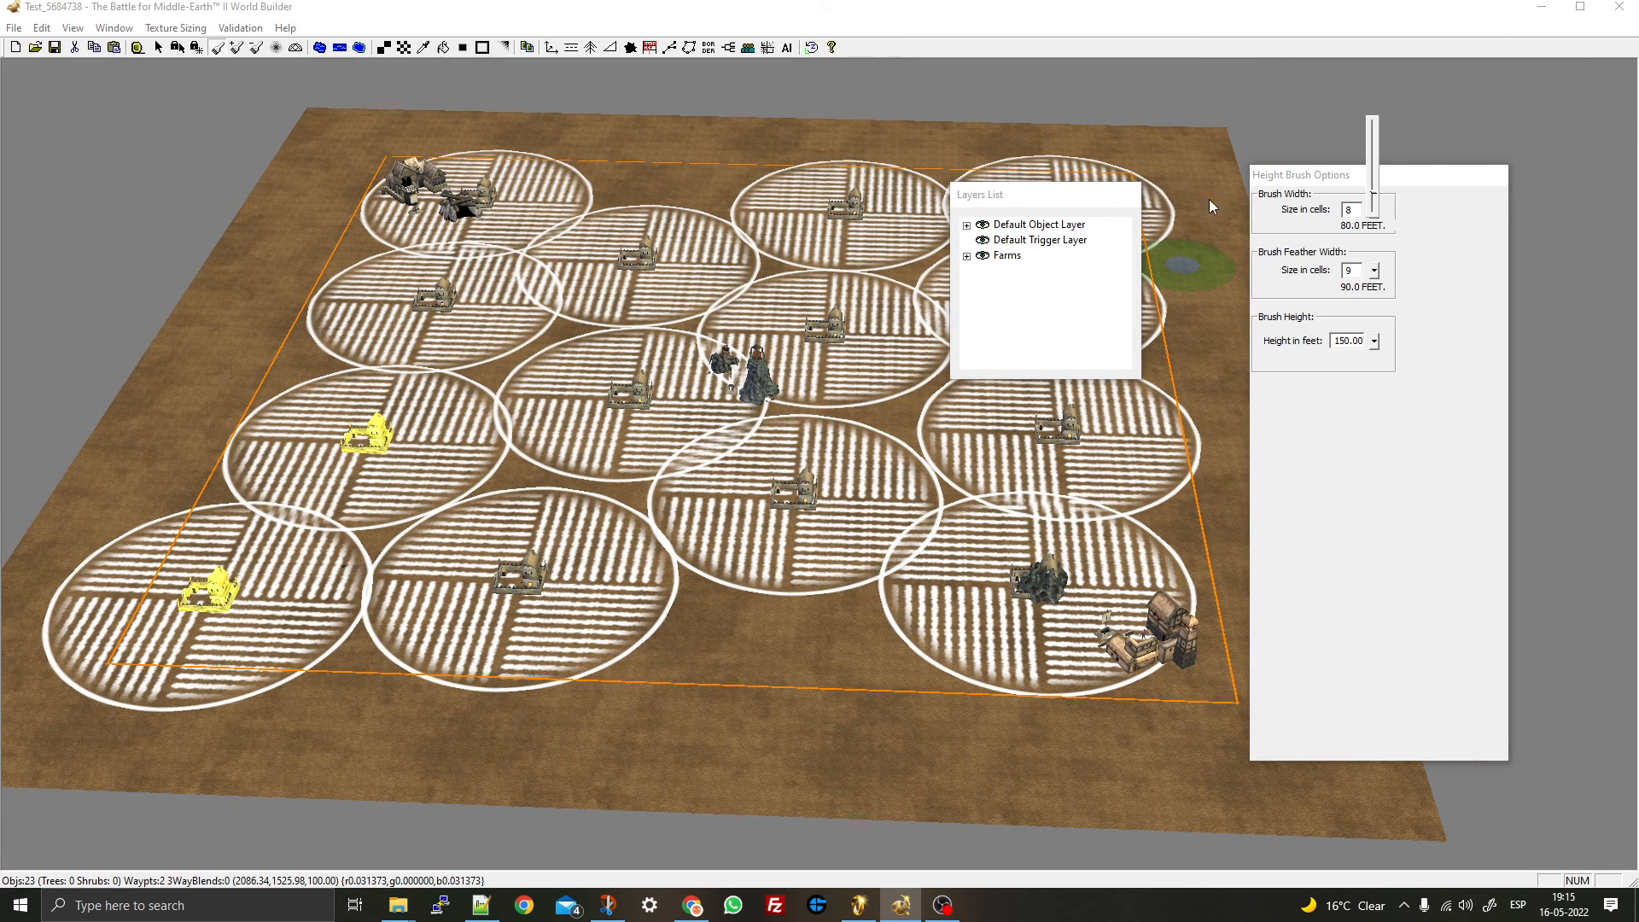
- Raise a 150-foot hill on the lower part of the map
click(1209, 199)
click(754, 645)
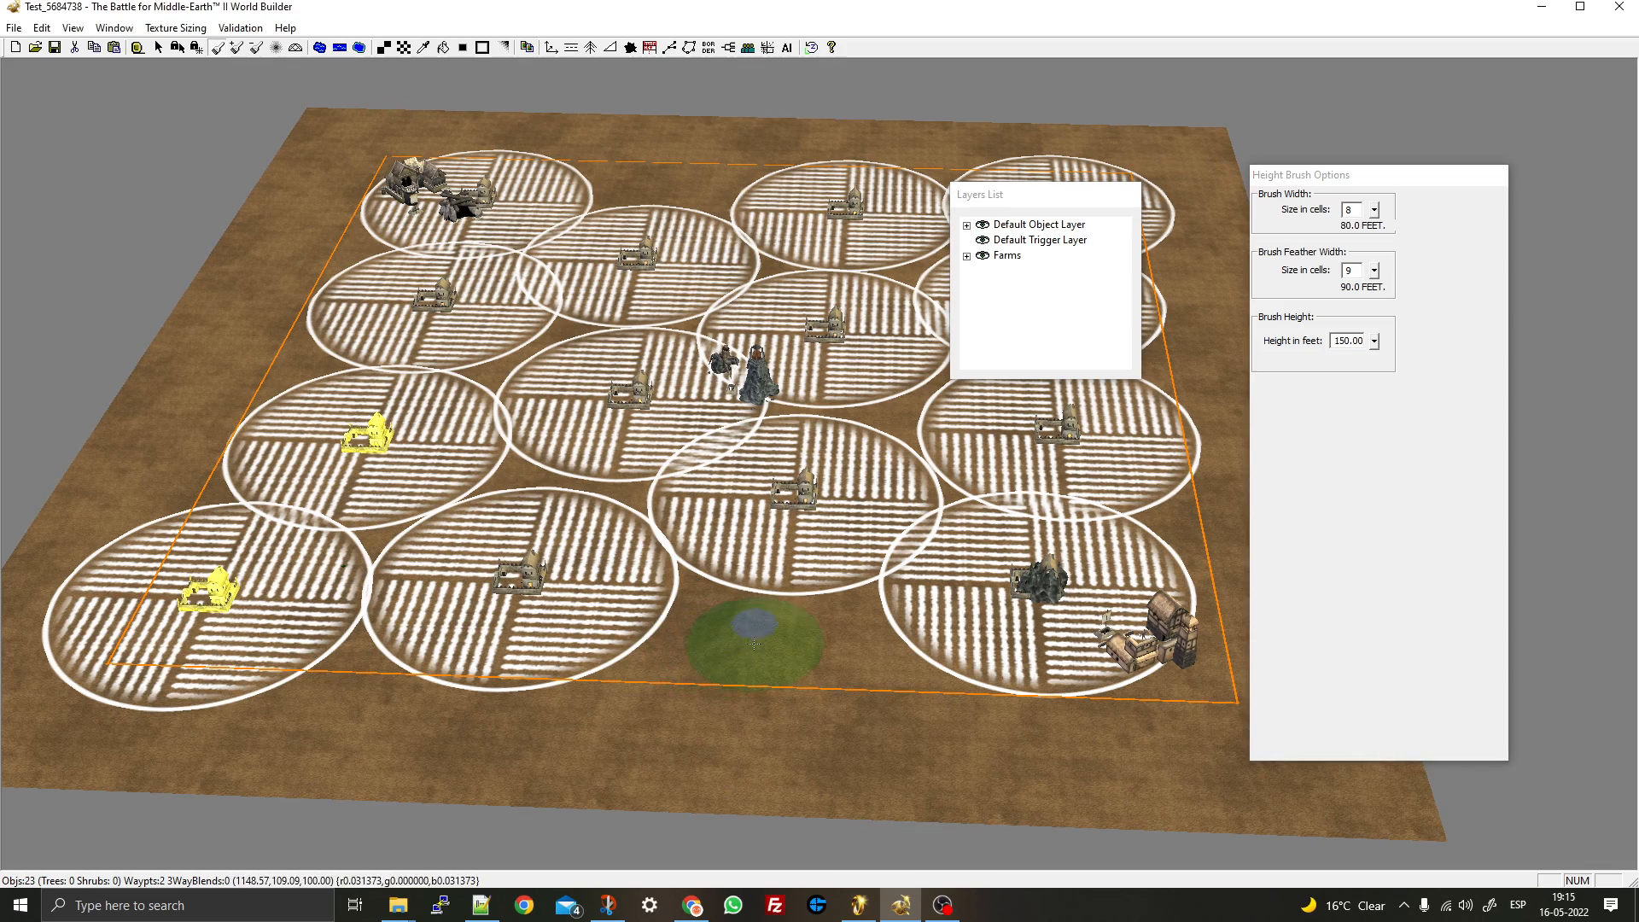
mouse_move(512, 549)
middle_down()
mouse_move(695, 359)
mouse_move(629, 524)
middle_up()
scroll(615, 636, up, 3)
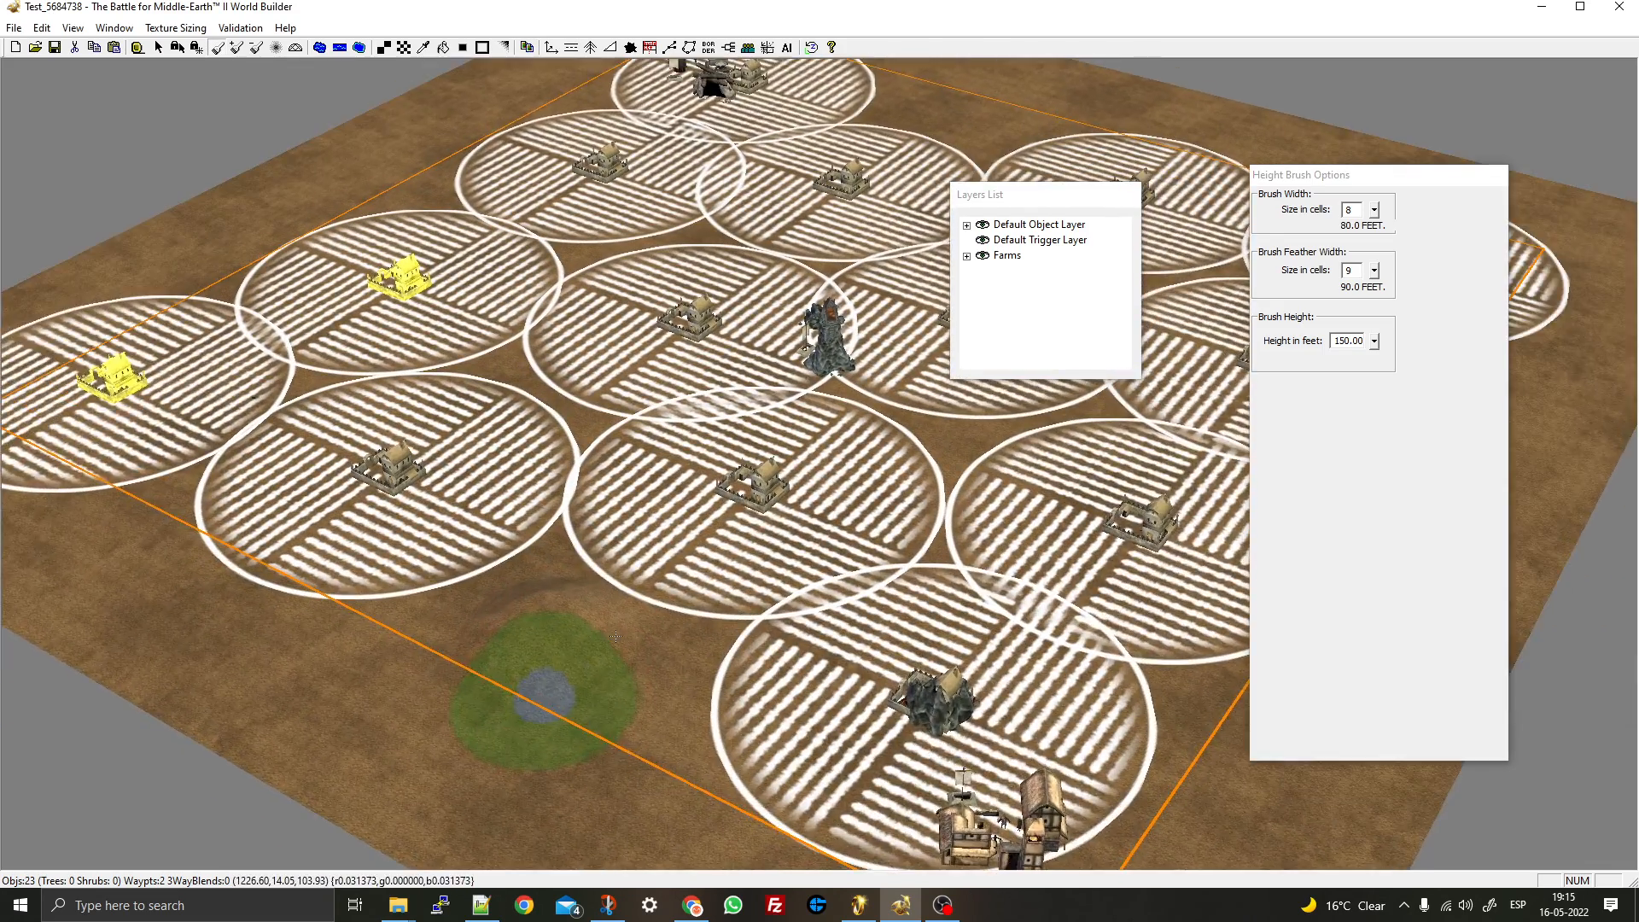
scroll(616, 636, up, 3)
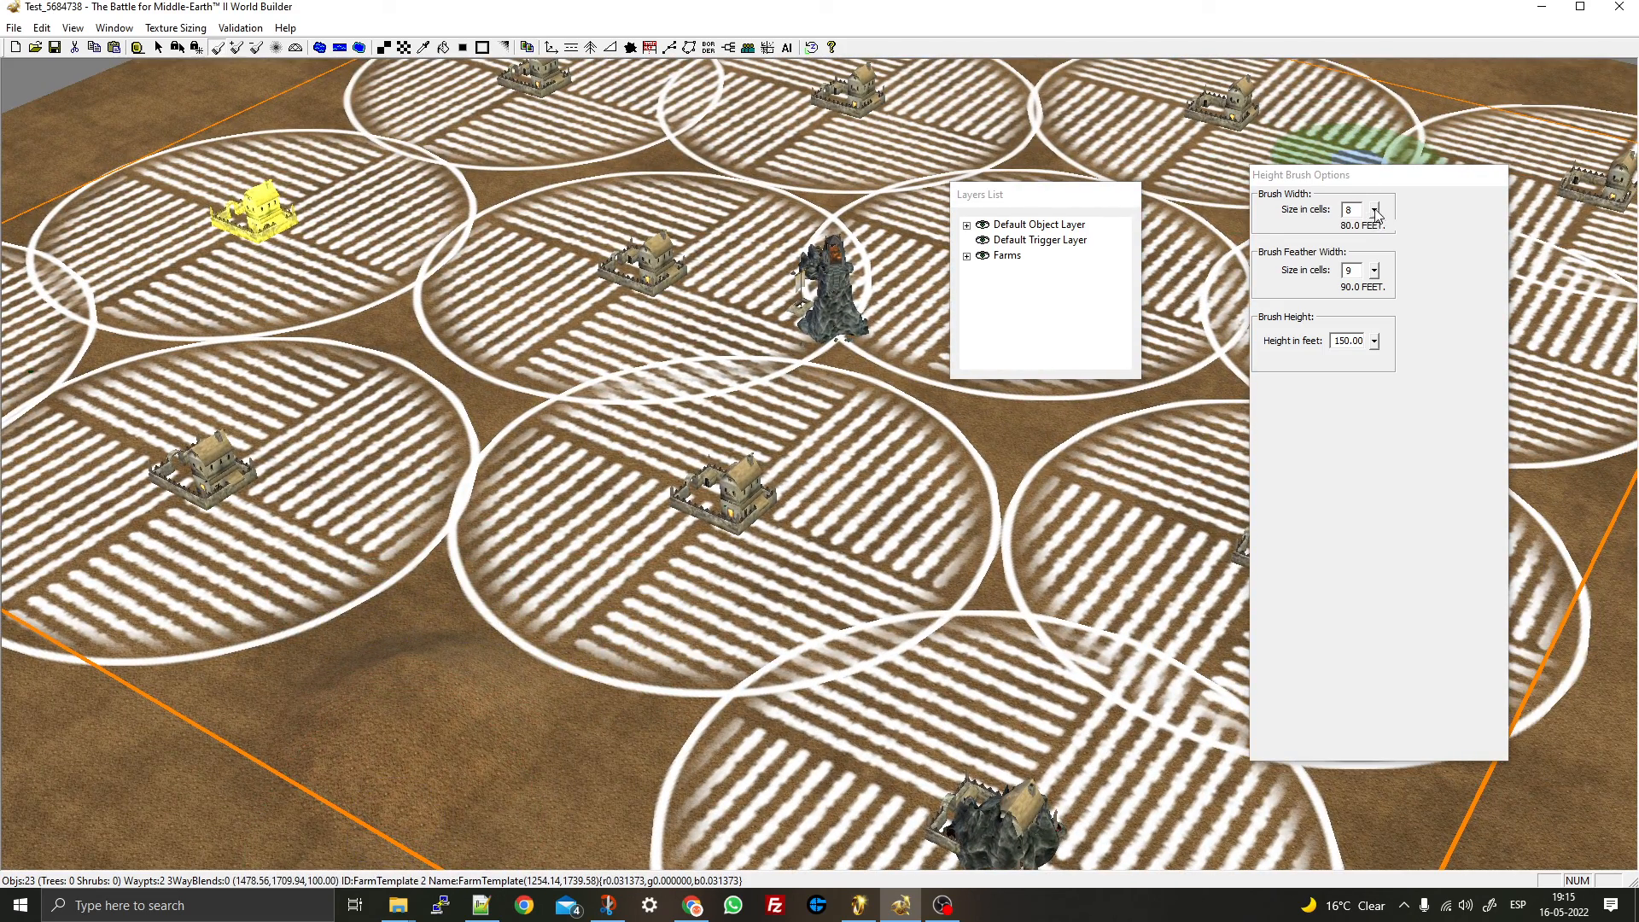
- Widen the height brush to 17 cells and switch to the Raise/Lower terrain brush
drag(1375, 212, 1384, 178)
right_drag(905, 365, 1151, 306)
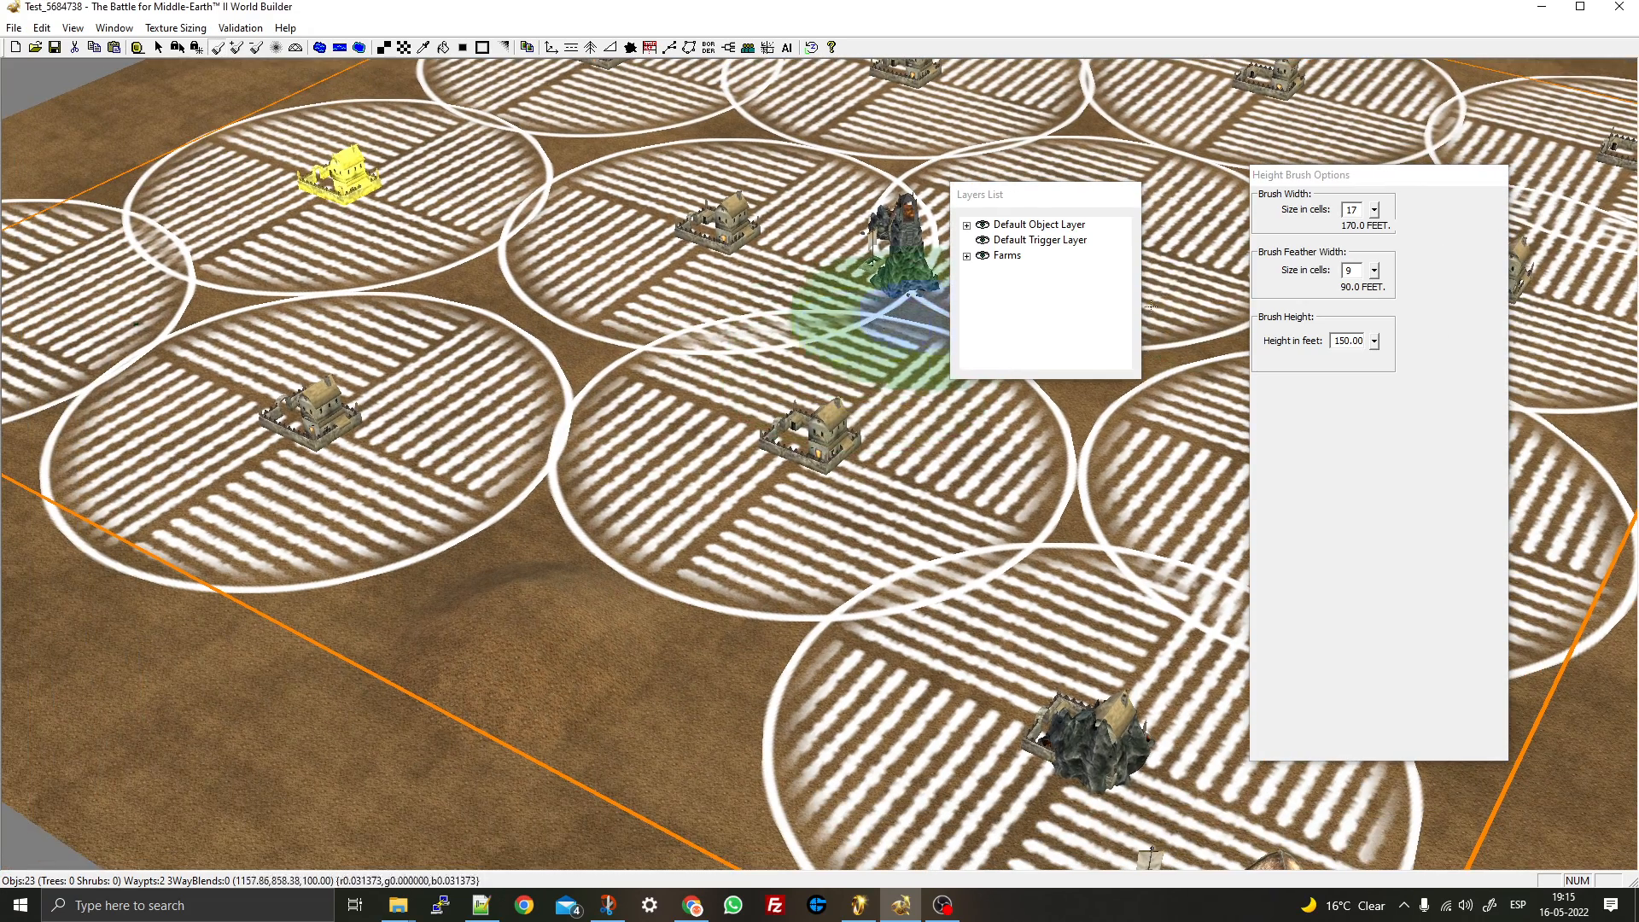
right_drag(898, 250, 700, 358)
right_drag(692, 243, 613, 322)
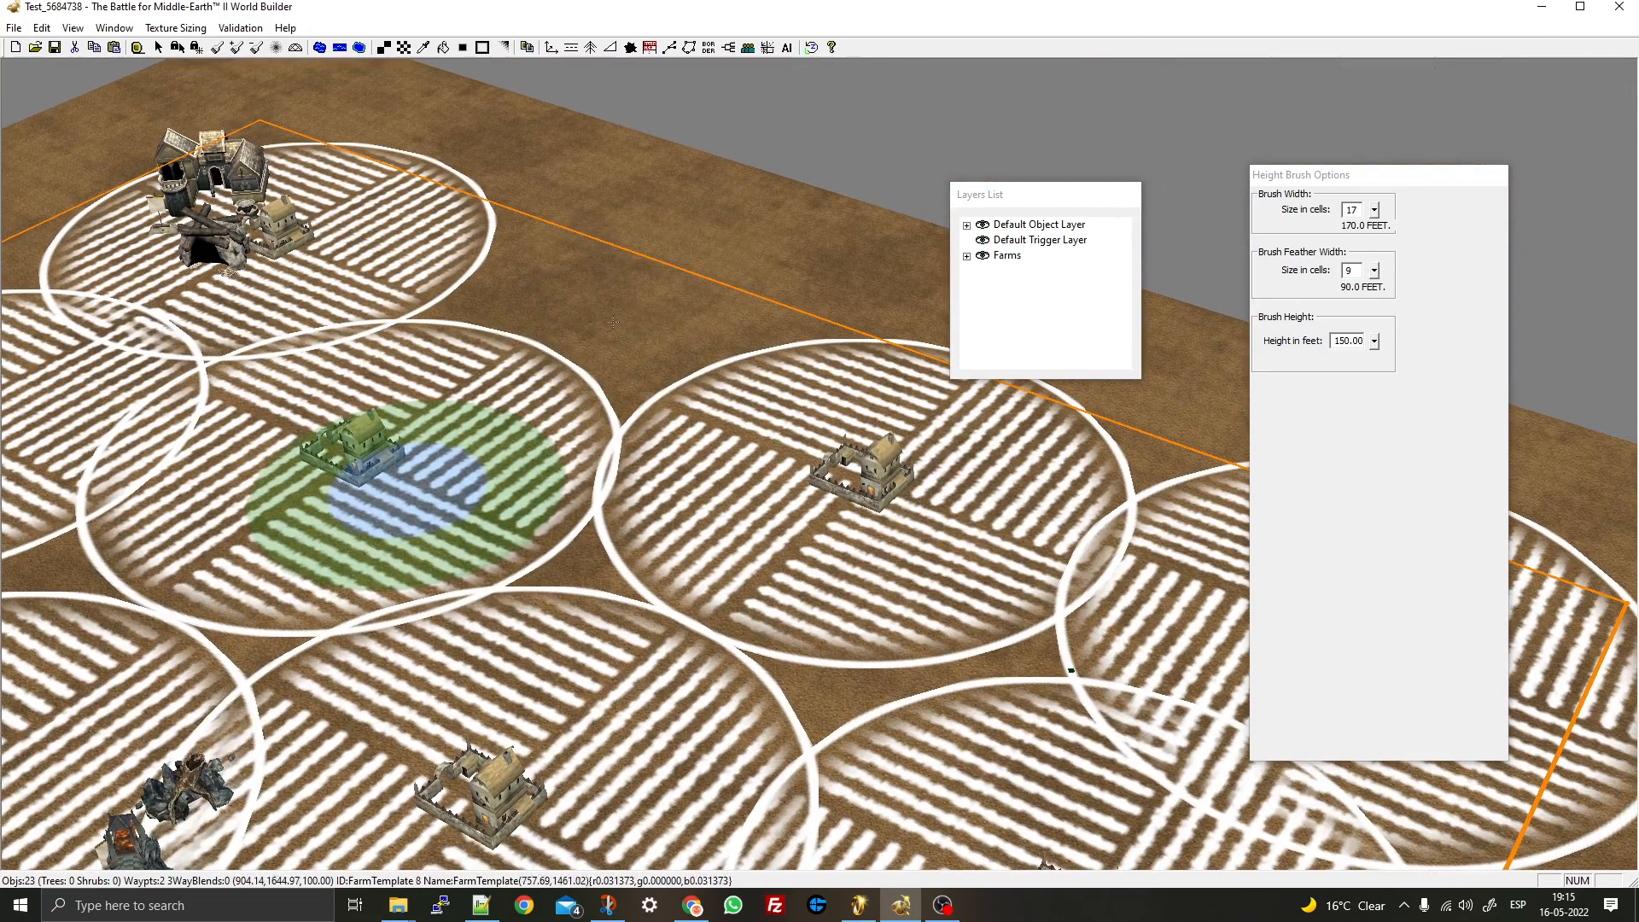
click(254, 48)
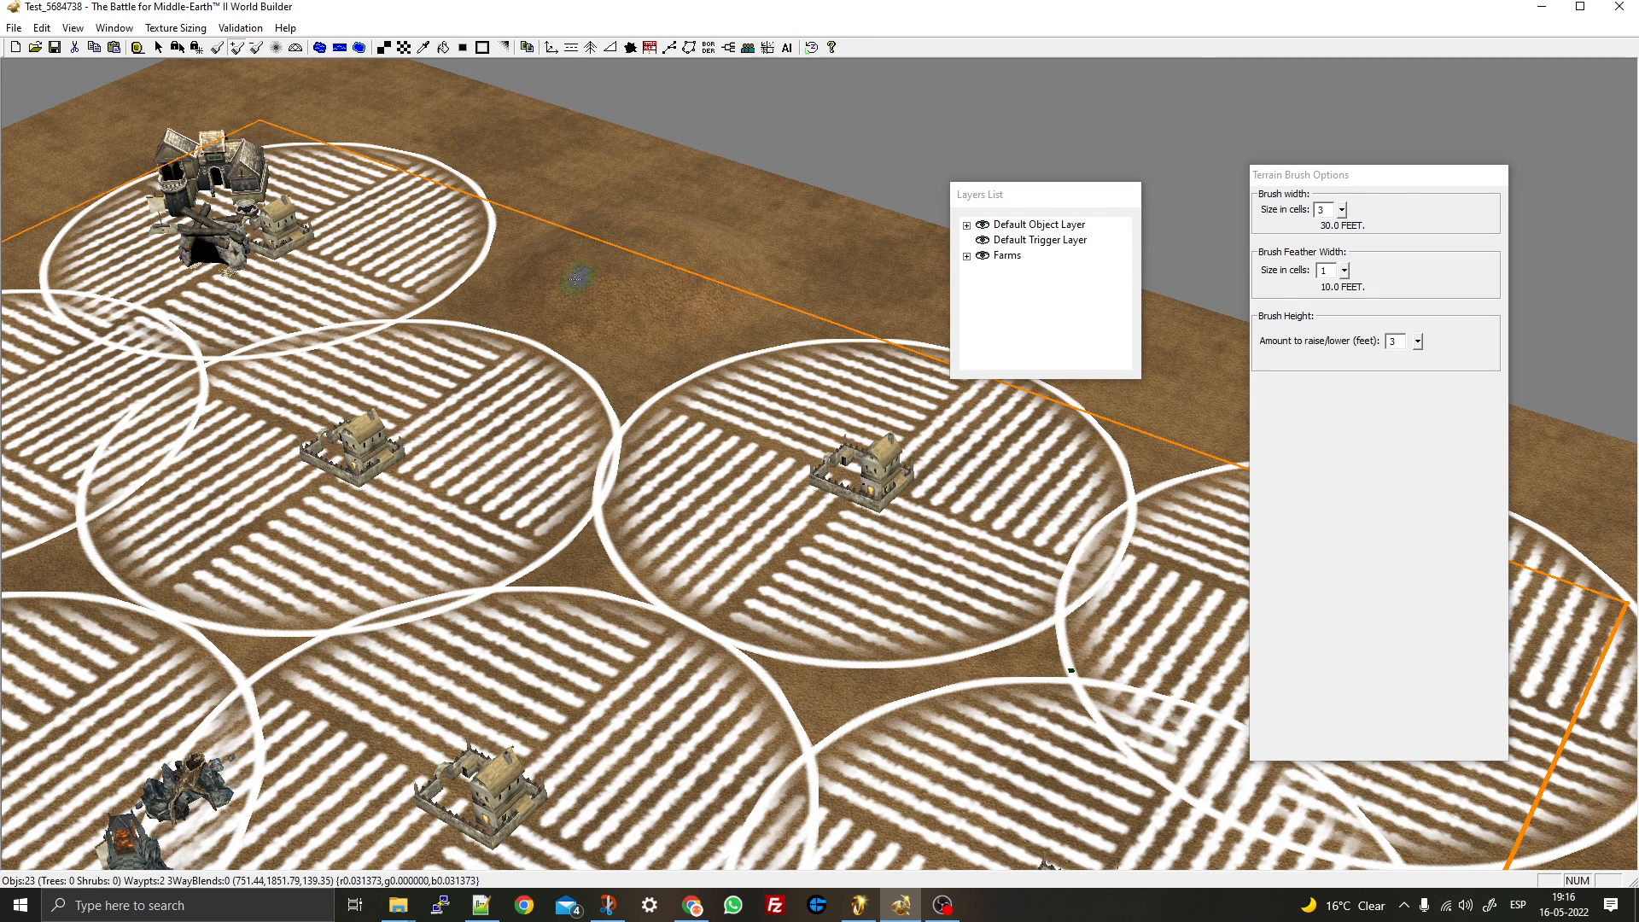
- Set the terrain brush feather to 7 and the brush width to 10000
click(1343, 272)
click(1330, 243)
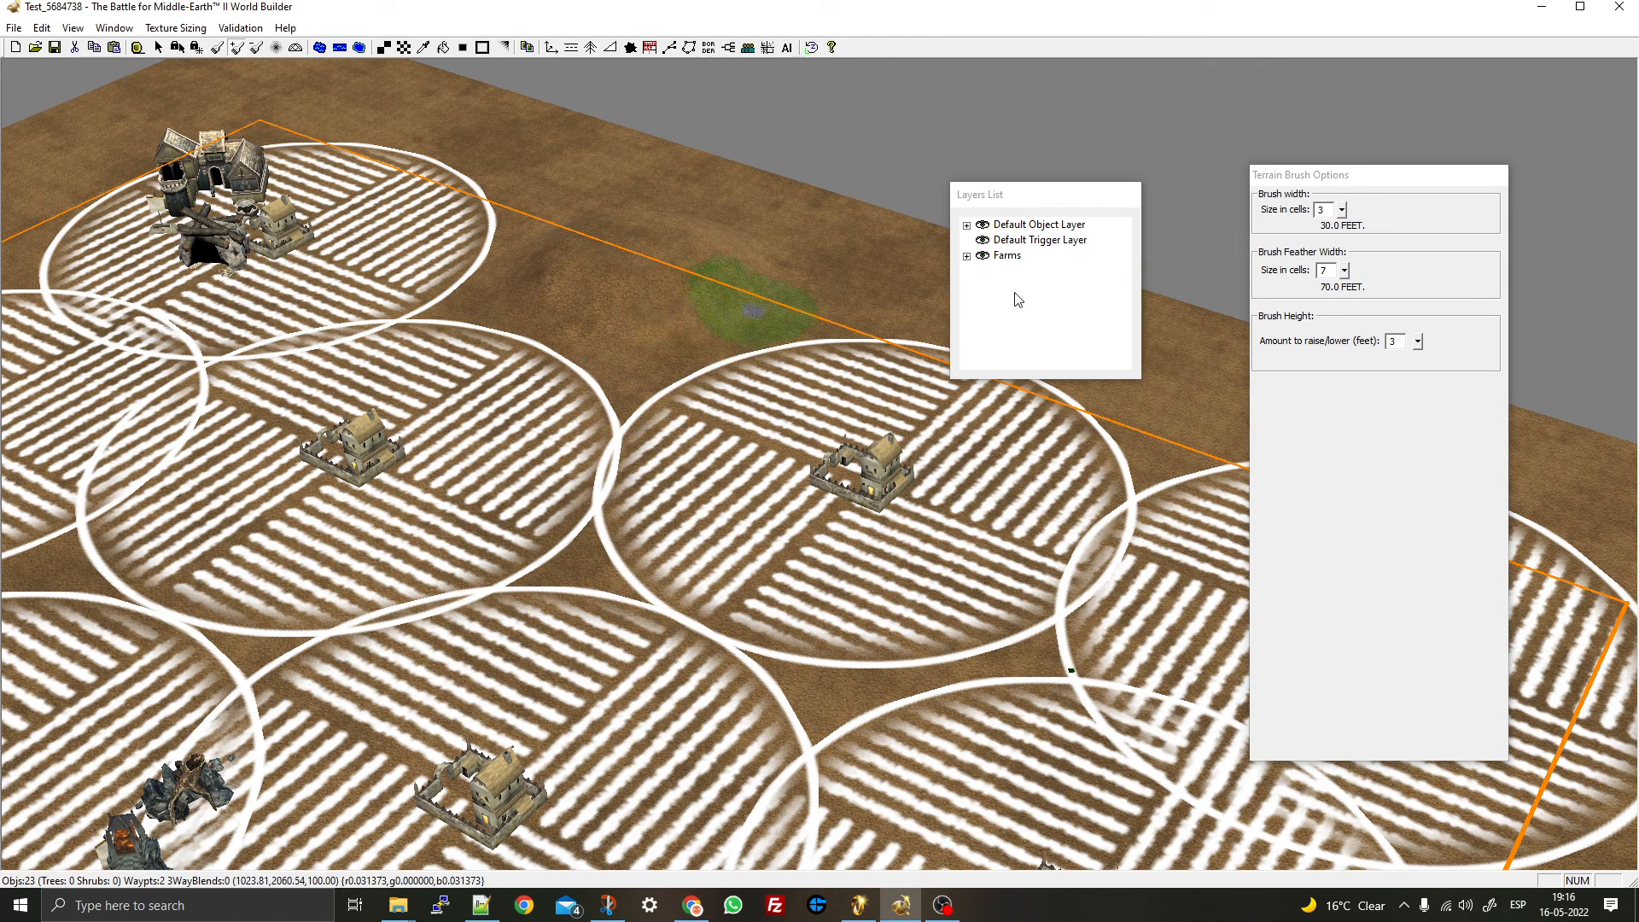
click(1343, 211)
click(1340, 190)
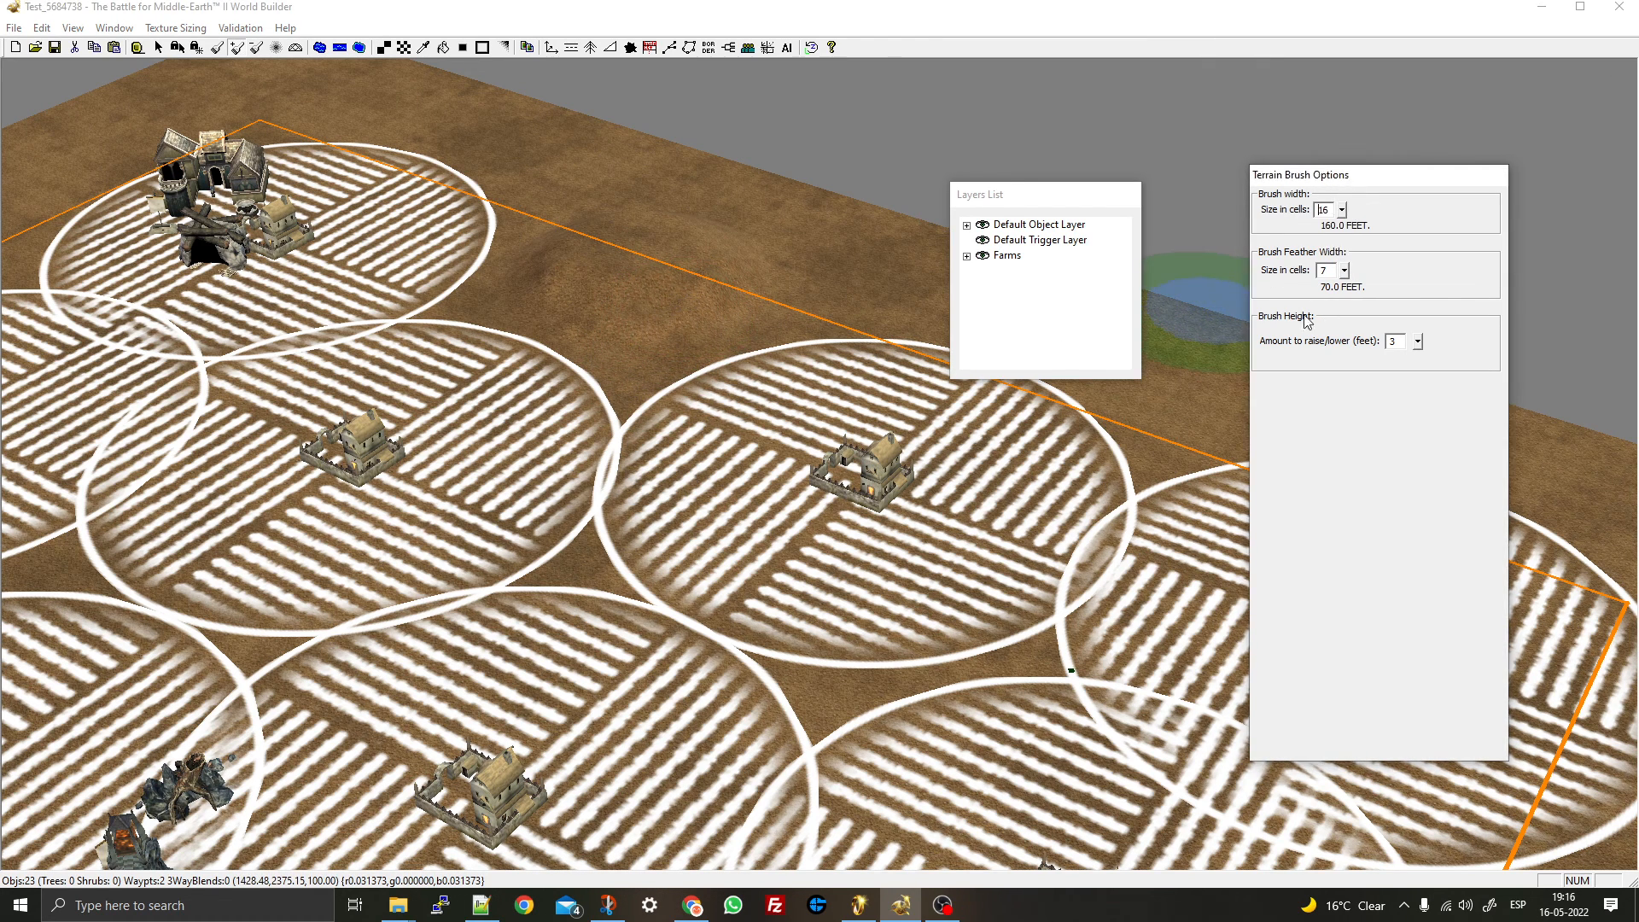
scroll(623, 719, down, 6)
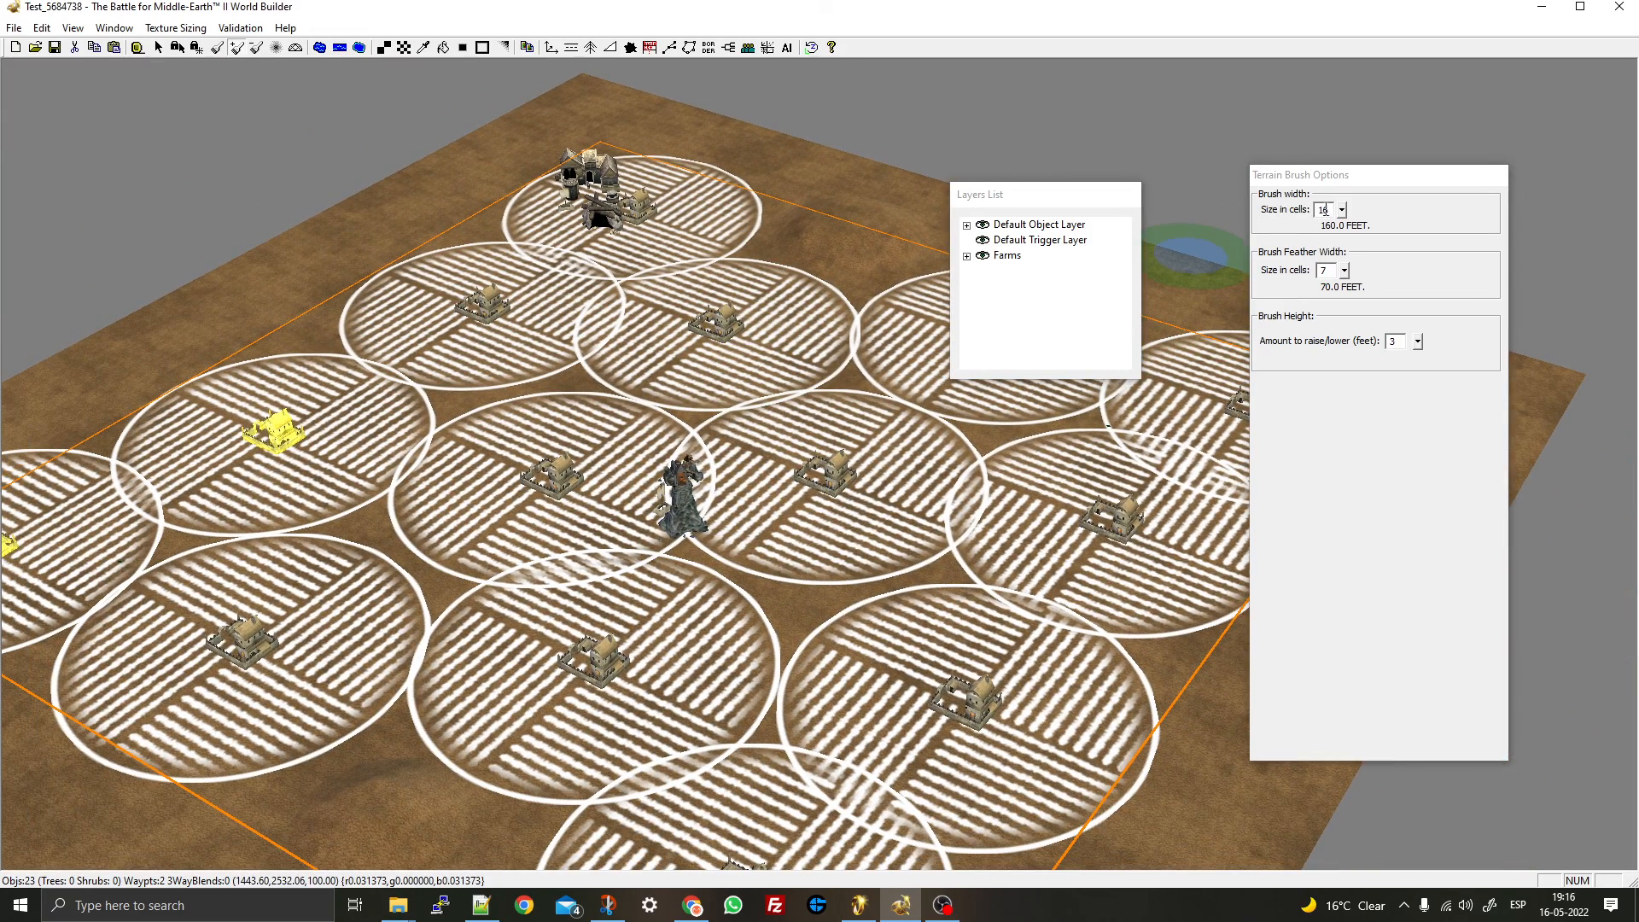
double_click(1324, 210)
text(10000)
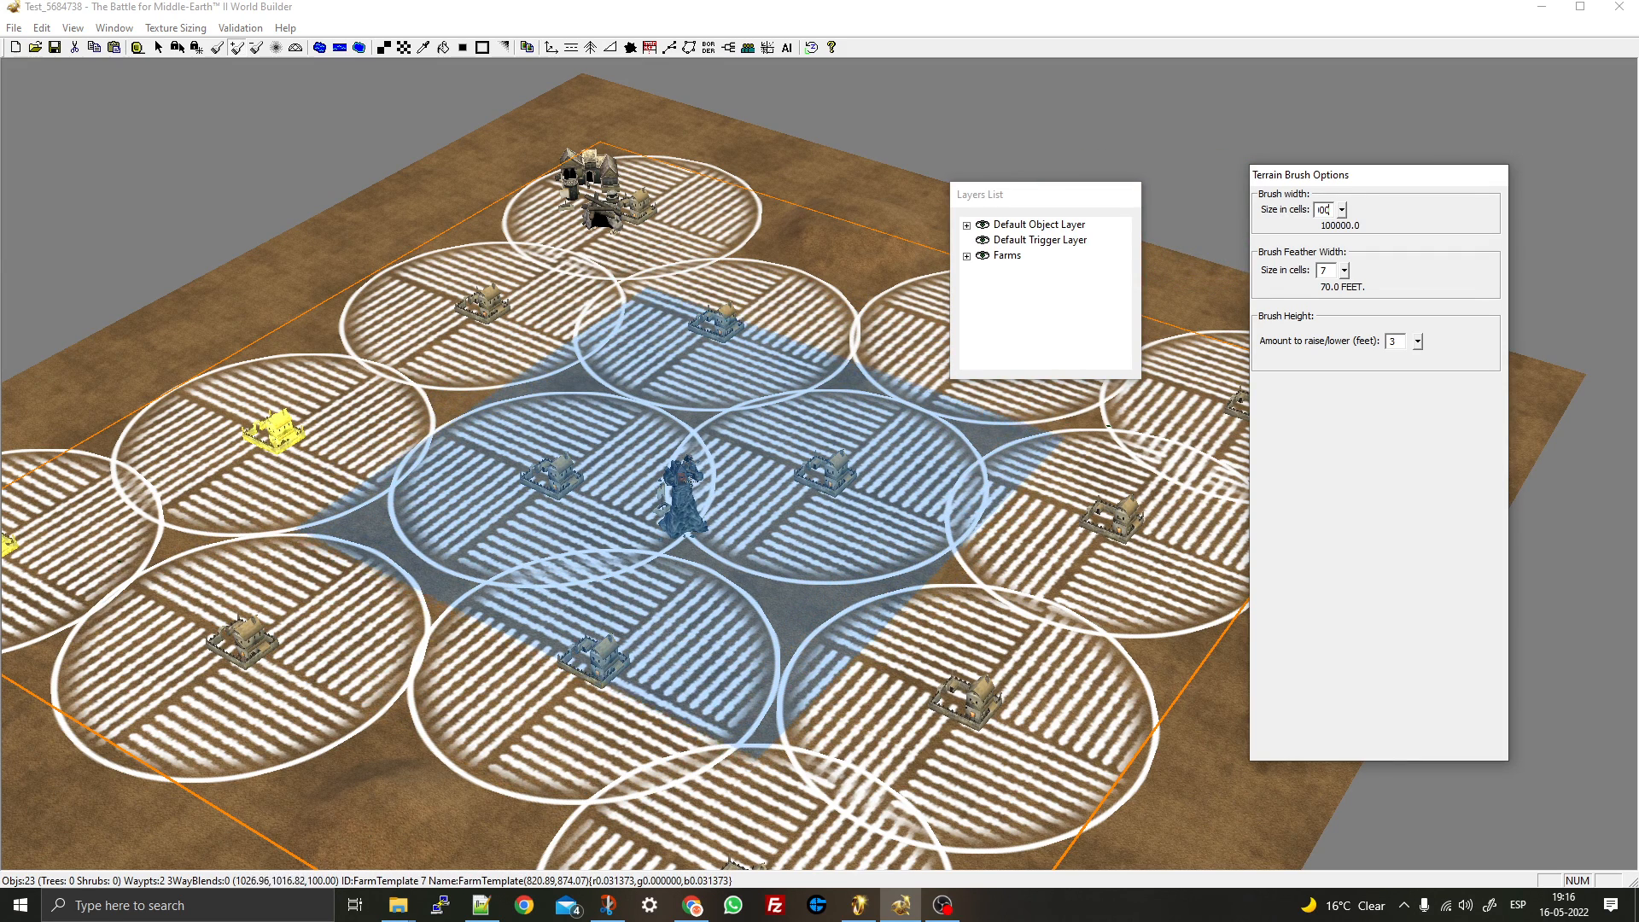
- Raise the entire map's terrain slightly with the map-wide brush
click(680, 478)
drag(681, 478, 664, 498)
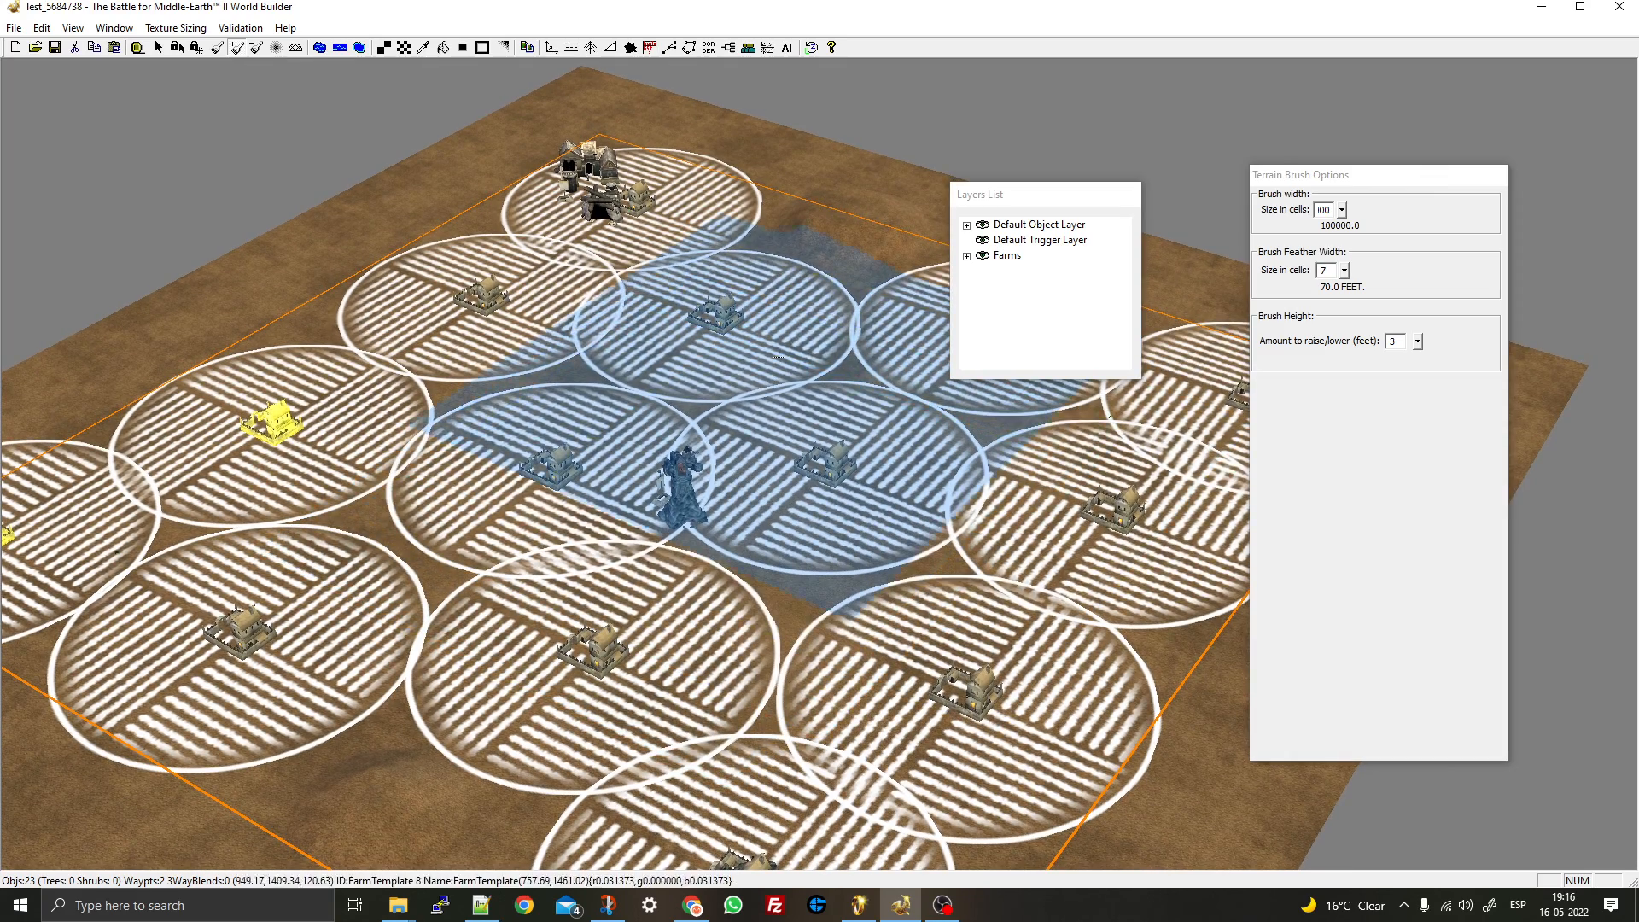
click(158, 48)
mouse_move(632, 441)
middle_down()
mouse_move(712, 442)
mouse_move(670, 622)
middle_up()
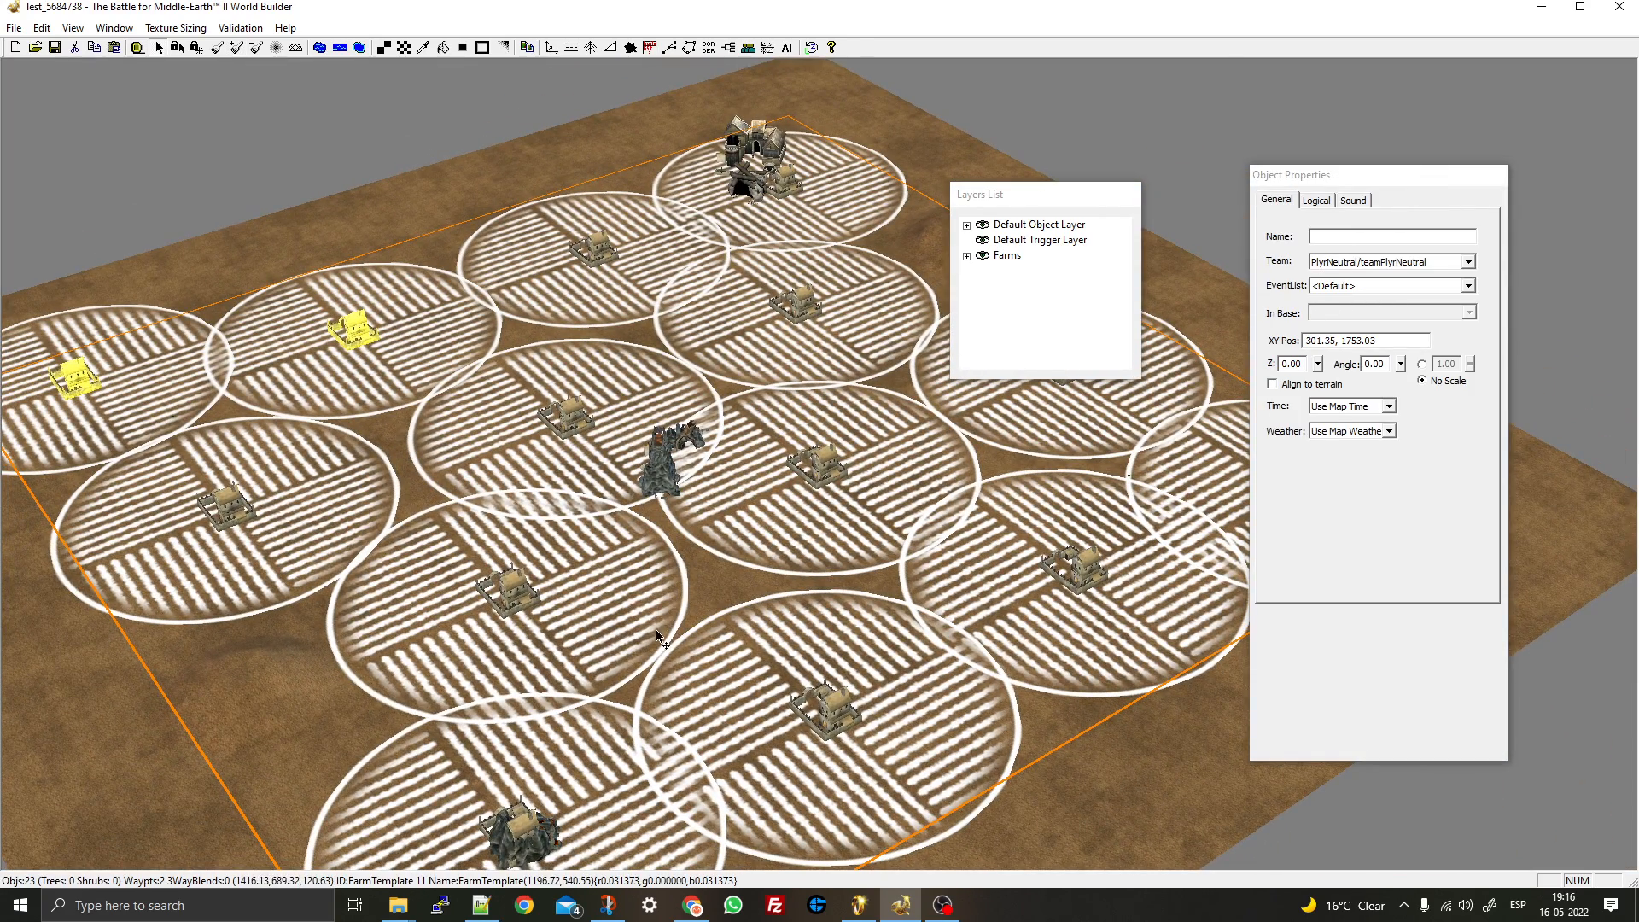
right_drag(781, 303, 704, 327)
scroll(704, 327, up, 6)
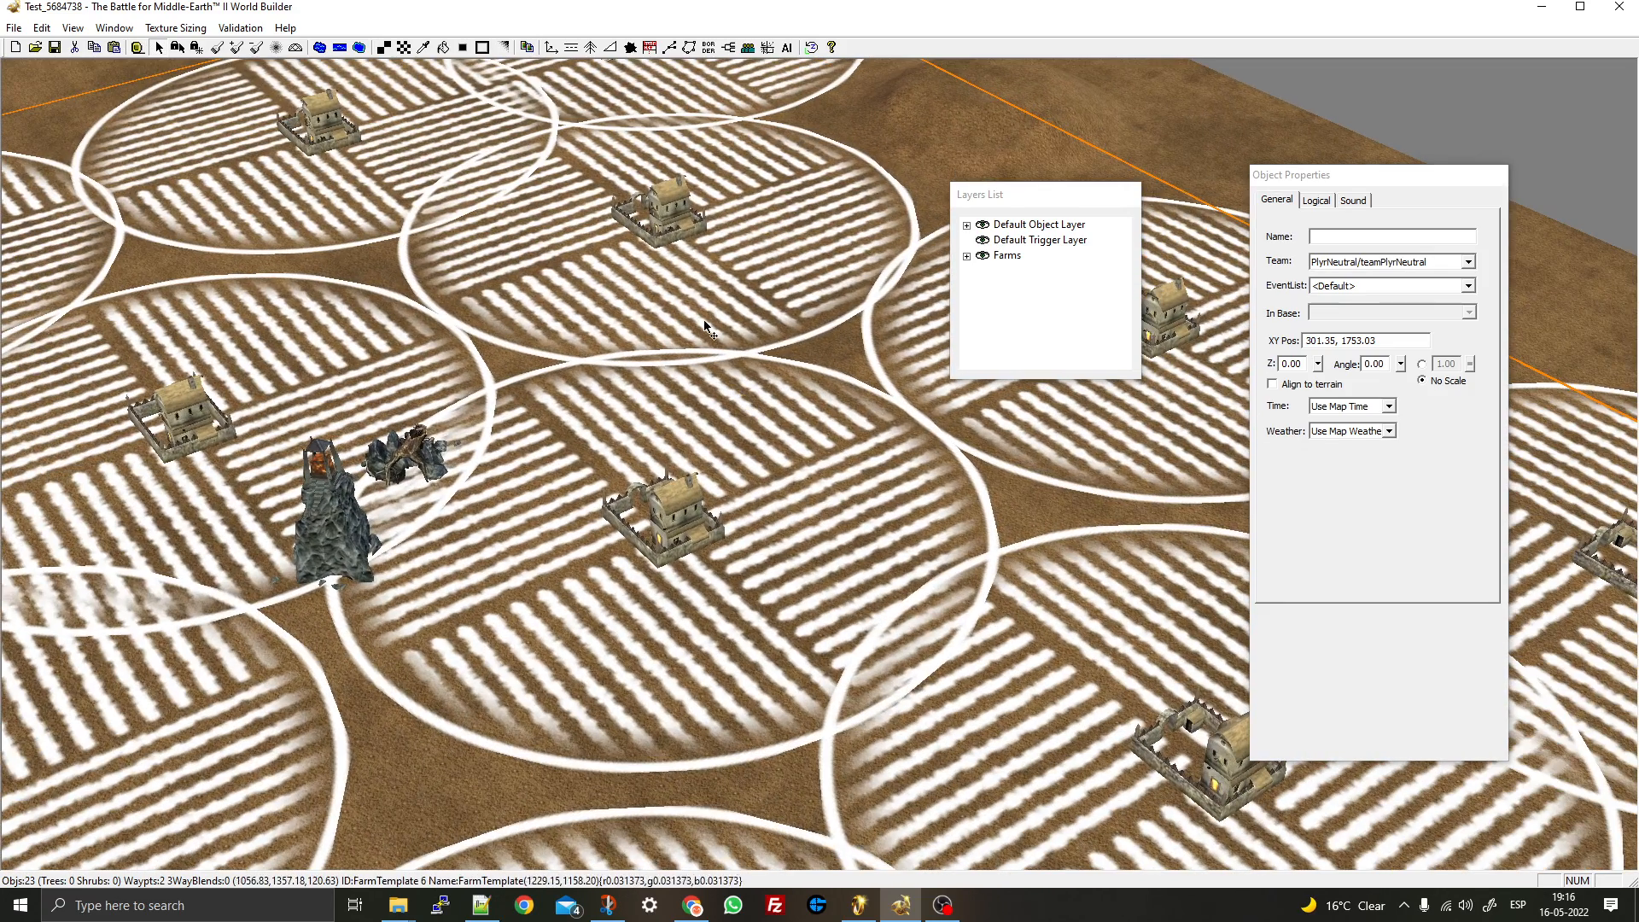
click(275, 47)
- Smooth the hill's slopes using the Feather tool at radius 2 and brush width 38
scroll(645, 322, up, 5)
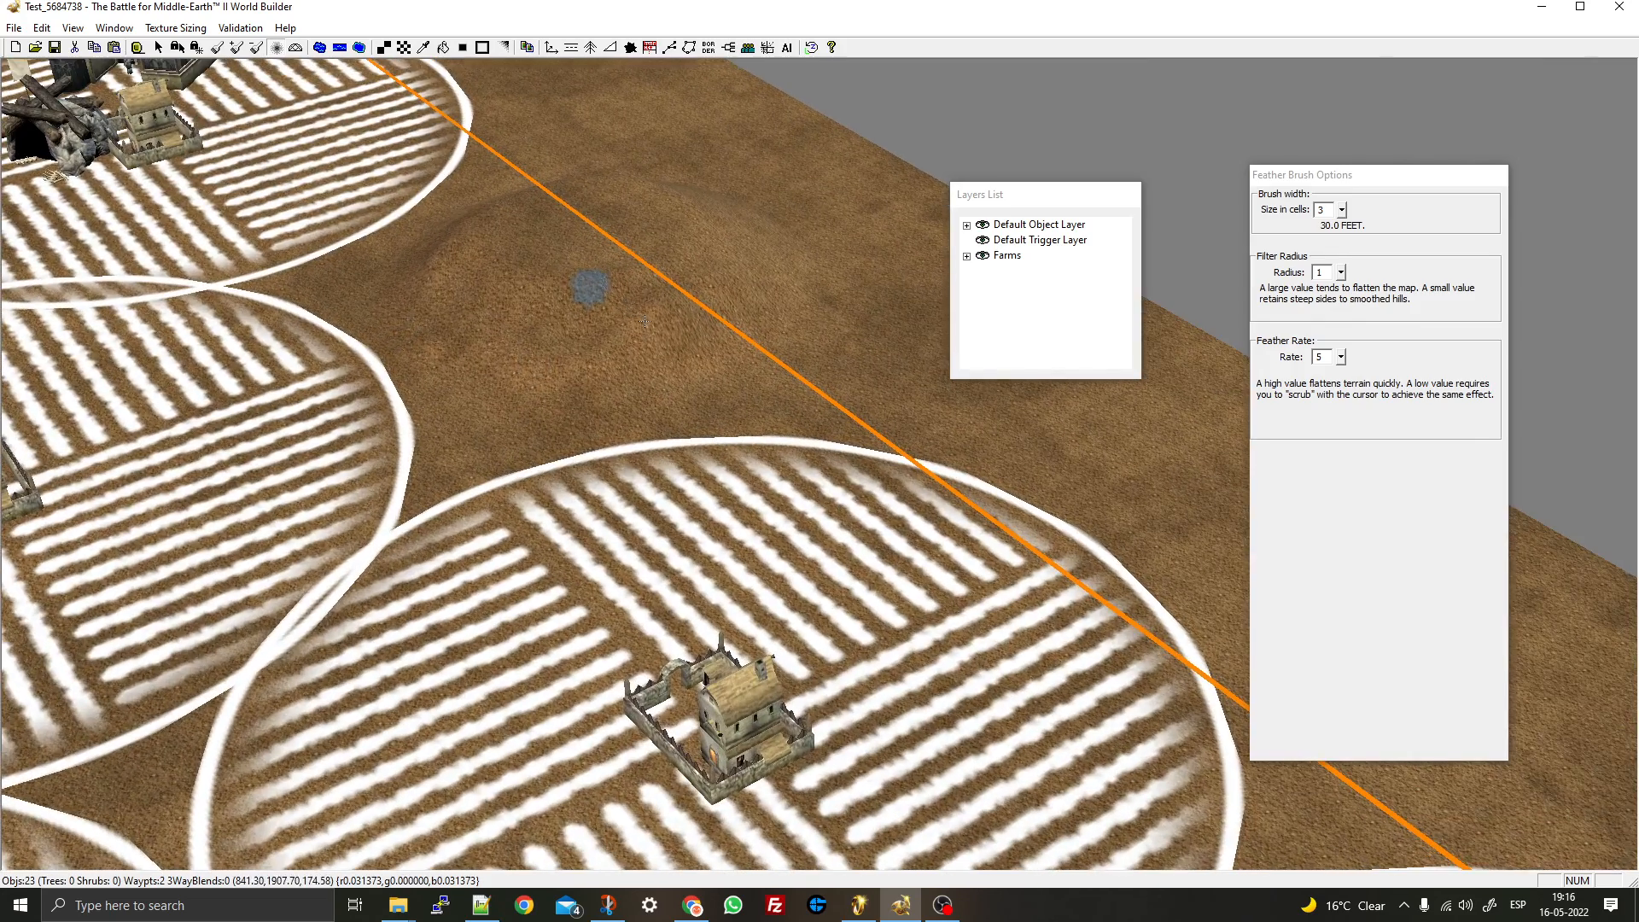
scroll(882, 370, up, 5)
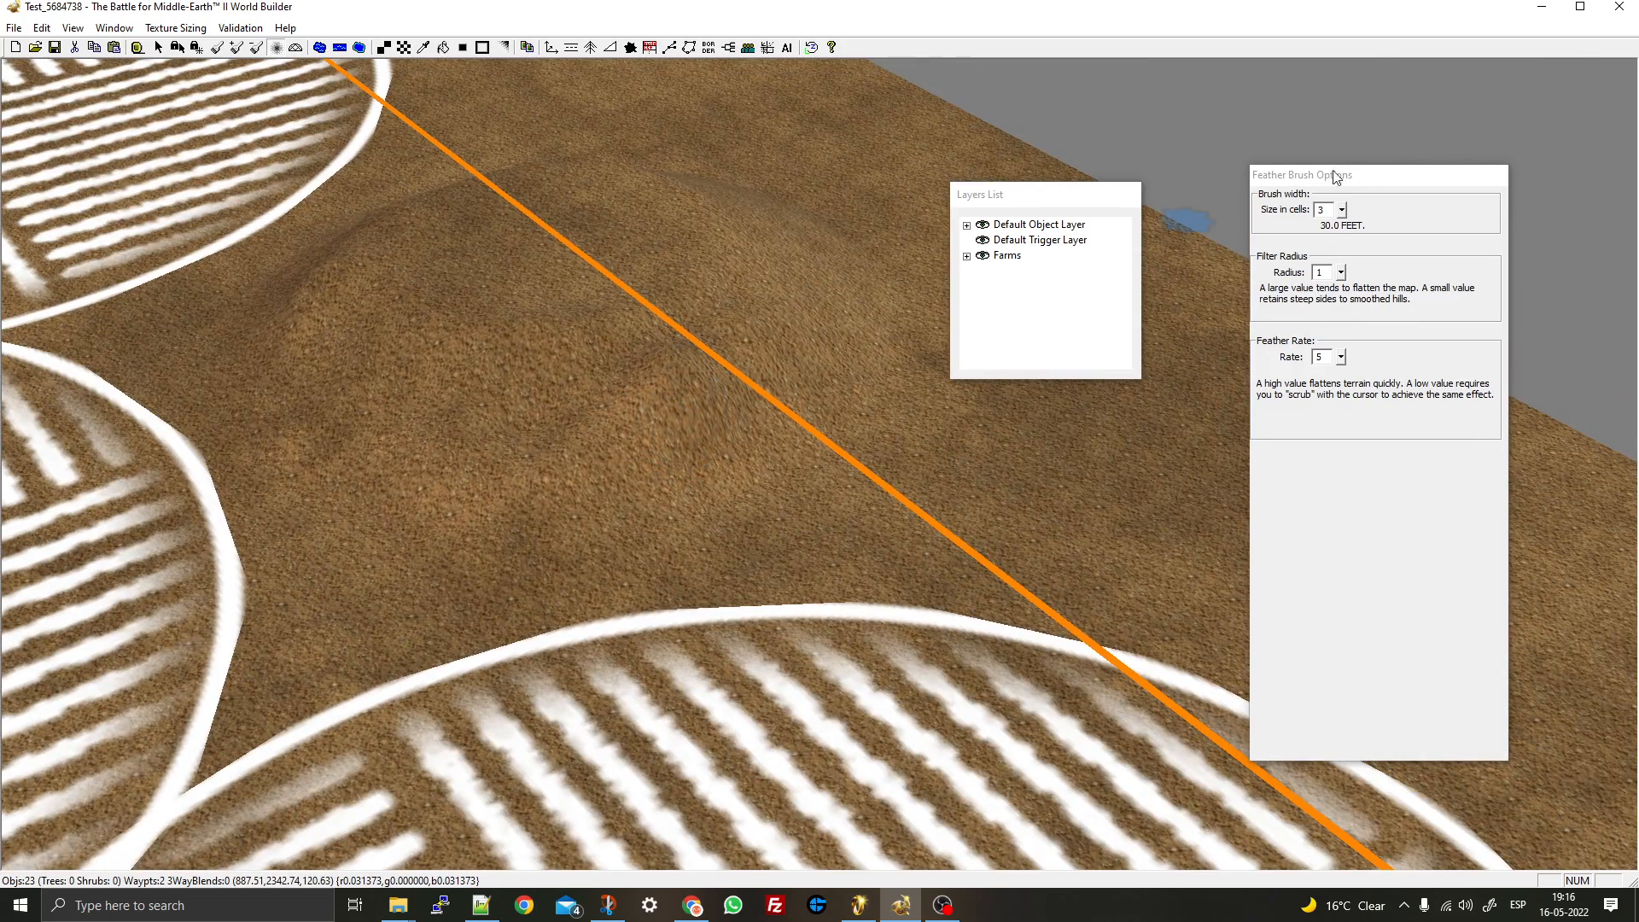
click(1341, 273)
click(1344, 254)
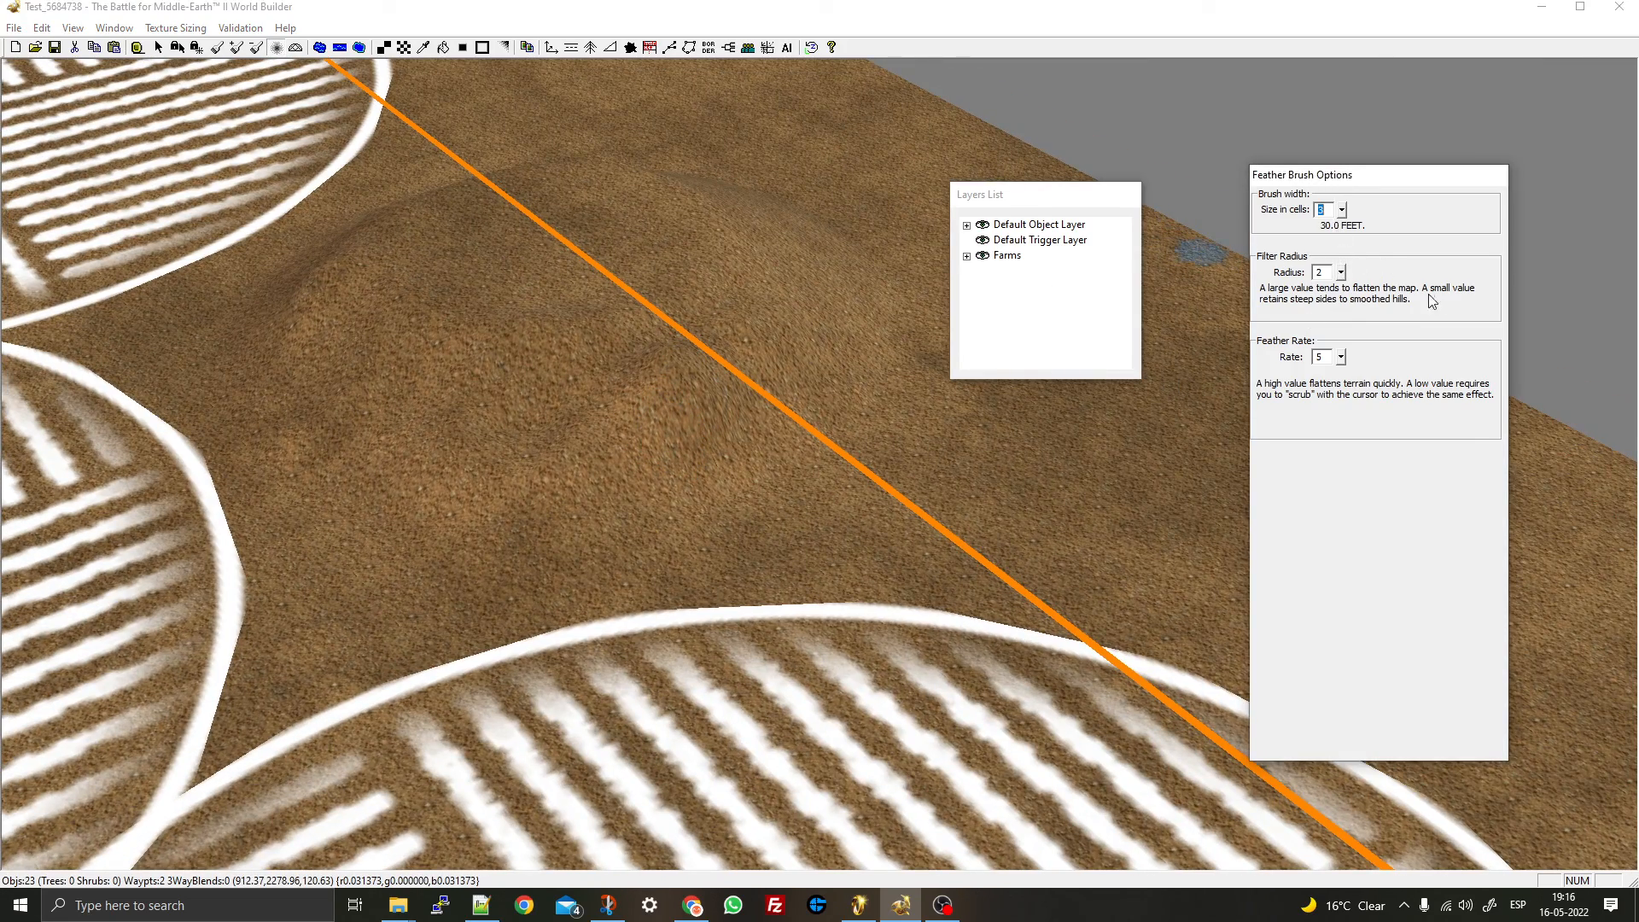
click(1342, 211)
drag(1342, 211, 1367, 89)
drag(1339, 214, 1340, 235)
drag(720, 452, 702, 461)
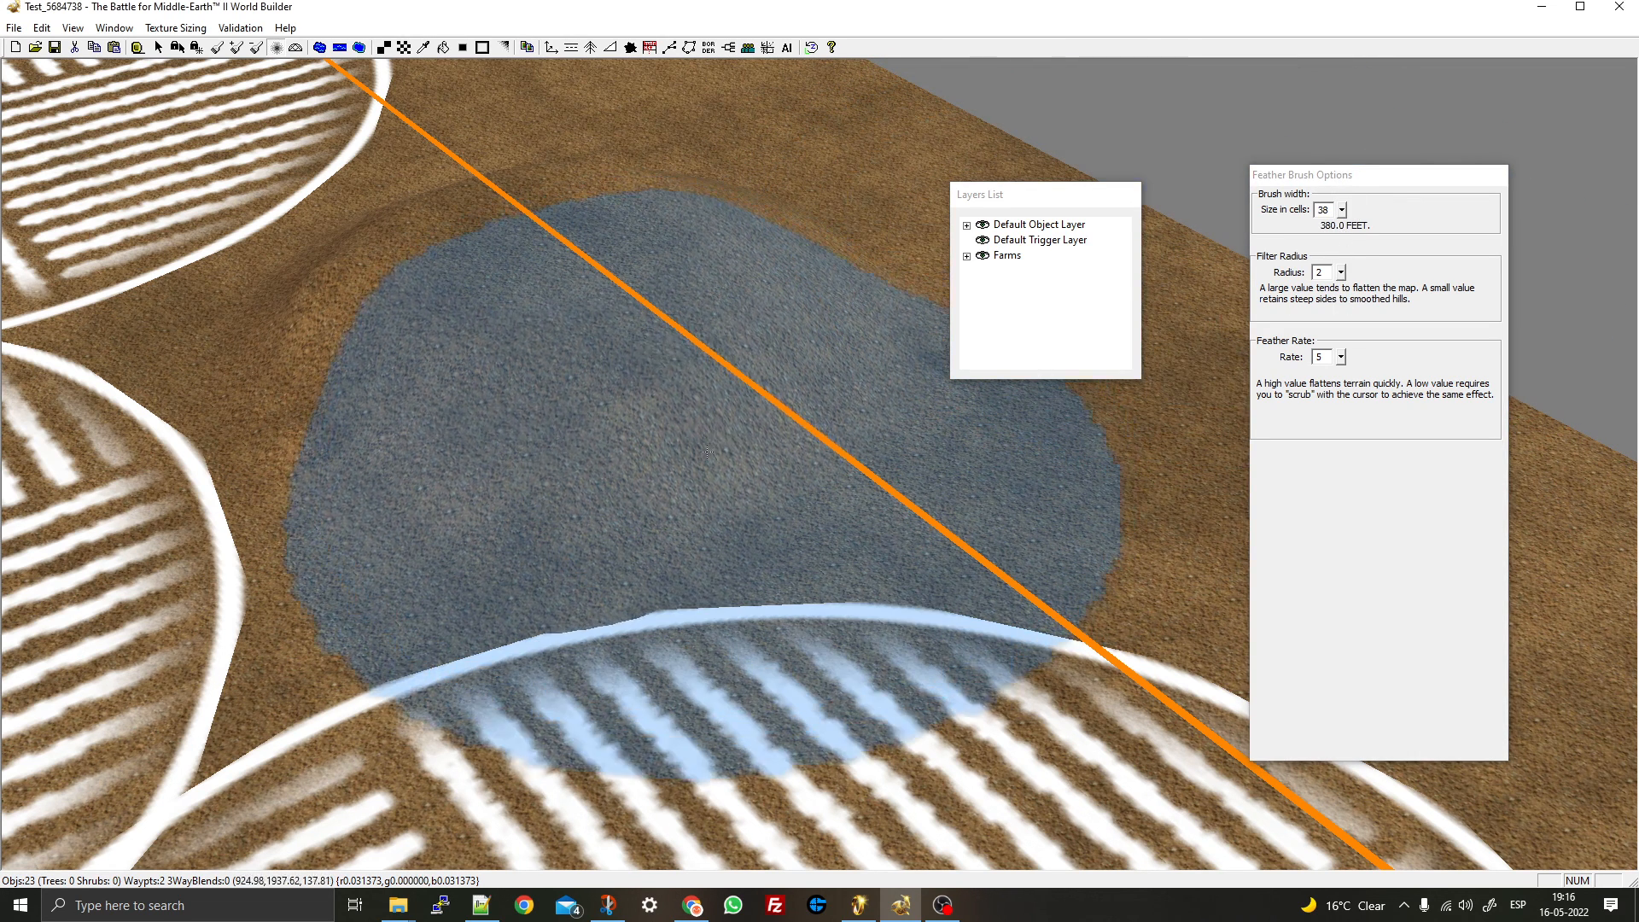
click(951, 294)
click(159, 48)
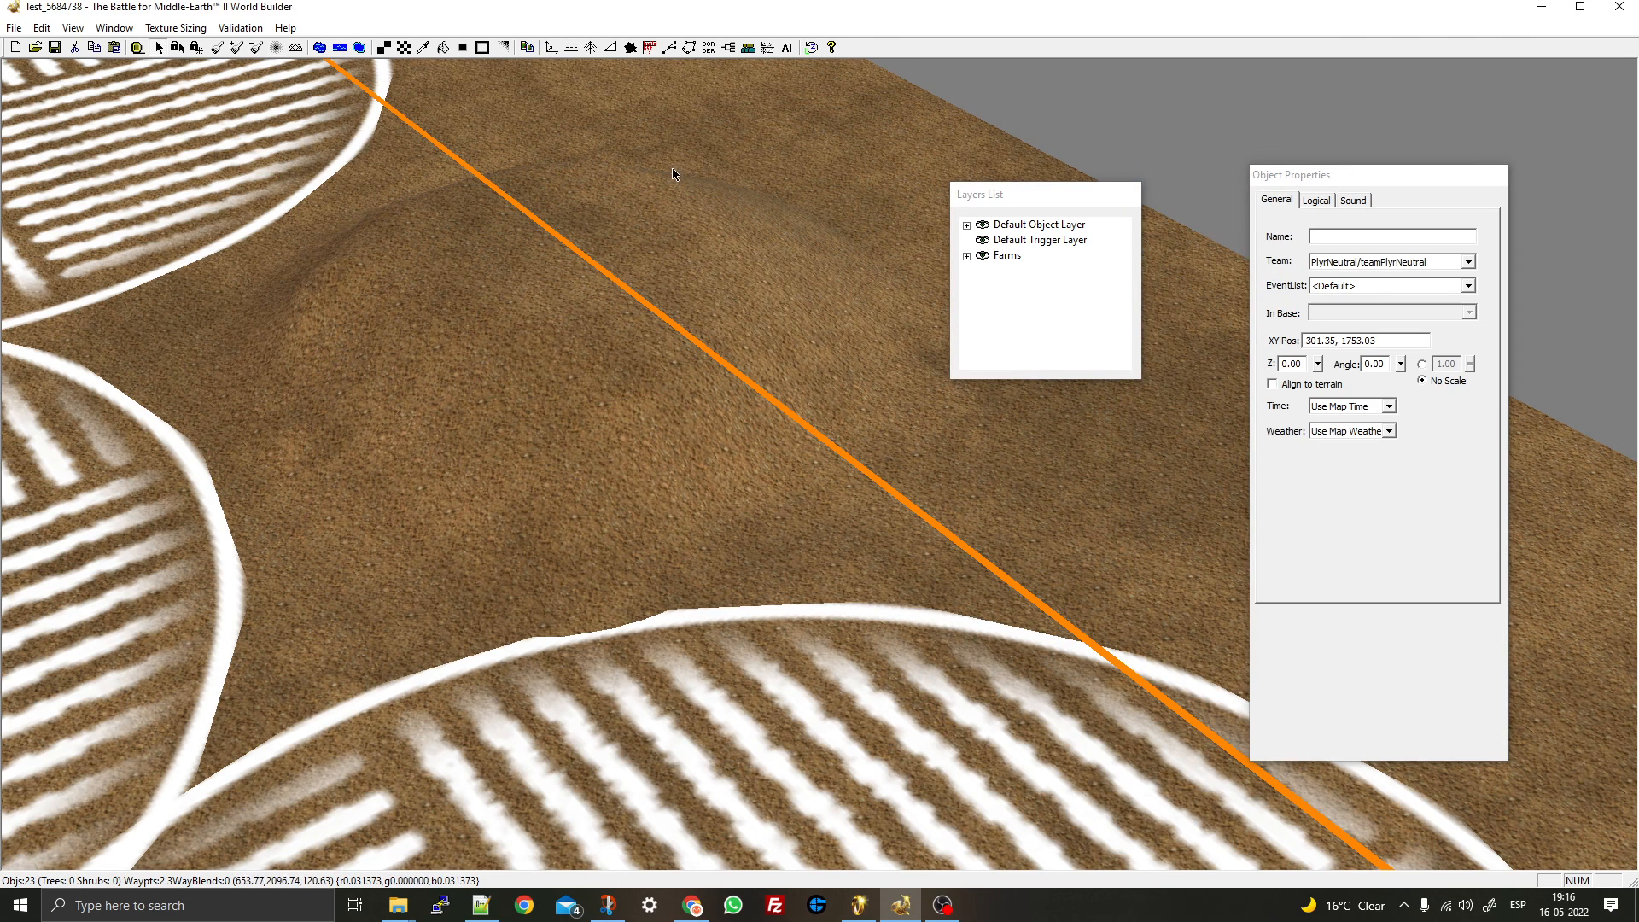
- Preview the curvedramp, hemisphere and bowl shapes in the Mesh Mold Tool
click(299, 50)
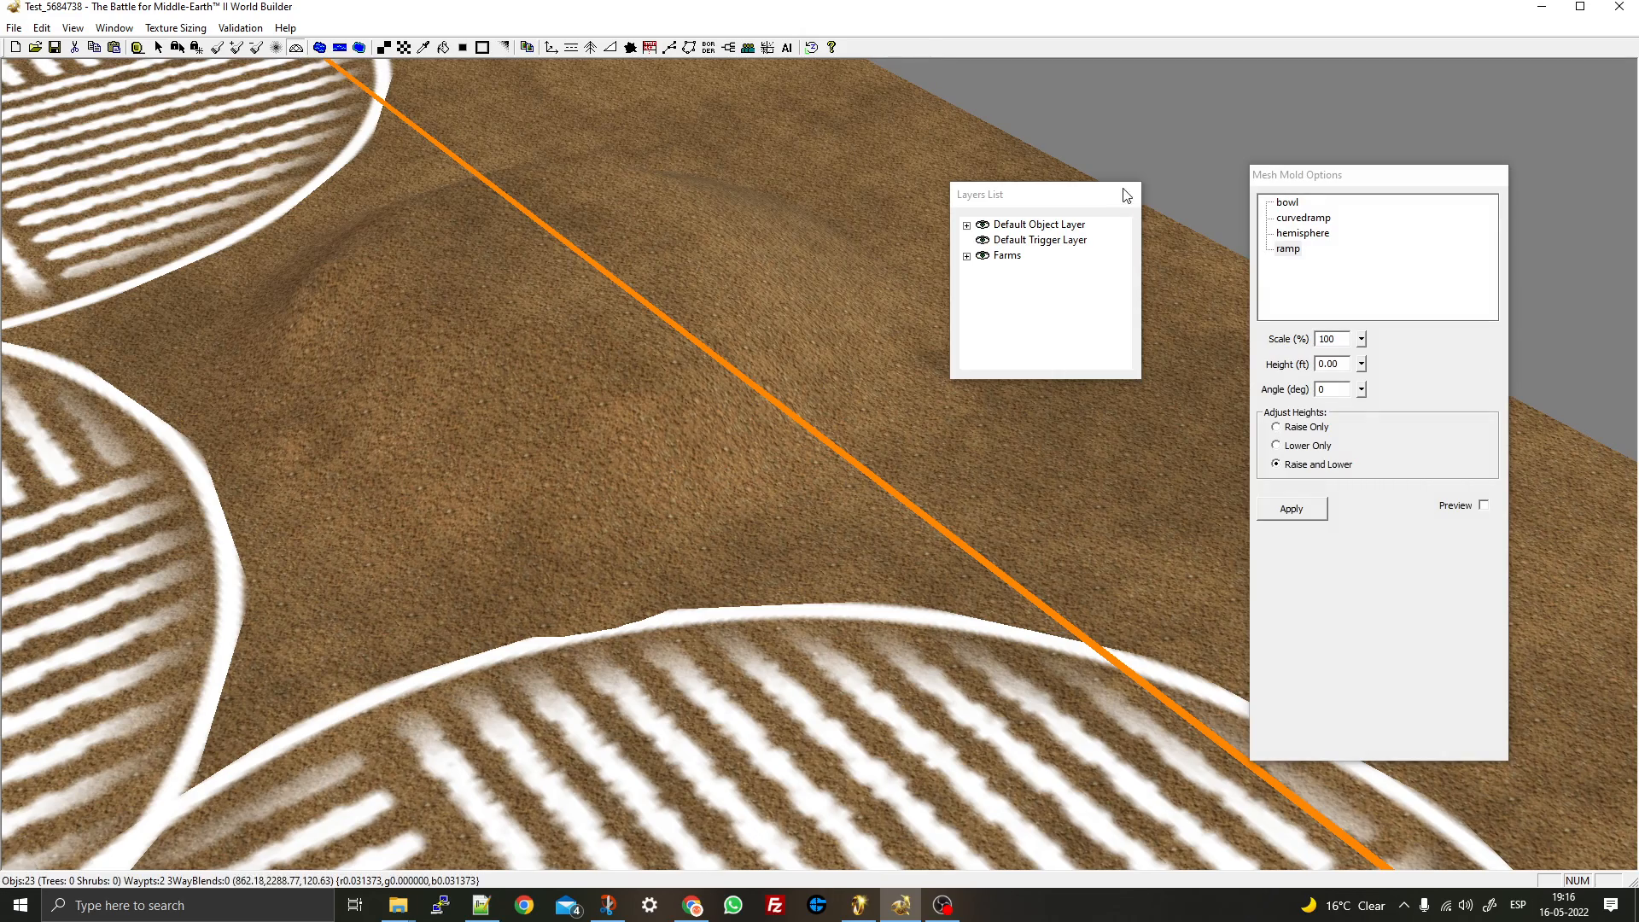
right_drag(564, 315, 637, 245)
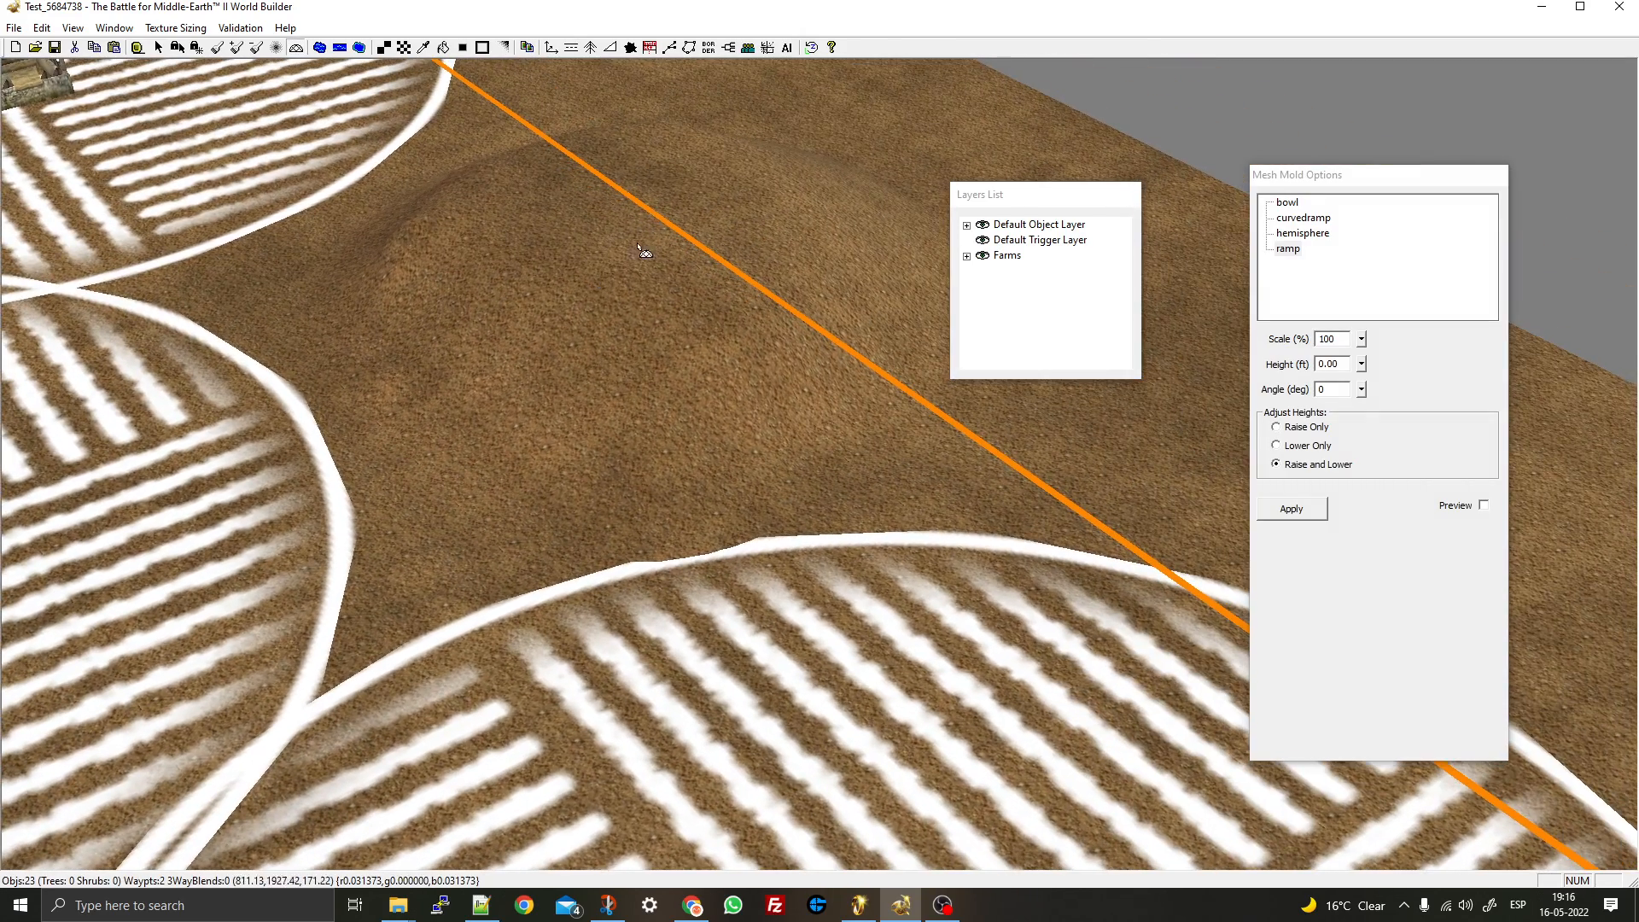
click(1292, 222)
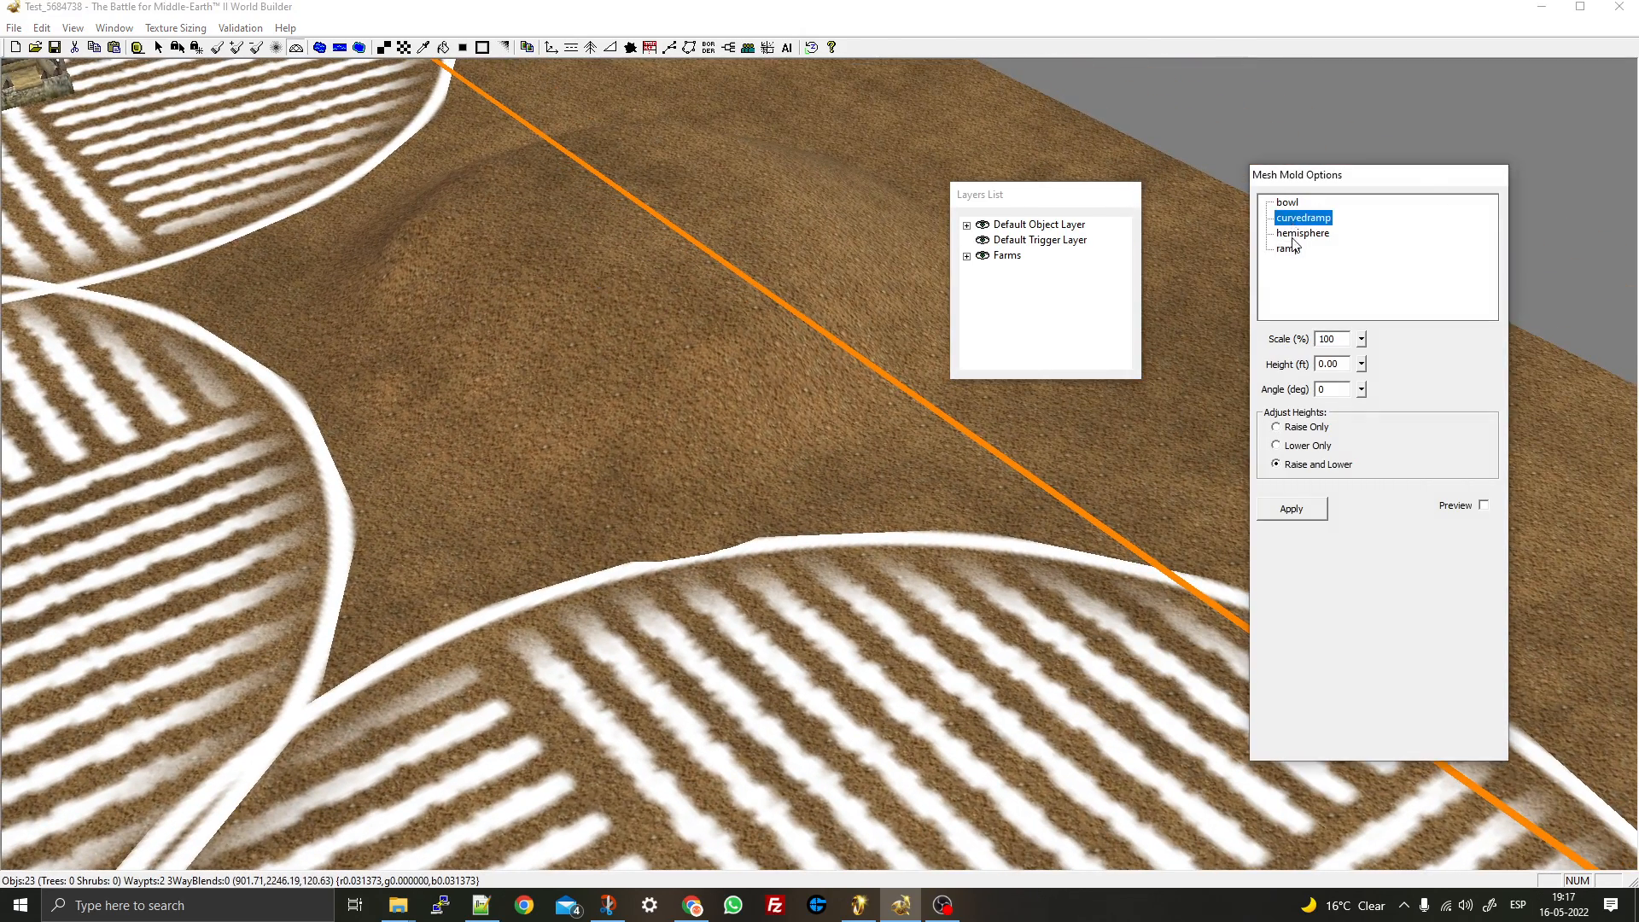
click(1293, 232)
click(1288, 204)
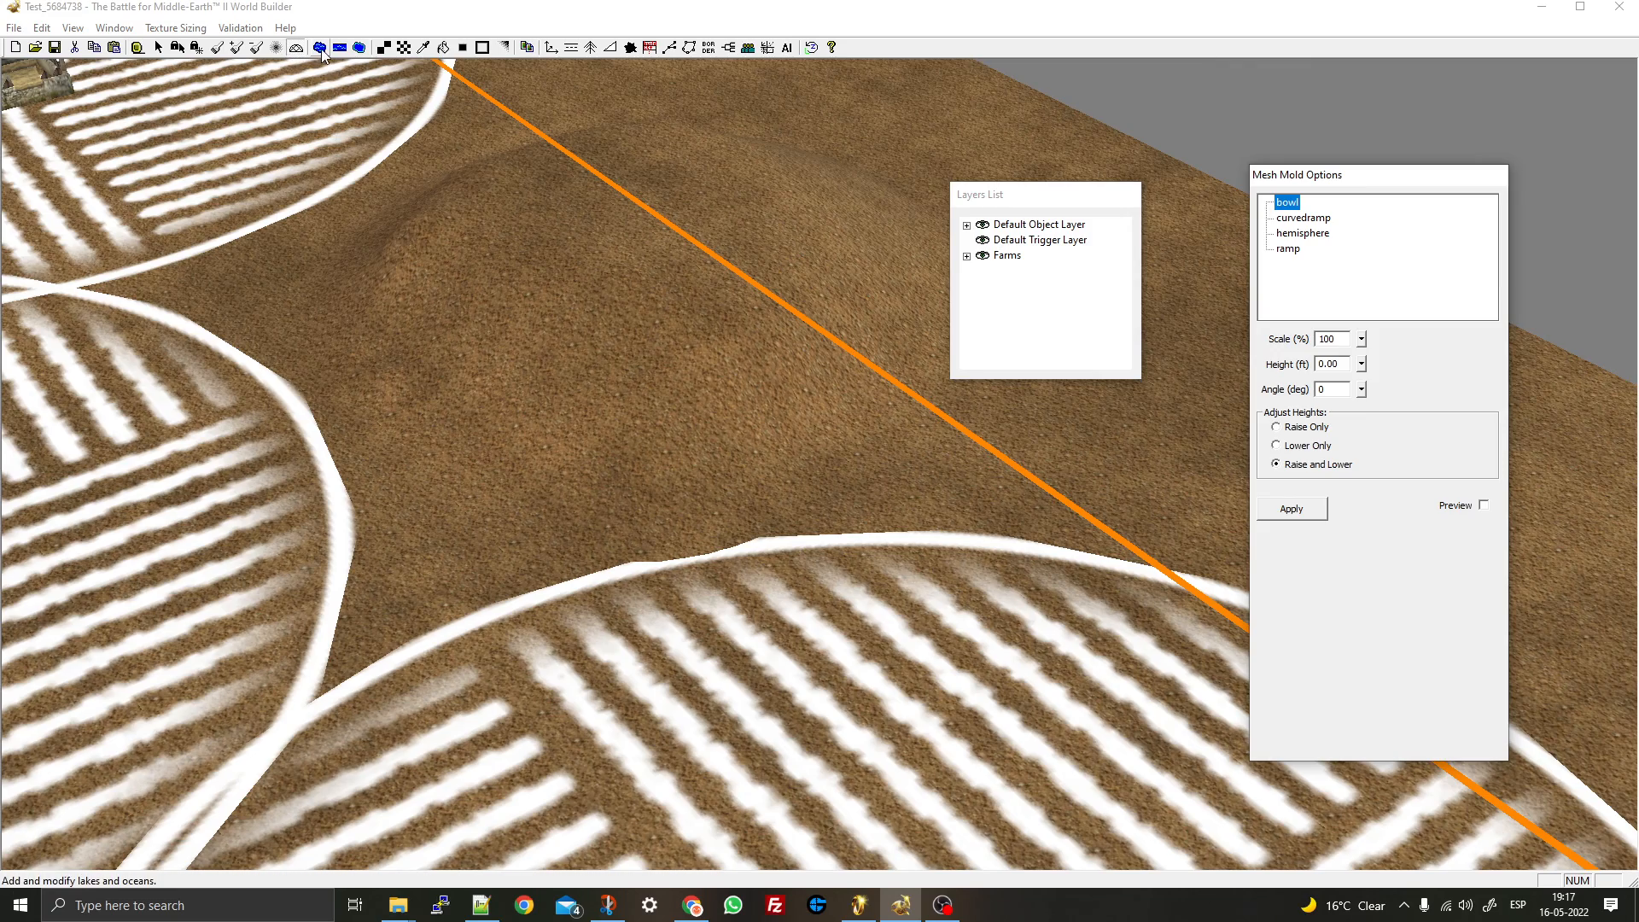
scroll(402, 421, down, 10)
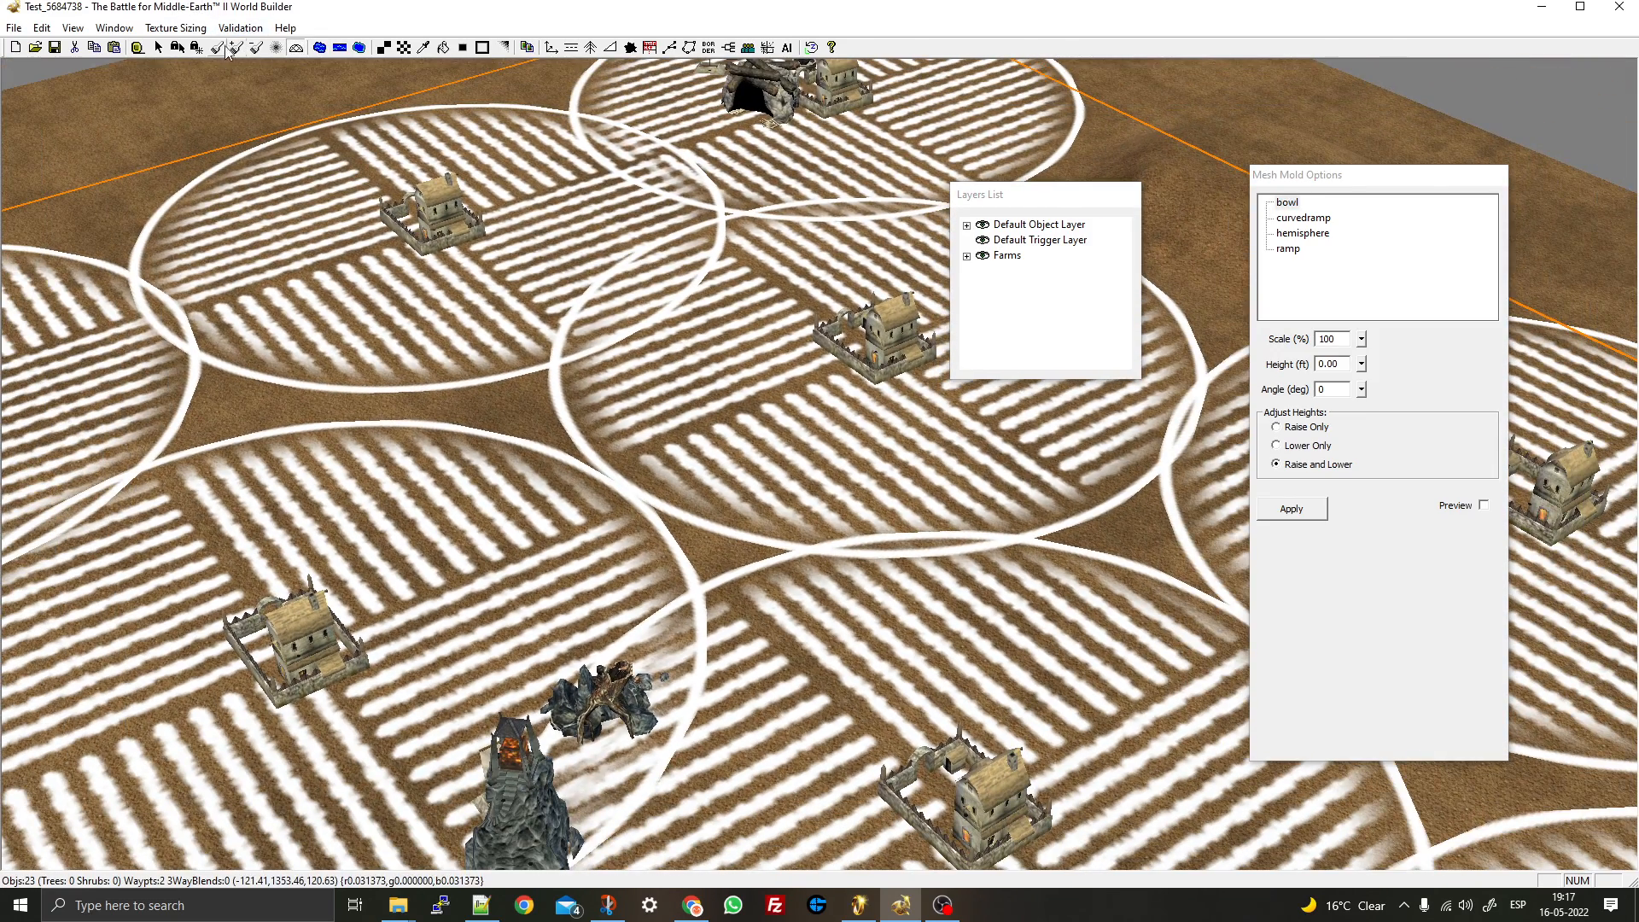
- Change the Height Brush height from 150 to 100 feet
click(218, 48)
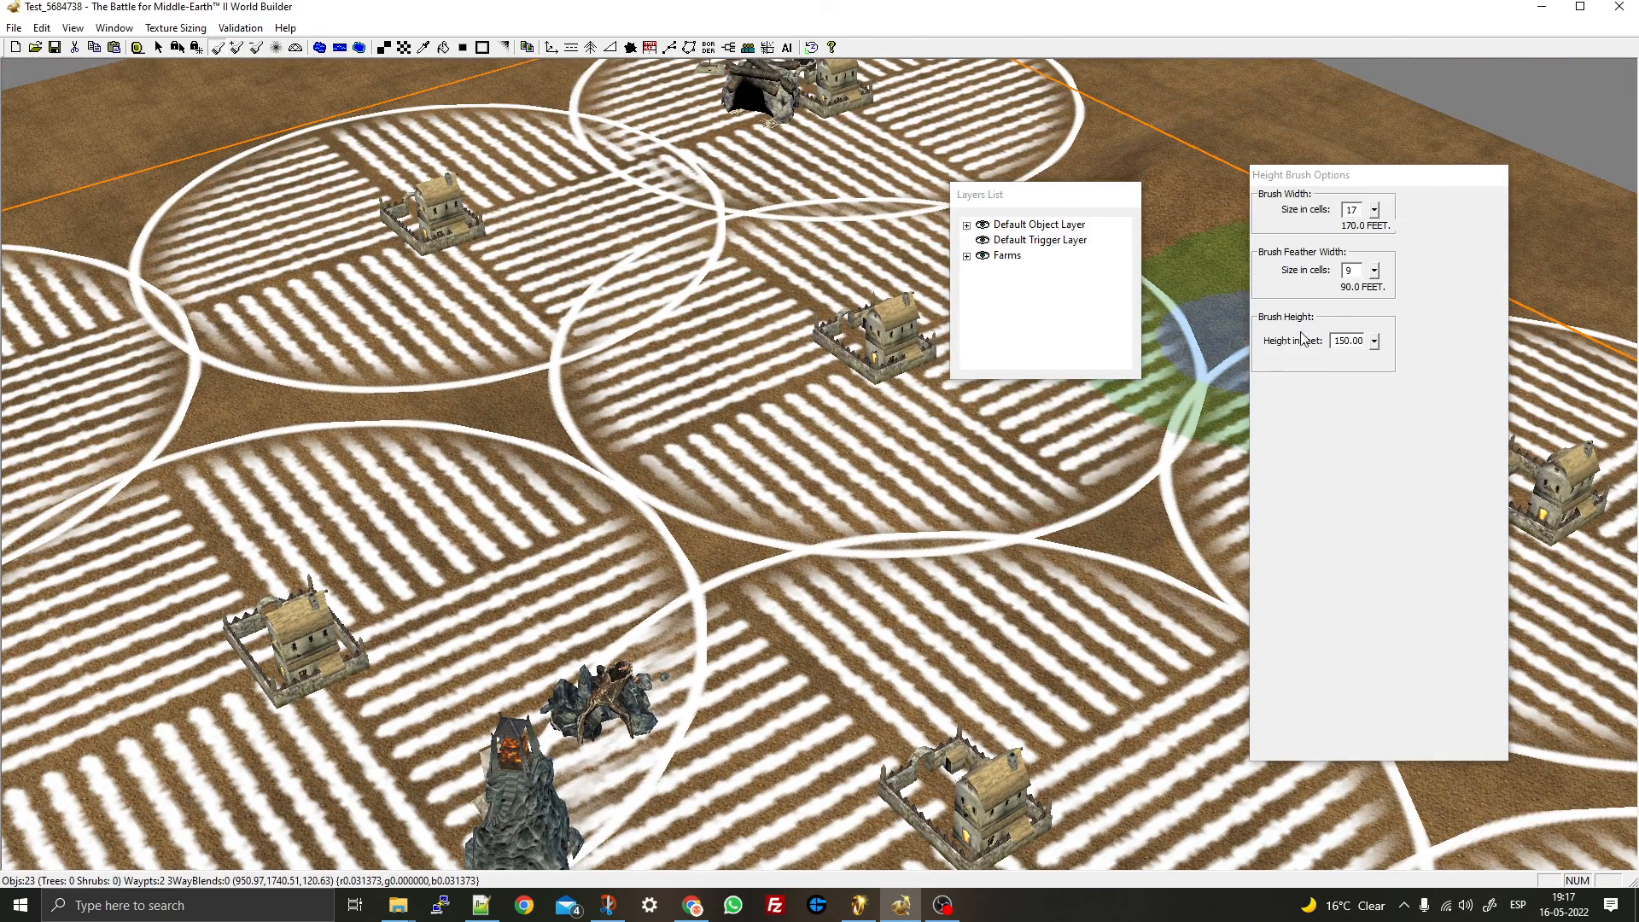
click(1342, 341)
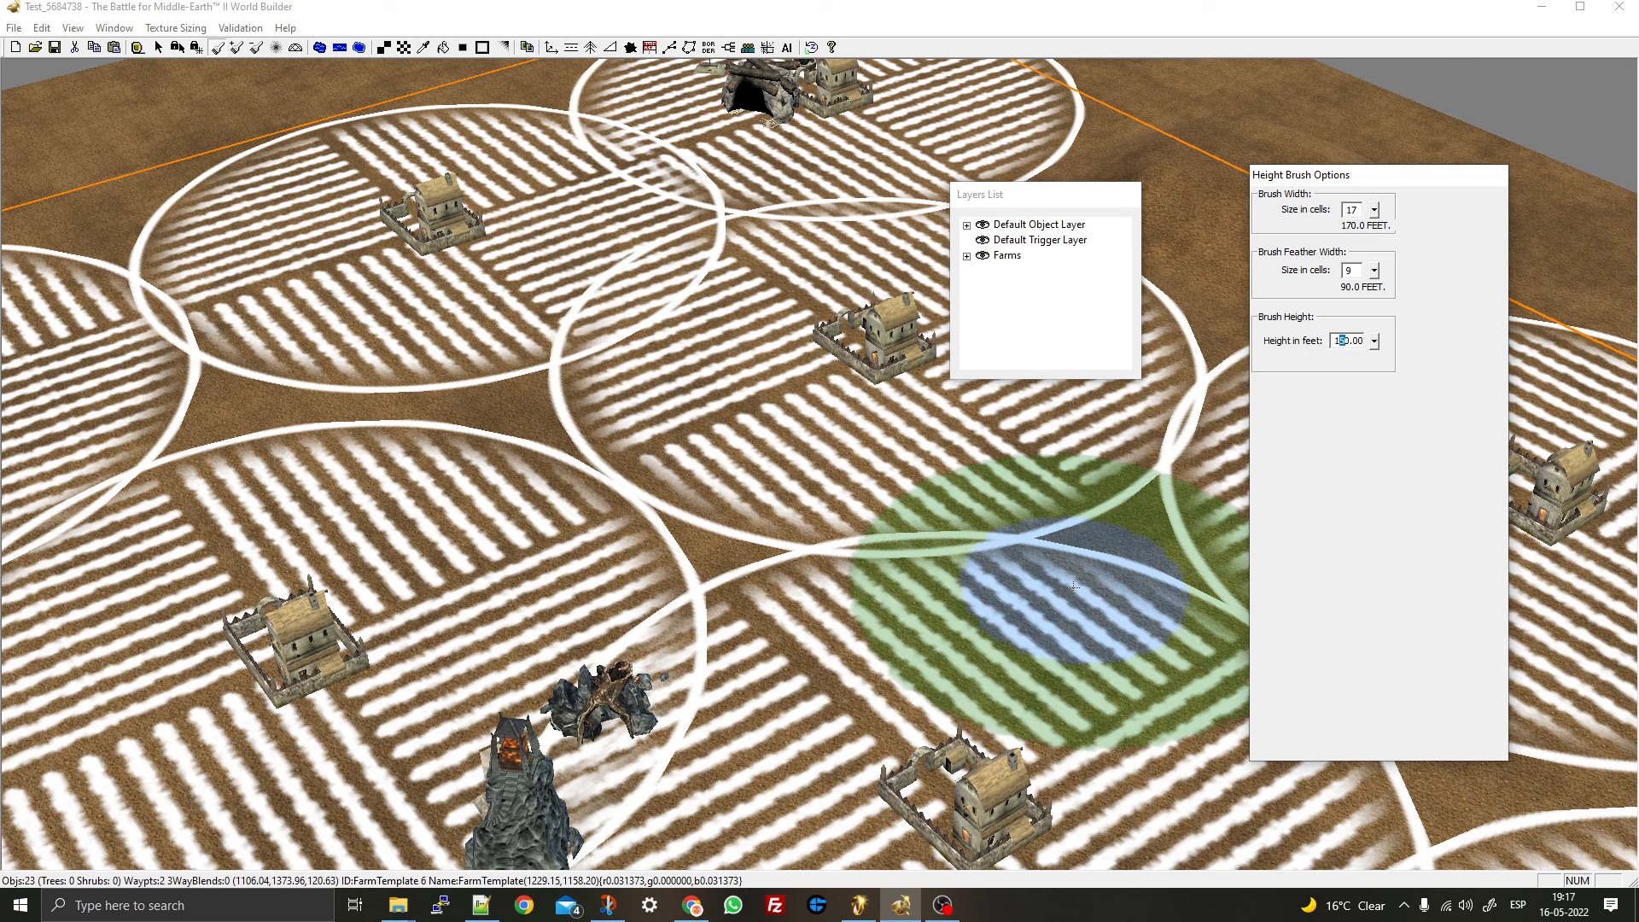
text(0)
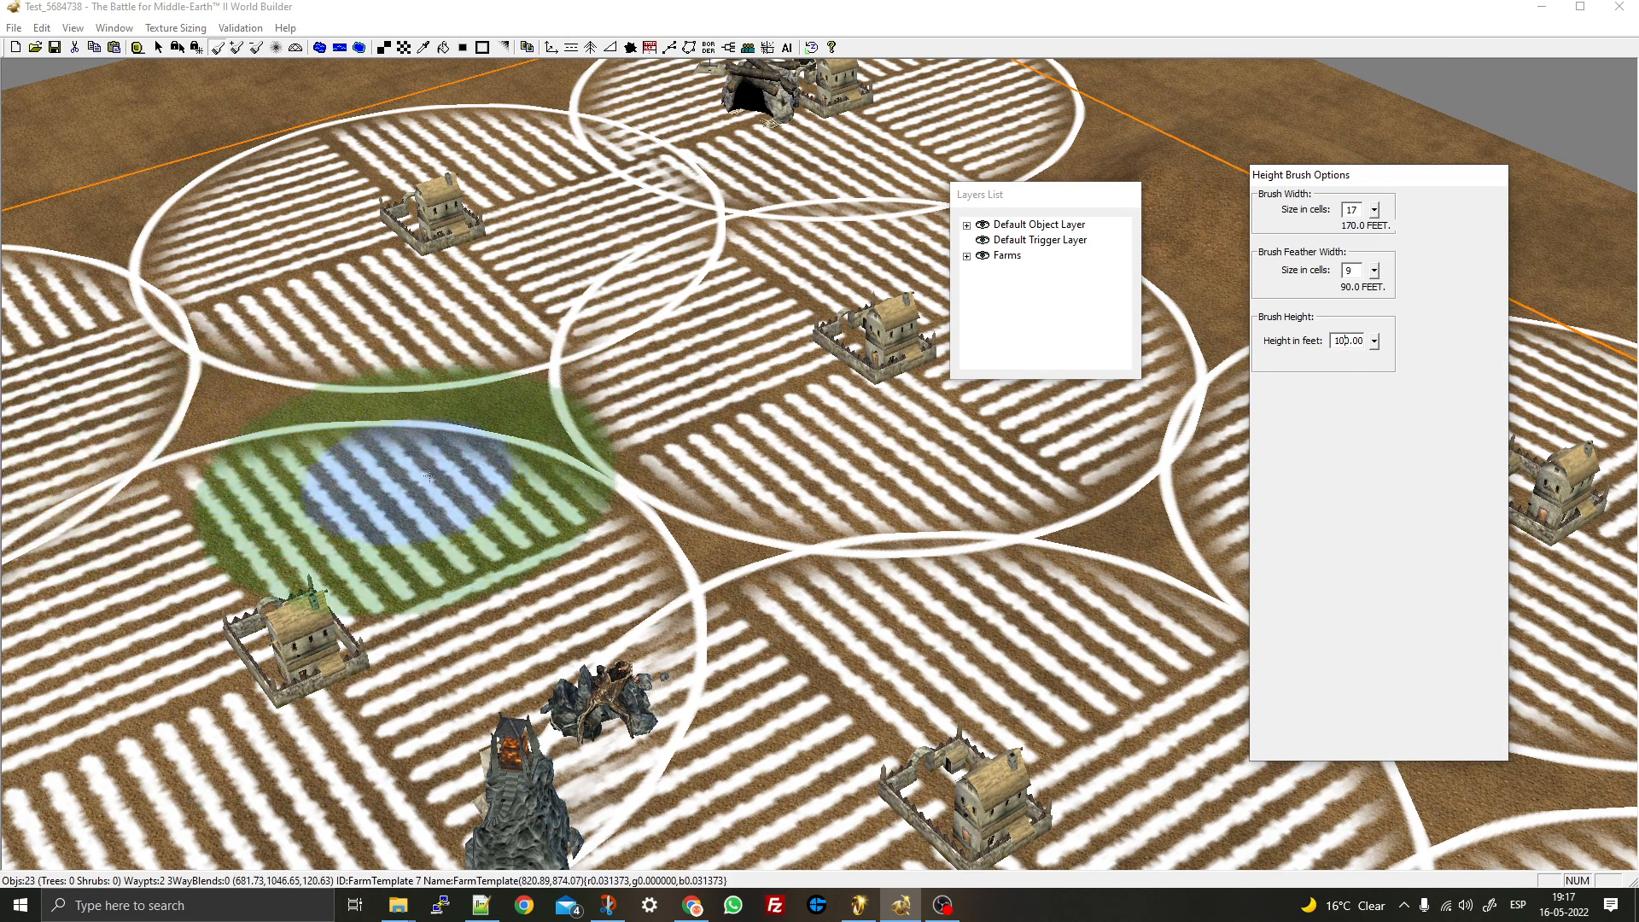
right_drag(430, 477, 785, 162)
right_drag(512, 268, 863, 166)
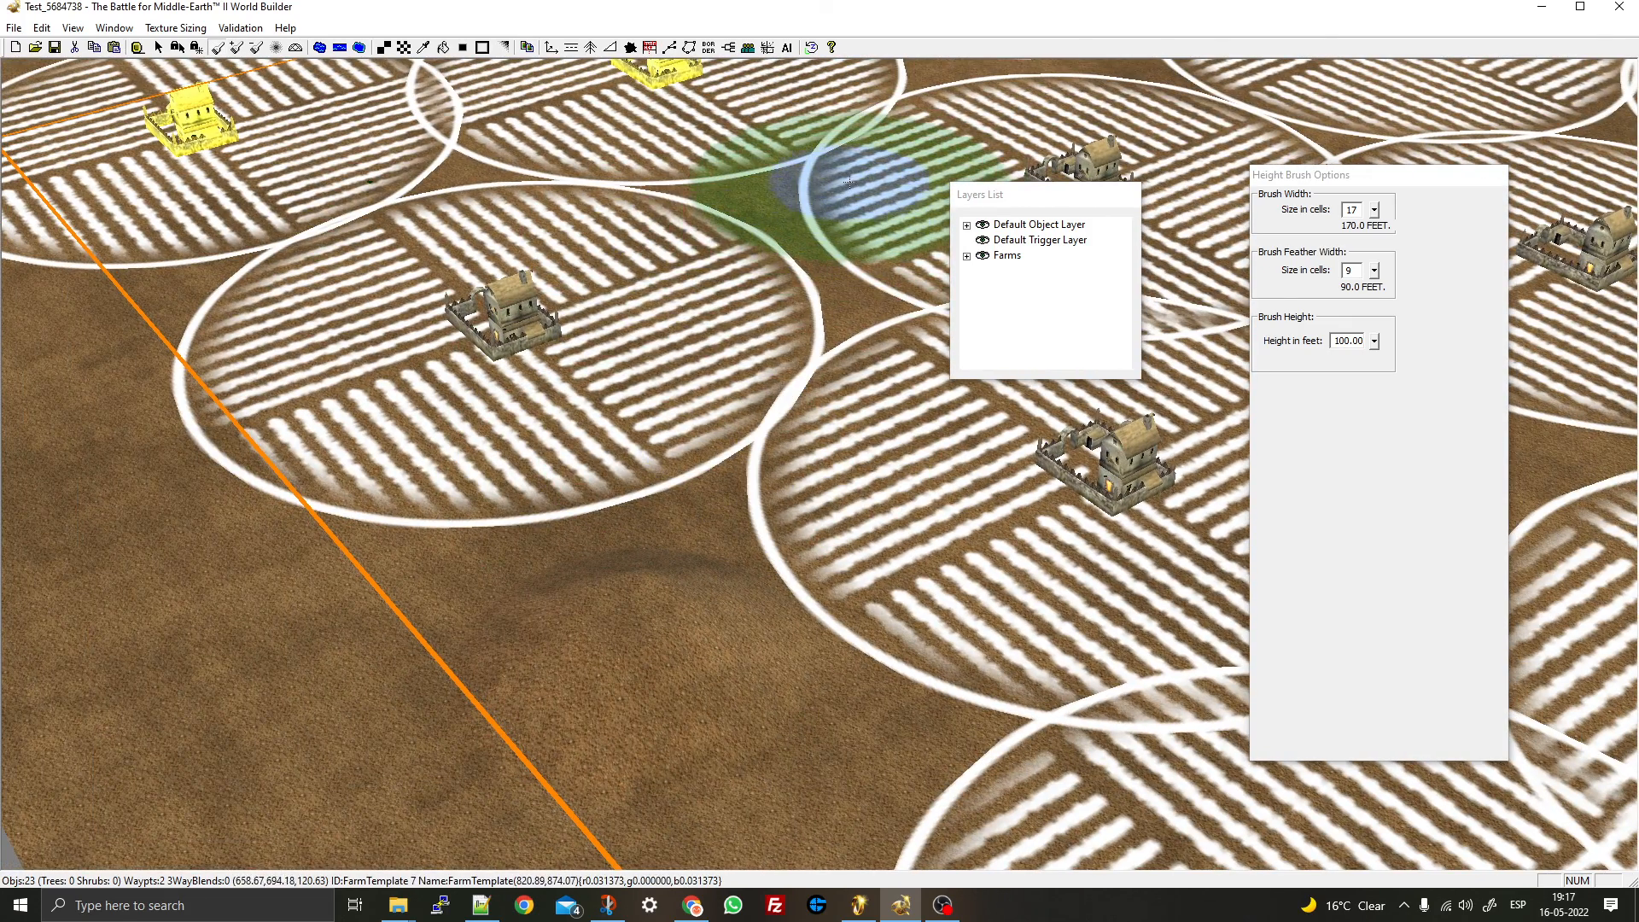
click(158, 47)
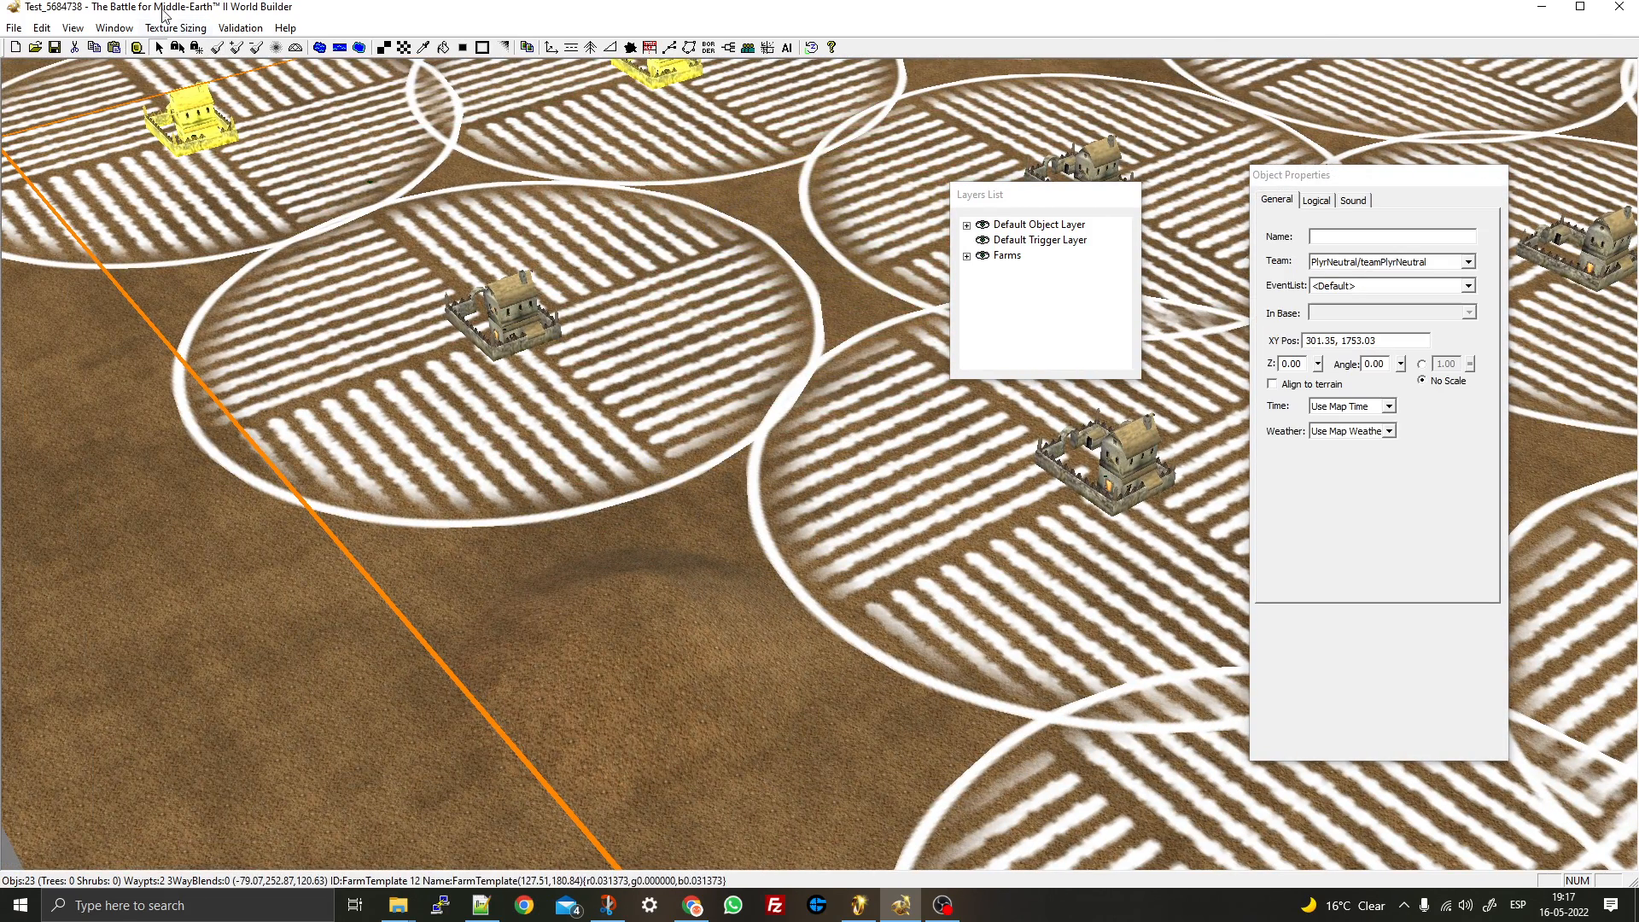
- Outline a new lake among the farms and set its water height to 110 feet
click(318, 48)
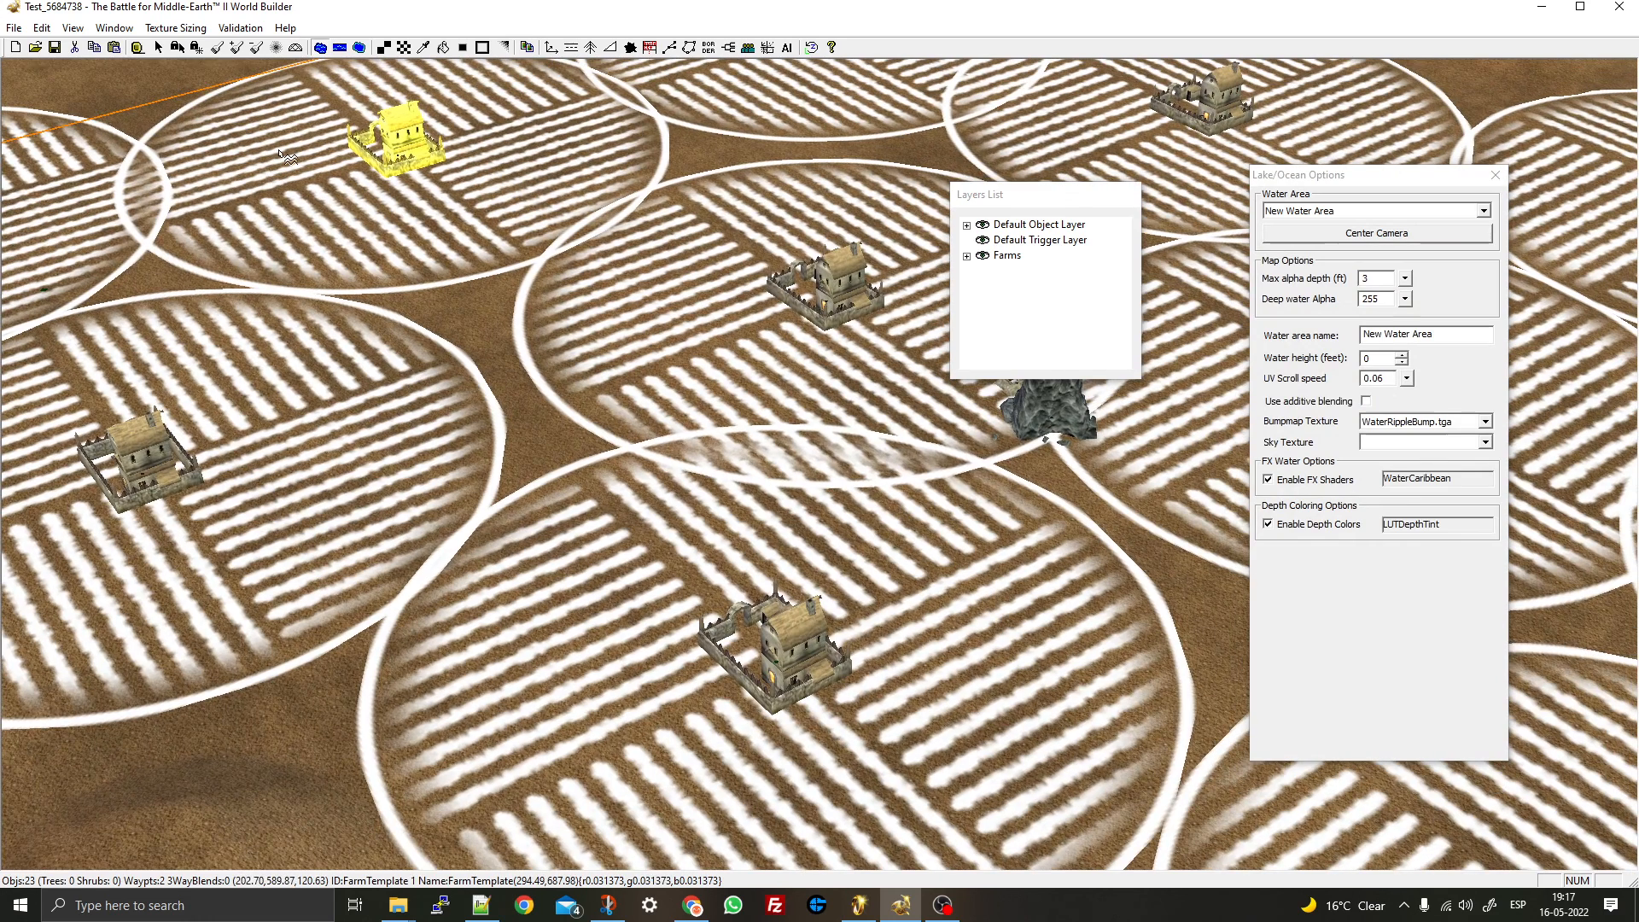
click(692, 130)
click(718, 571)
click(279, 150)
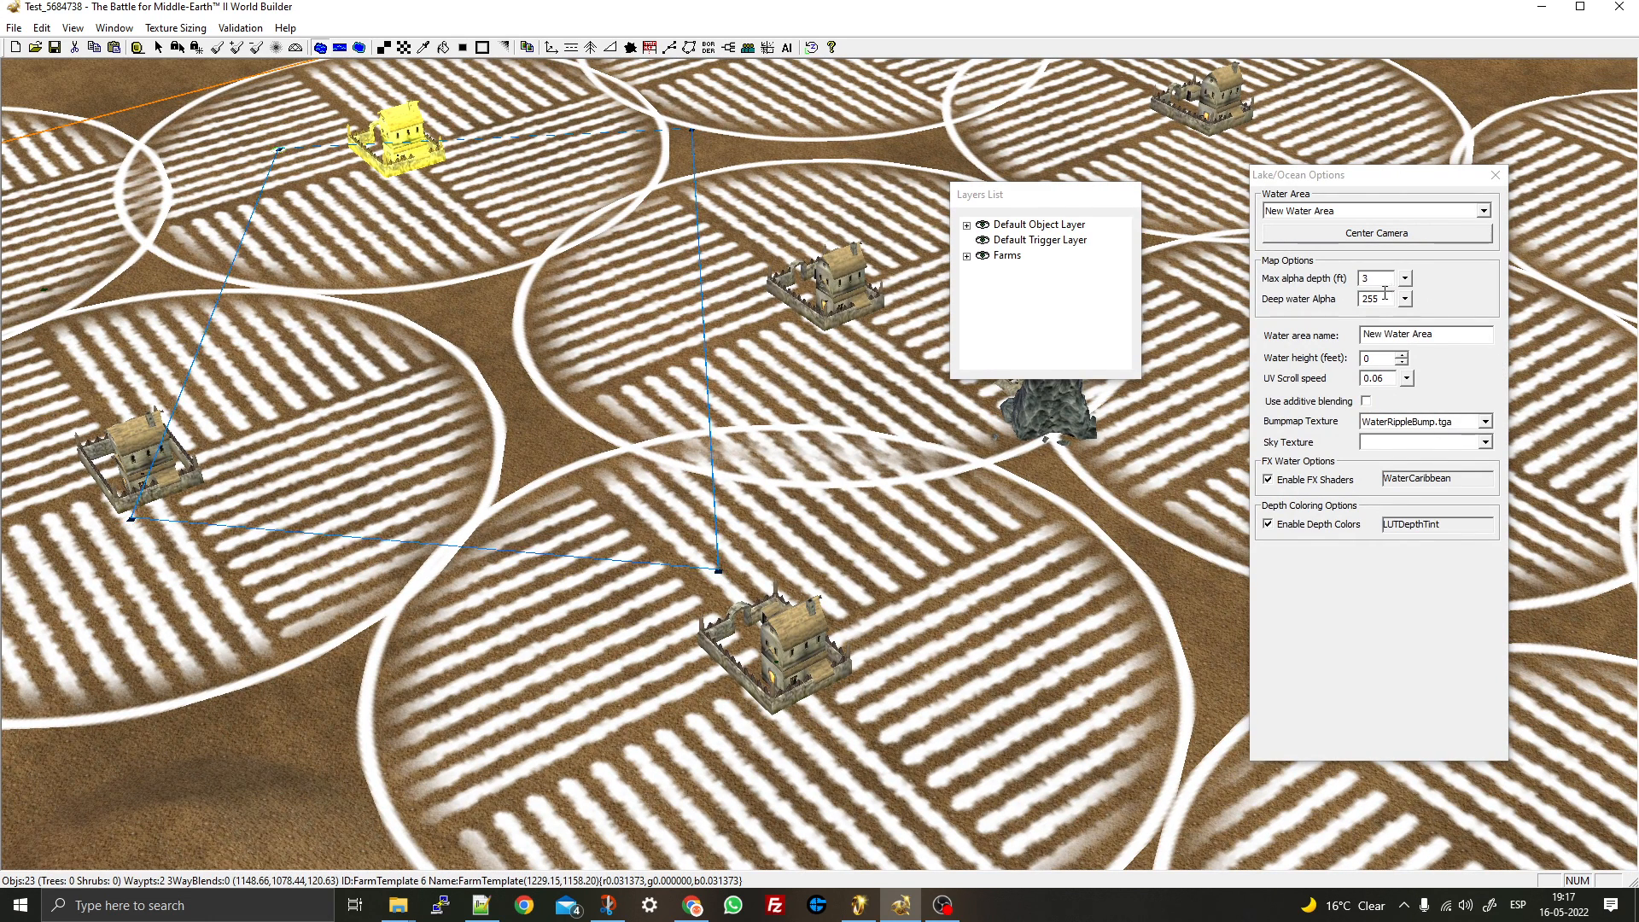
double_click(1390, 359)
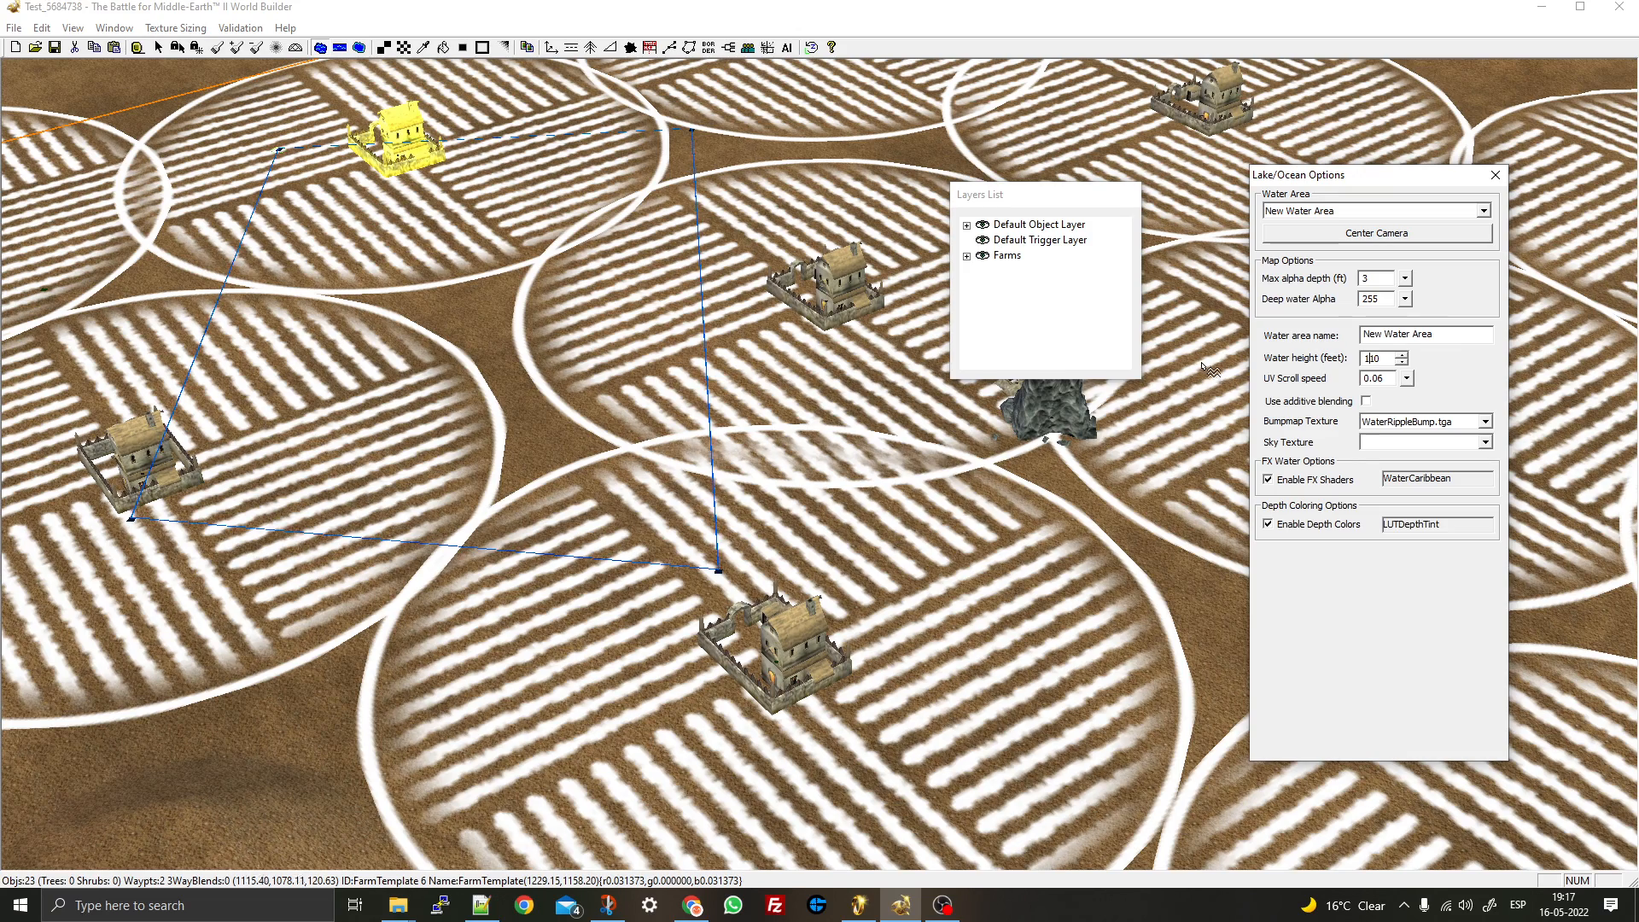
- View the new lake from several angles alongside the tower, then return to selection
middle_drag(636, 424, 562, 430)
right_drag(561, 429, 581, 307)
right_drag(531, 390, 638, 365)
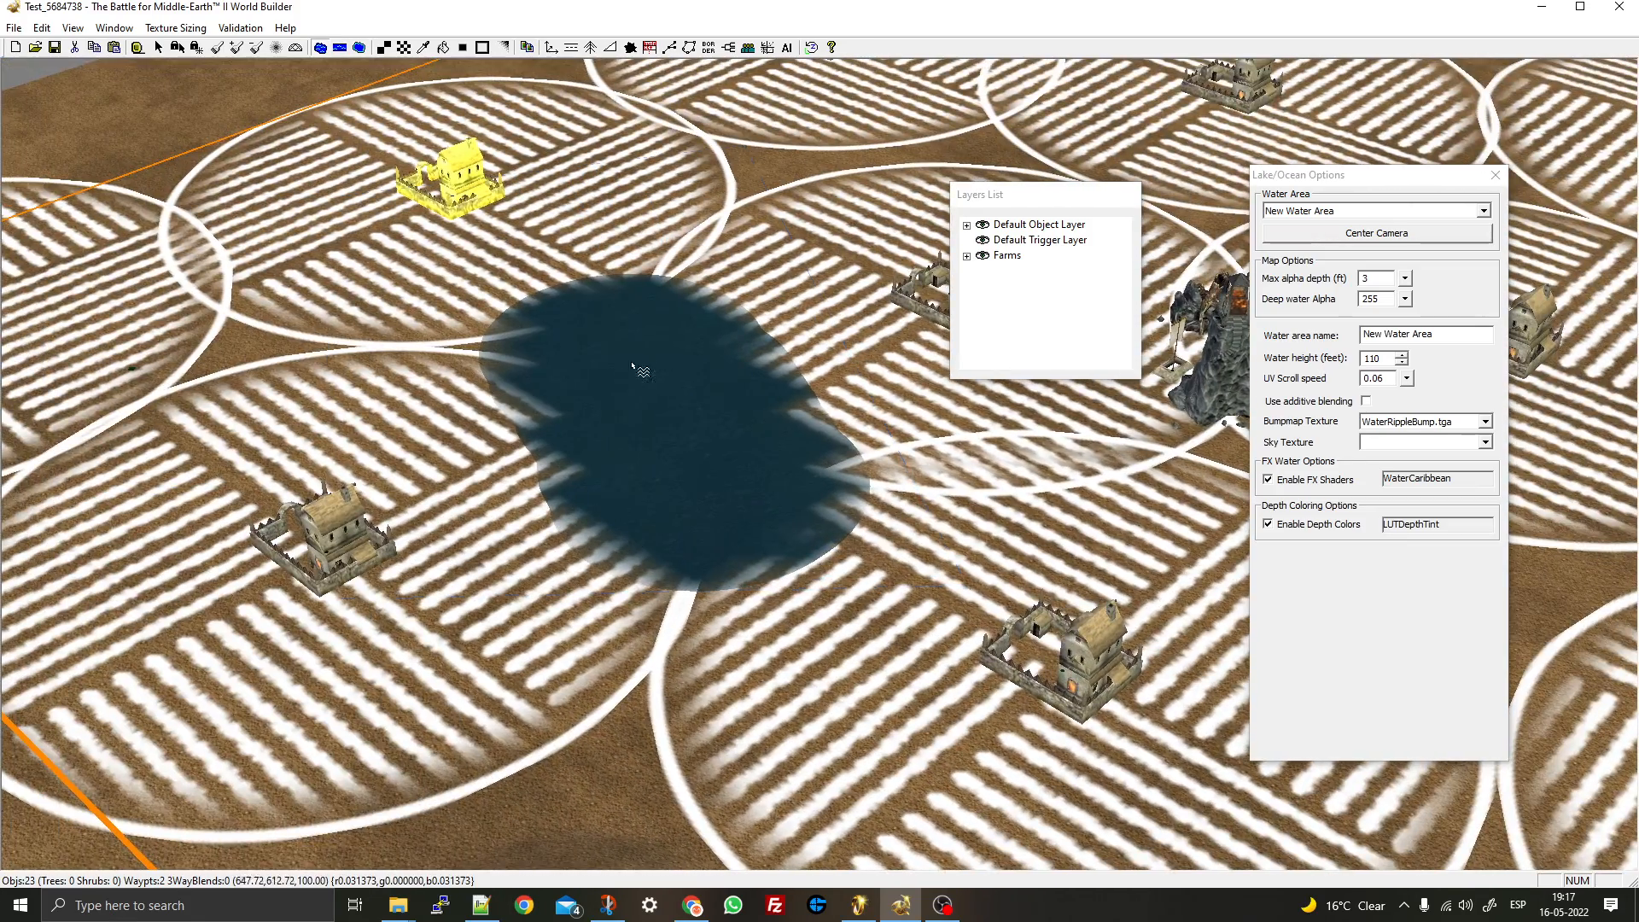
scroll(651, 353, up, 4)
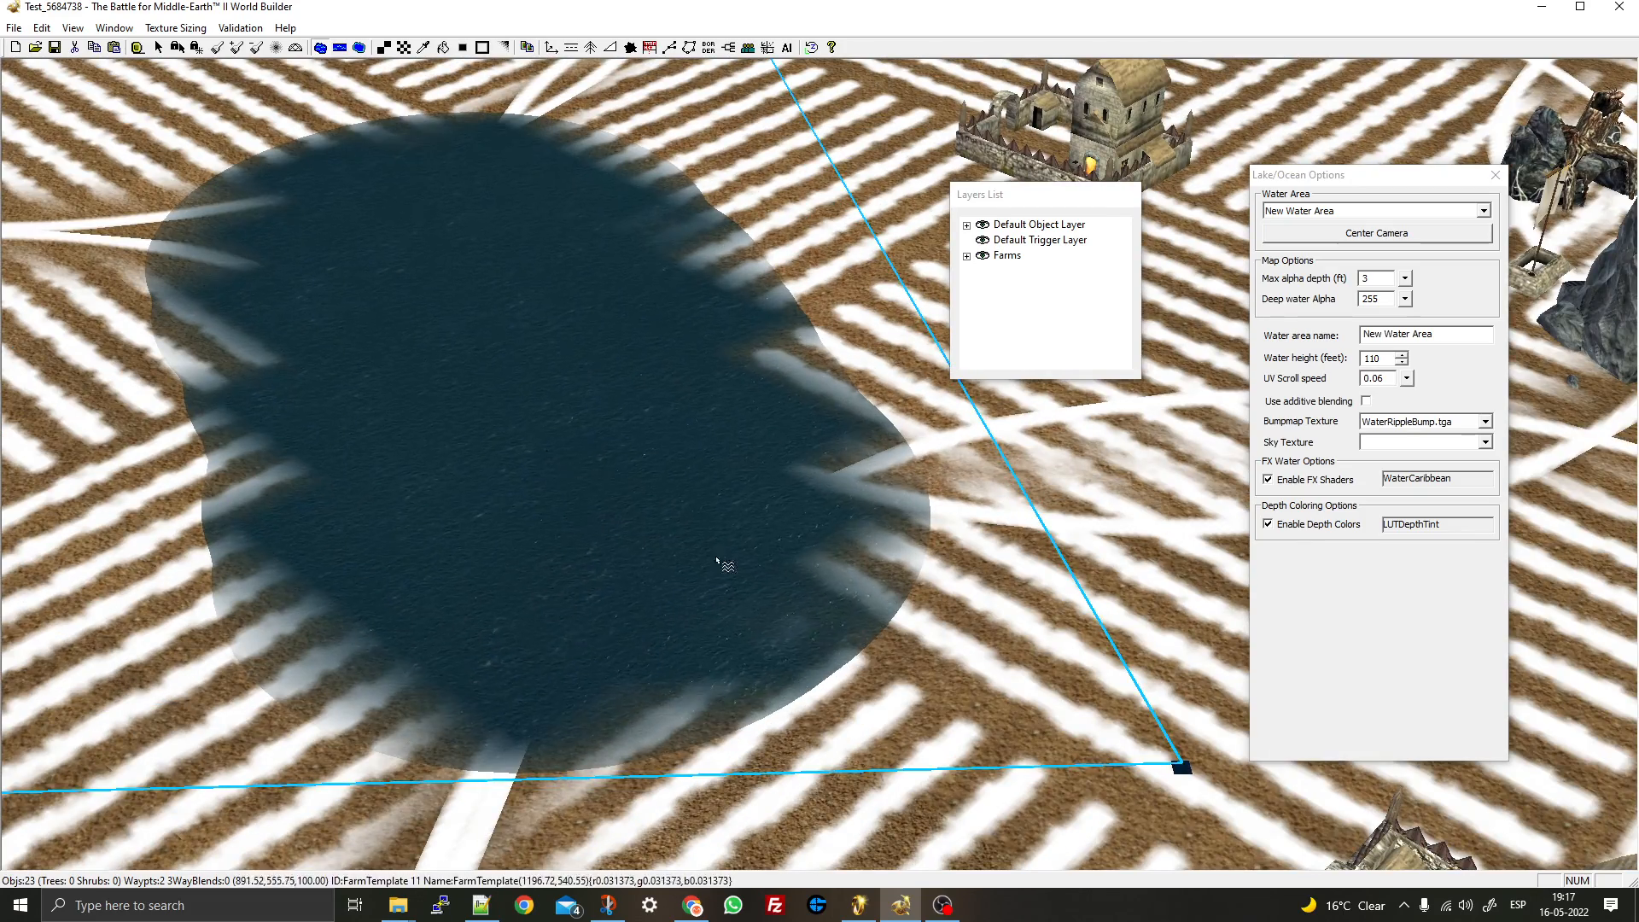
scroll(634, 436, down, 1)
scroll(634, 437, down, 4)
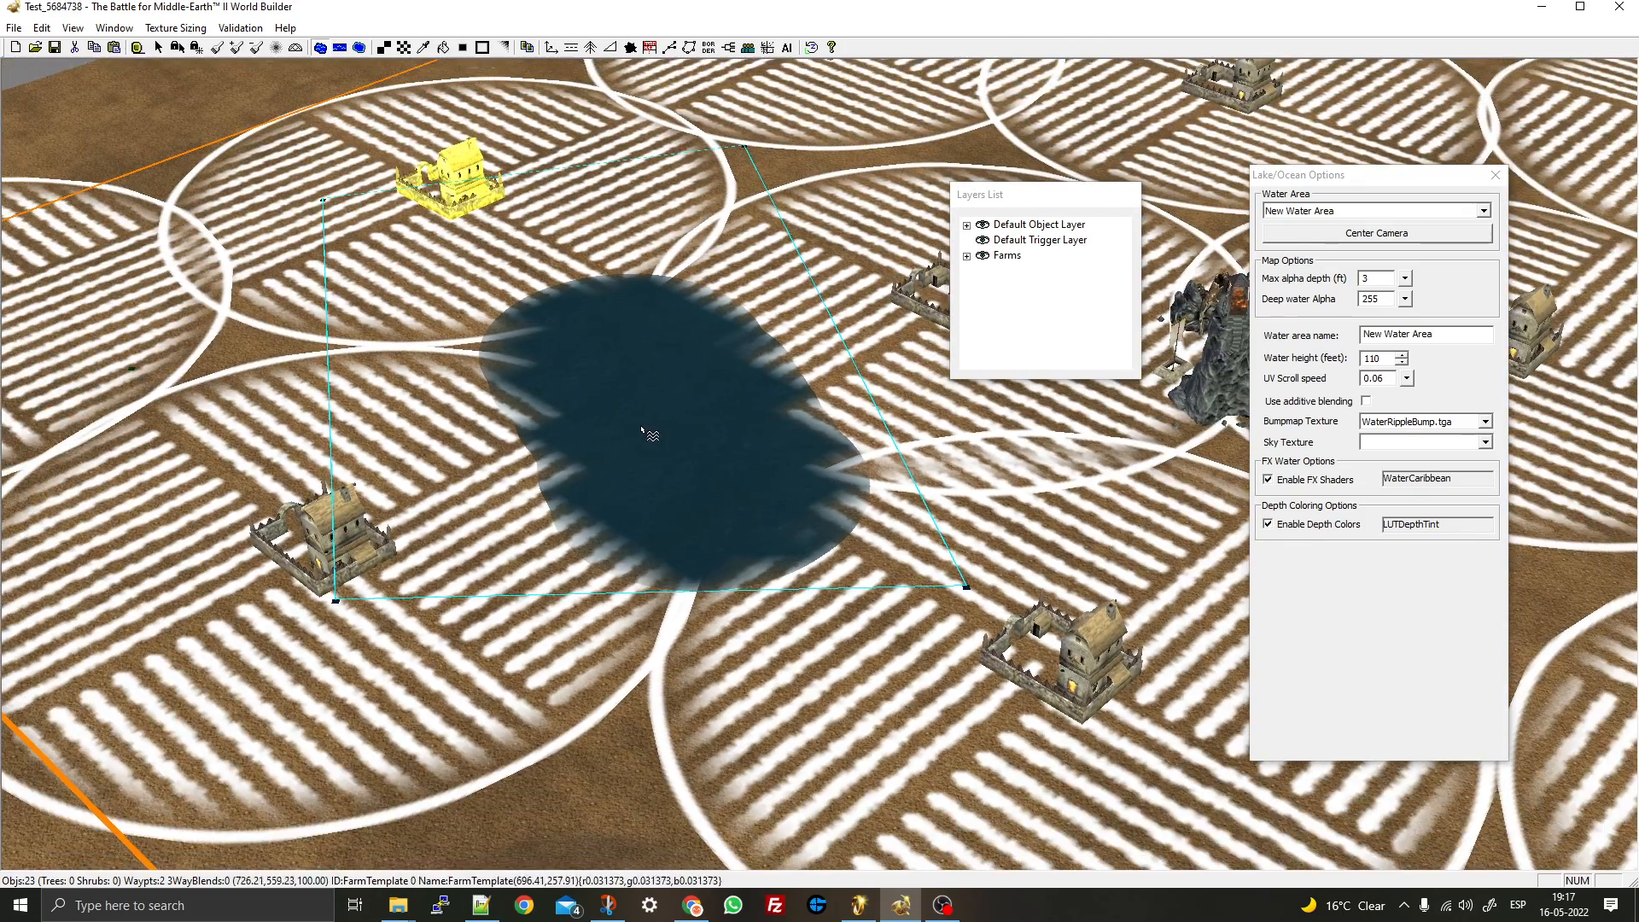
right_drag(651, 439, 280, 333)
right_click(280, 333)
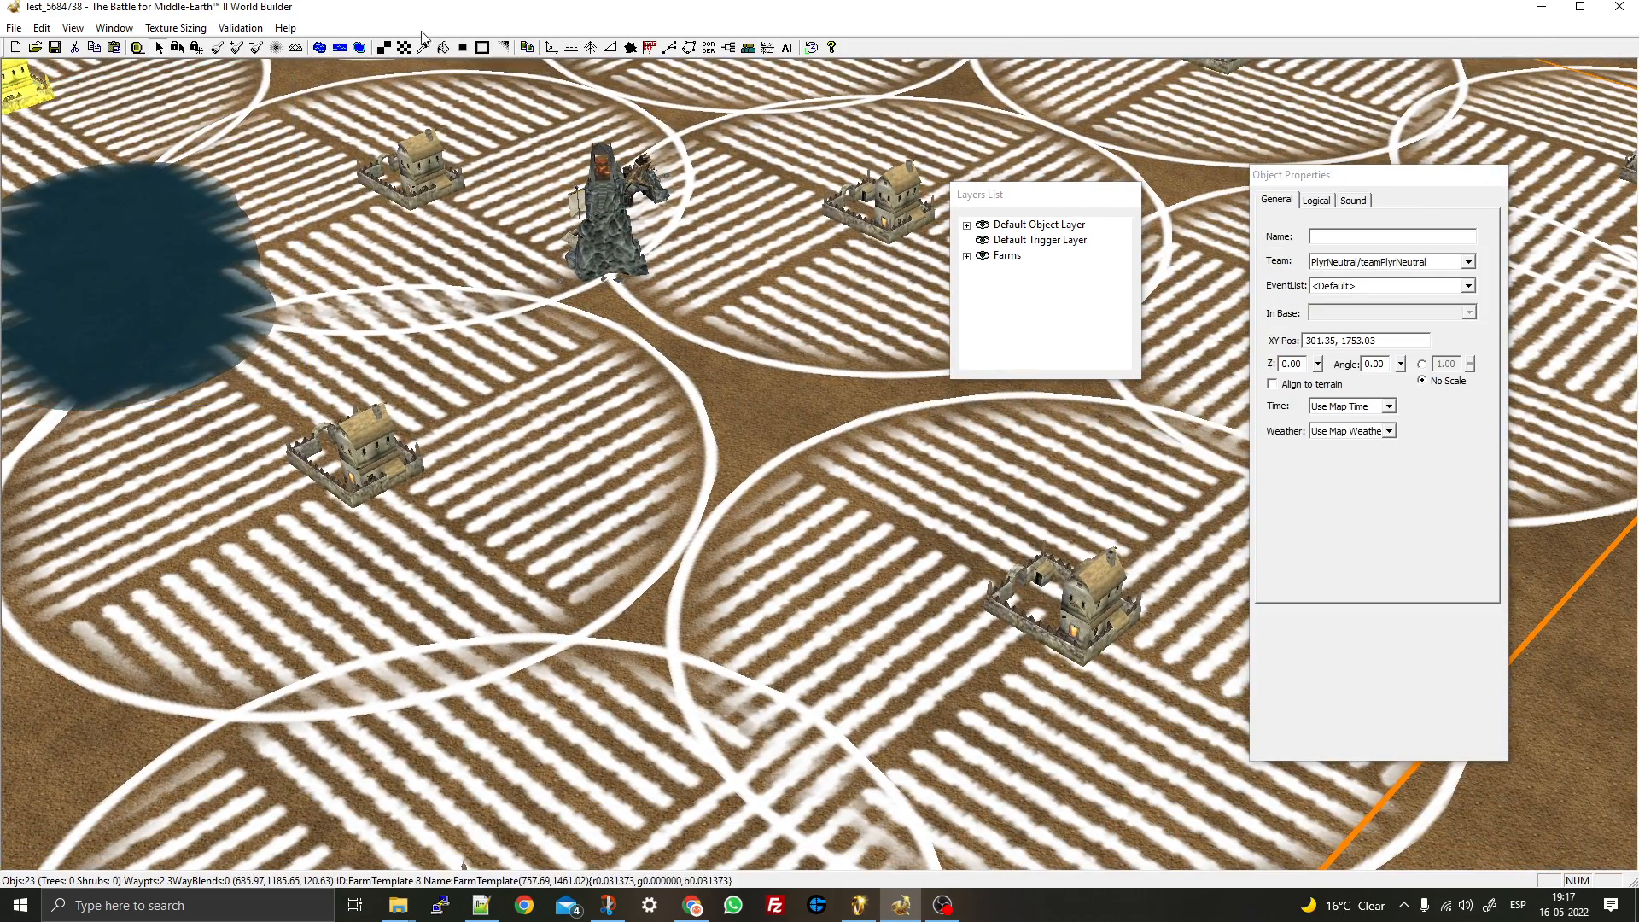
- Flatten the ground beside the centre farm and delete that farm
click(216, 47)
click(802, 284)
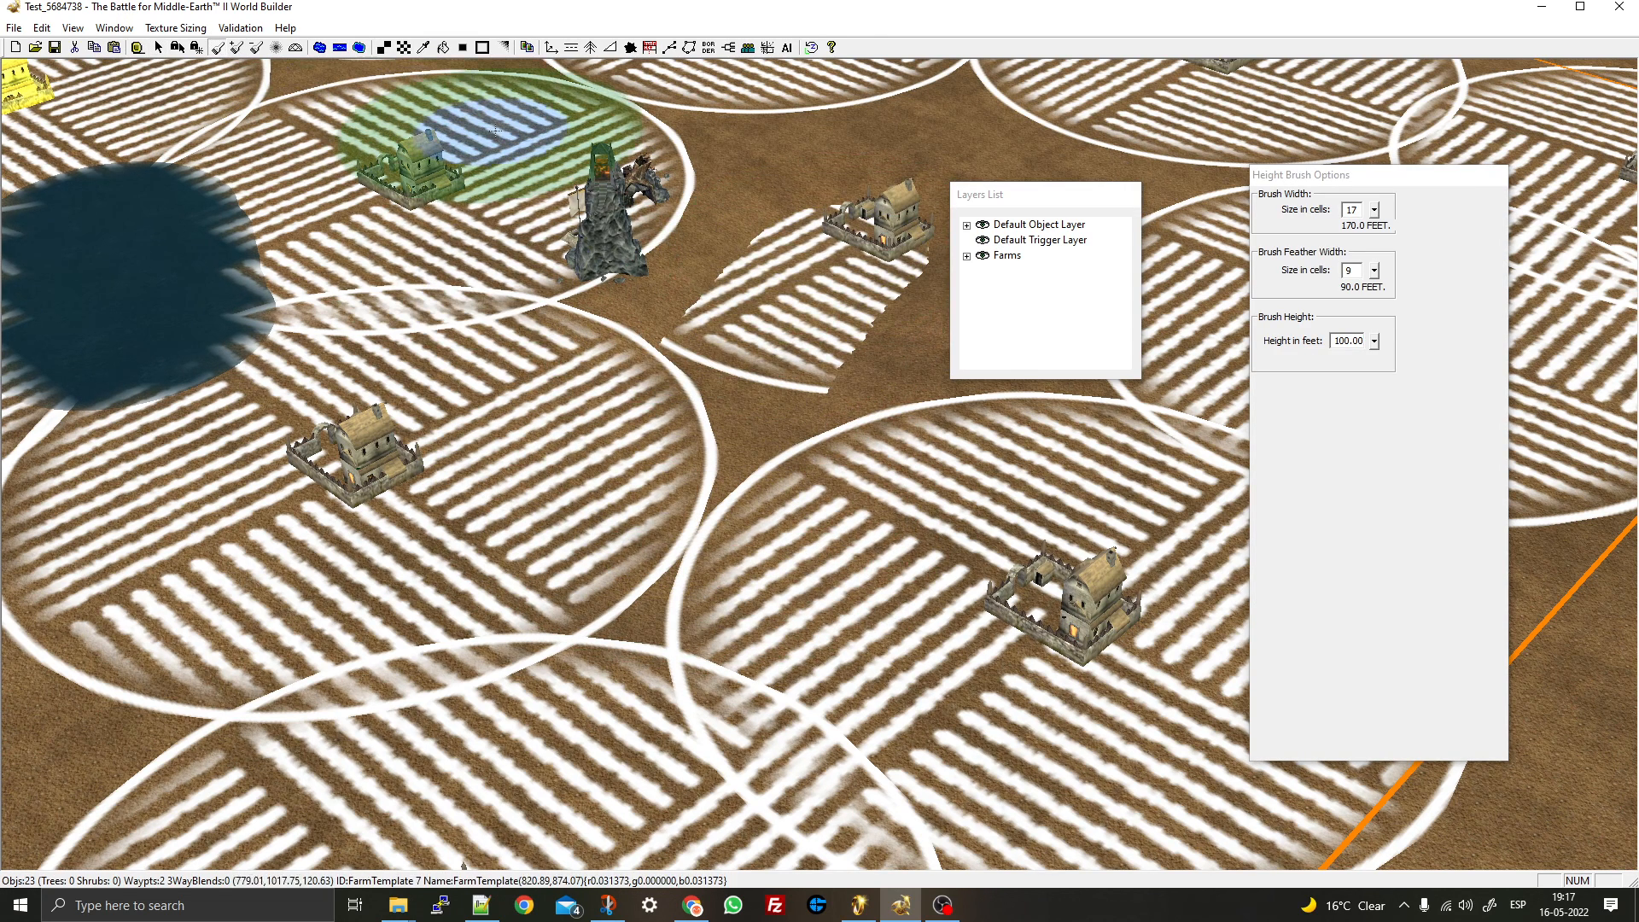
right_click(827, 227)
click(907, 226)
key(Delete)
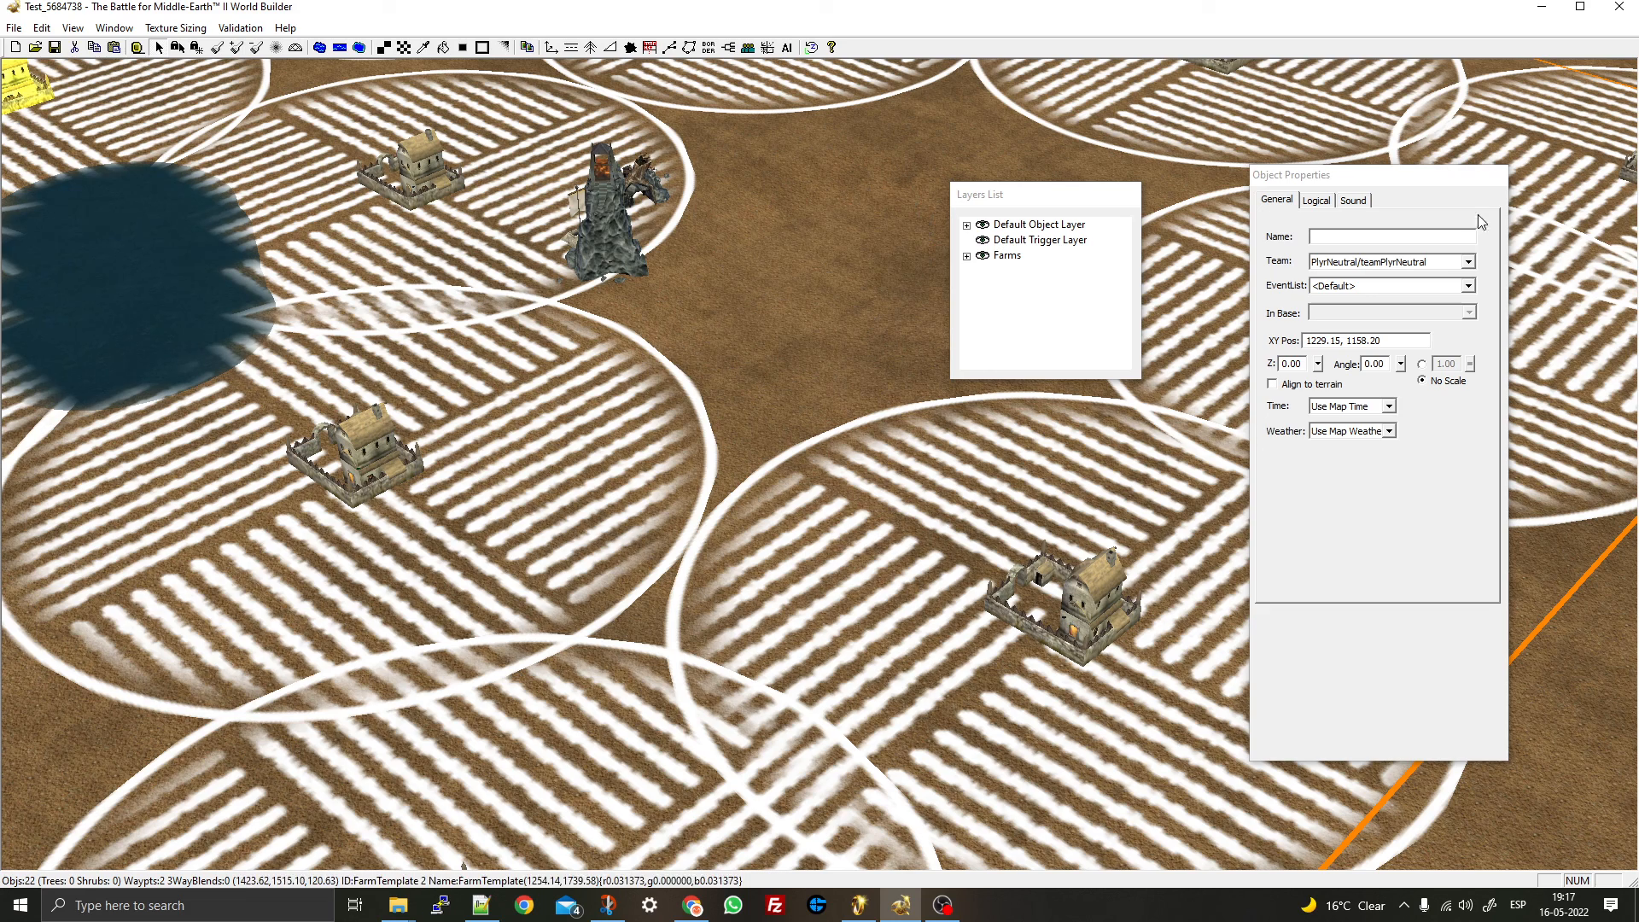
- Hide the Farms layer from the Layers List
right_click(1003, 256)
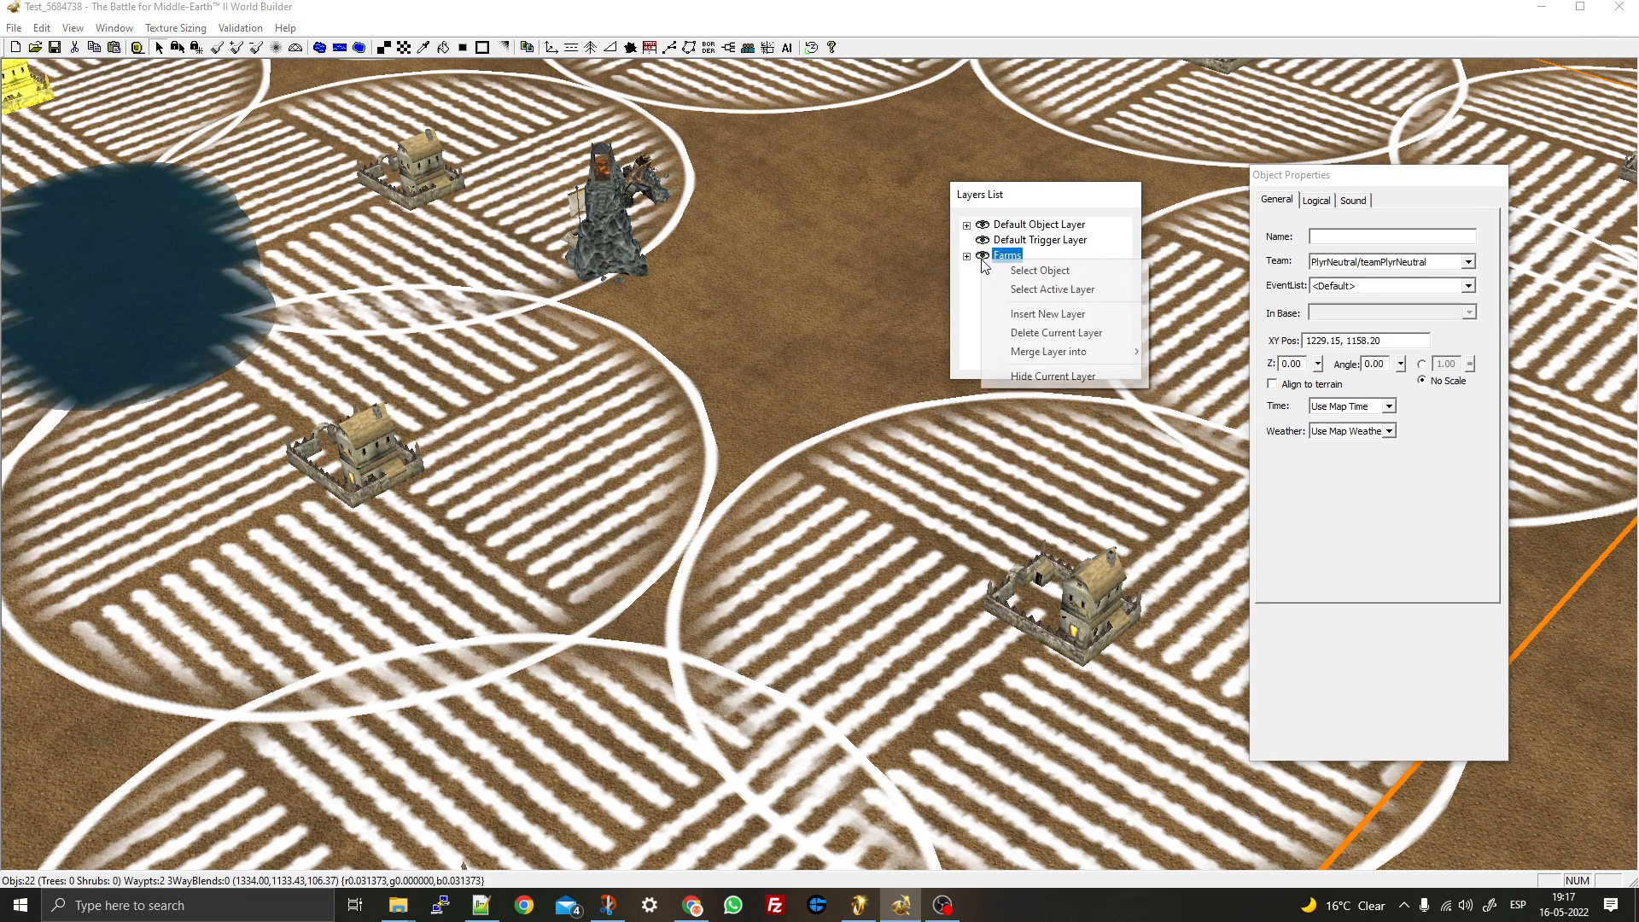
click(1054, 375)
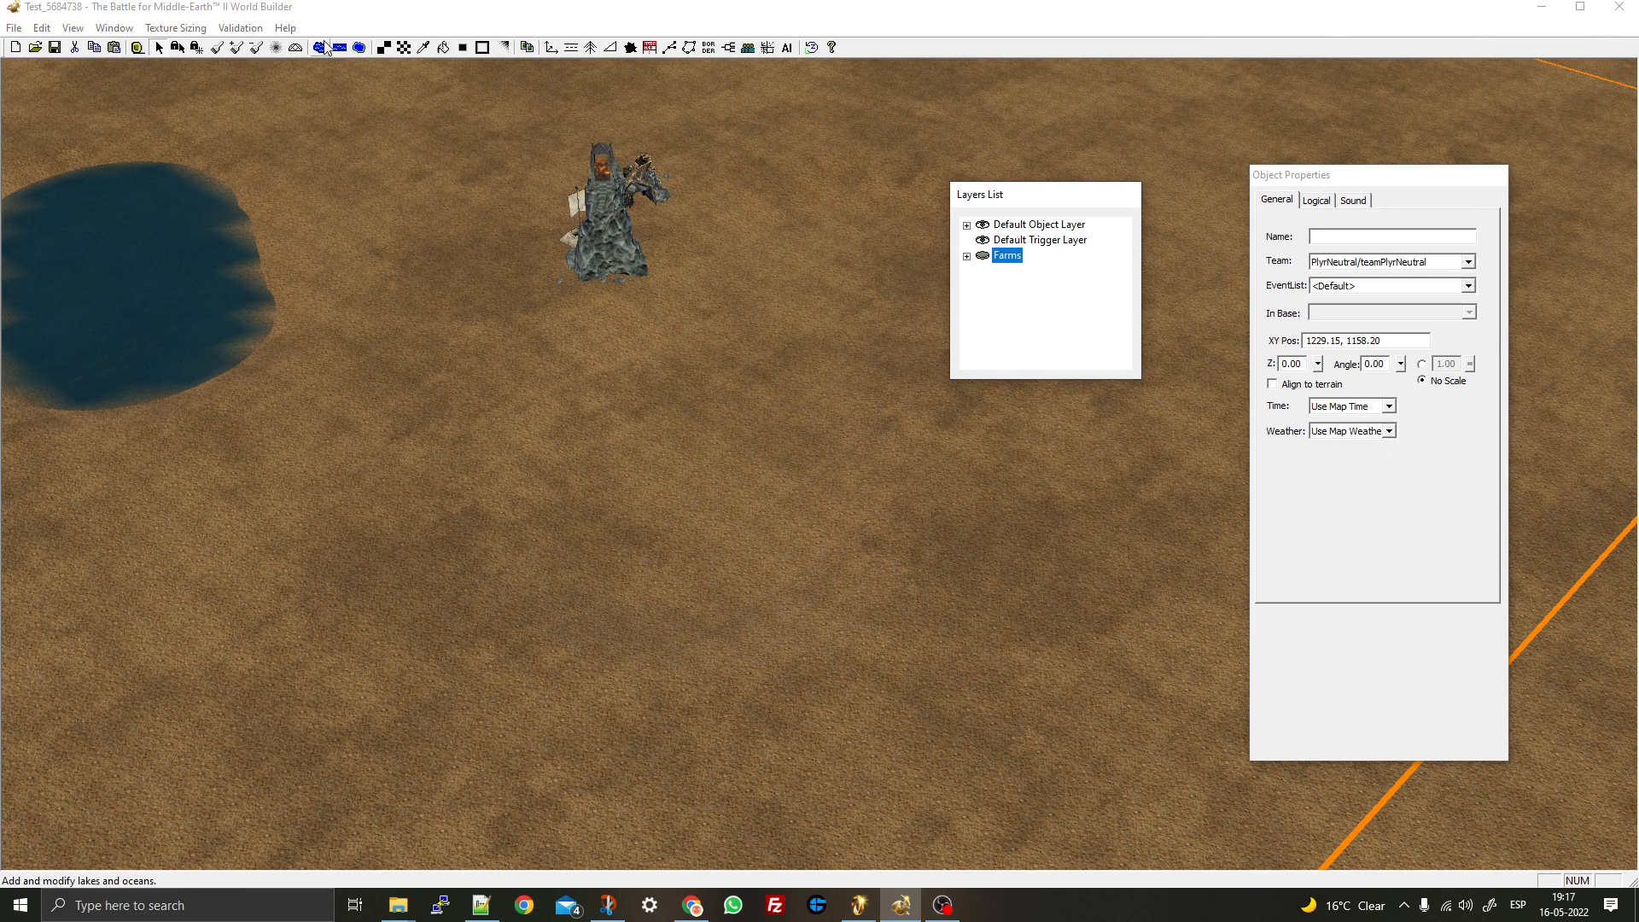
click(319, 47)
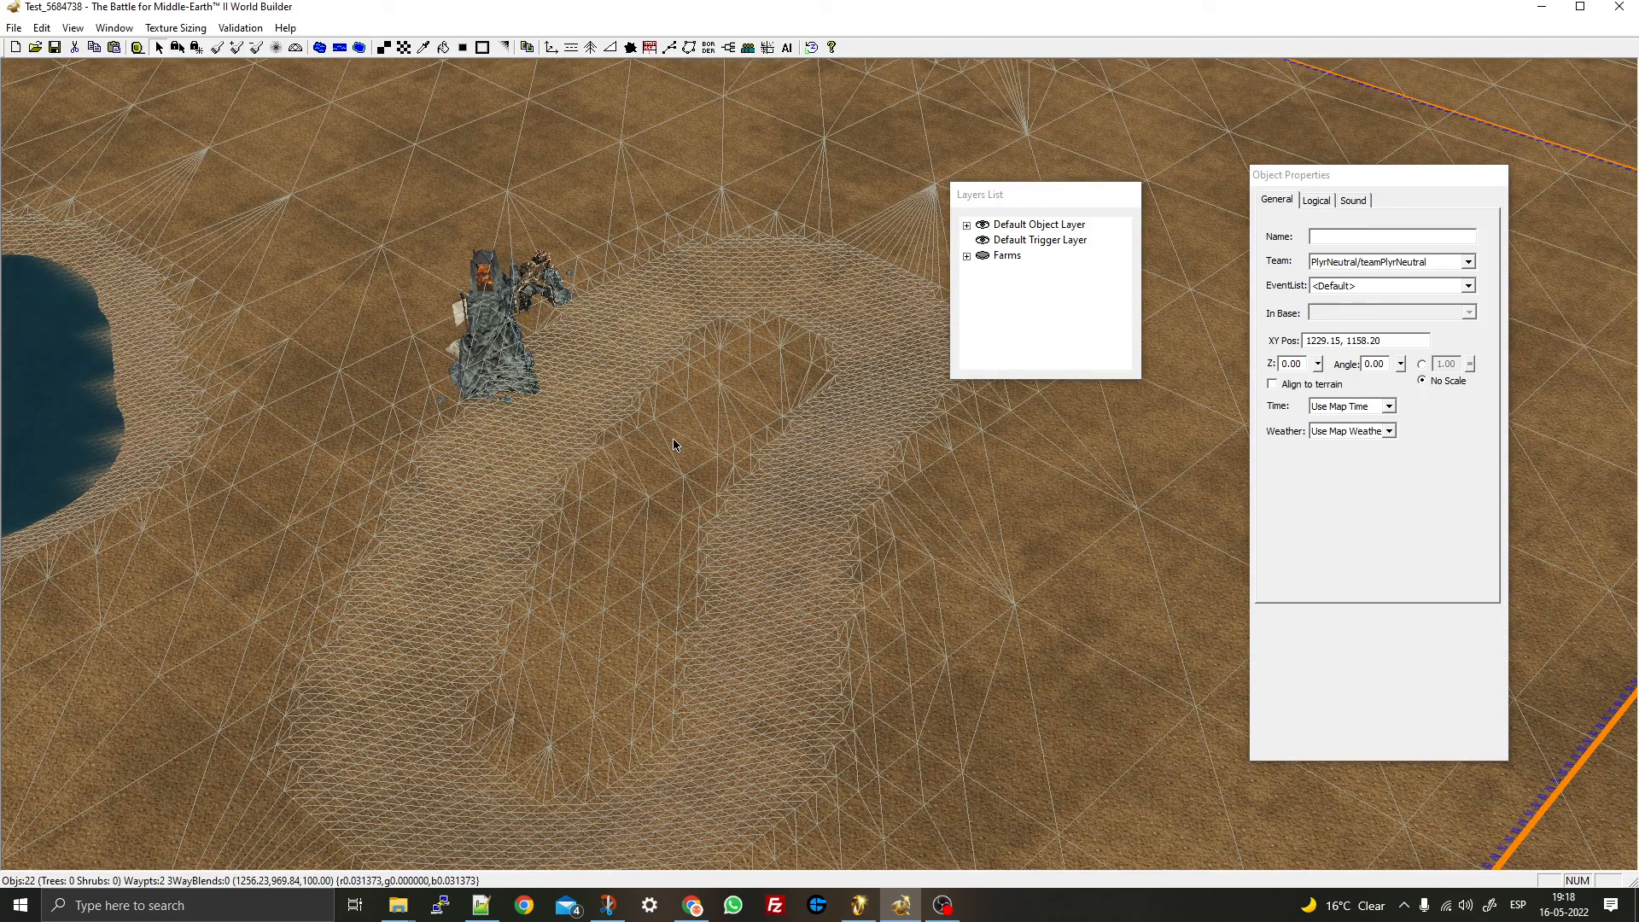
- Toggle the wireframe overlay and view the lake and ring-shaped hill from directly above
right_drag(639, 348, 632, 619)
middle_drag(632, 619, 728, 660)
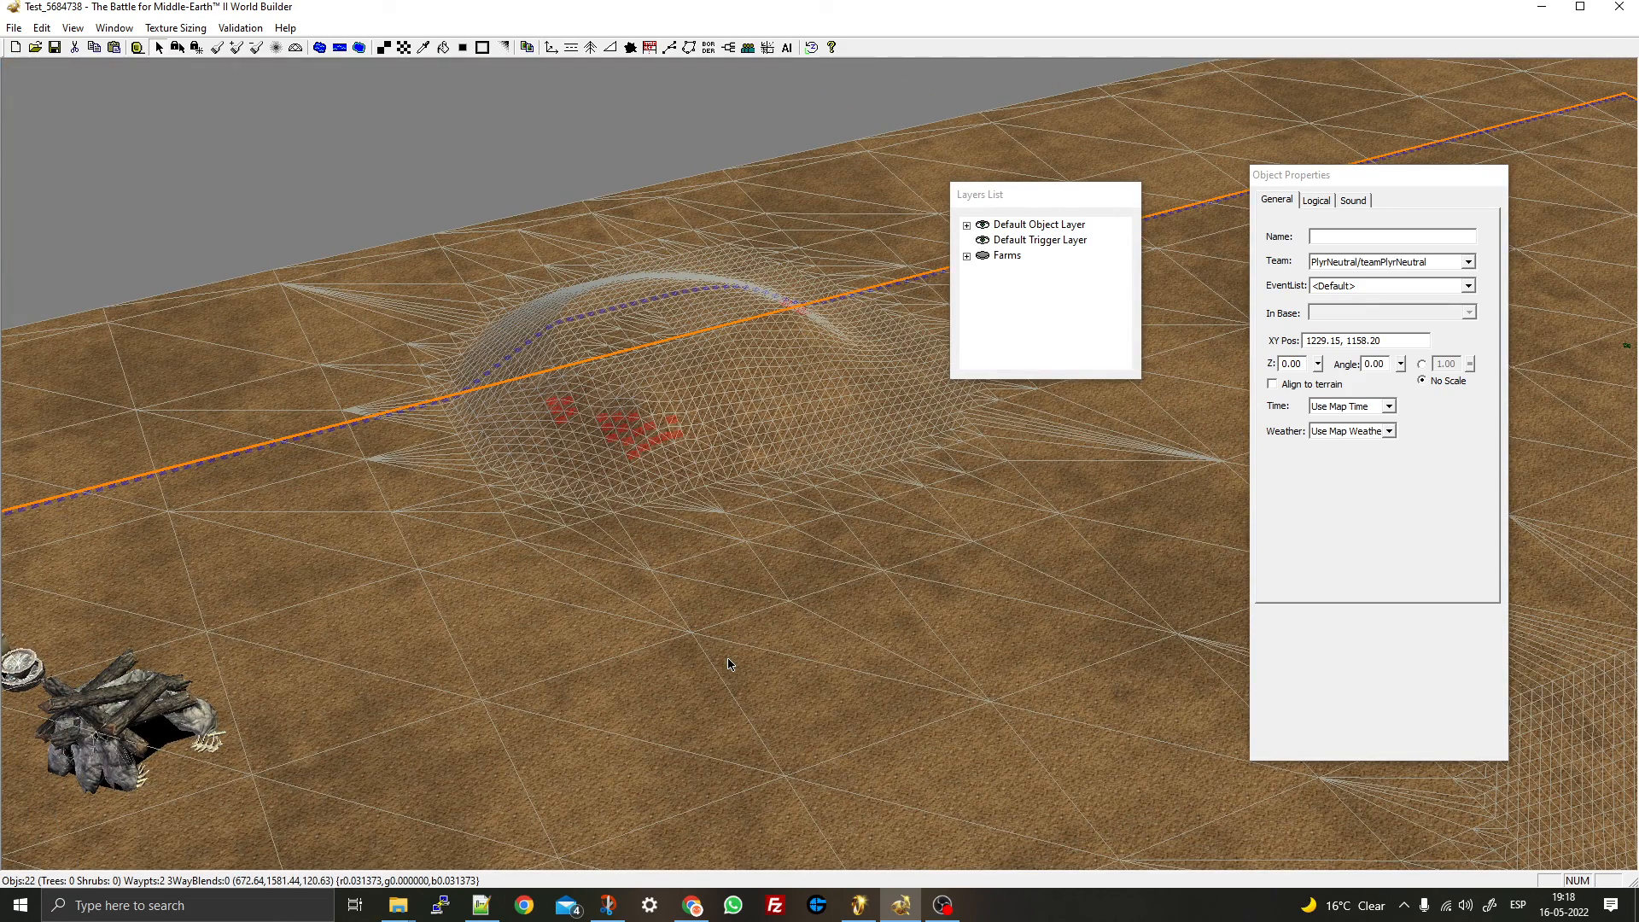
key(ctrl+w)
key(ctrl+w)
right_drag(729, 661, 208, 29)
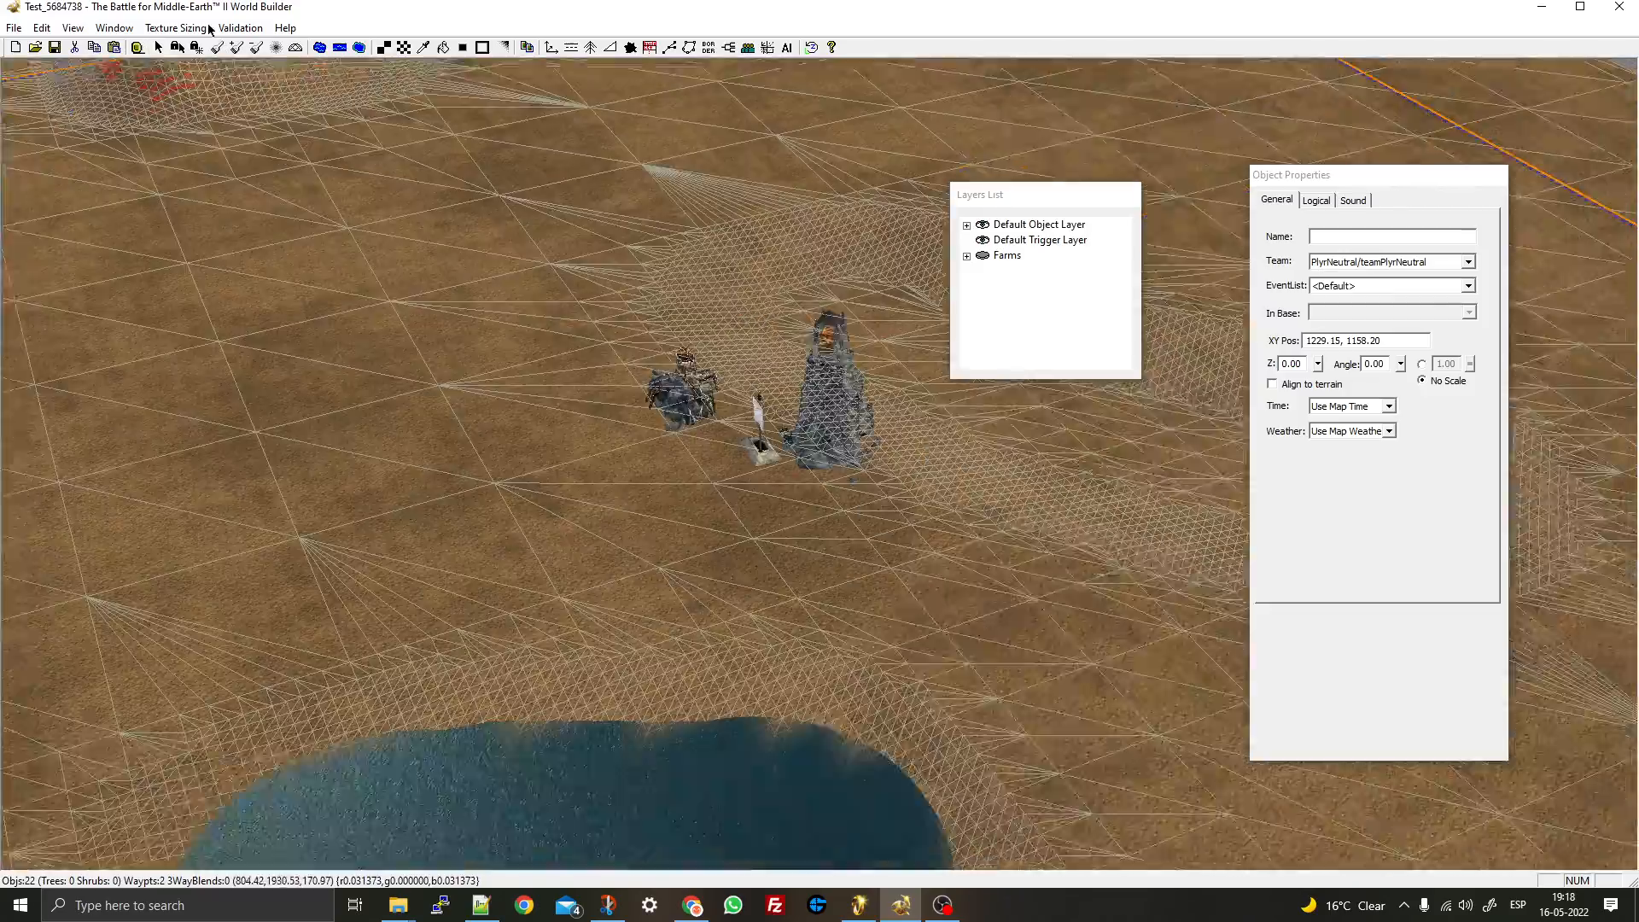
right_drag(700, 470, 410, 499)
middle_drag(410, 500, 533, 500)
click(159, 48)
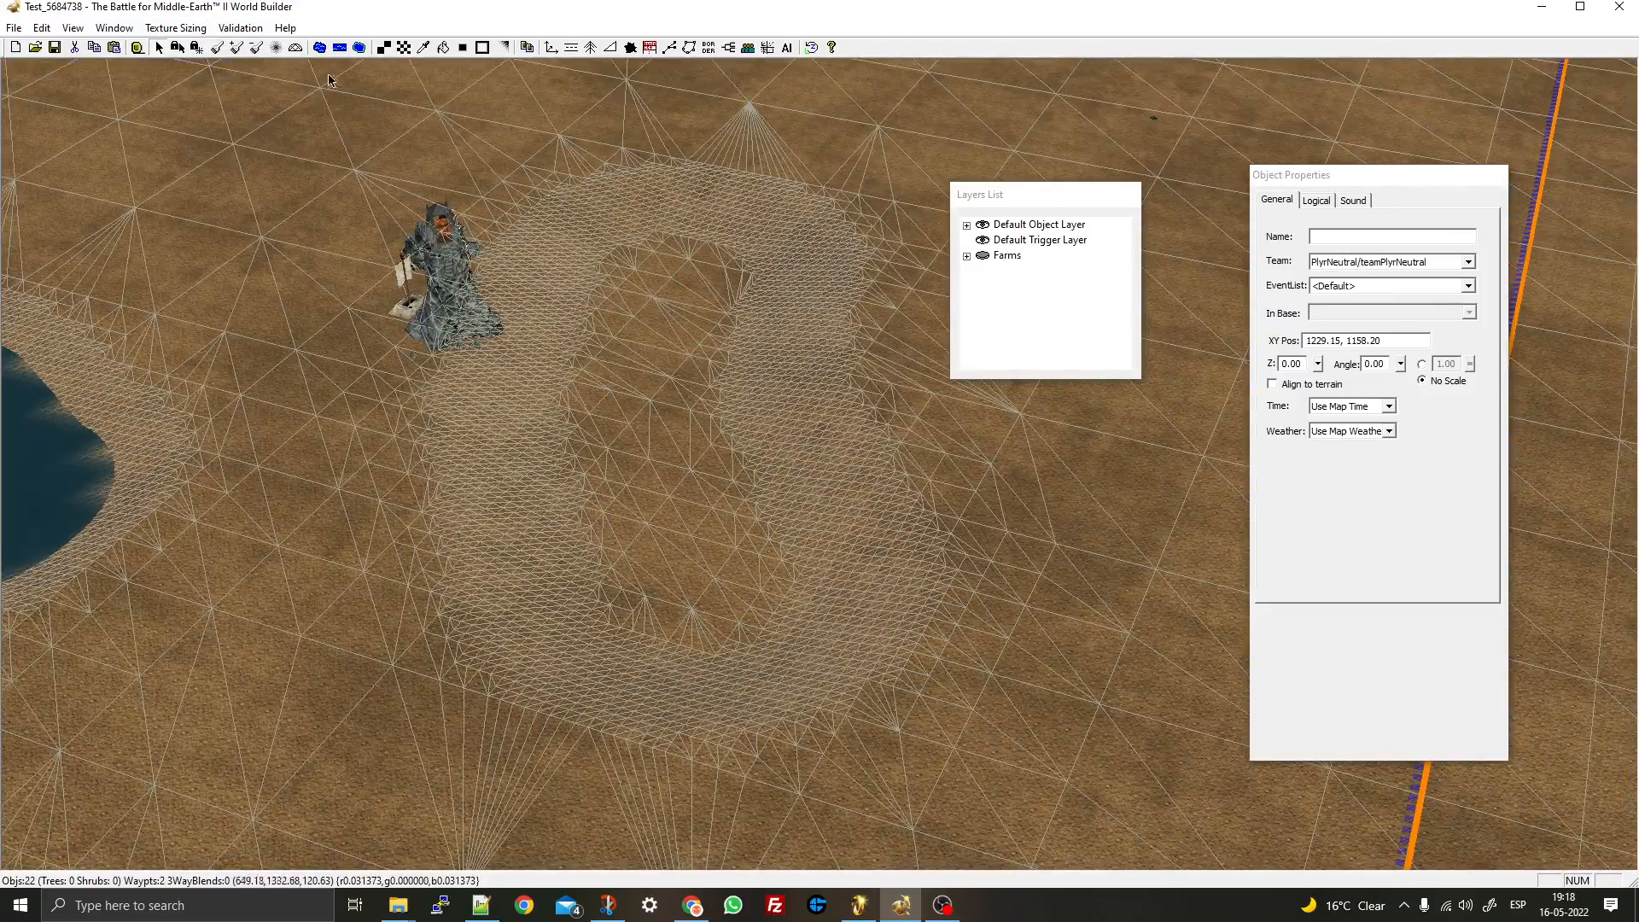
key(ctrl+d)
scroll(491, 356, down, 8)
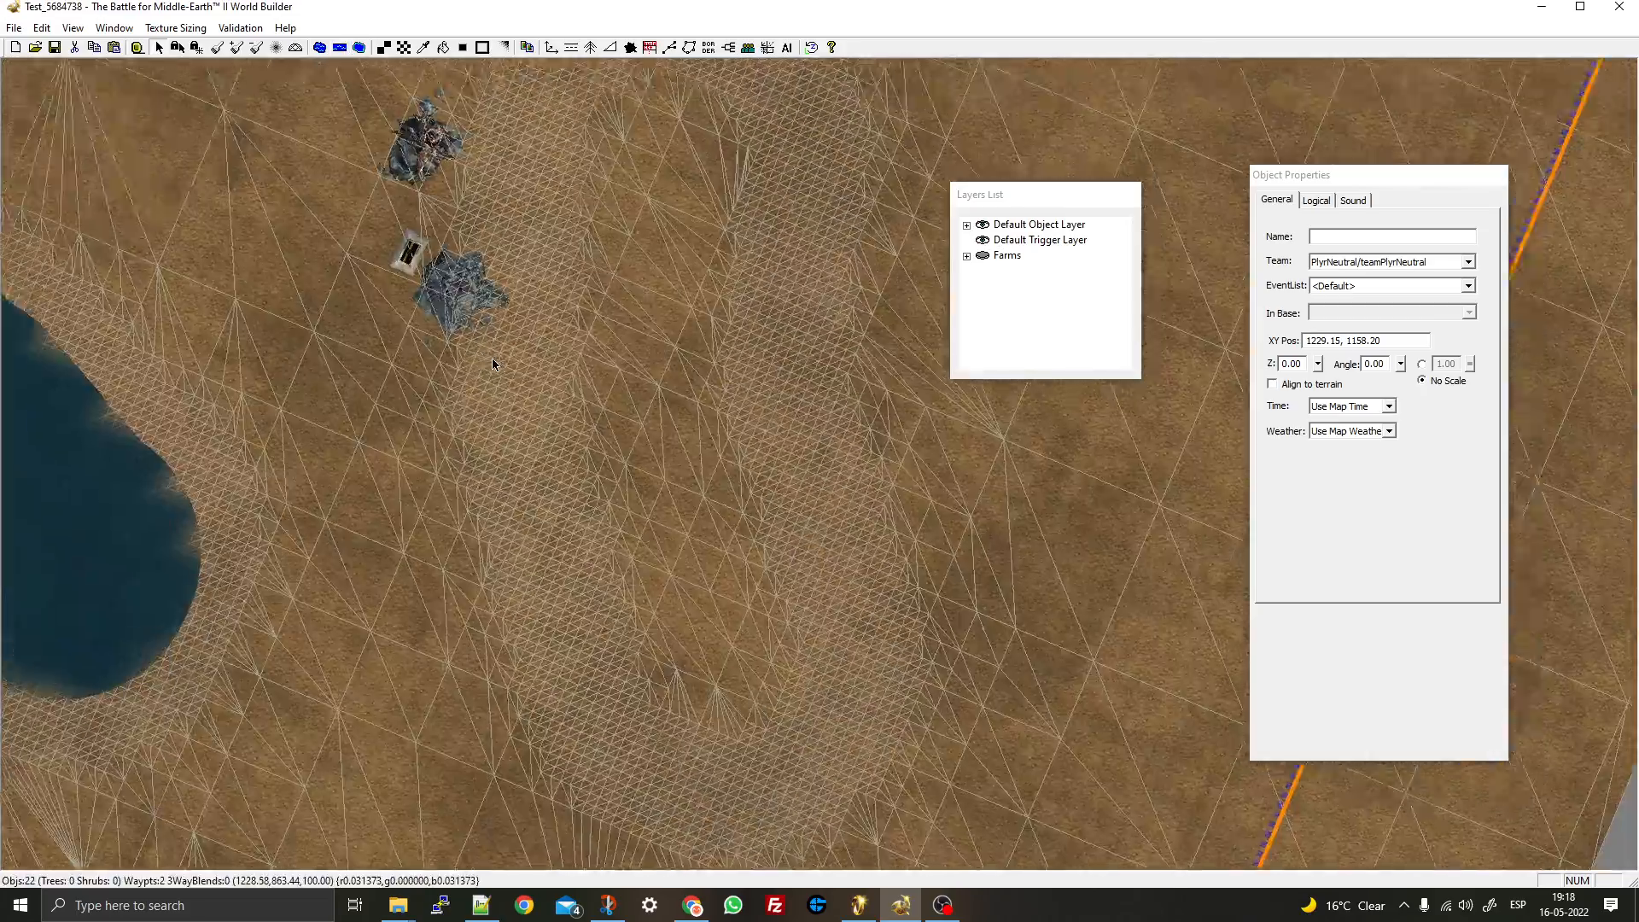
- Draw a new river across the ring-shaped hill with three cross-sections
click(338, 48)
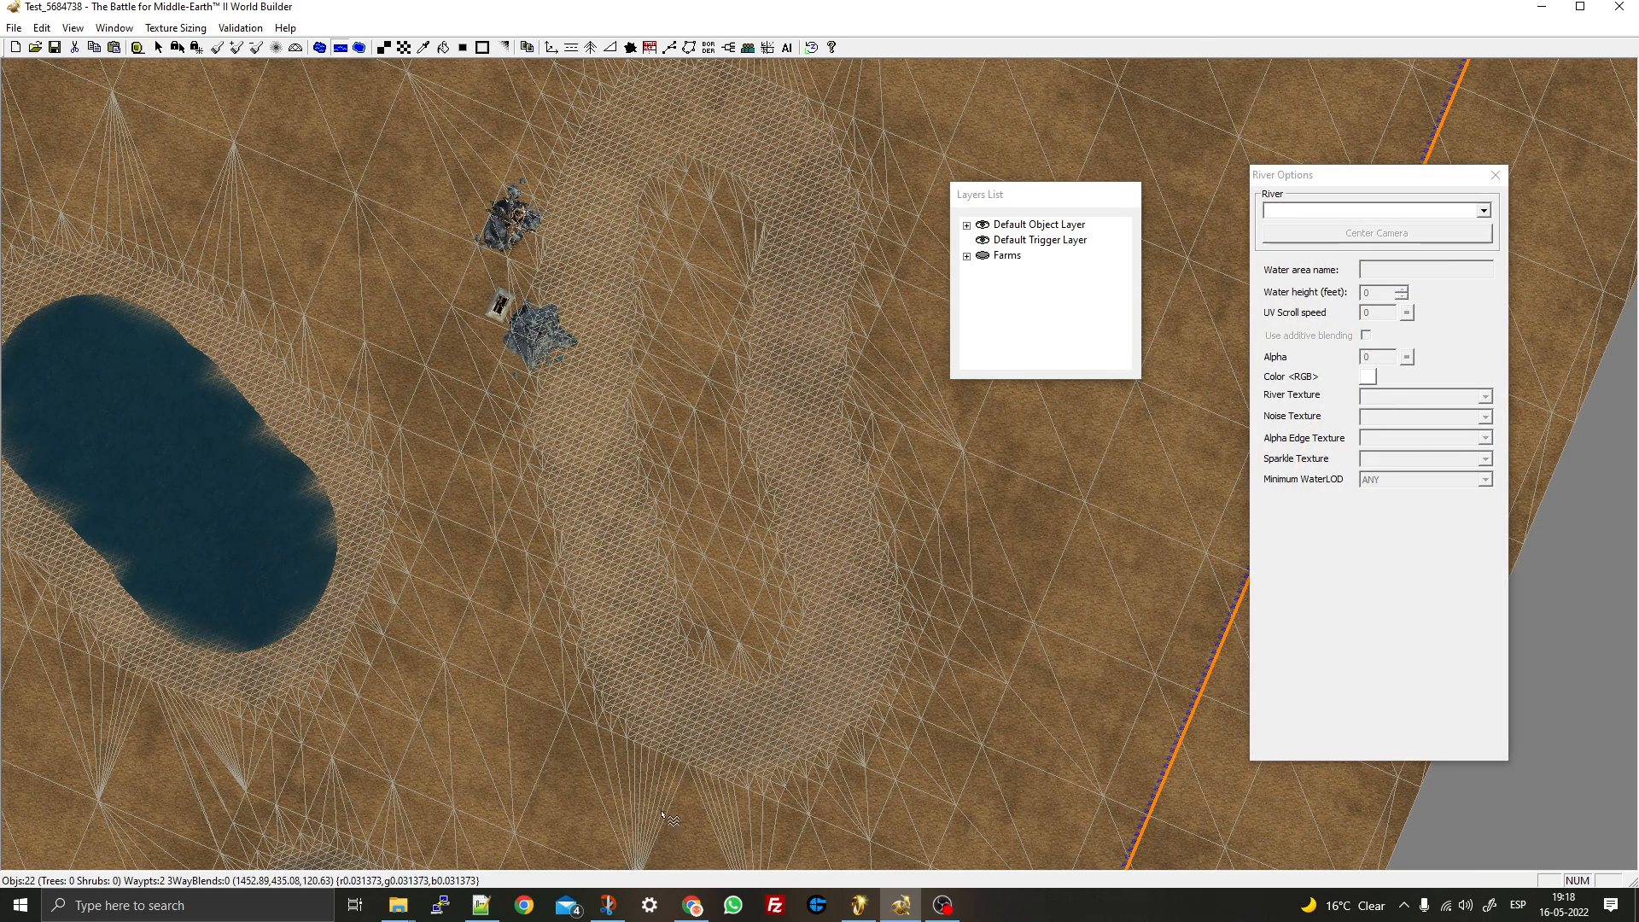
drag(549, 711, 878, 133)
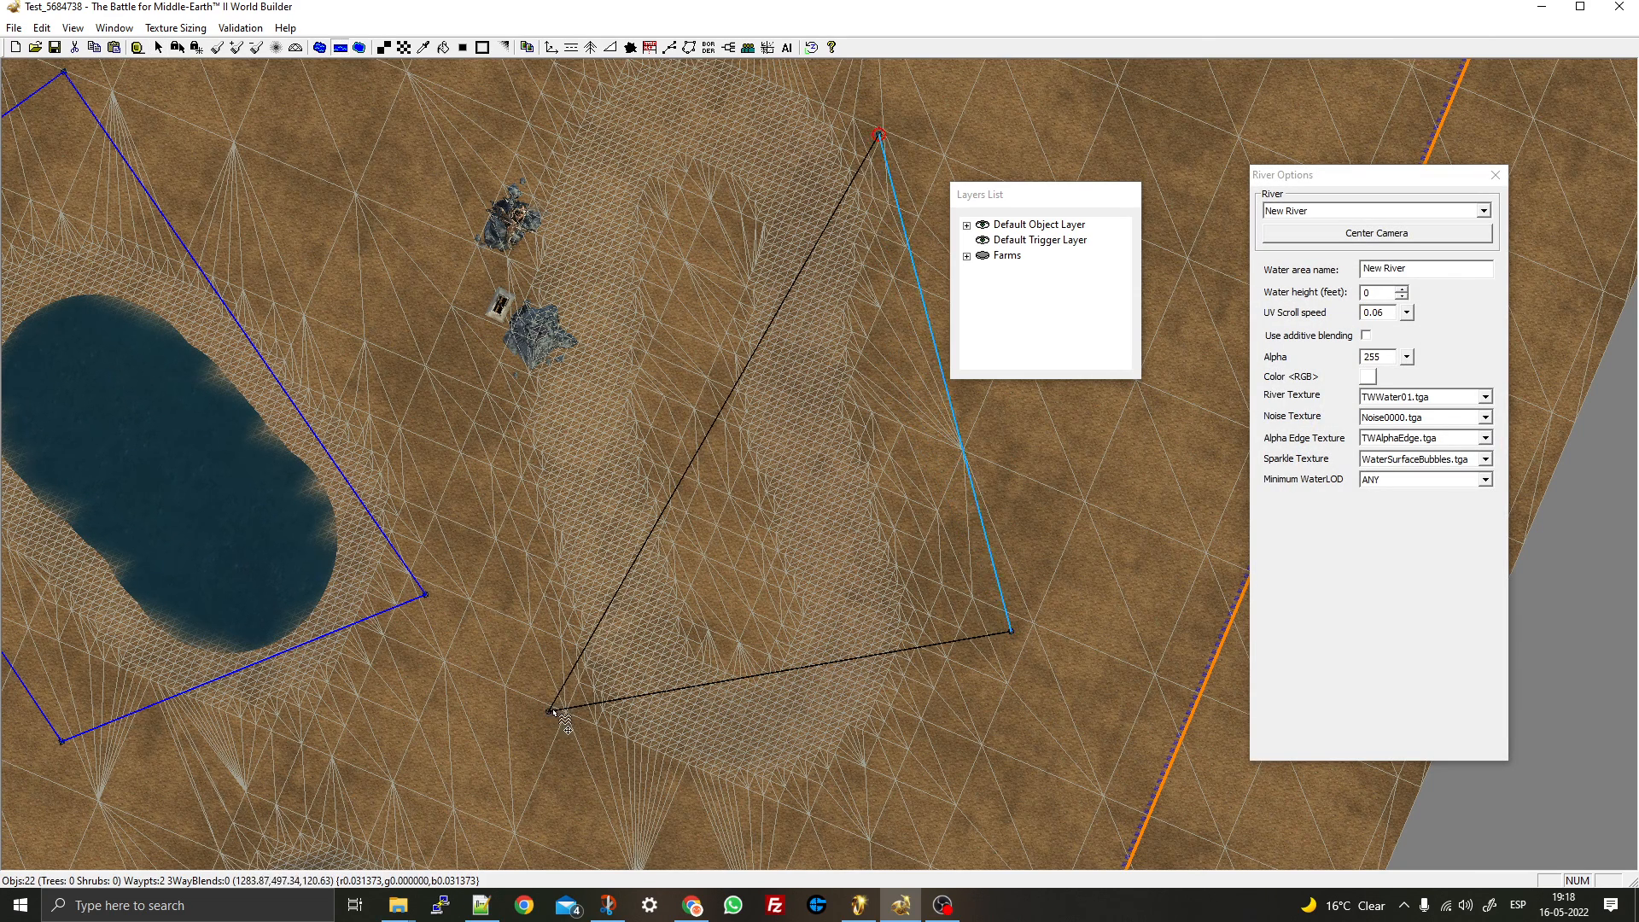
drag(551, 711, 468, 96)
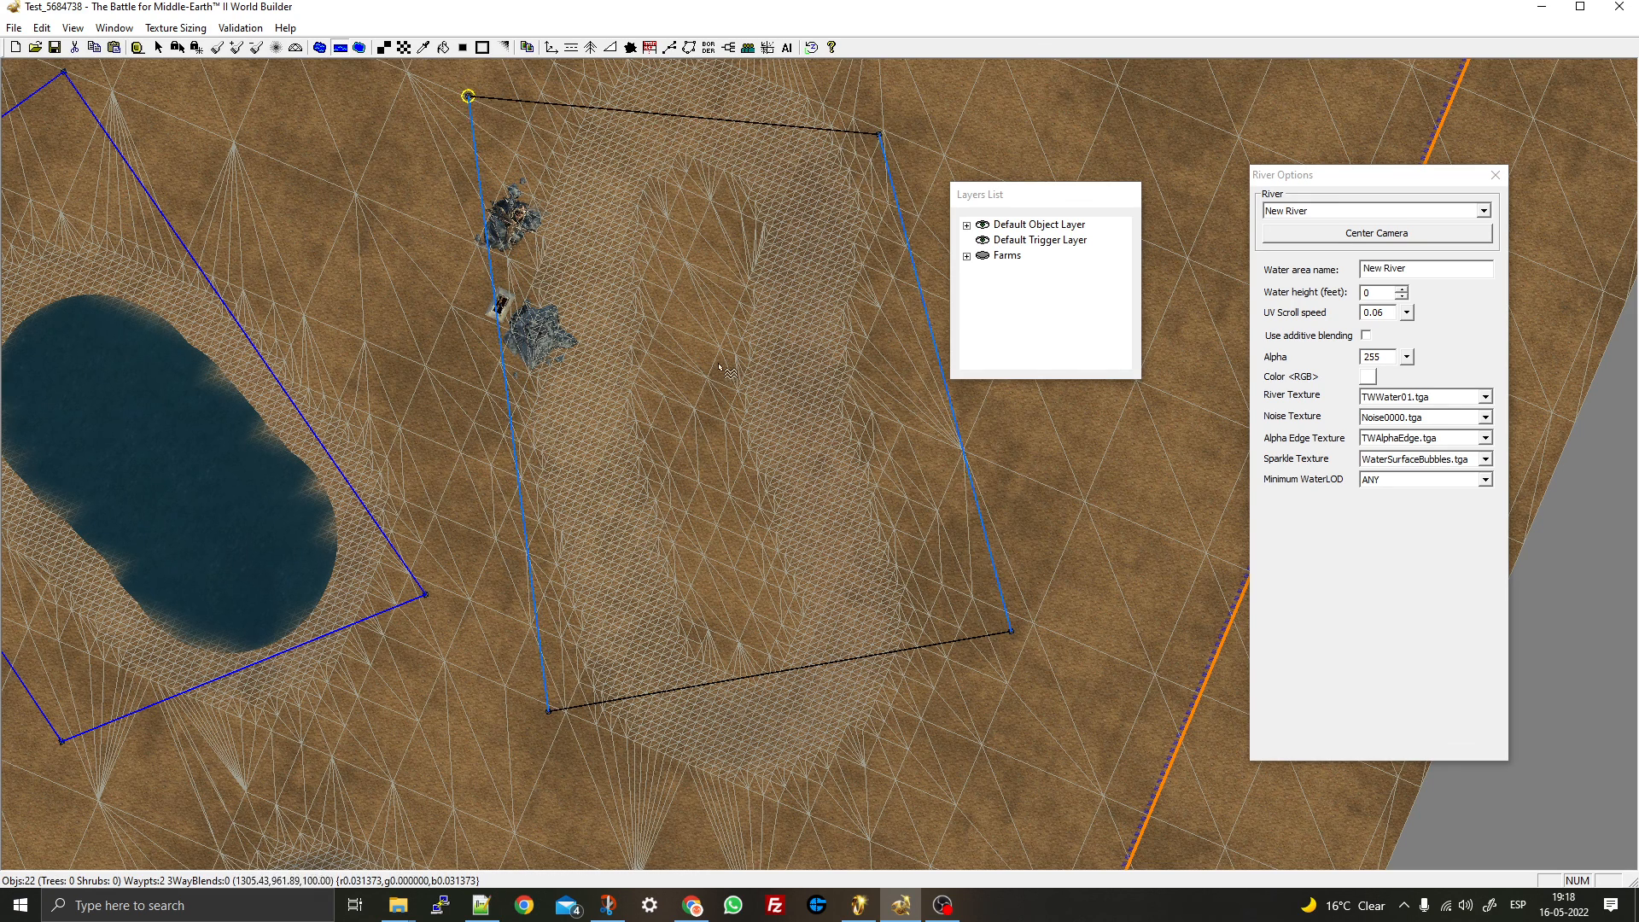
click(952, 403)
click(979, 522)
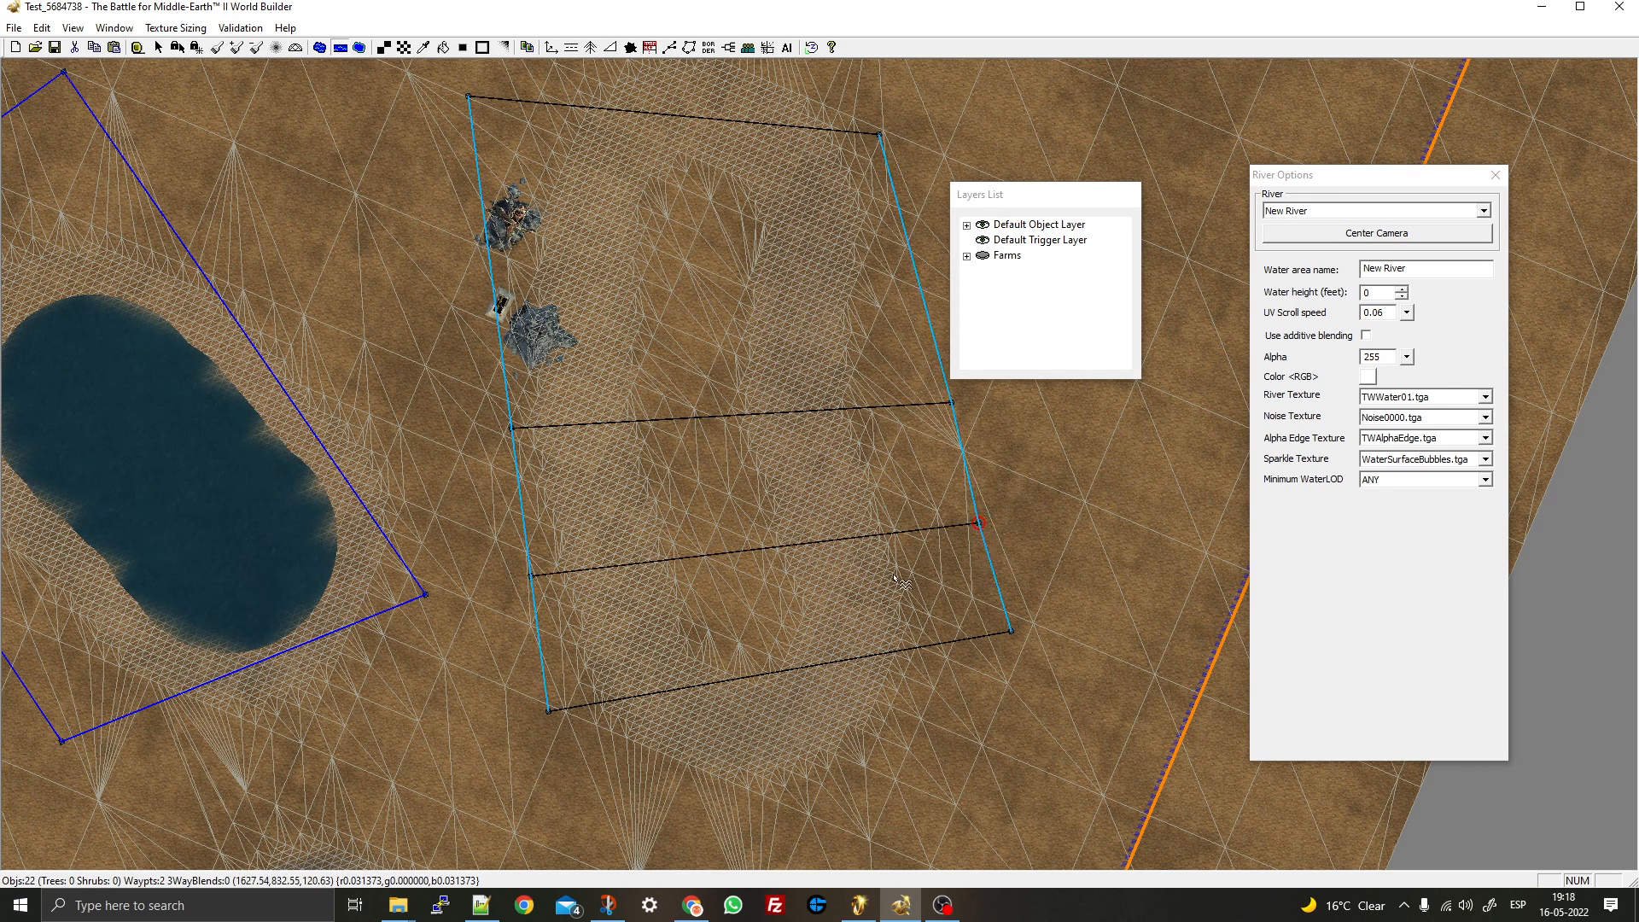
click(922, 301)
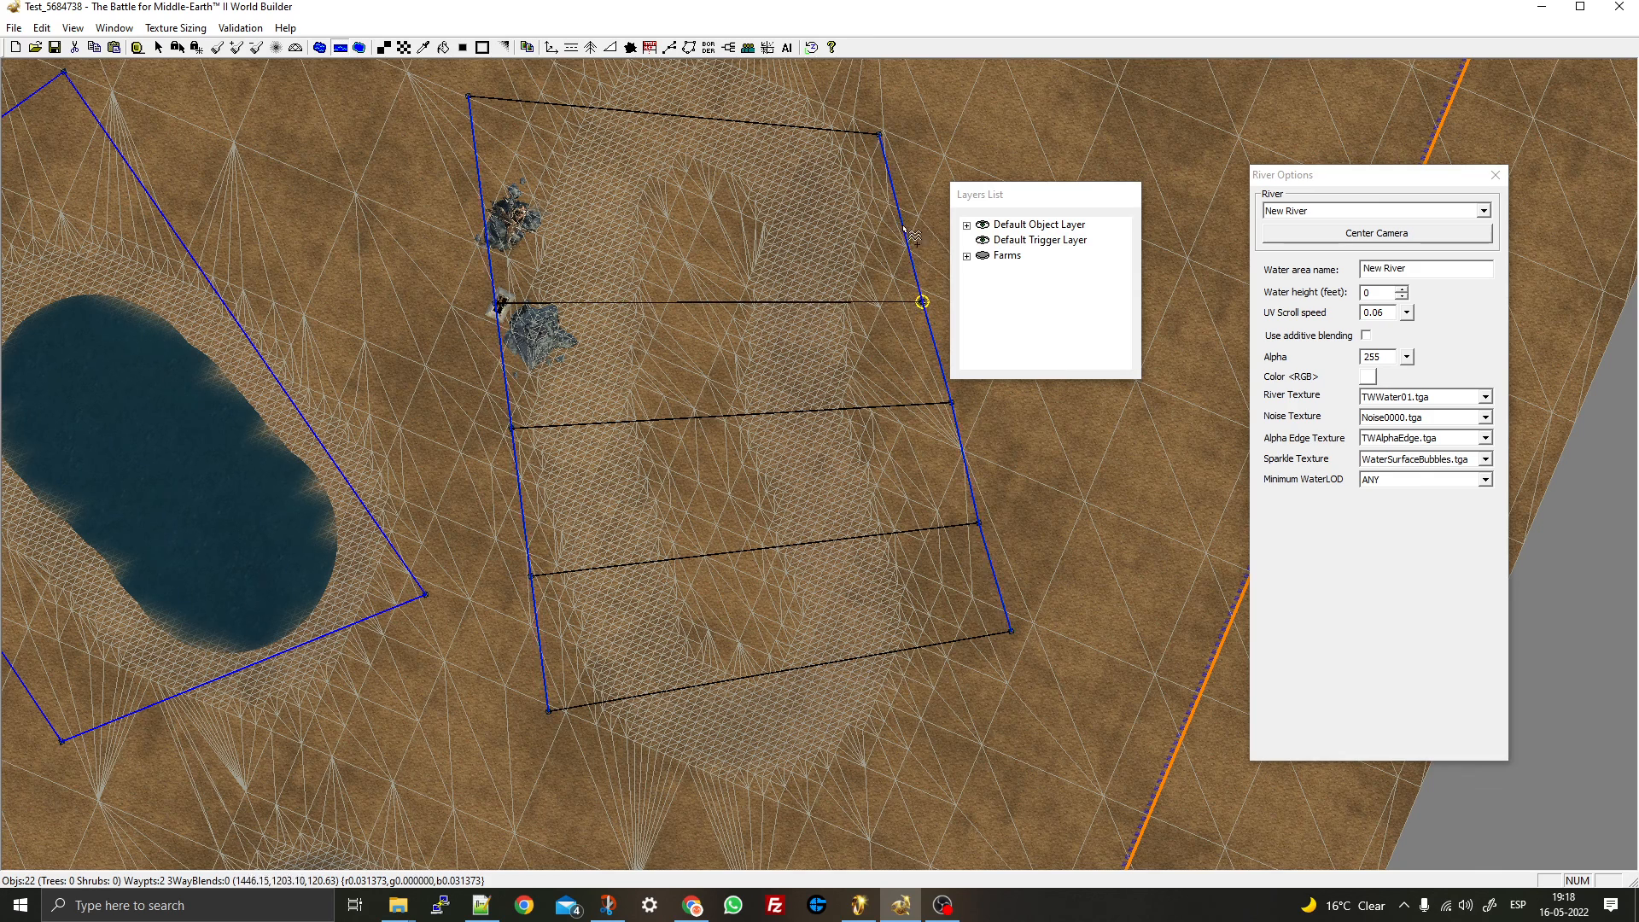
click(896, 220)
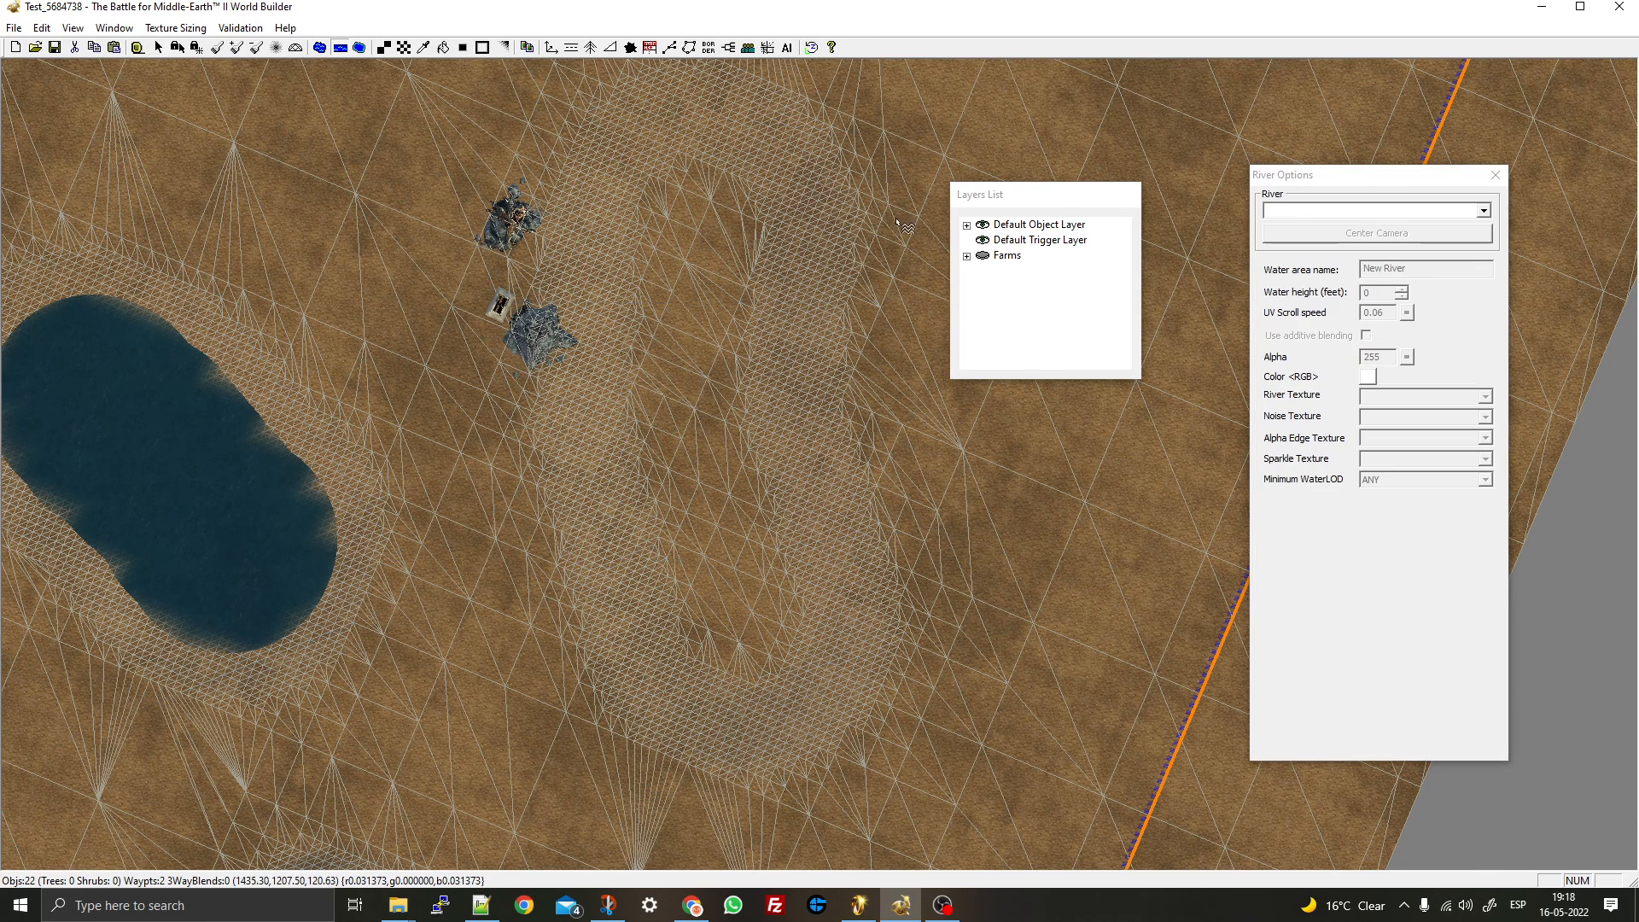
- Enable Show Trigger Areas, add one more cross-section and stretch the river's end outward
click(73, 28)
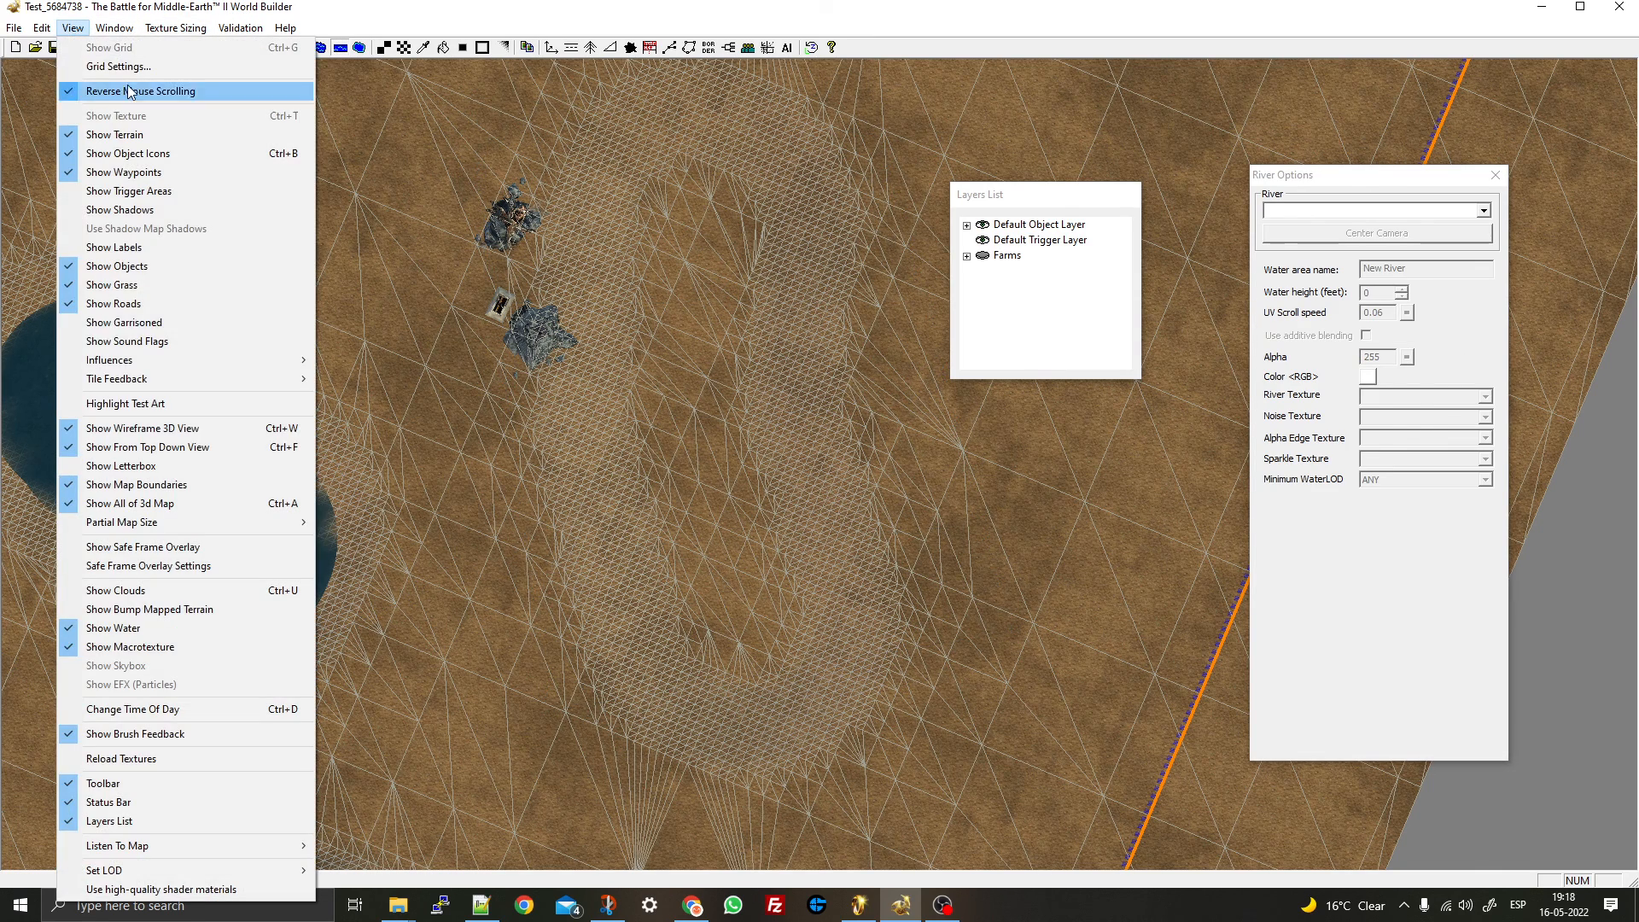
click(129, 193)
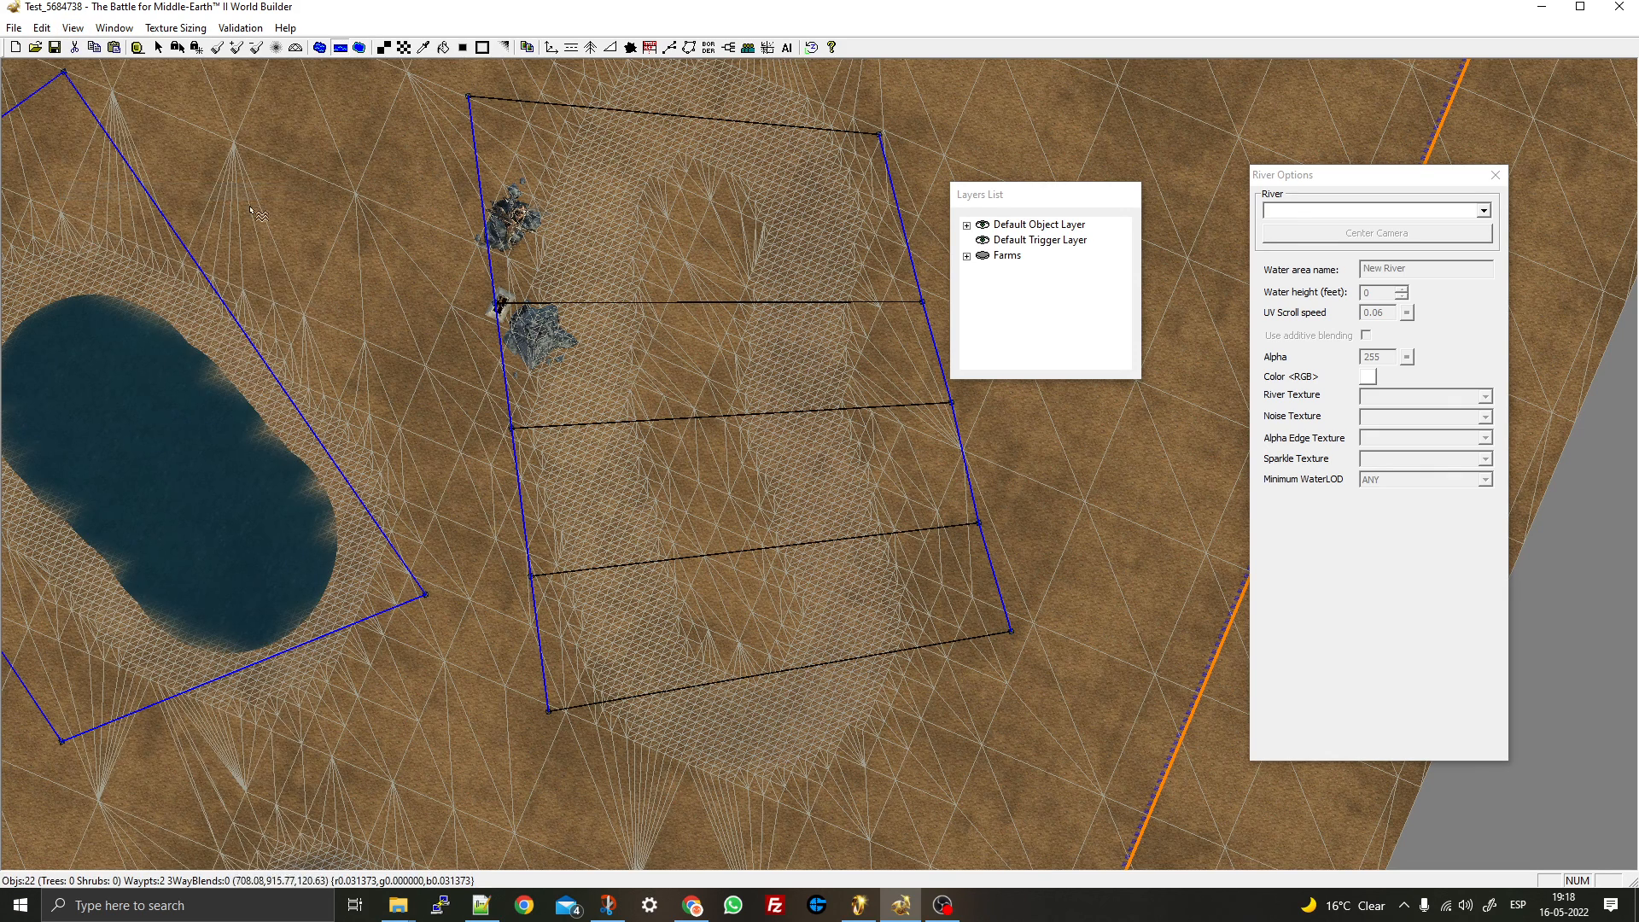
click(905, 229)
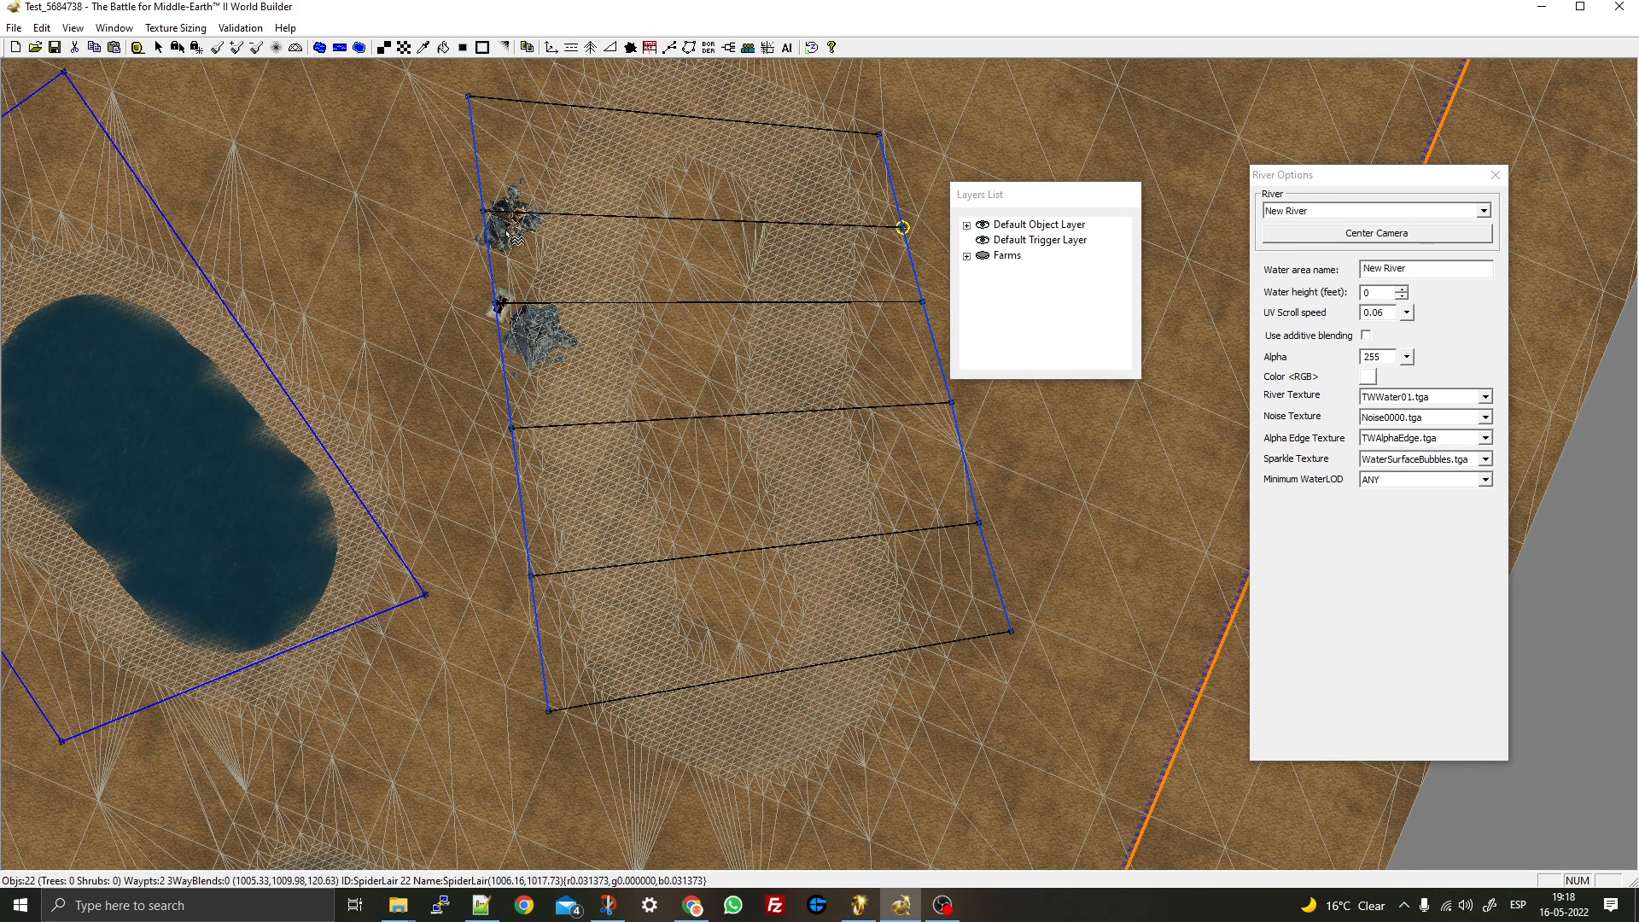
click(655, 106)
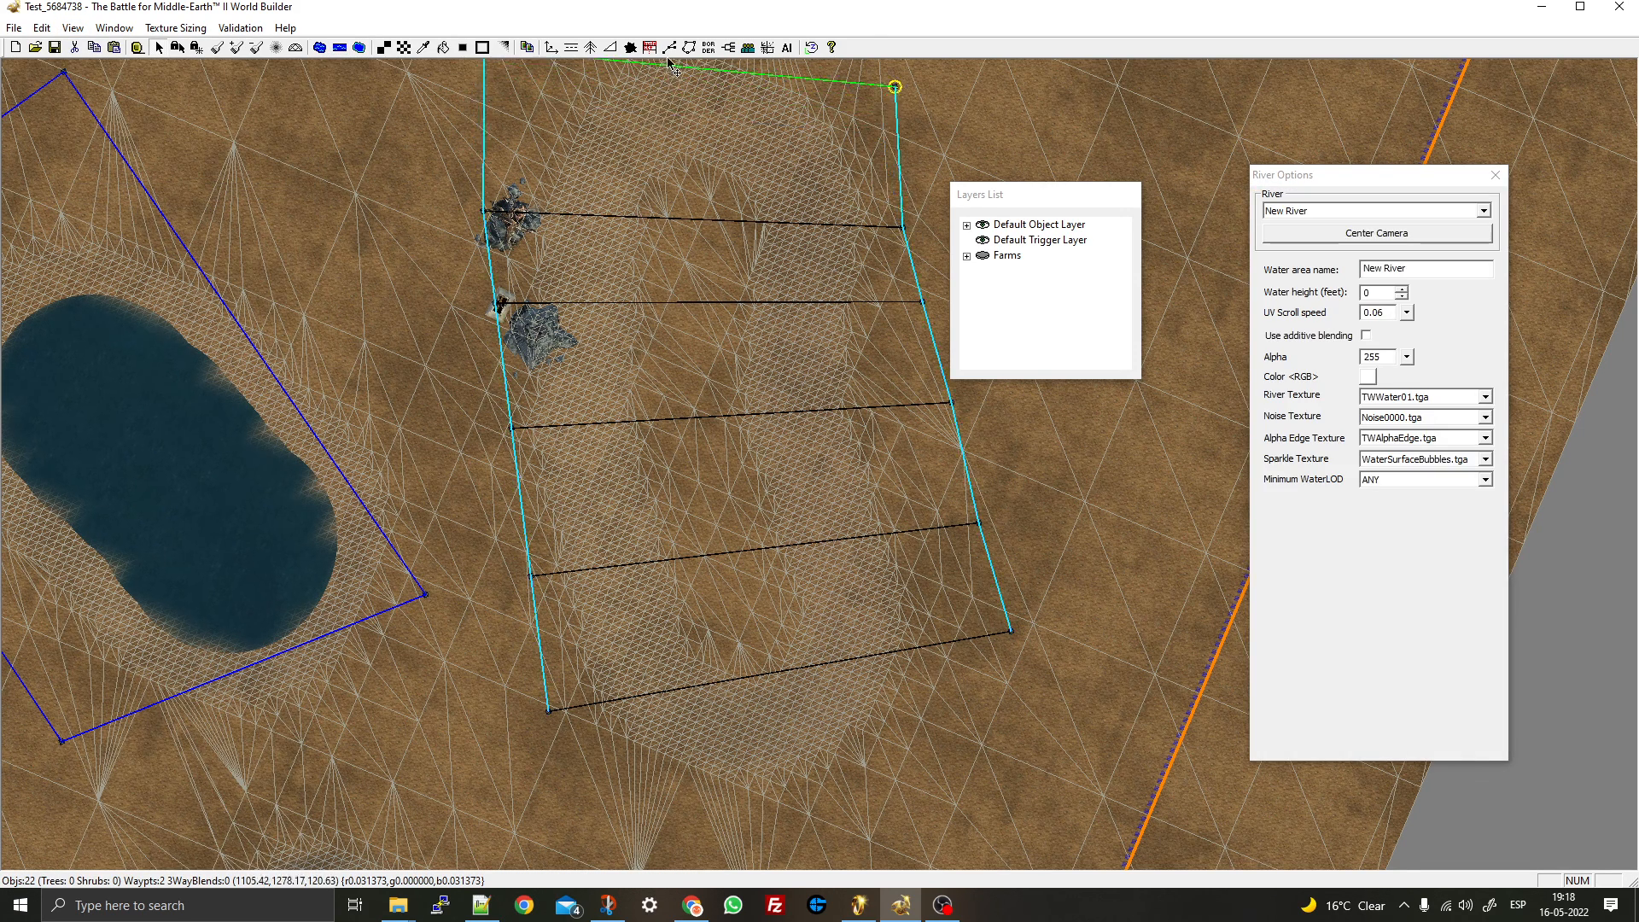
drag(743, 684, 743, 847)
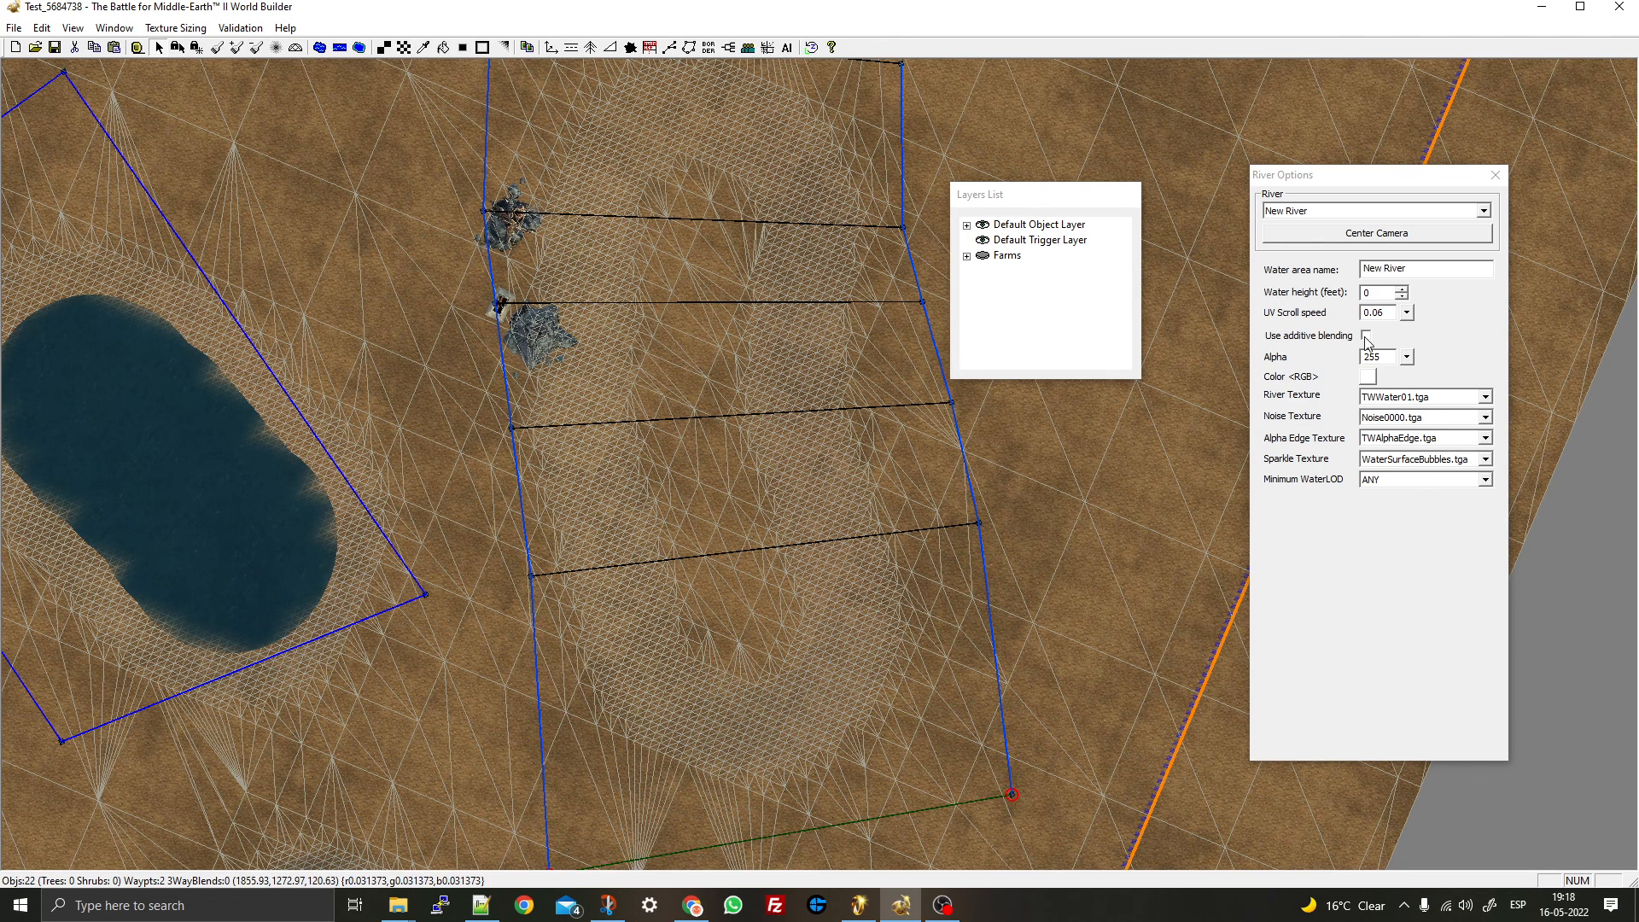
- Set the river's water height to 105 feet
click(1401, 291)
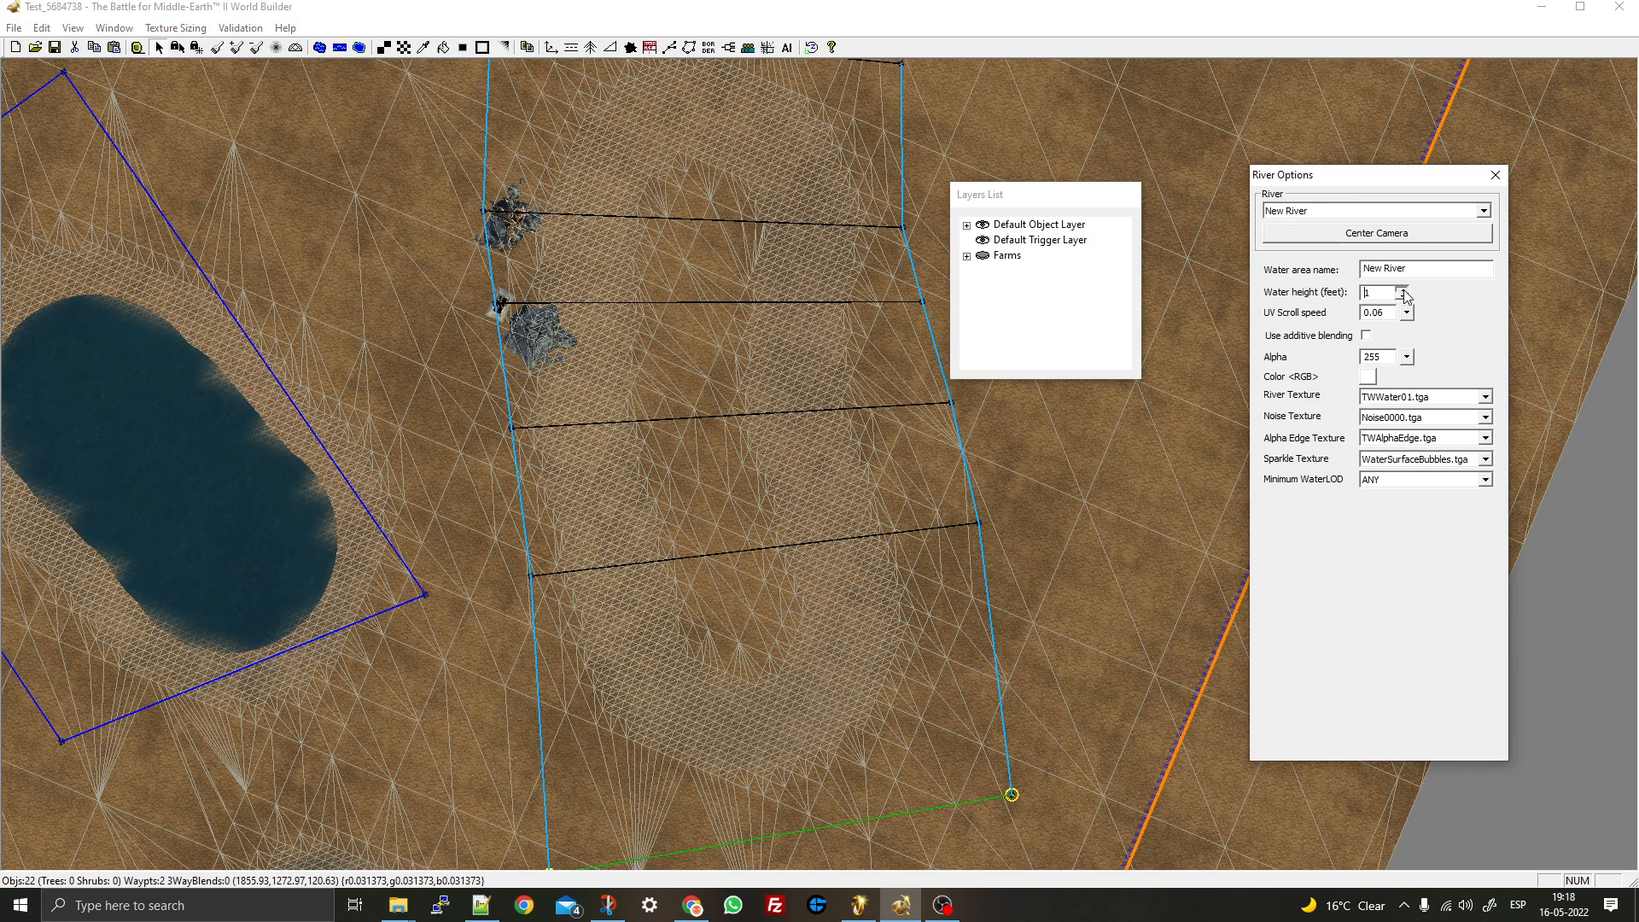
click(1383, 293)
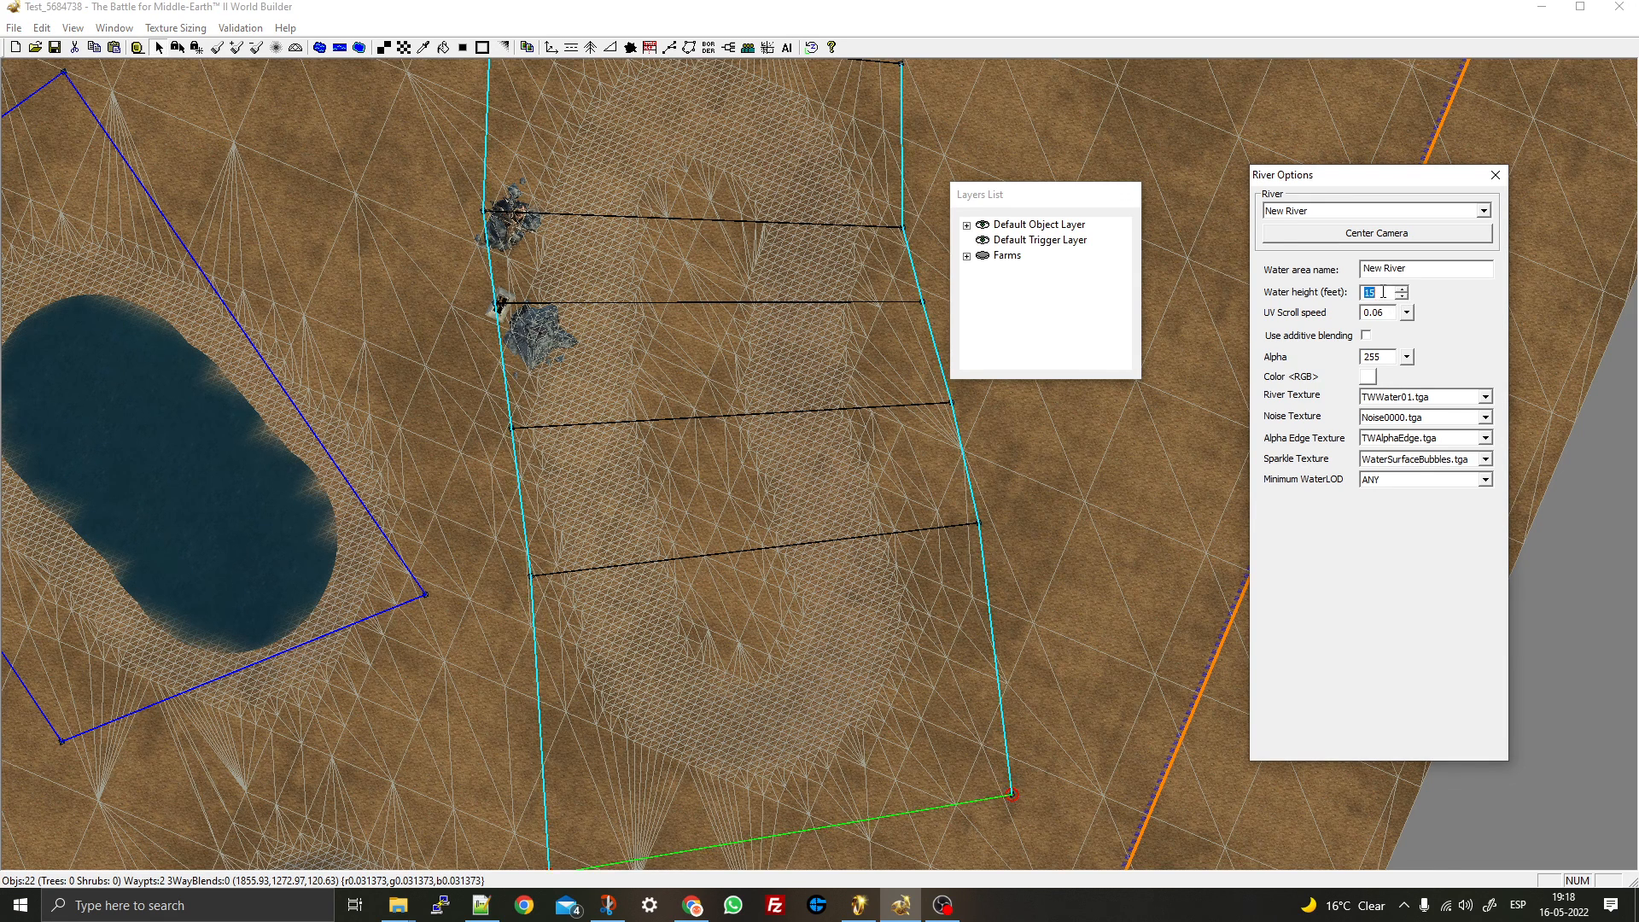
key(BackSpace)
text(05)
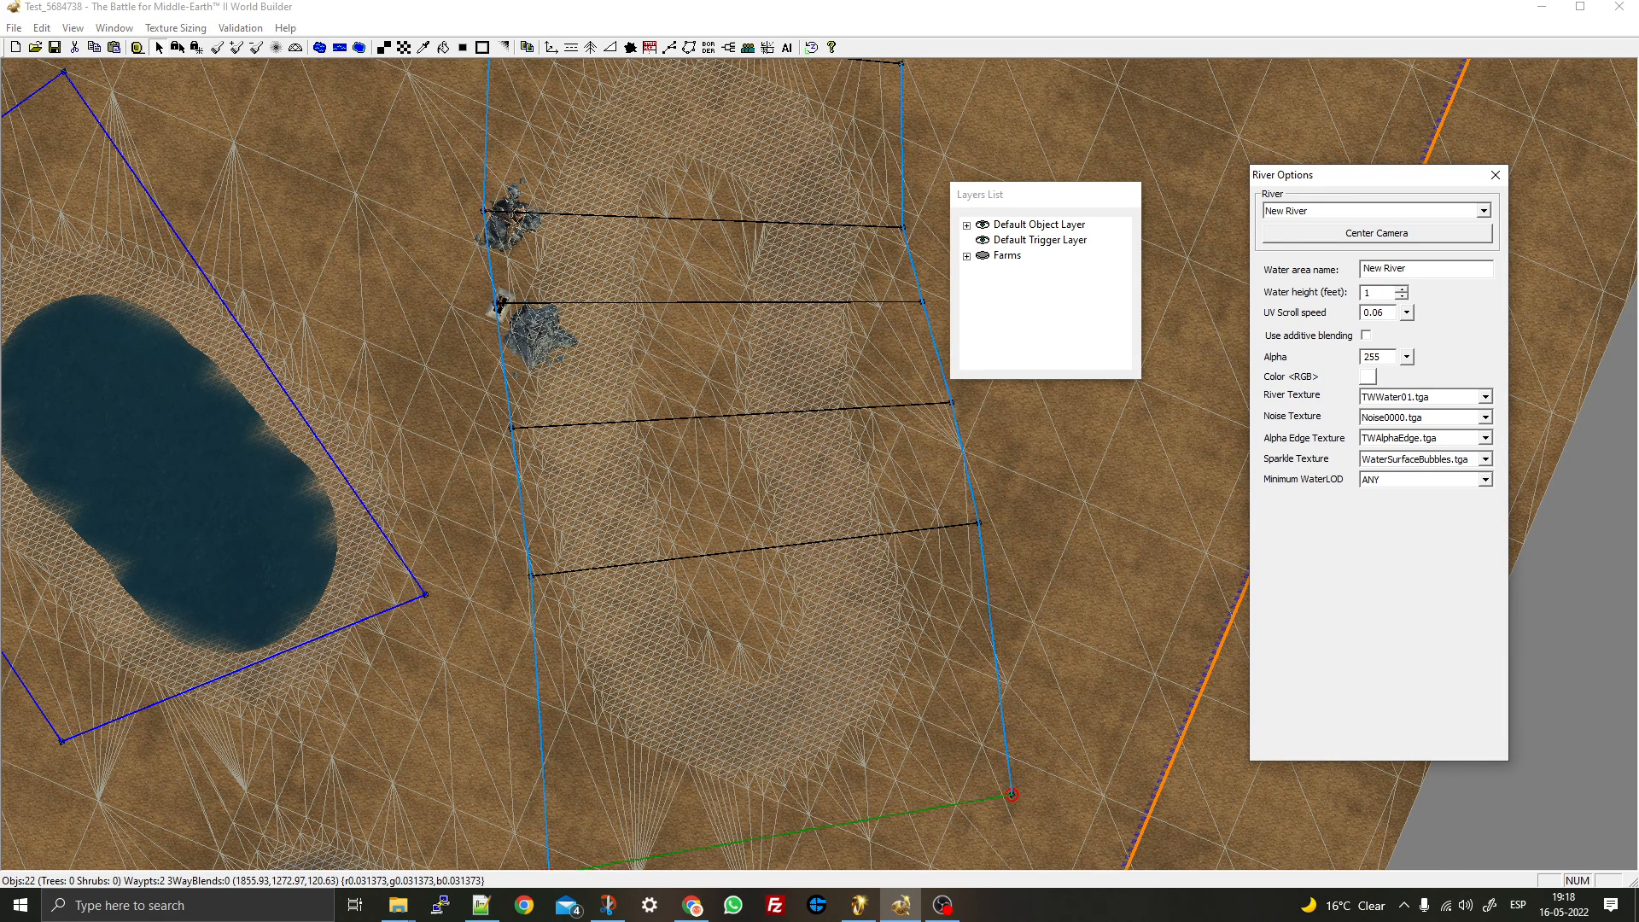
- Finish the river so water fills the looping track, then check it and deselect
click(683, 399)
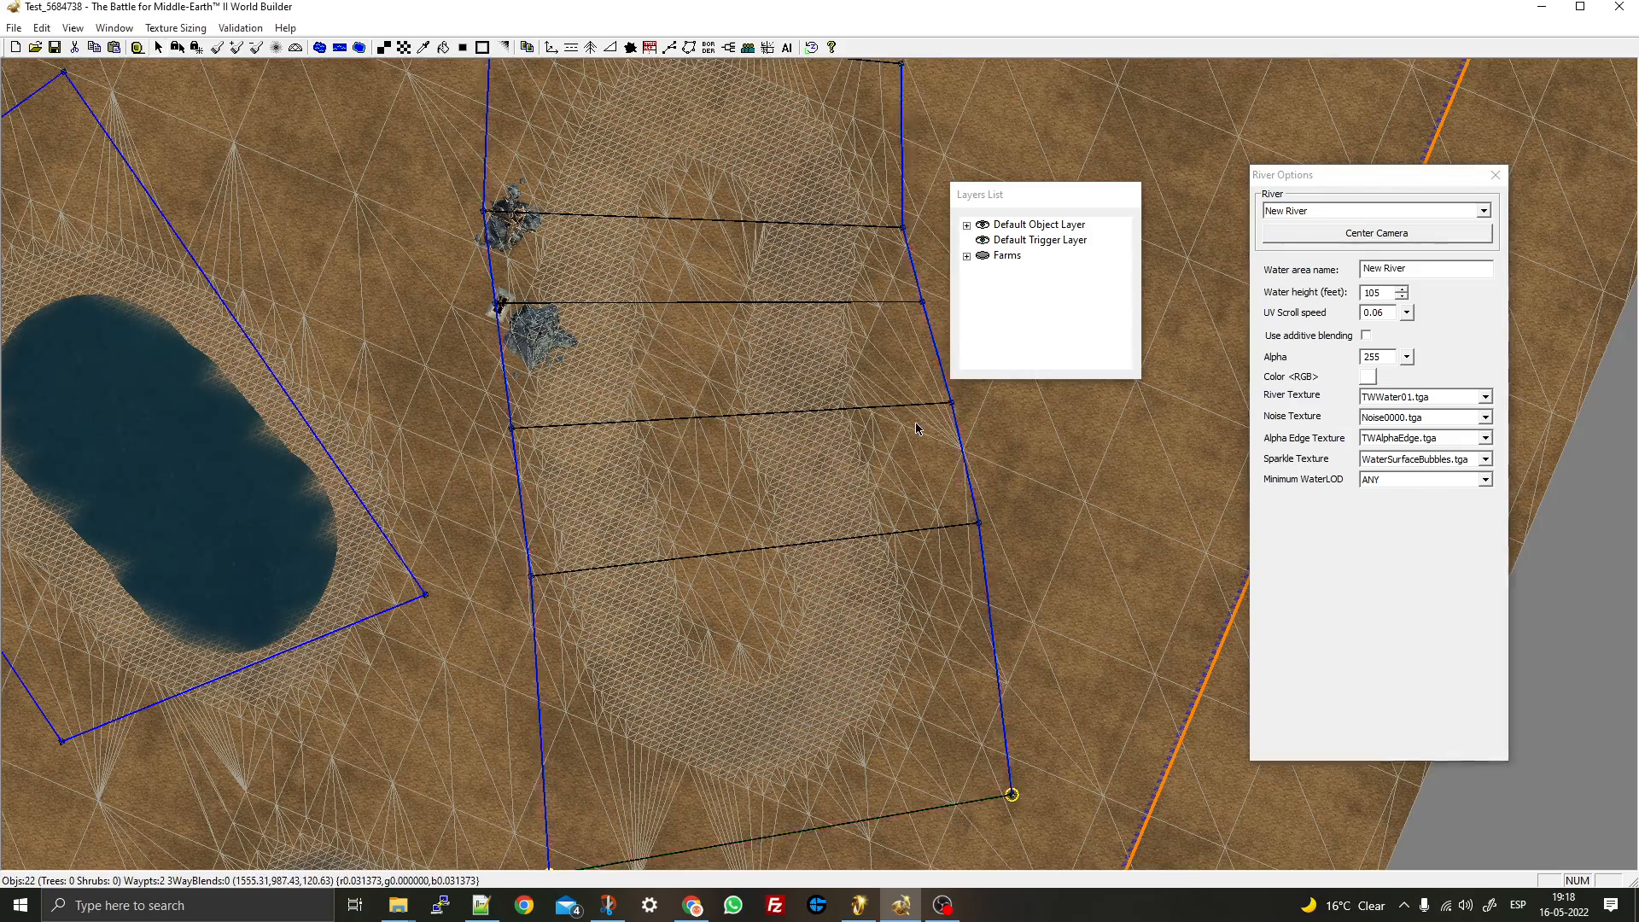
scroll(683, 399, down, 3)
middle_drag(683, 398, 739, 376)
scroll(664, 376, down, 3)
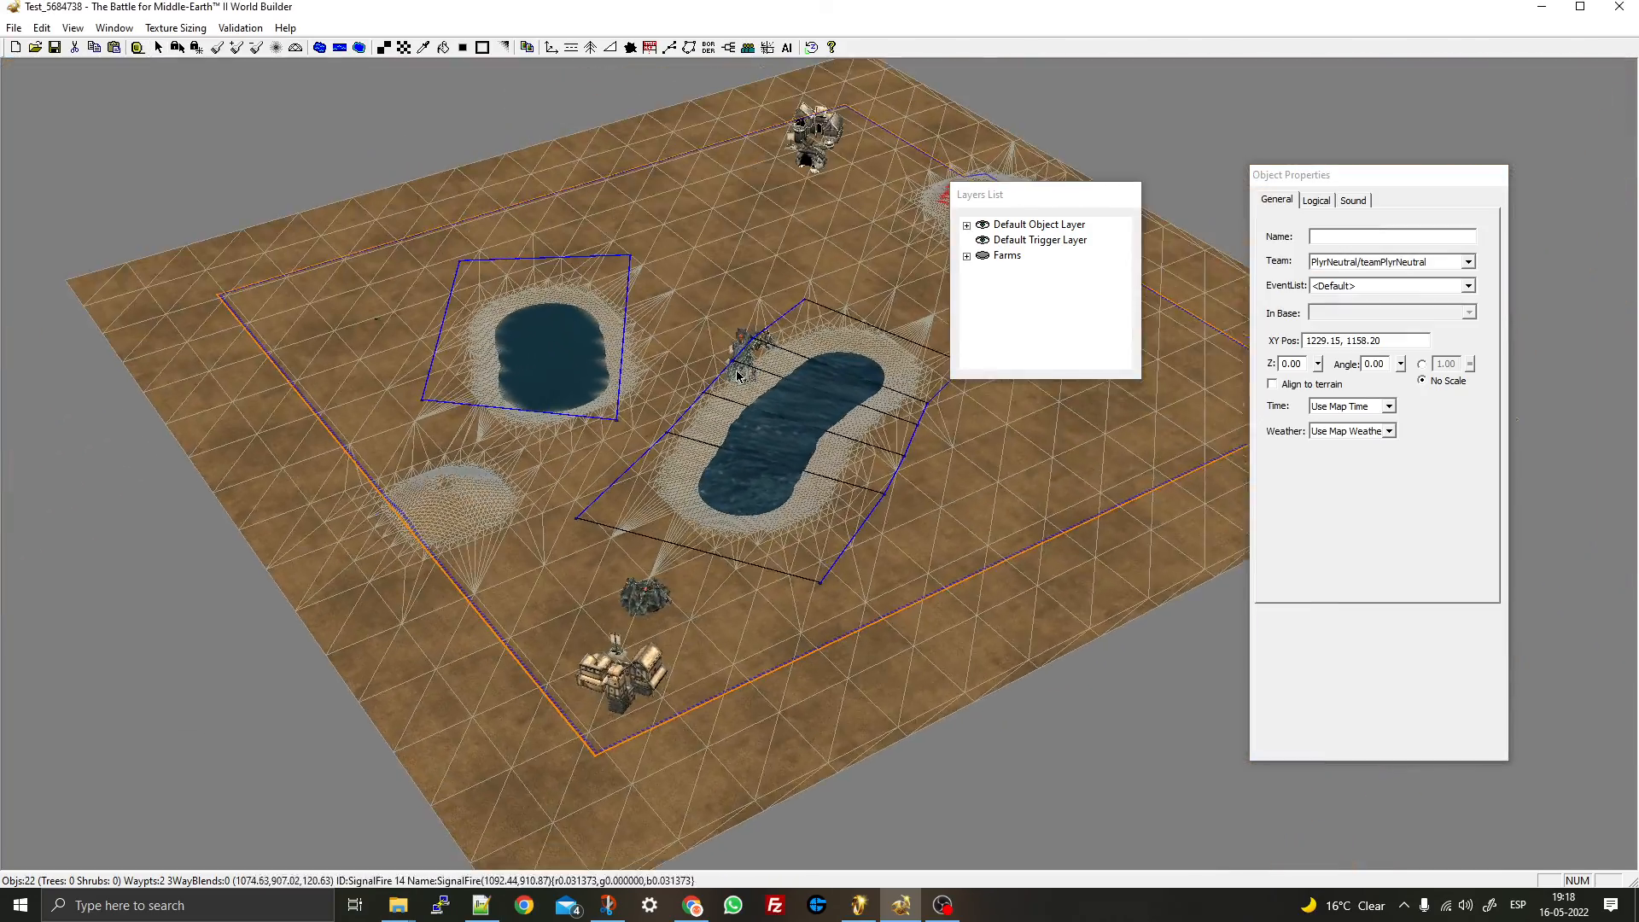
click(879, 510)
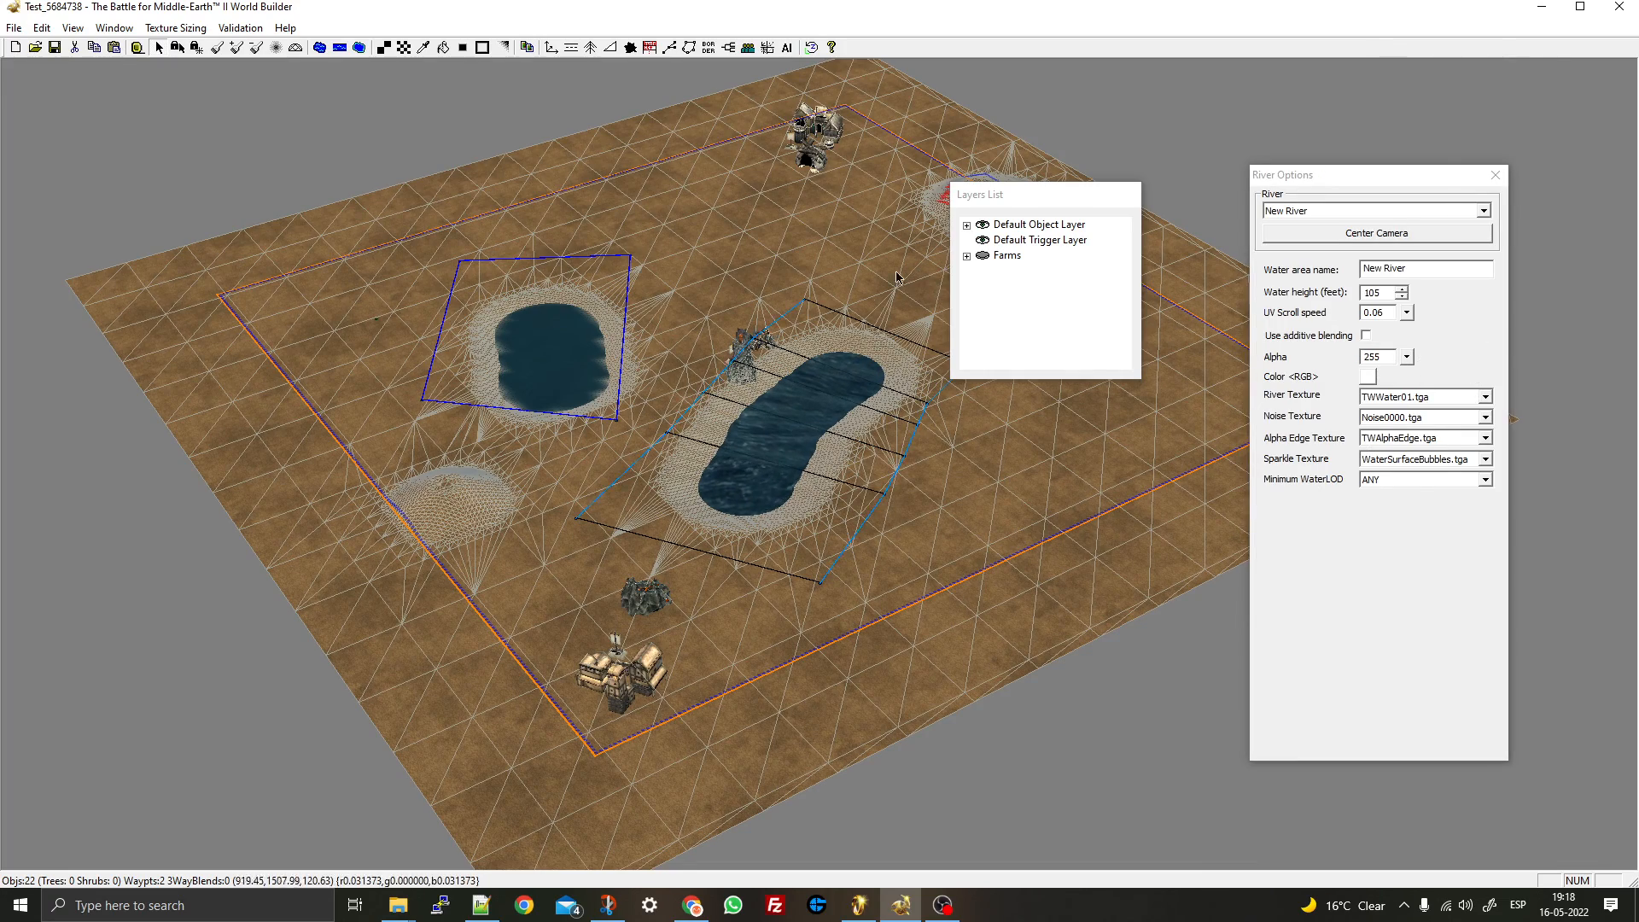
scroll(630, 687, up, 2)
click(714, 406)
mouse_move(714, 406)
middle_down()
mouse_move(751, 411)
mouse_move(728, 411)
middle_up()
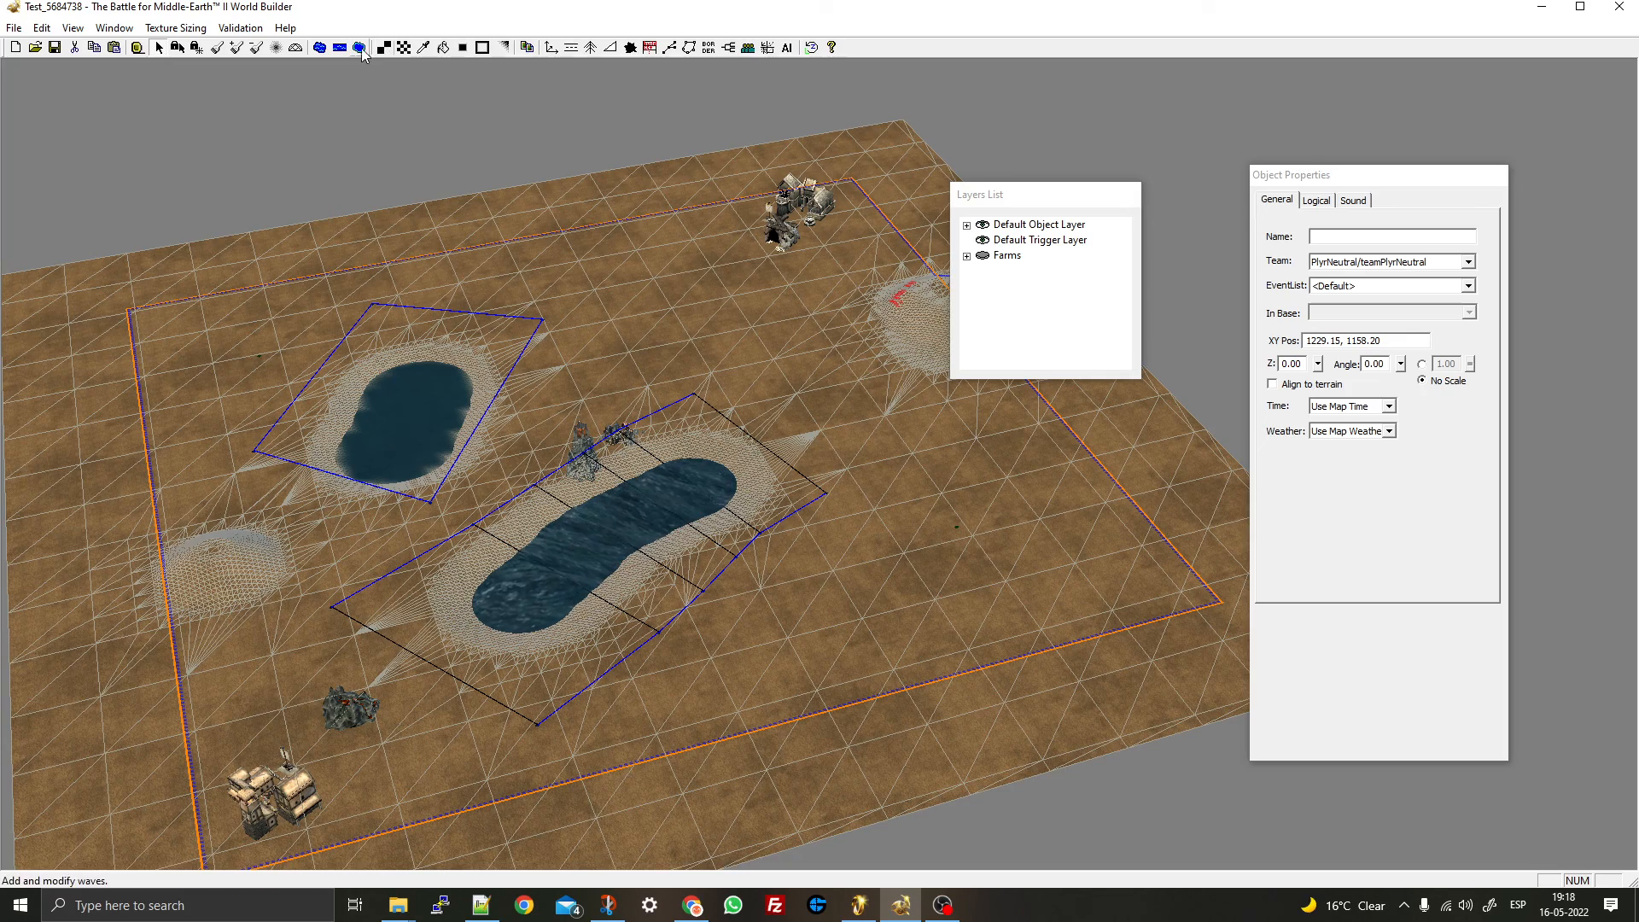
- Create a New Wave Area with a wave line running across the smaller lake
click(359, 53)
right_drag(642, 396, 649, 280)
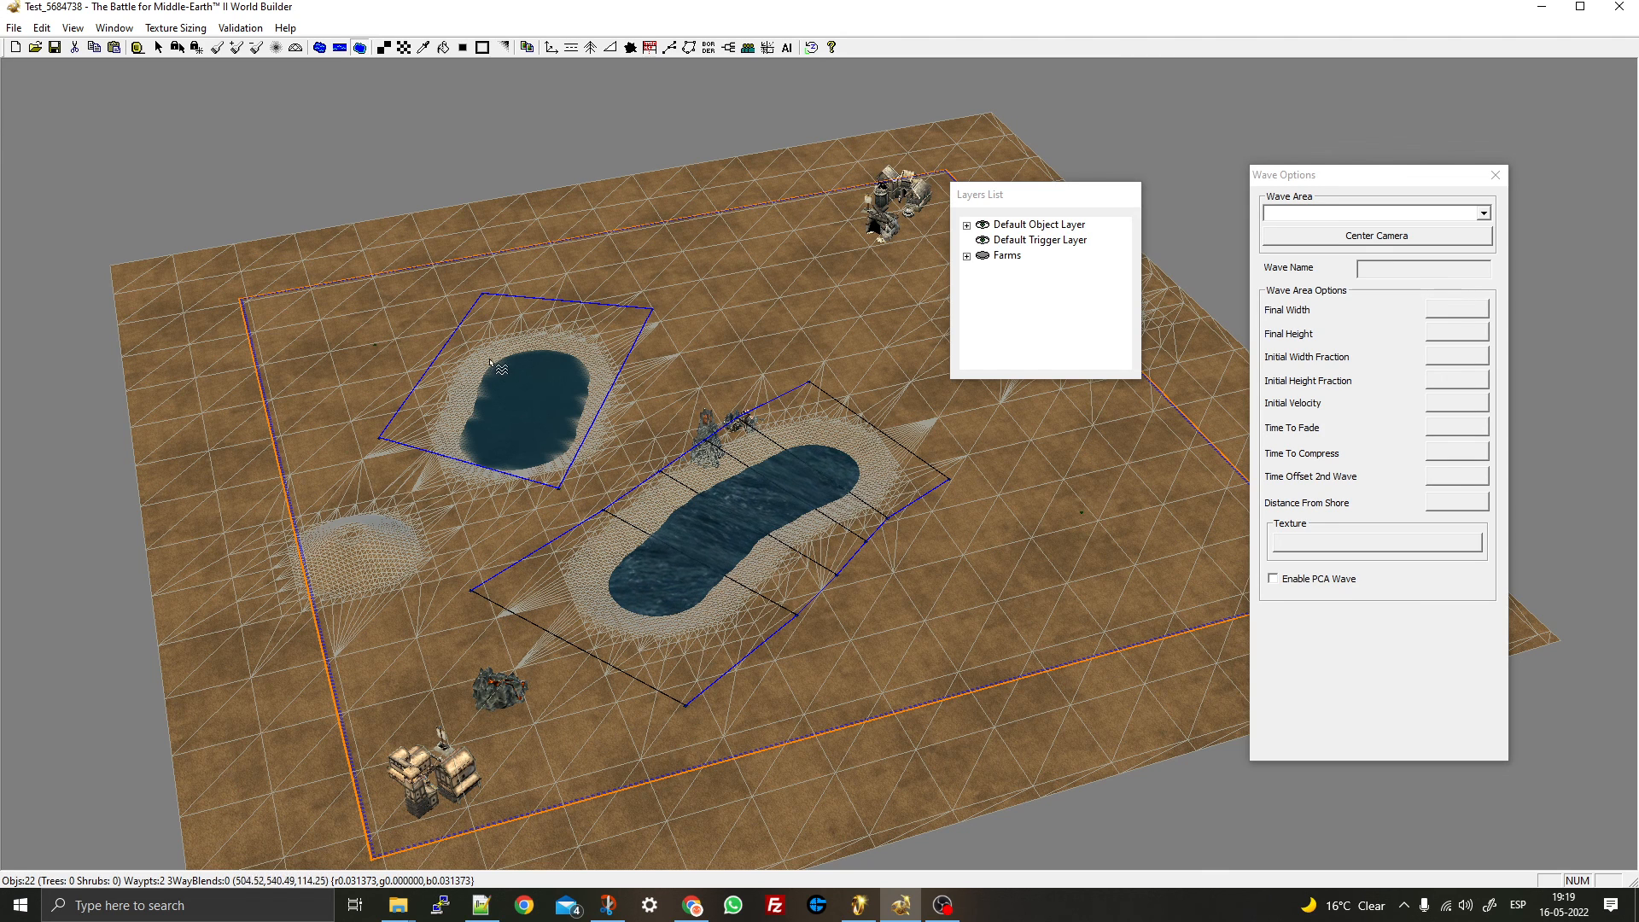
click(547, 450)
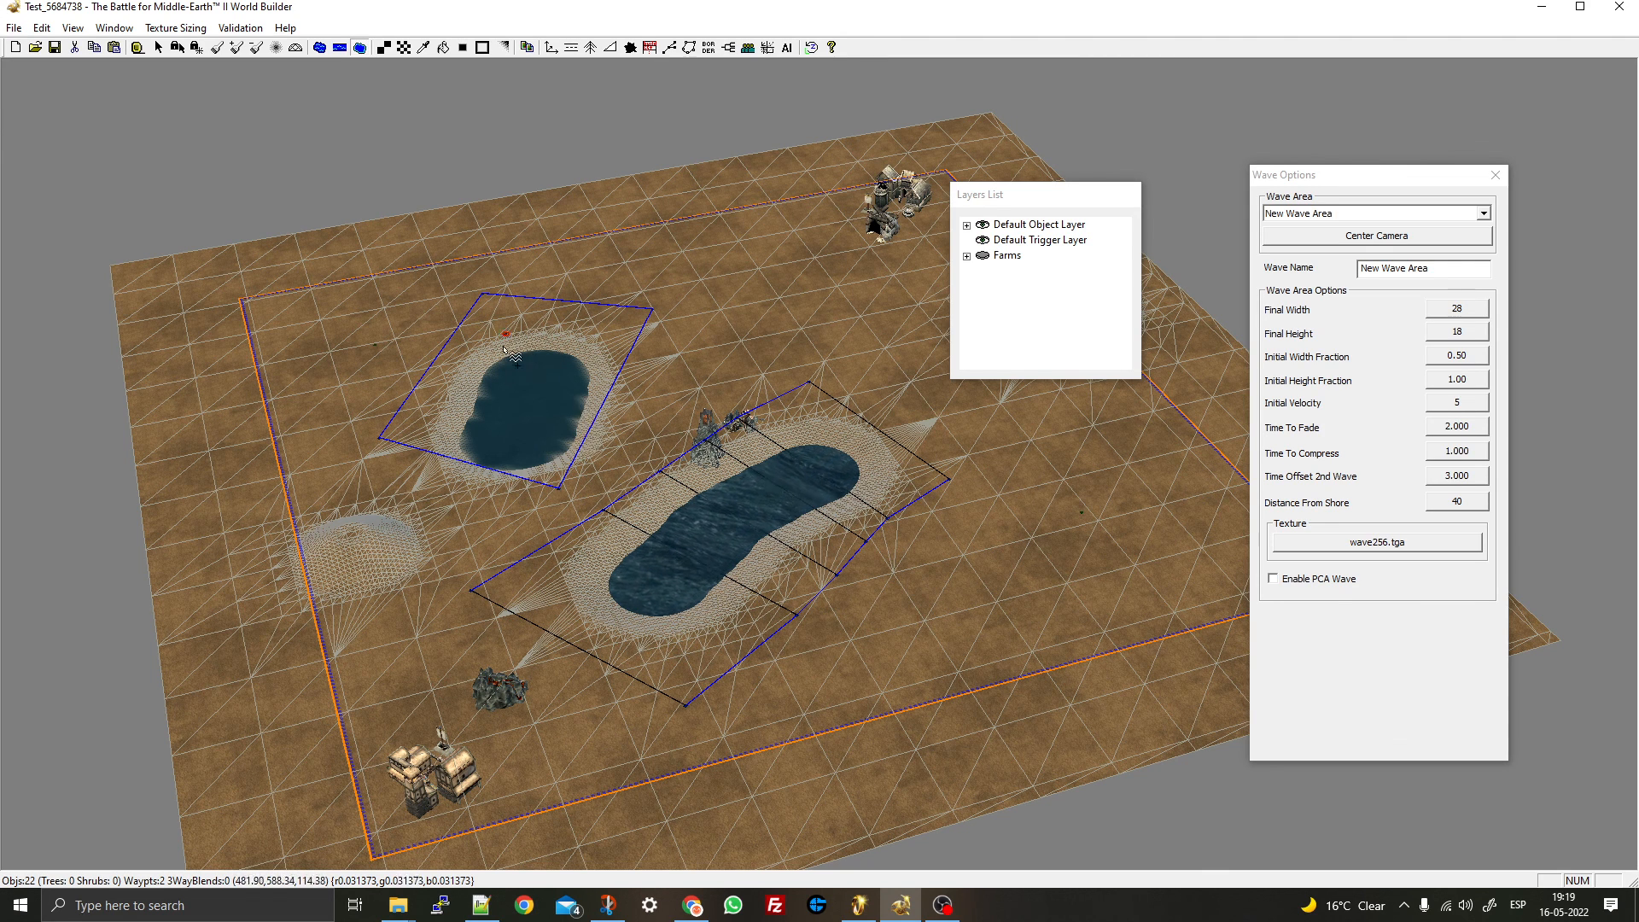
click(584, 353)
key(Escape)
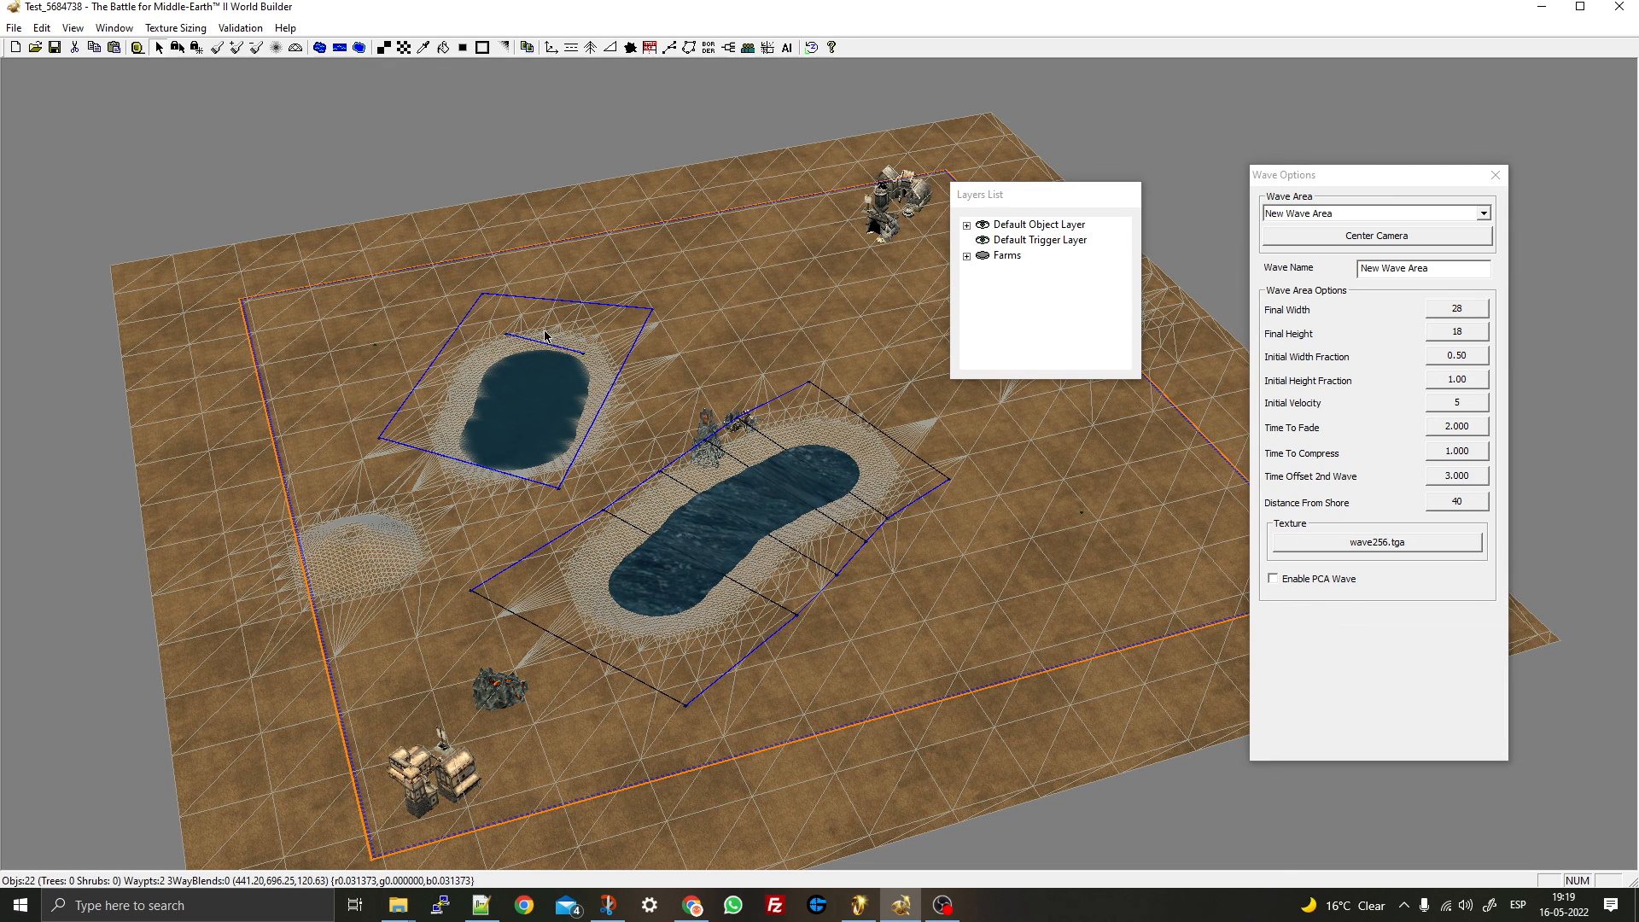
drag(589, 360, 590, 414)
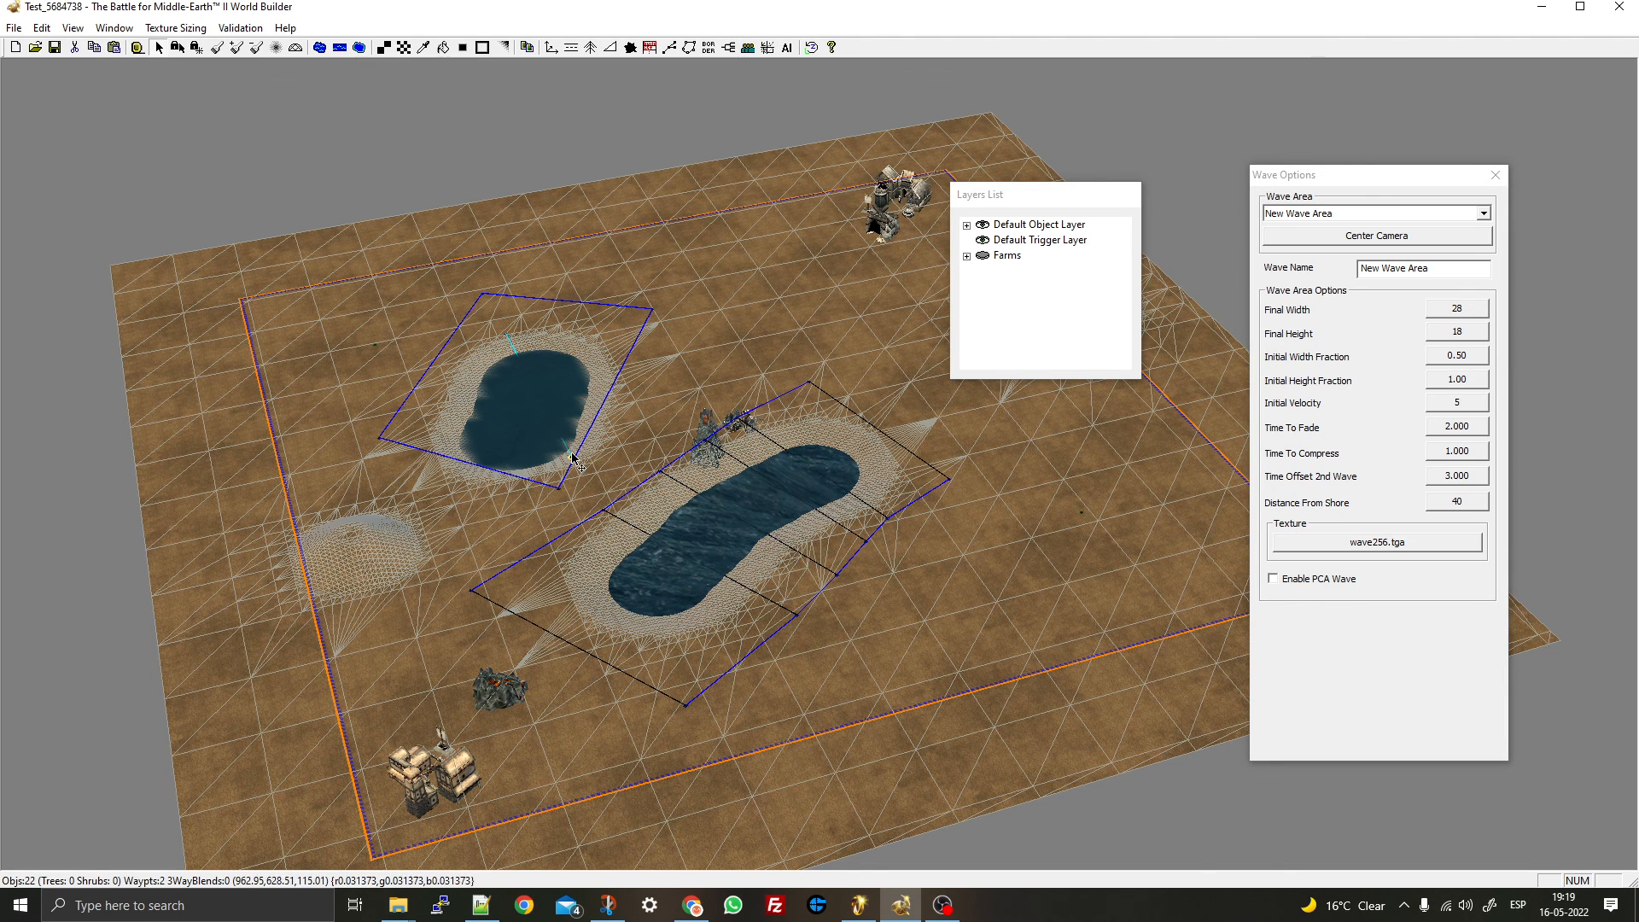
scroll(535, 440, up, 5)
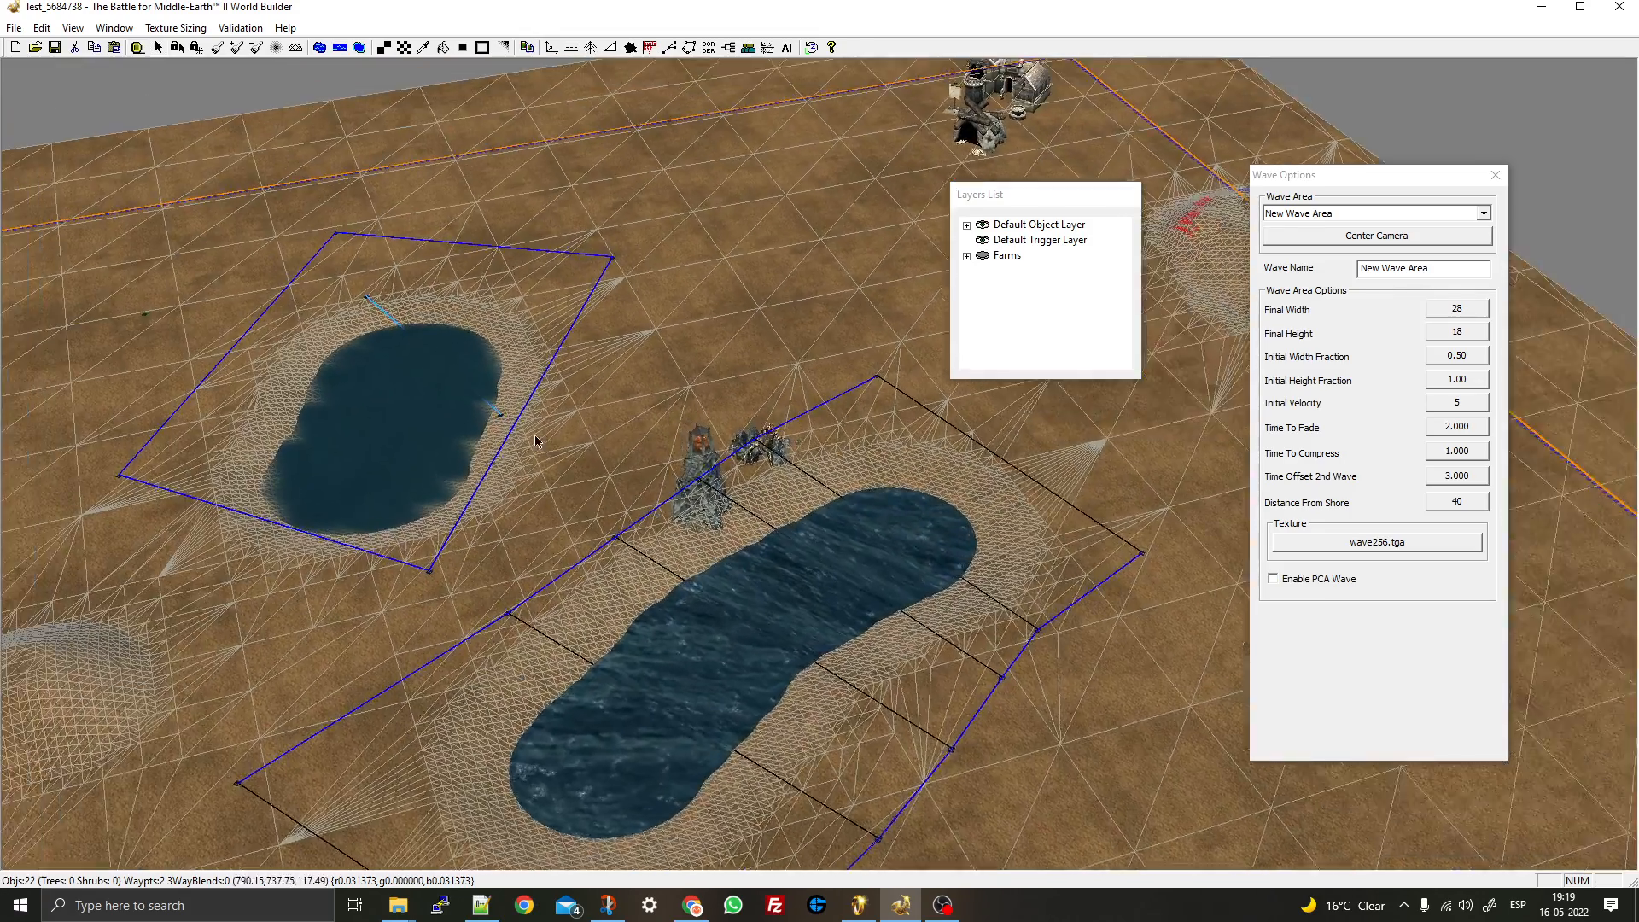
middle_drag(536, 440, 799, 494)
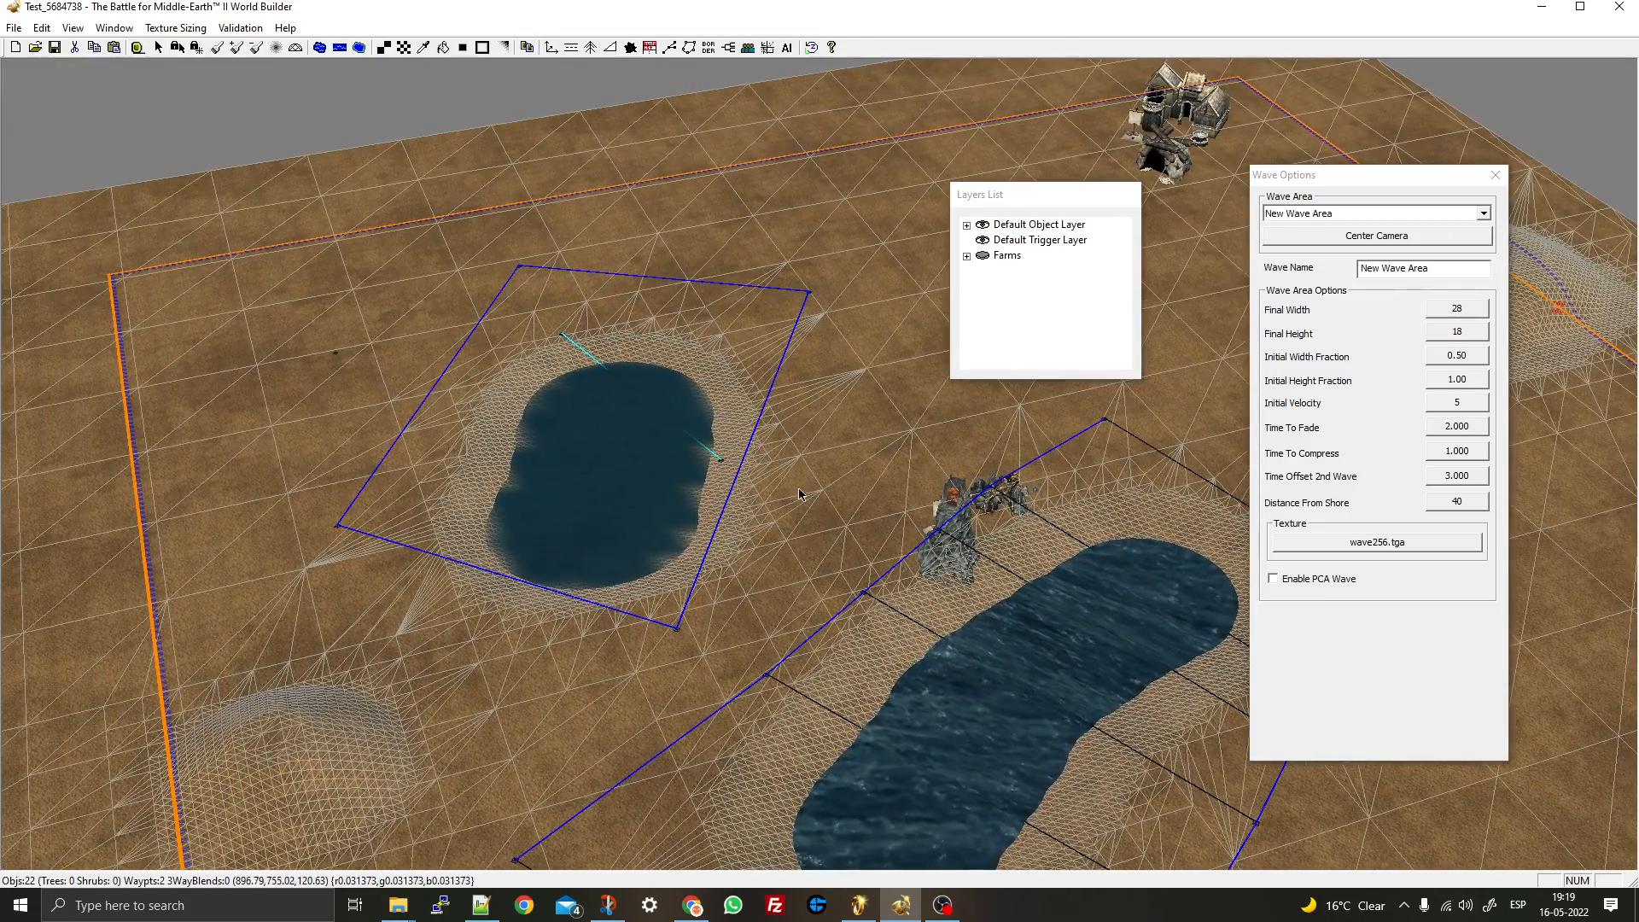
click(1480, 308)
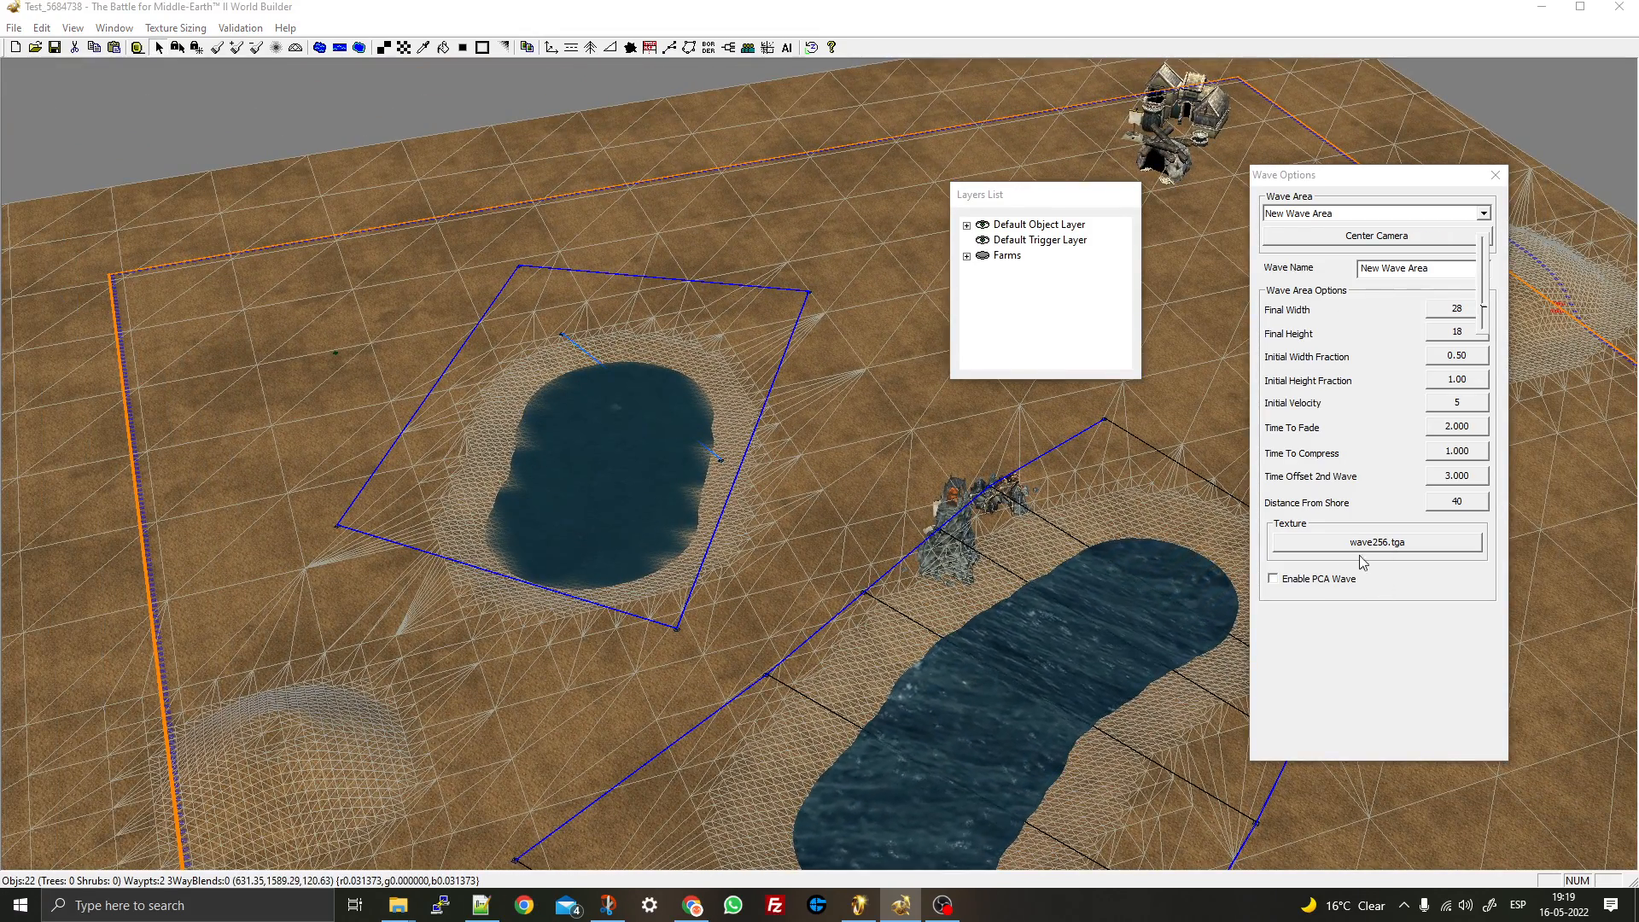
click(1326, 585)
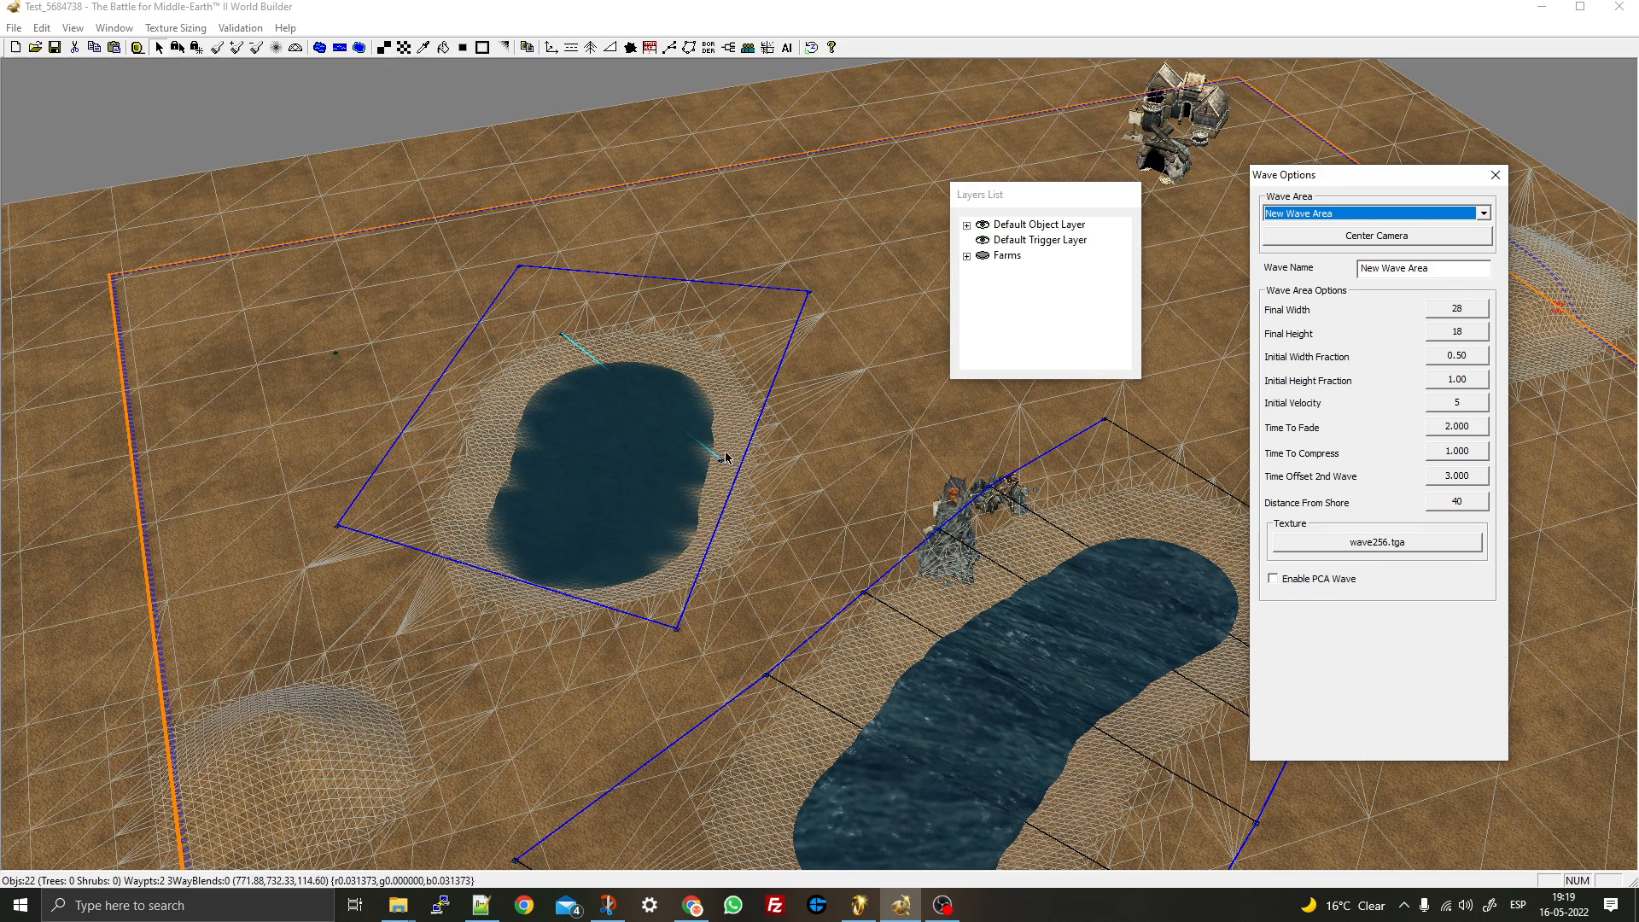
- Turn on PCA waves for the lake's wave line and set final width 52, final height 46
click(560, 338)
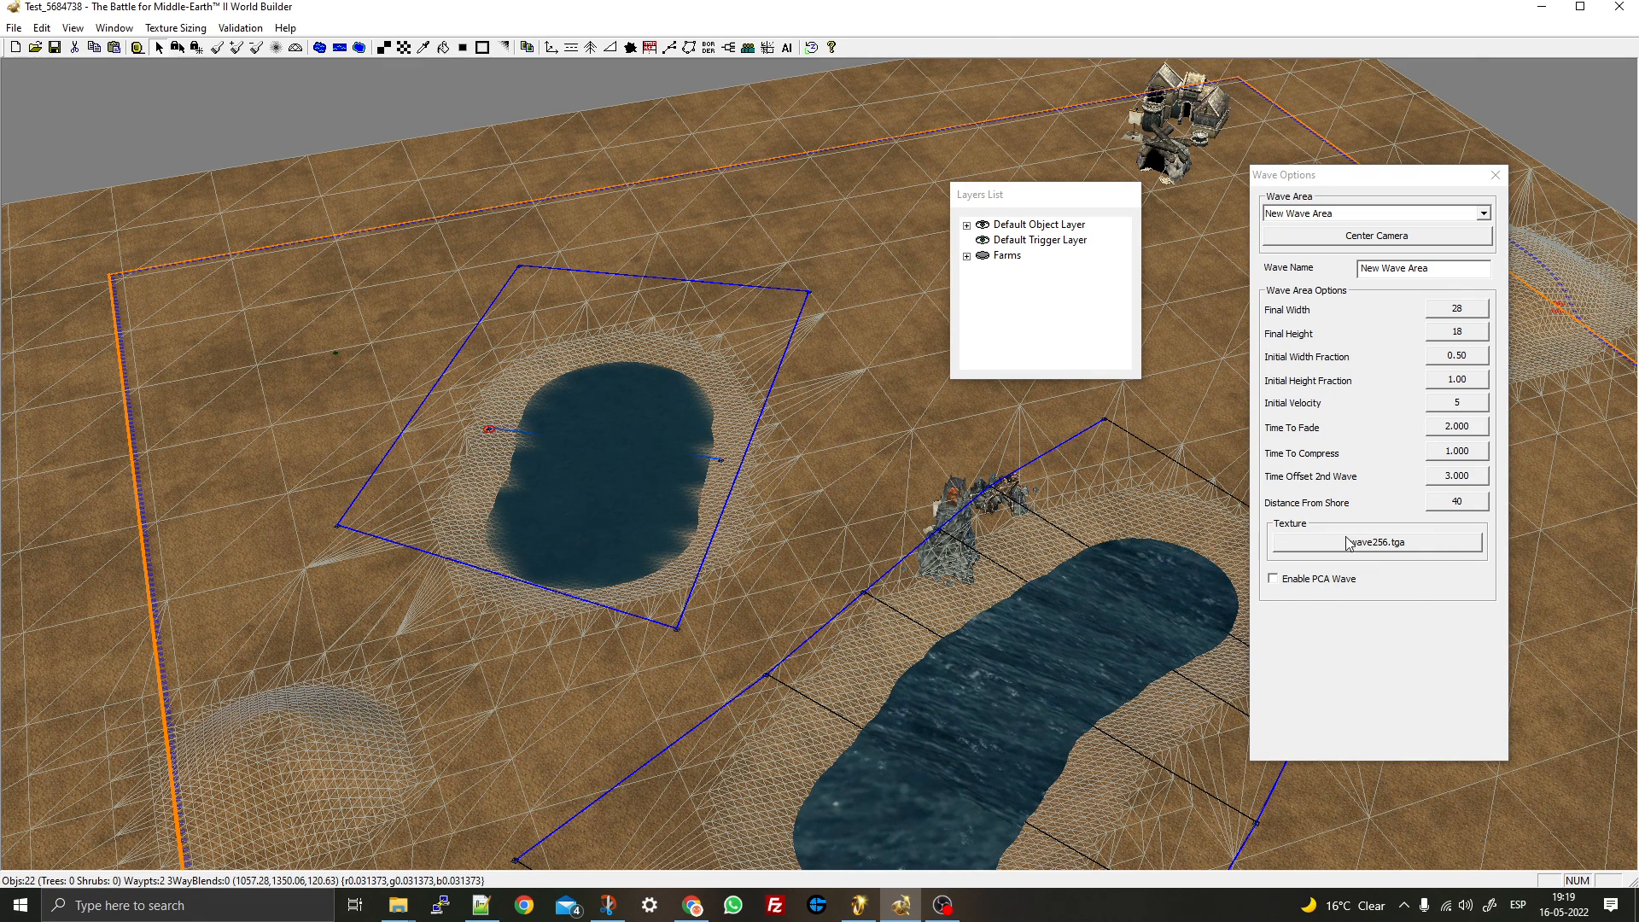
click(1309, 583)
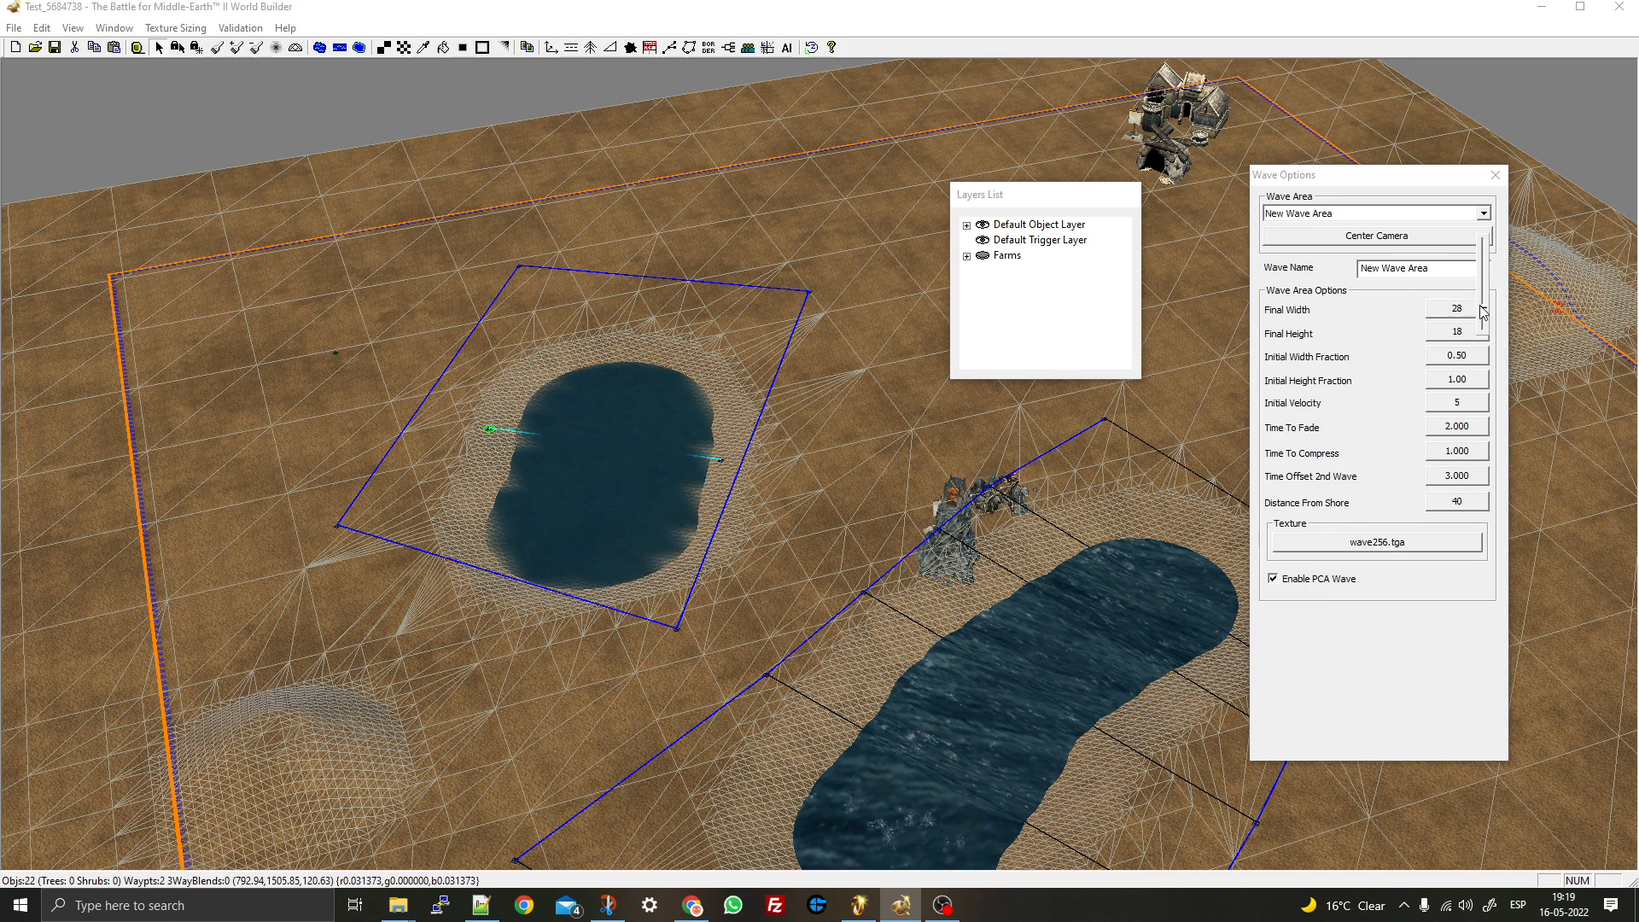
click(1478, 309)
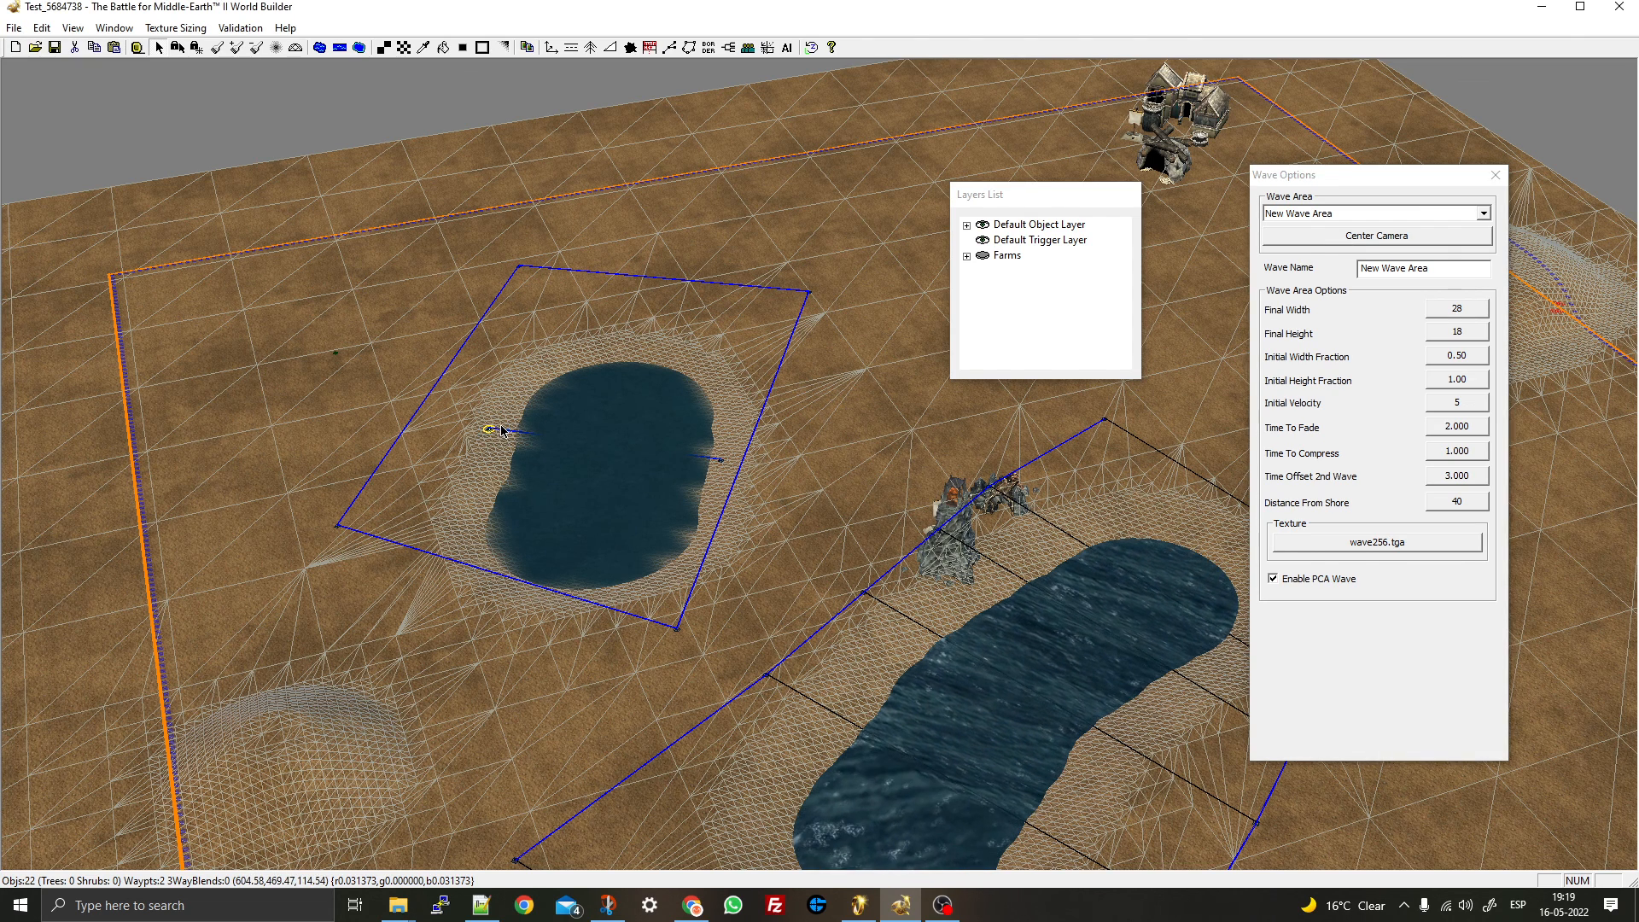
click(740, 430)
click(493, 429)
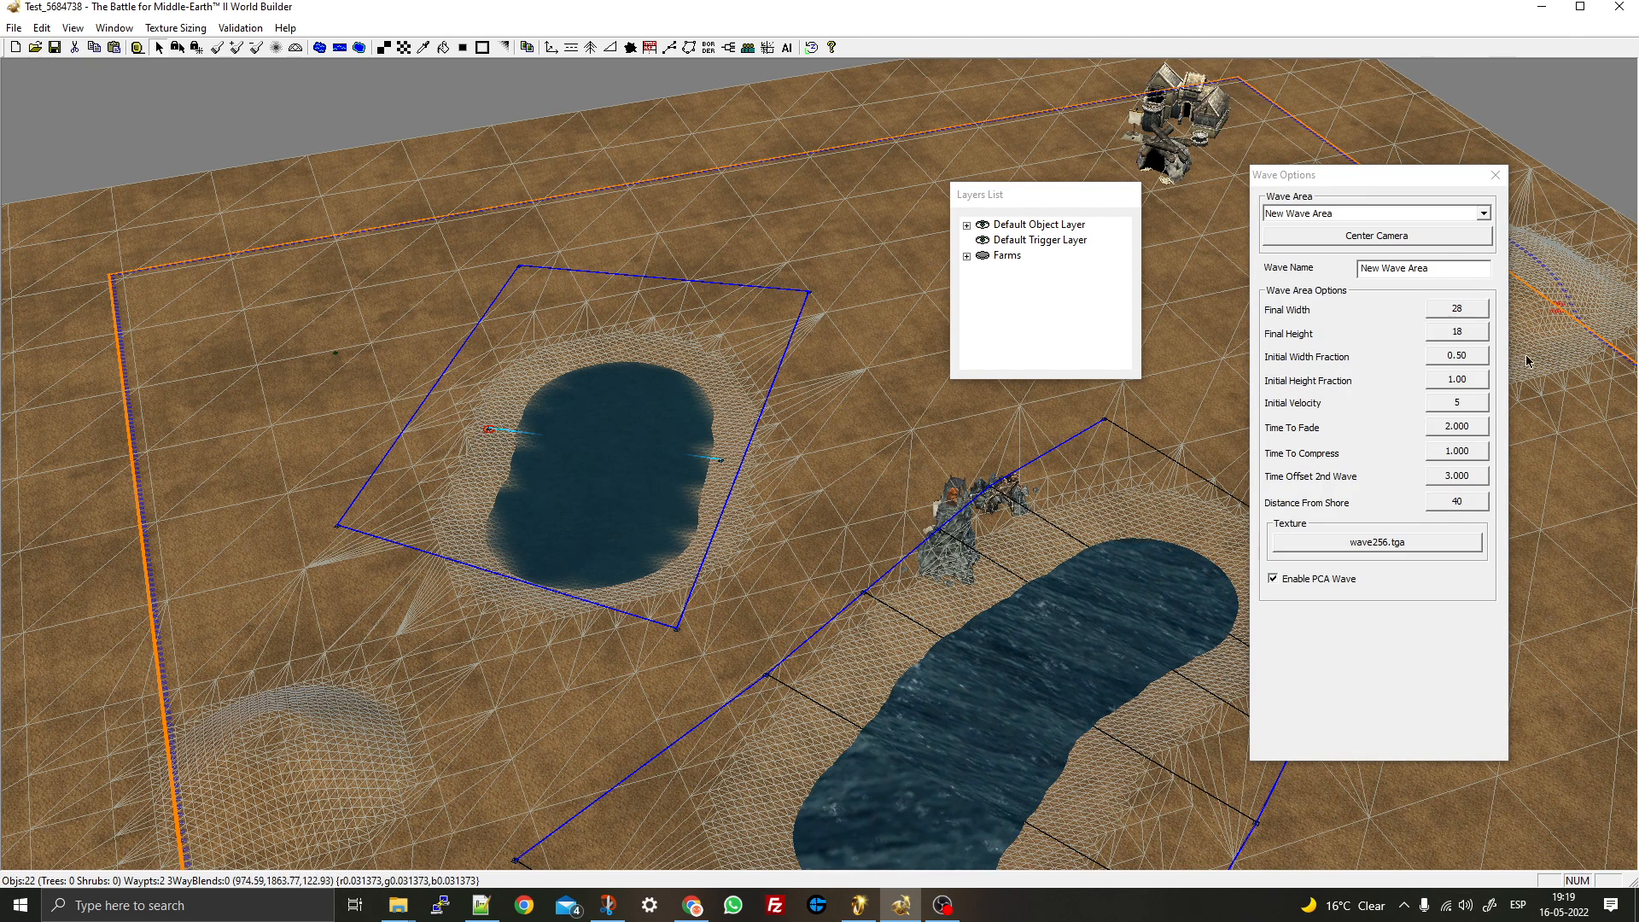
click(1468, 314)
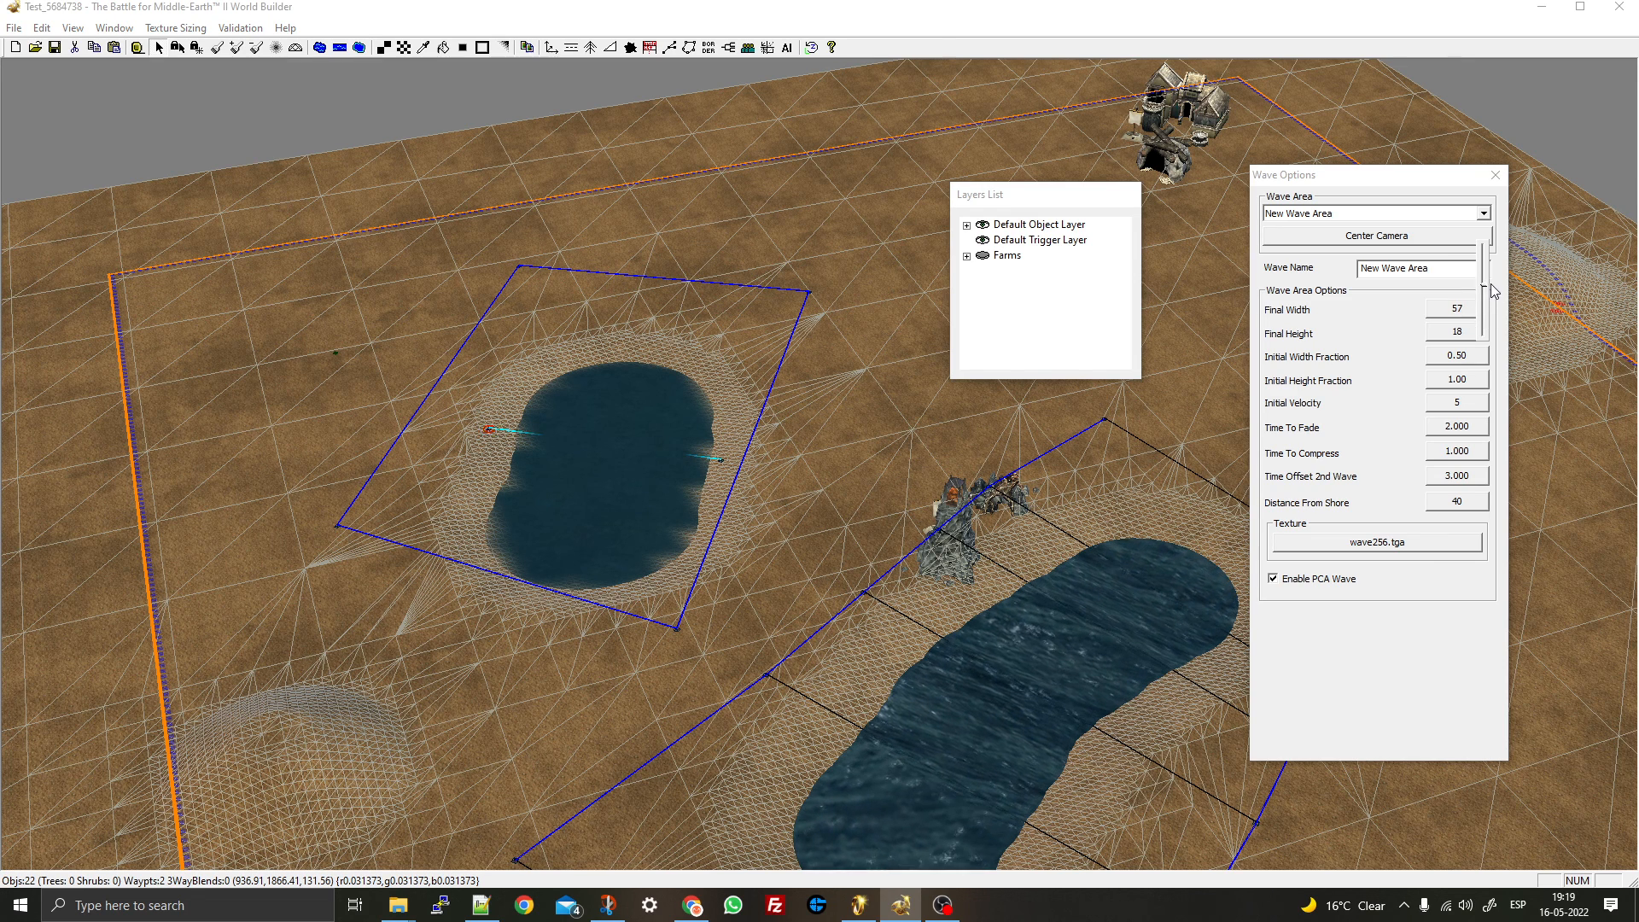
click(1454, 337)
click(1466, 336)
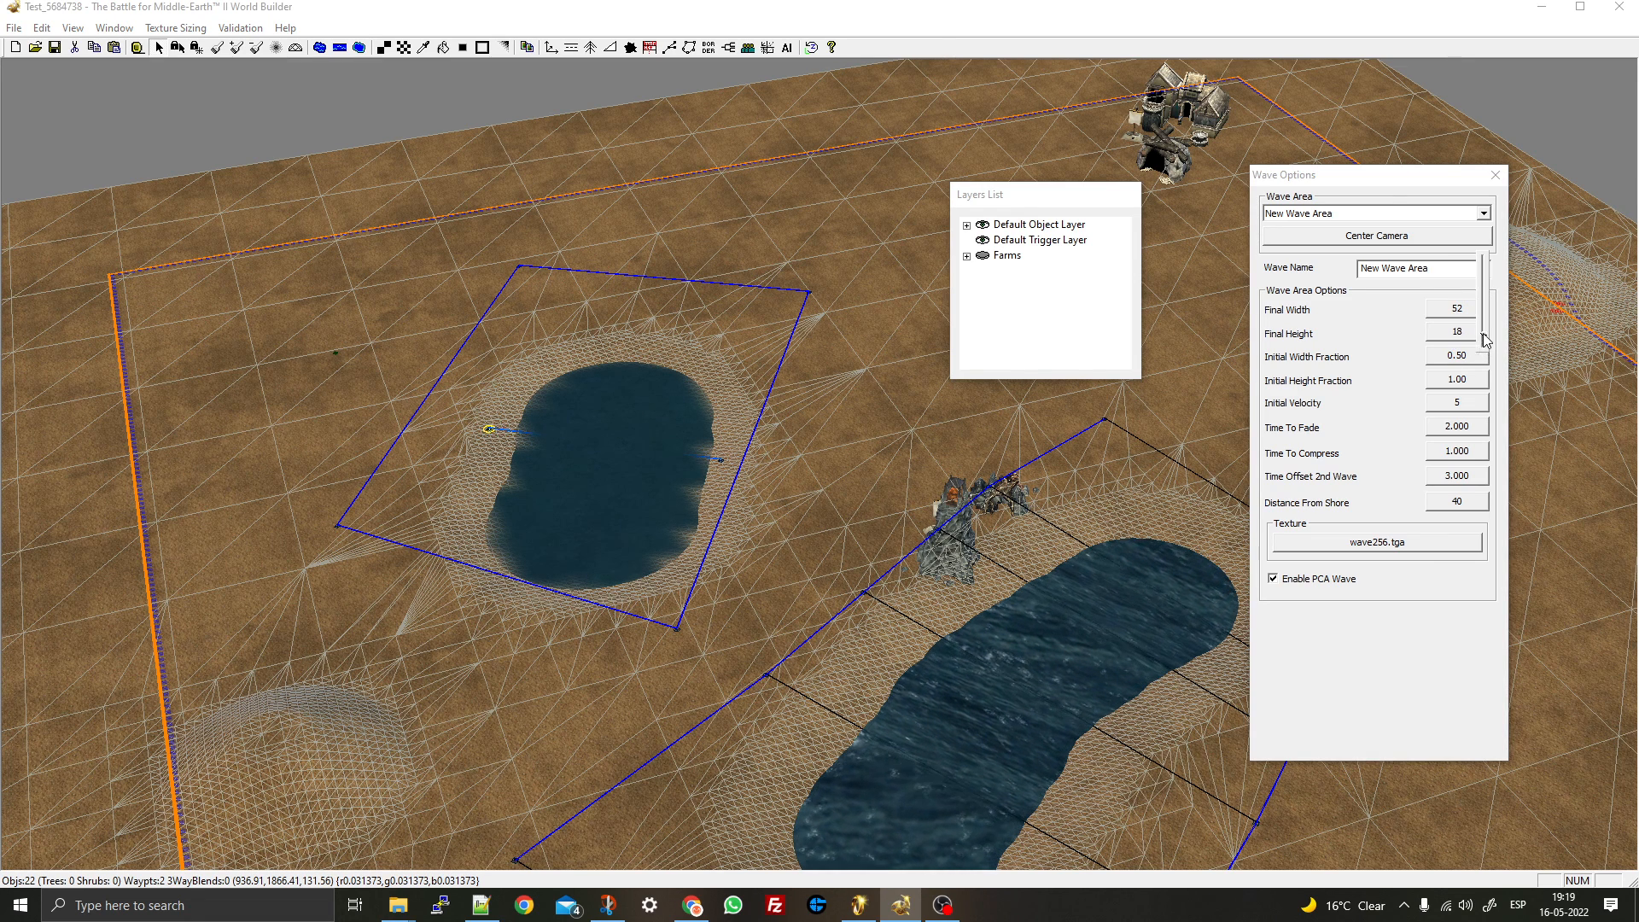
click(1469, 363)
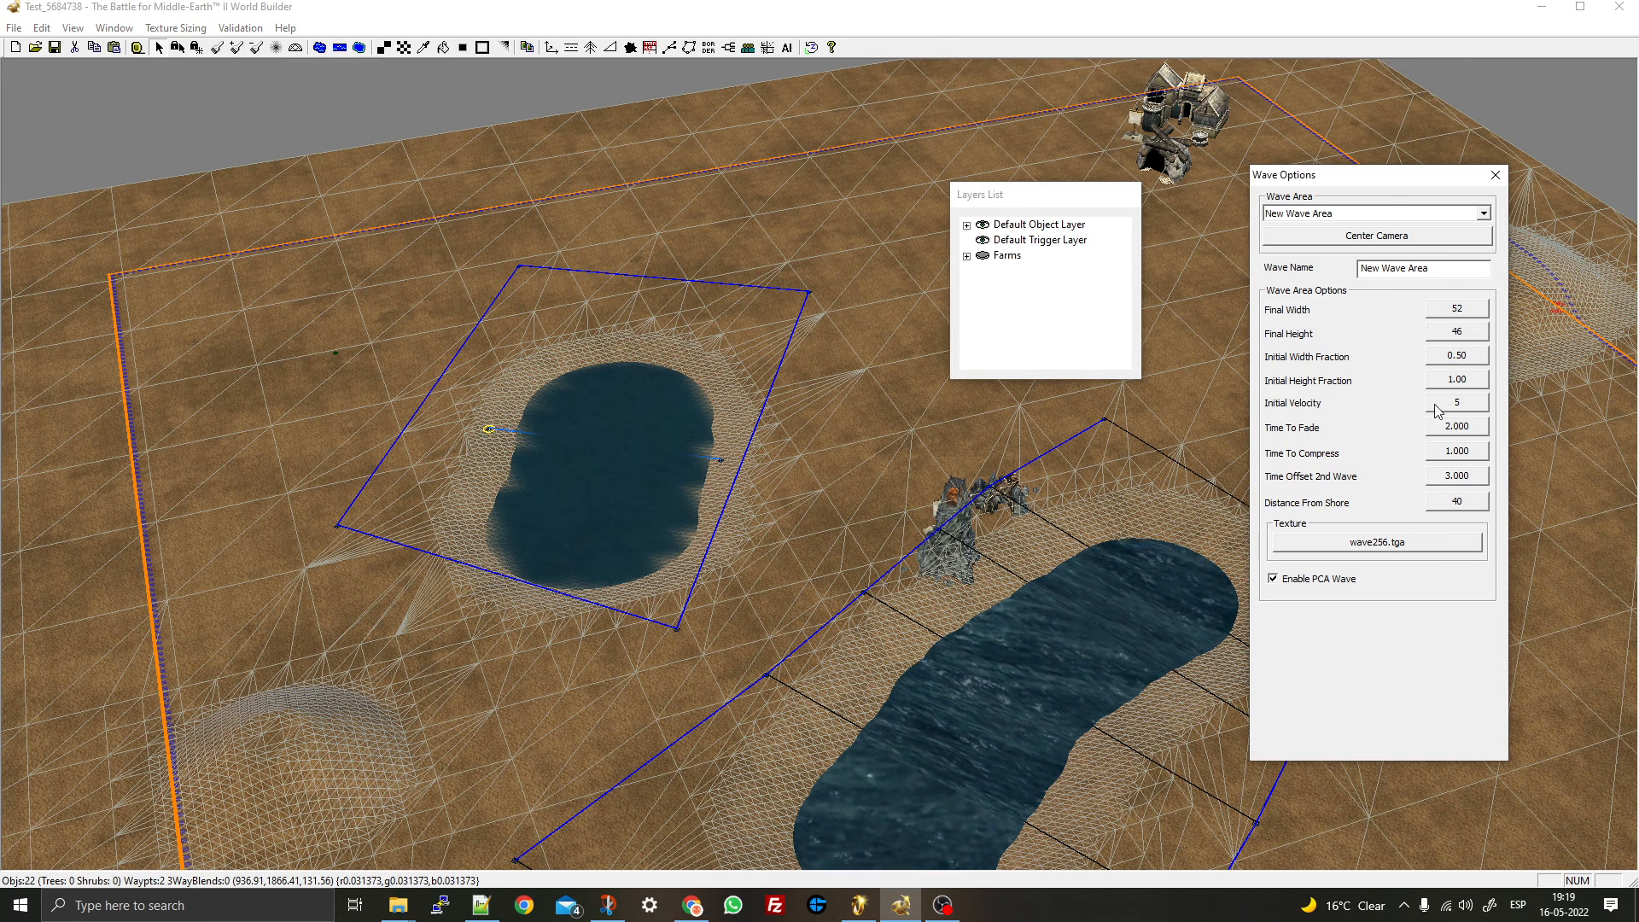
- Keep the current wave texture and close the Wave Options window
click(1379, 544)
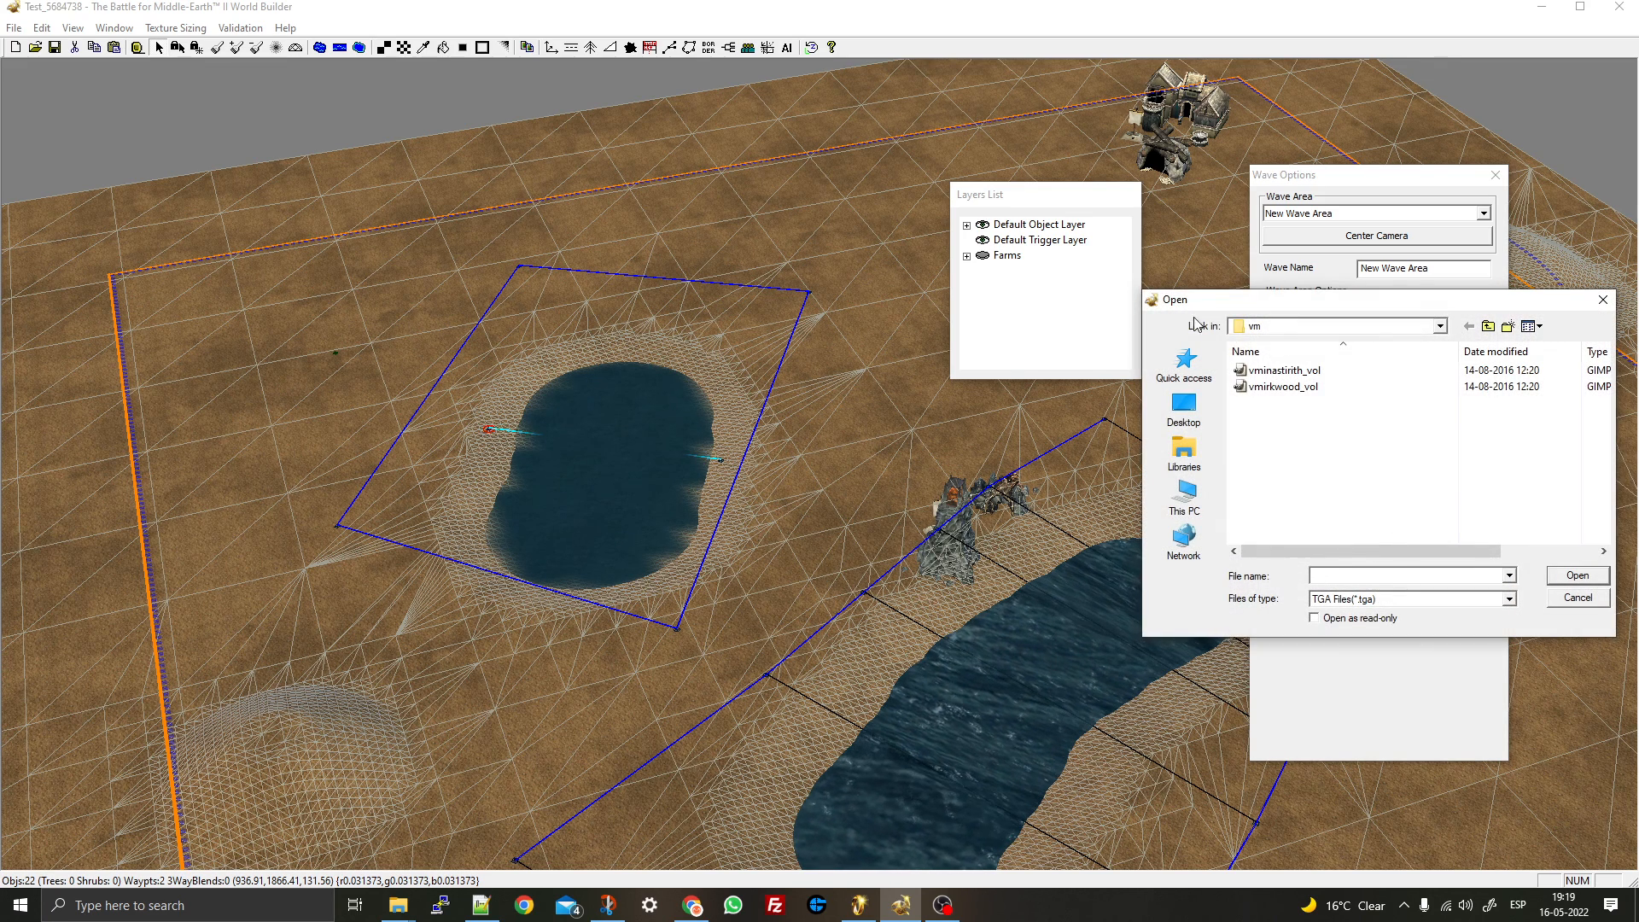
click(1577, 597)
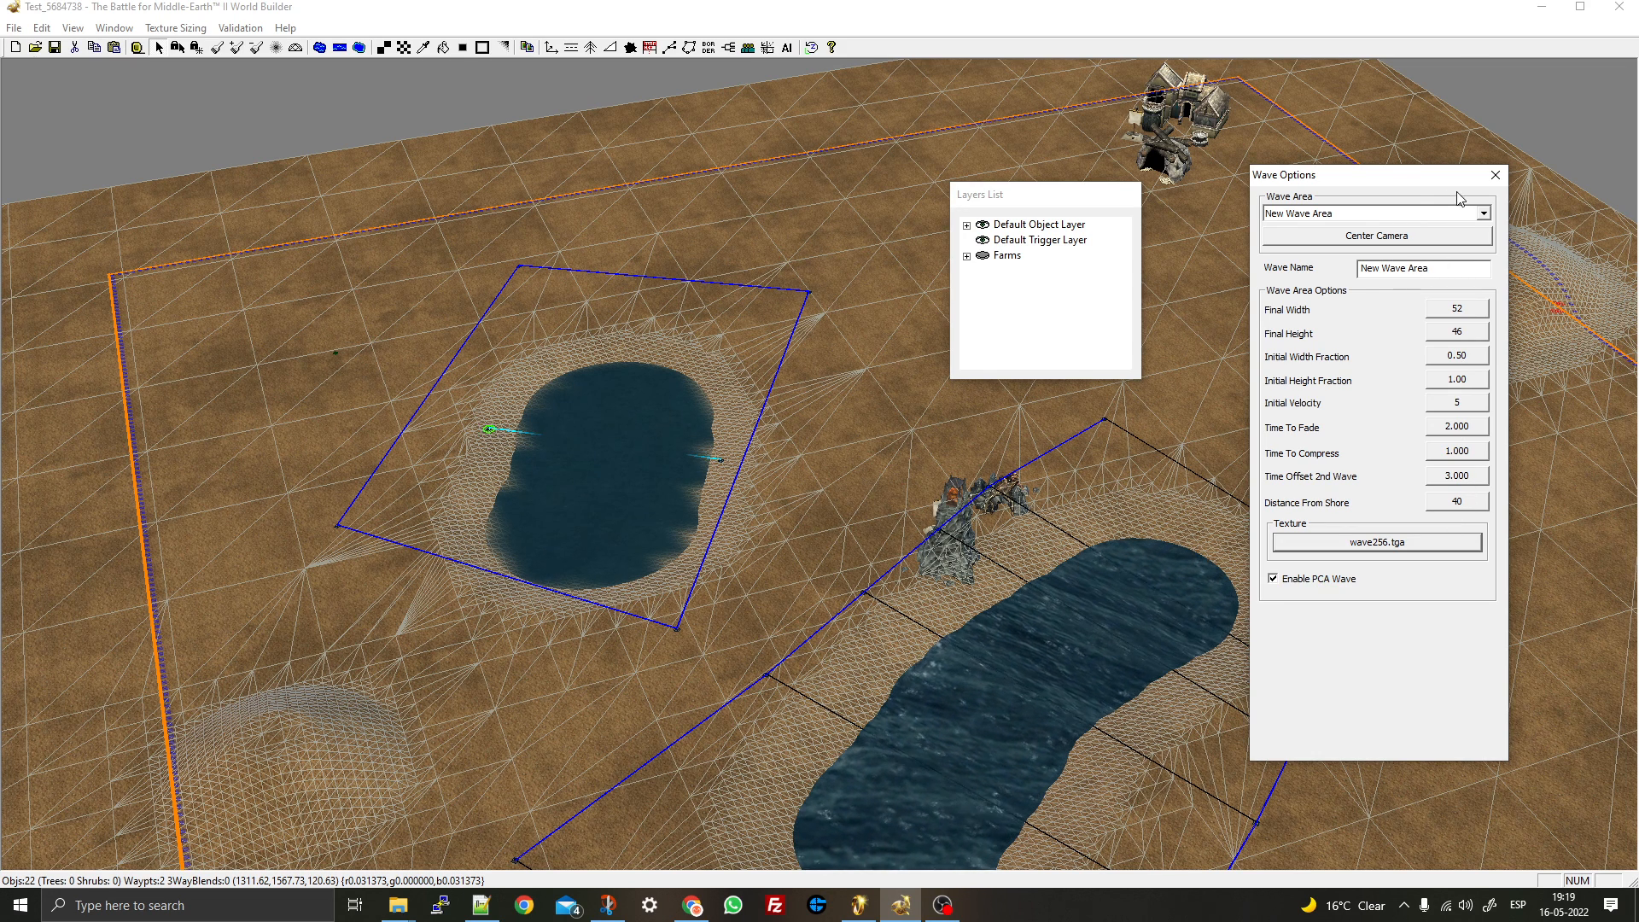
click(1490, 180)
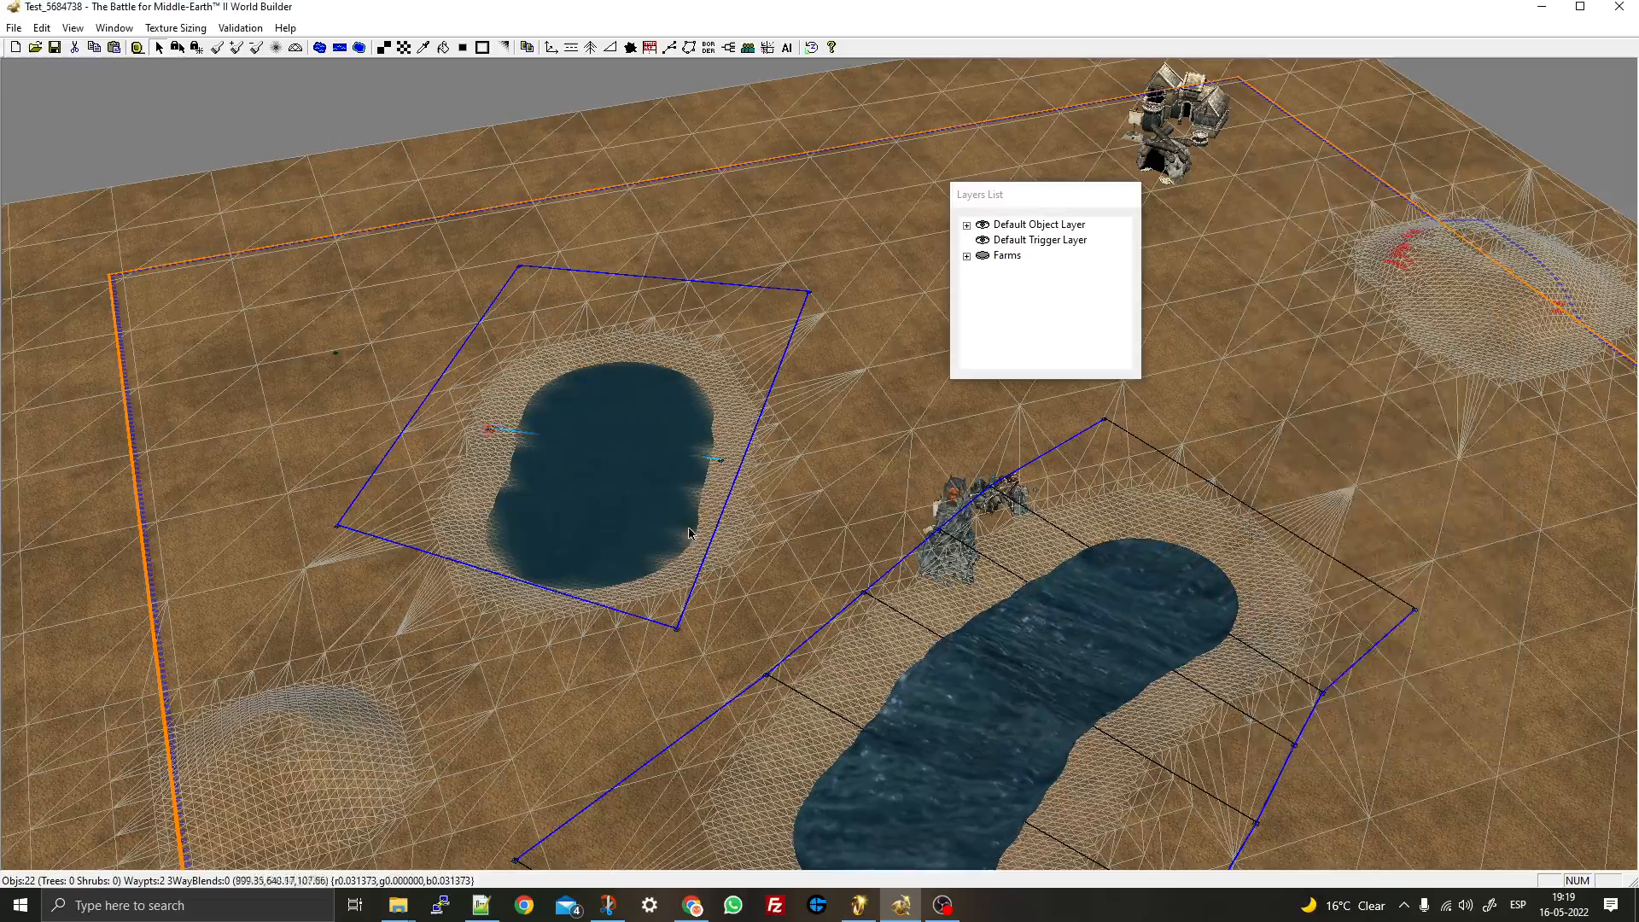
- Orbit the view so the river sits lower right, then pick the Tile Brush with Gravel
middle_drag(686, 524, 834, 548)
scroll(834, 549, down, 4)
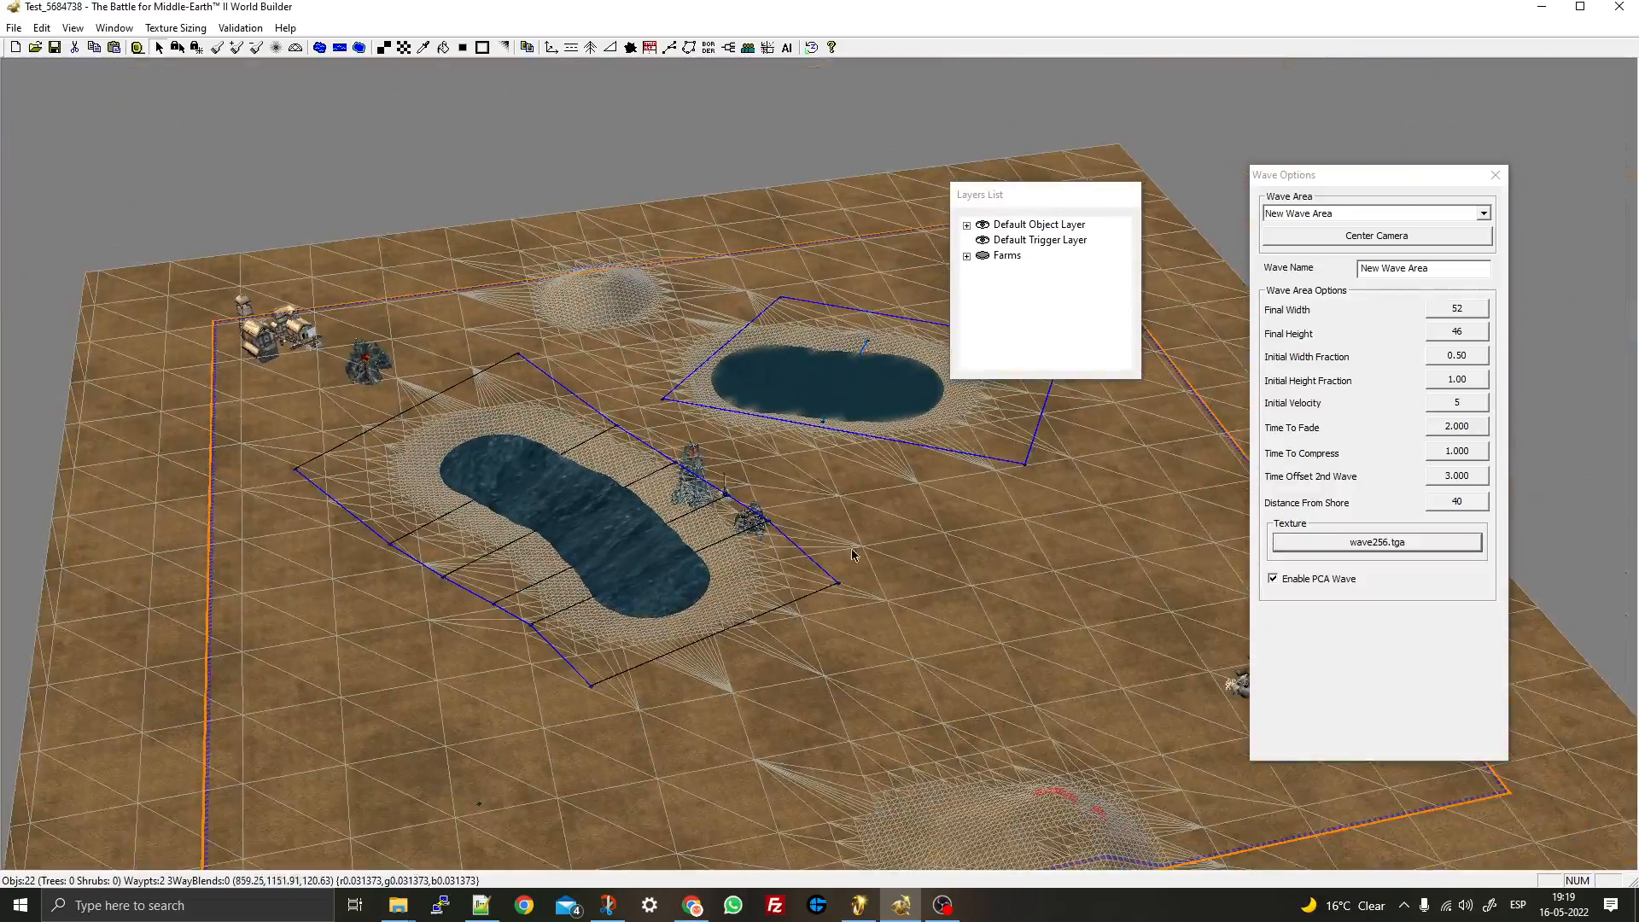
right_drag(856, 552, 711, 536)
middle_drag(711, 536, 914, 498)
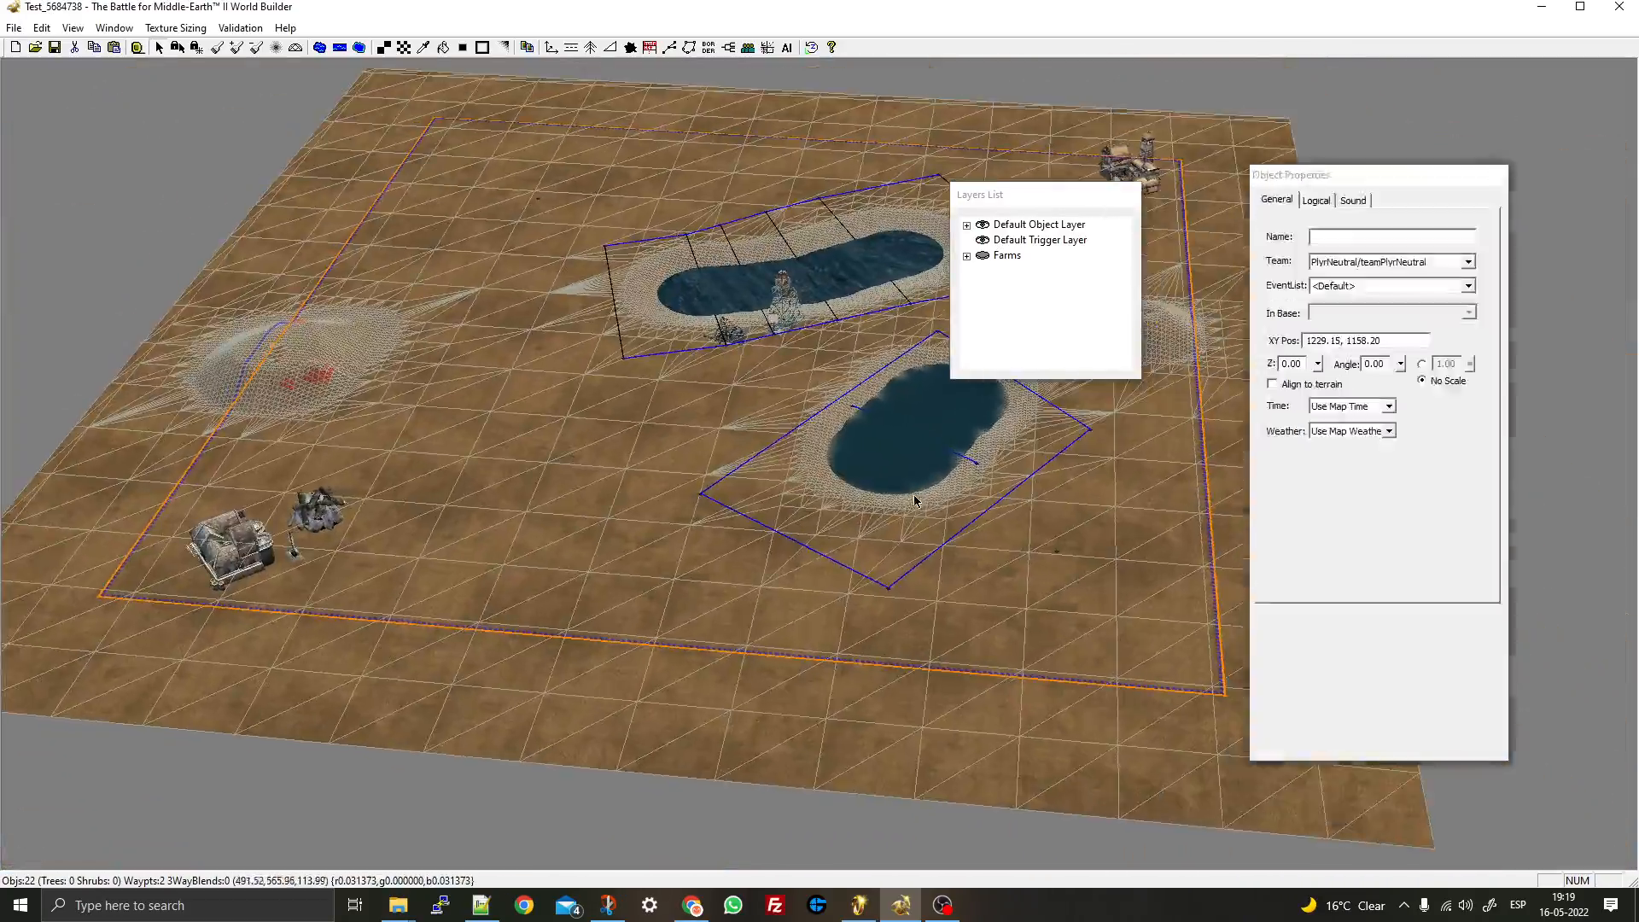
scroll(914, 498, up, 3)
right_drag(772, 534, 503, 642)
middle_drag(862, 478, 782, 515)
right_drag(469, 298, 468, 443)
right_drag(564, 512, 747, 565)
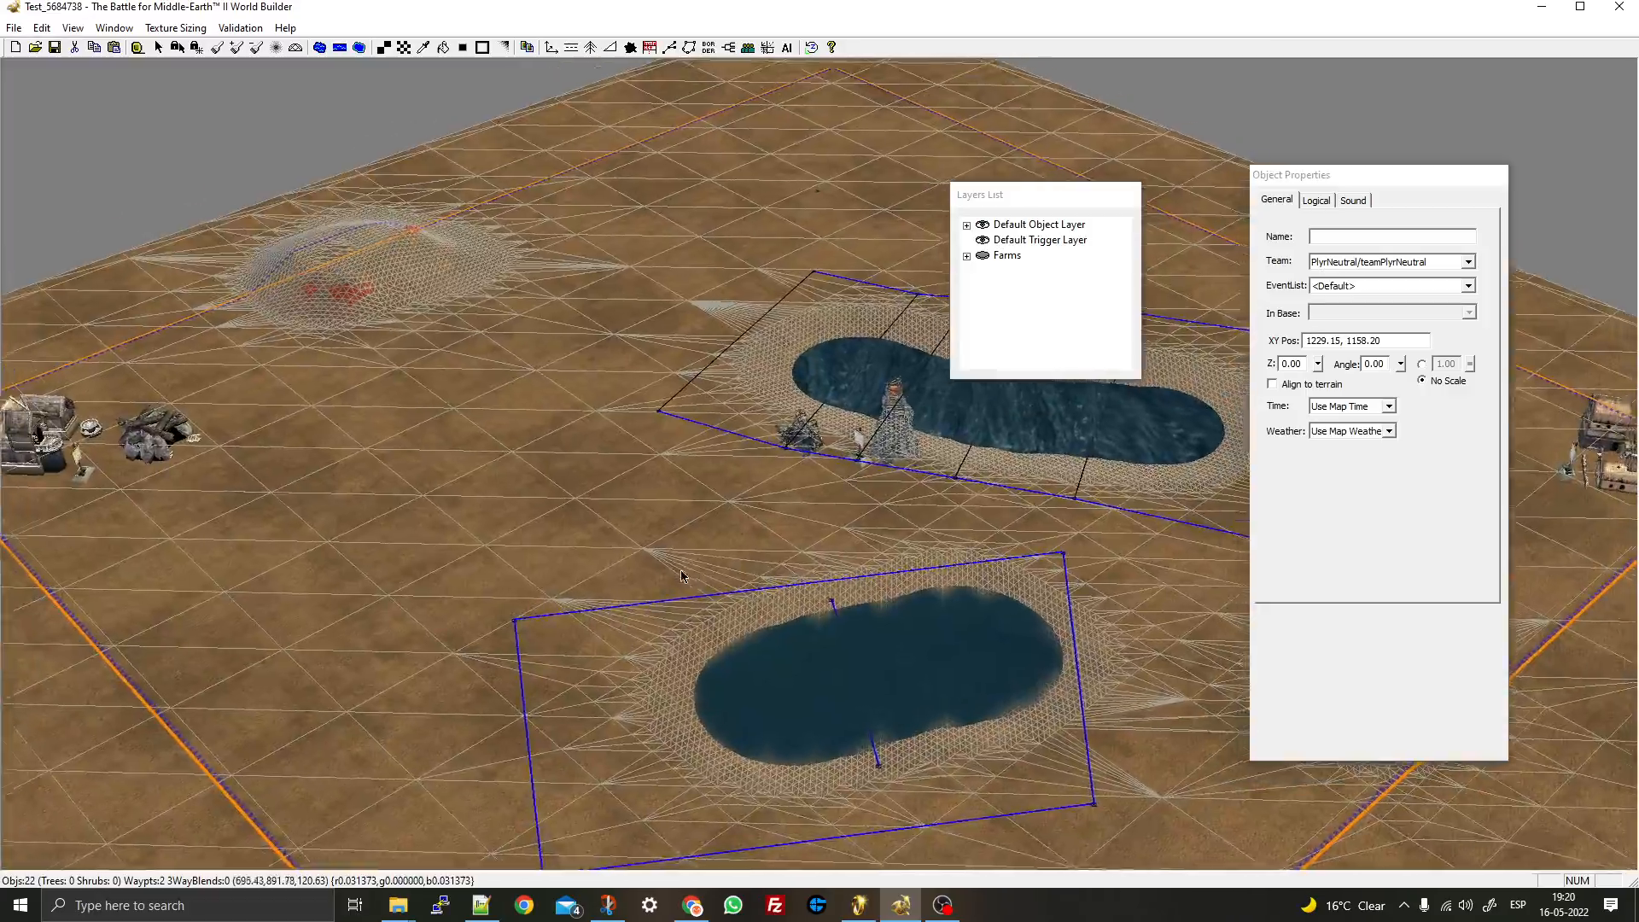
middle_drag(741, 551, 822, 376)
right_drag(822, 376, 577, 133)
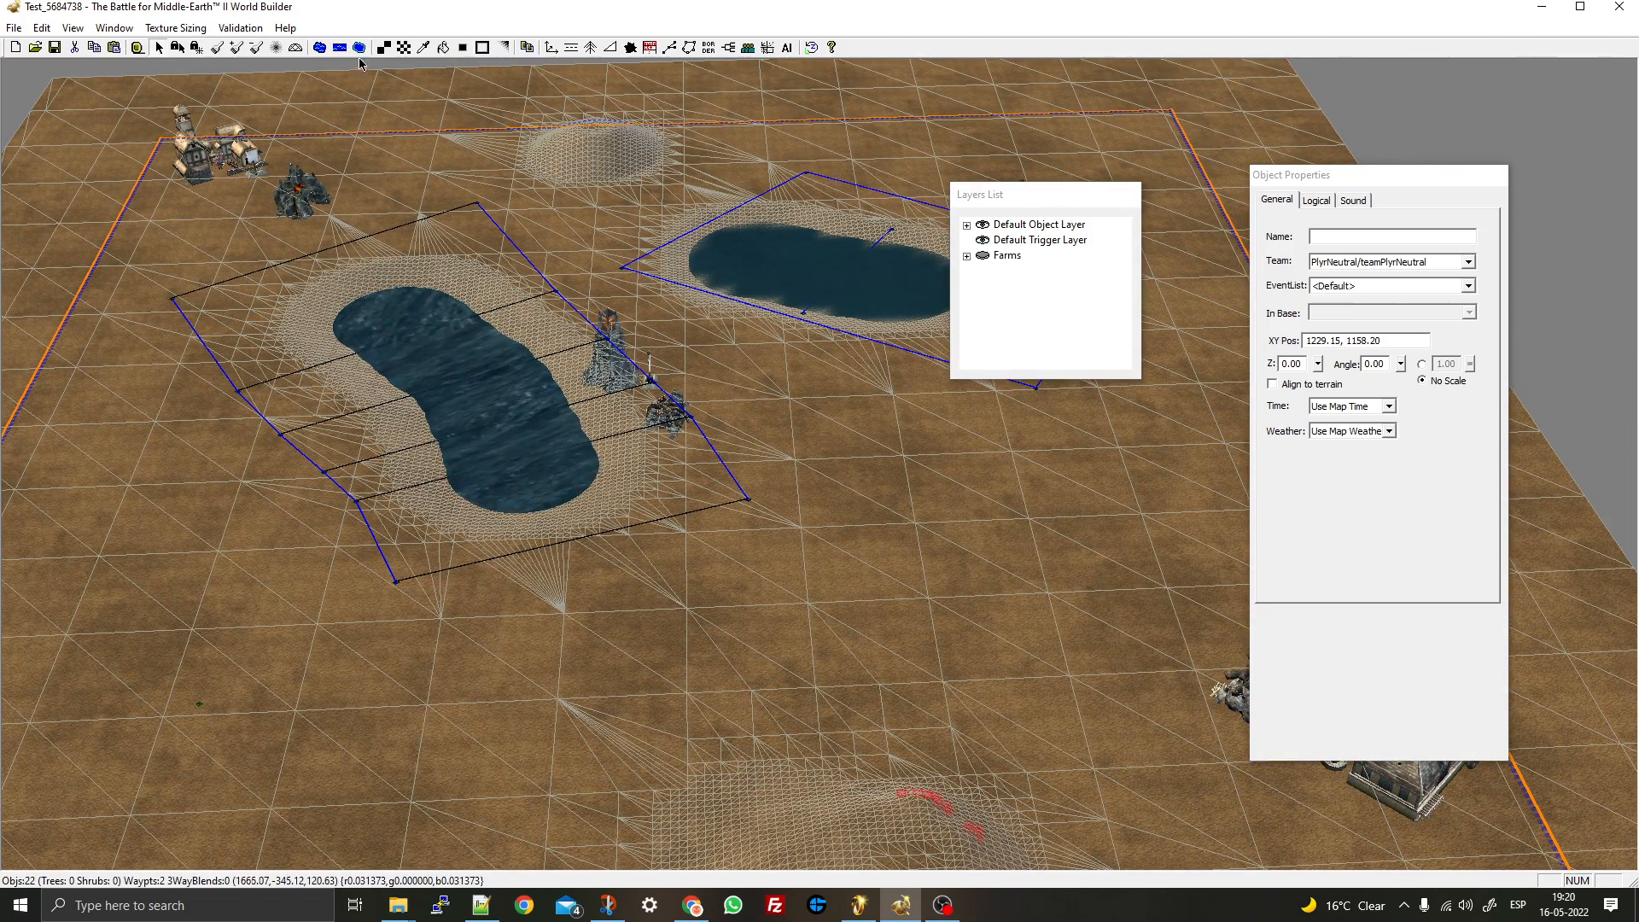
click(483, 47)
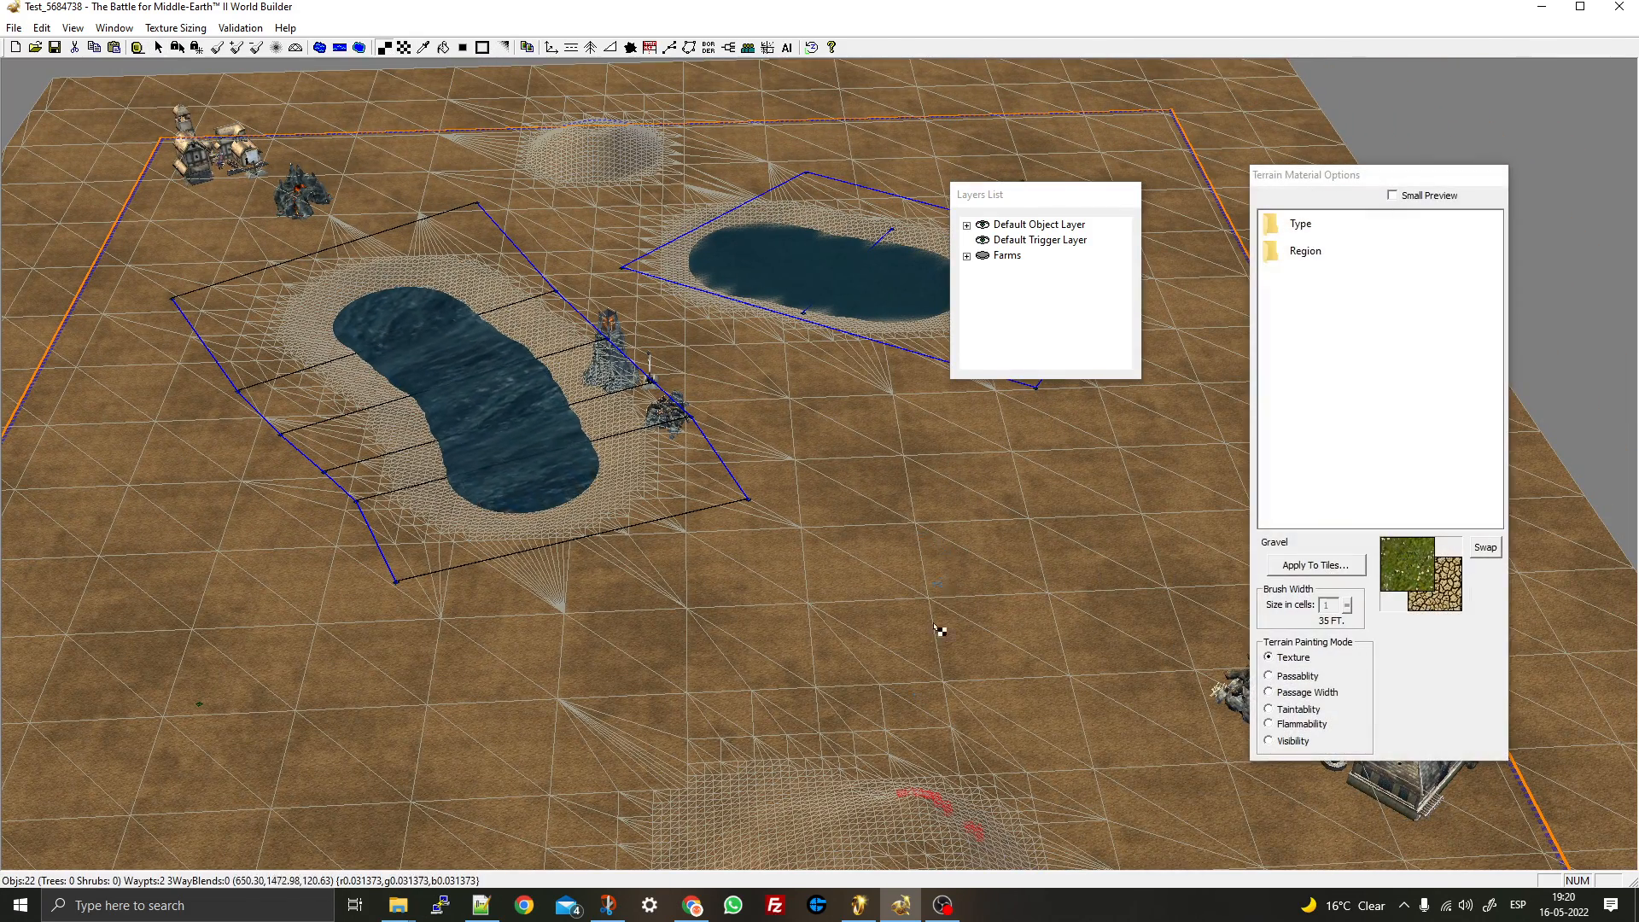
- Paint a grass patch below the second pond with an 11-cell brush
right_drag(1021, 490, 717, 487)
scroll(567, 607, up, 3)
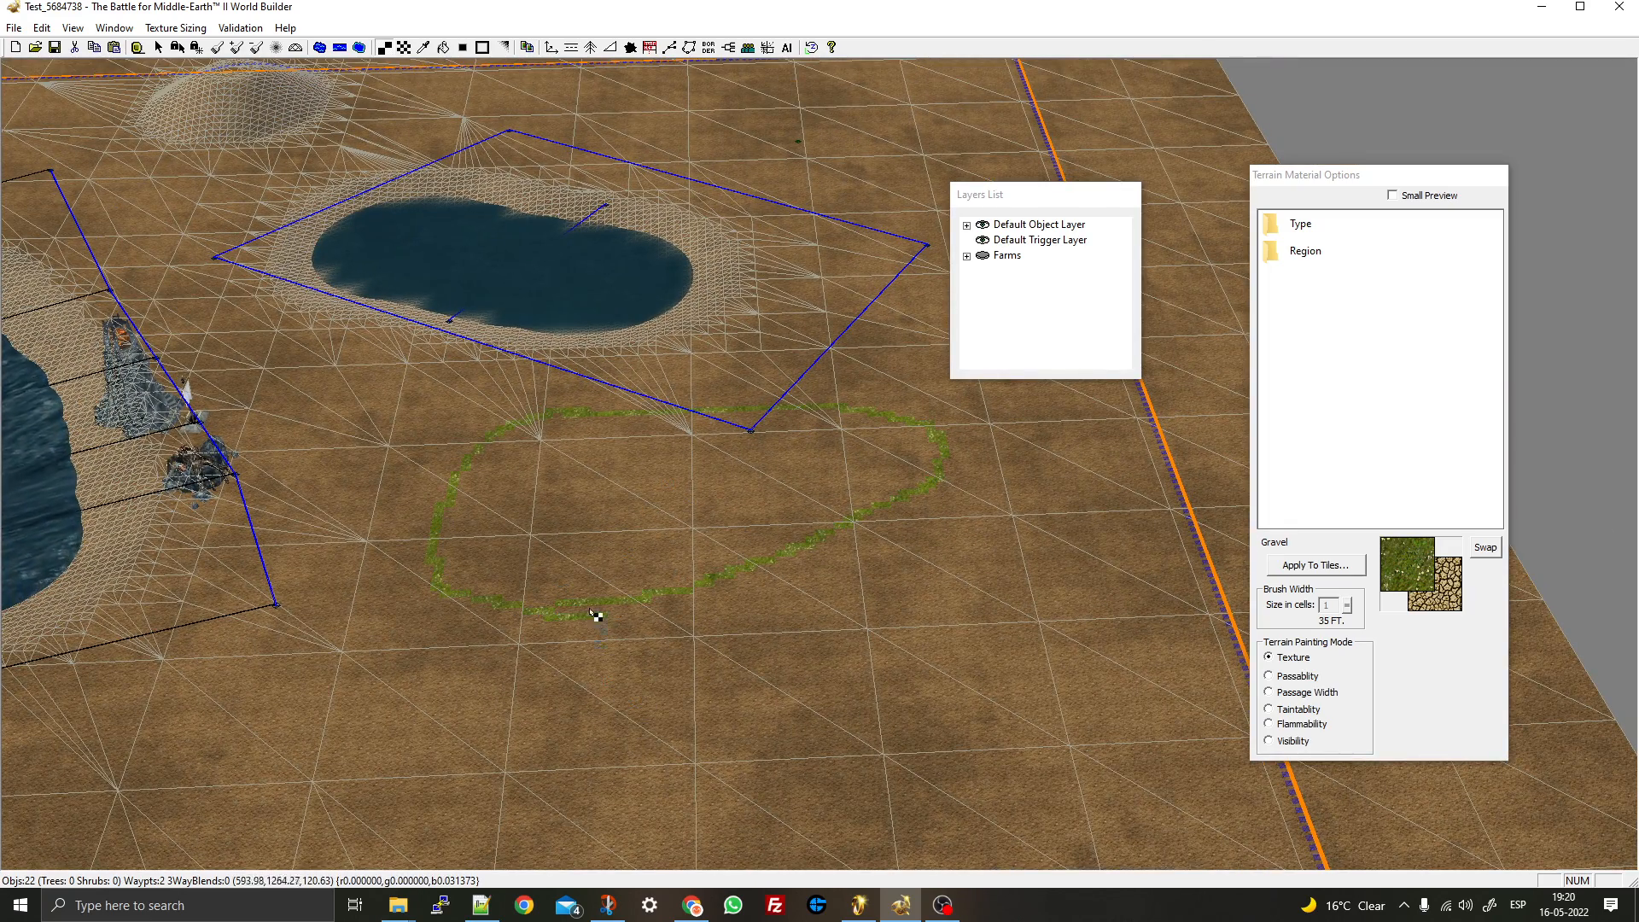
right_drag(758, 618, 778, 456)
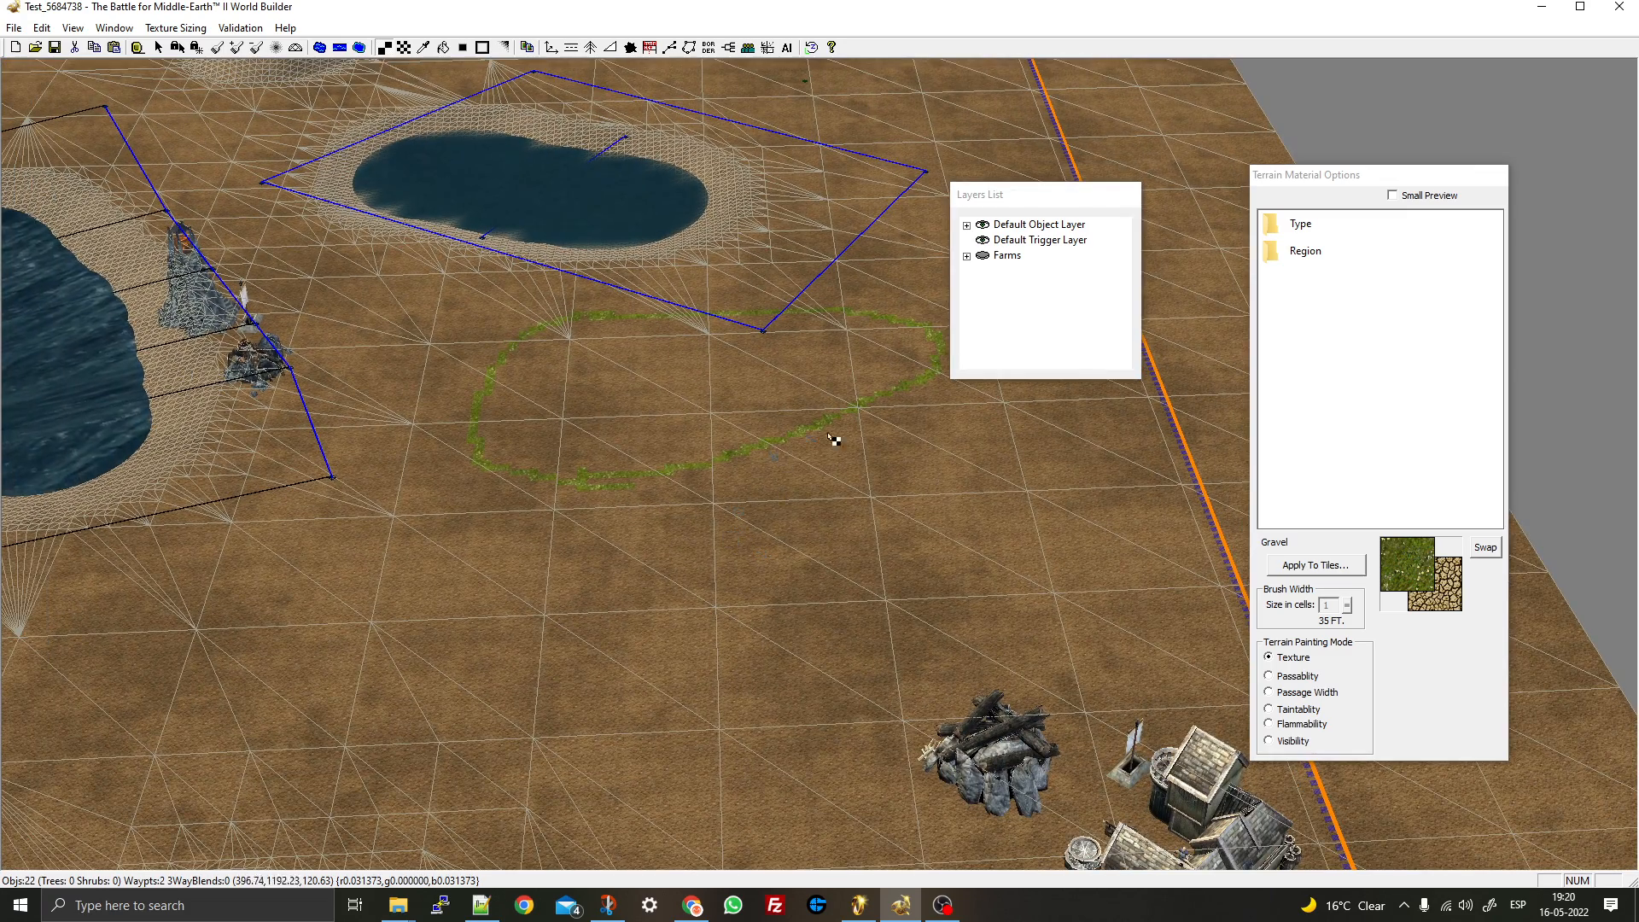
click(404, 48)
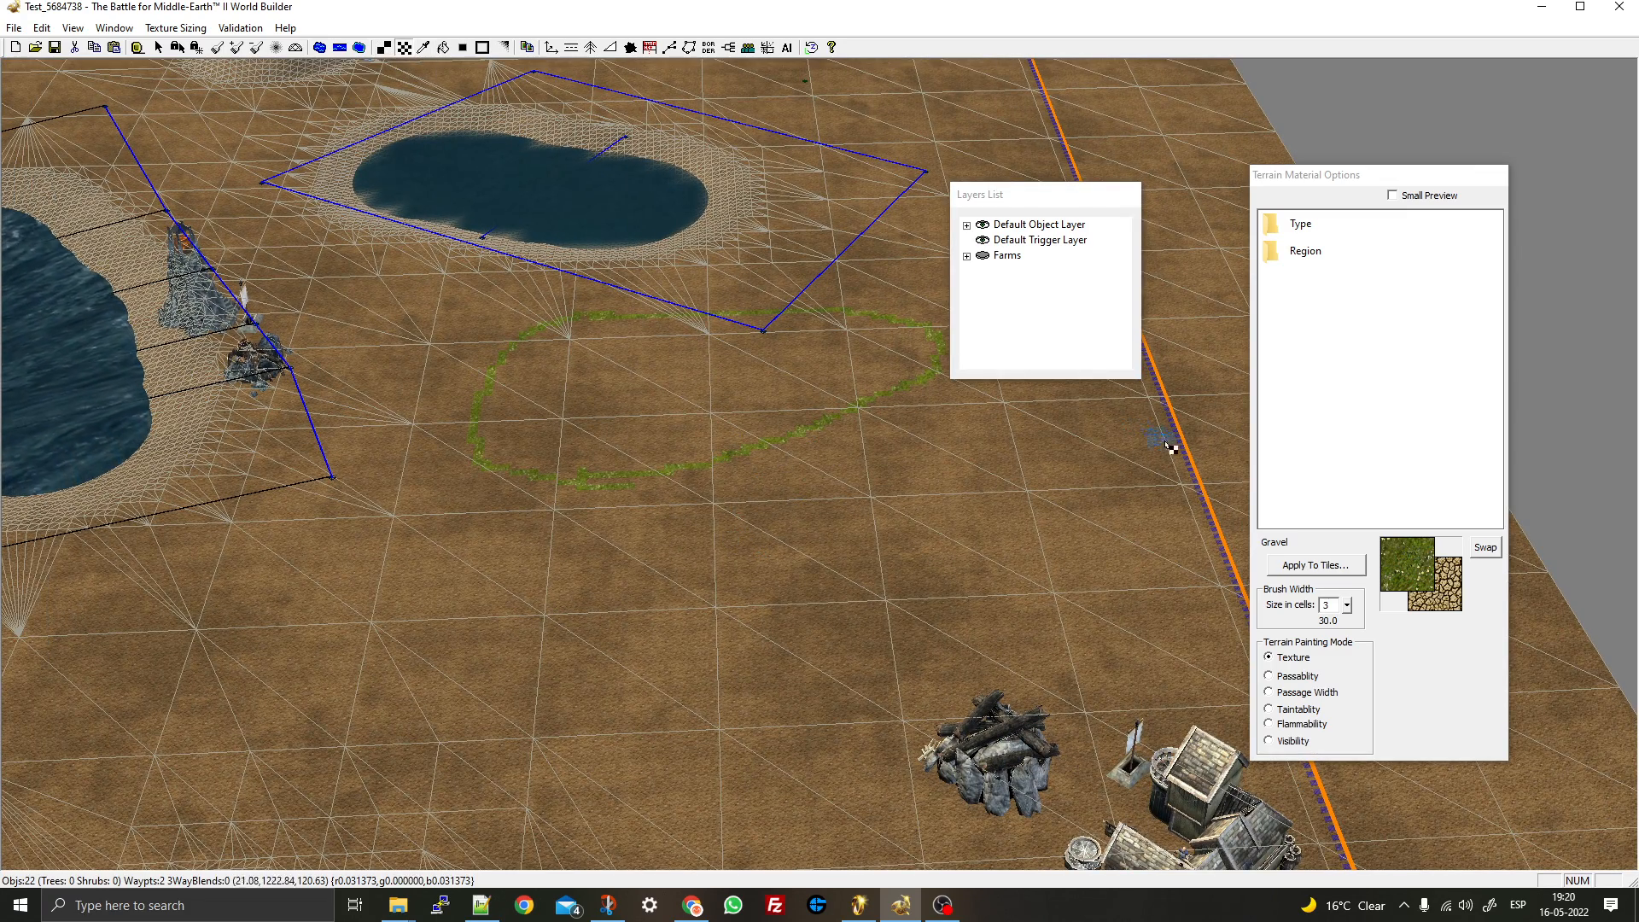
drag(1349, 608, 1345, 607)
mouse_move(1039, 486)
mouse_down()
mouse_move(677, 714)
mouse_move(1037, 505)
mouse_move(765, 654)
mouse_up()
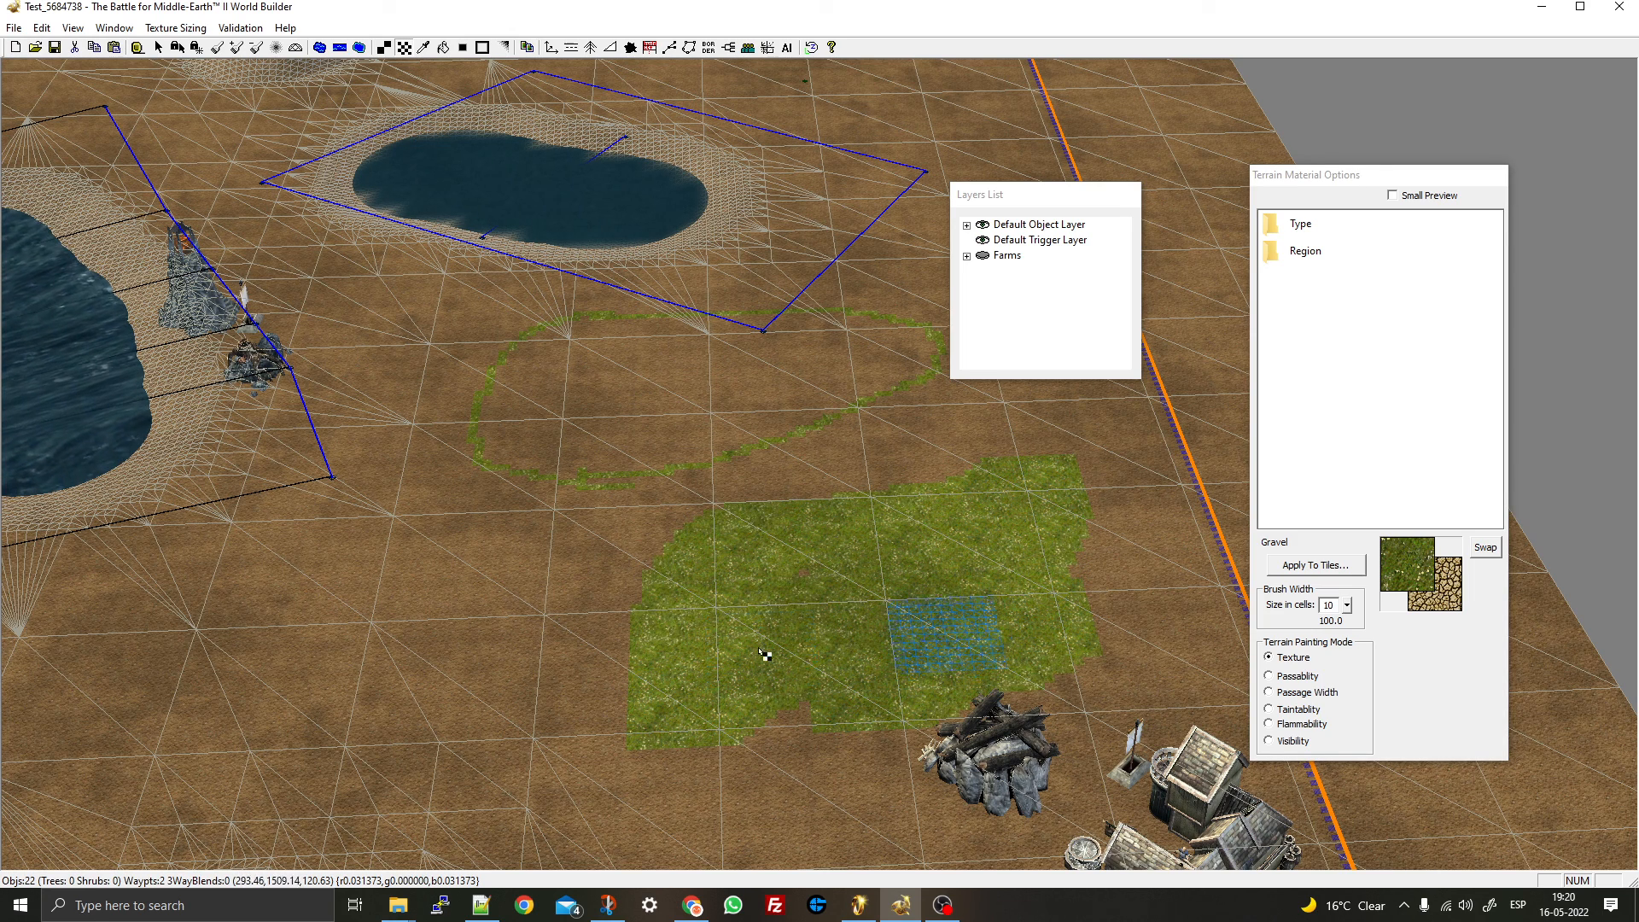
- Sample the GrassShire08 grass texture from the map with the eyedropper
click(426, 48)
click(845, 458)
click(885, 544)
click(872, 449)
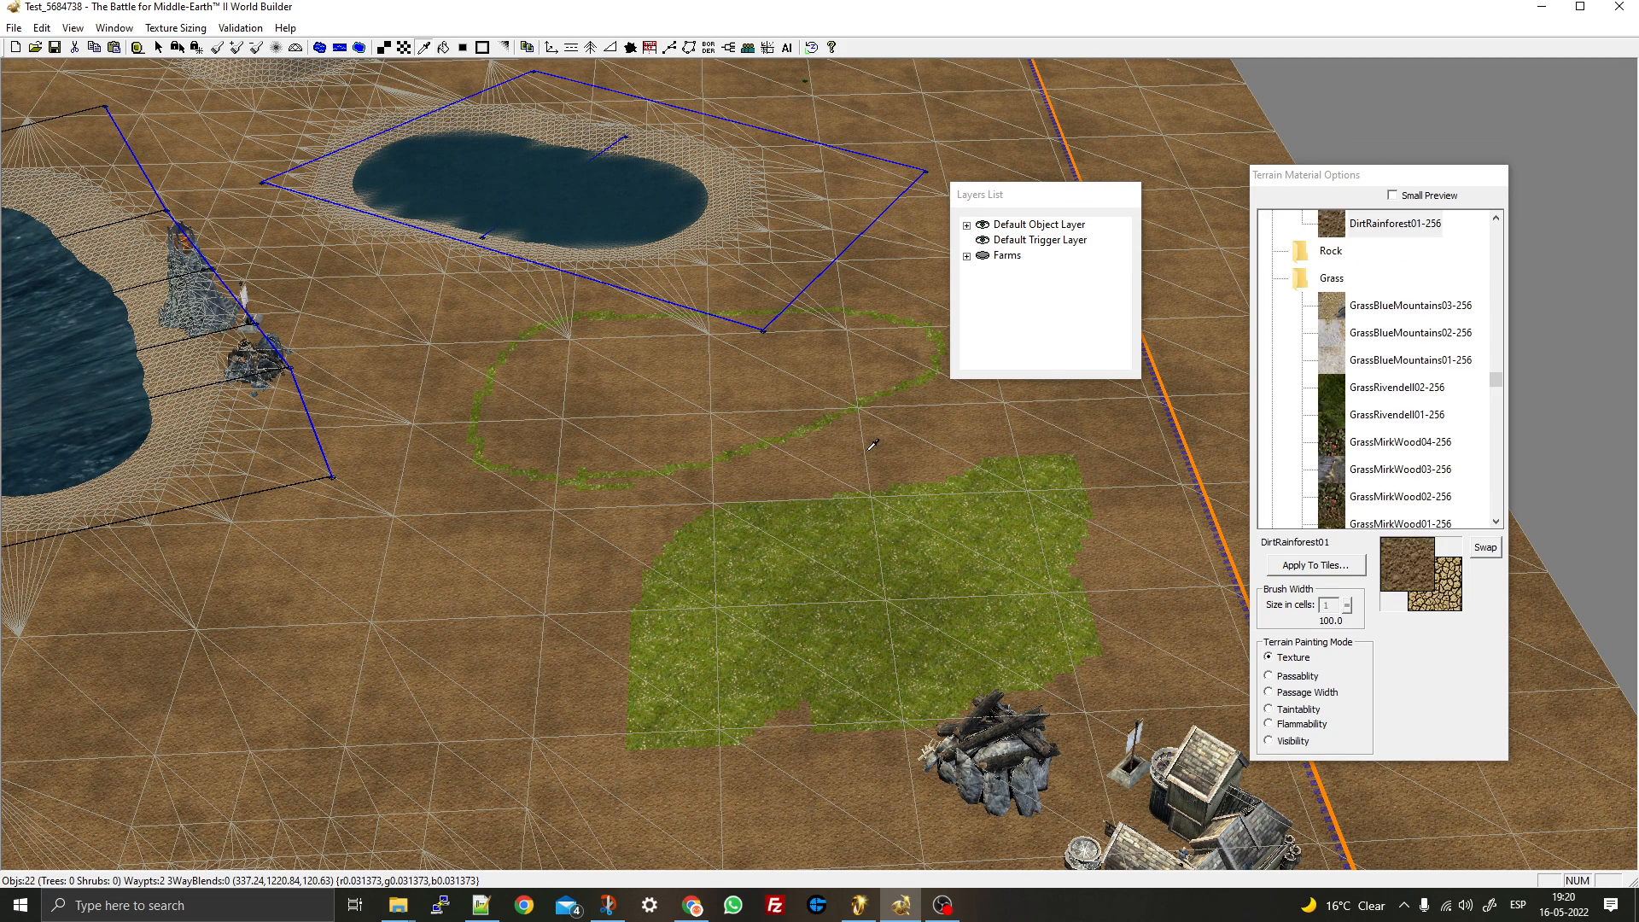
click(874, 555)
click(872, 449)
click(856, 571)
click(875, 464)
click(869, 551)
click(874, 451)
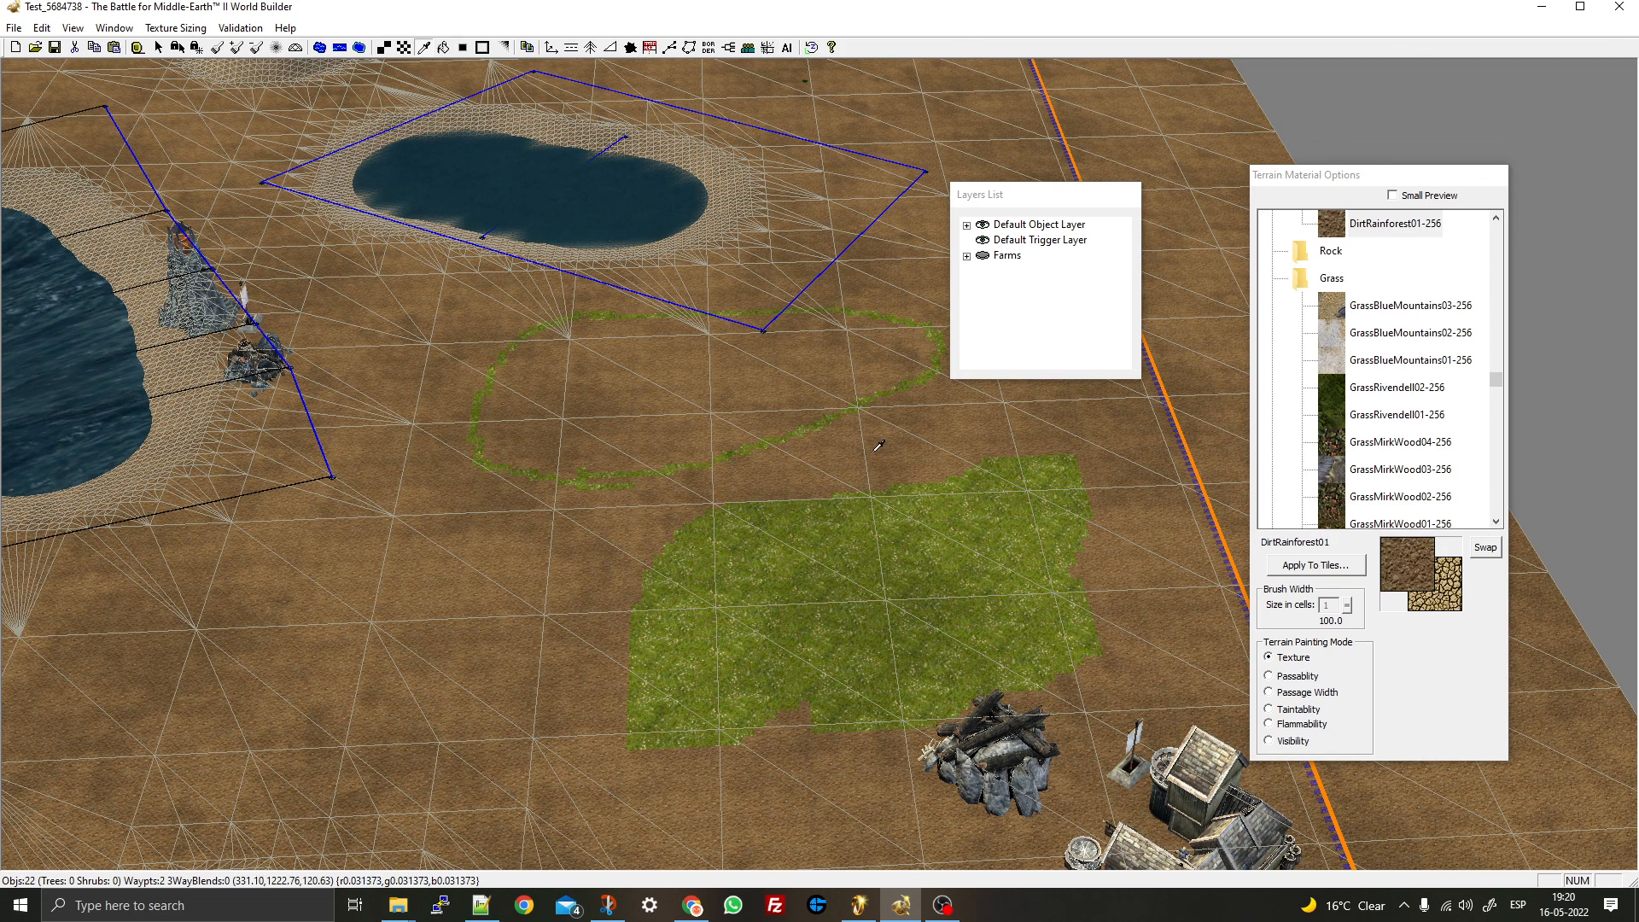
click(840, 622)
click(852, 764)
click(854, 571)
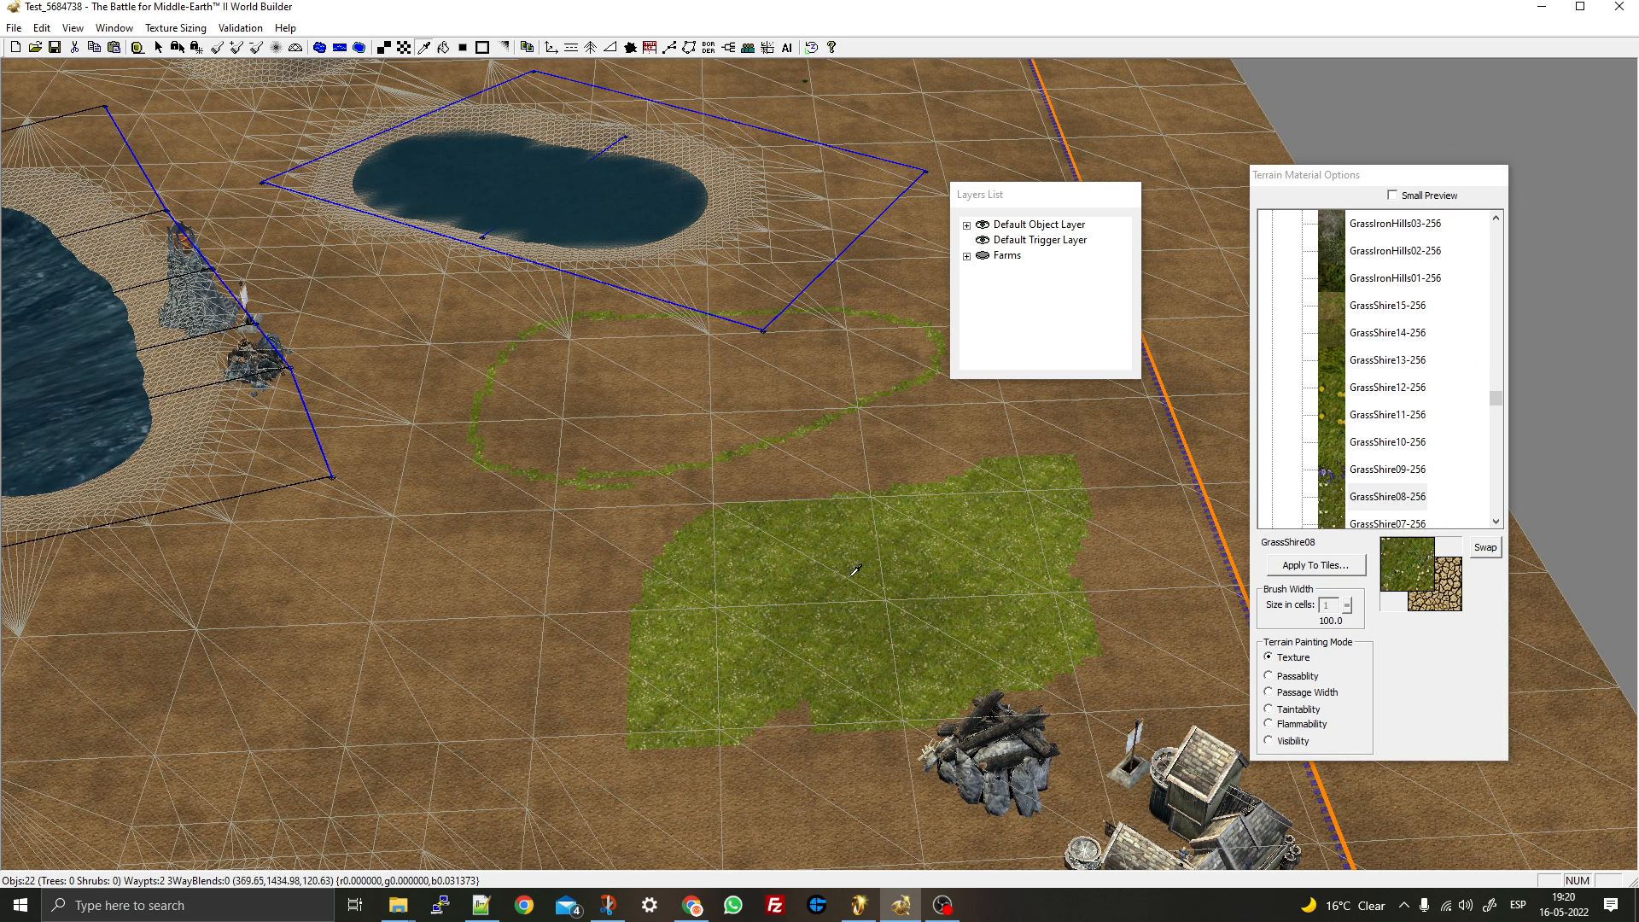
- Fill the grass-outlined ring solid with GrassShire08
click(442, 48)
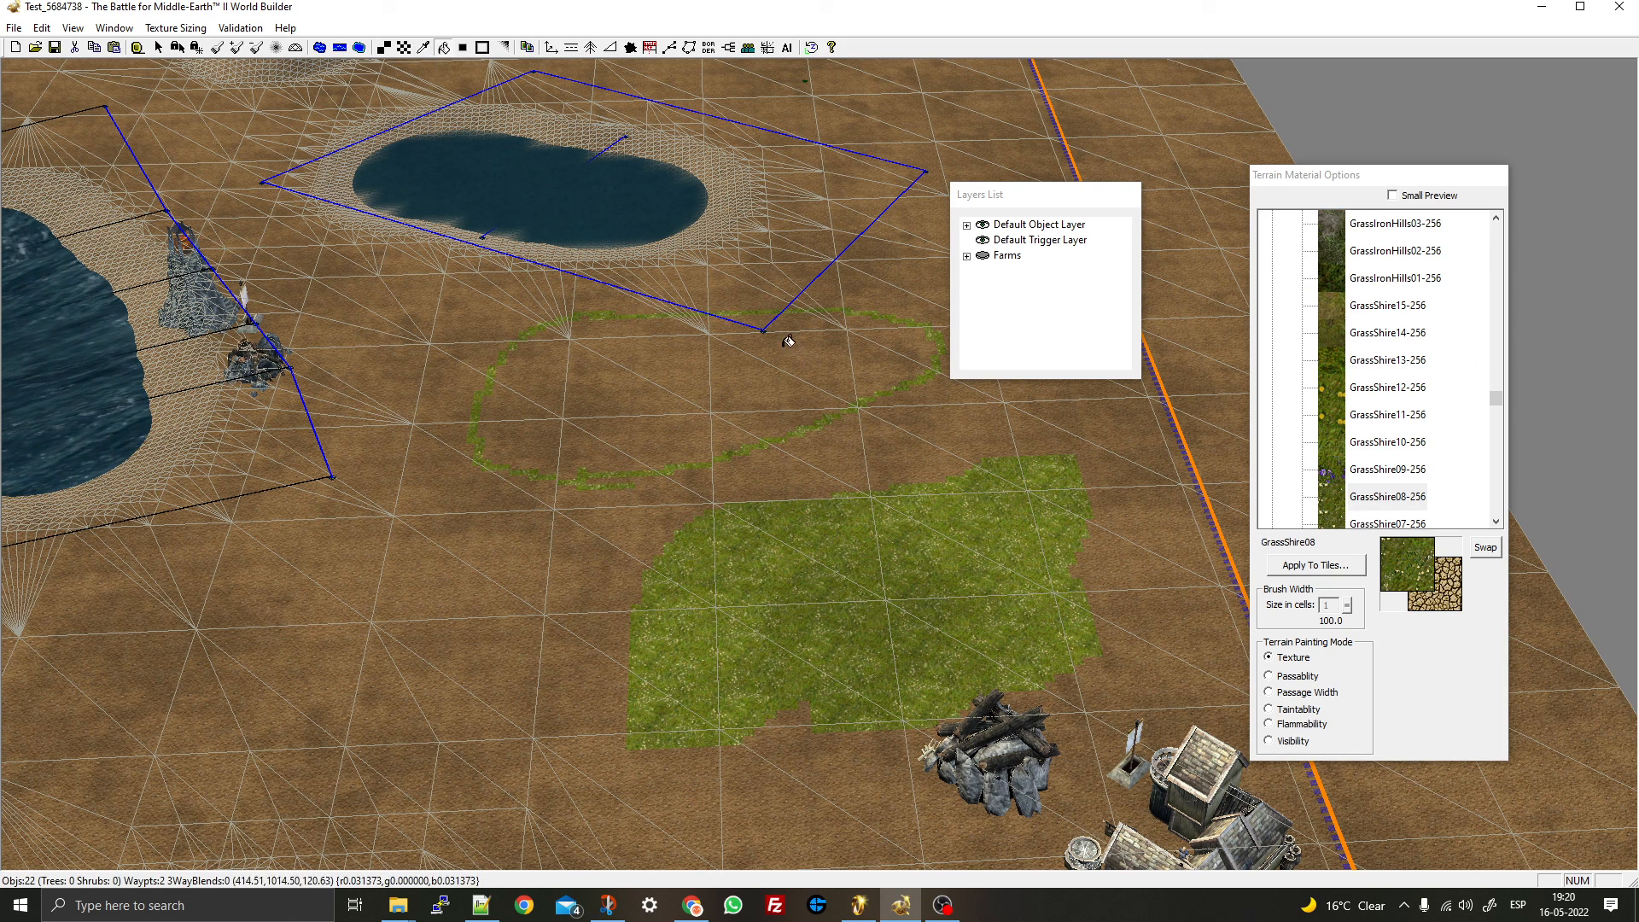
click(786, 406)
click(484, 47)
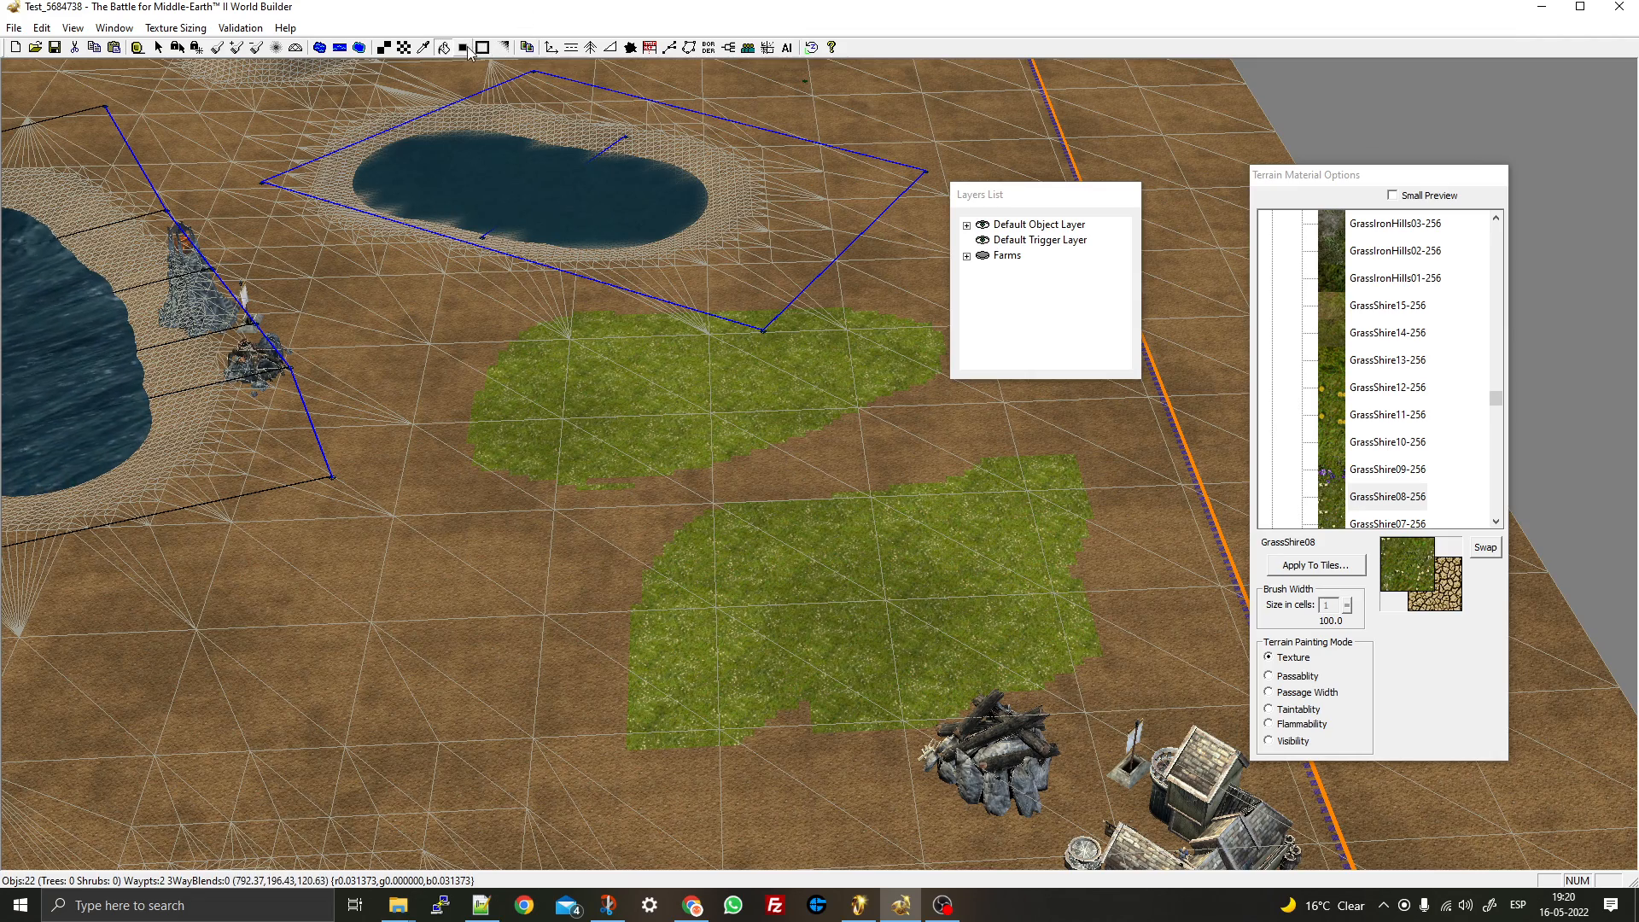
scroll(540, 396, up, 5)
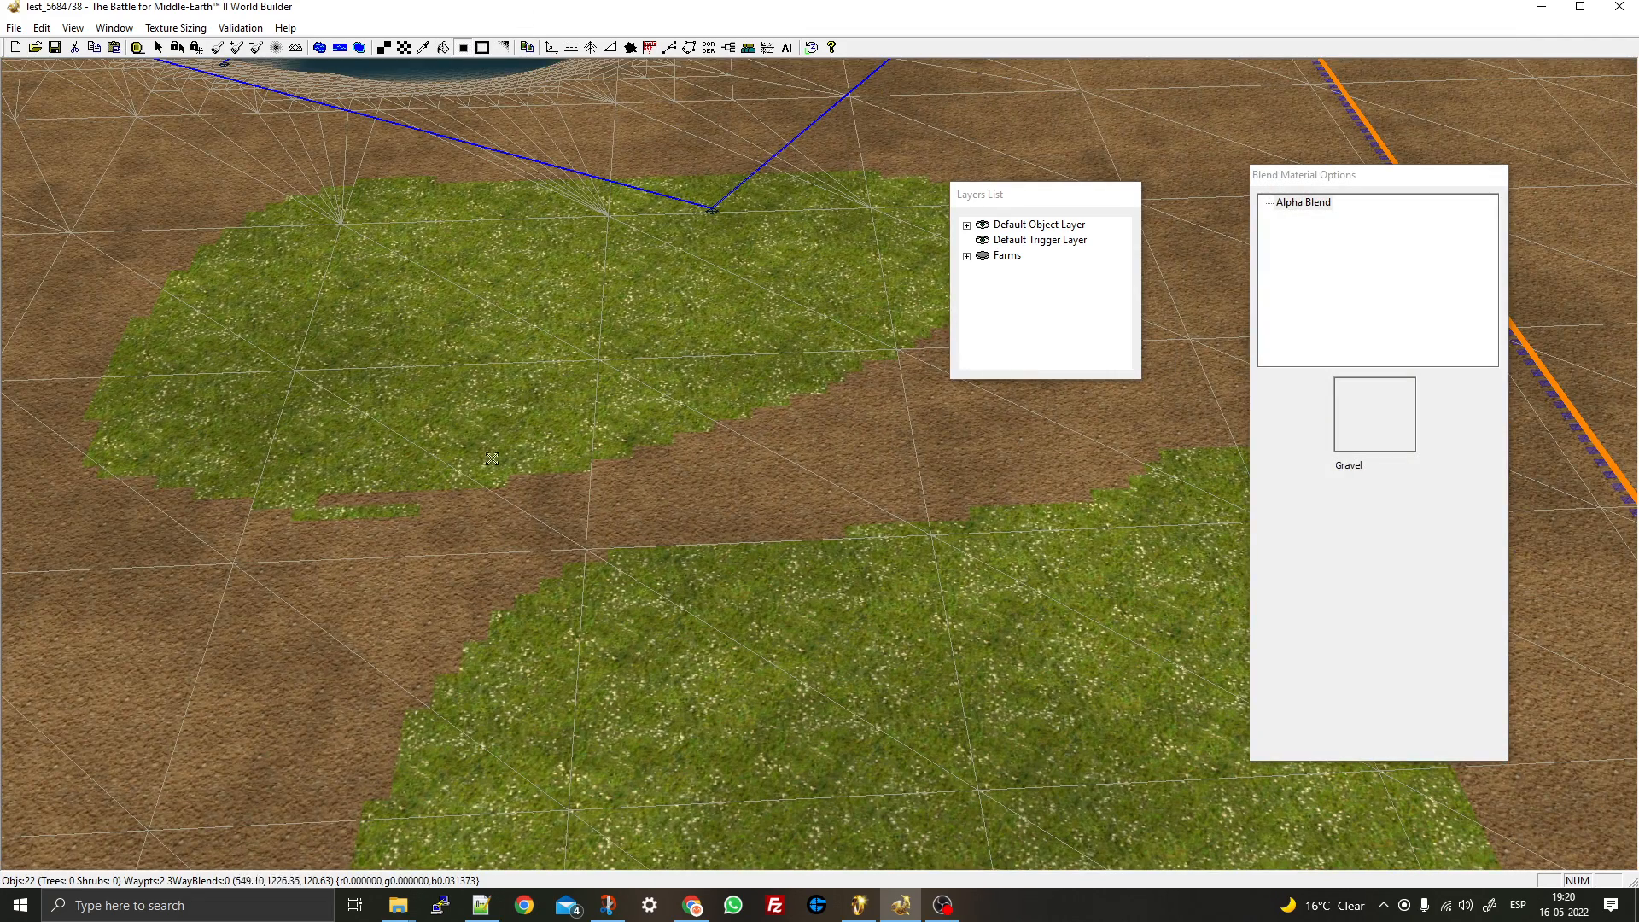
- Blend the upper grass patch's edges into the dirt, redoing the first attempt
click(726, 516)
key(ctrl+z)
click(582, 421)
- Use the other blend mode to smooth the lower grass patch's stepped edges
click(482, 51)
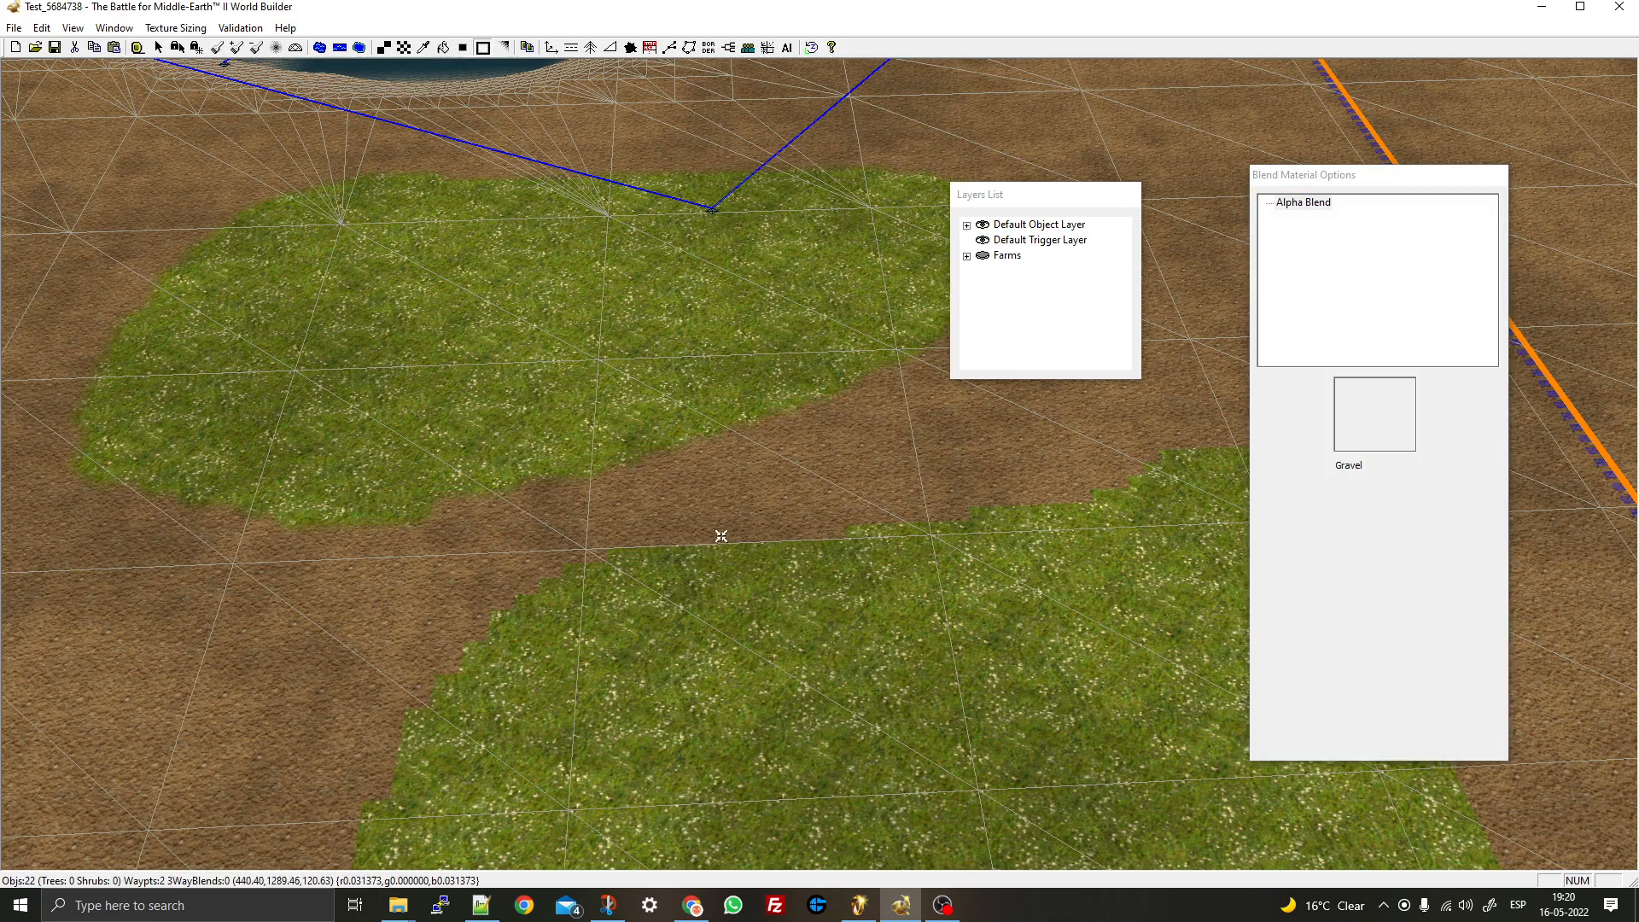
right_drag(721, 534, 634, 414)
right_drag(588, 335, 589, 439)
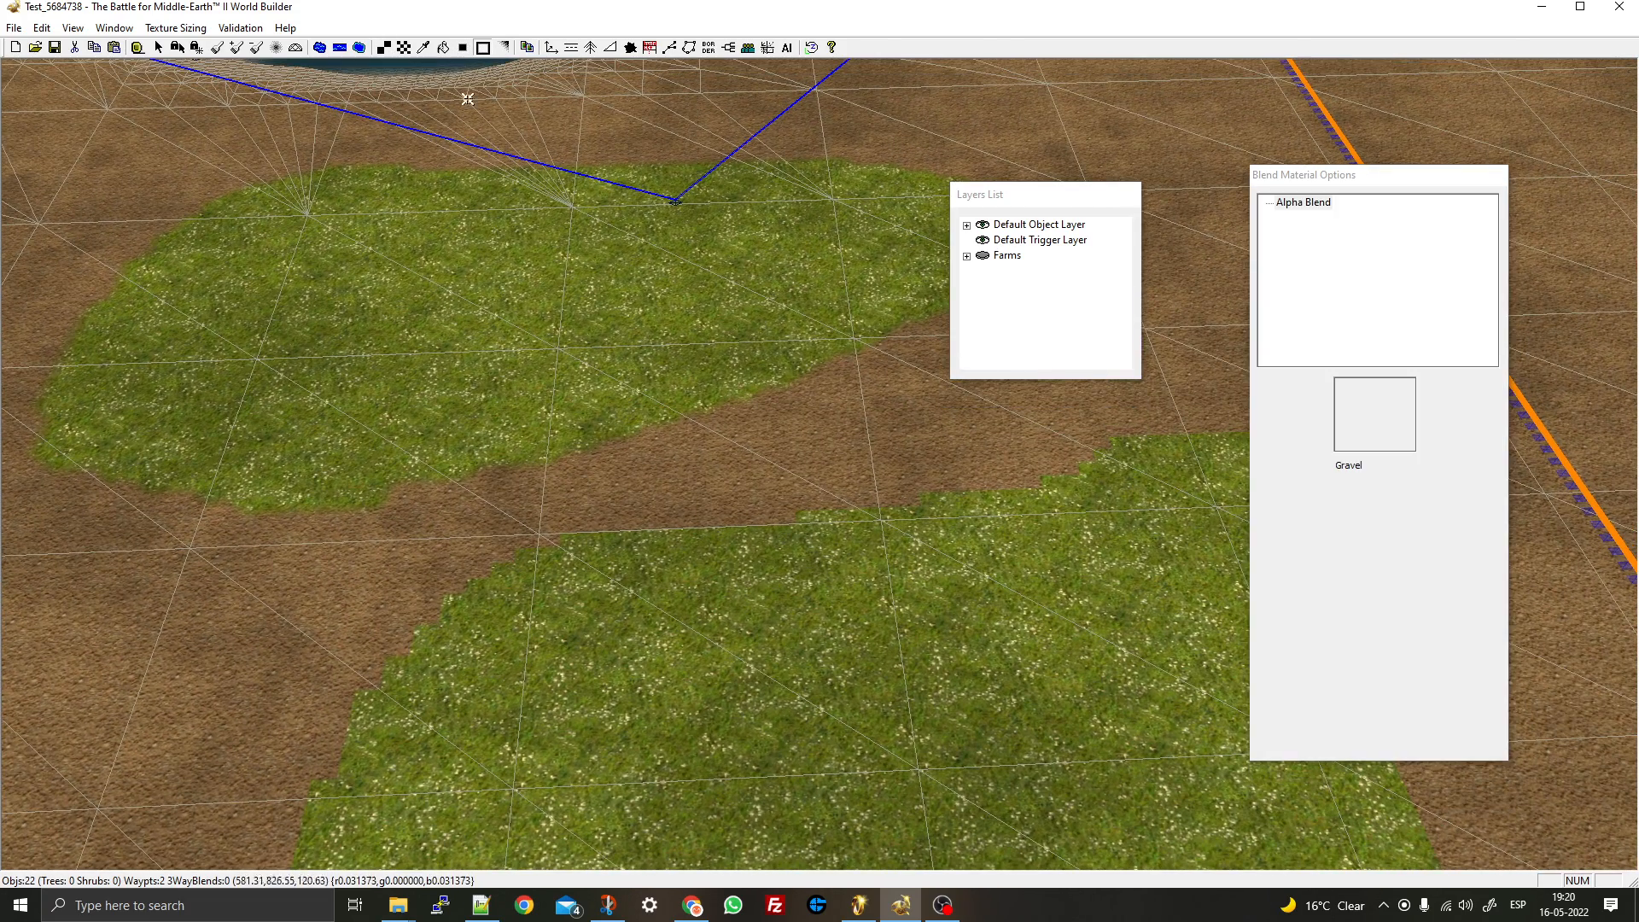
click(463, 48)
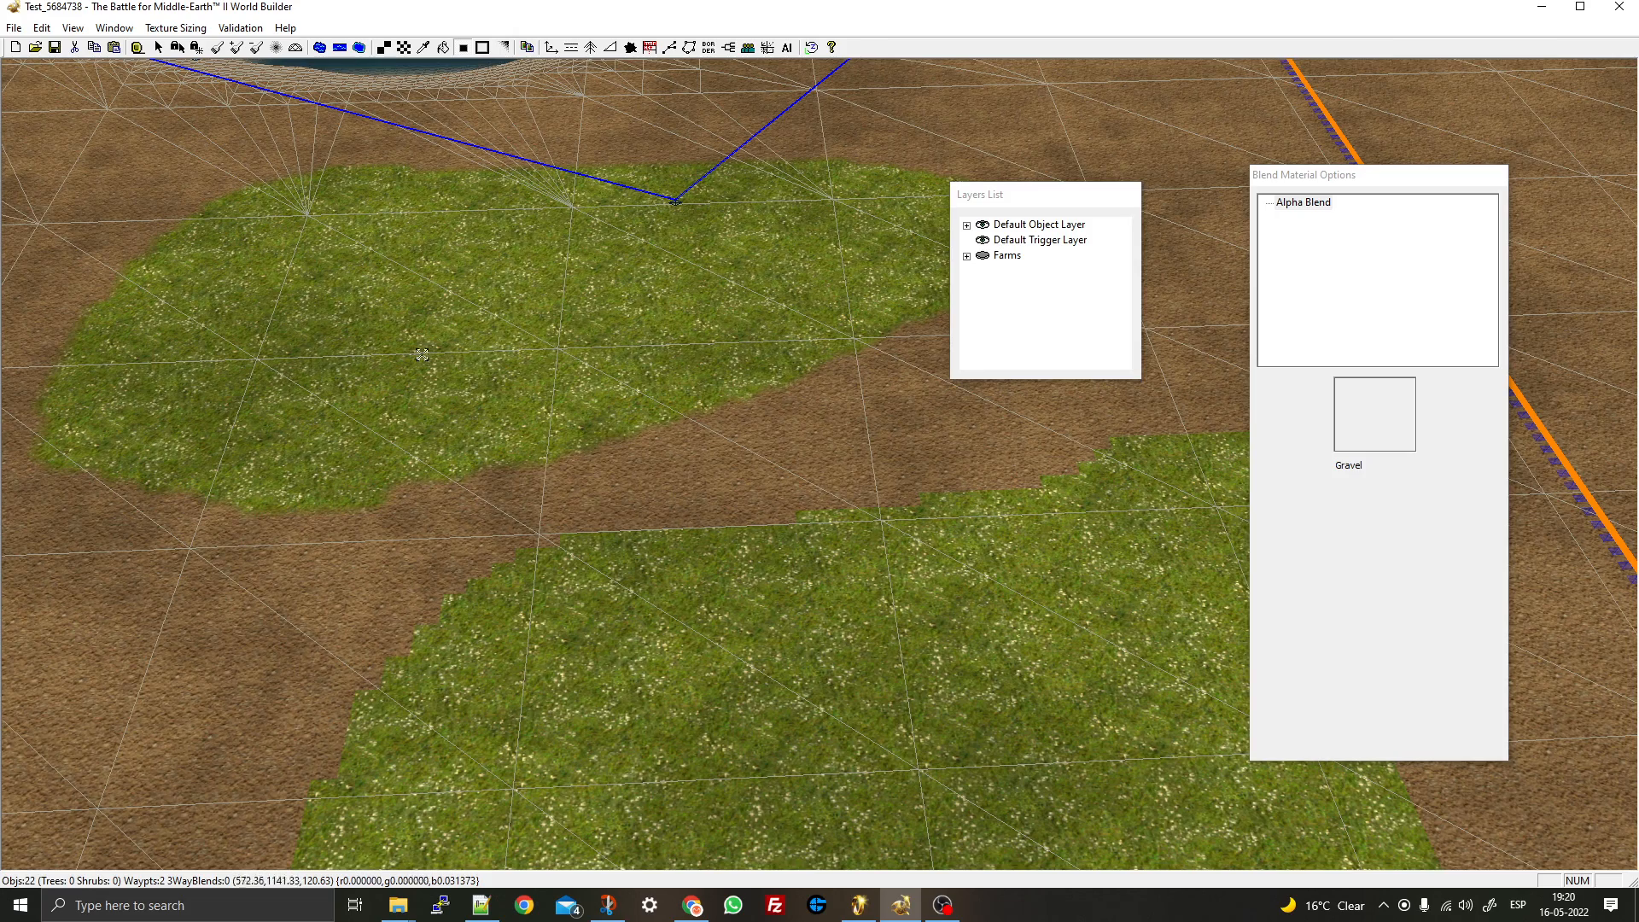
click(482, 48)
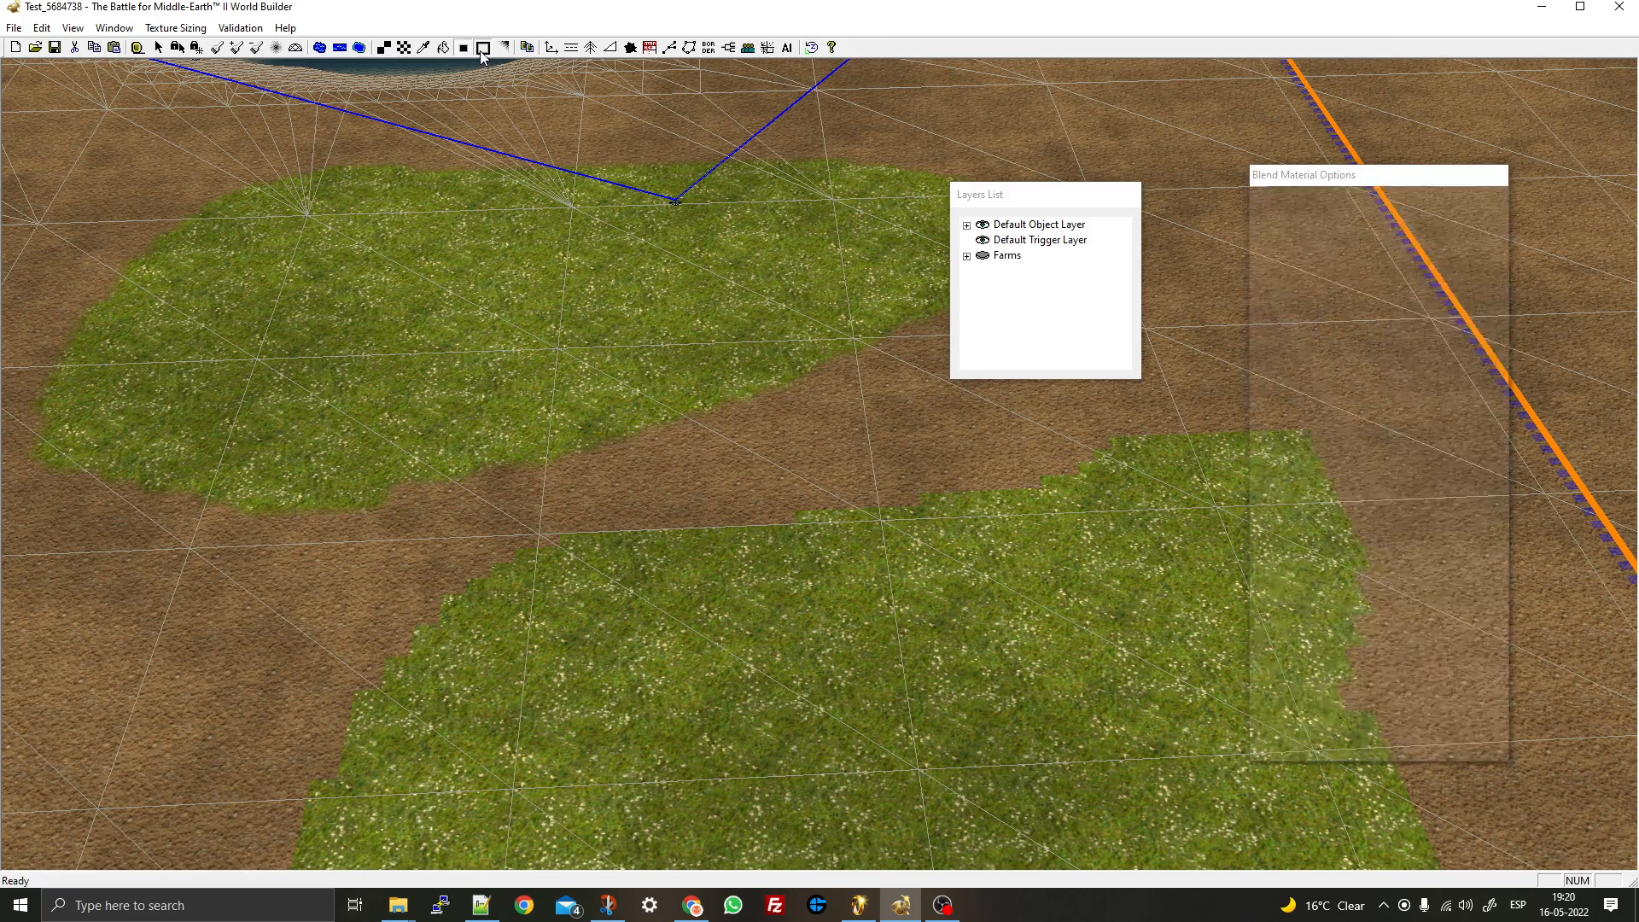
click(821, 660)
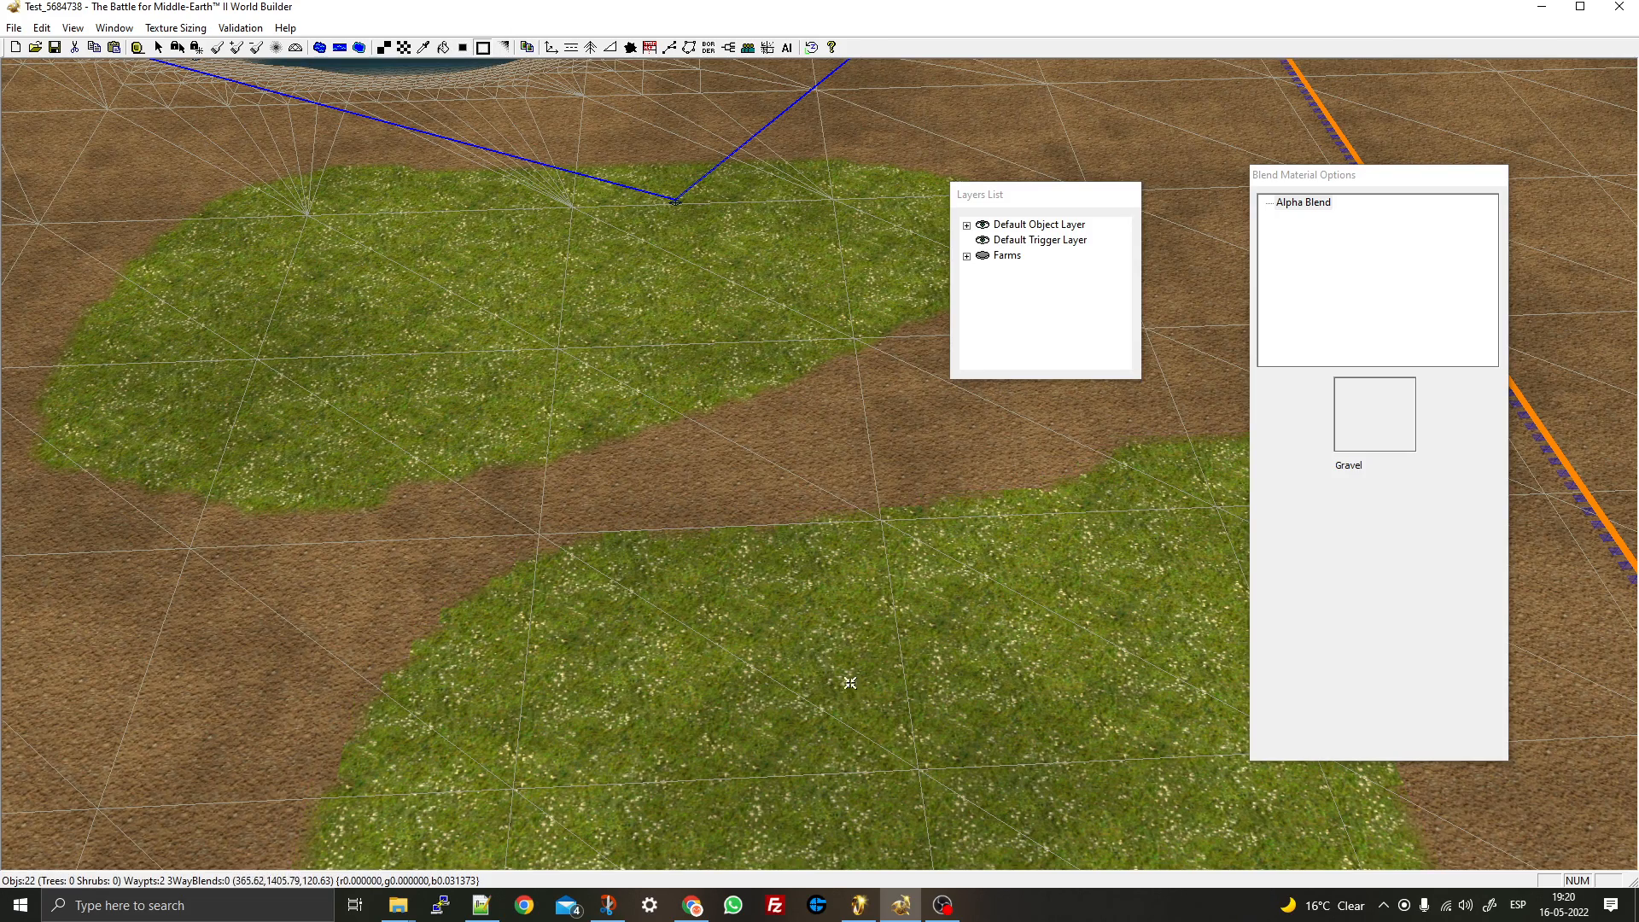
right_drag(850, 684, 950, 848)
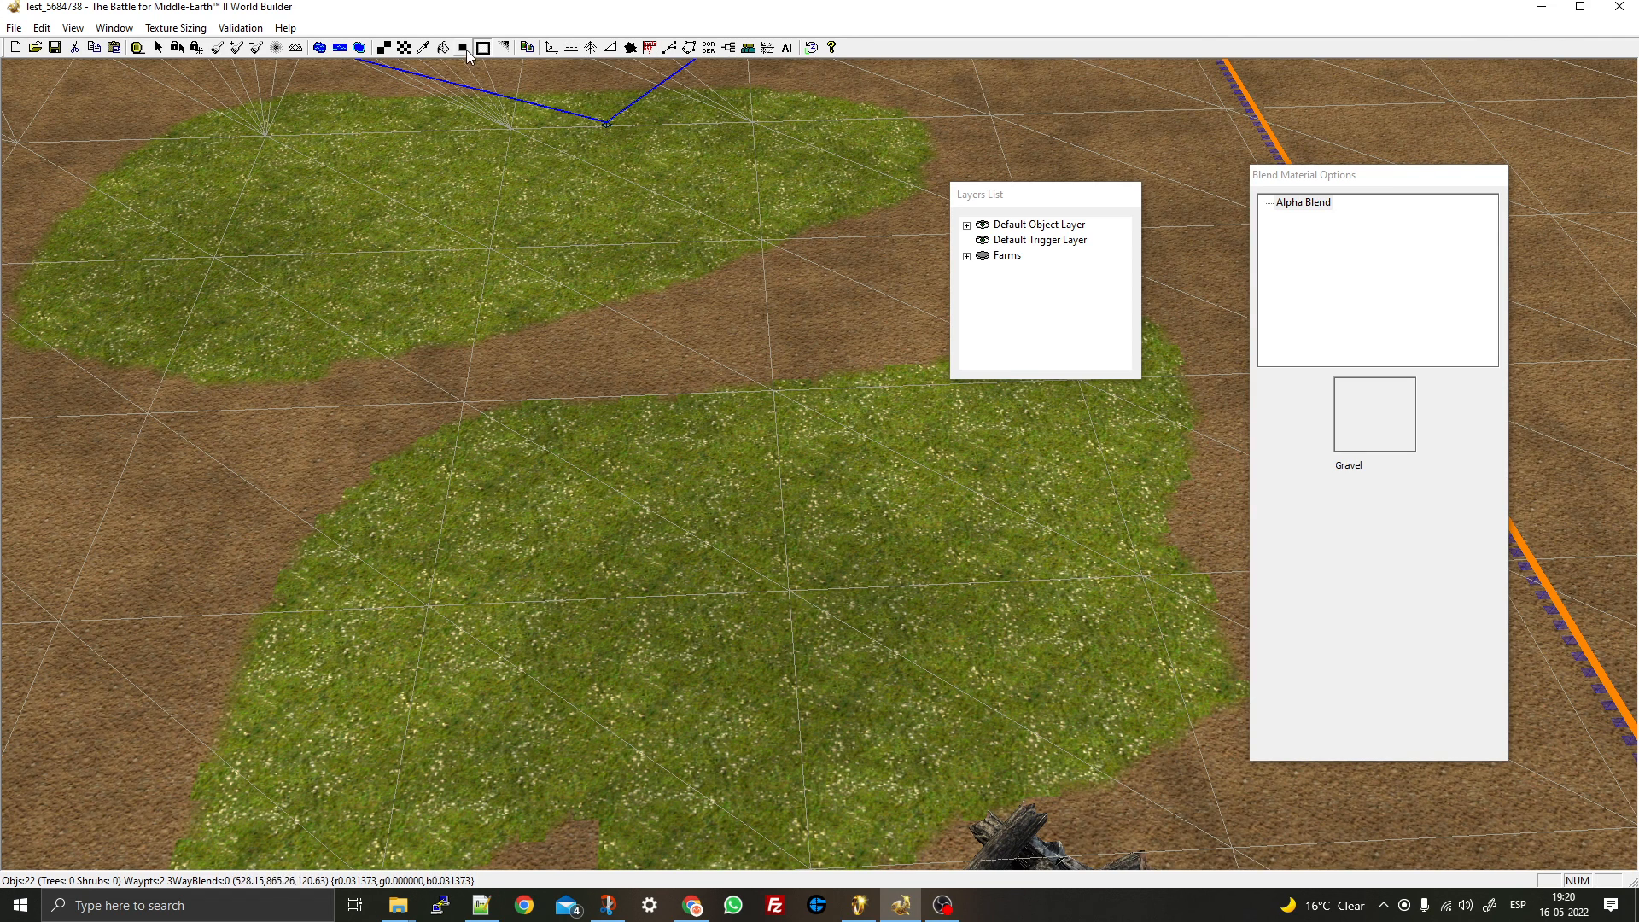
click(503, 48)
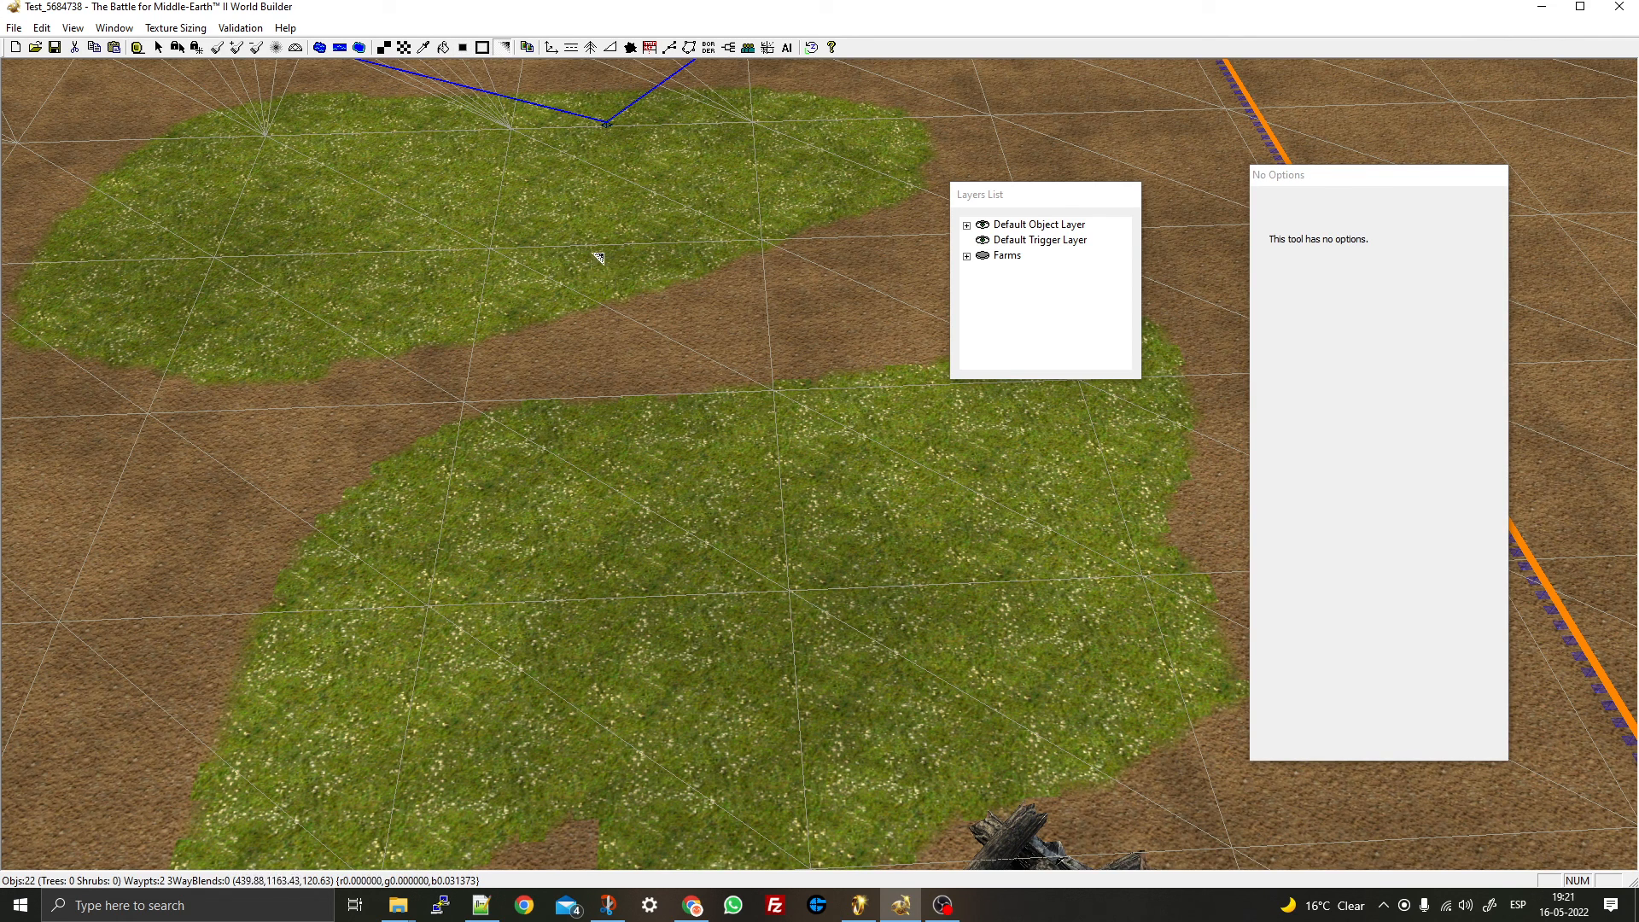
- Undo the blend on the upper grass patch to restore its stepped edges
key(Escape)
key(ctrl+z)
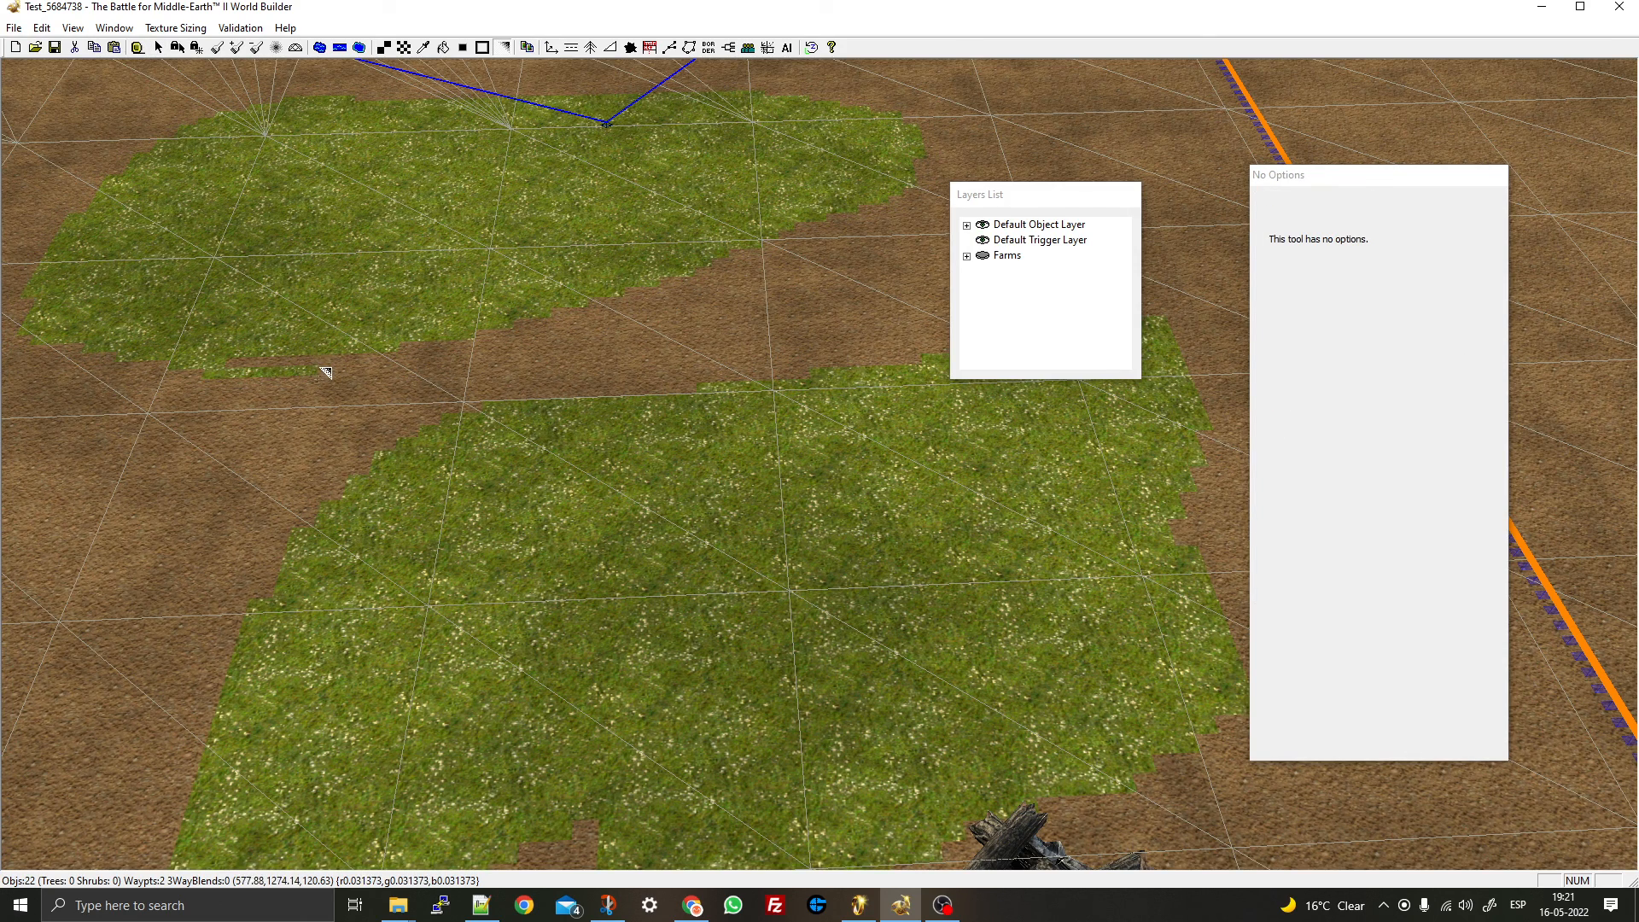
scroll(311, 389, up, 5)
right_drag(308, 387, 796, 700)
- Tidy the stray grass tiles below the upper patch with the edge tool
drag(829, 682, 840, 708)
key(ctrl+z)
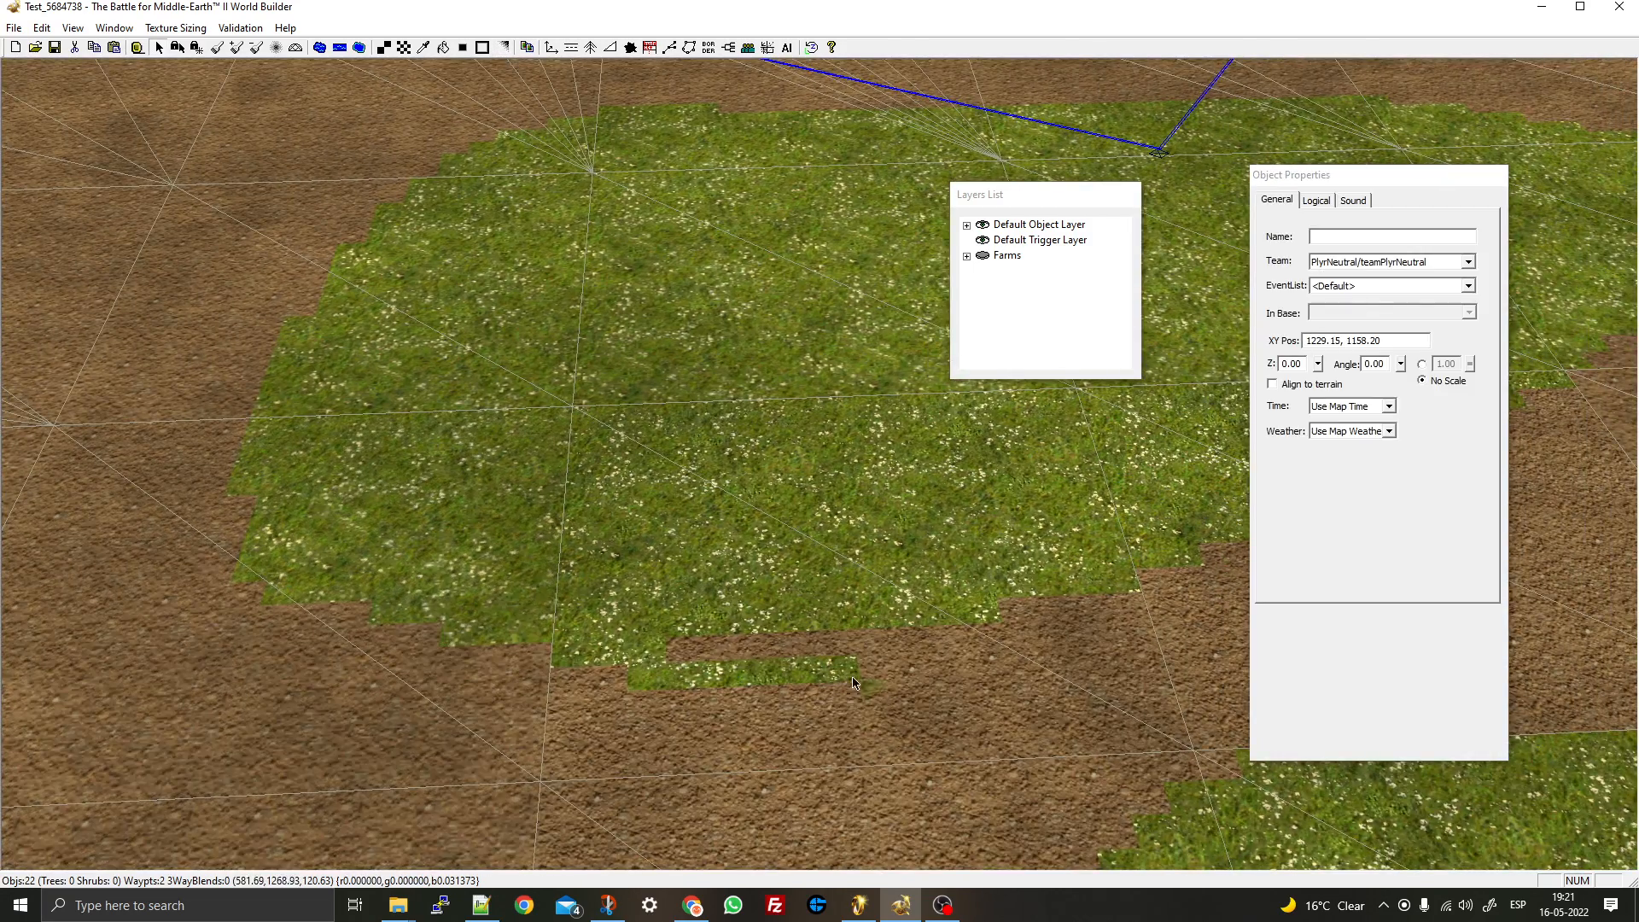
key(ctrl+z)
mouse_move(841, 668)
mouse_down()
mouse_move(843, 689)
mouse_move(647, 693)
mouse_move(616, 689)
mouse_move(618, 670)
mouse_move(584, 674)
mouse_up()
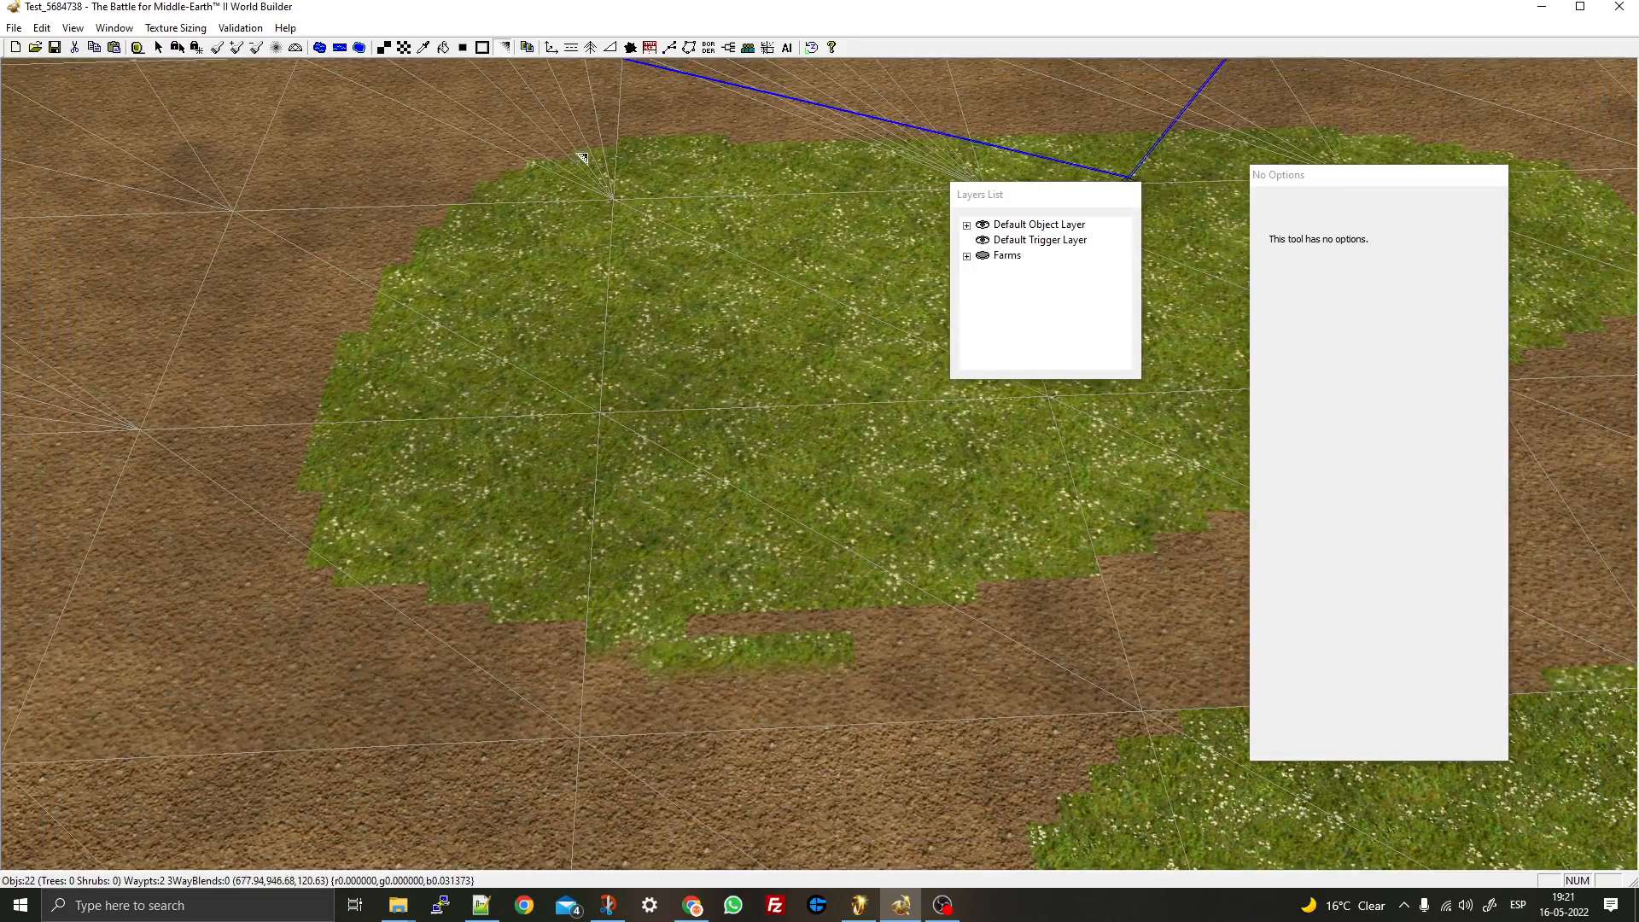
click(527, 48)
scroll(608, 399, down, 10)
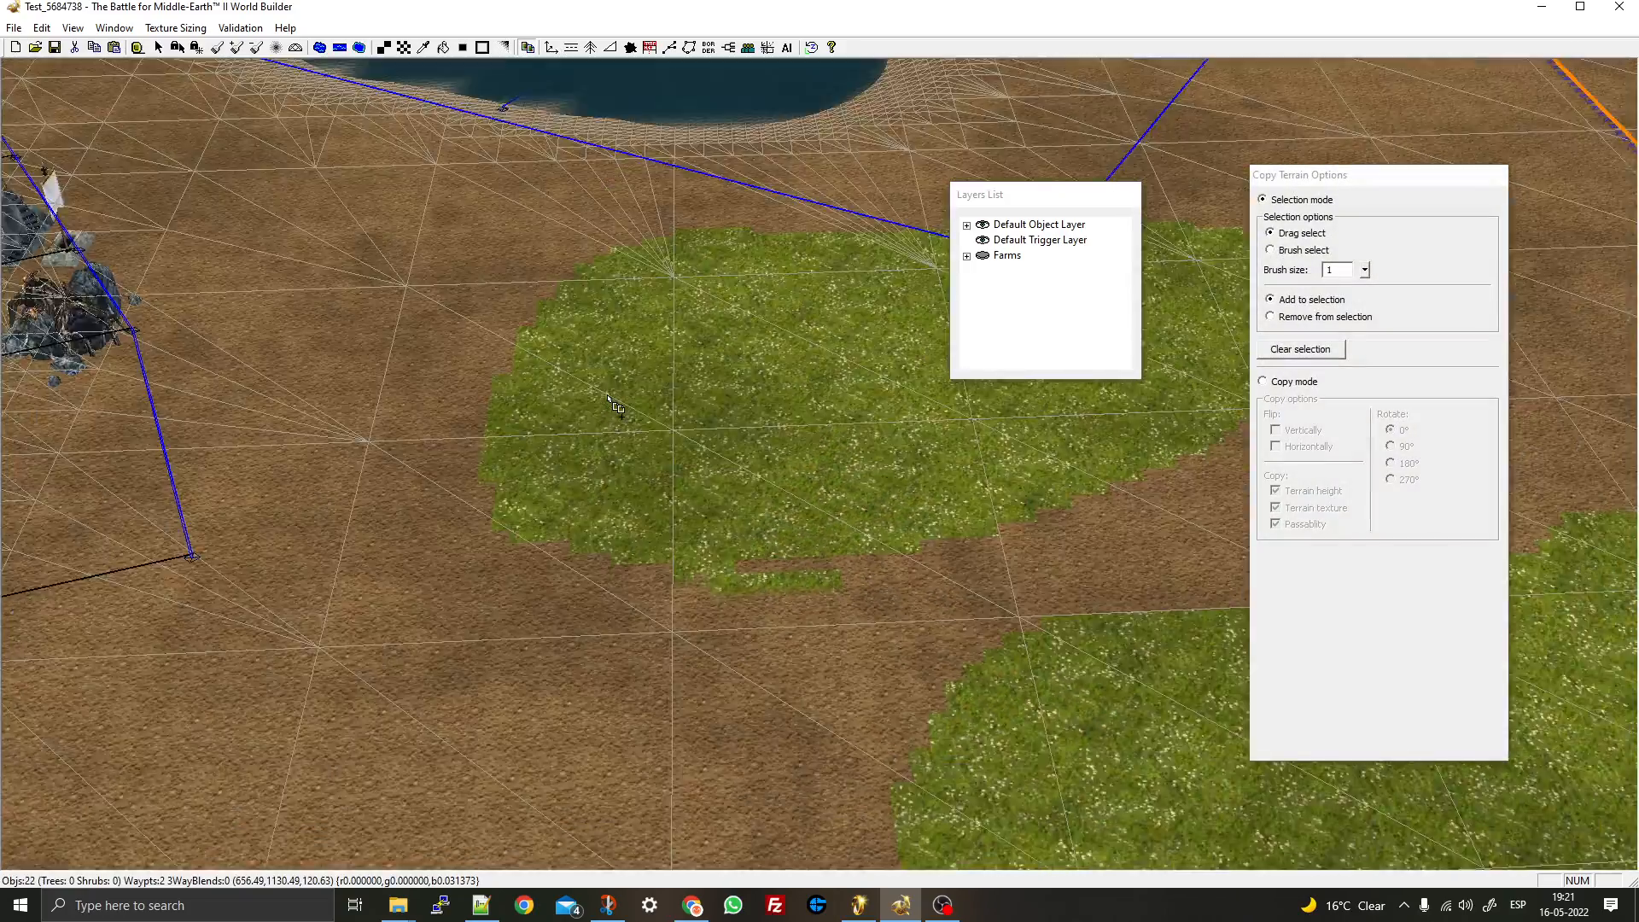
- Drag-select a wide area around the hill by the bottom map border
right_drag(608, 399, 1502, 68)
right_drag(872, 424, 421, 11)
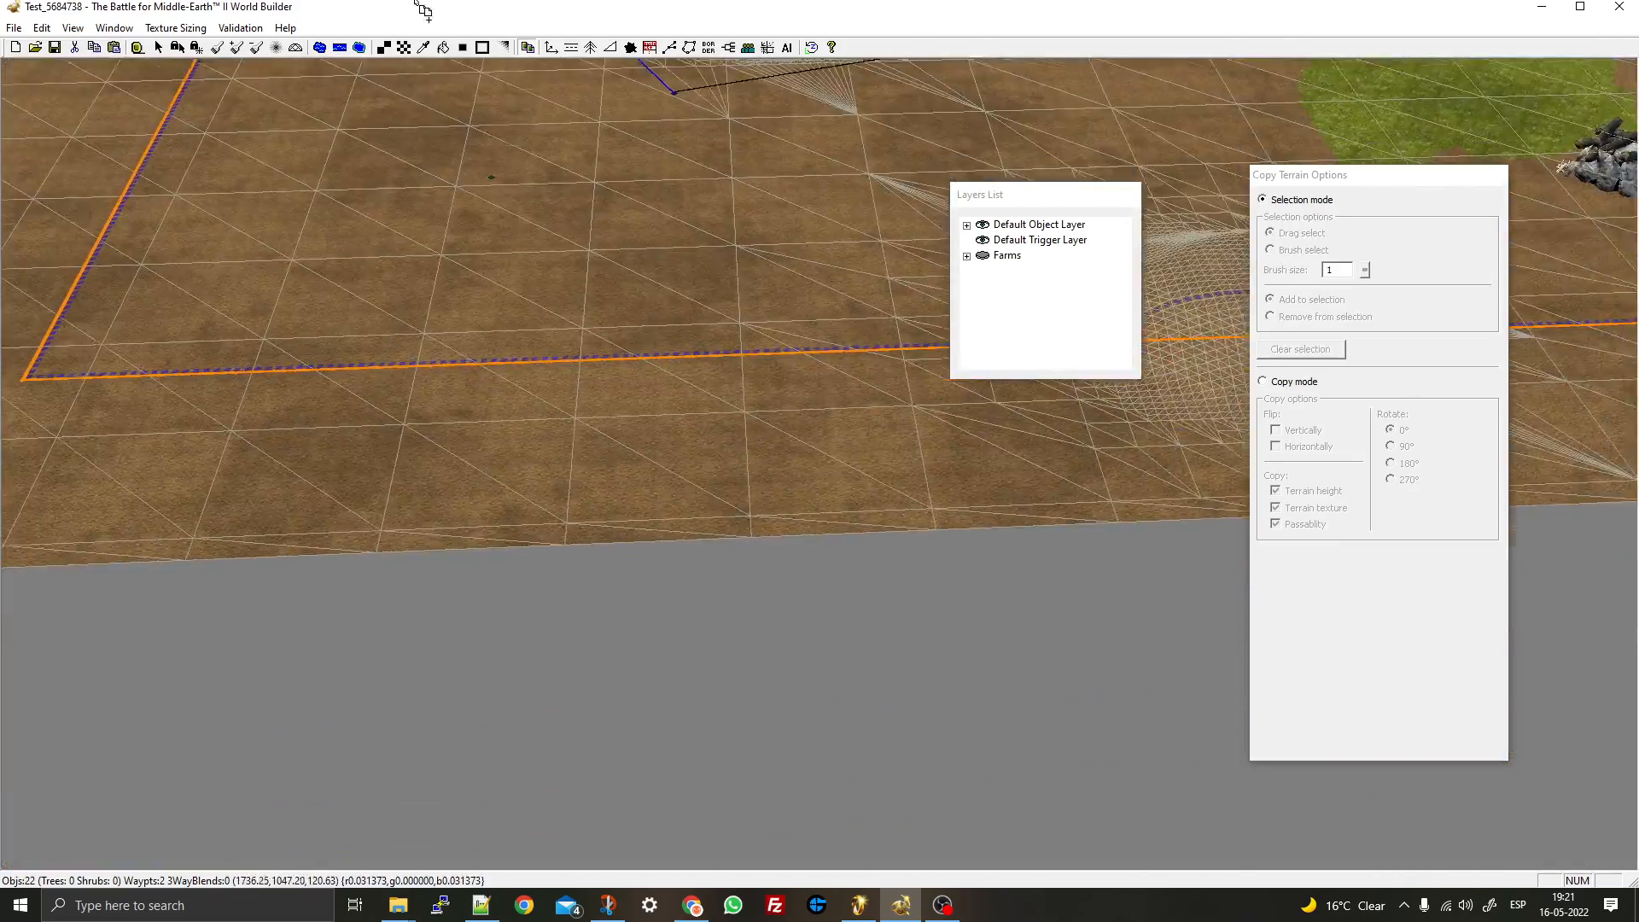
right_drag(452, 762, 110, 908)
right_drag(939, 282, 546, 380)
drag(224, 363, 1022, 776)
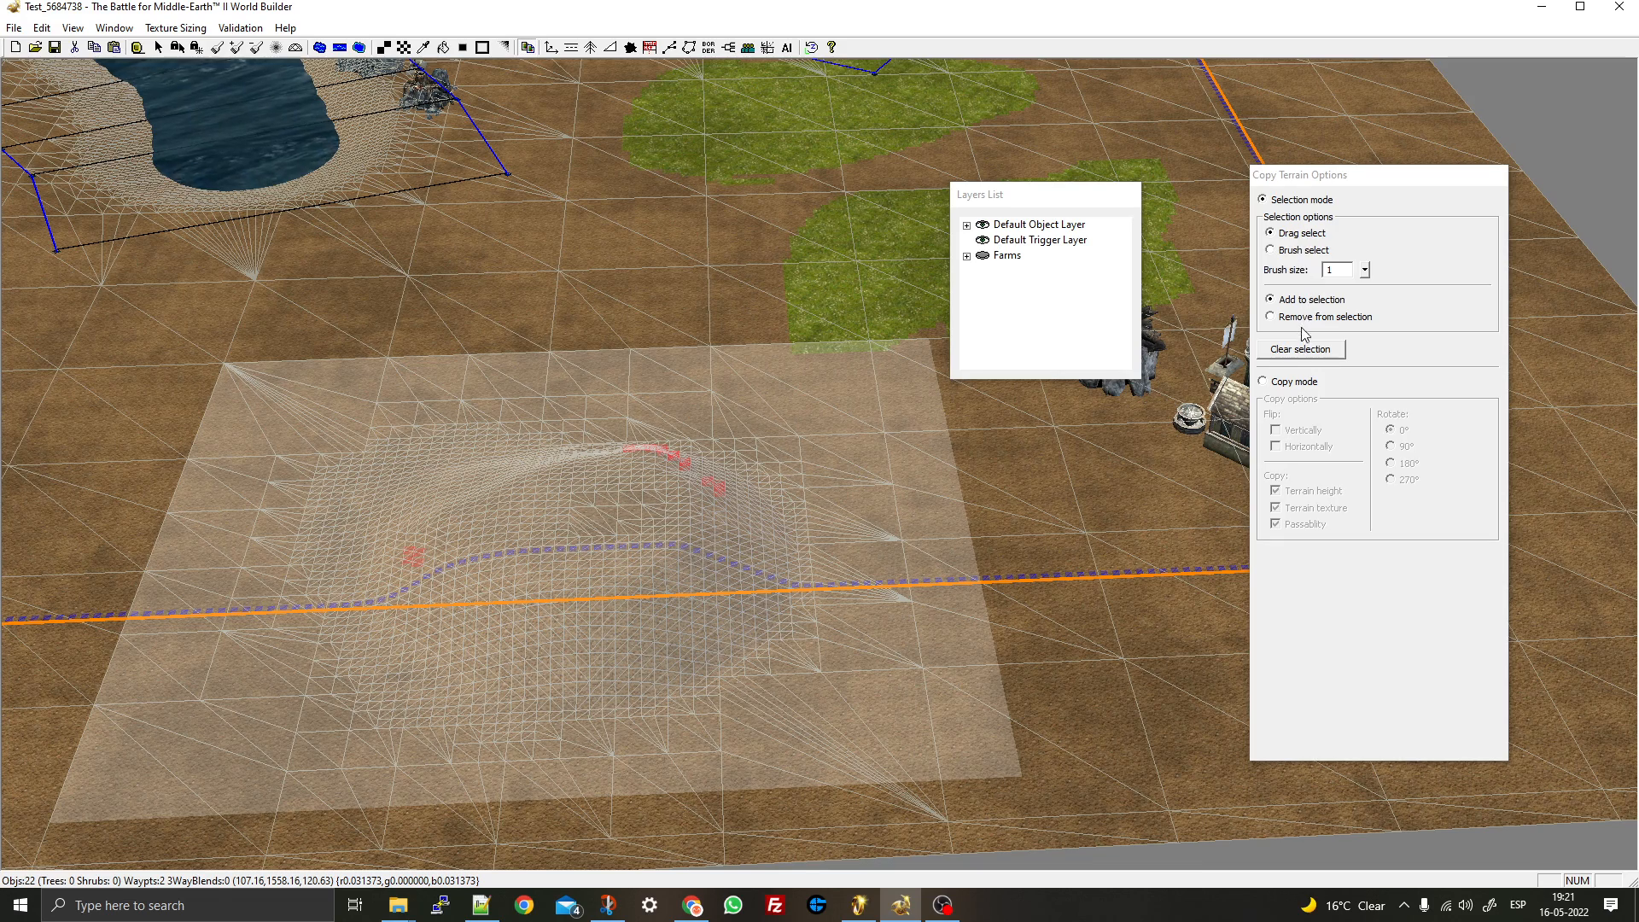
click(1300, 350)
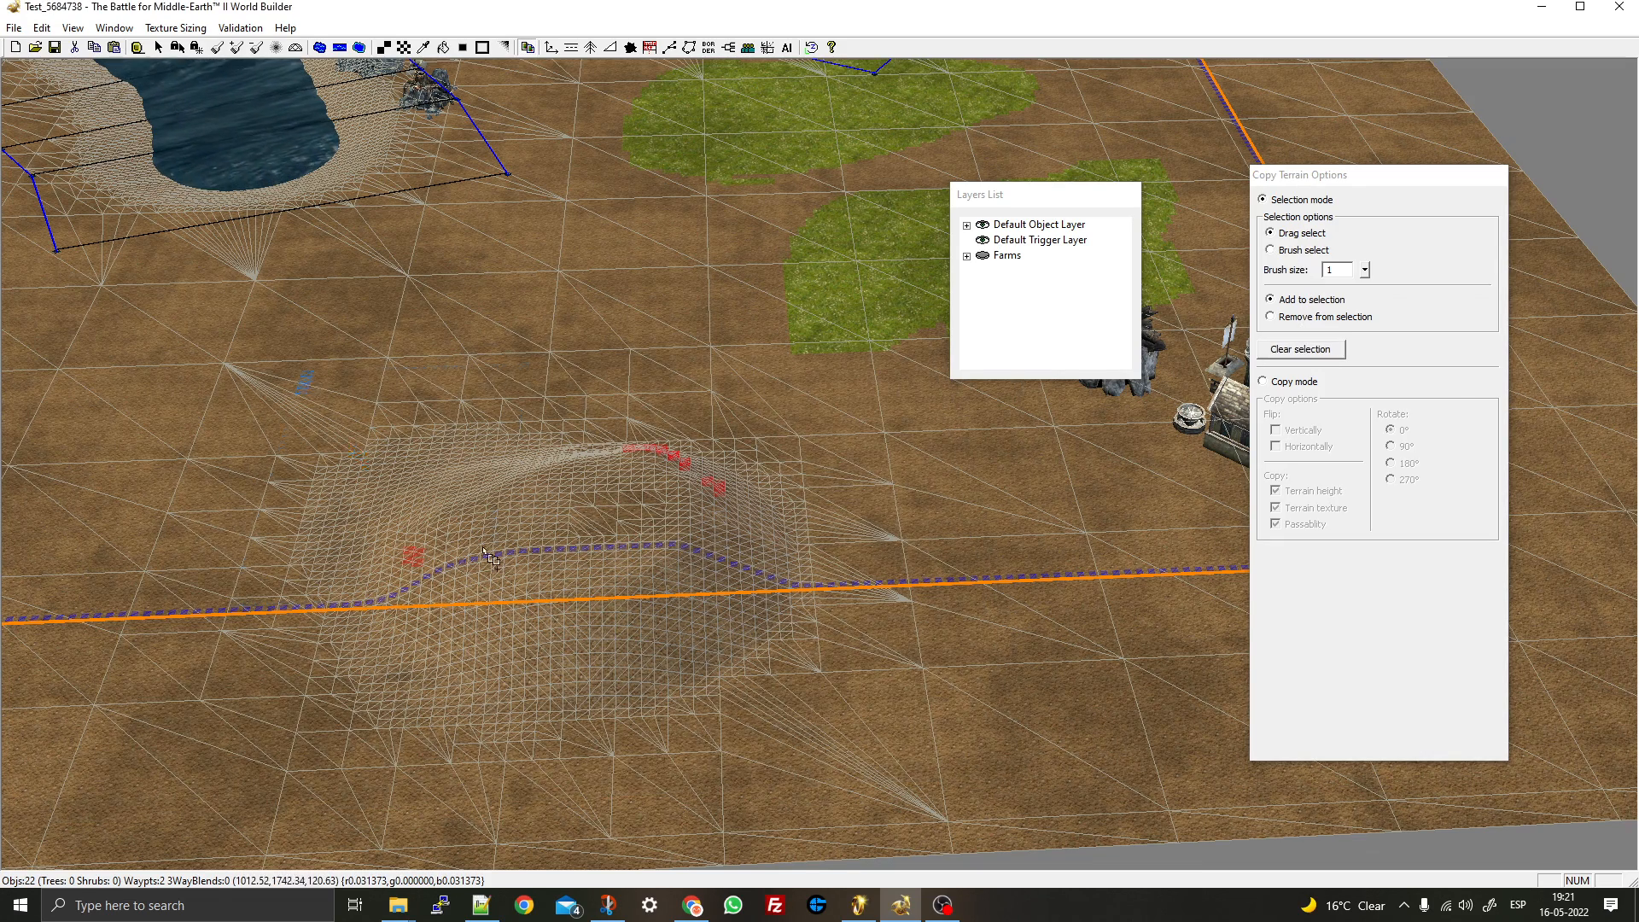
drag(301, 373, 1078, 840)
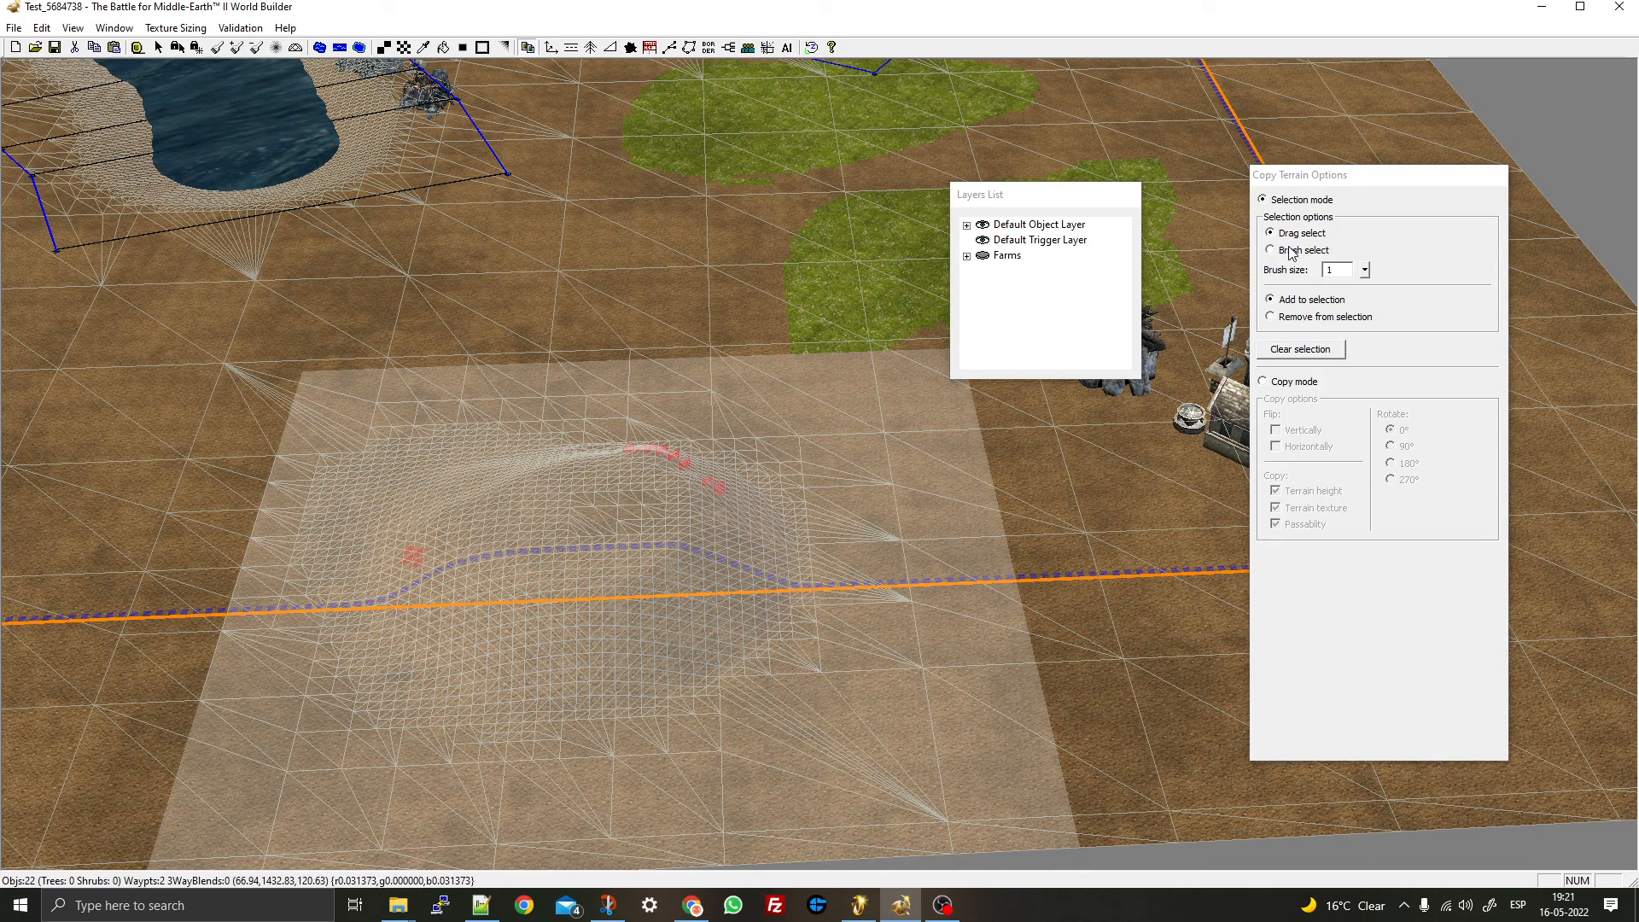
- Paste a copy of the hill near the tower by the left border
click(1263, 381)
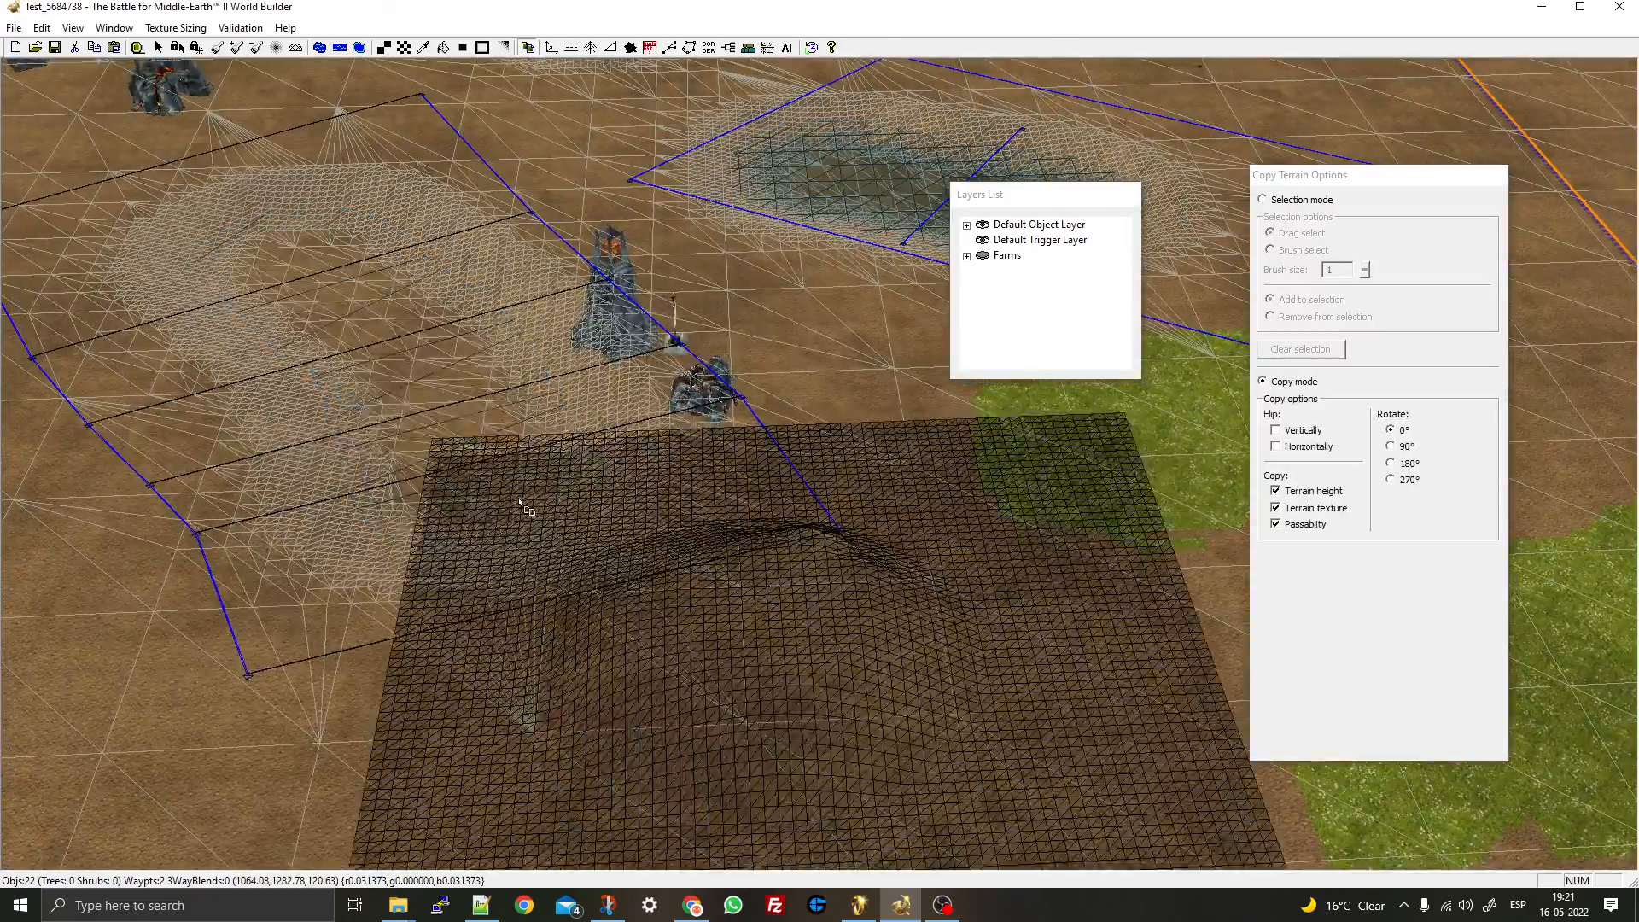
right_drag(521, 504, 982, 461)
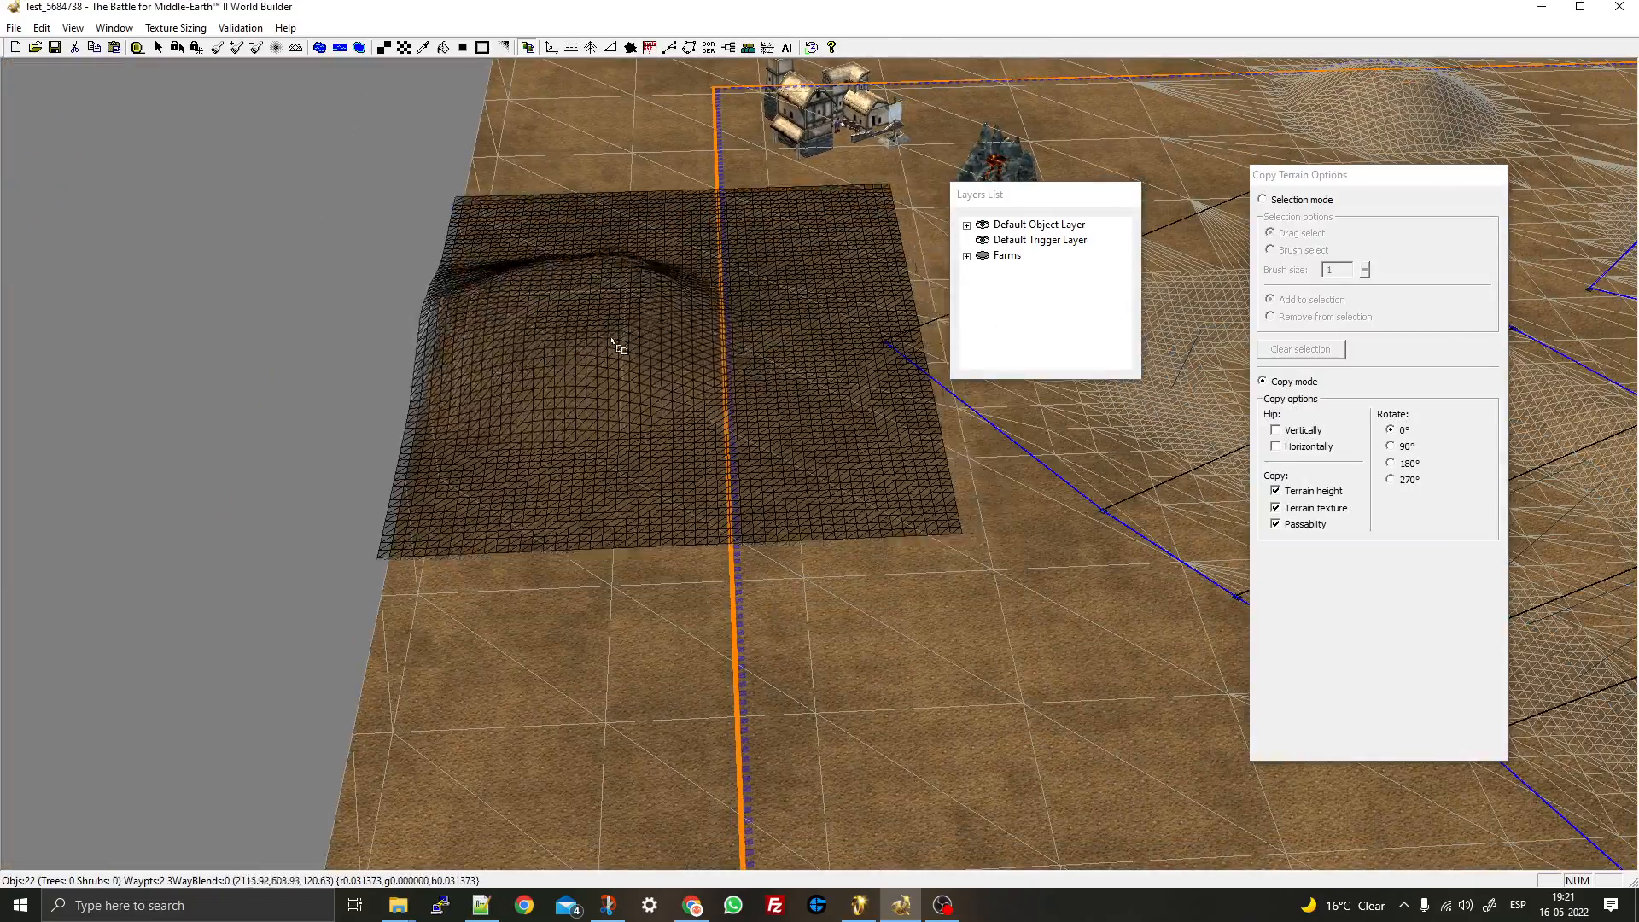
right_drag(739, 267, 691, 308)
click(706, 297)
right_click(705, 500)
right_drag(705, 500, 212, 304)
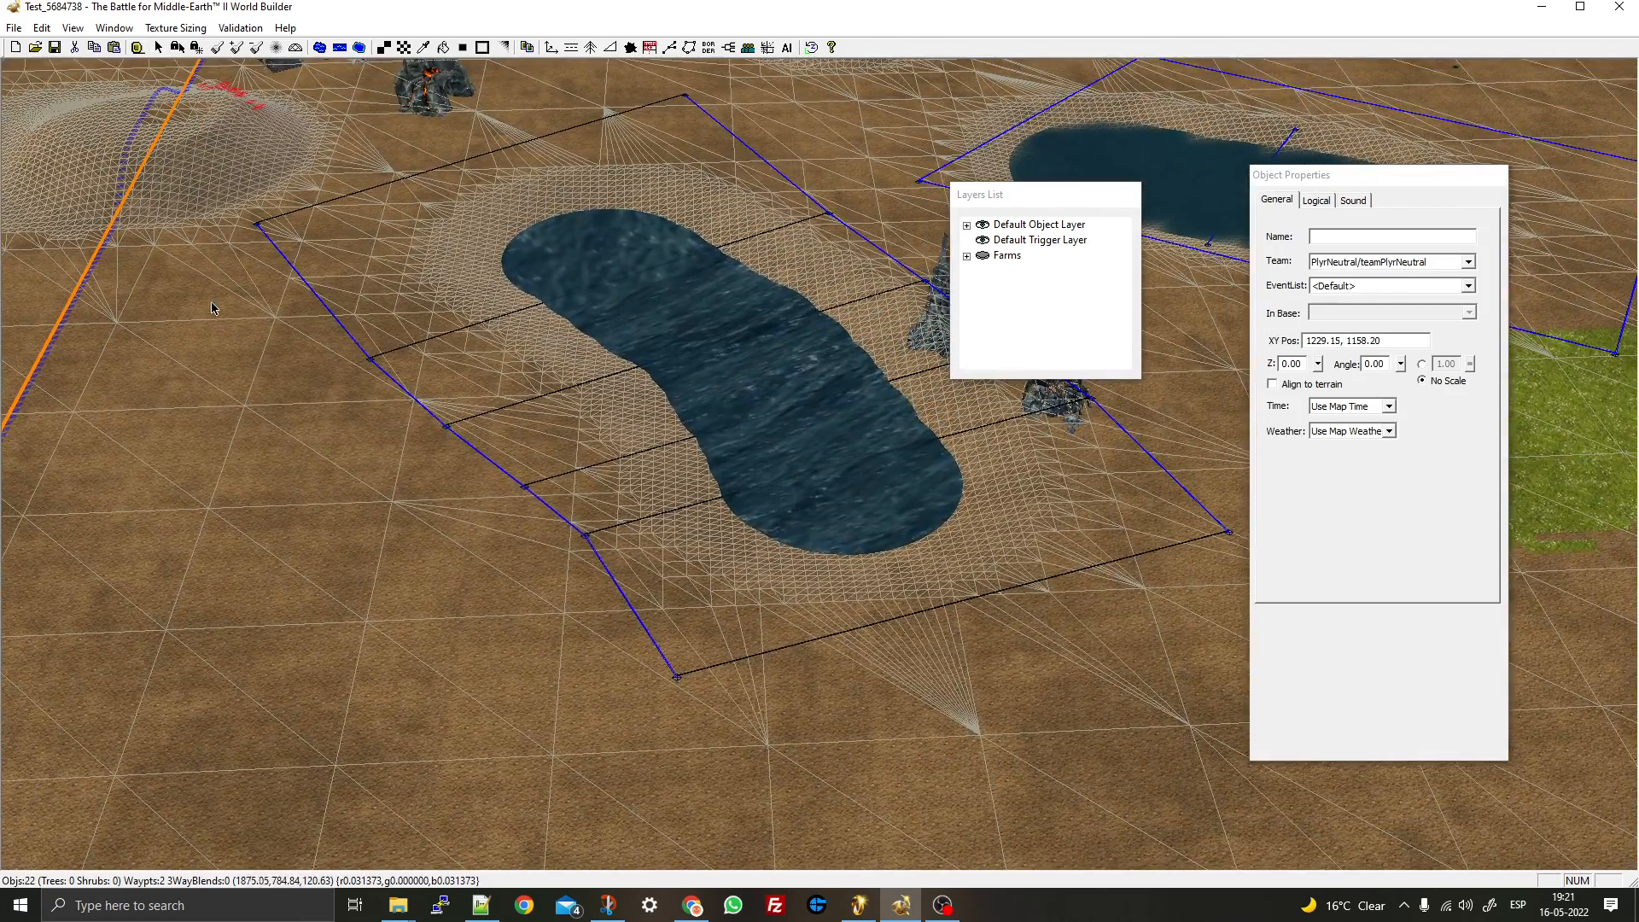
- Return to the Object tool with the FarmTemplate farm ready to place
click(550, 48)
right_drag(688, 256, 128, 410)
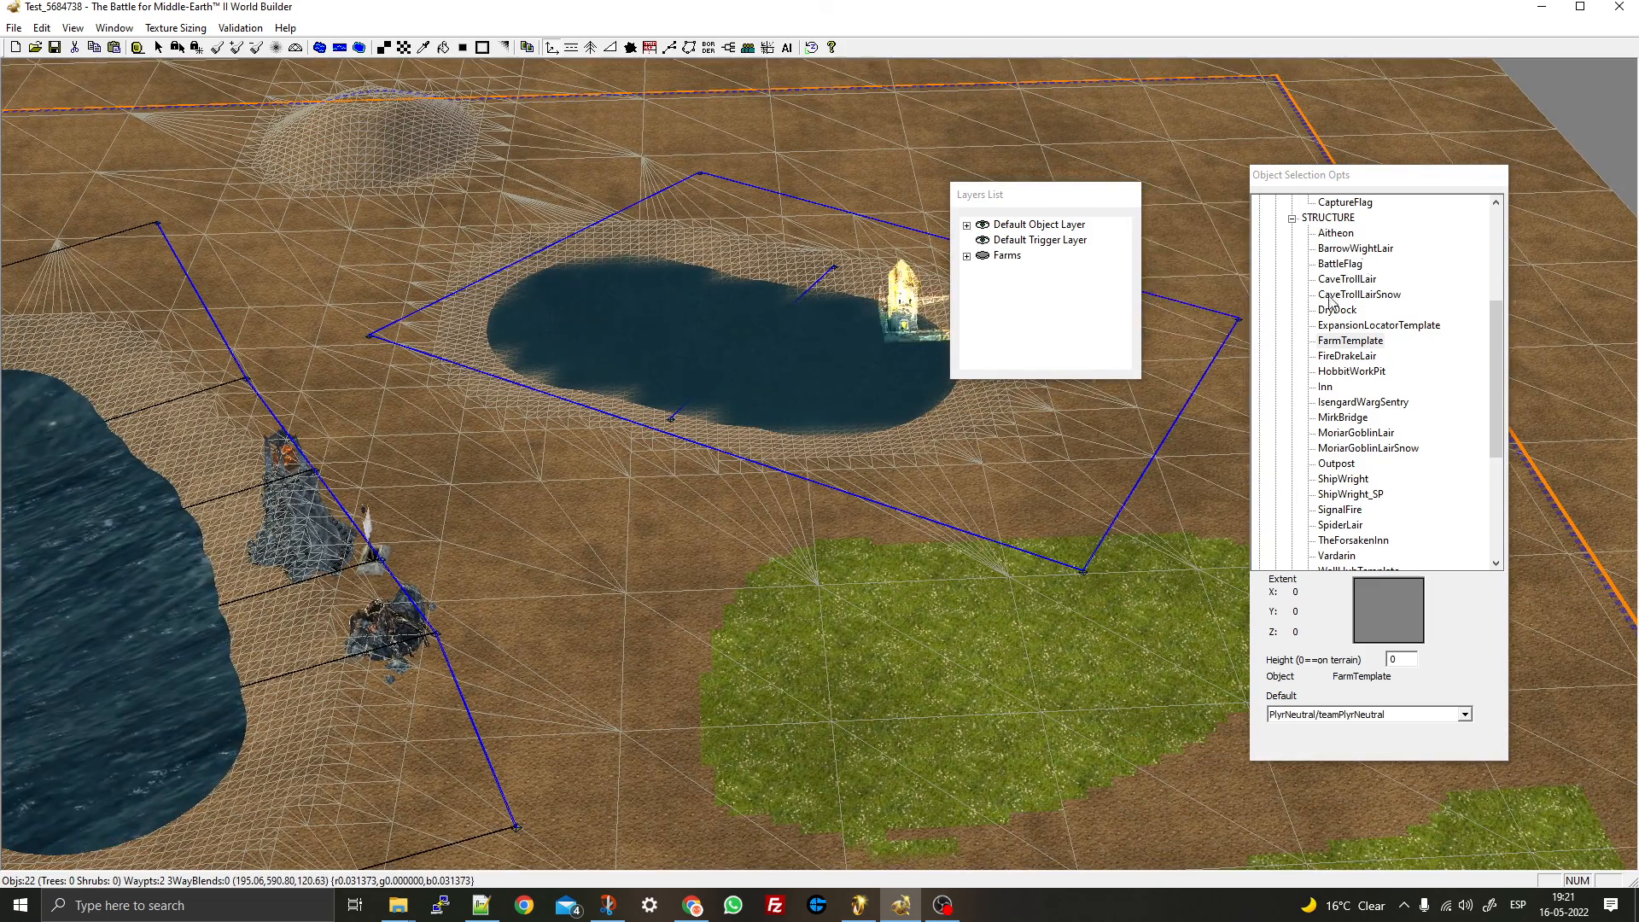
scroll(1387, 271, up, 5)
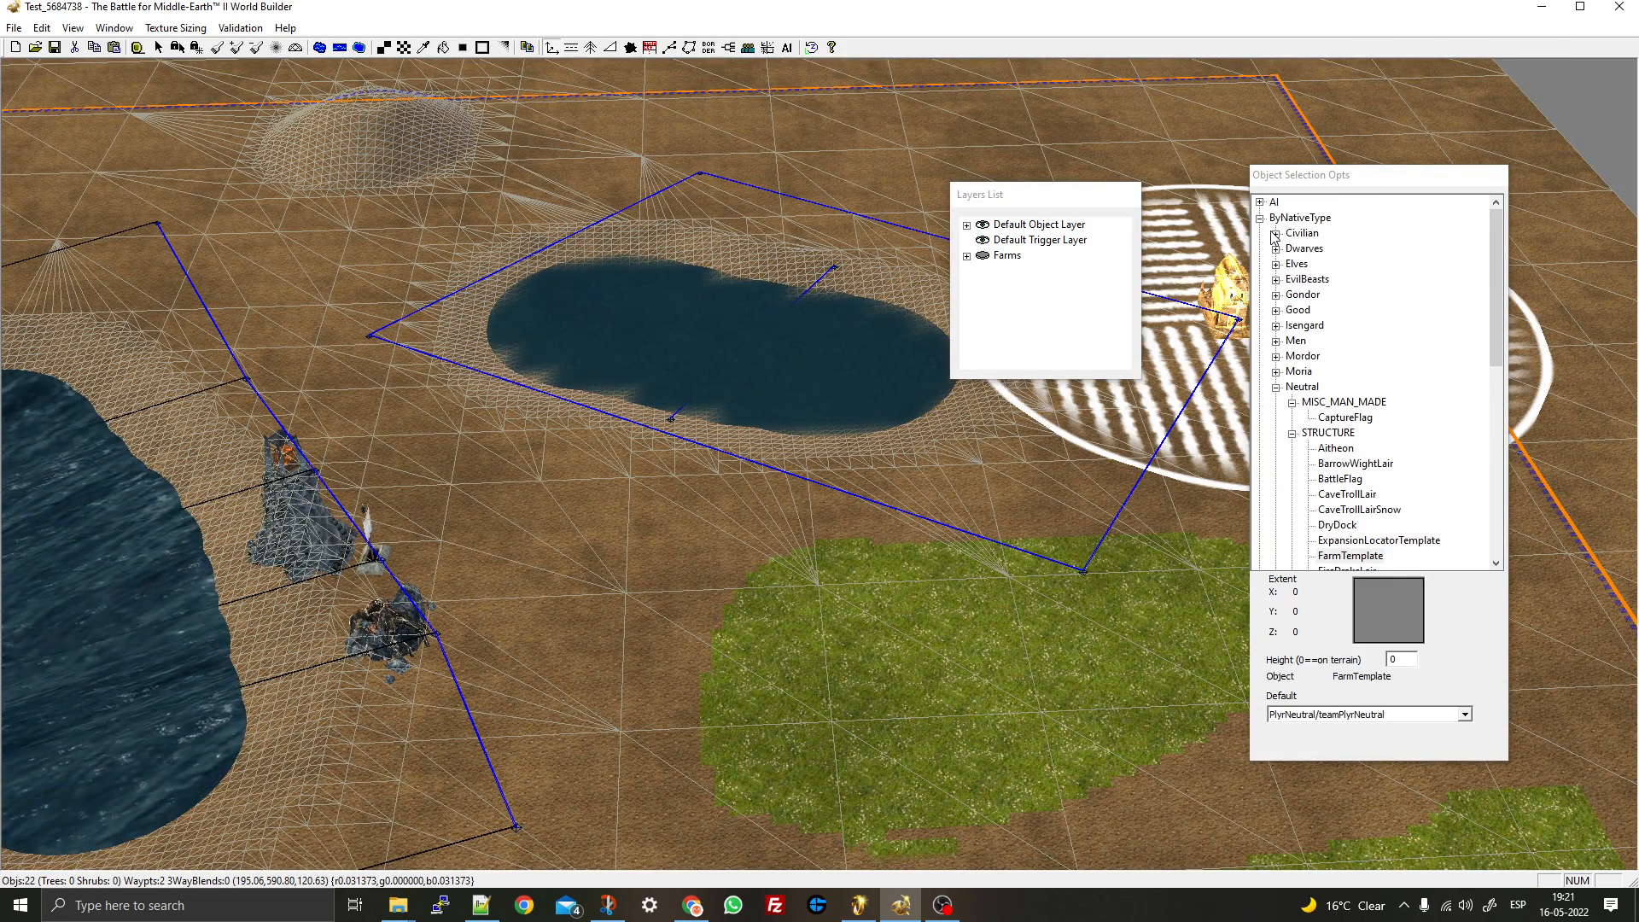
right_drag(673, 570, 893, 332)
right_click(977, 470)
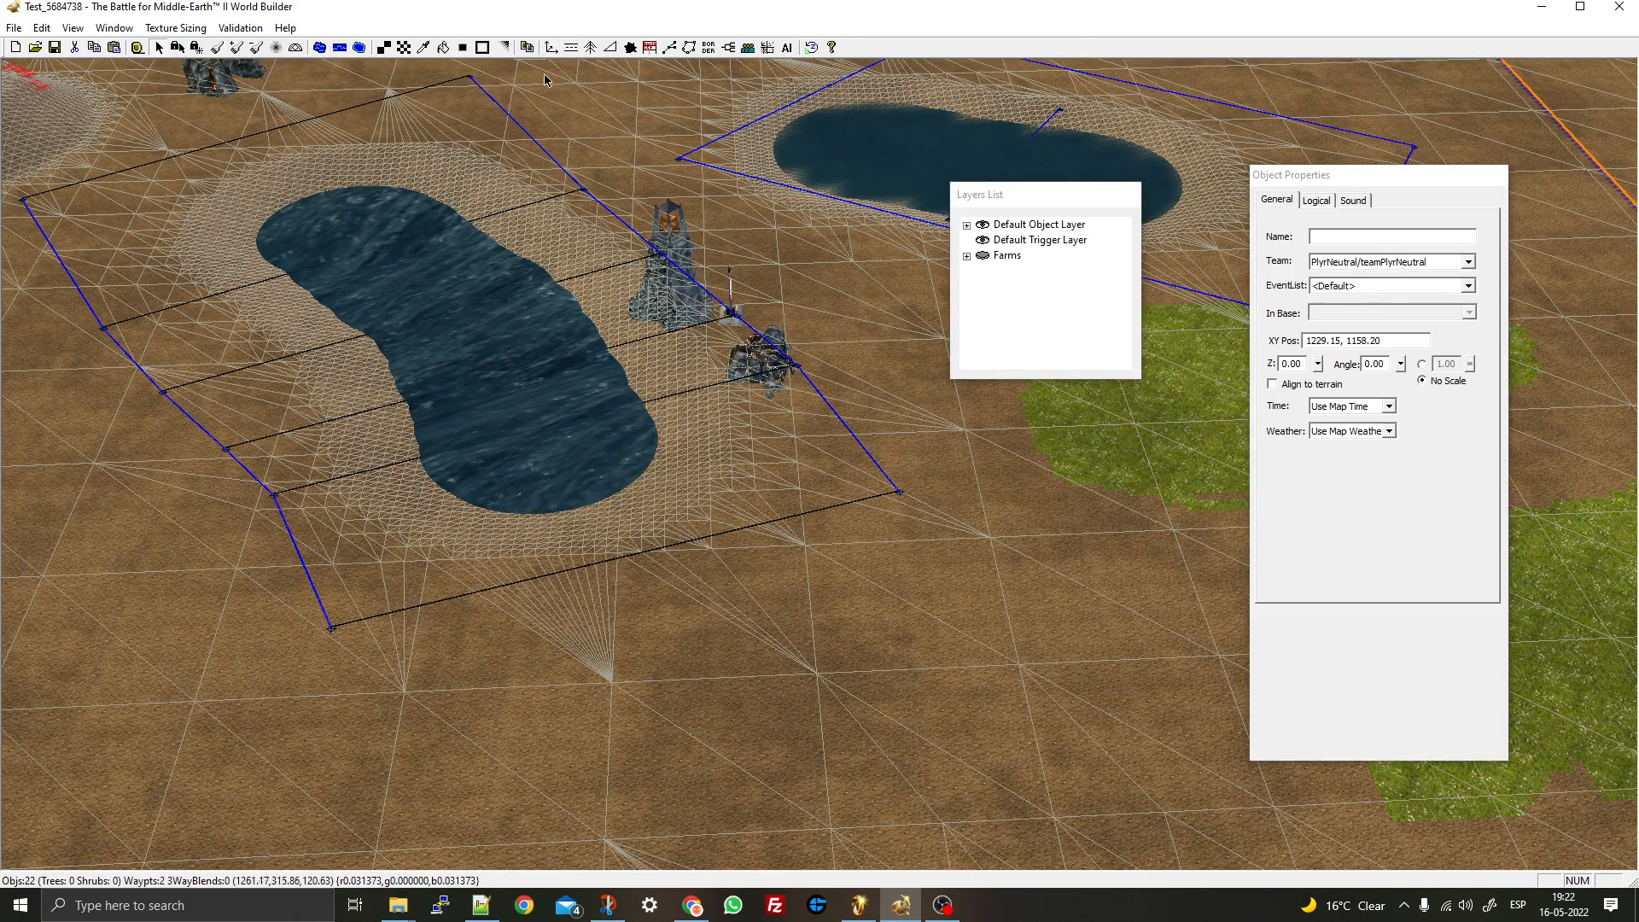
click(530, 49)
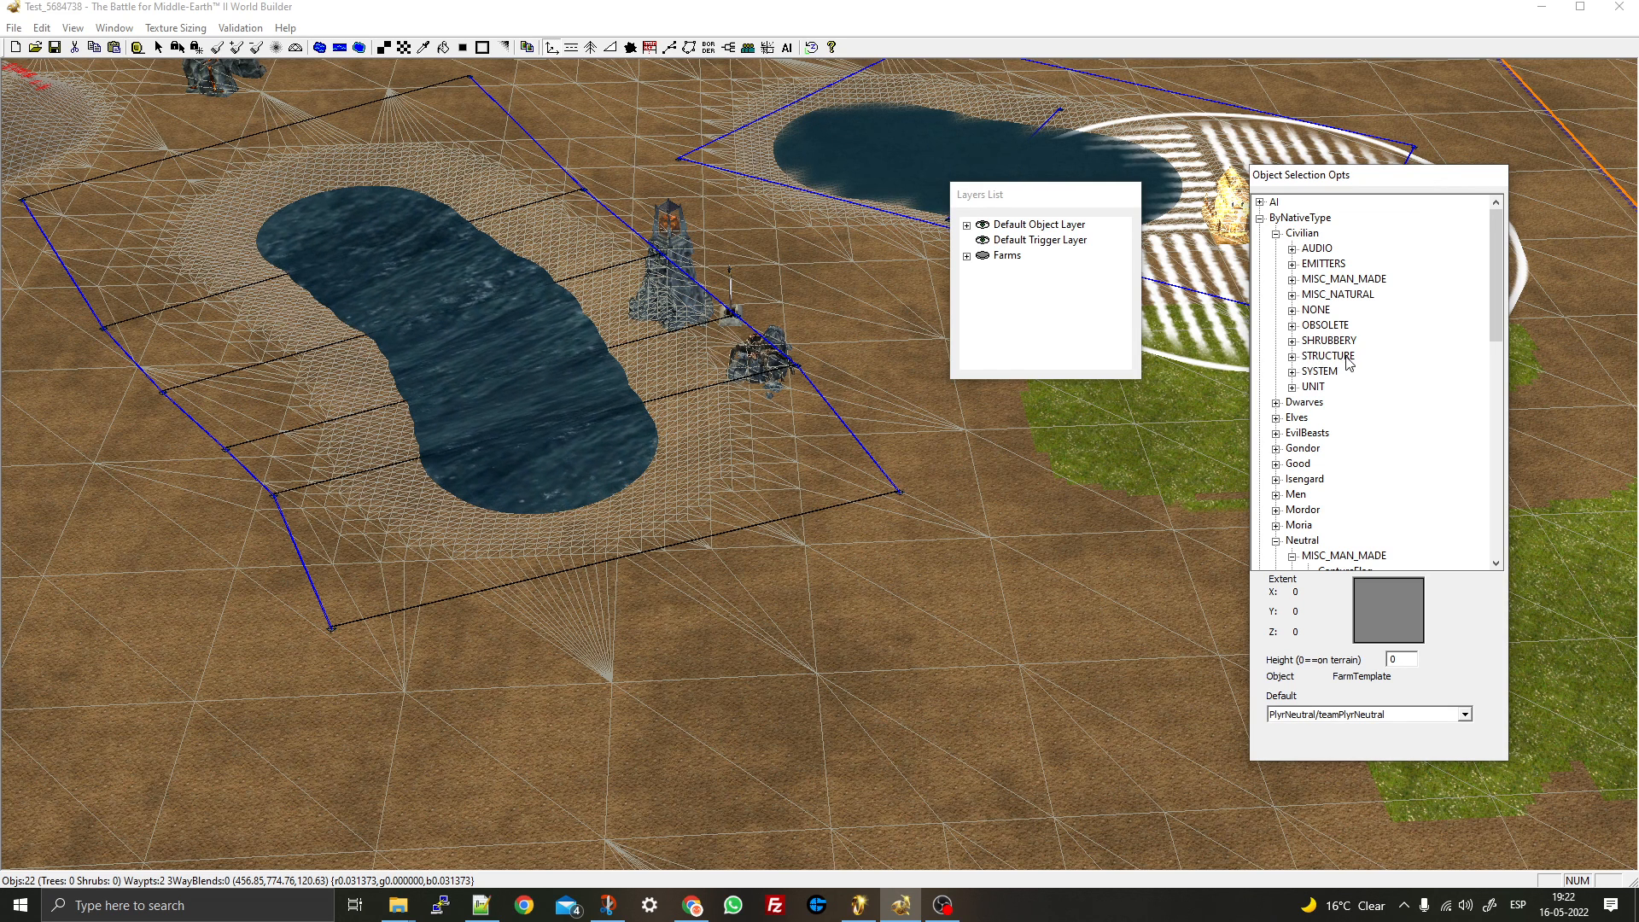
click(1294, 389)
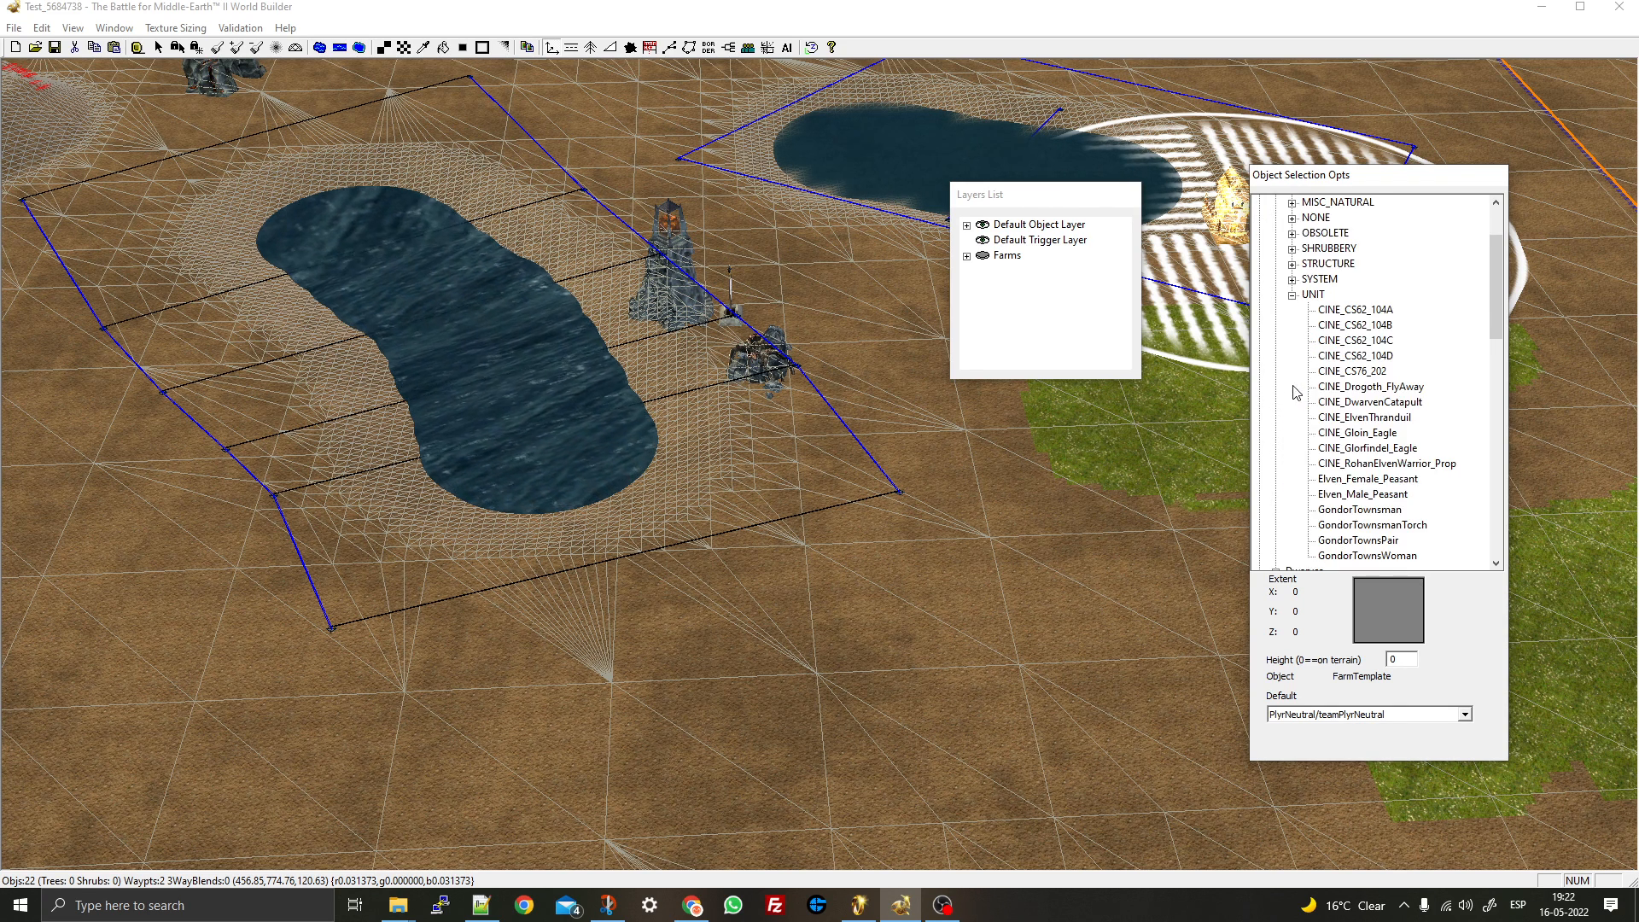
click(1293, 297)
click(1277, 312)
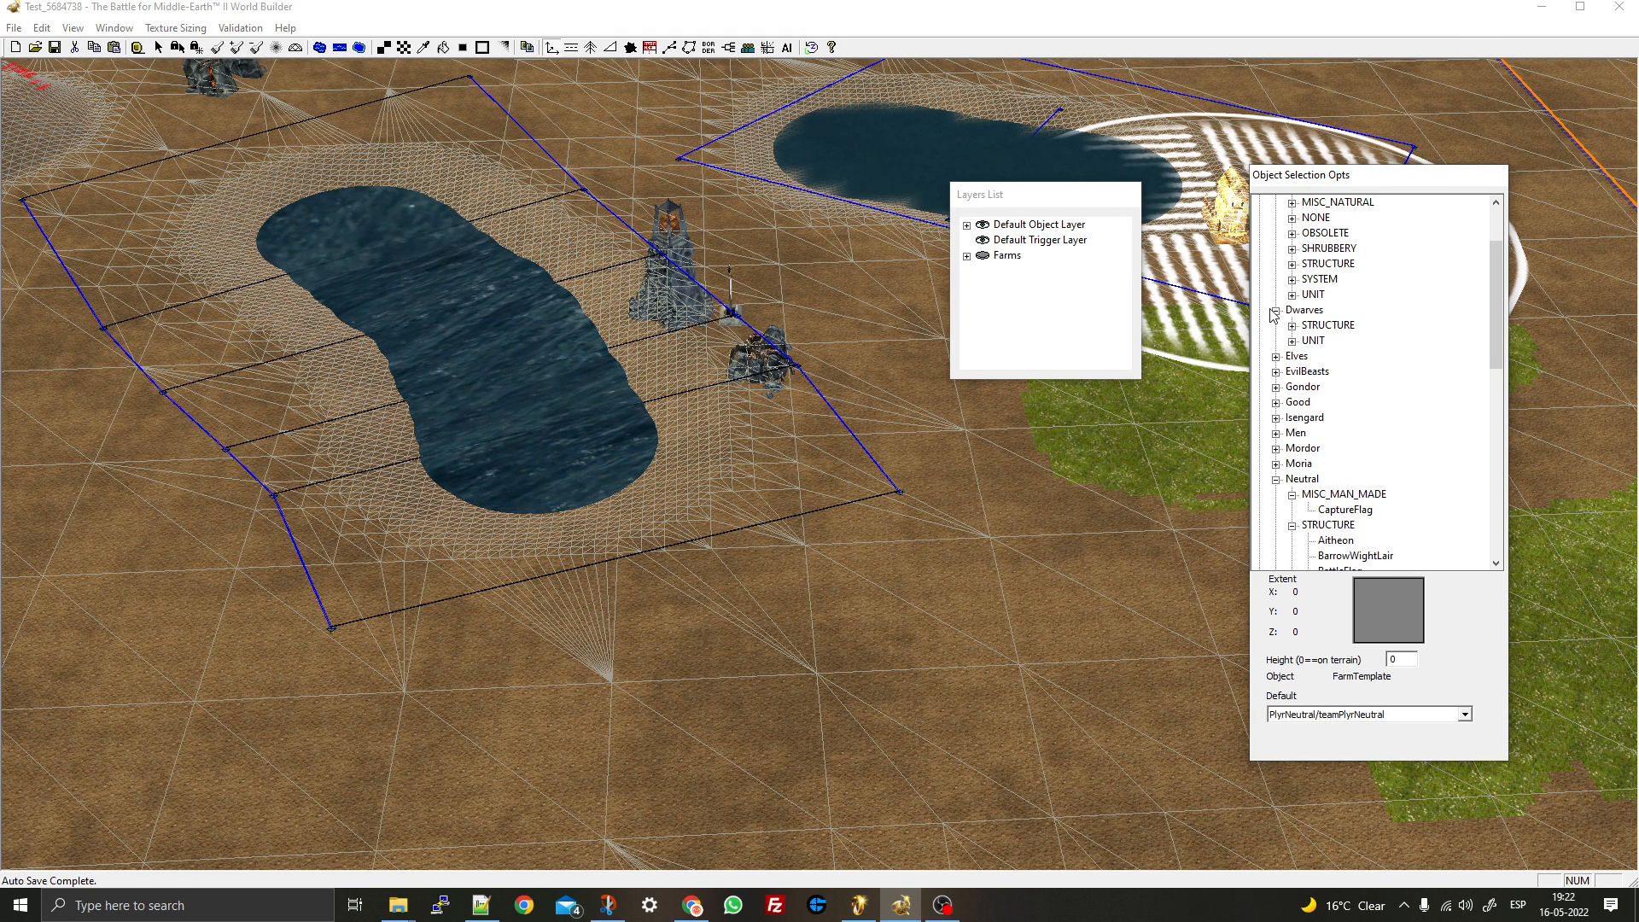
click(1276, 312)
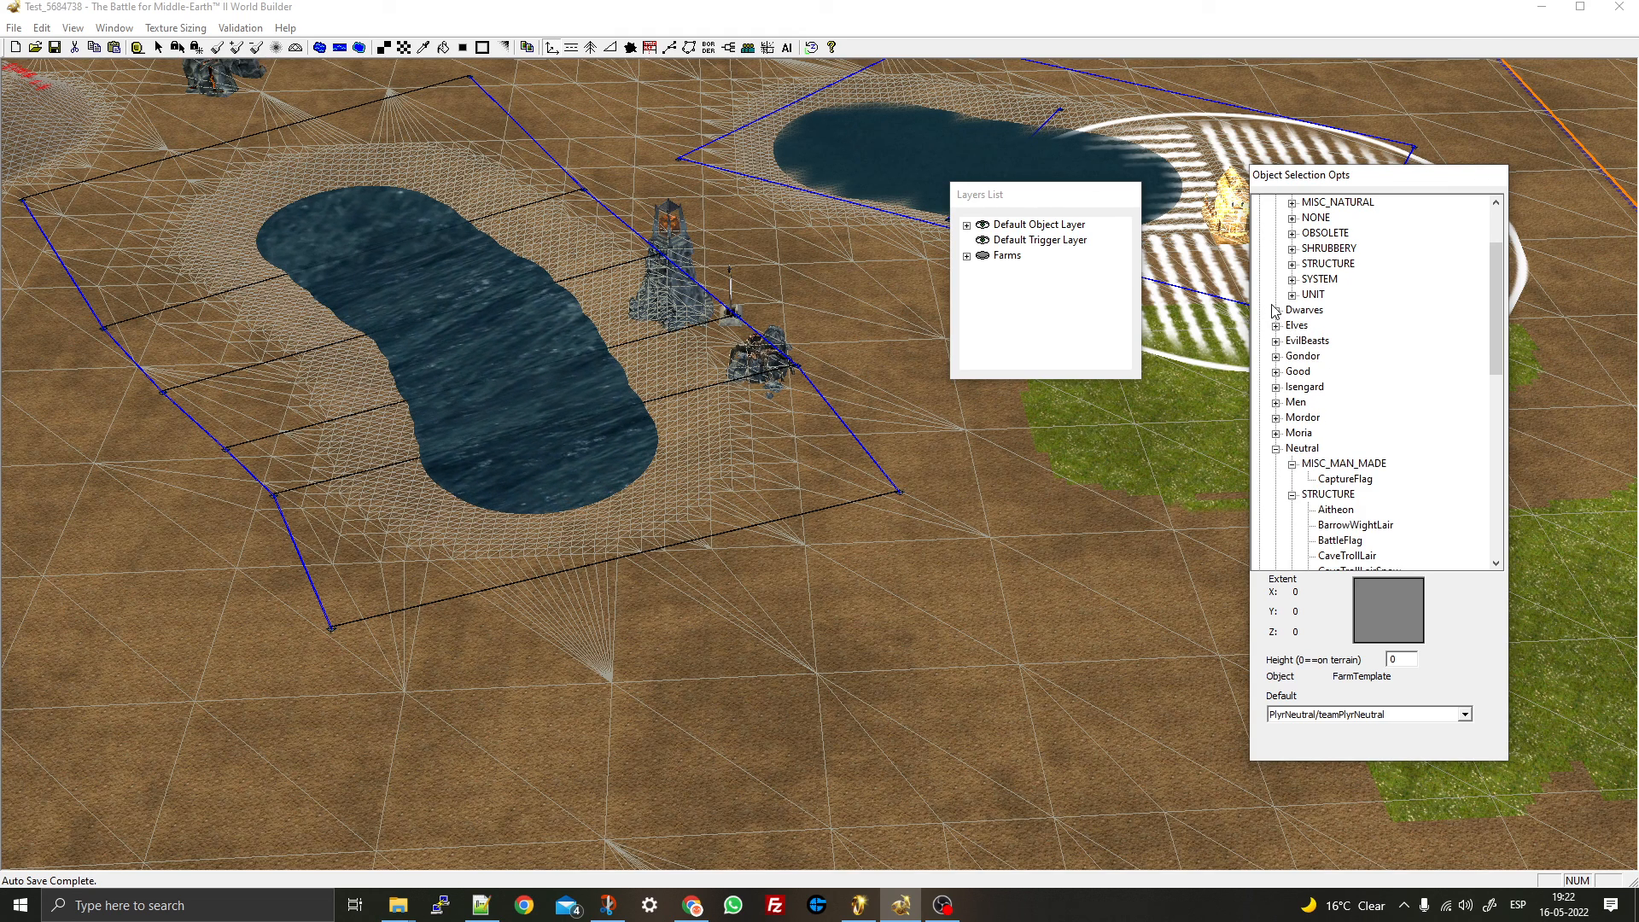
click(1276, 372)
click(1292, 386)
click(1292, 387)
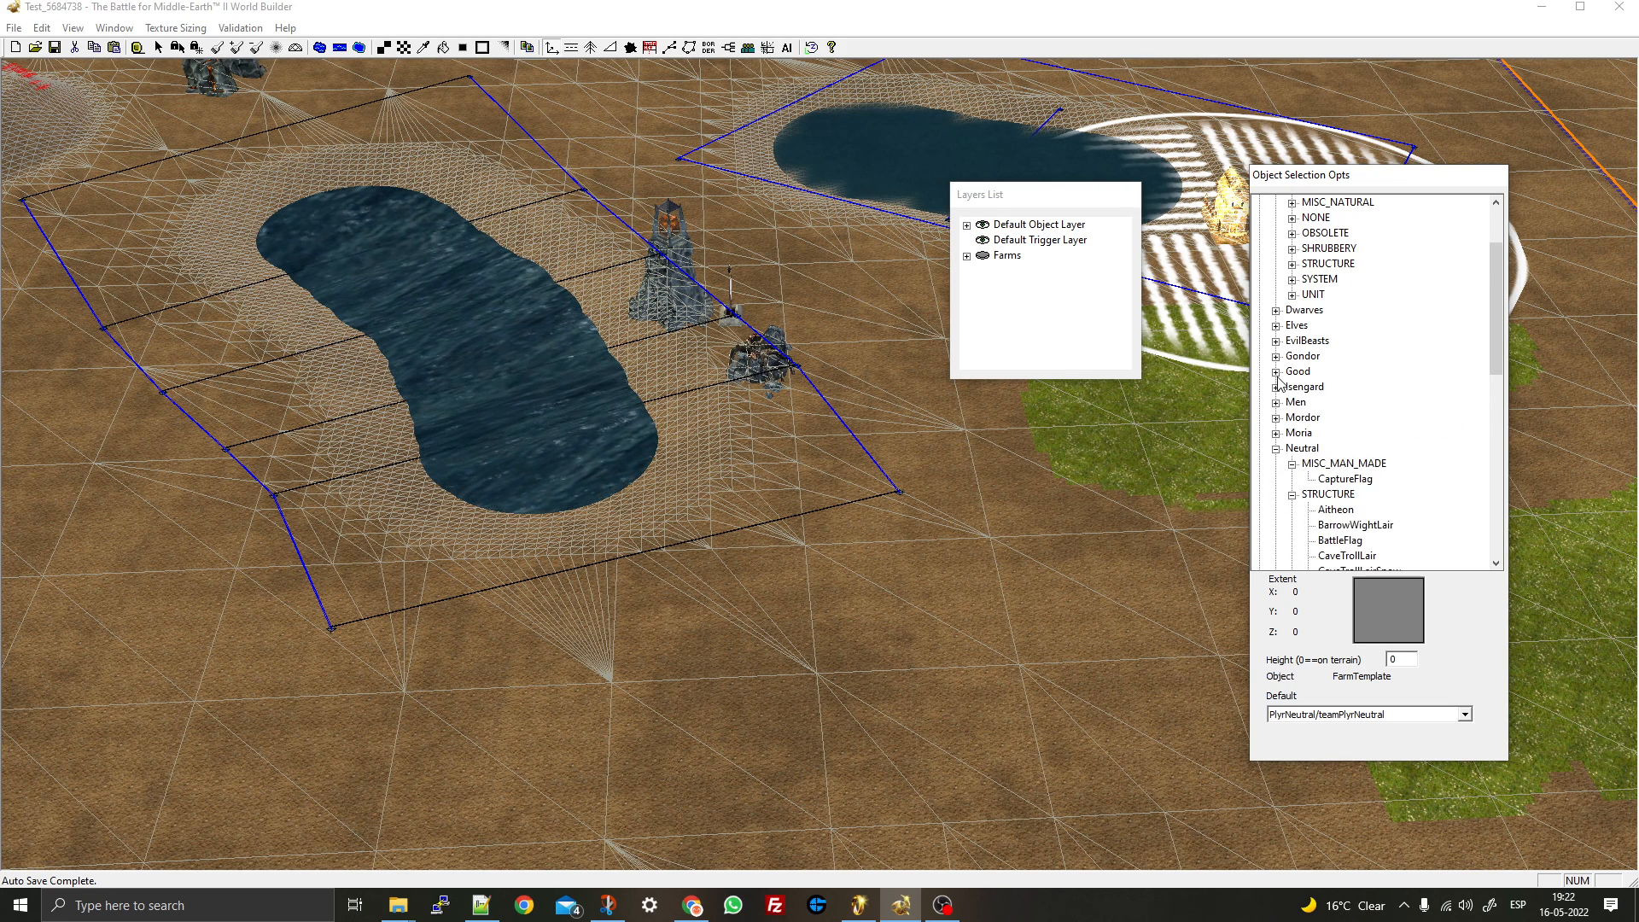
scroll(1280, 384, down, 5)
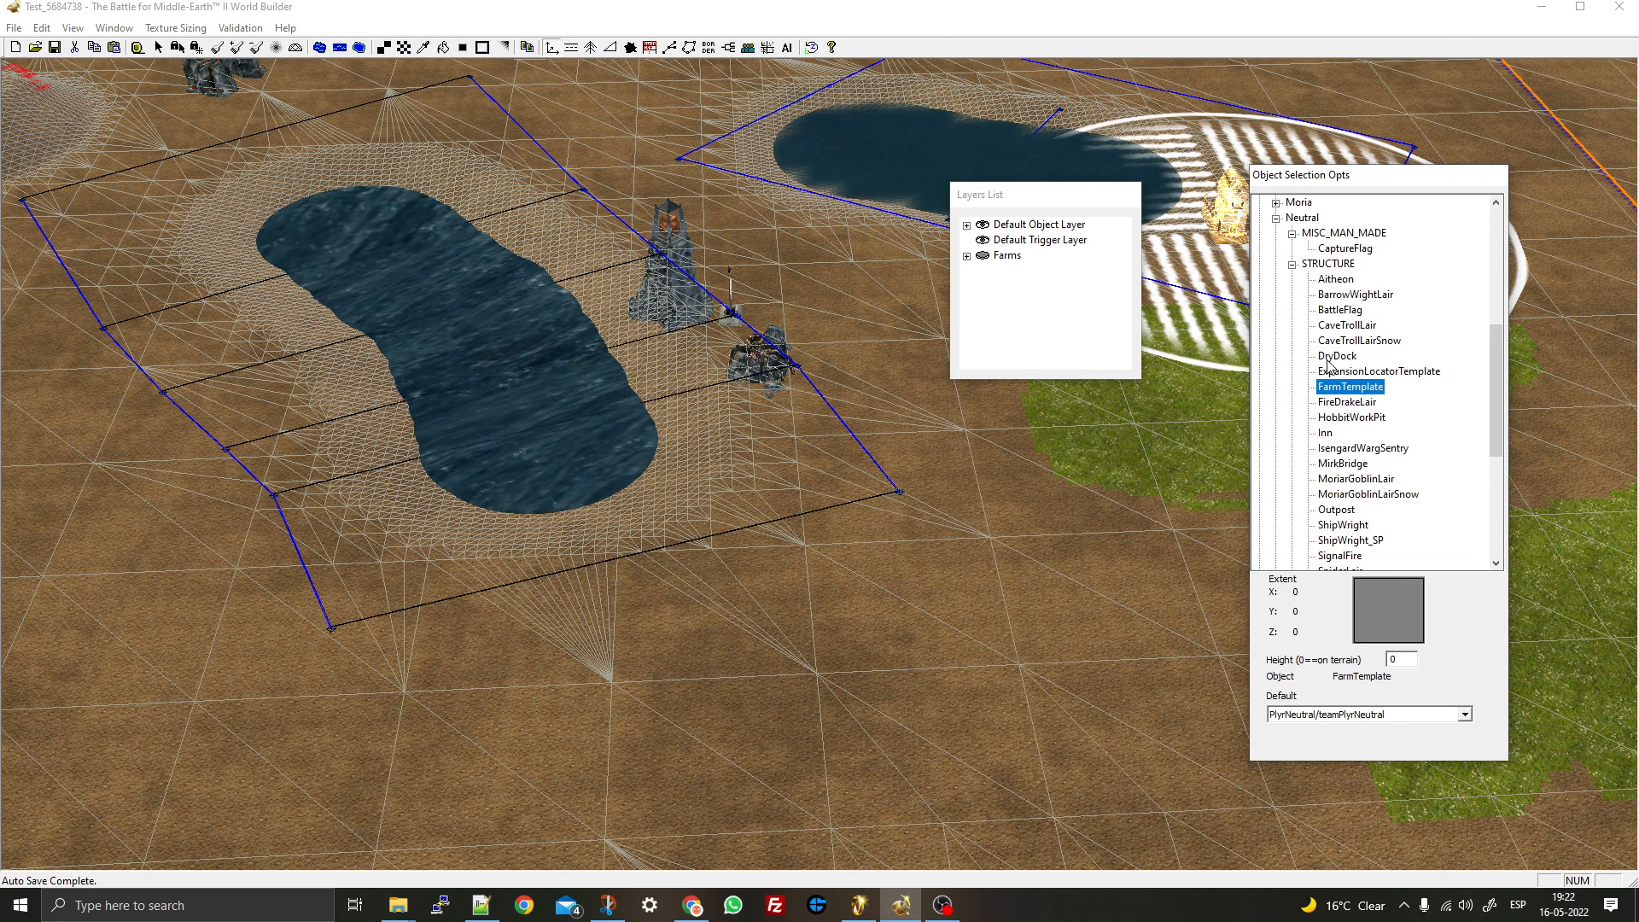
scroll(555, 422, down, 5)
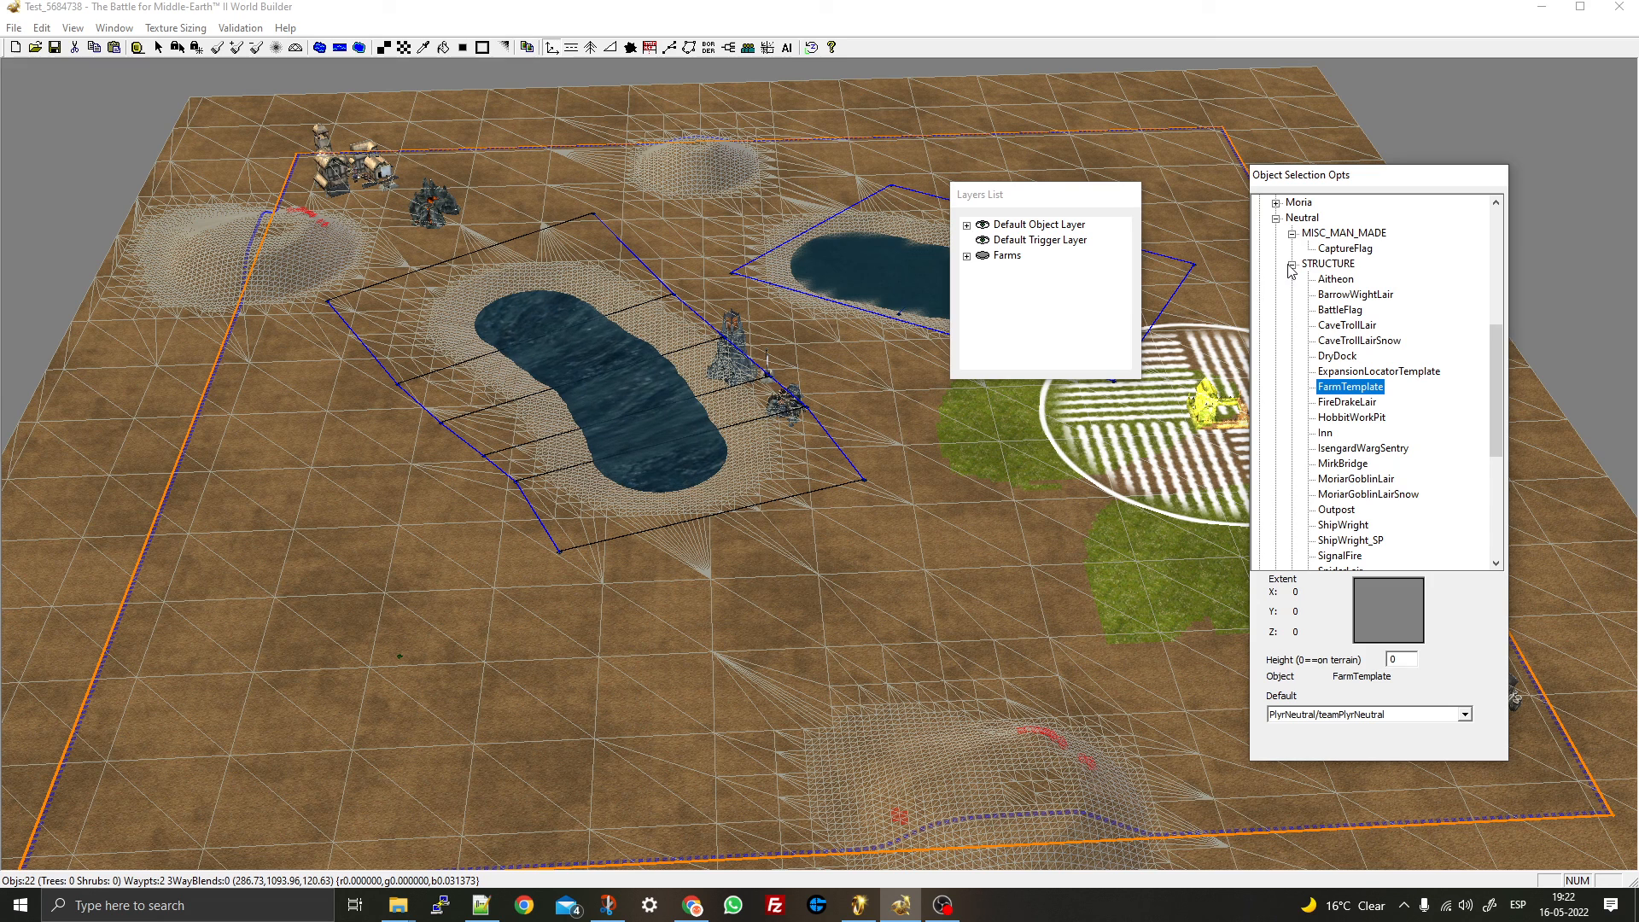
click(1275, 218)
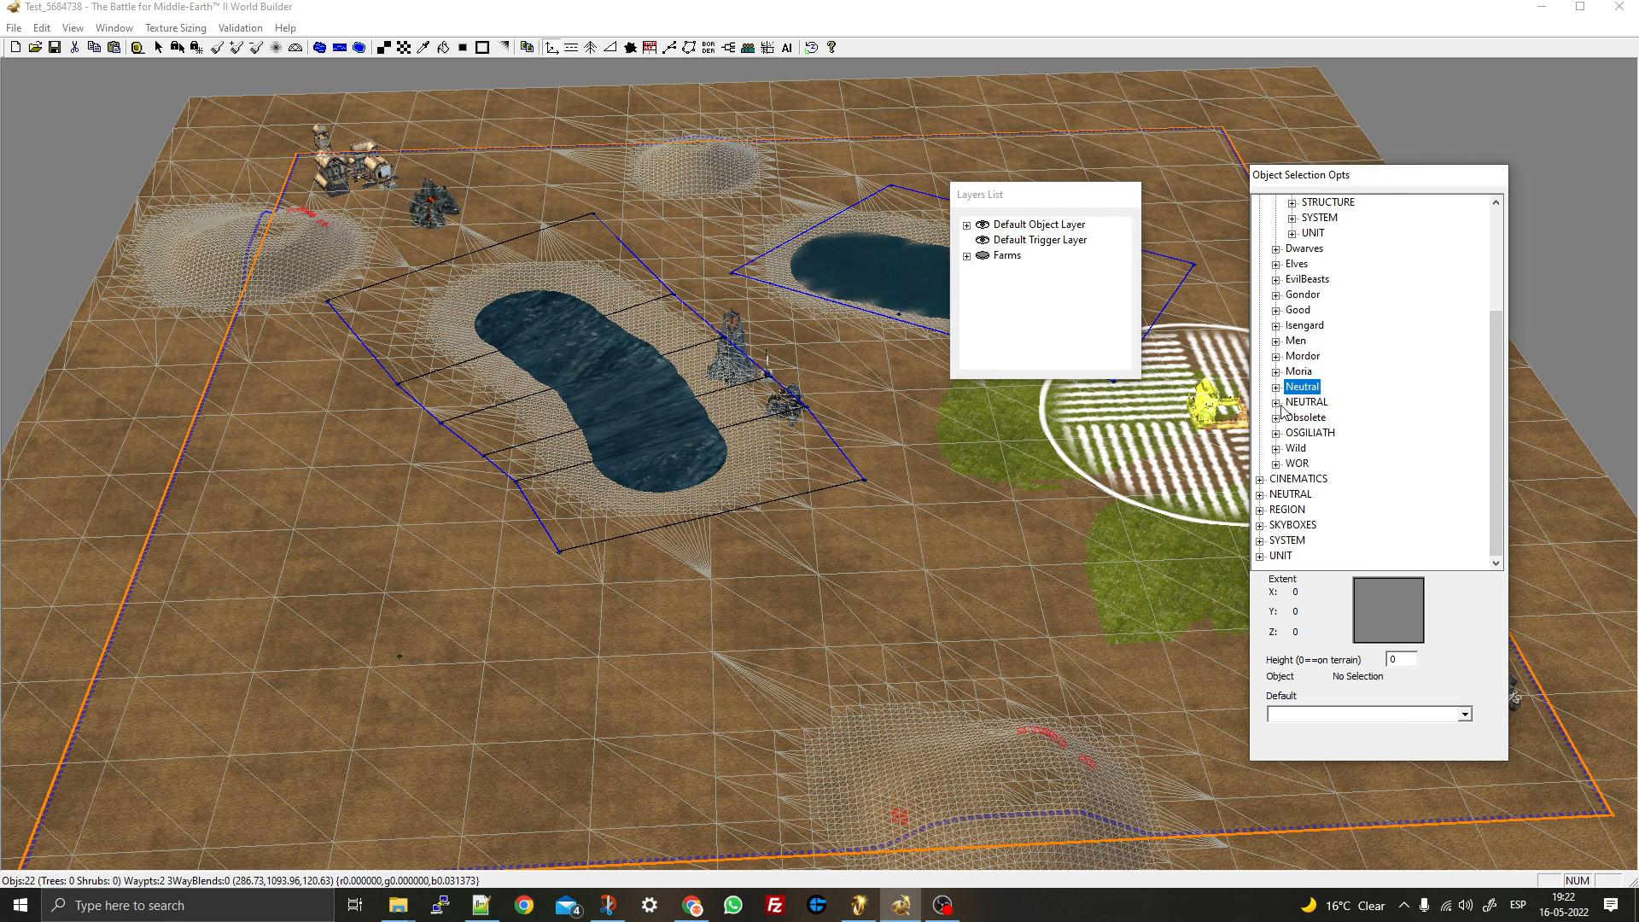
click(1276, 403)
click(1293, 418)
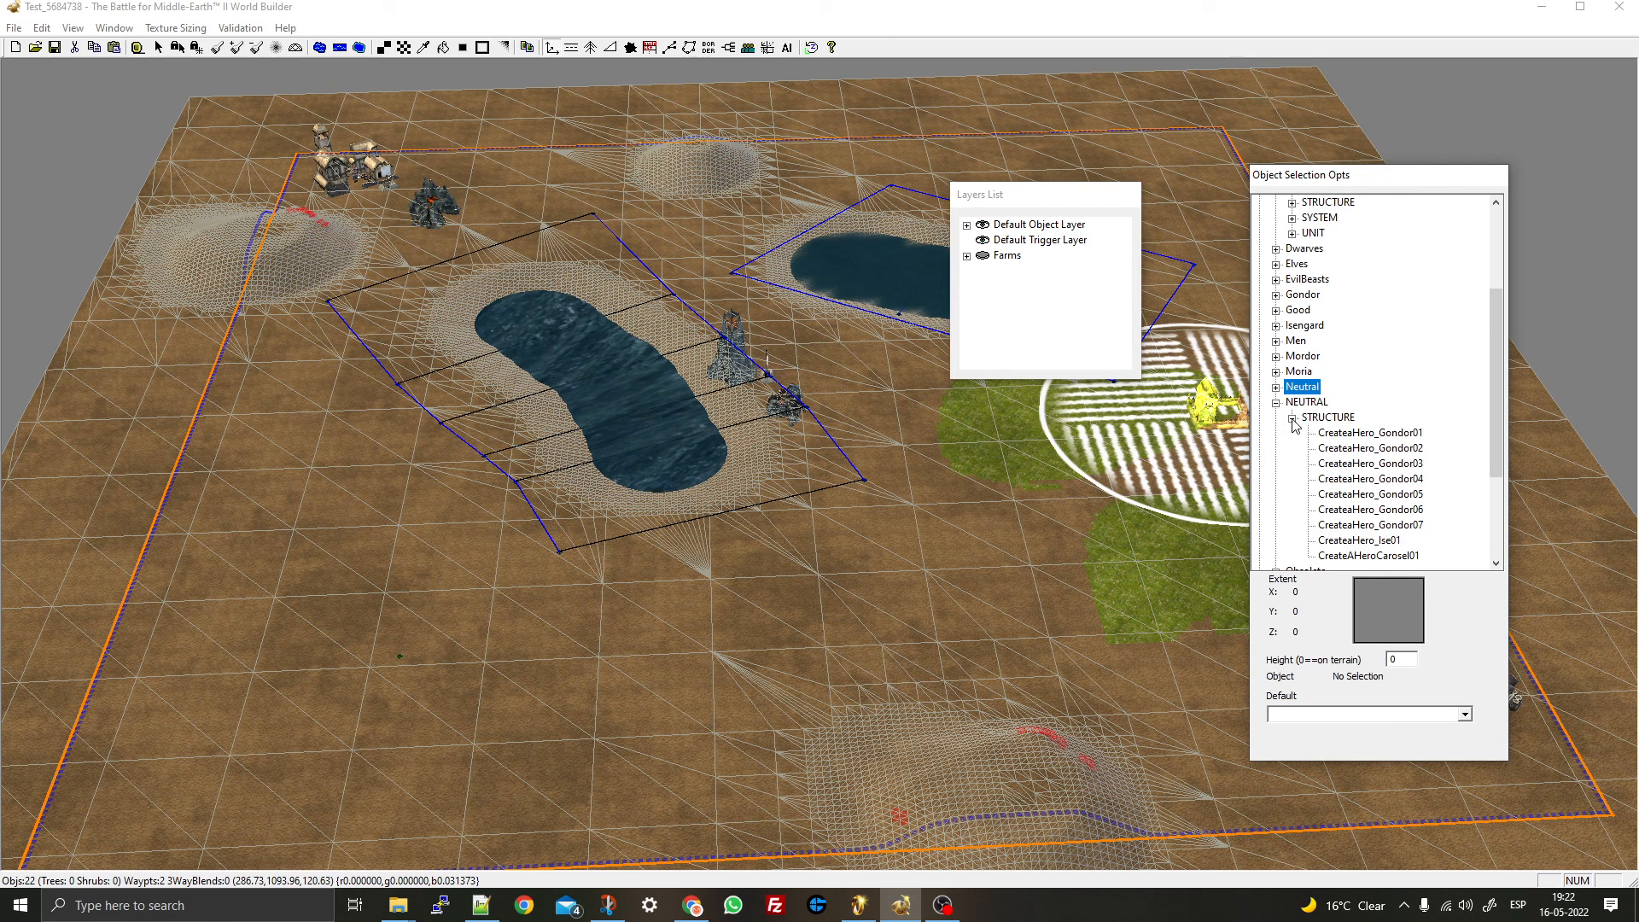
click(1276, 403)
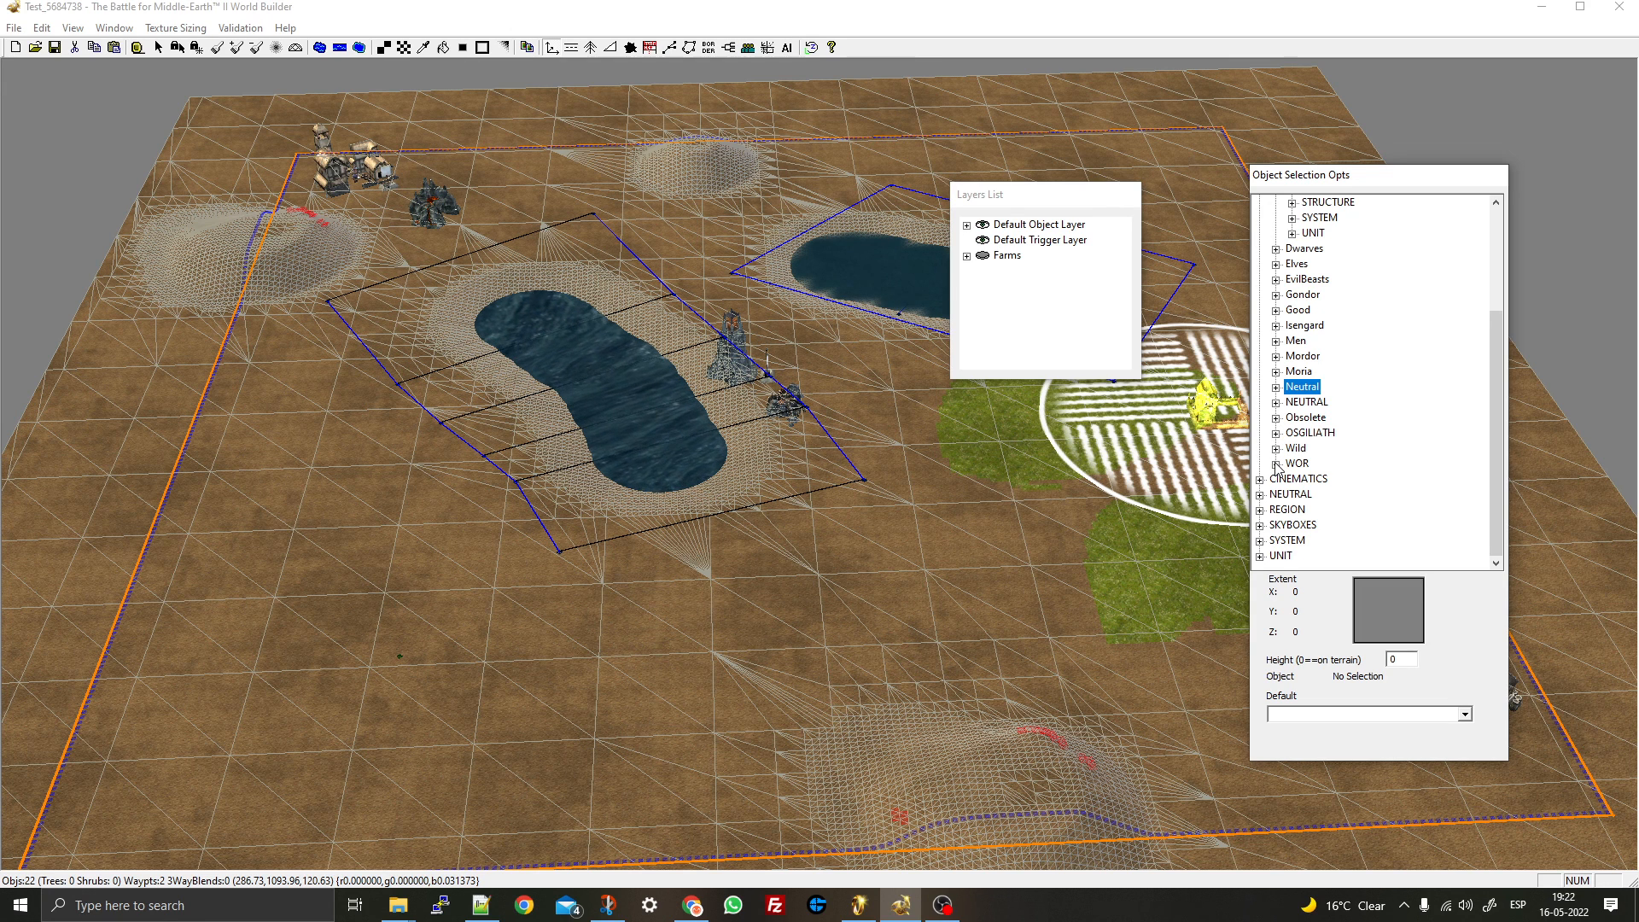
click(1277, 373)
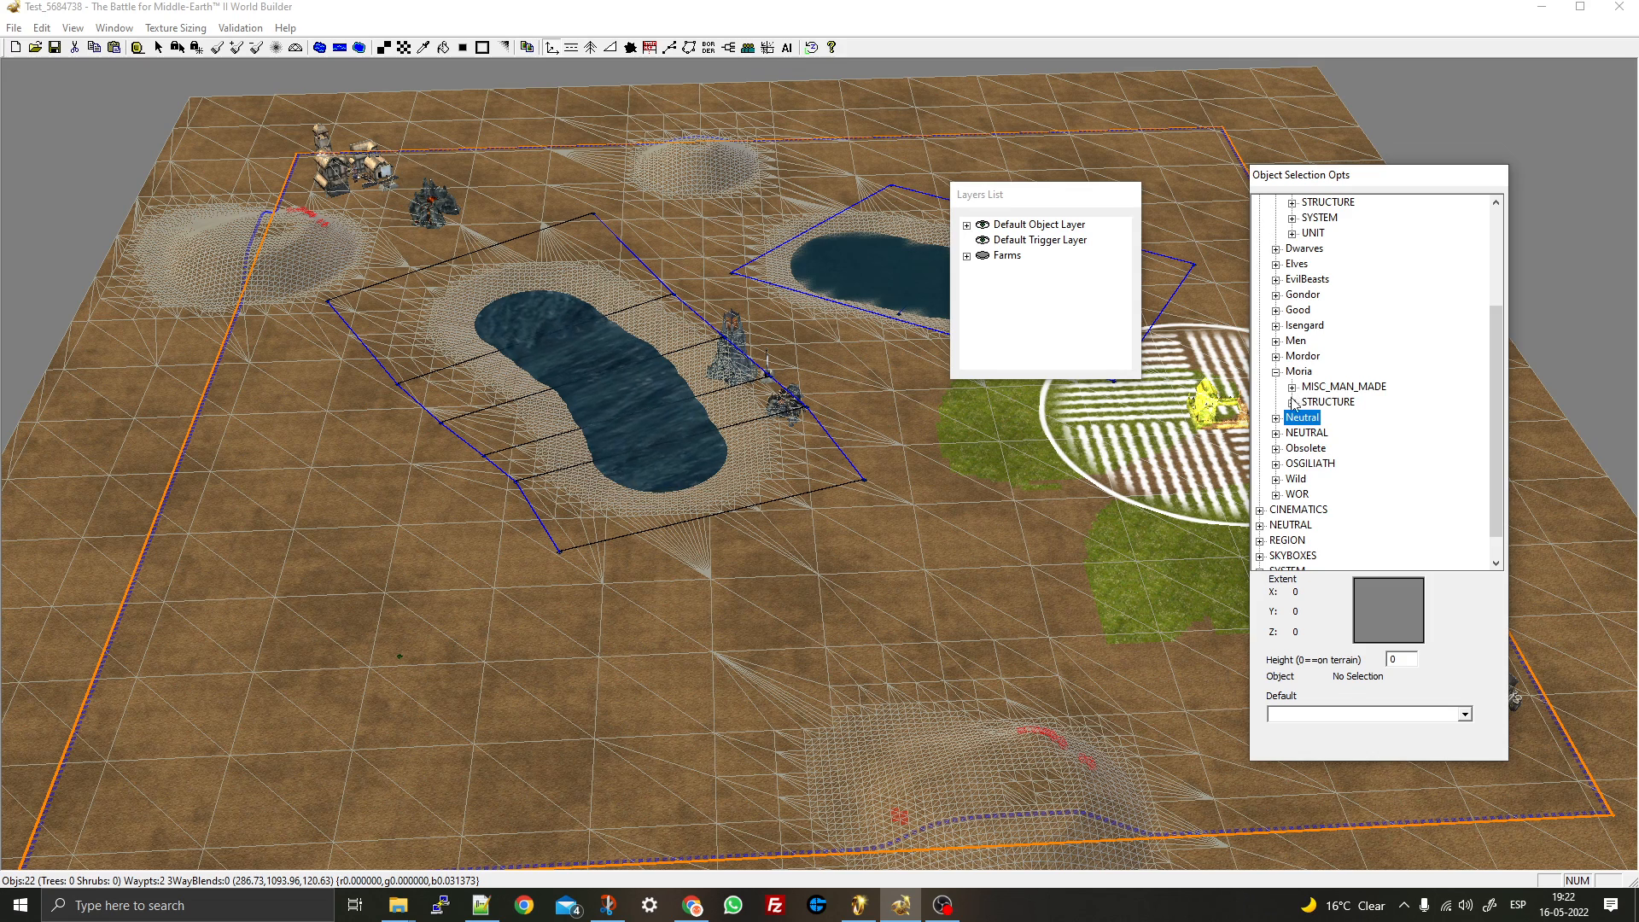
click(1292, 402)
click(1374, 371)
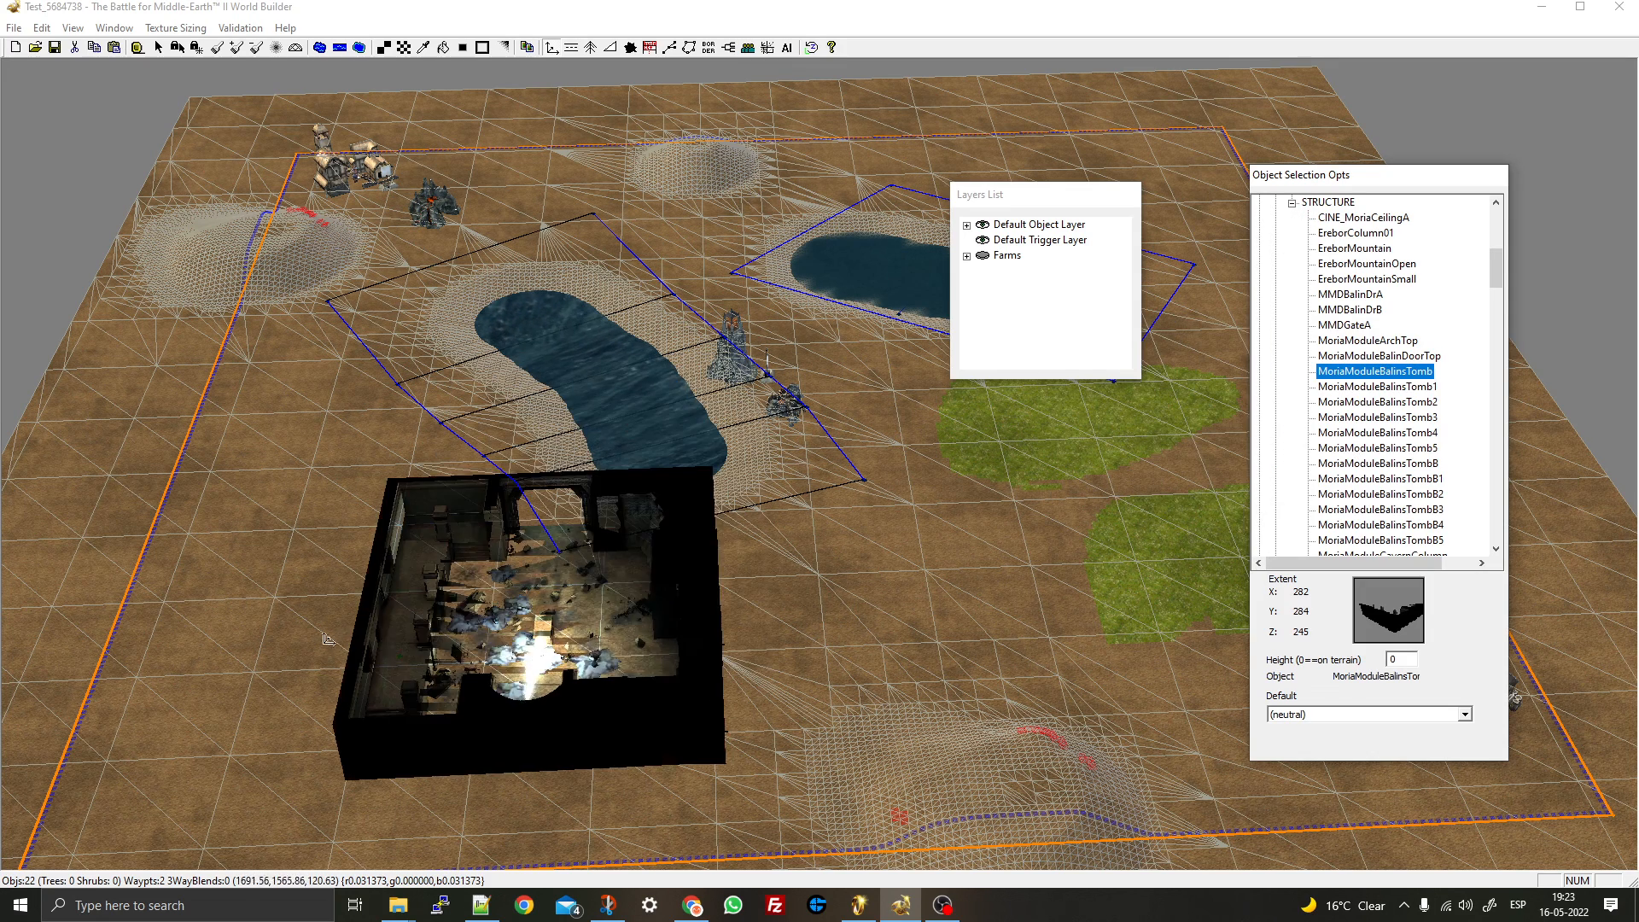
key(Escape)
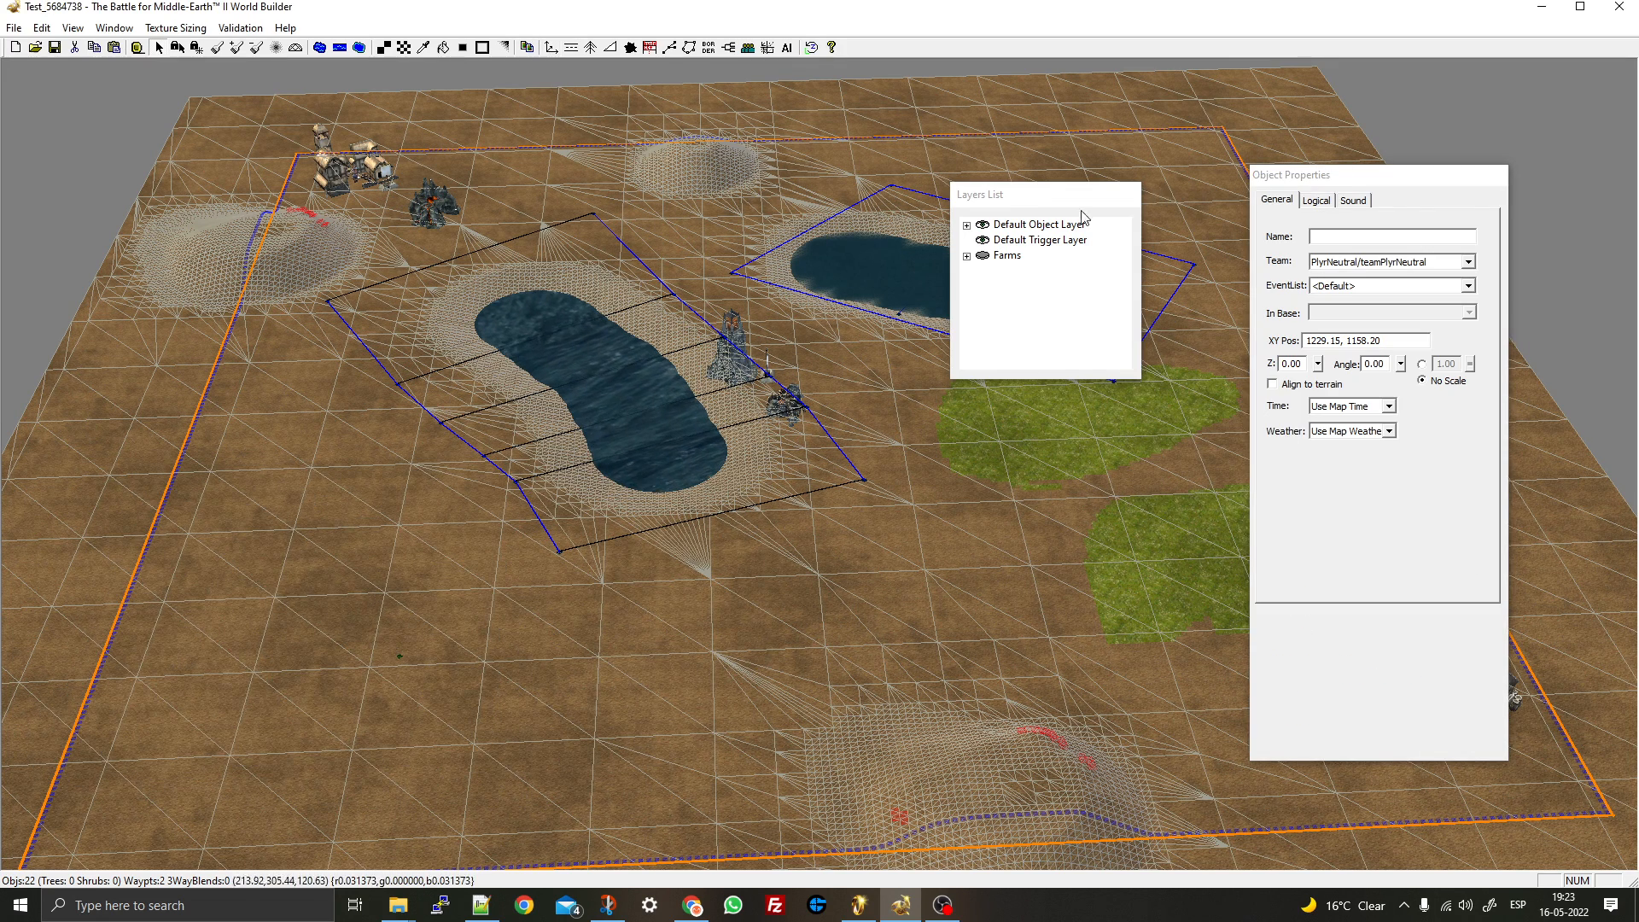
click(551, 48)
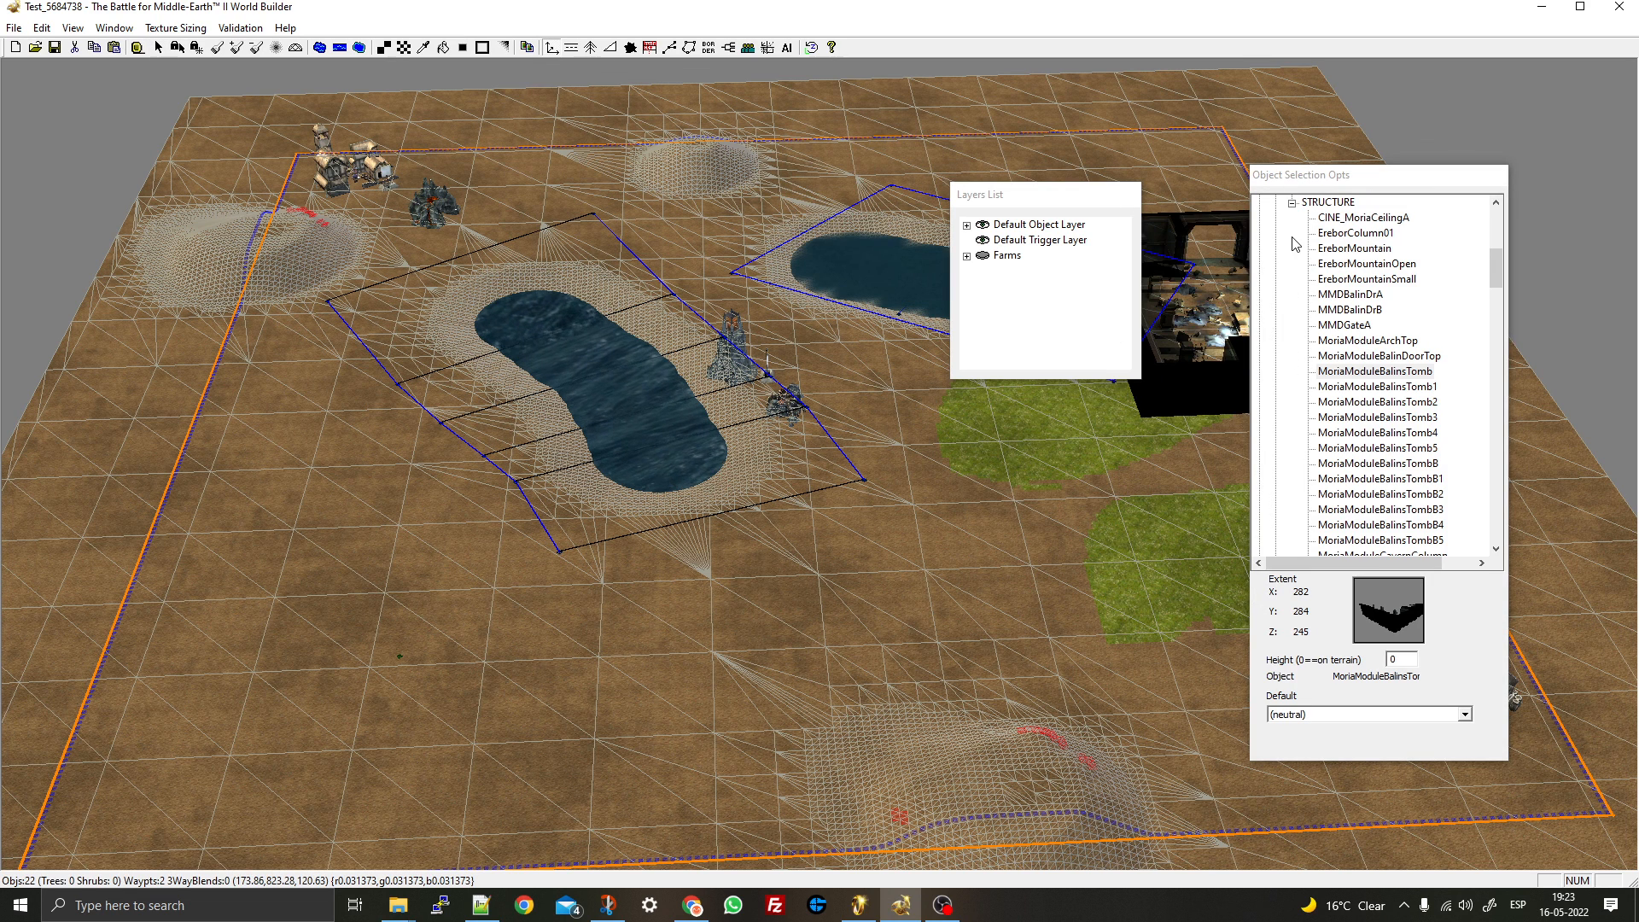
click(1293, 204)
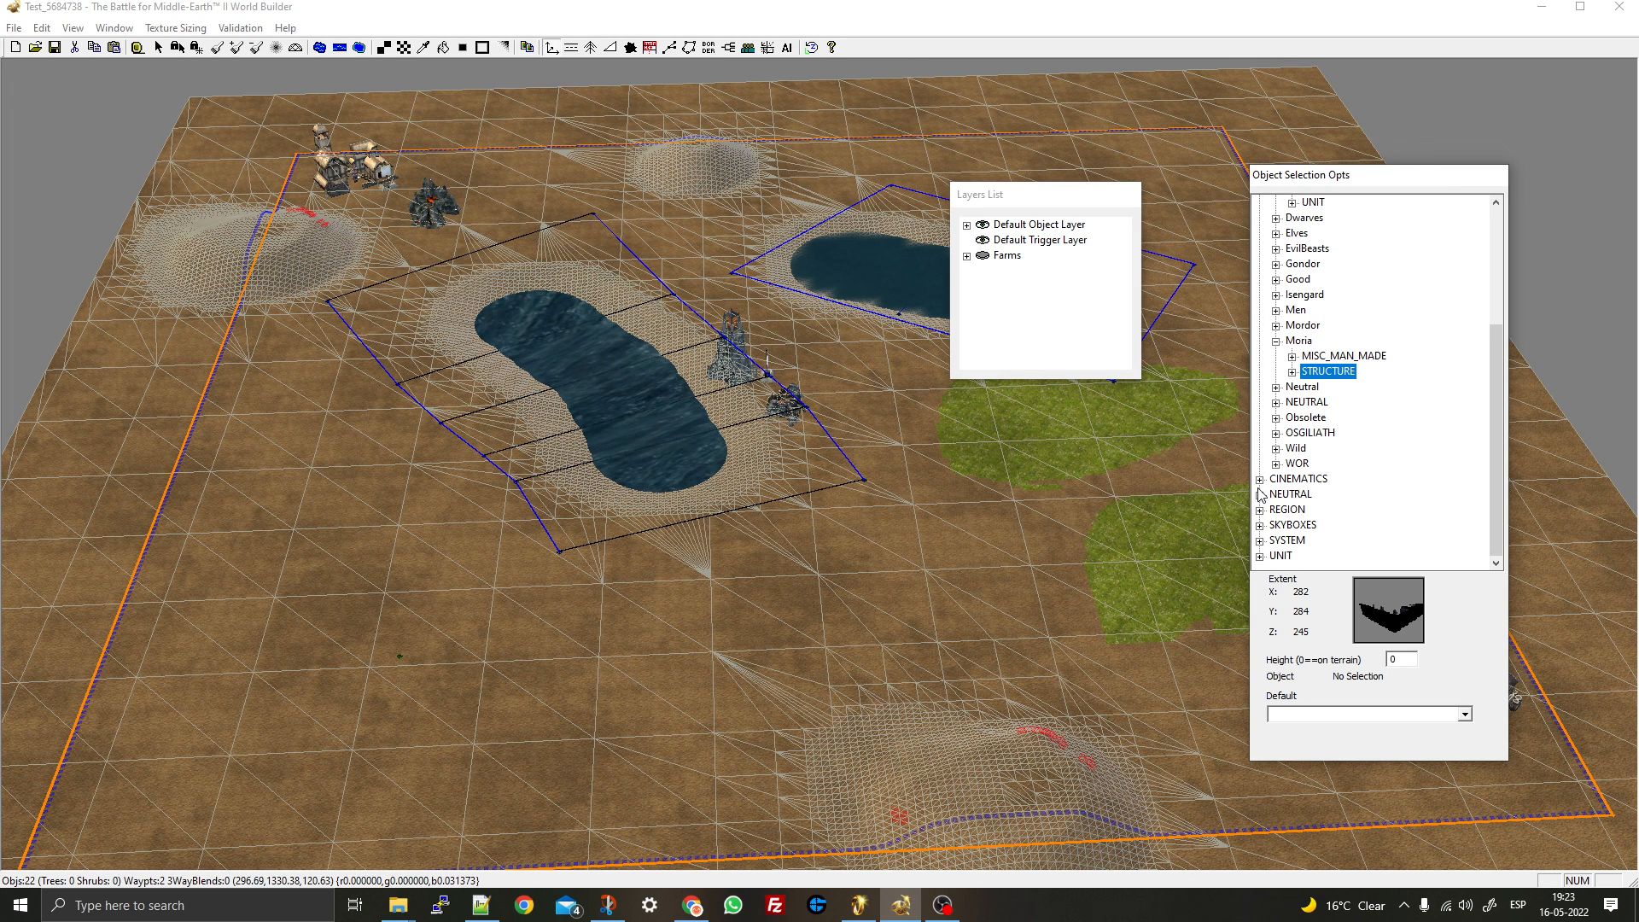
- Choose WaterReflectionSkydome_DolGul from the SKYBOXES category after previewing DarkCloud and Cave
click(1260, 526)
click(1357, 449)
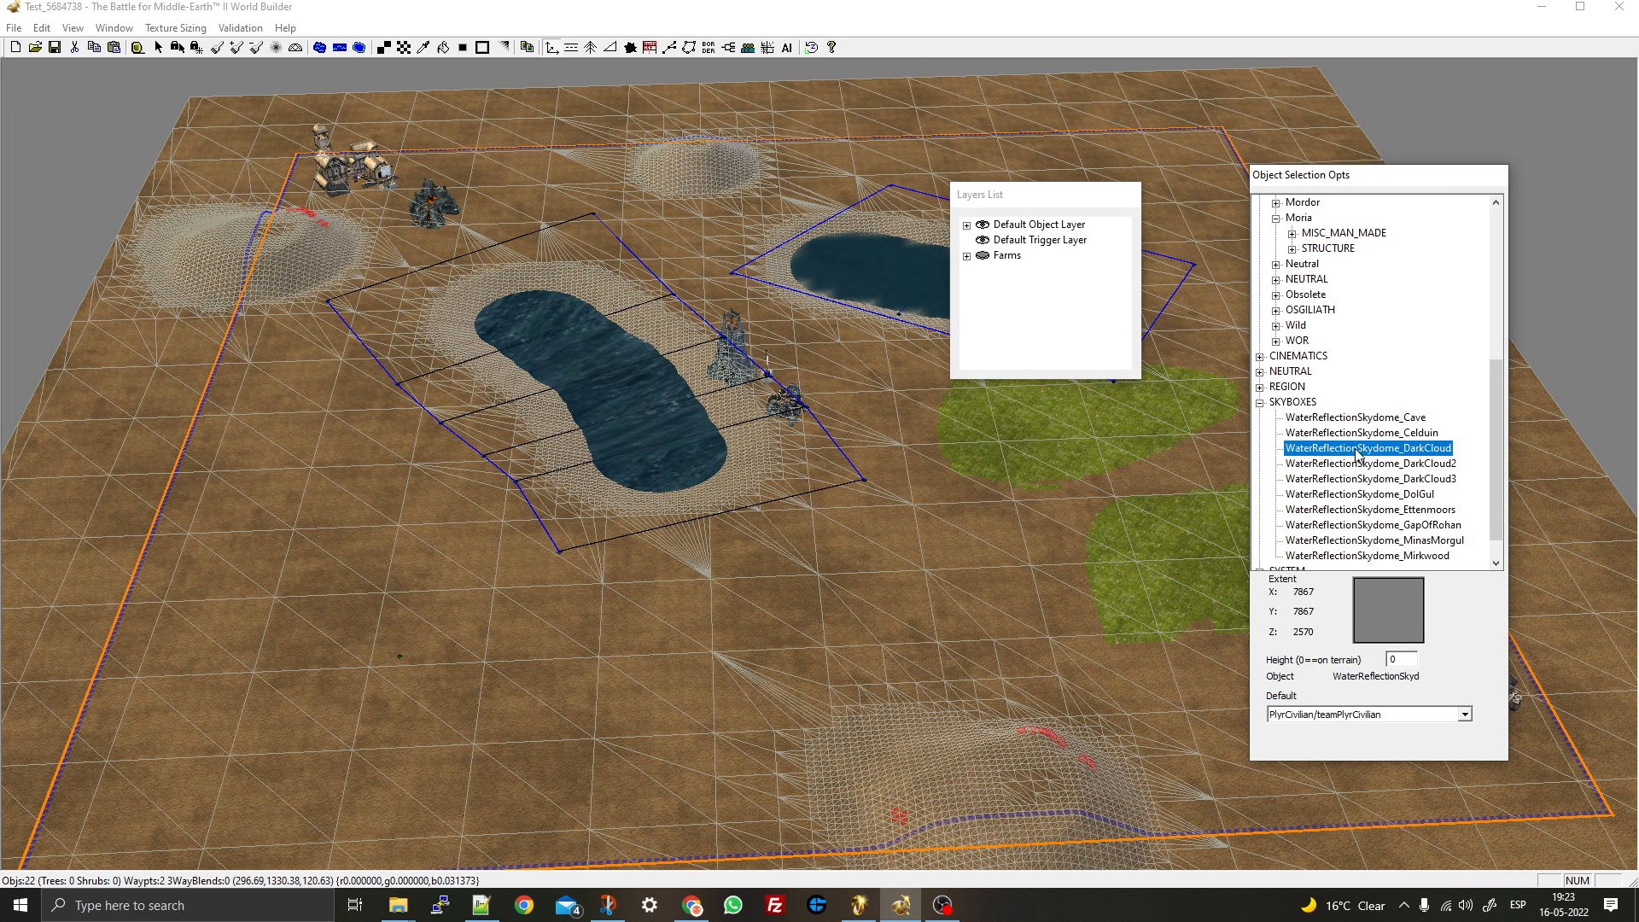
click(1359, 417)
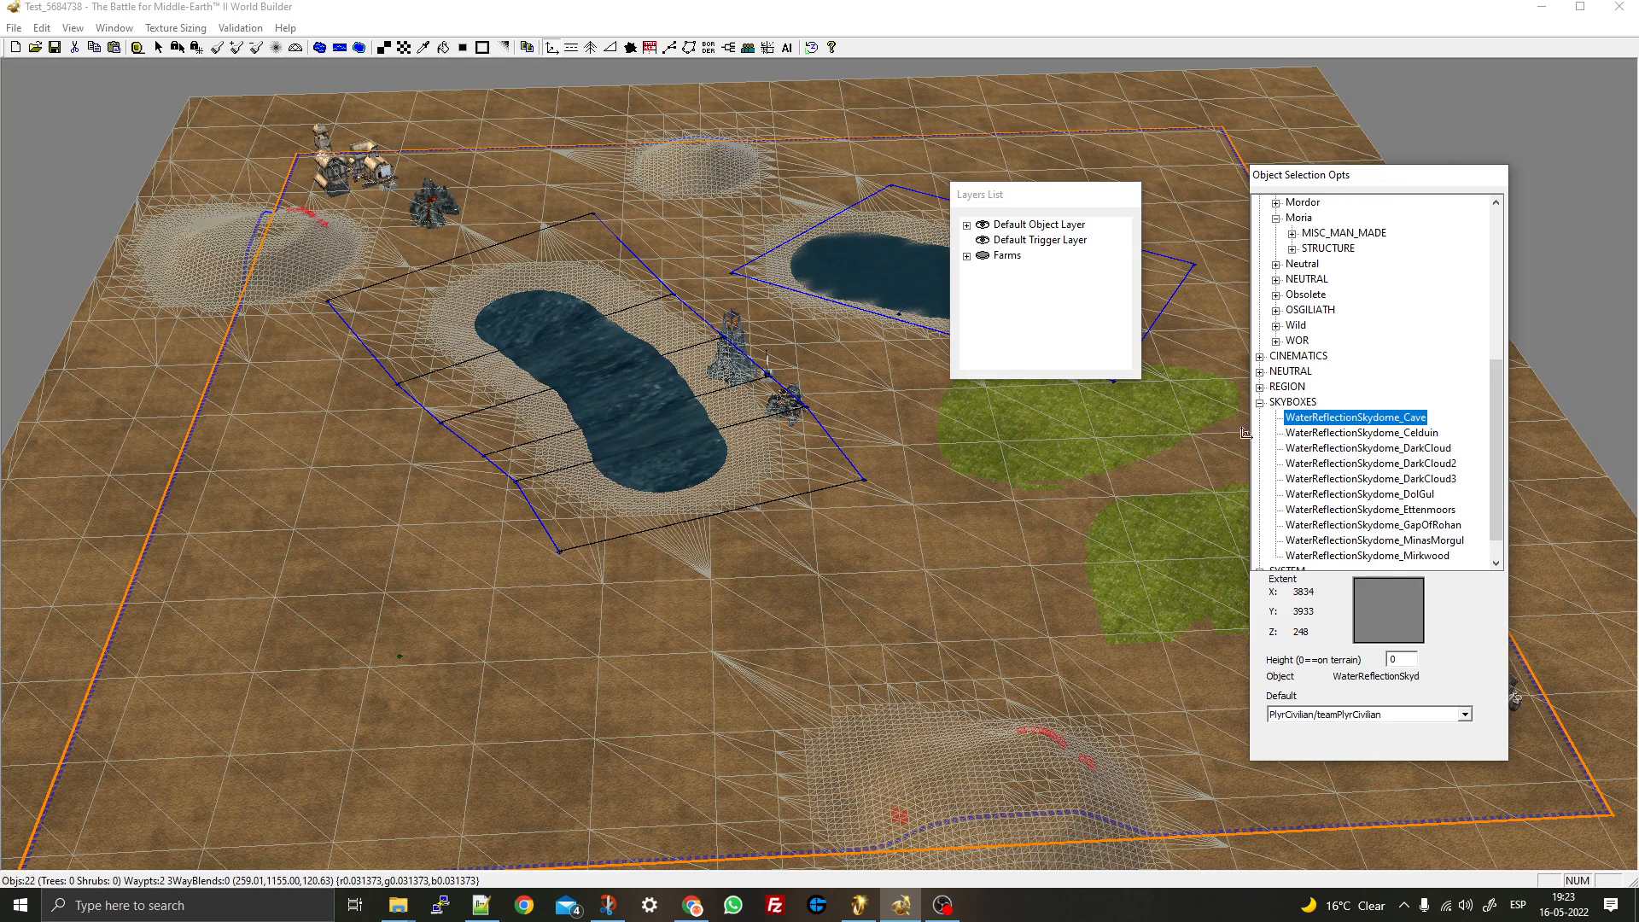
click(1384, 496)
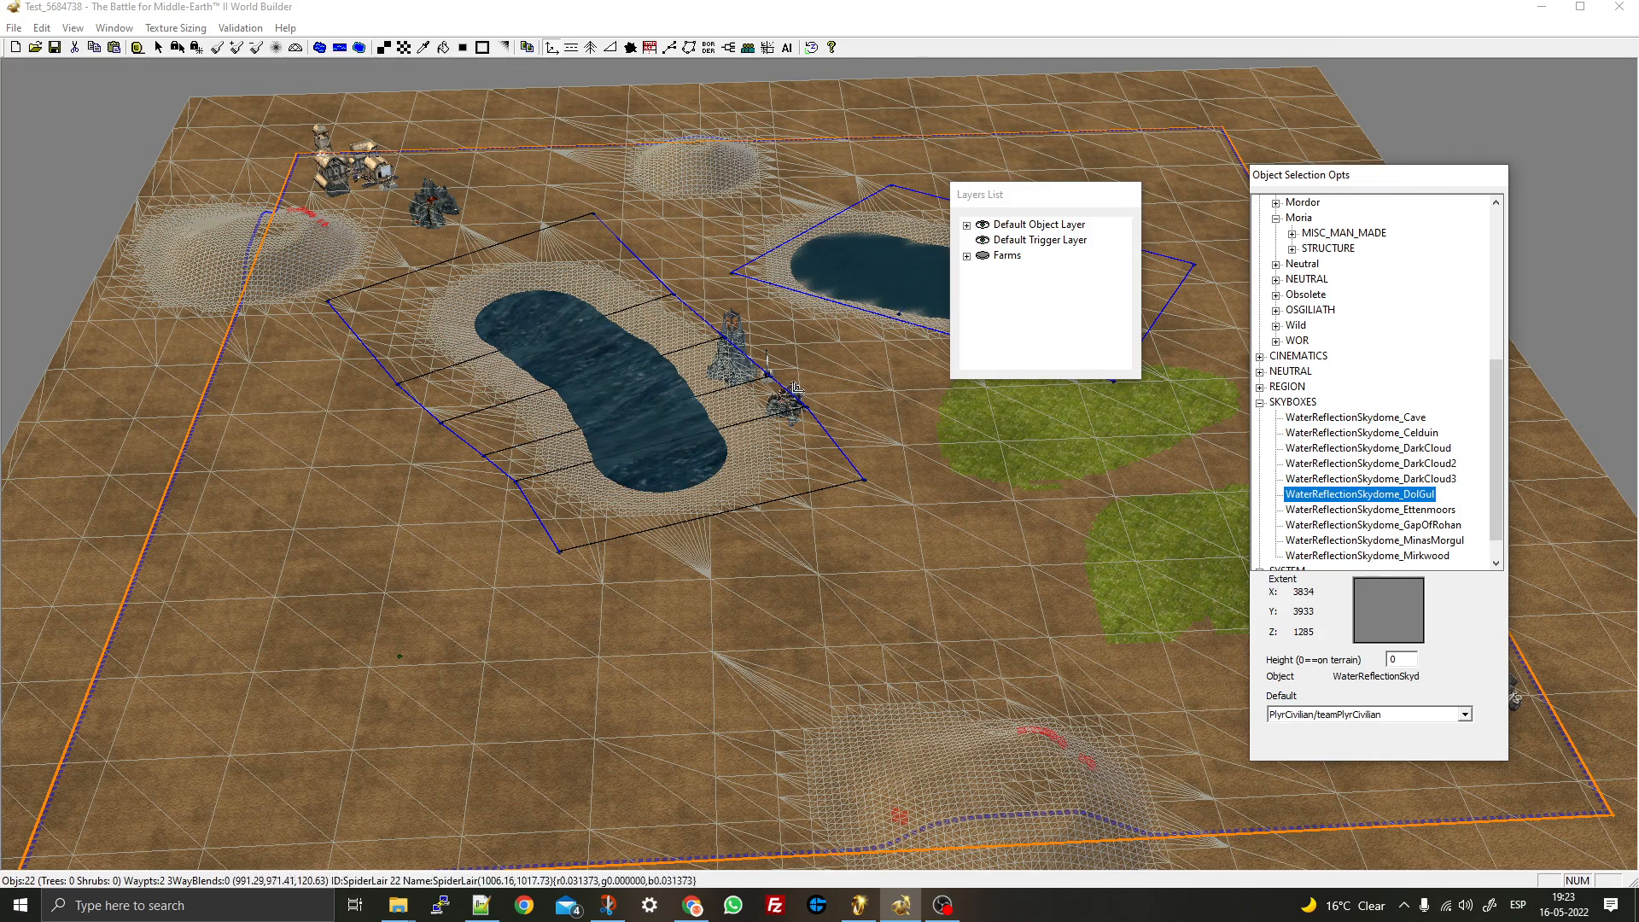
scroll(777, 382, down, 3)
scroll(777, 382, down, 6)
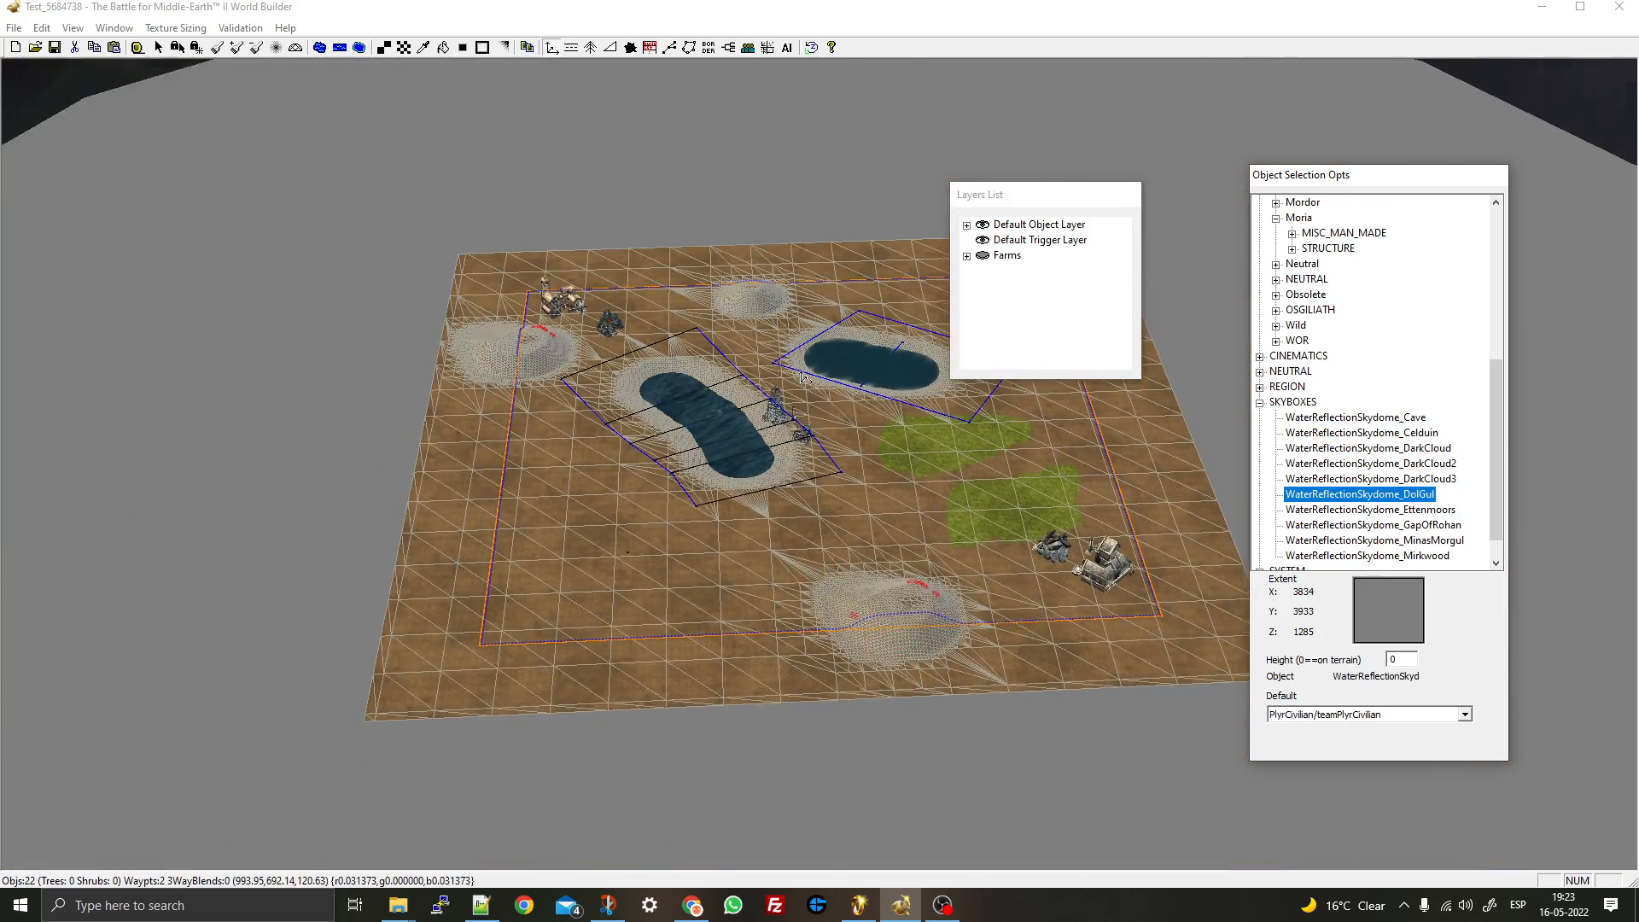
scroll(805, 378, down, 1)
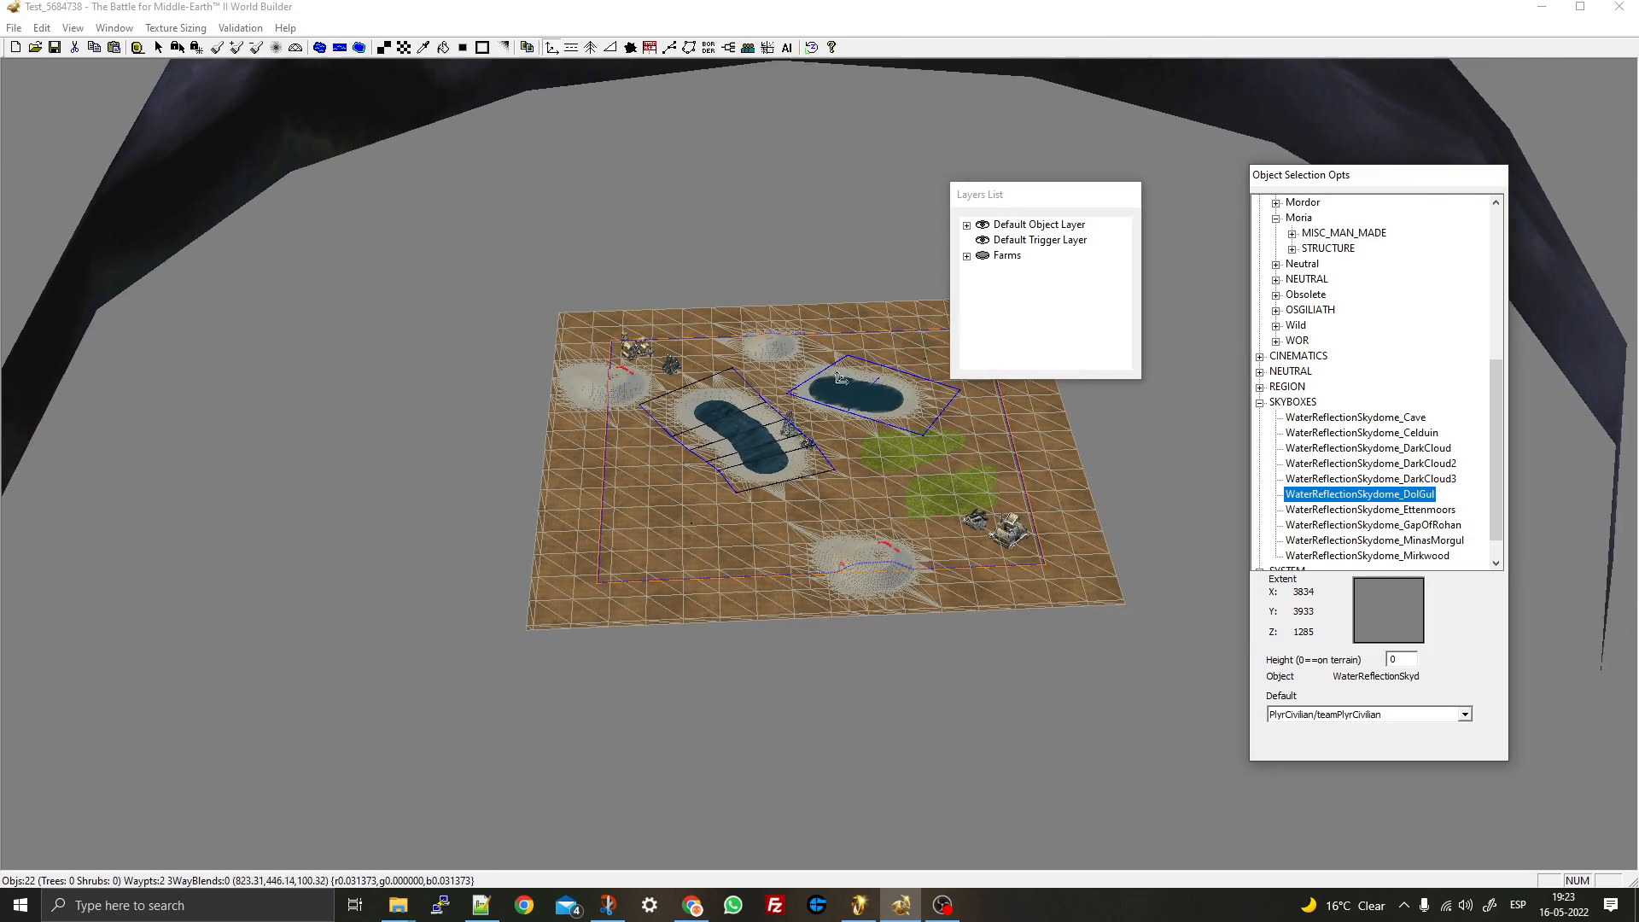
- Place the DolGul skydome on the map and check the surrounding dome
click(823, 416)
middle_drag(747, 359, 865, 400)
scroll(865, 399, up, 5)
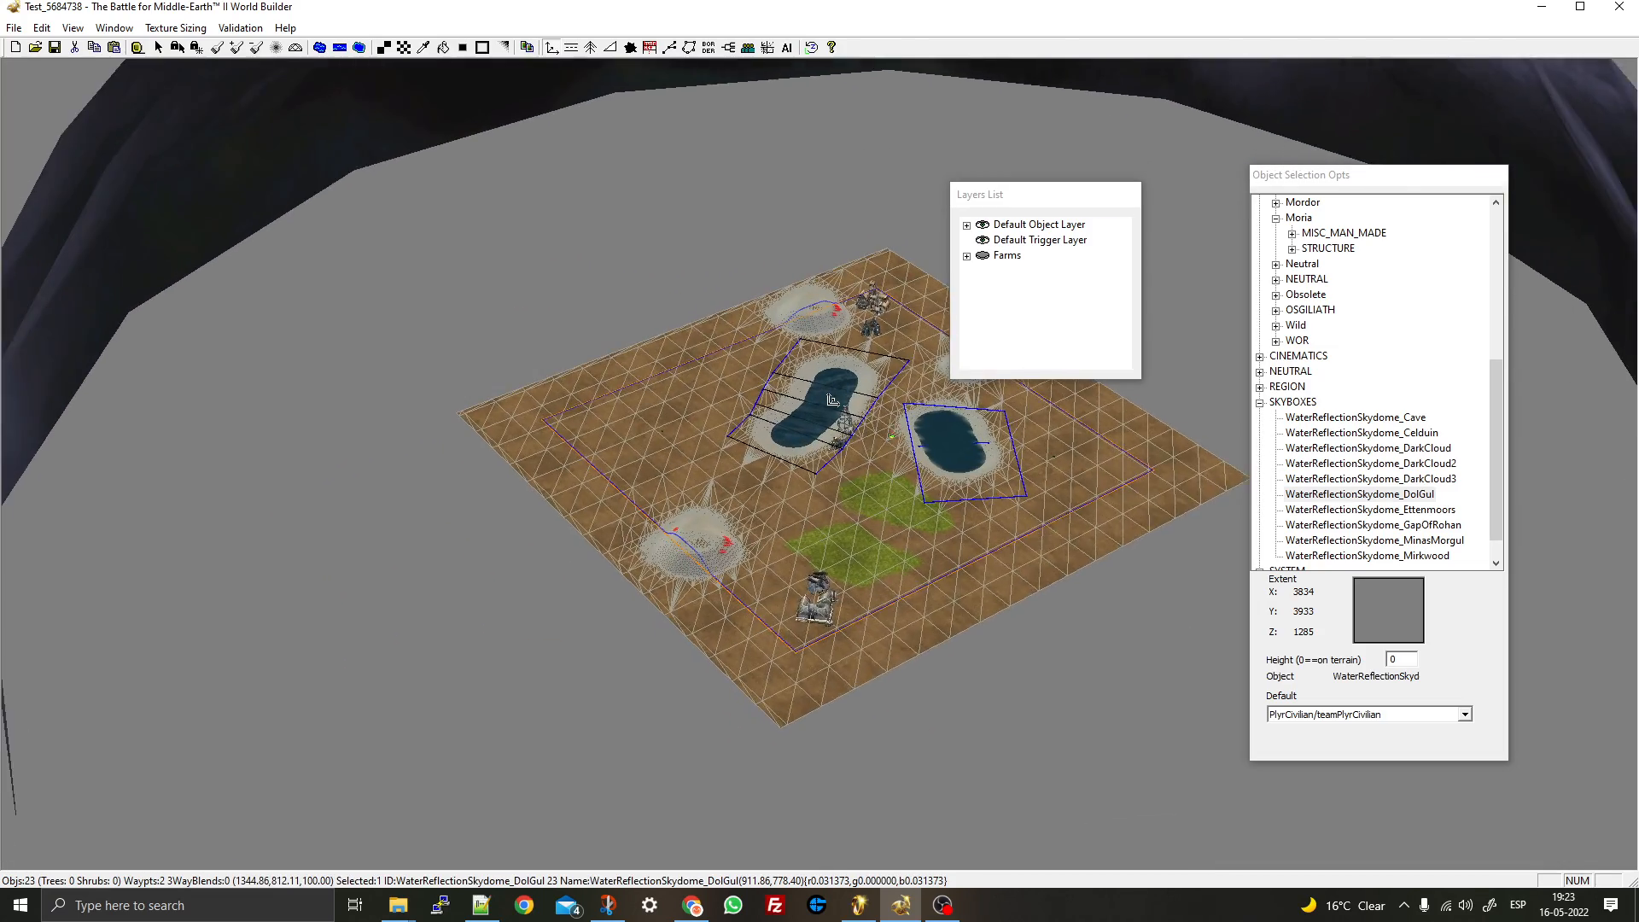
click(1260, 402)
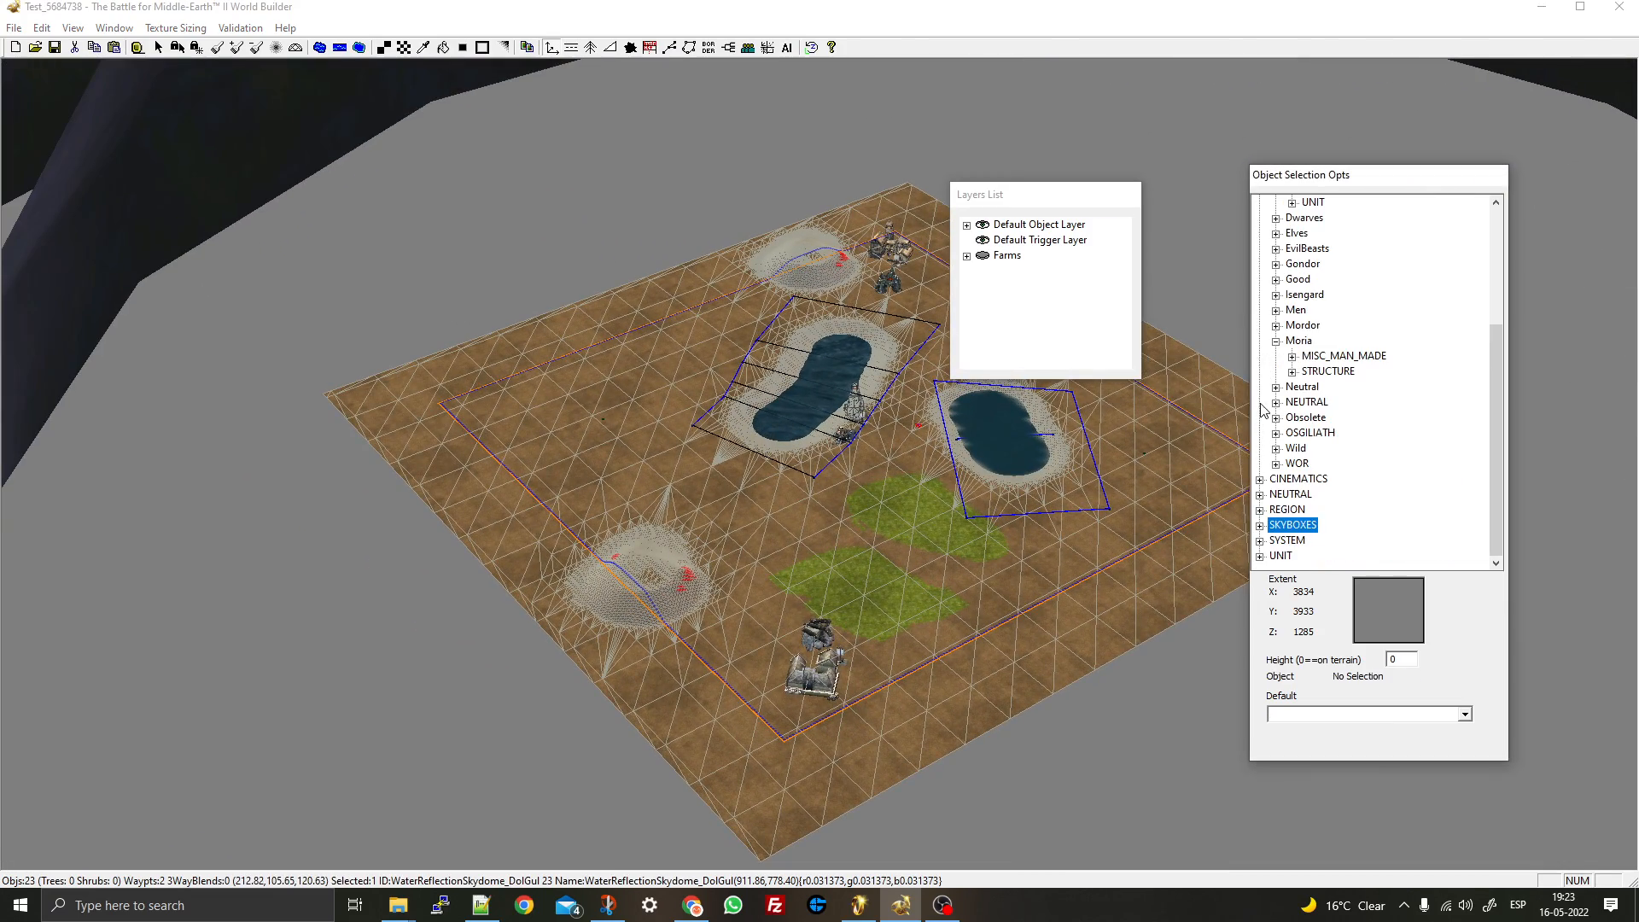
- Look through the SYSTEM particle proxies and the UNIT category
click(1261, 542)
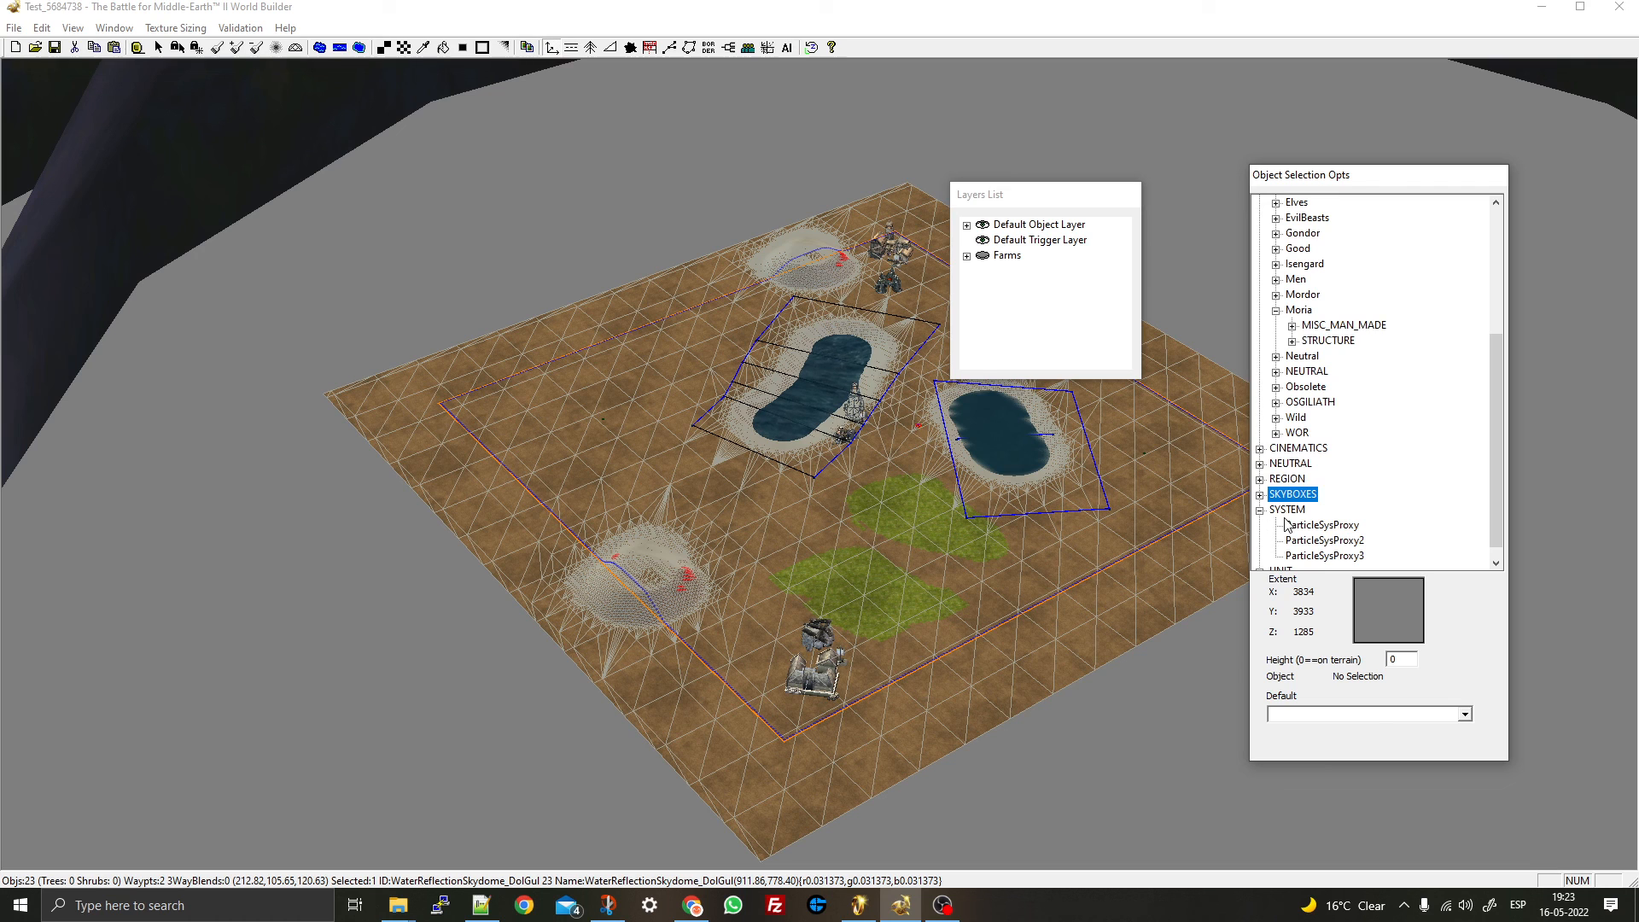
click(1296, 524)
click(1308, 541)
click(1311, 555)
click(1313, 526)
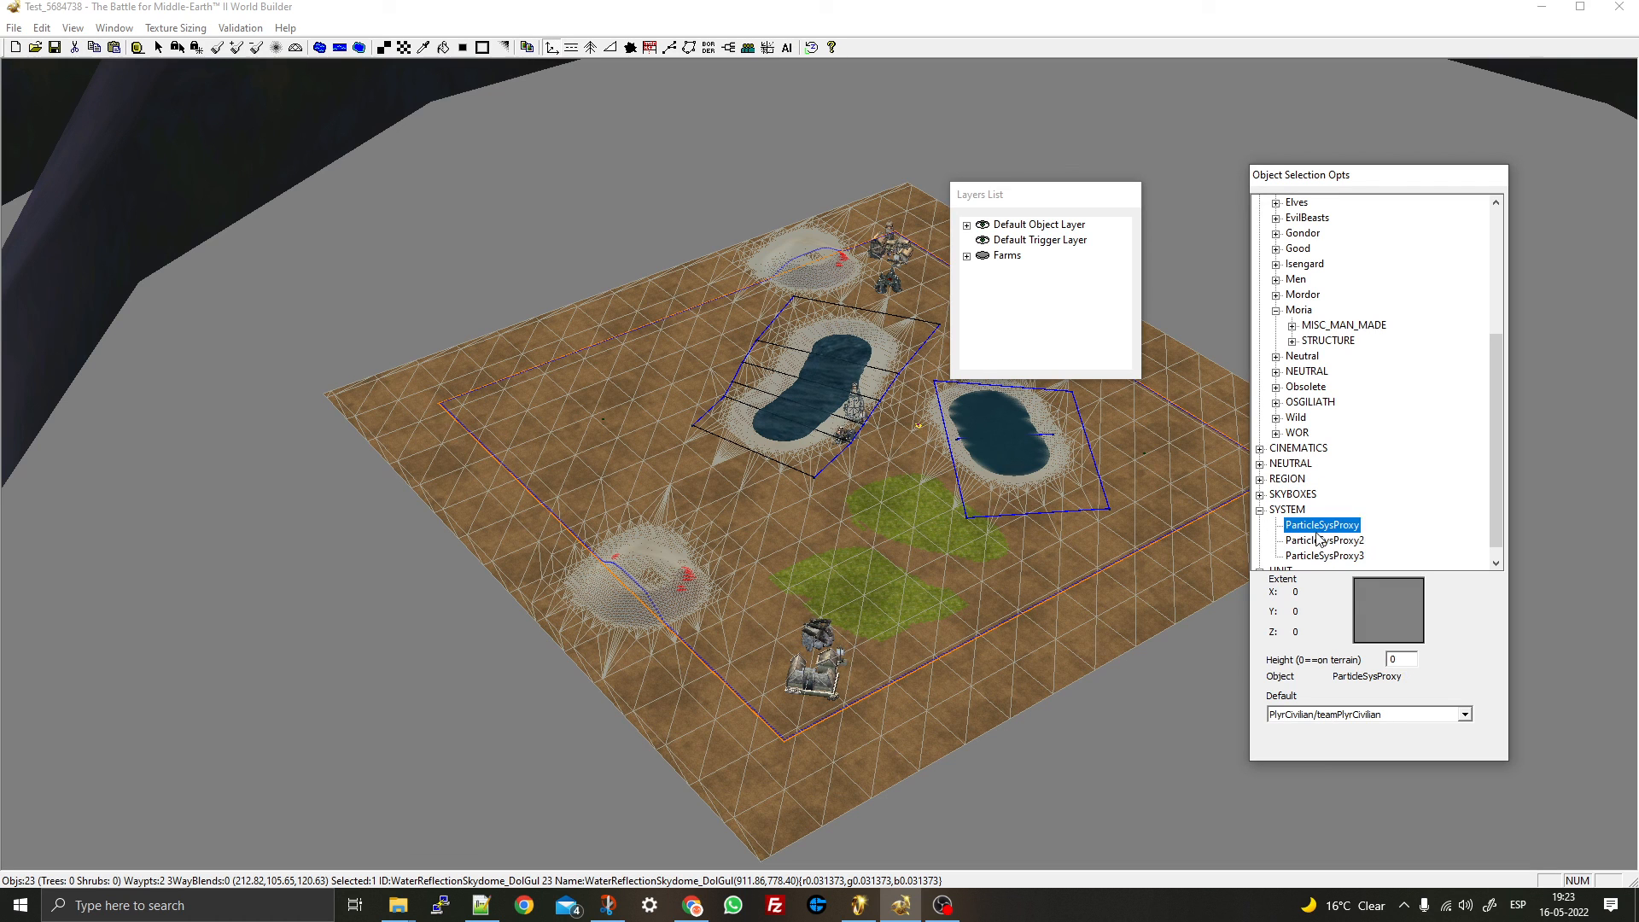
click(1318, 540)
click(1260, 510)
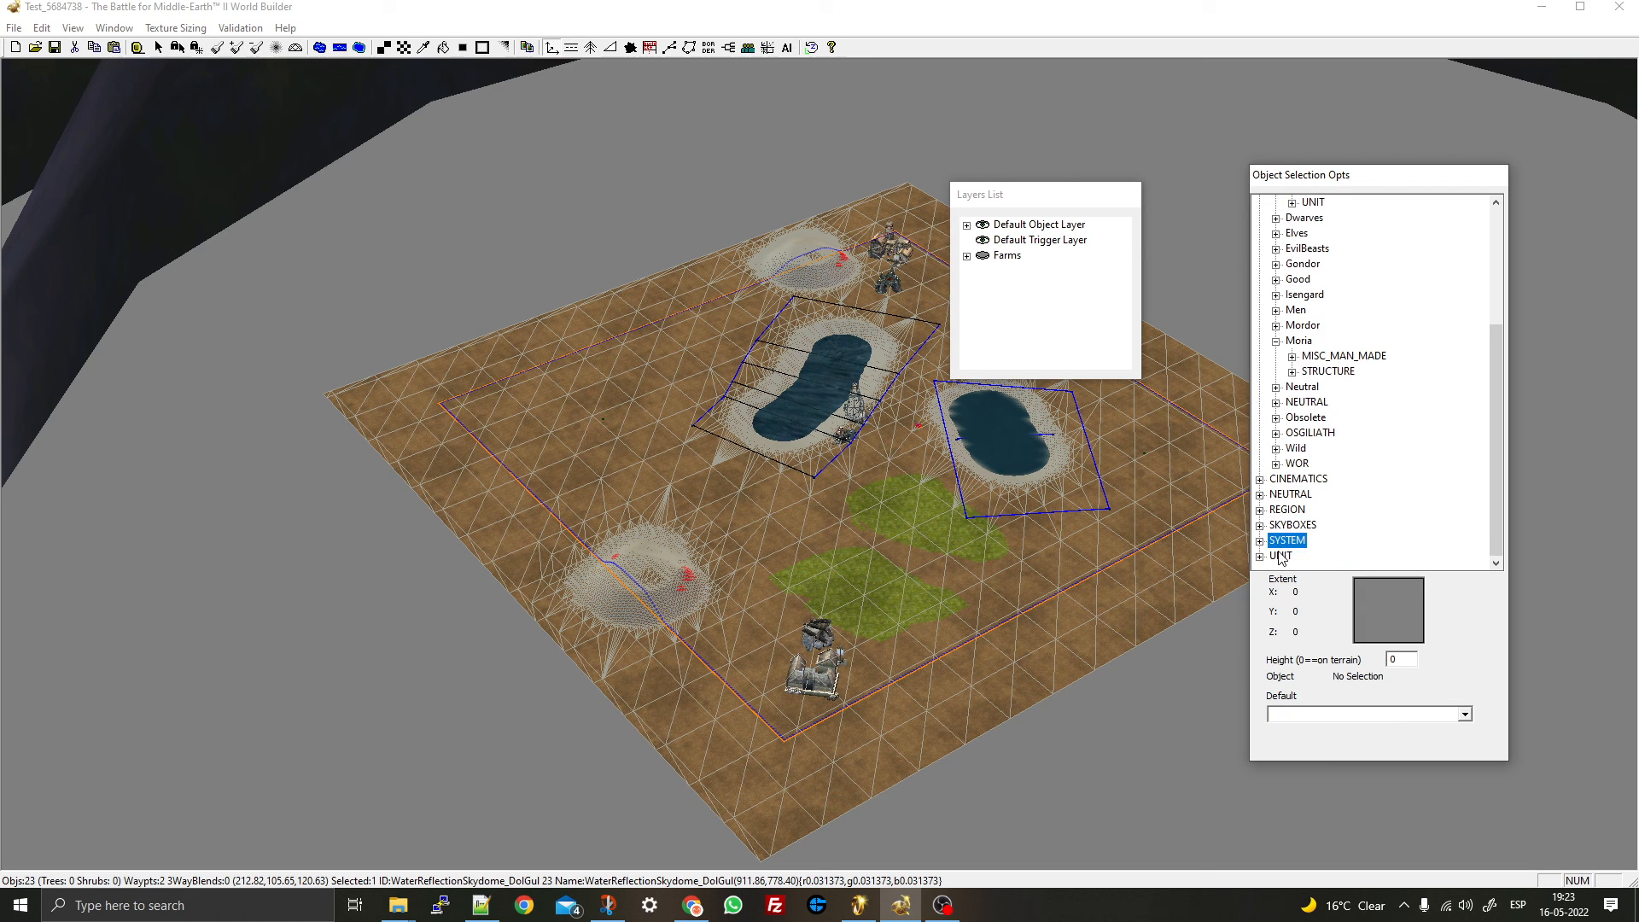
click(1261, 556)
click(1261, 541)
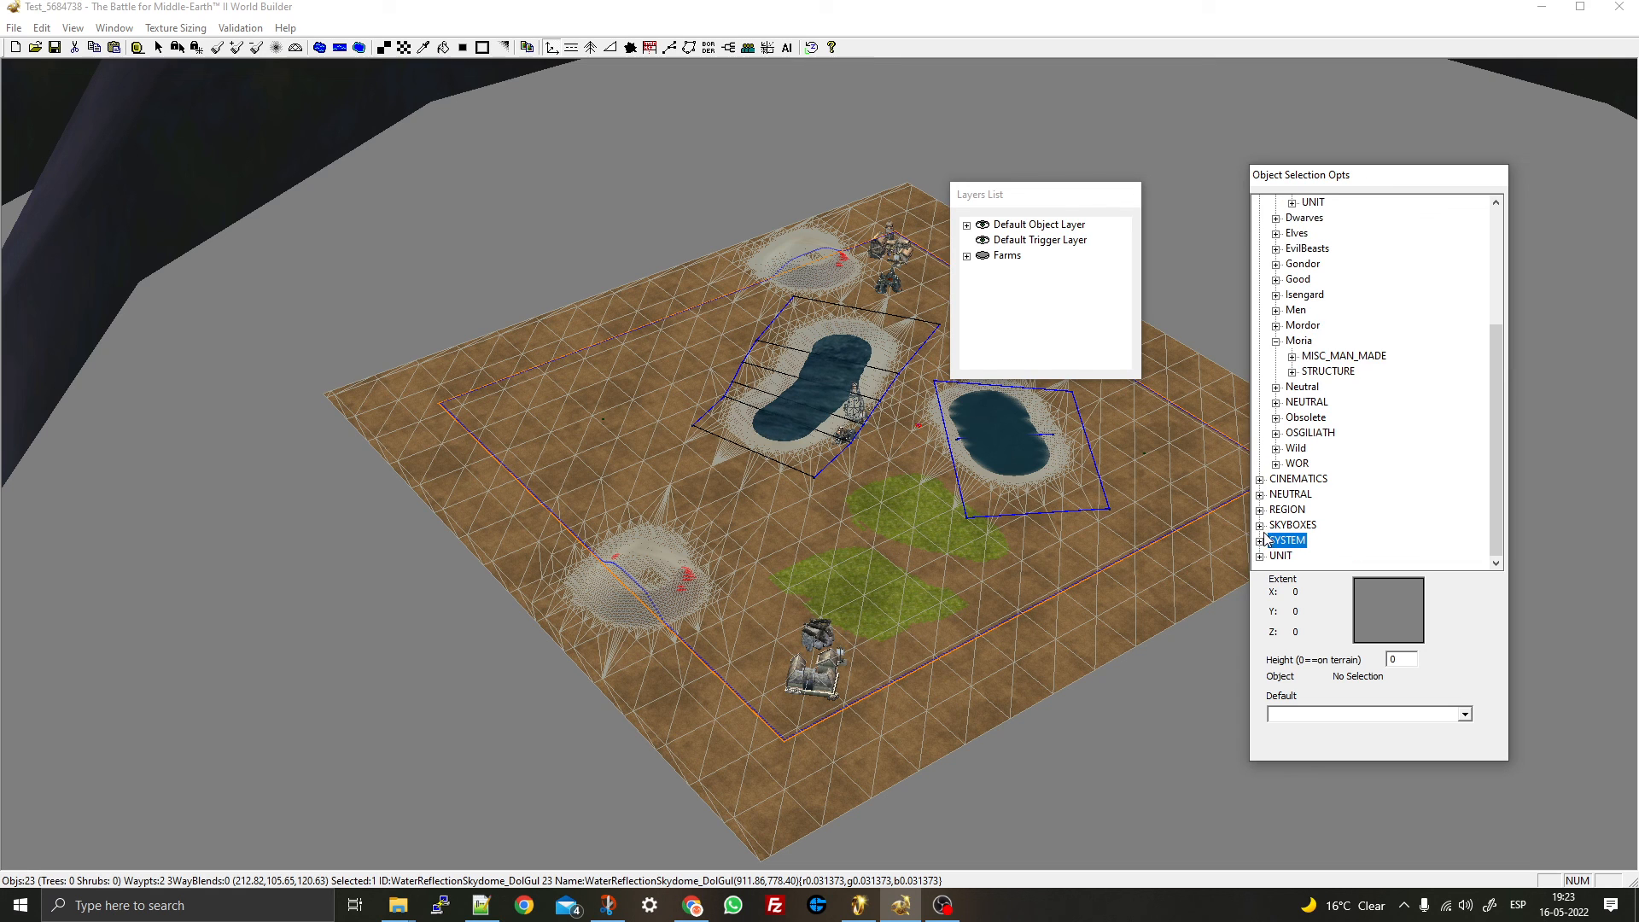
click(1261, 525)
scroll(1349, 417, up, 7)
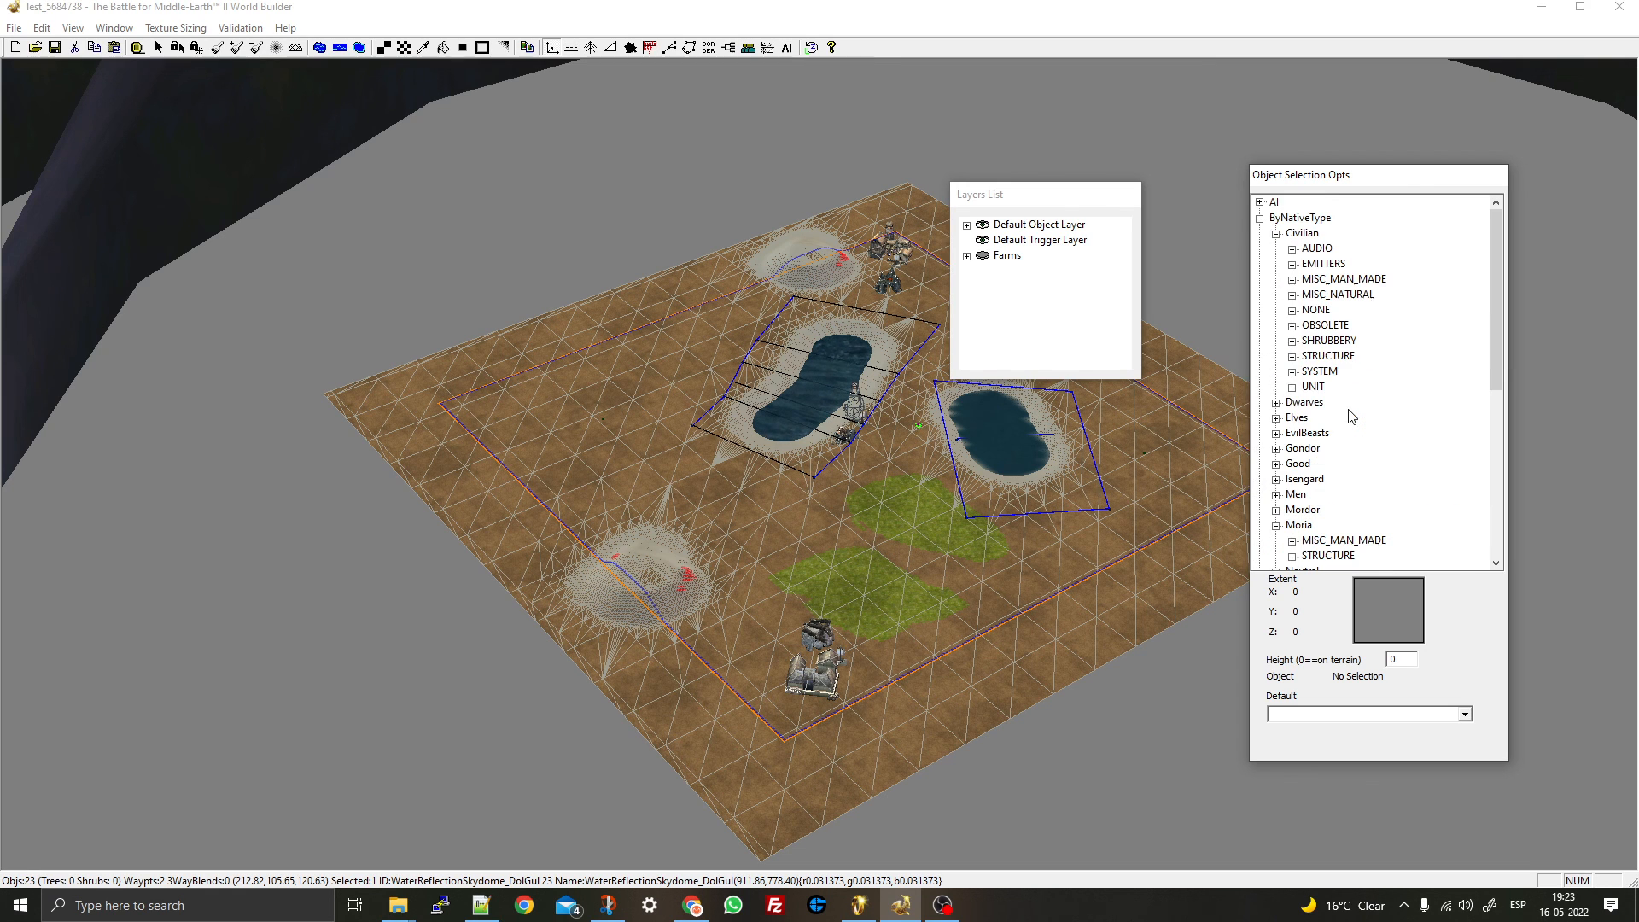
- Select AmbStream_Osgiliath from Civilian's AUDIO ambient sound list
click(1291, 249)
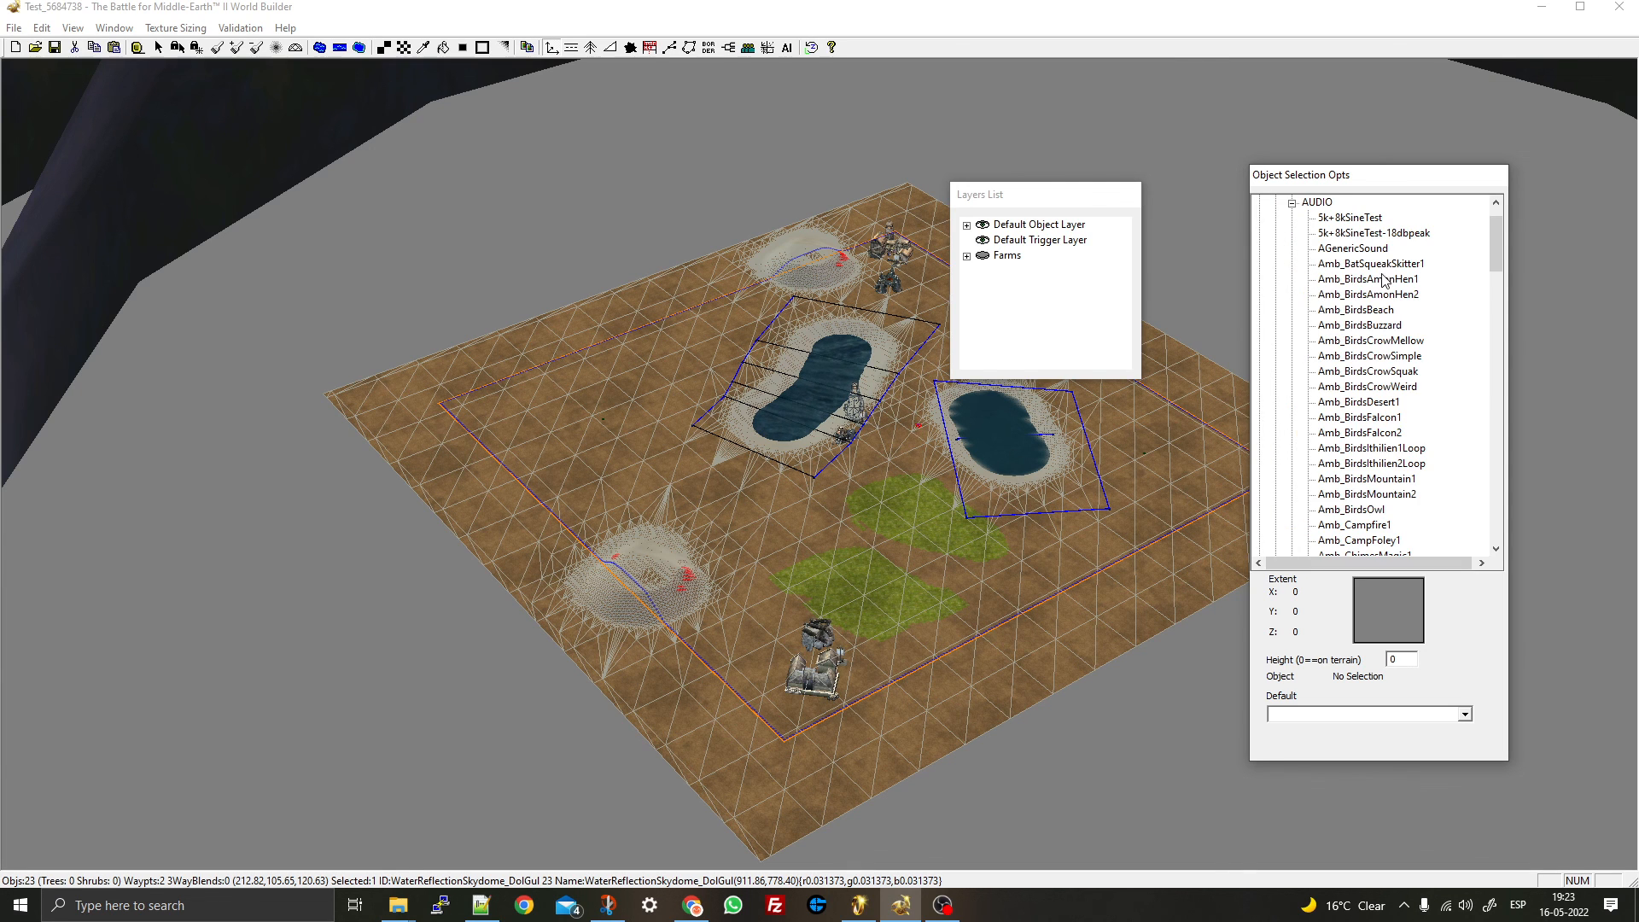
scroll(1370, 362, down, 6)
scroll(1367, 440, down, 10)
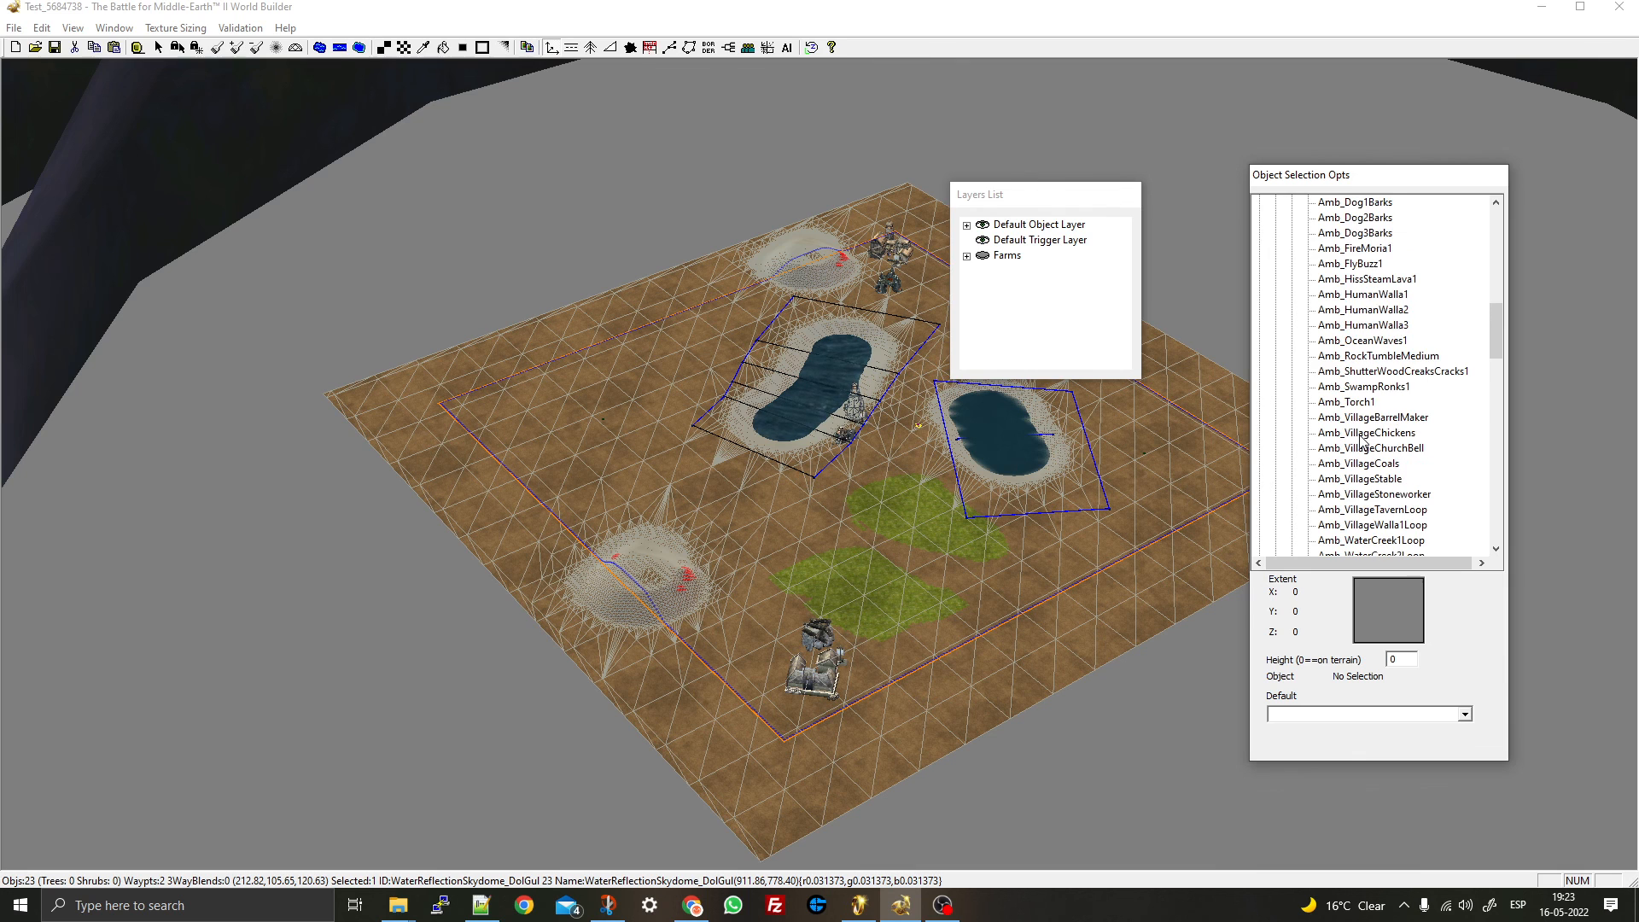
scroll(1359, 408, down, 11)
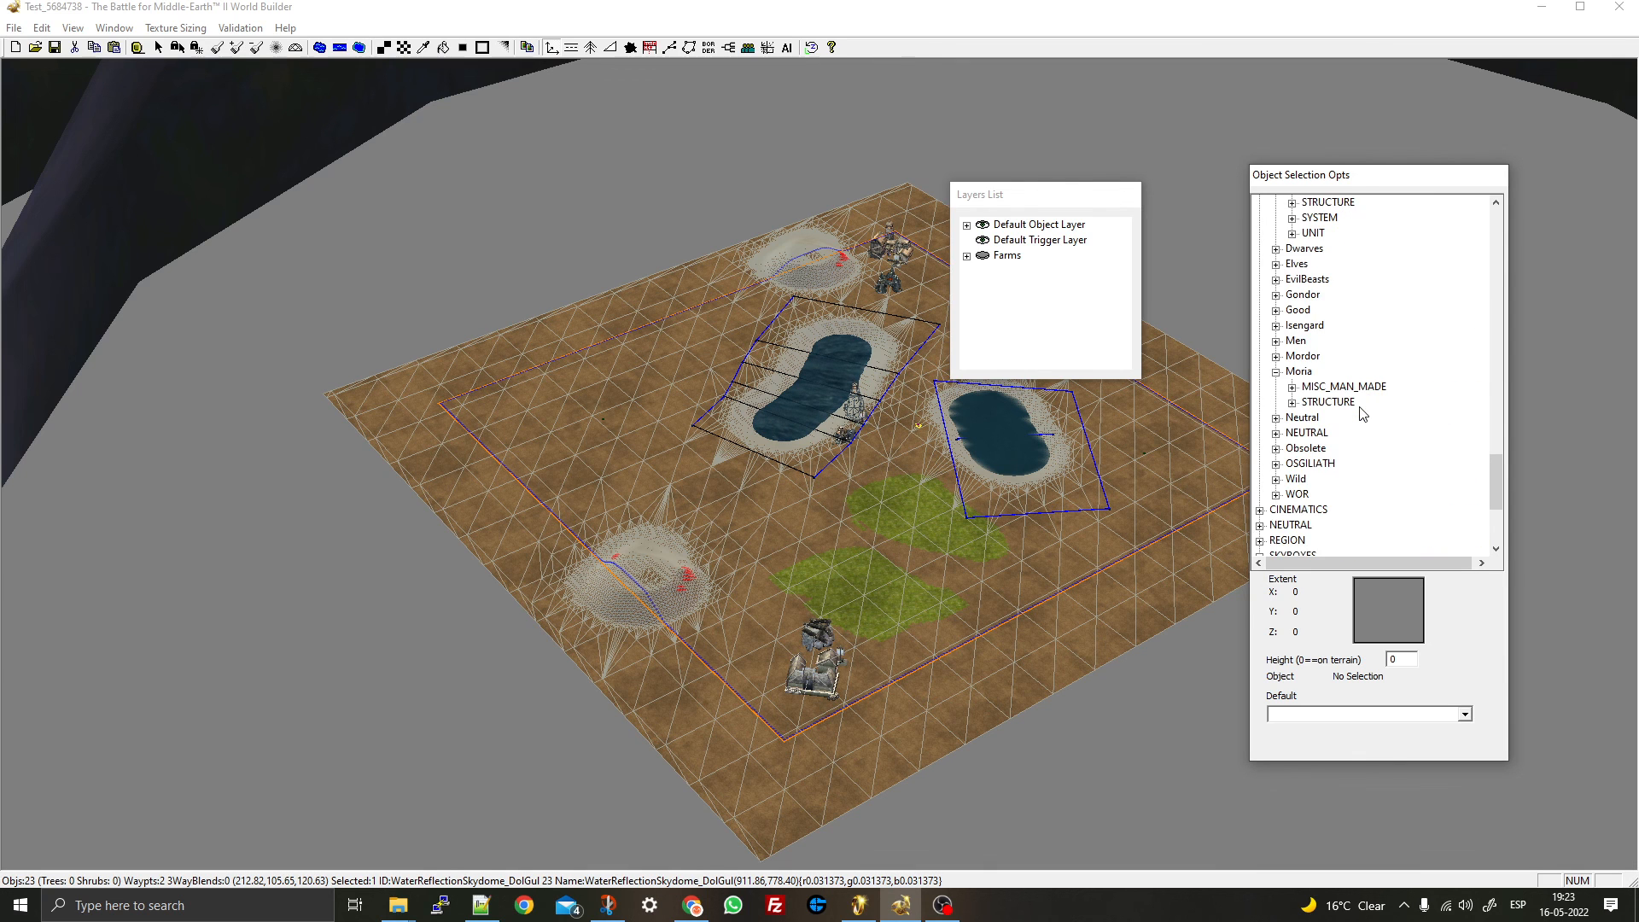
scroll(1417, 408, up, 10)
click(1376, 448)
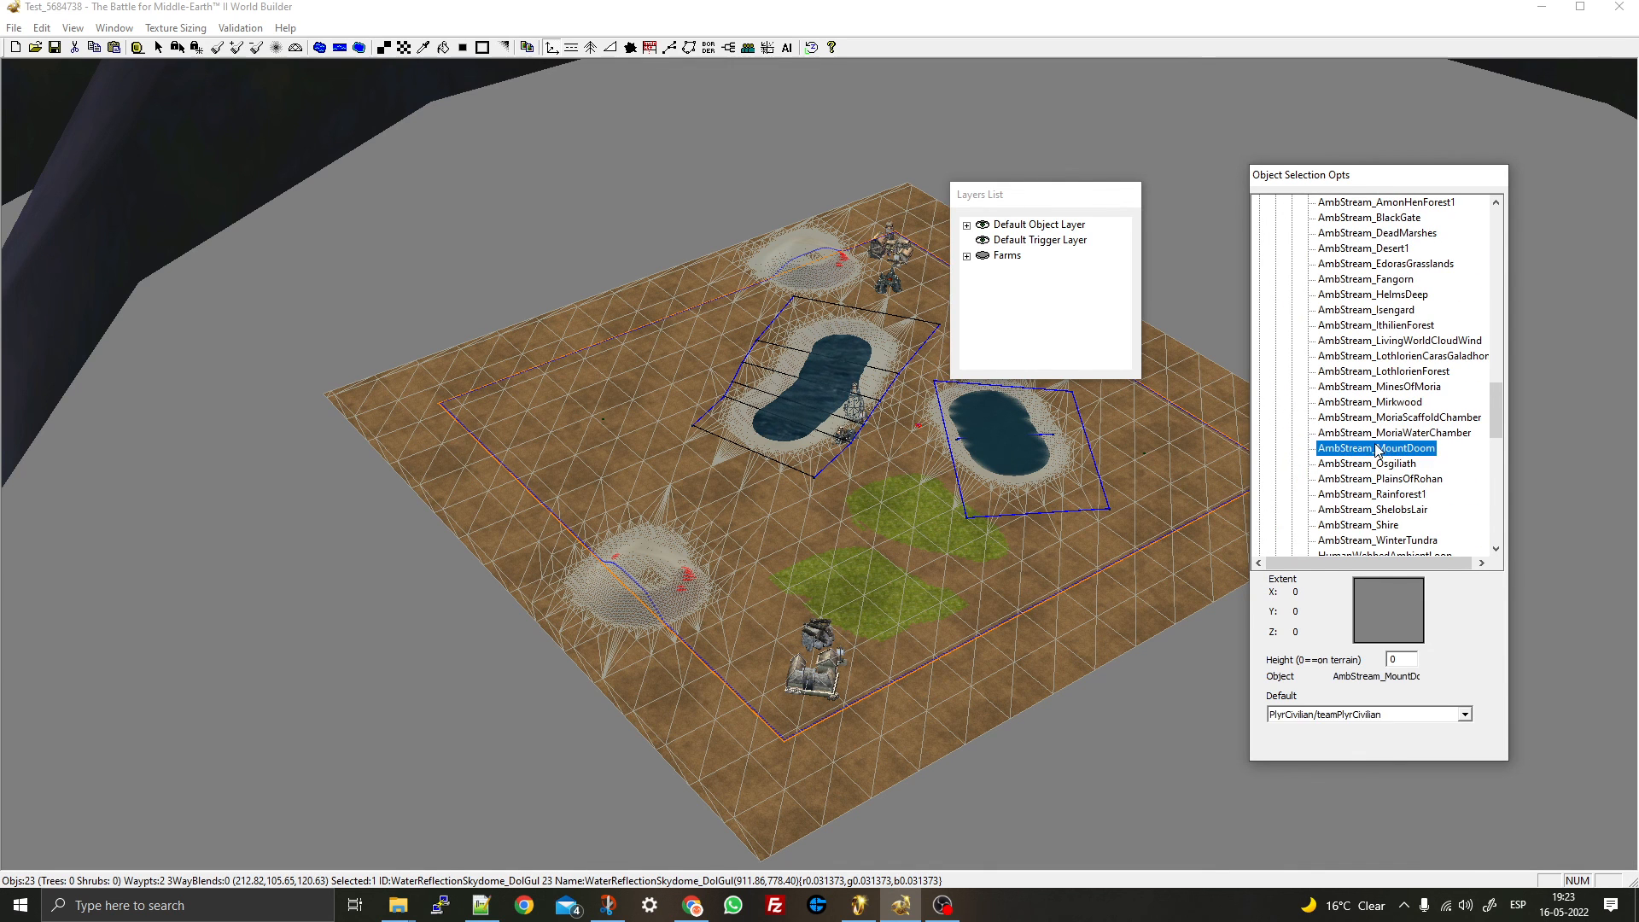
click(1376, 463)
scroll(904, 410, up, 5)
scroll(917, 398, up, 1)
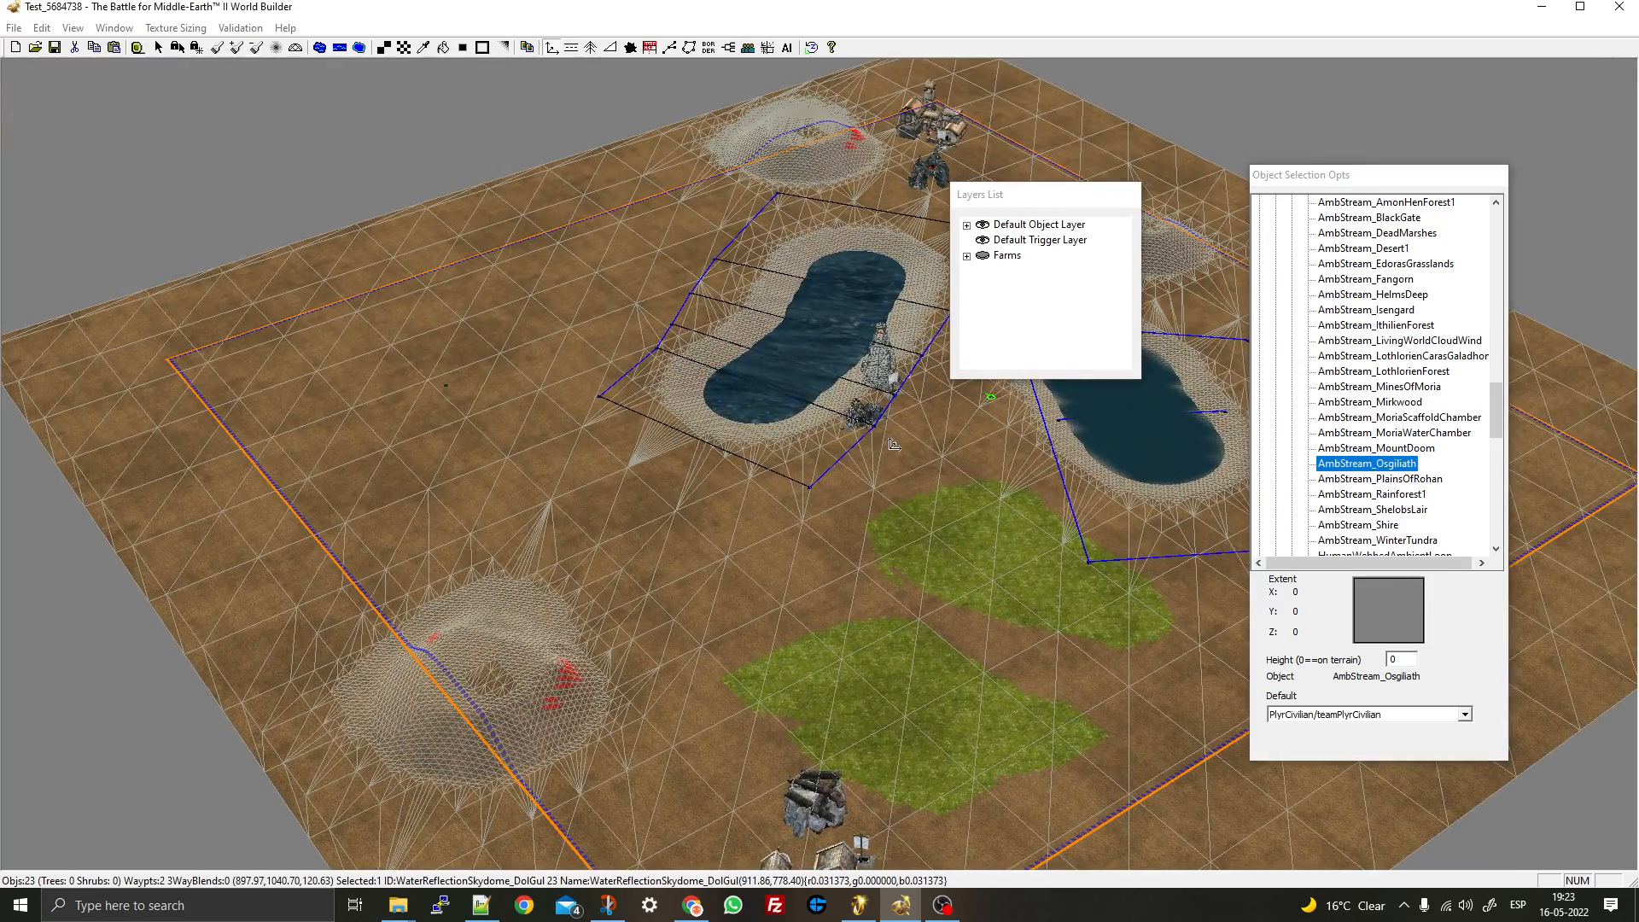
- Place the Osgiliath ambient sound beside the lake
click(890, 449)
scroll(894, 471, up, 6)
right_click(896, 474)
right_drag(897, 474, 798, 543)
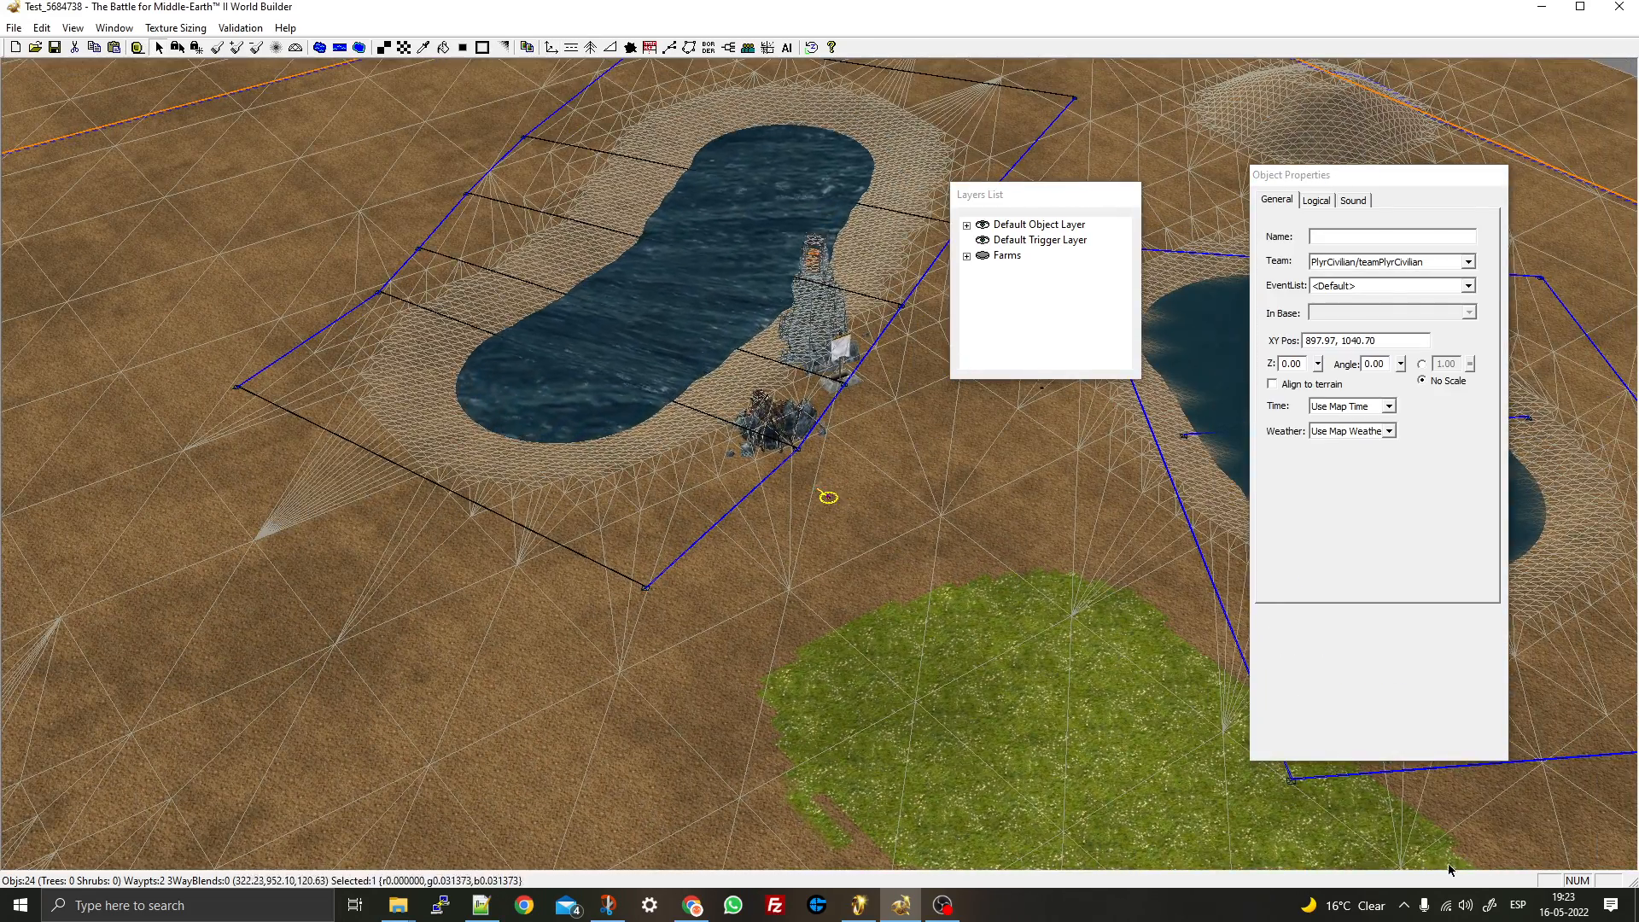
- Select the placed Osgiliath sound marker and show its Logical properties
click(1465, 905)
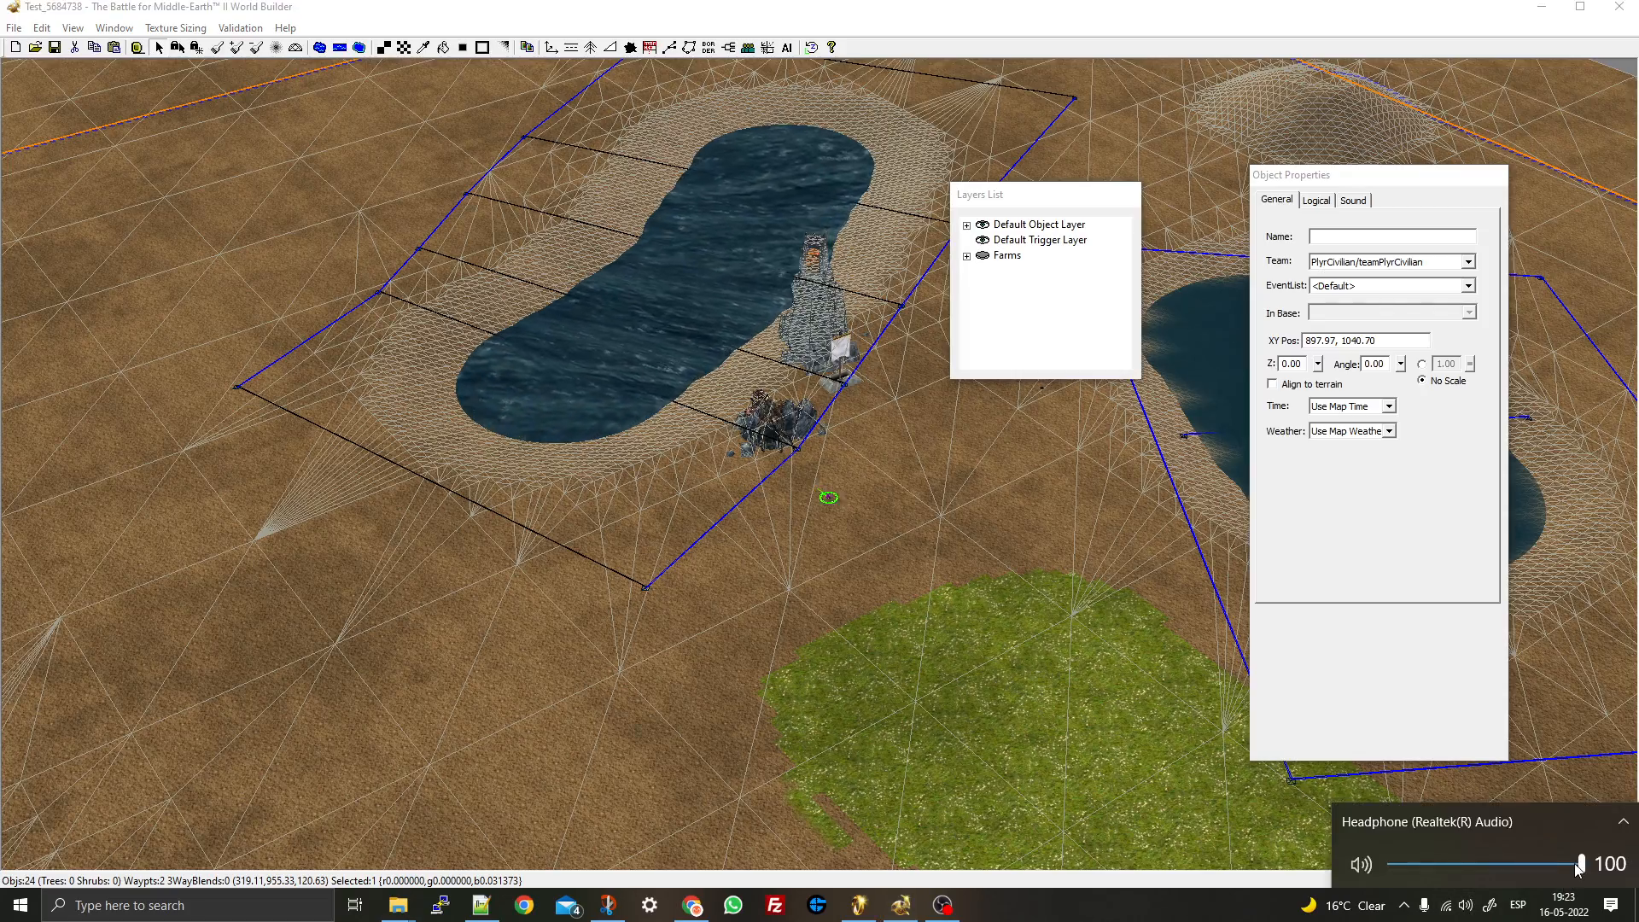
right_drag(801, 507, 693, 647)
scroll(694, 647, up, 10)
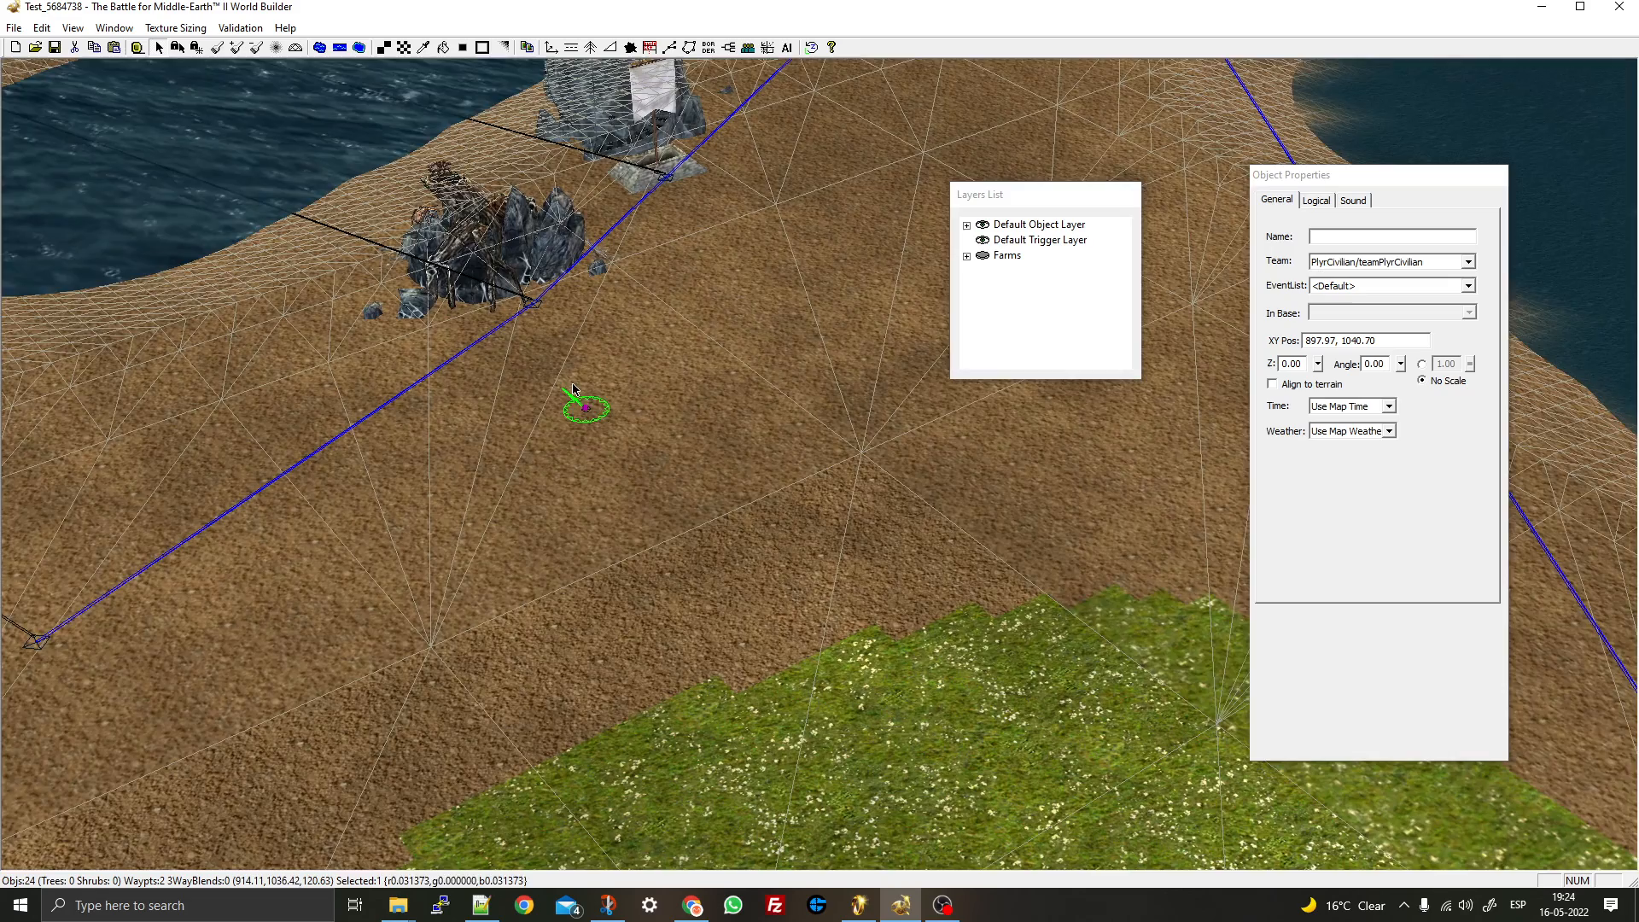
click(573, 391)
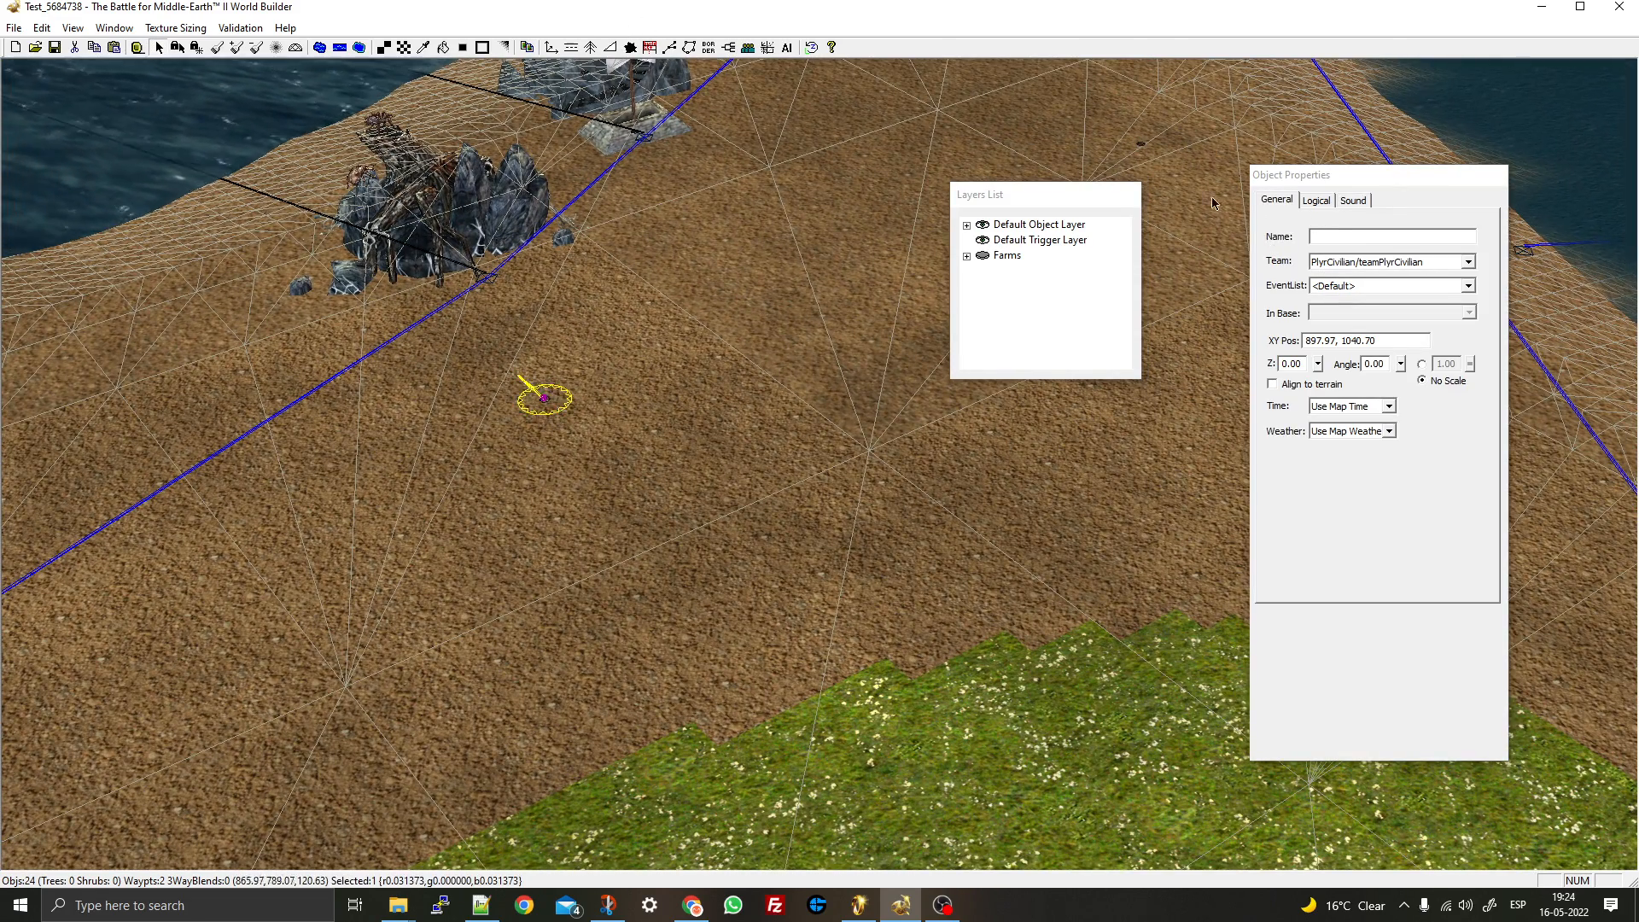
click(1315, 201)
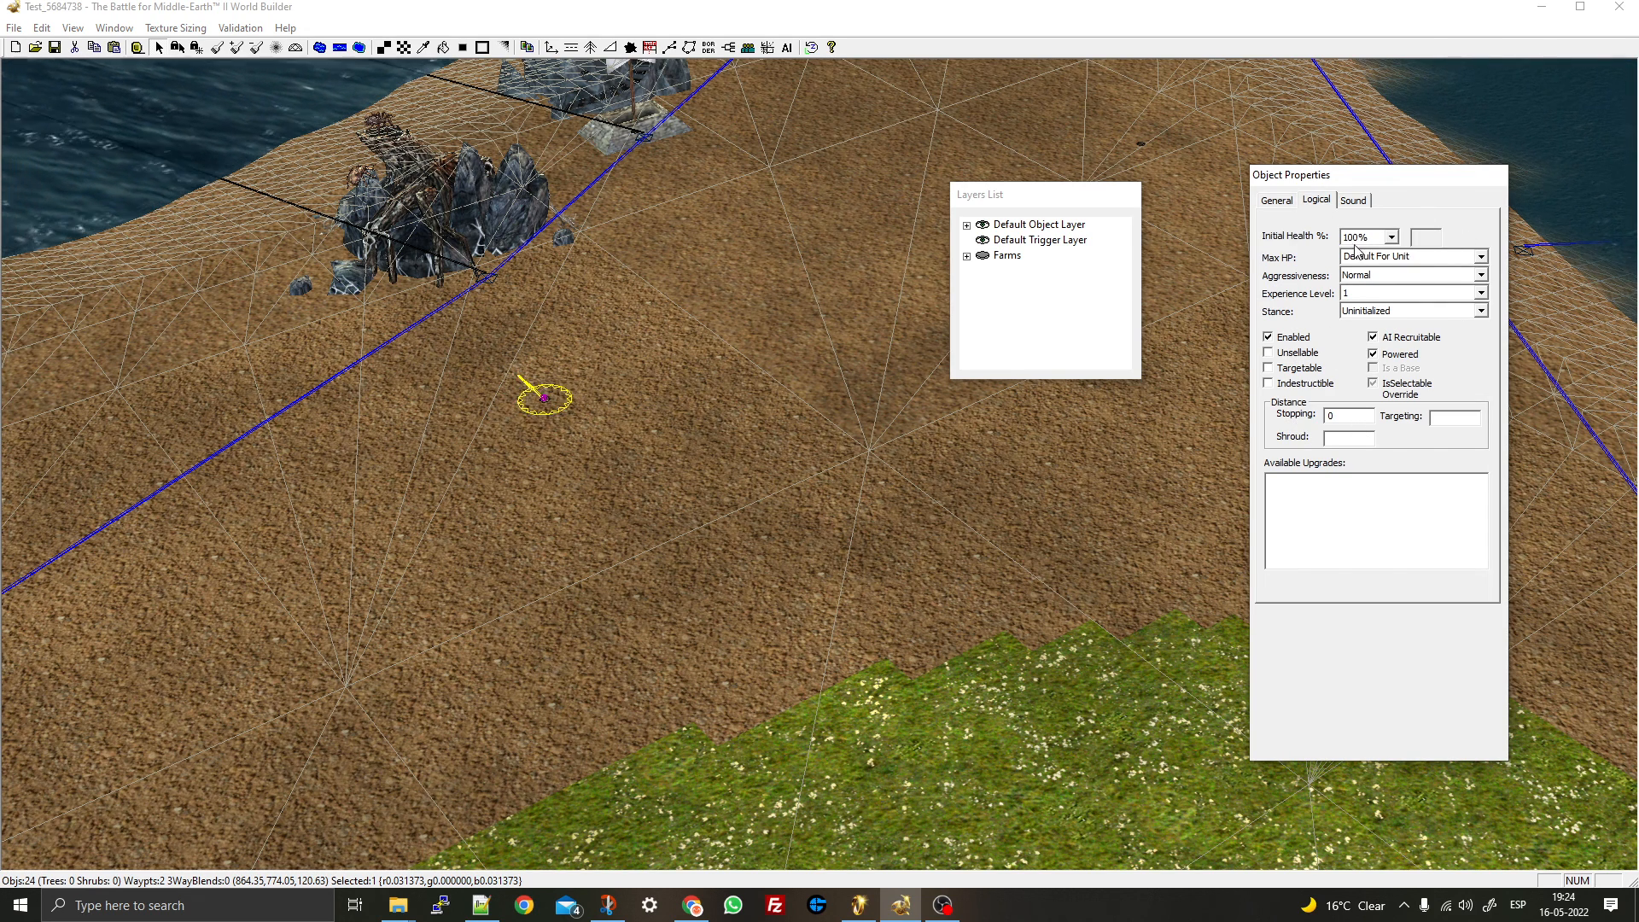
- Customize the Osgiliath sound object's ambient sound at volume 500, range 3400–4400
click(1354, 200)
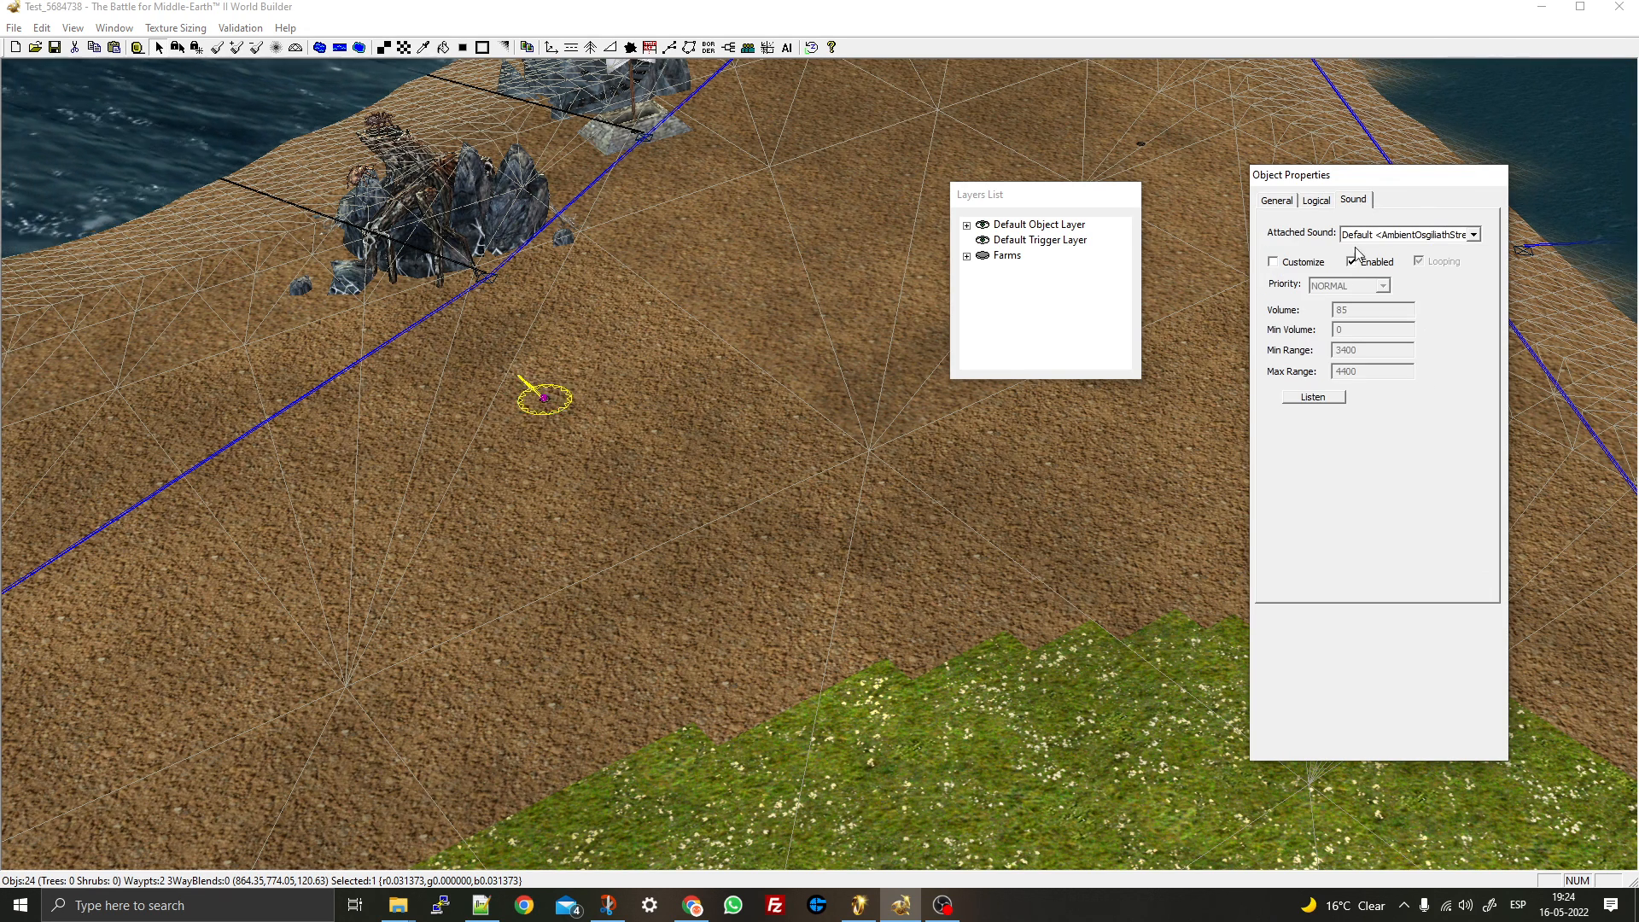
click(1301, 263)
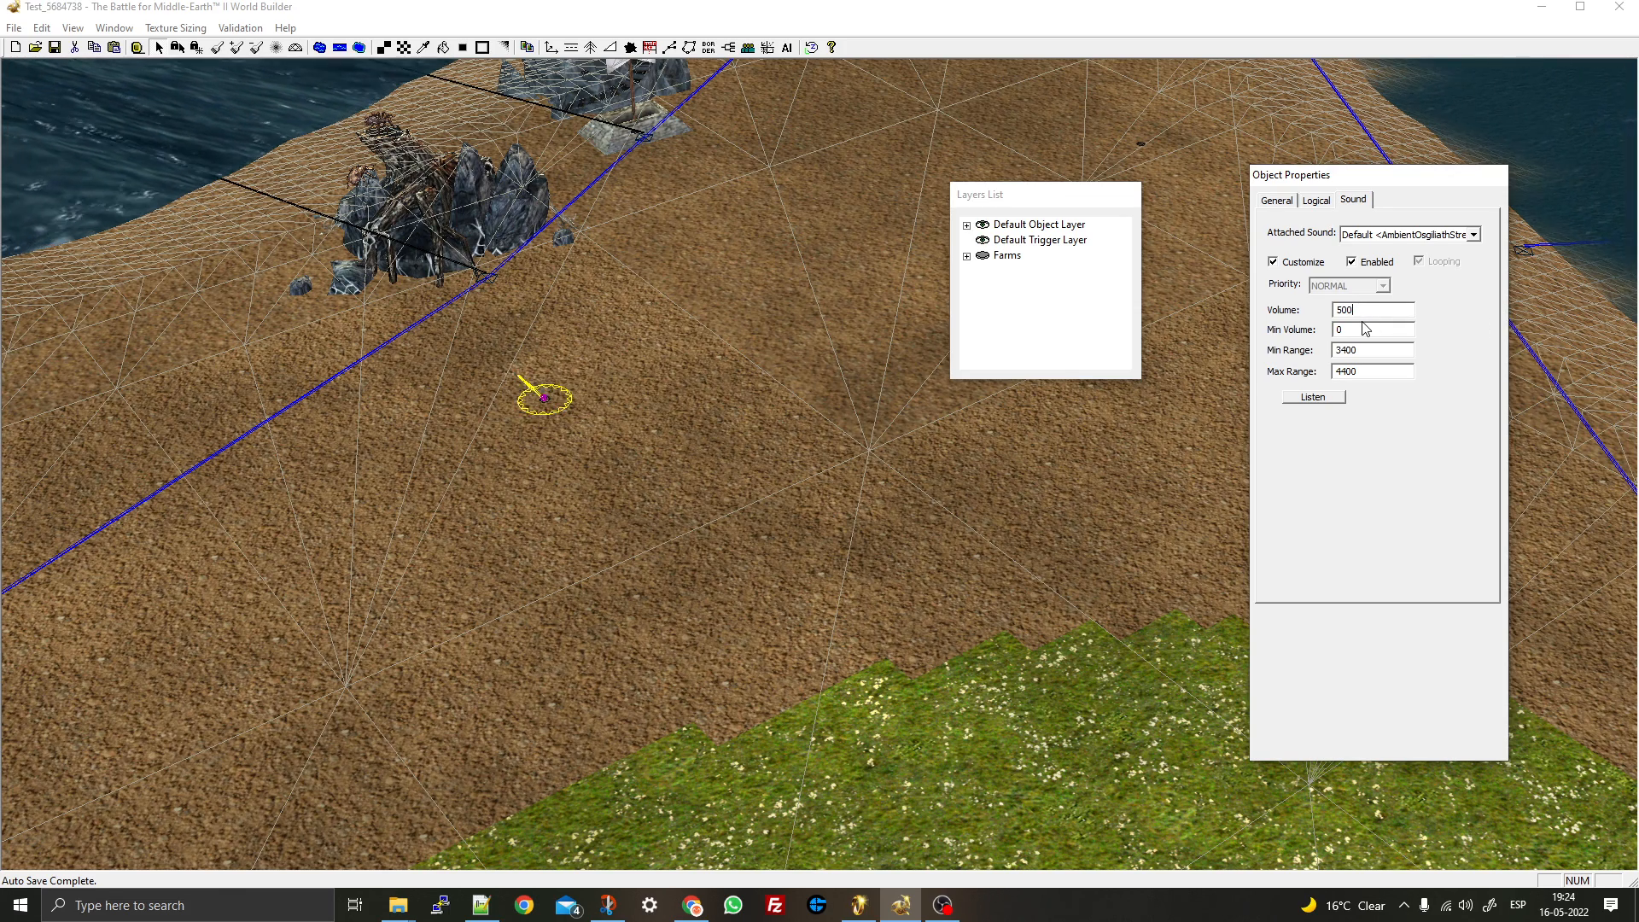
right_drag(852, 430, 807, 443)
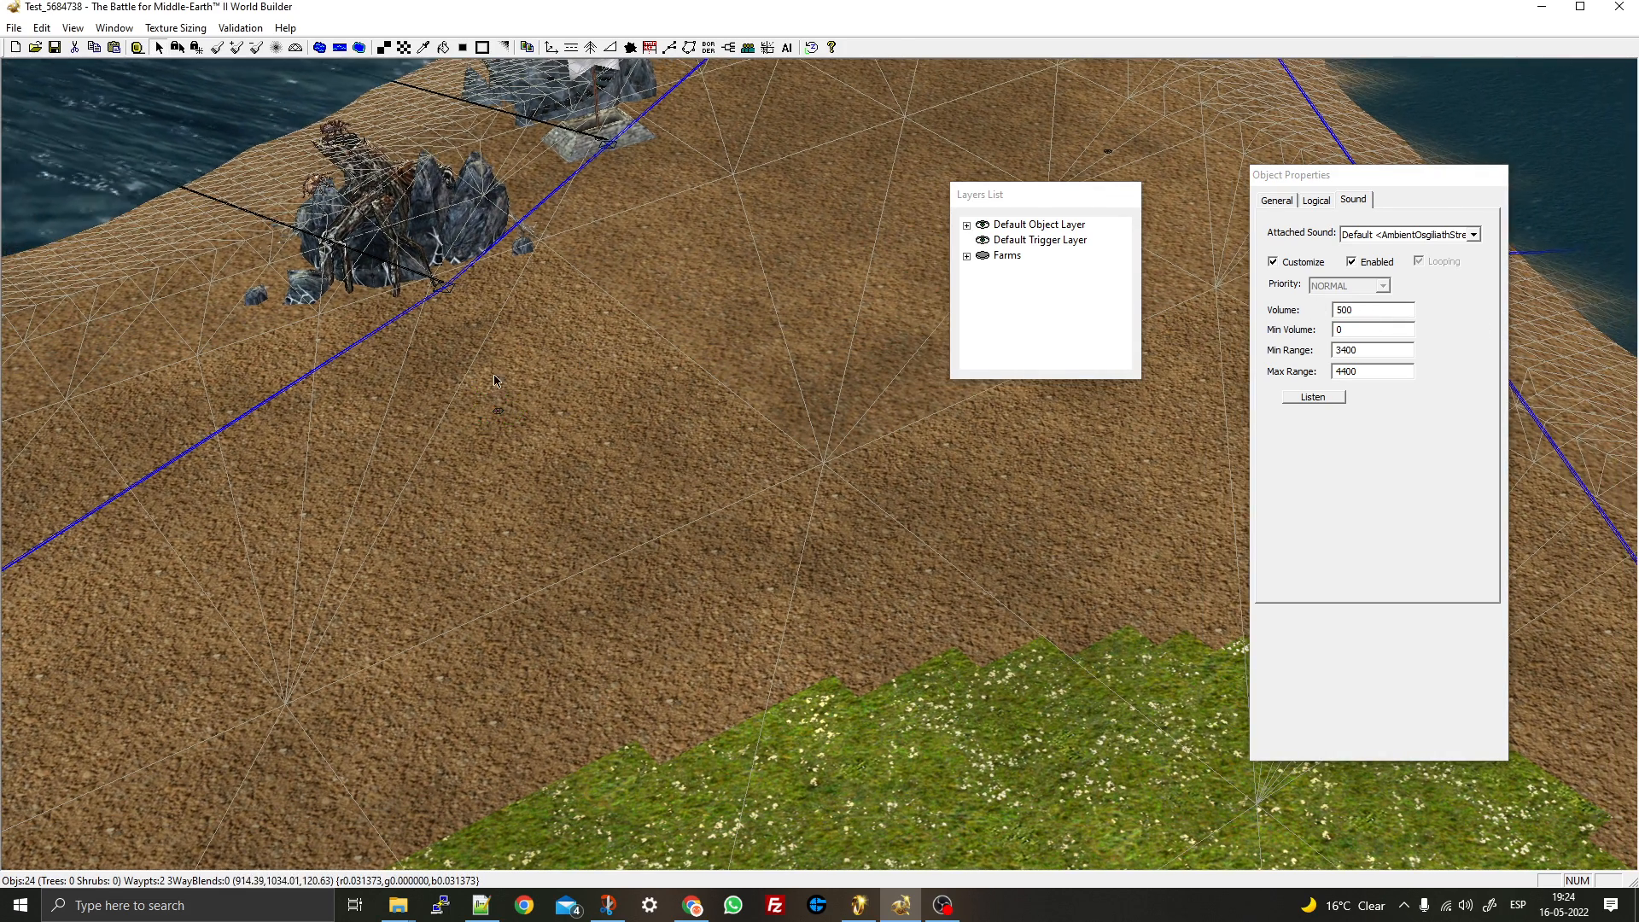
drag(365, 357, 671, 531)
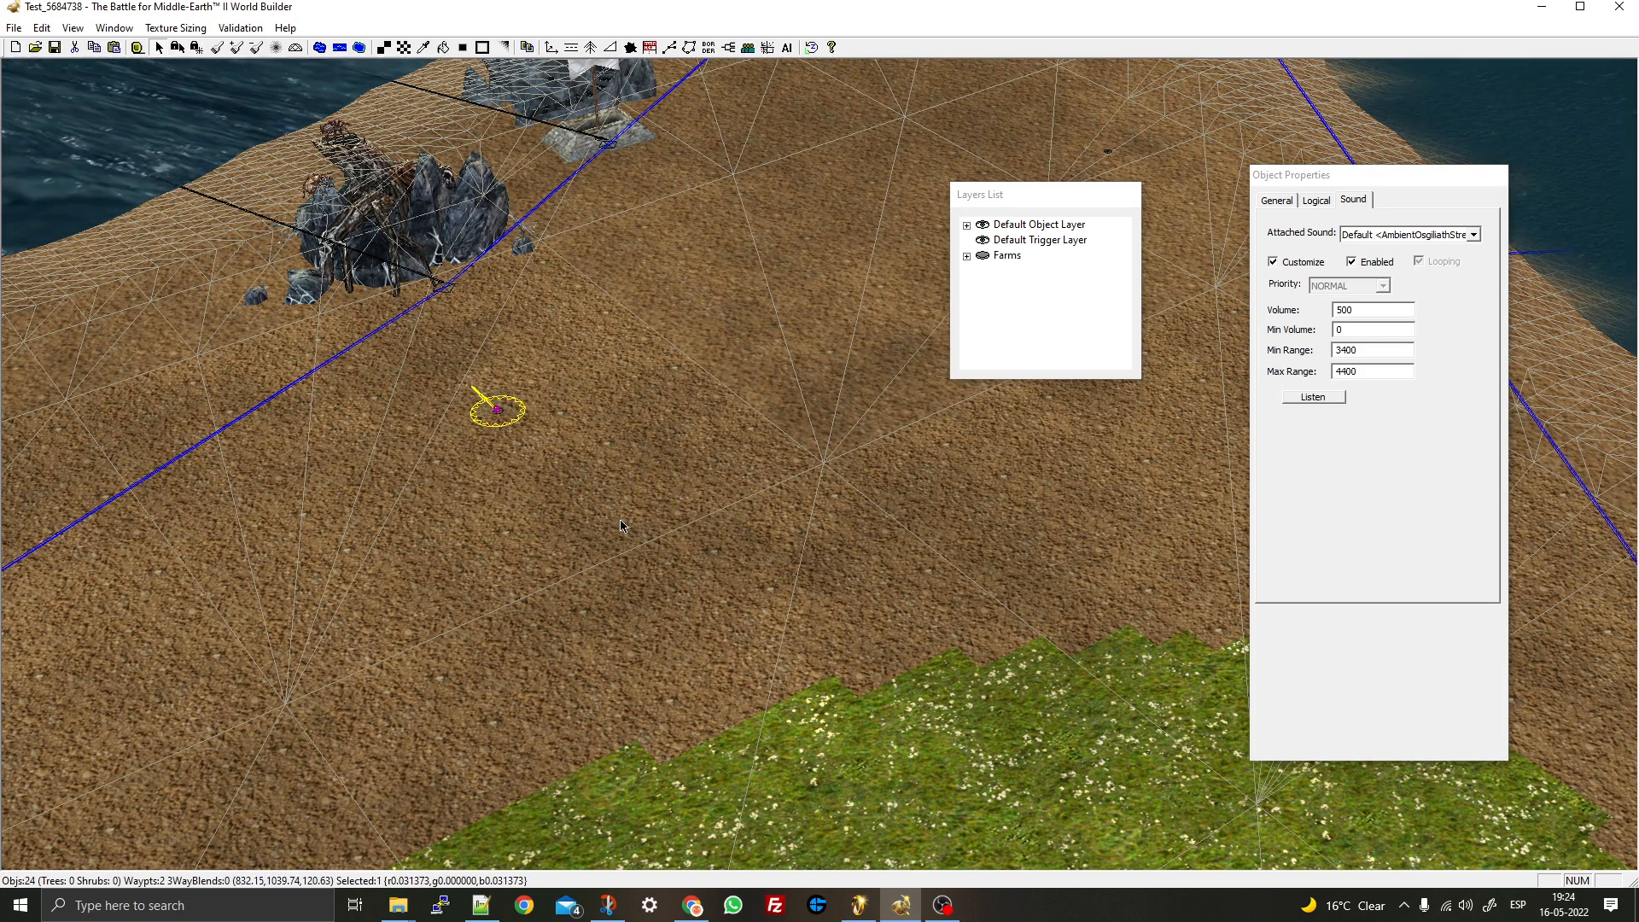
click(1404, 907)
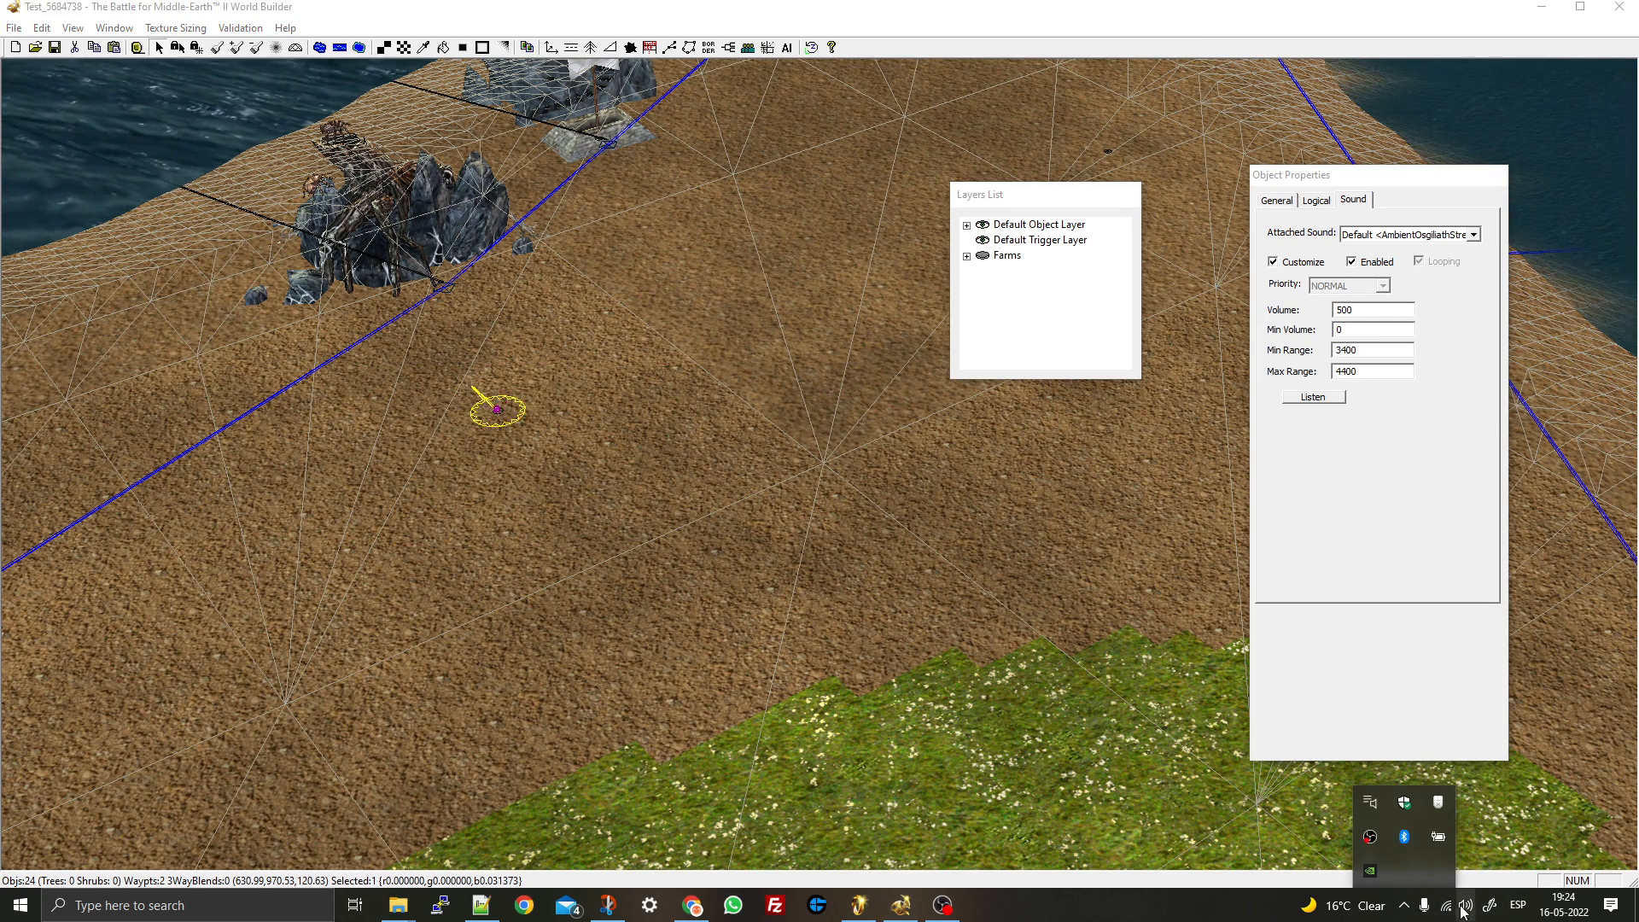
click(567, 444)
right_drag(567, 444, 669, 601)
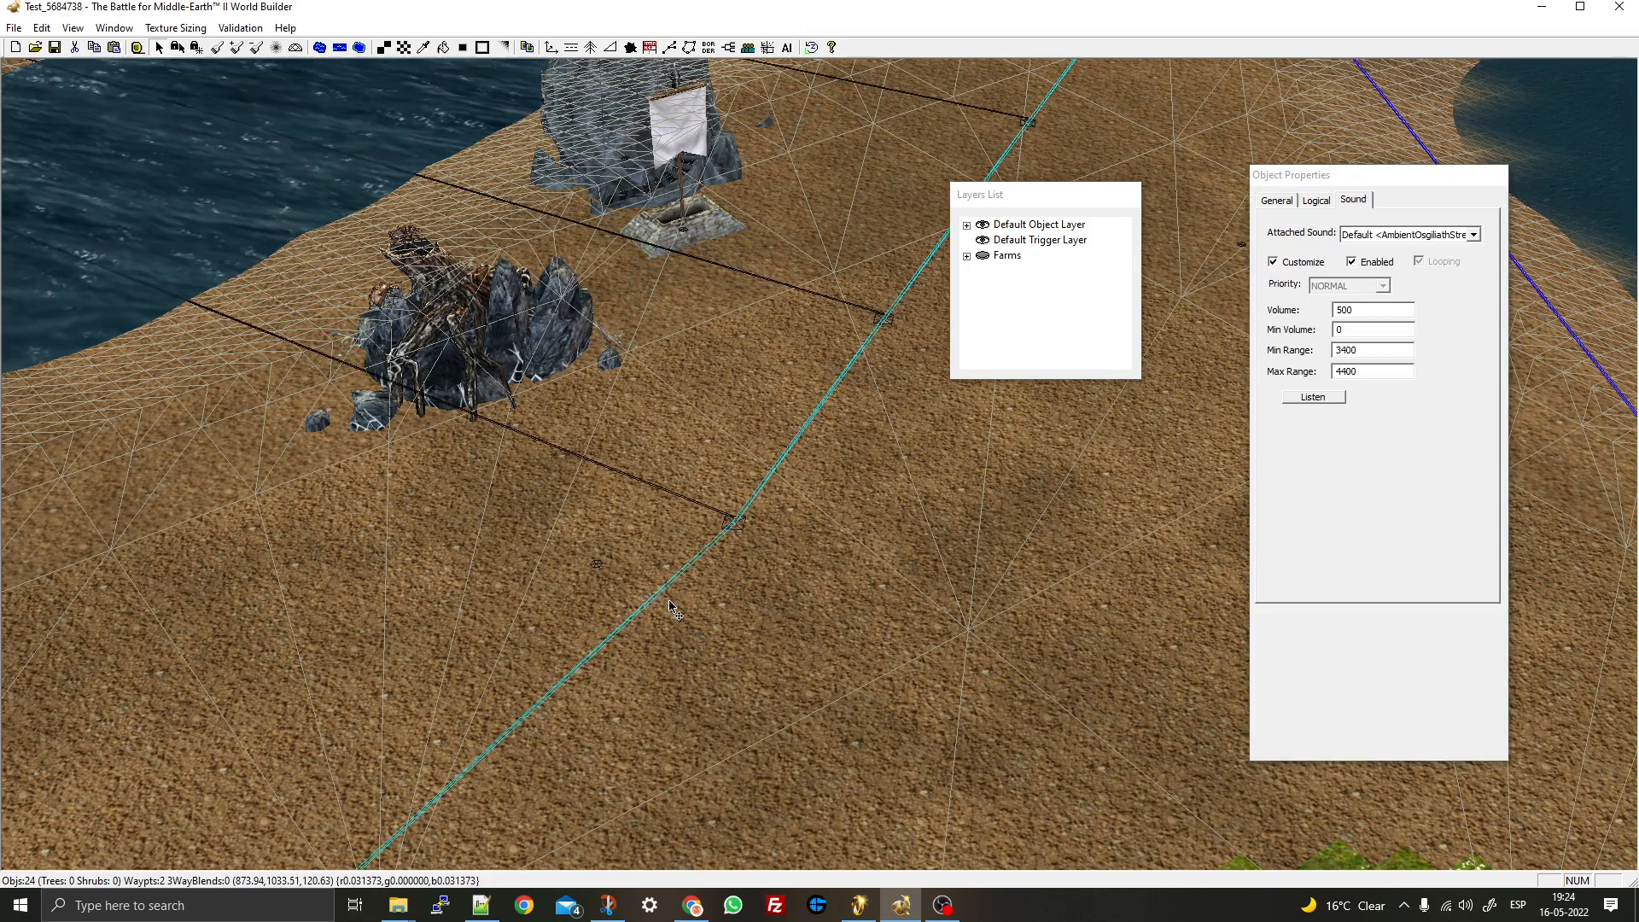
- Deselect the sound object, zoom out and pan to the empty terrain by the orange border
drag(669, 601, 669, 601)
key(ctrl+z)
key(ctrl+z)
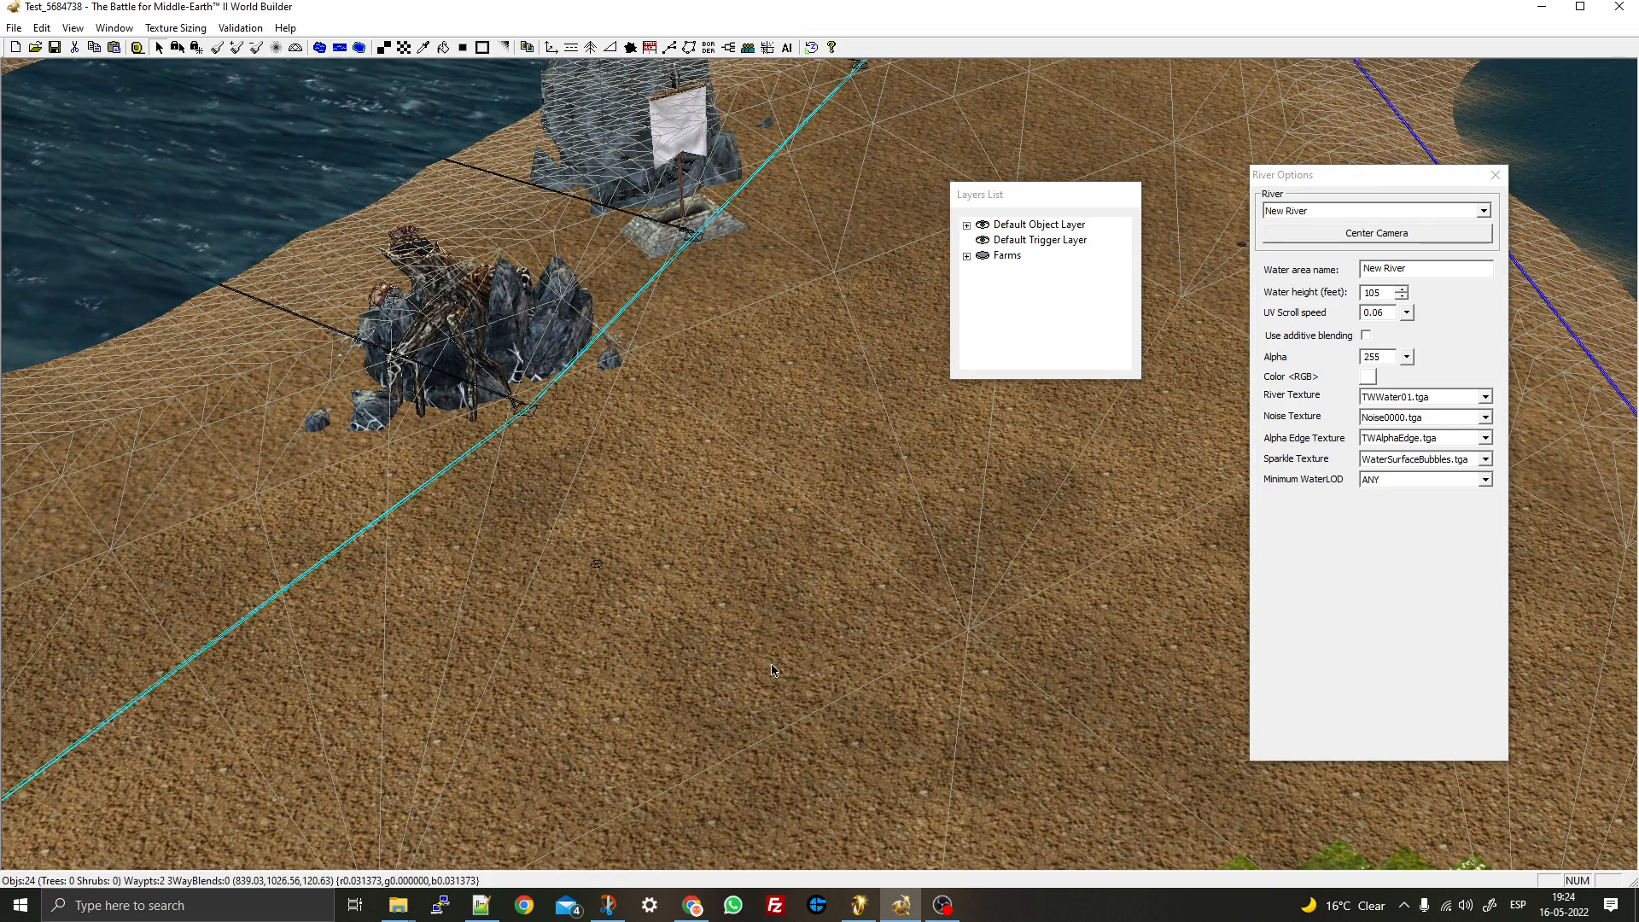
click(596, 564)
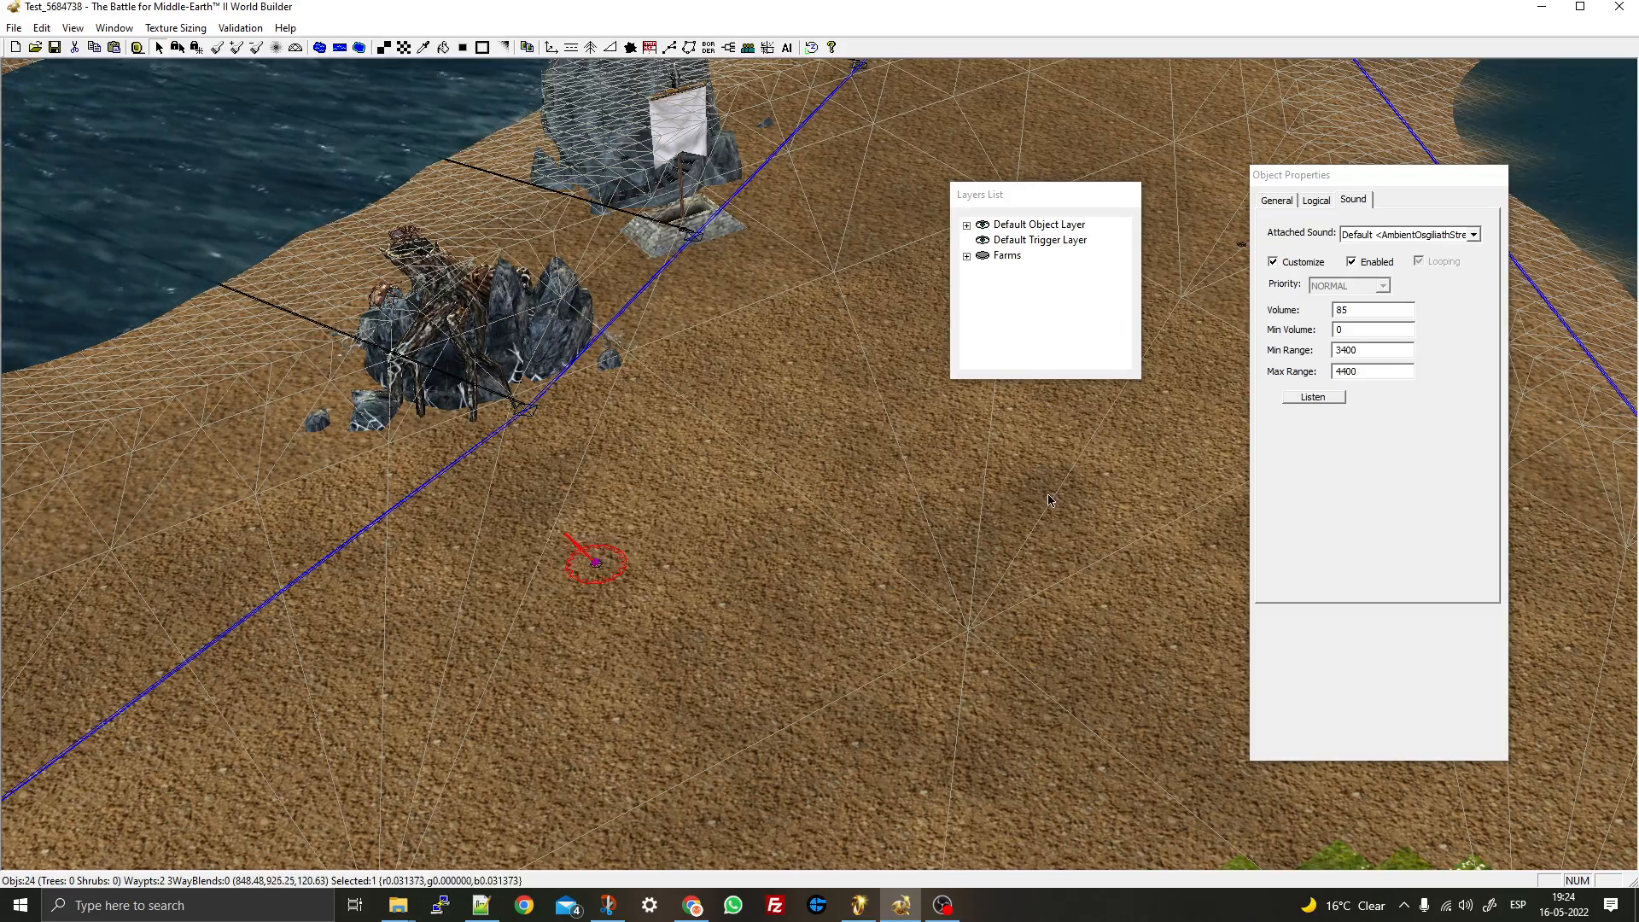
click(906, 485)
scroll(906, 485, down, 8)
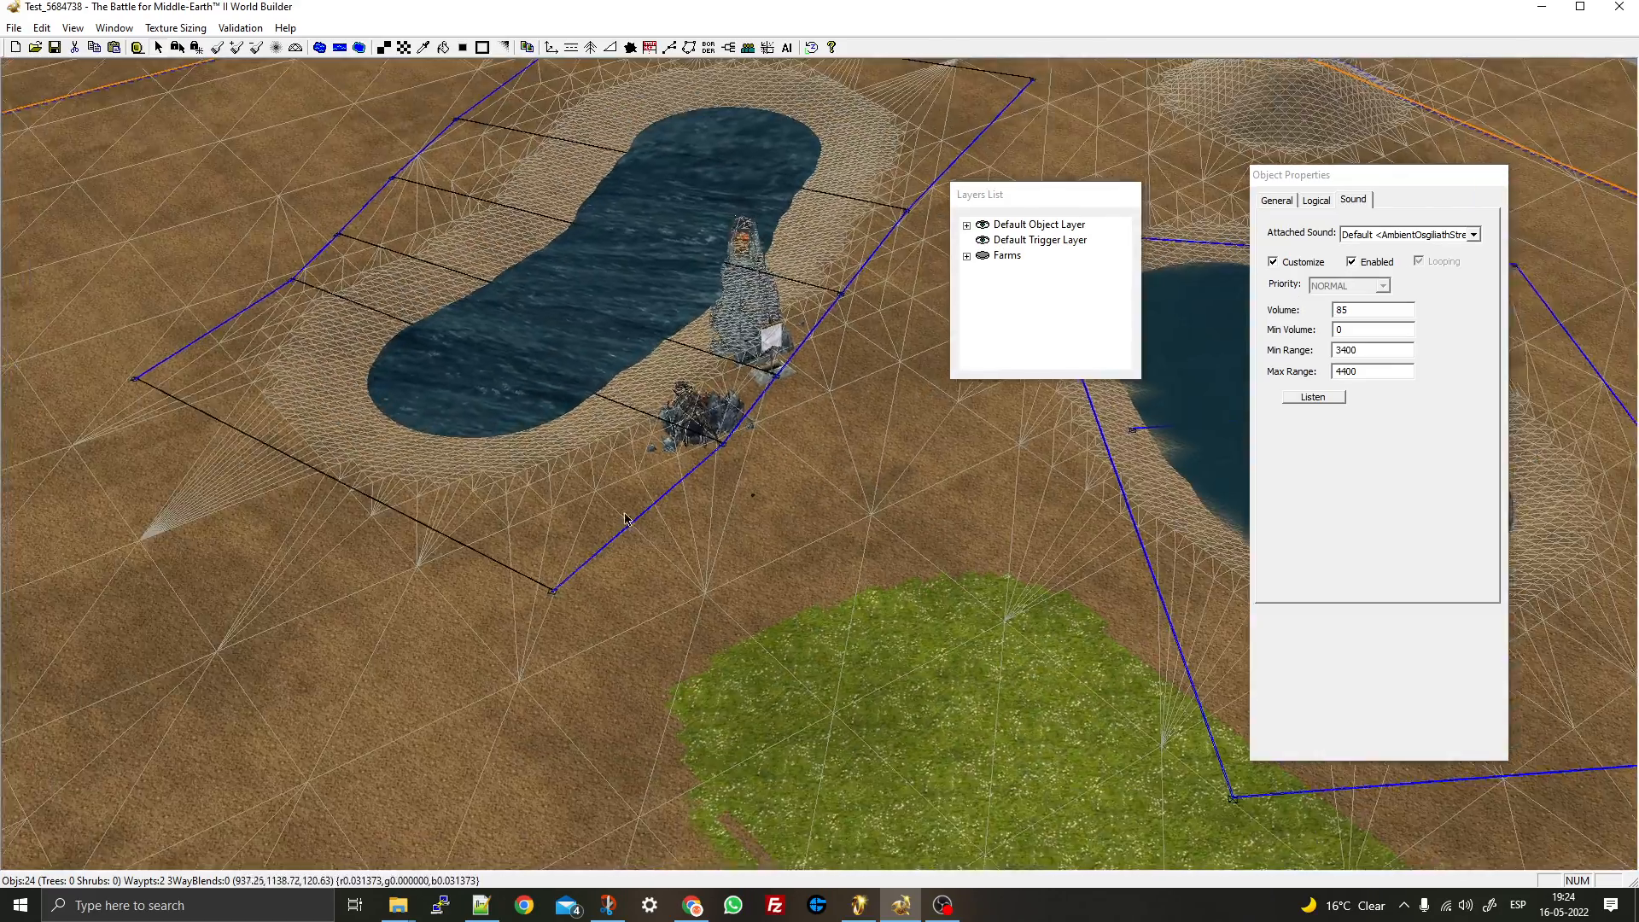
right_drag(627, 520, 1195, 418)
click(859, 905)
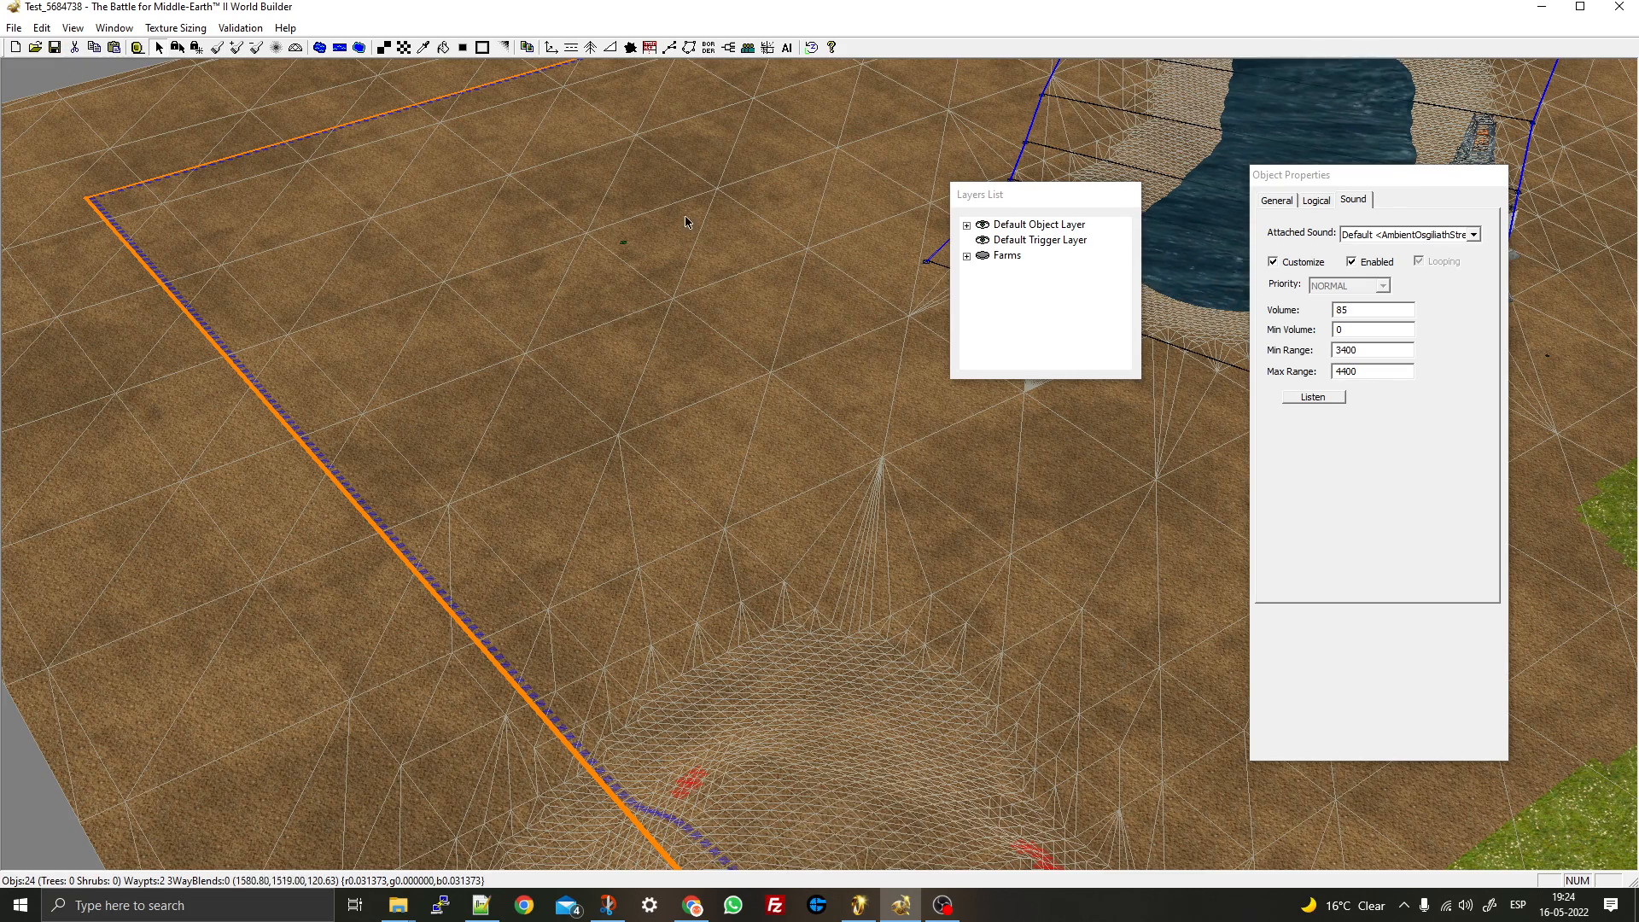
- Draw a trial road across the grass patch, undo it, and pick the Grove tool
click(571, 47)
mouse_move(863, 397)
right_down()
mouse_move(21, 511)
mouse_move(47, 494)
right_up()
drag(305, 619, 892, 660)
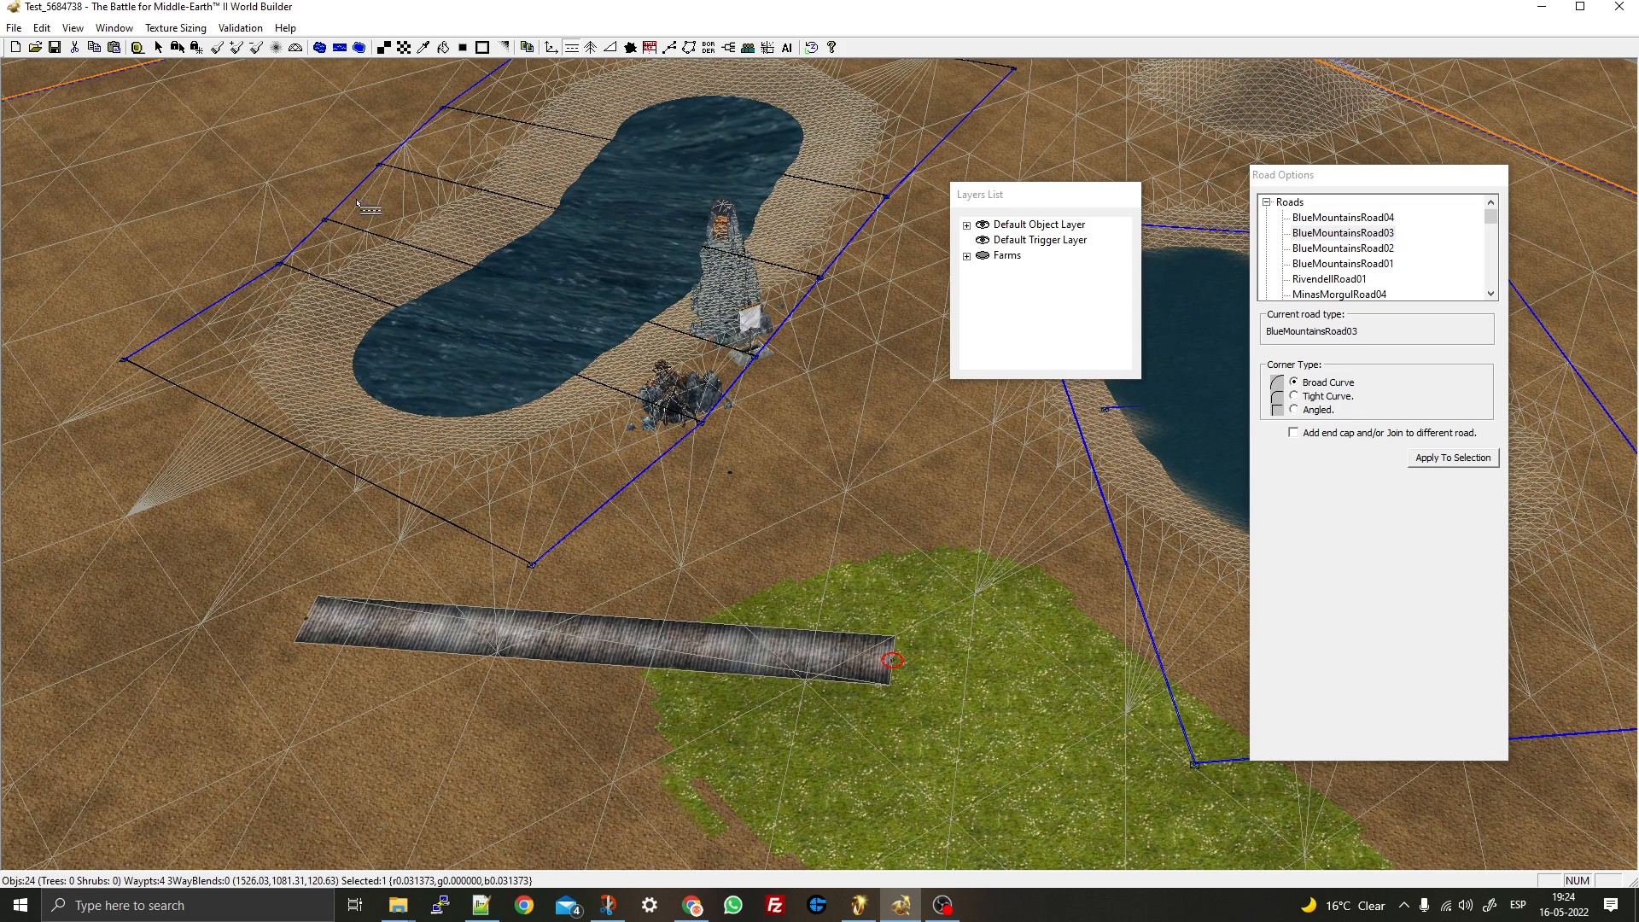
key(ctrl+z)
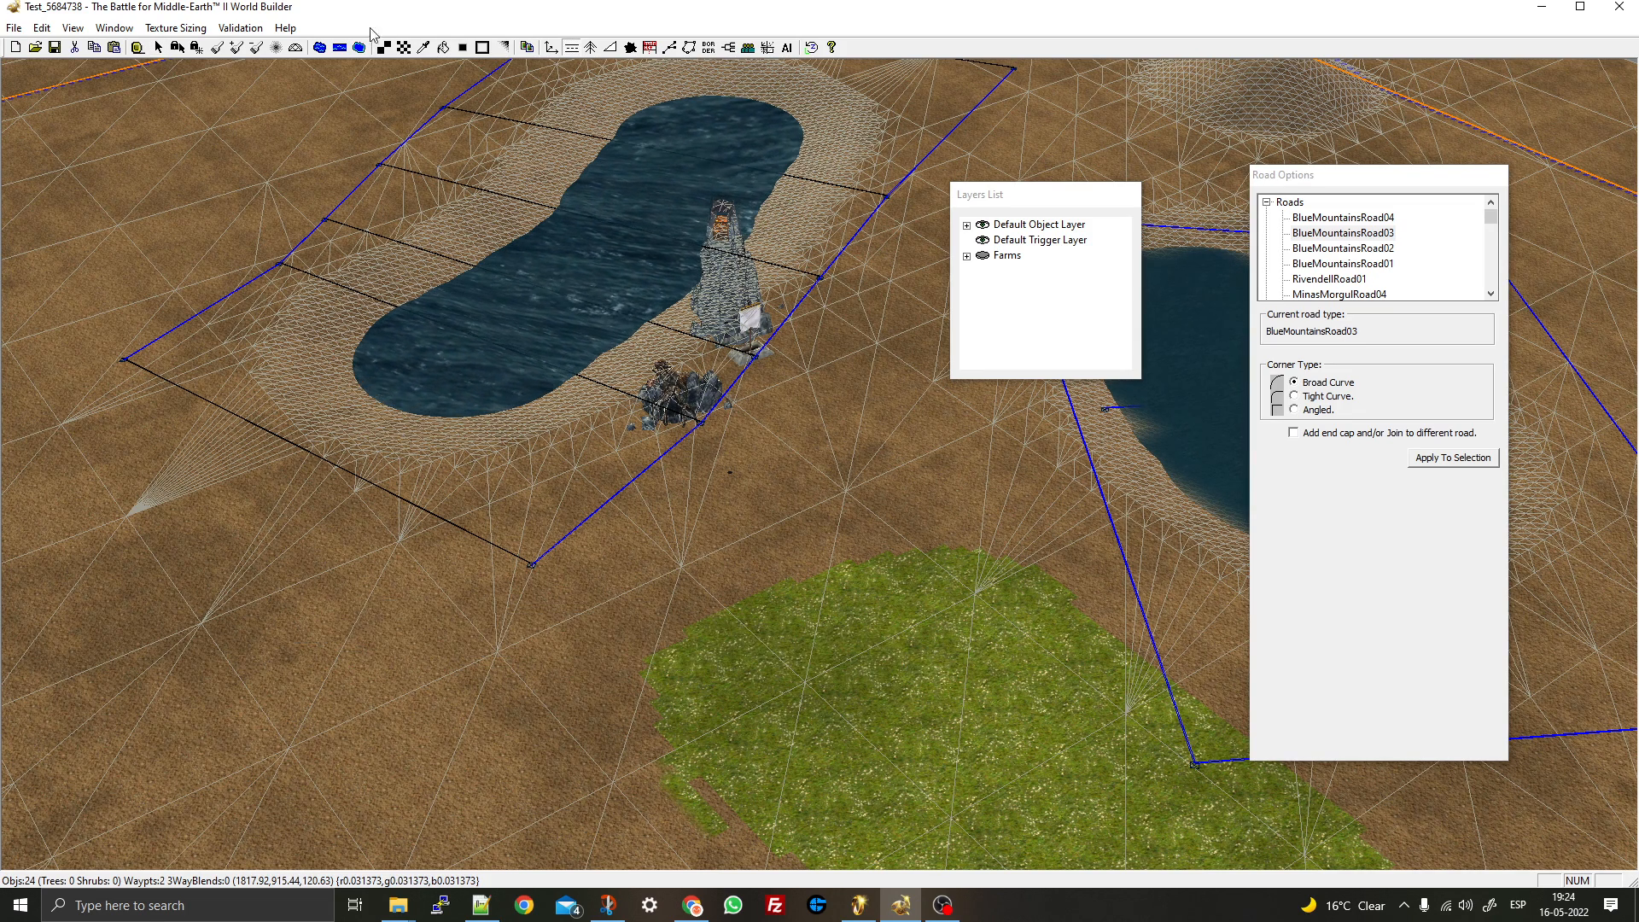
click(591, 48)
drag(312, 546, 568, 715)
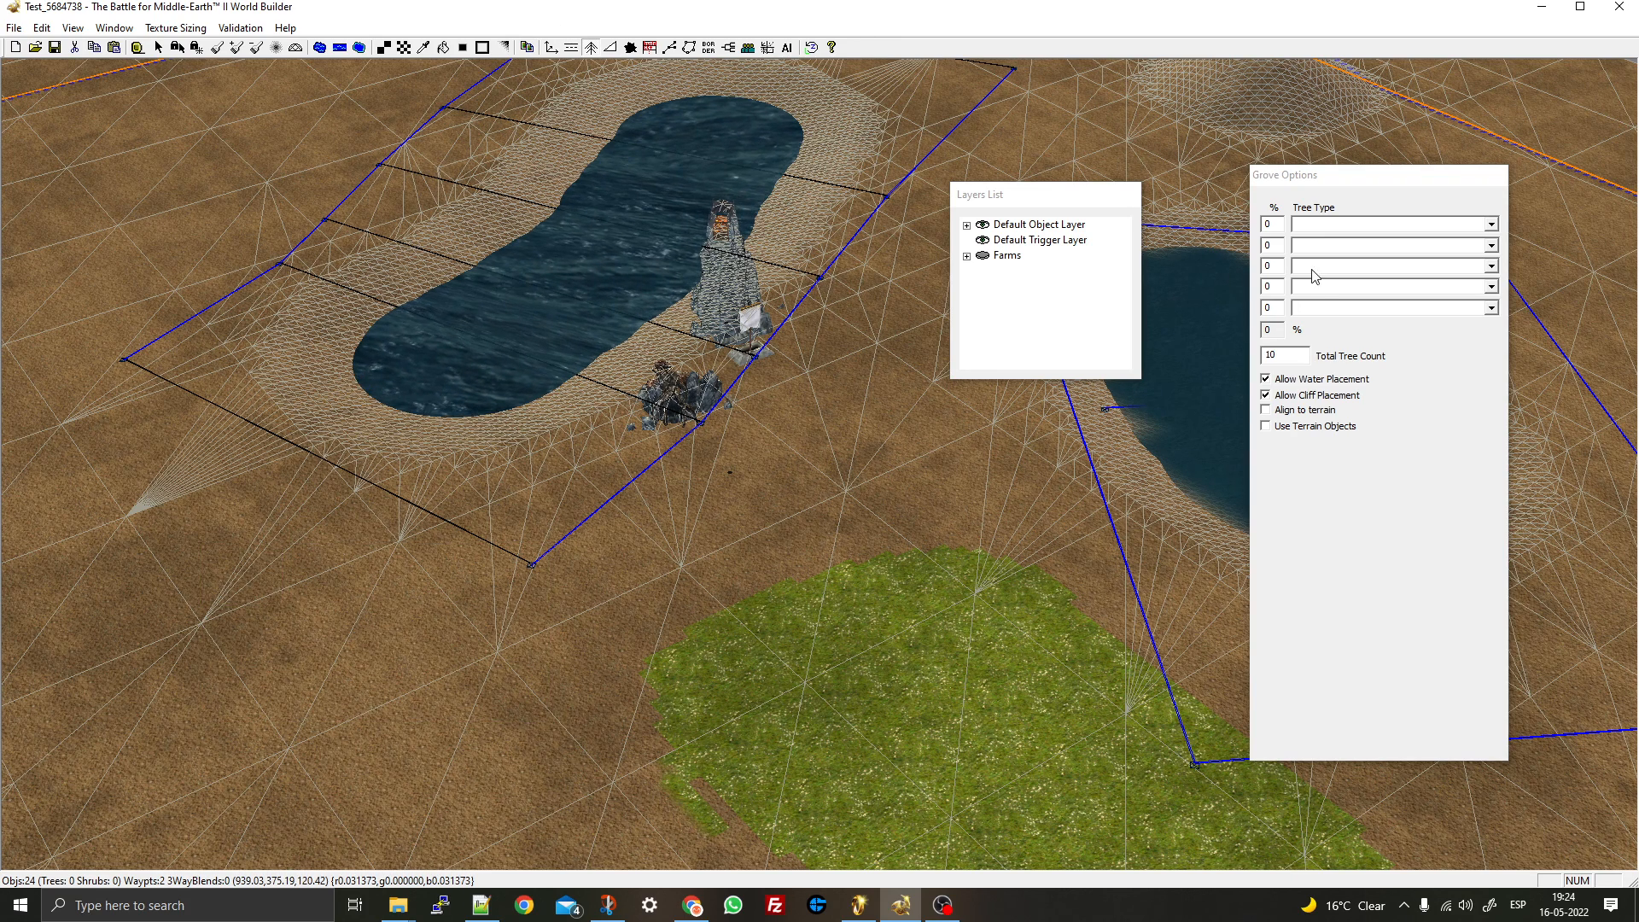
- Set the grove tree types to GenericHarvestOnlyOptimizedTreeA and OptBushLG01 at 50% each
click(1491, 226)
click(1430, 263)
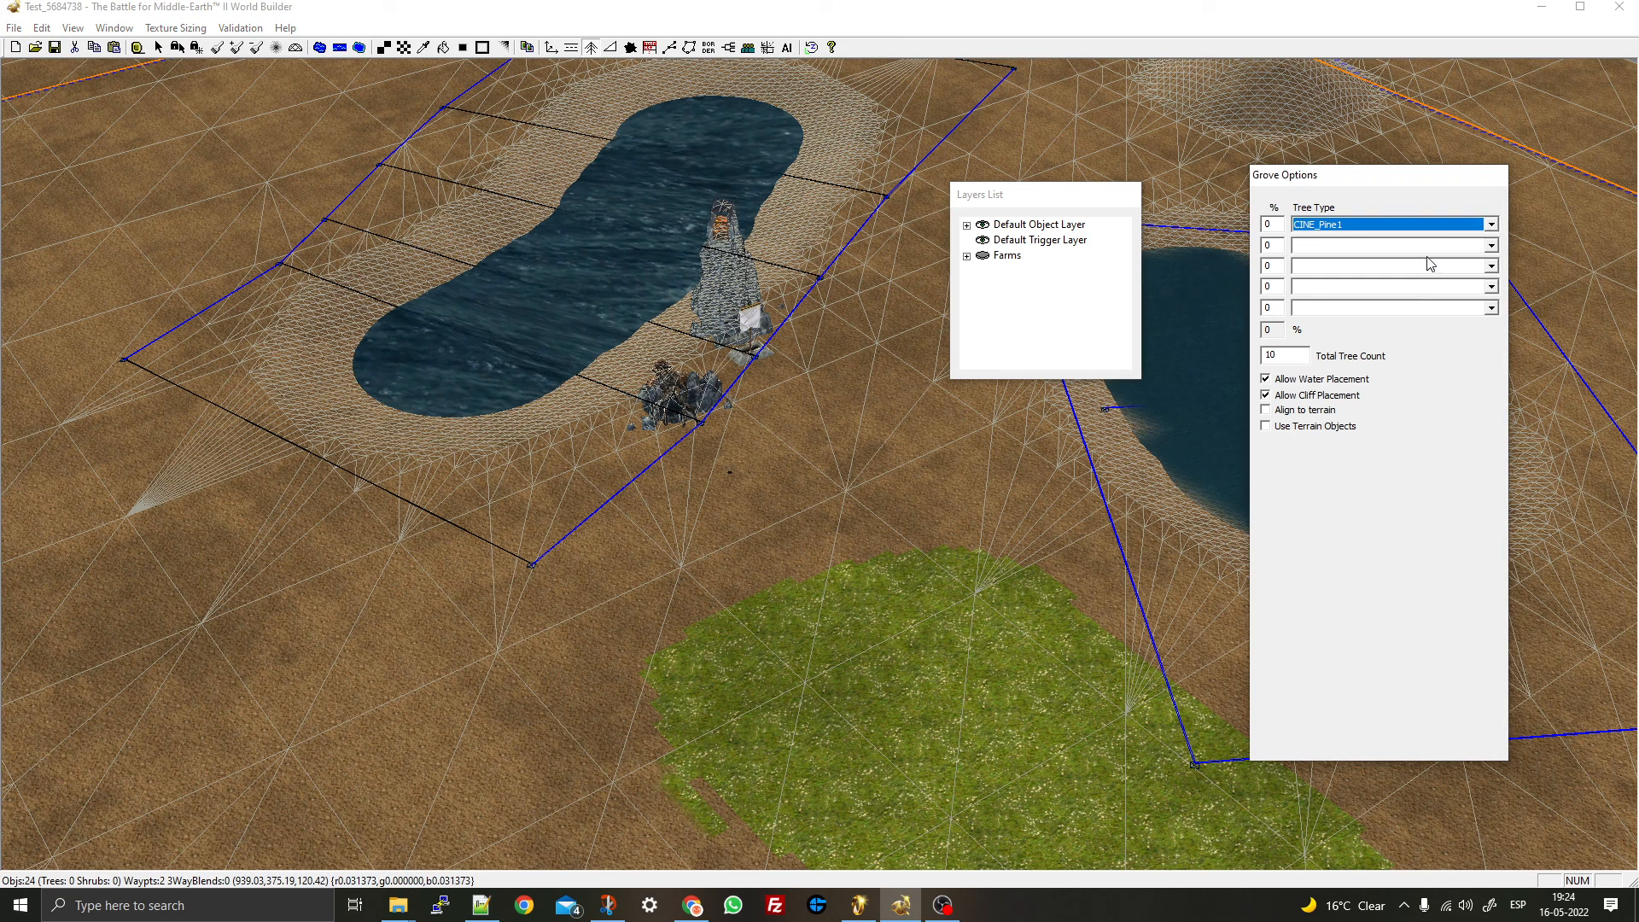
click(1491, 225)
scroll(1409, 286, down, 5)
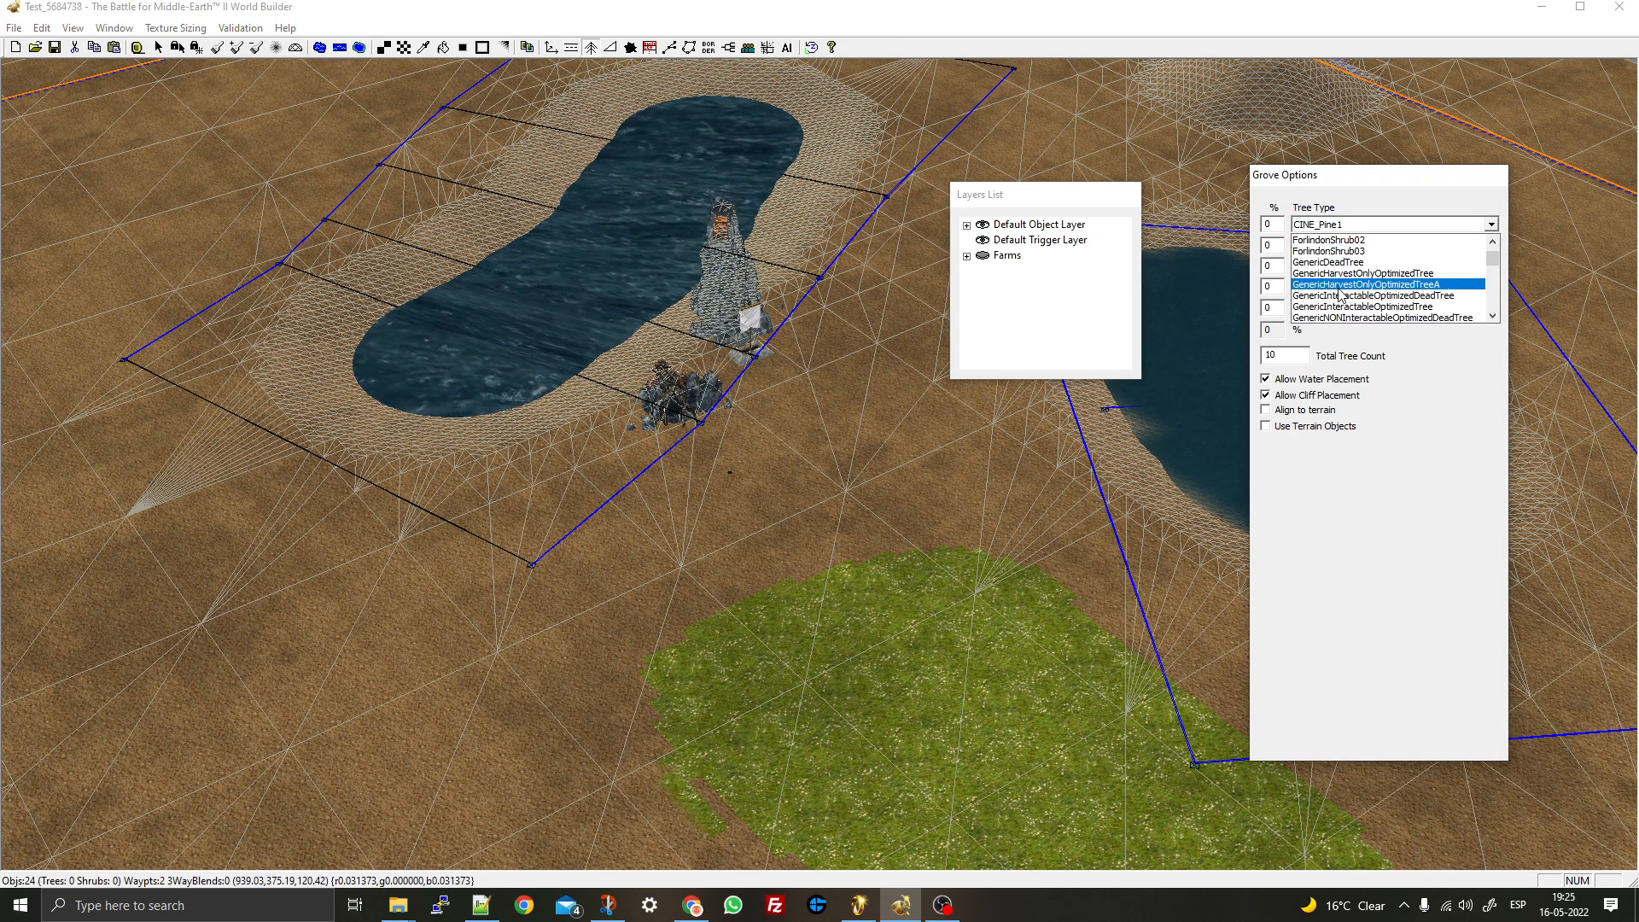
click(1390, 260)
click(1491, 246)
scroll(1366, 325, down, 4)
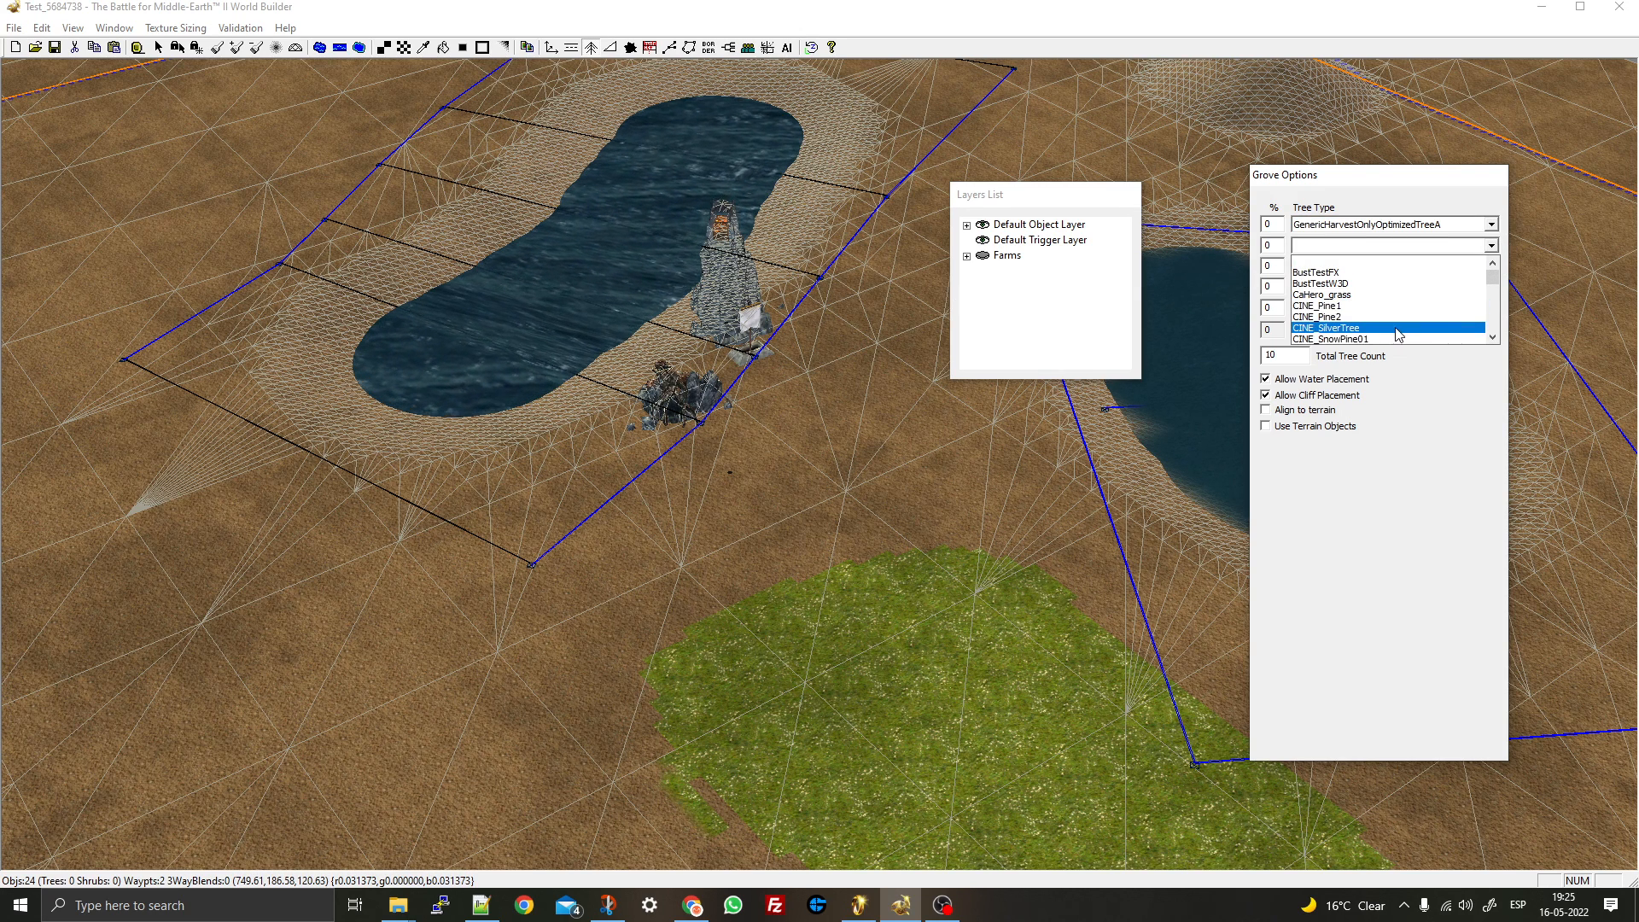
scroll(1365, 324, down, 10)
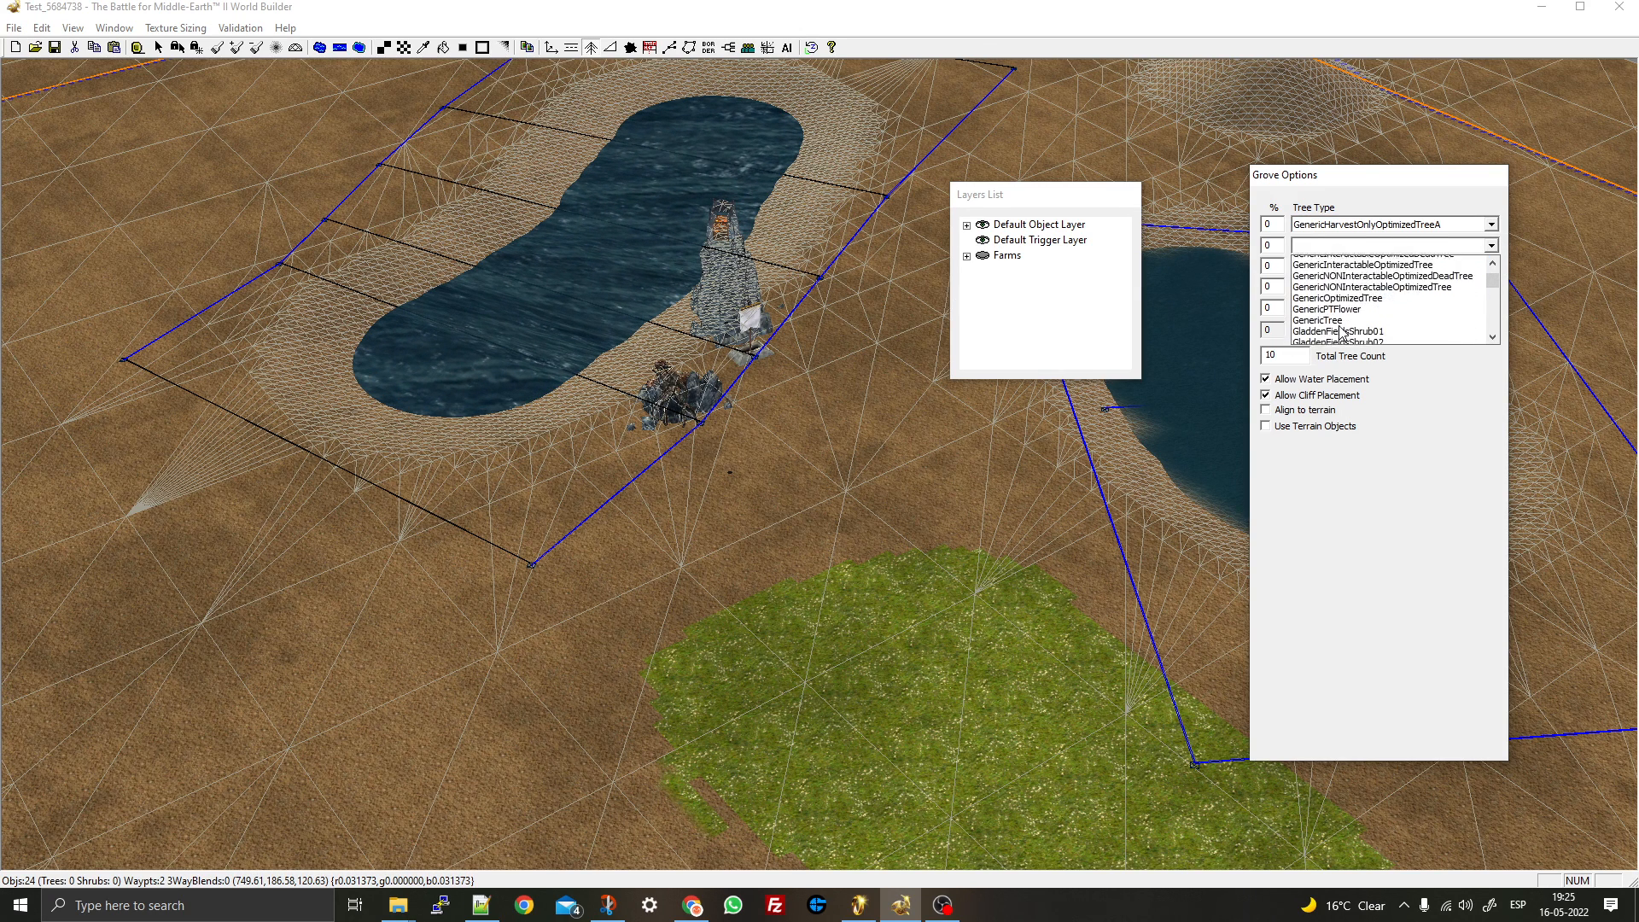
scroll(1338, 293, down, 4)
double_click(1339, 293)
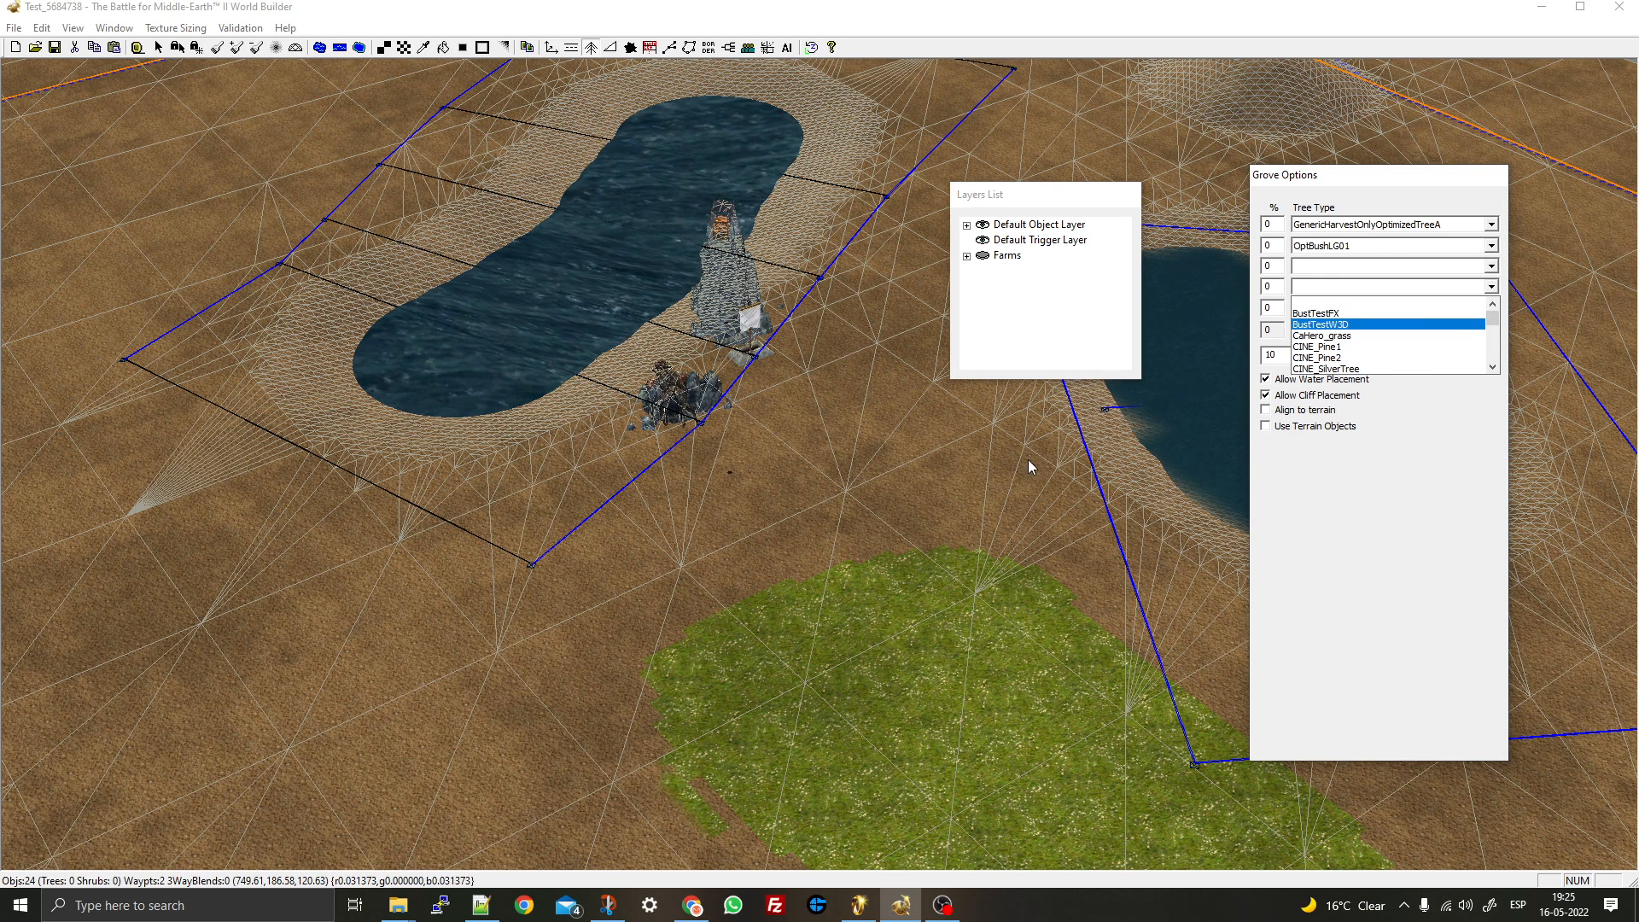
click(1275, 224)
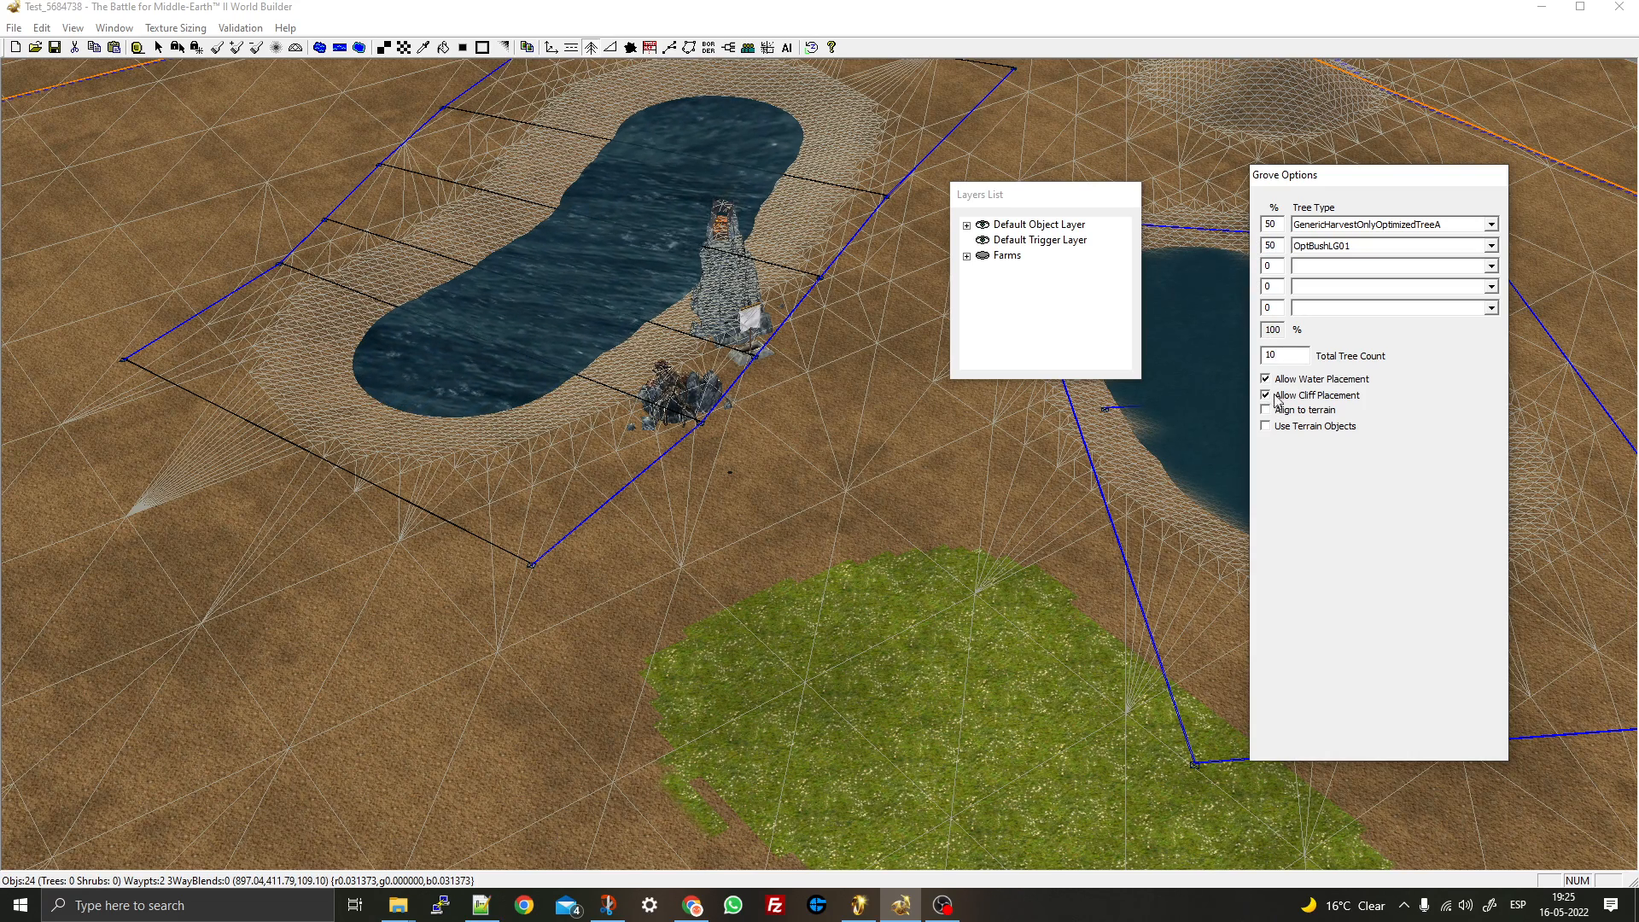
- Plant several tree and shrub clusters across the open terrain and grass patches
scroll(917, 502, down, 1)
right_drag(918, 502, 1459, 446)
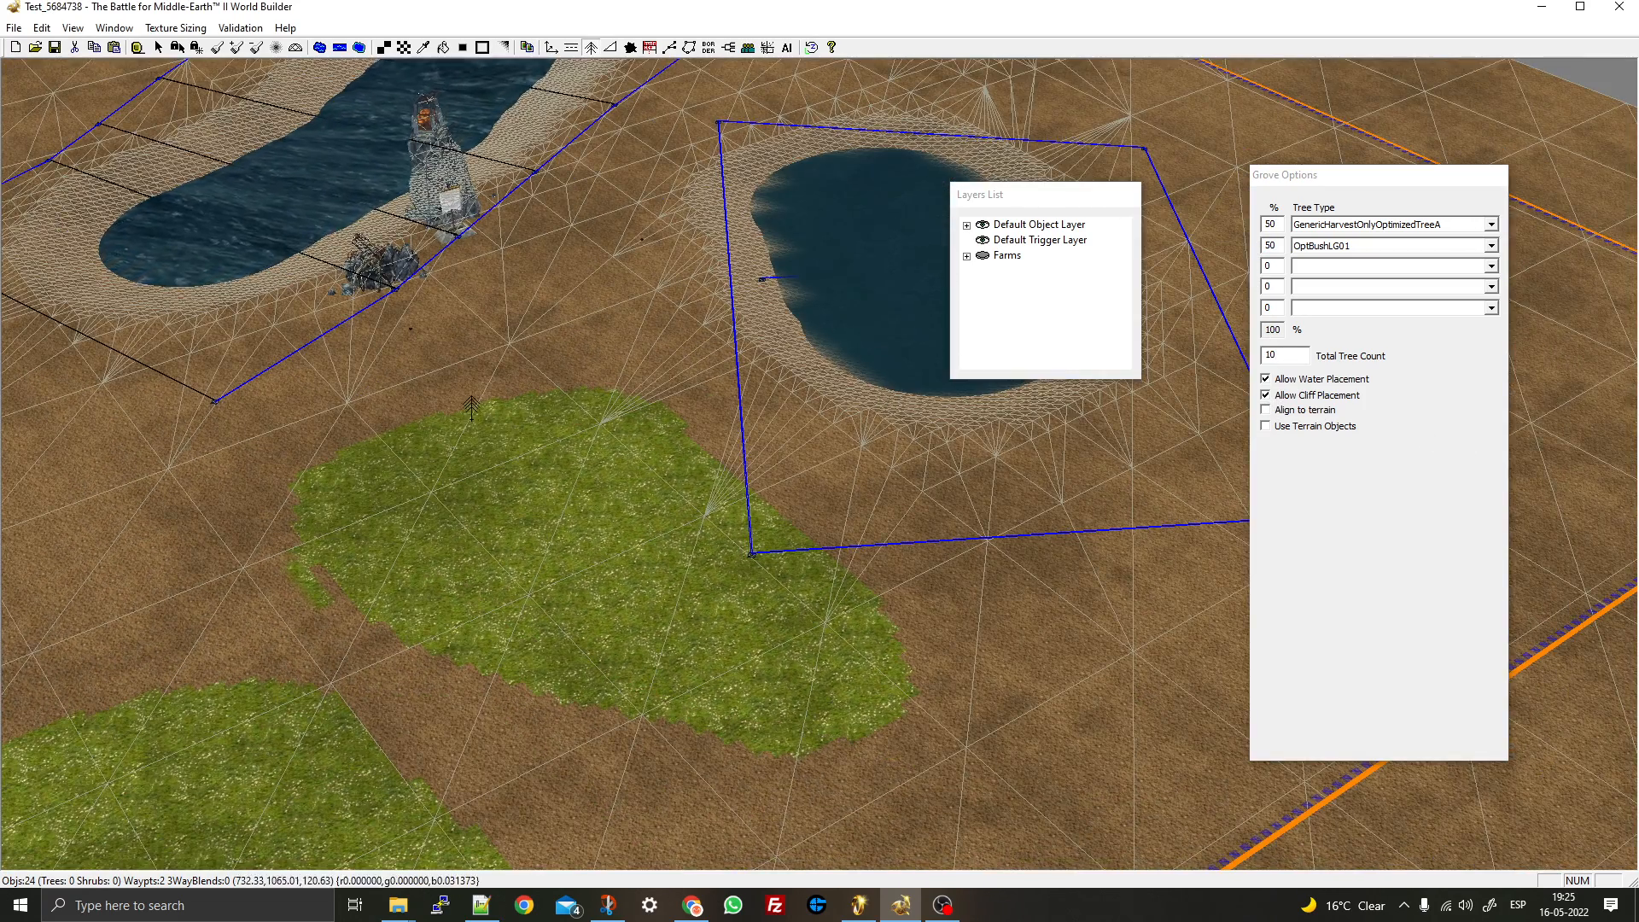
scroll(624, 338, down, 1)
click(624, 339)
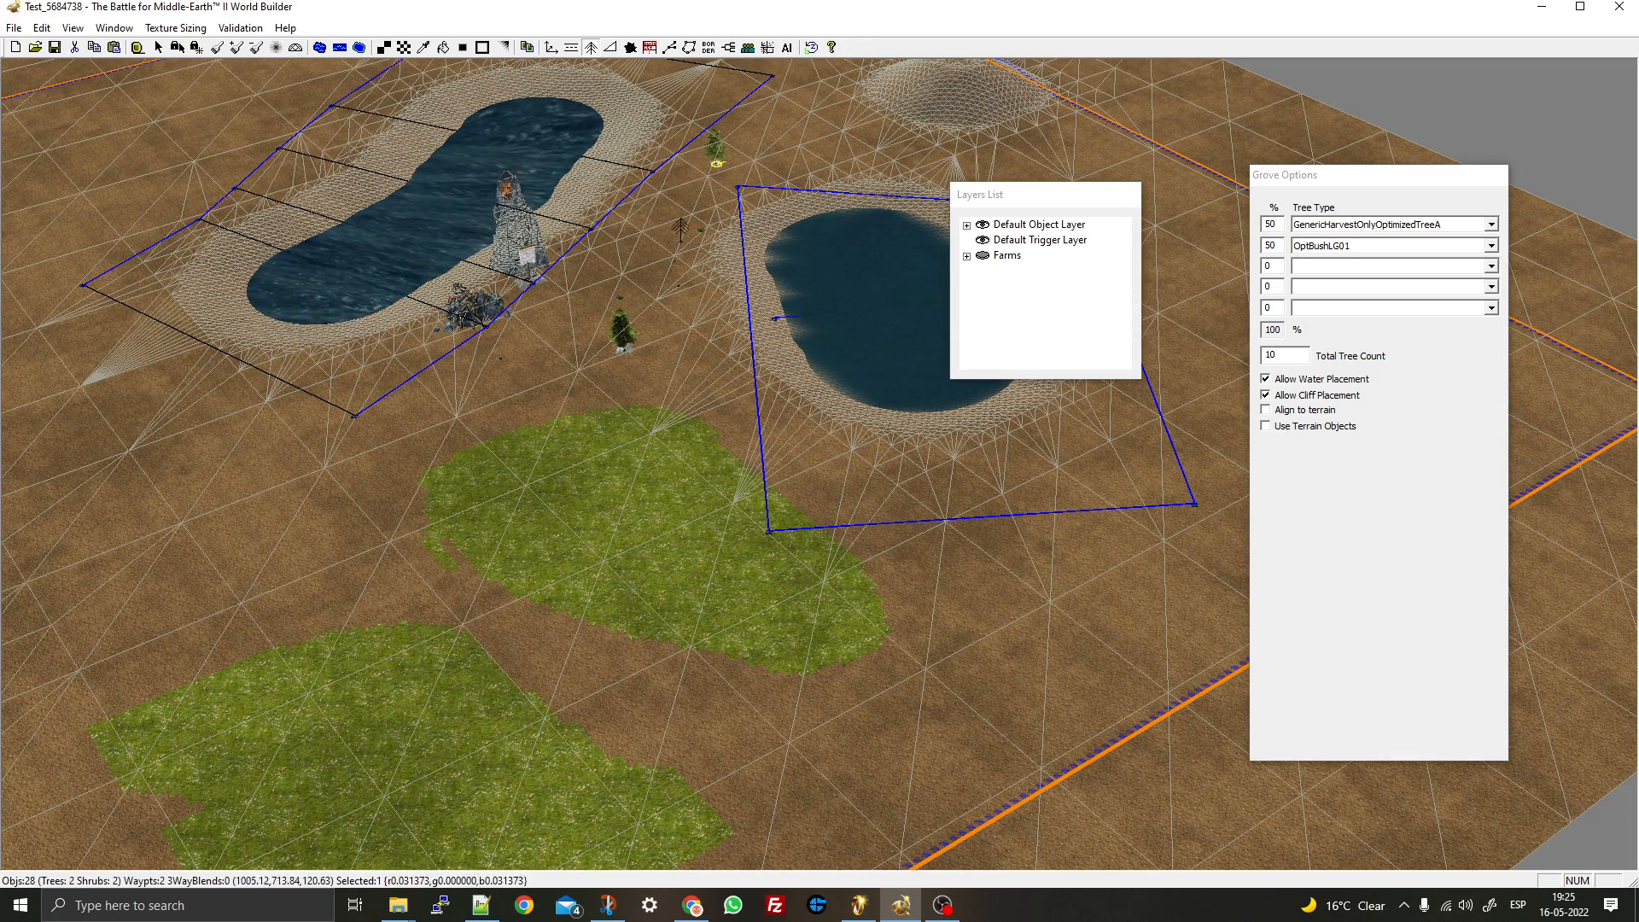
click(602, 247)
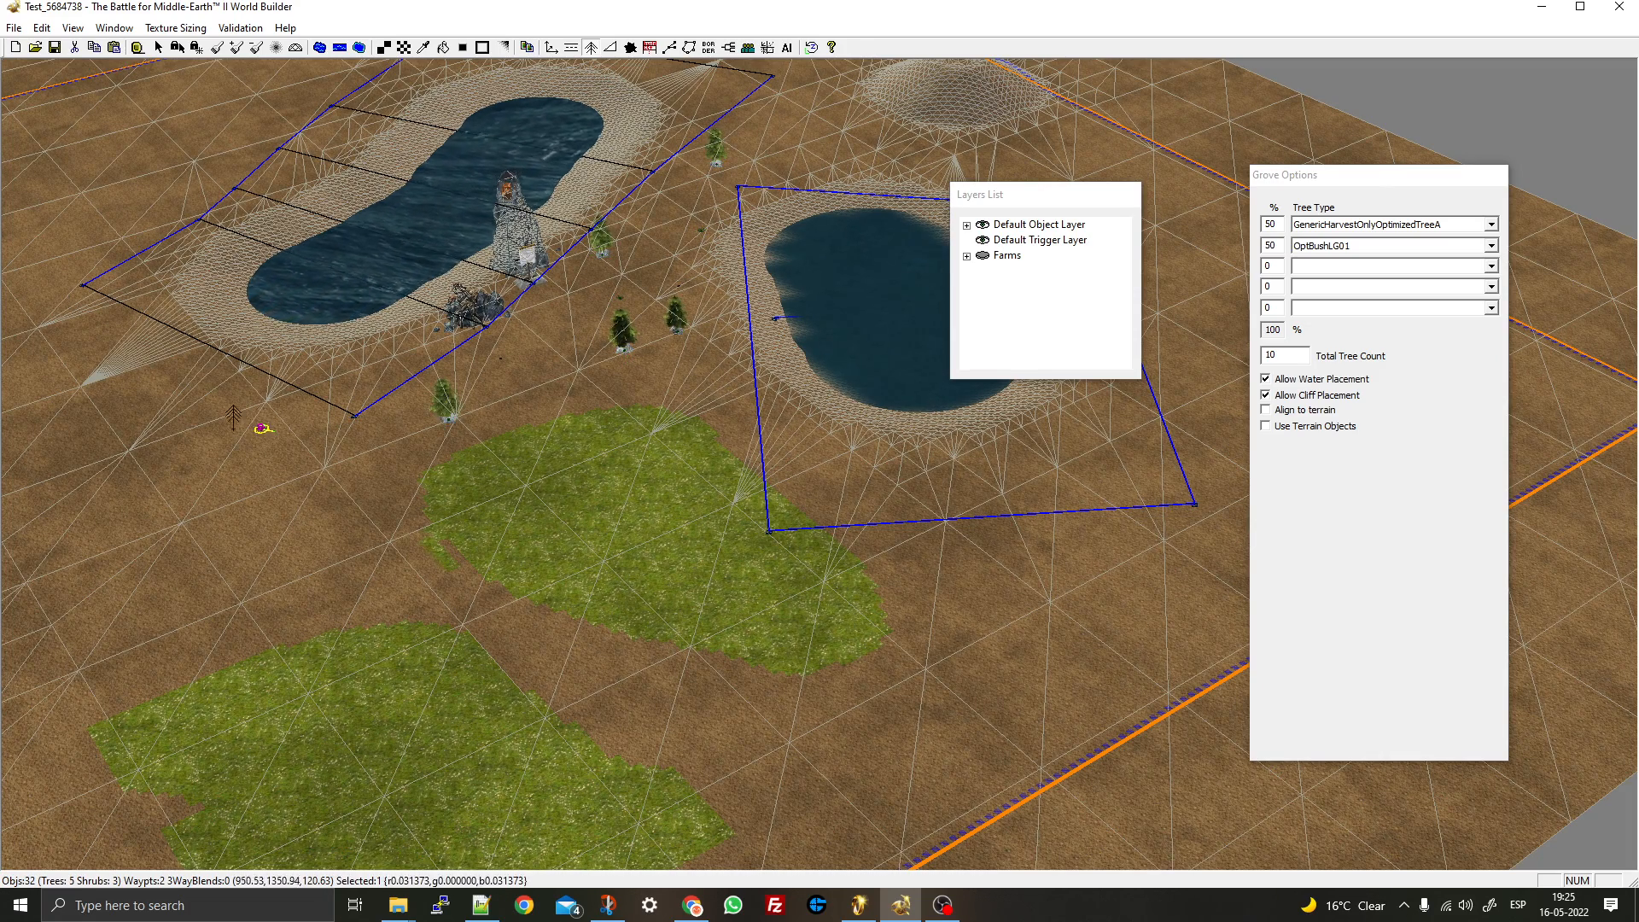
right_drag(260, 426, 957, 210)
click(640, 334)
click(952, 485)
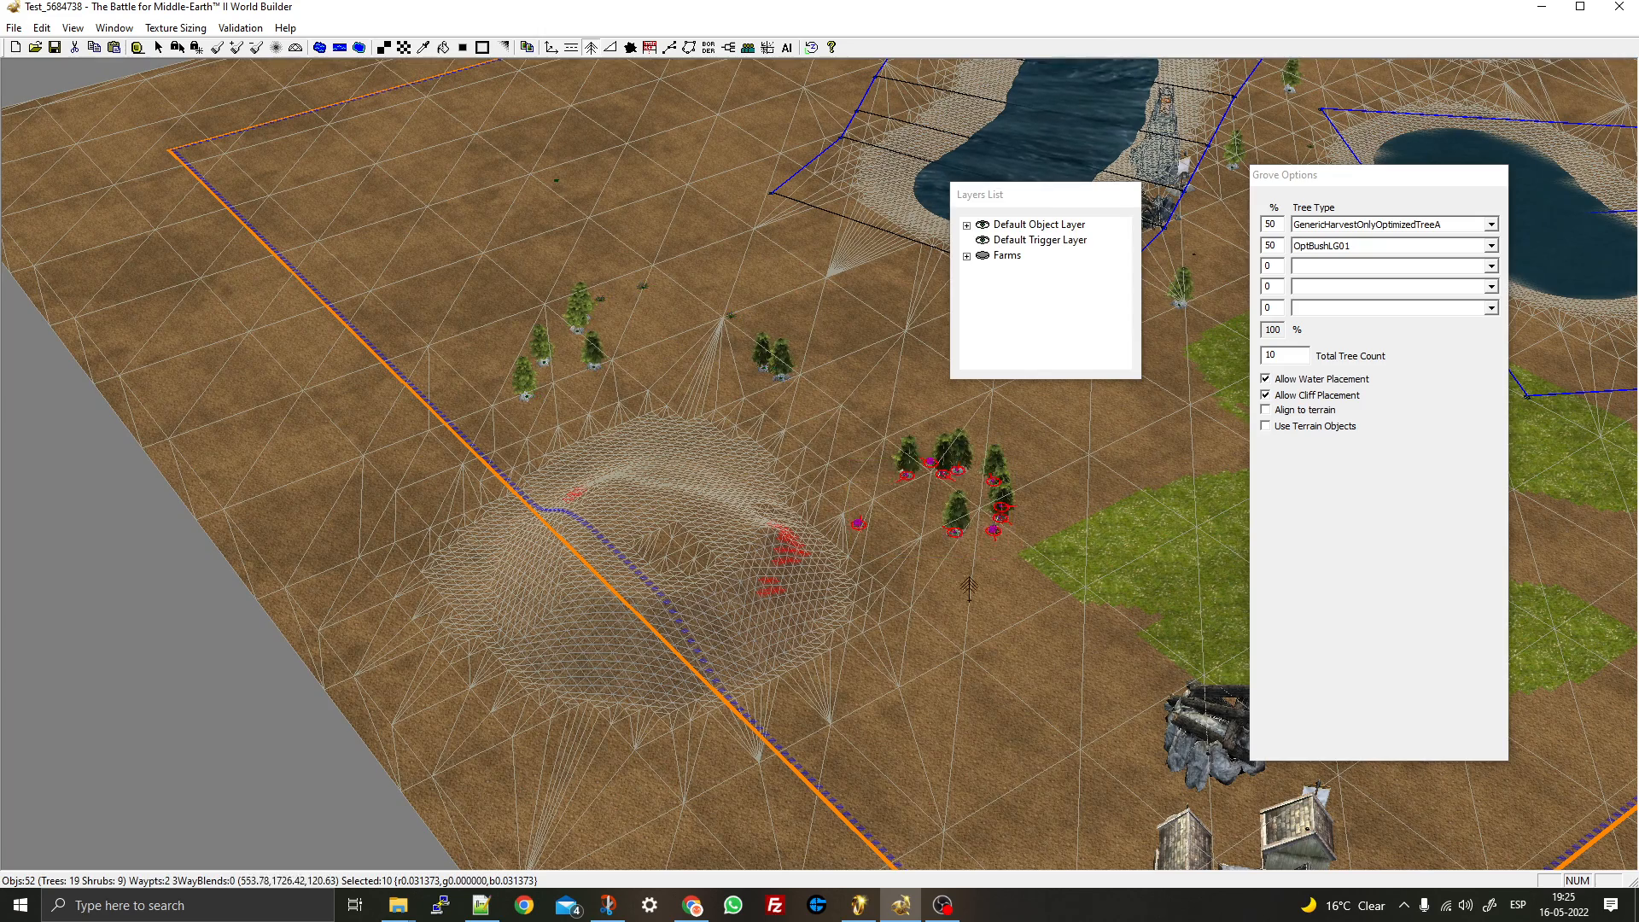
drag(1056, 785, 1058, 786)
right_drag(1062, 734, 397, 726)
click(393, 533)
click(604, 547)
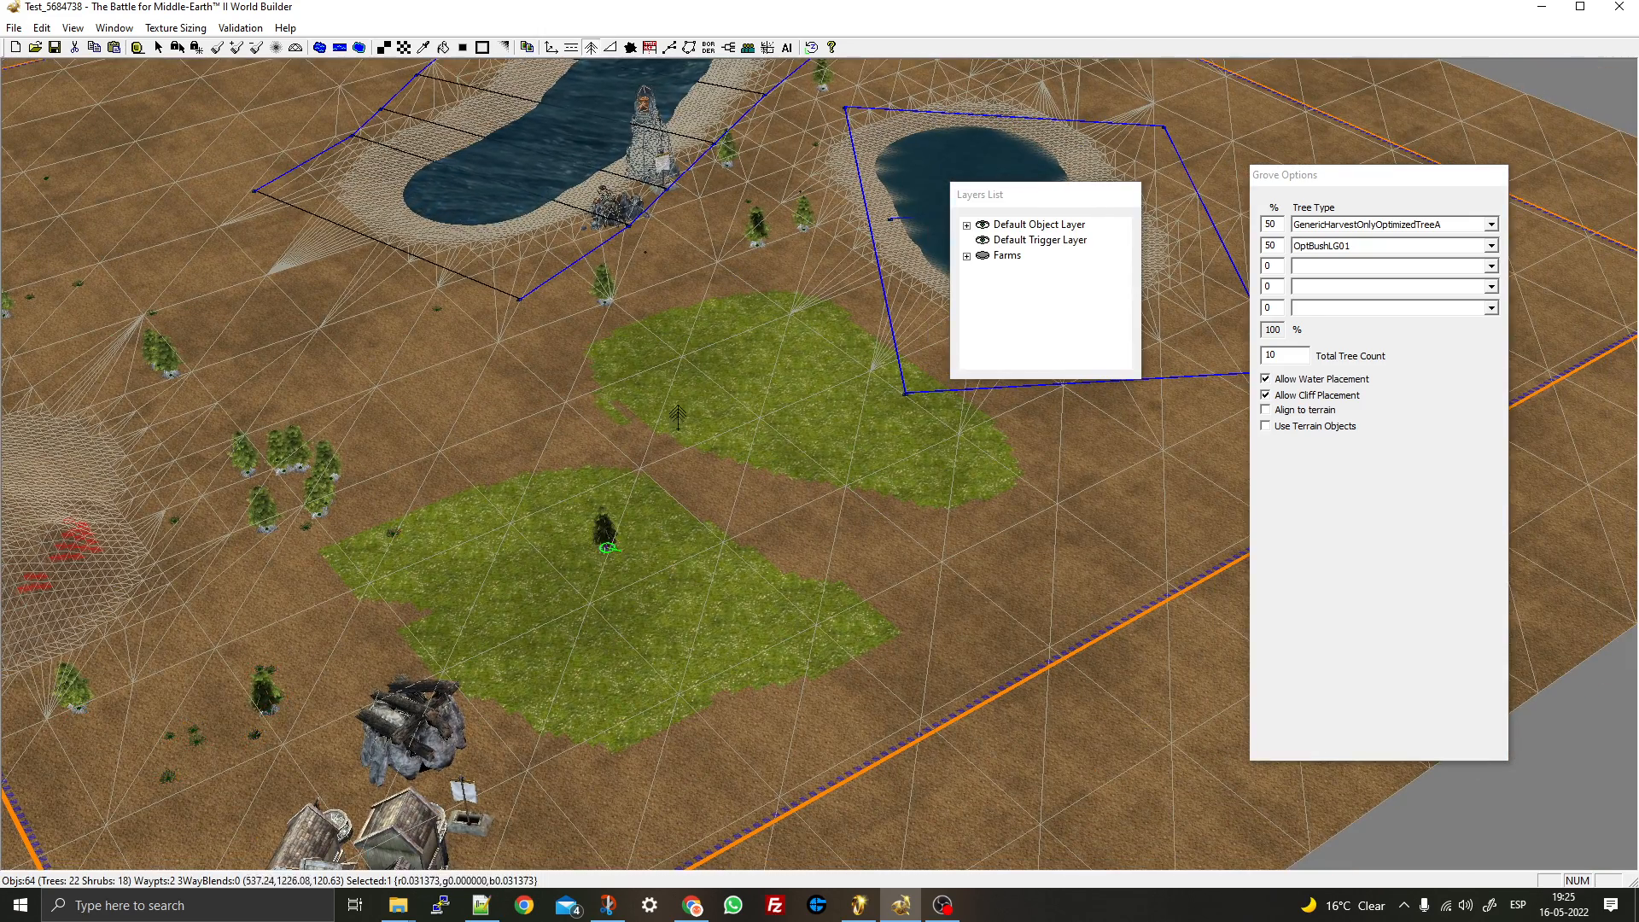
right_click(740, 338)
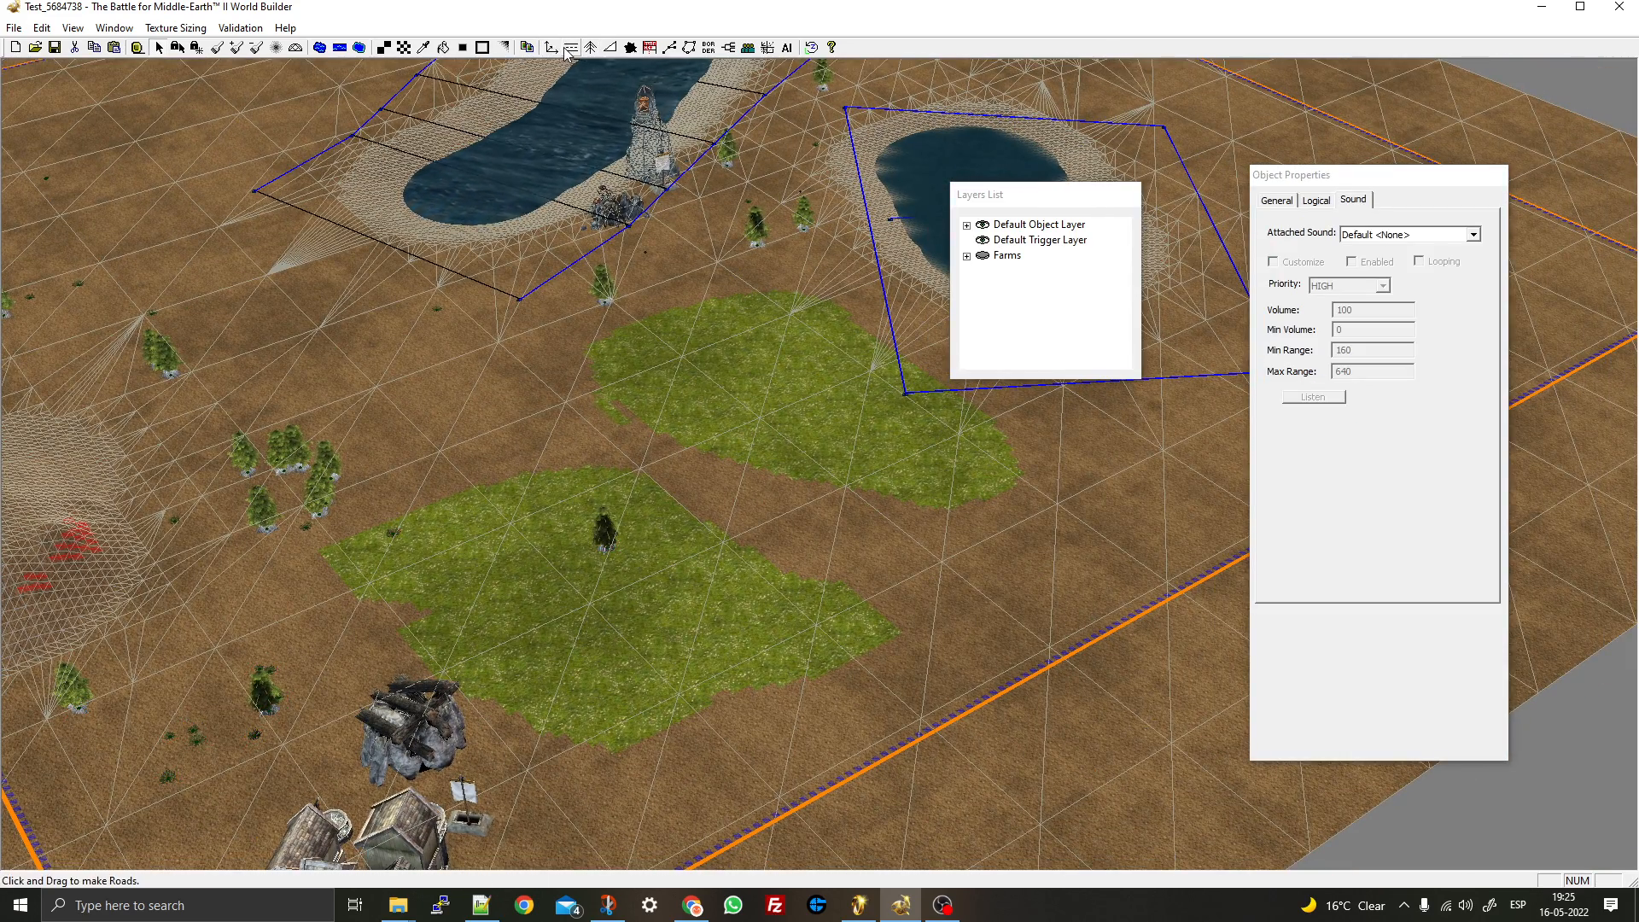
- Build a 50-wide ramp up the hill slope near the map border
click(610, 47)
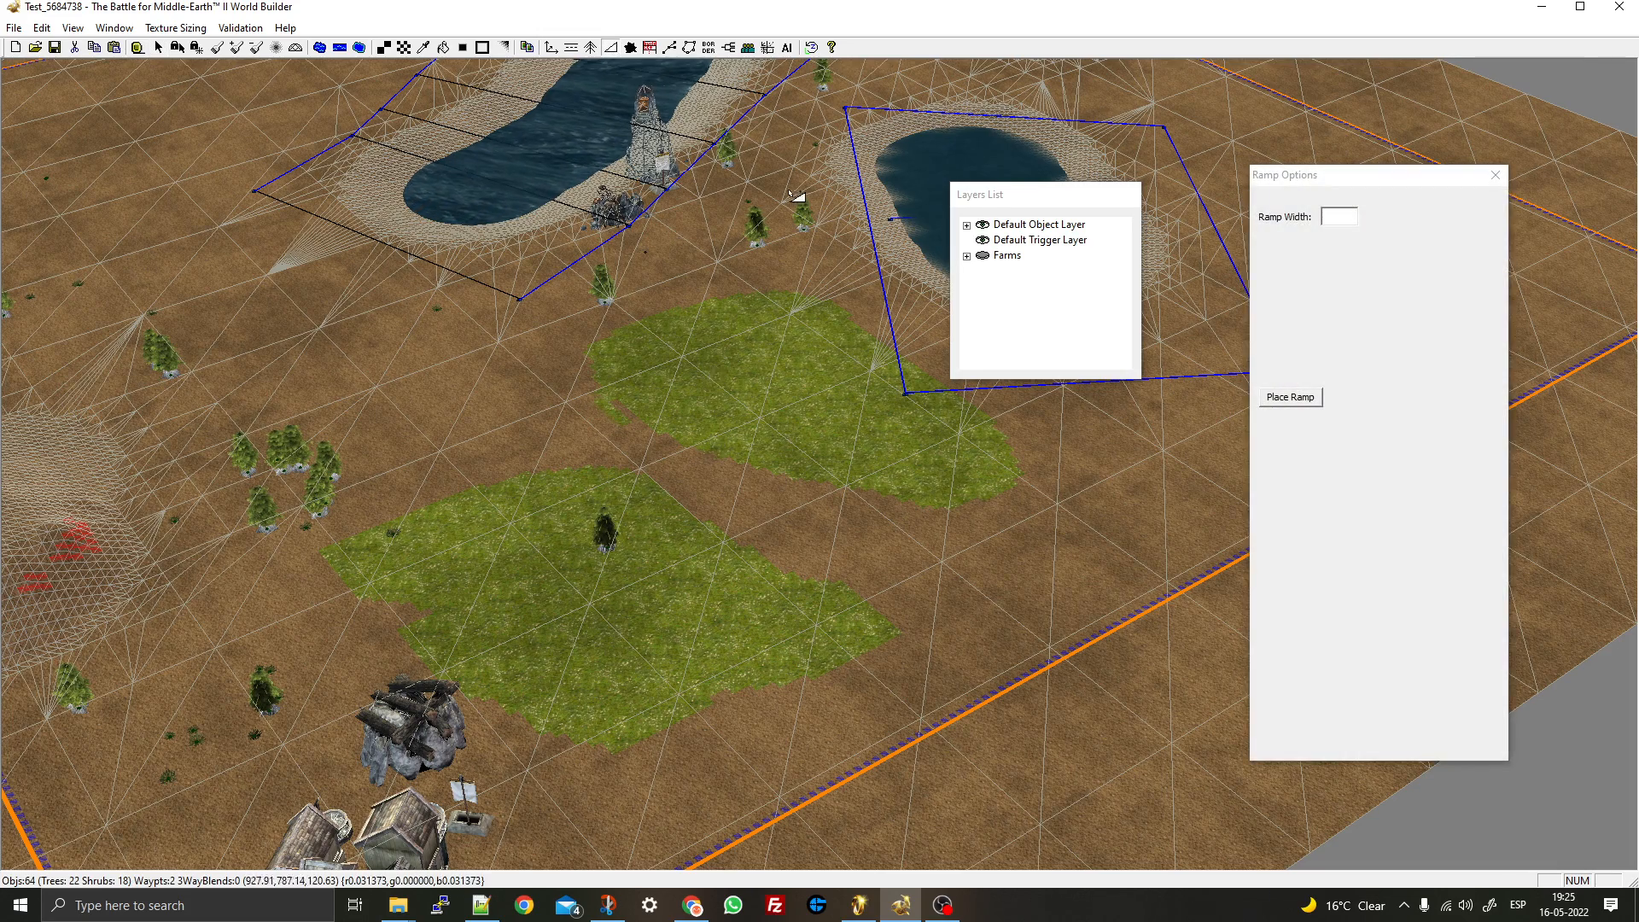
right_drag(801, 198, 760, 568)
drag(879, 431, 1099, 665)
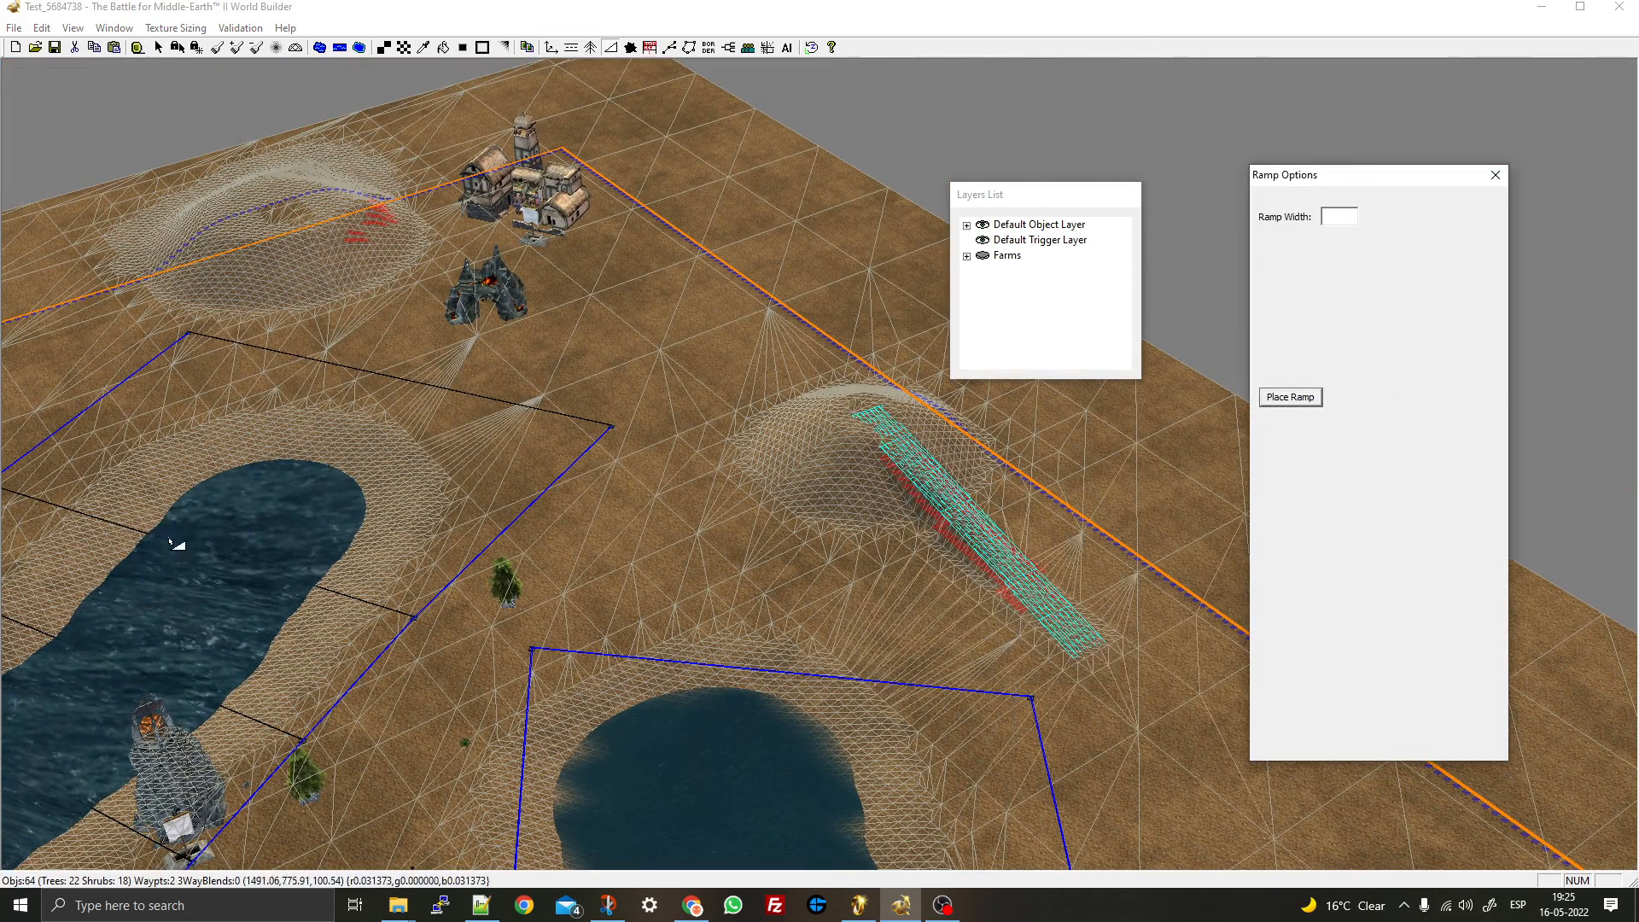
right_drag(593, 559, 439, 363)
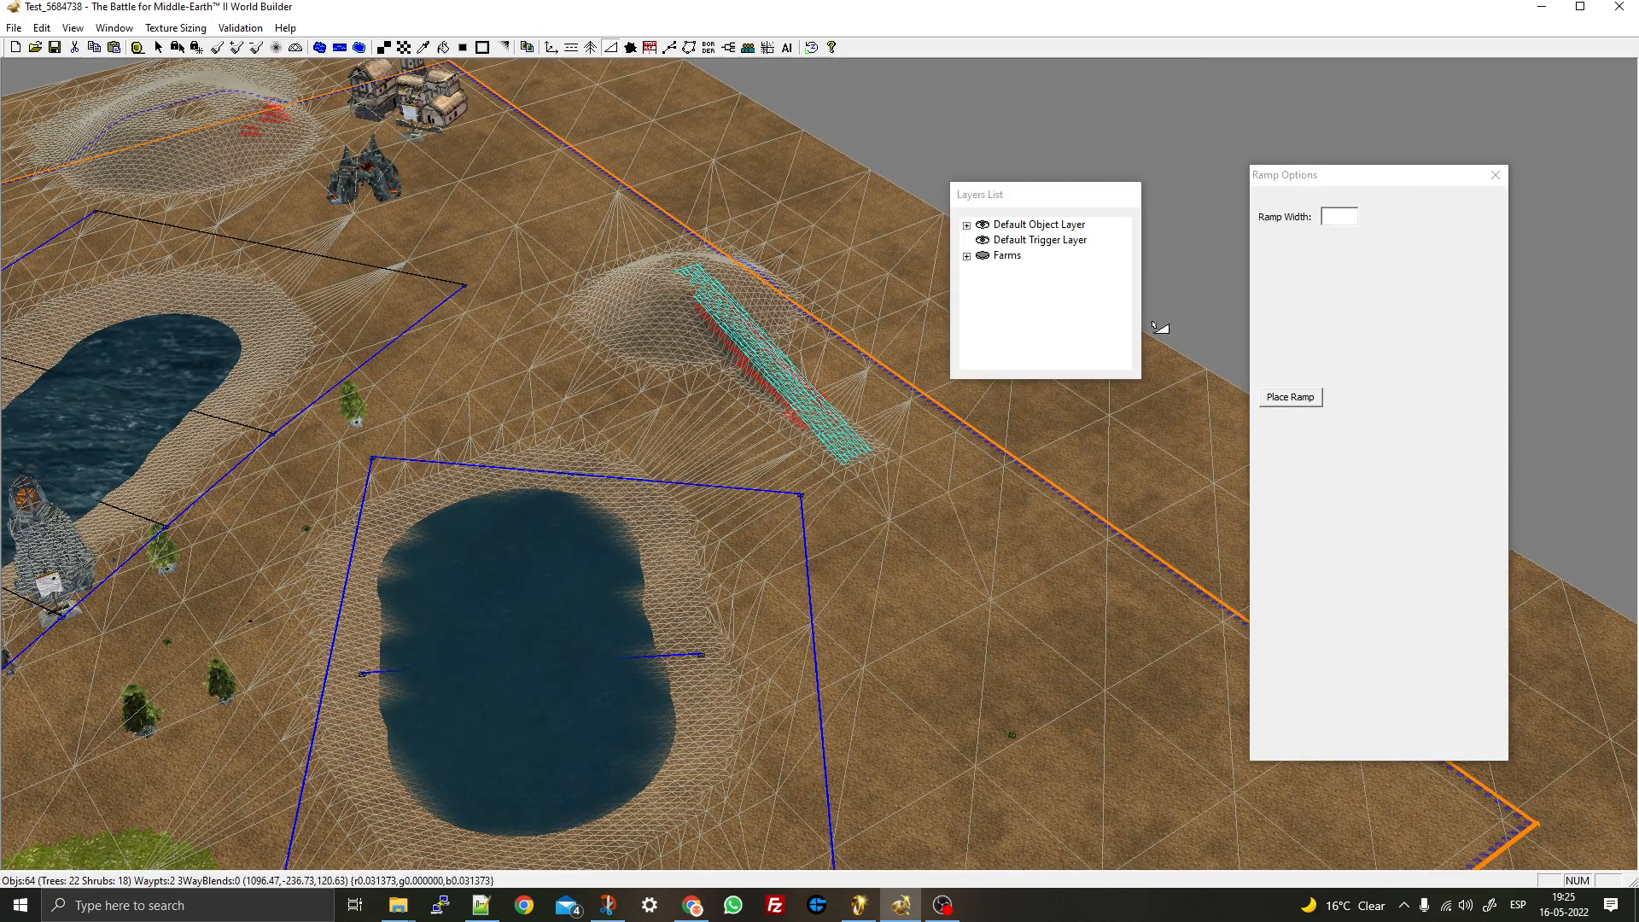
click(1338, 217)
text(5)
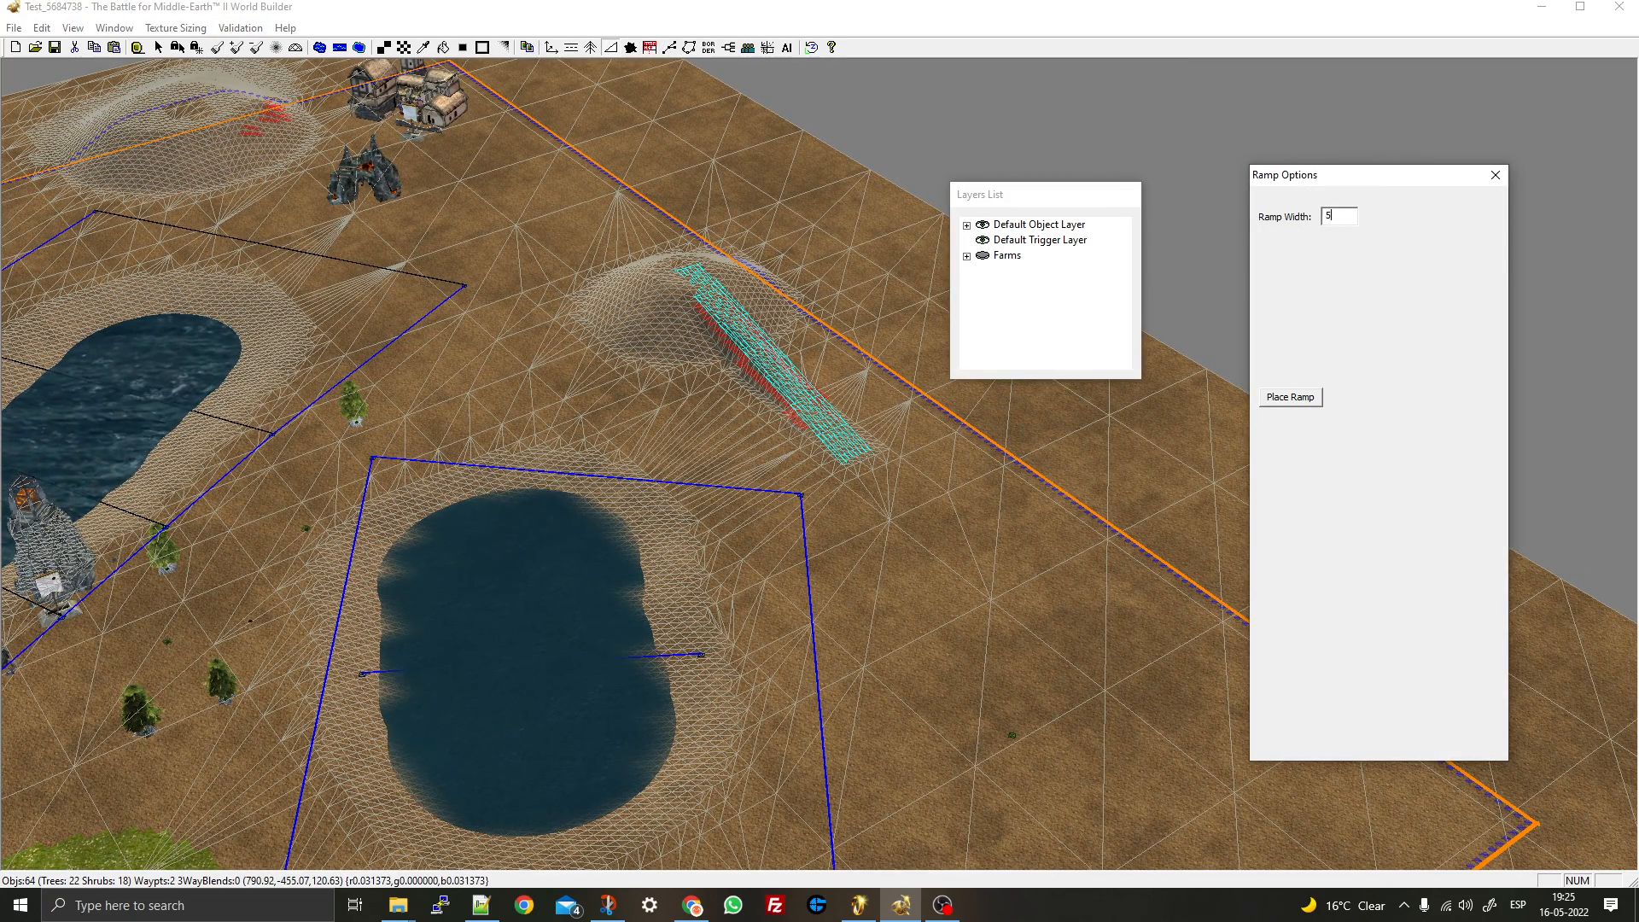
text(0)
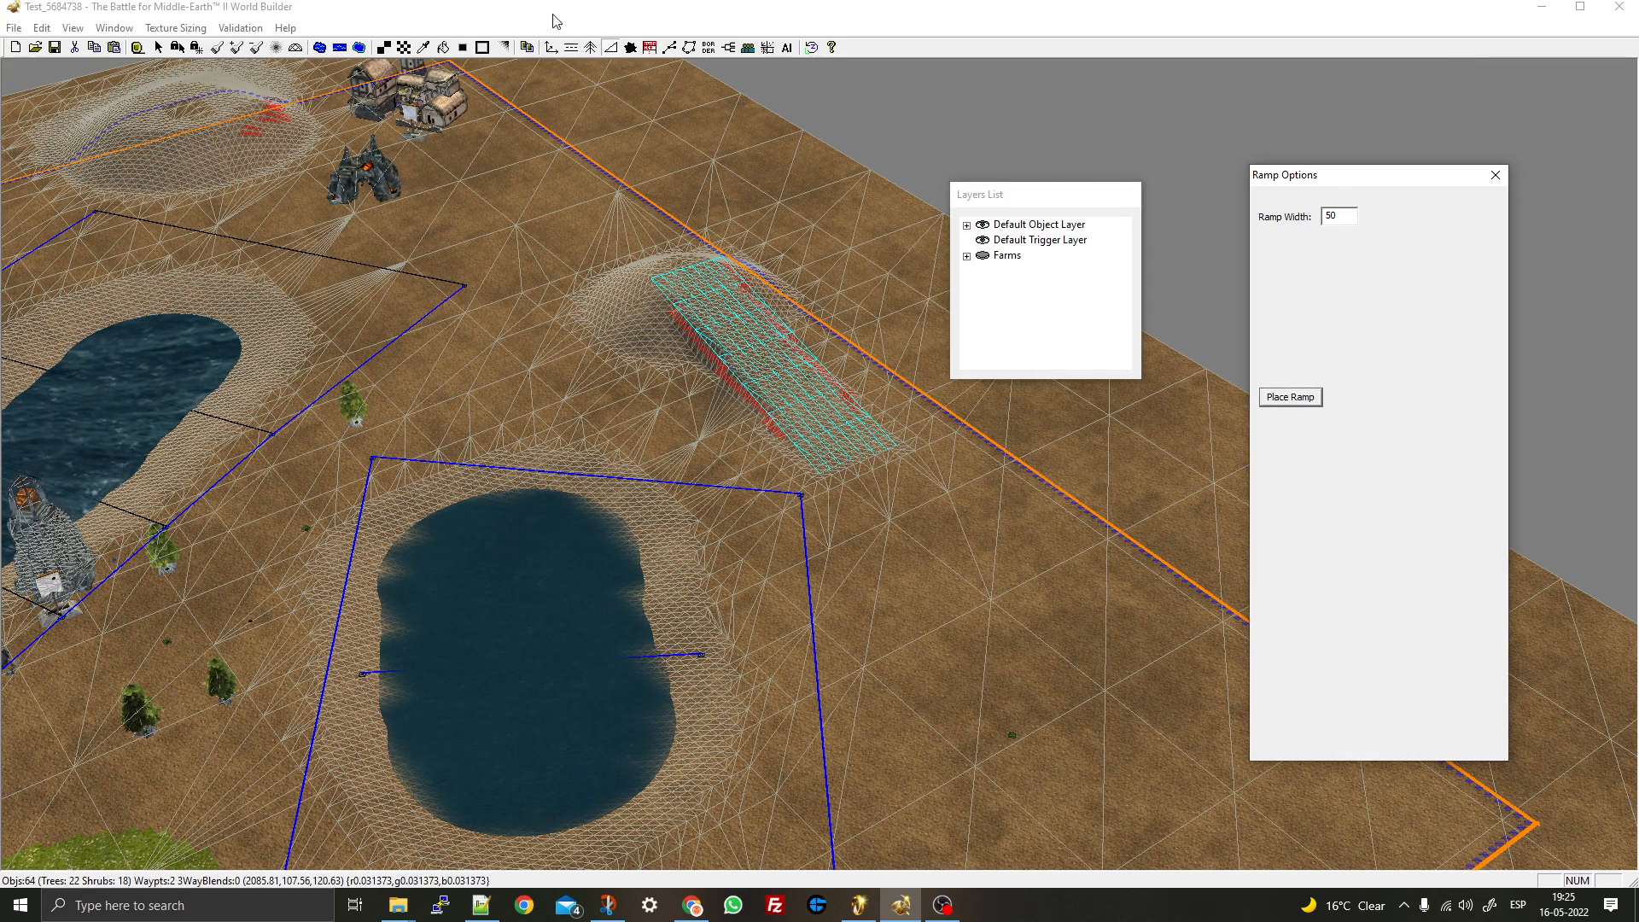
click(630, 53)
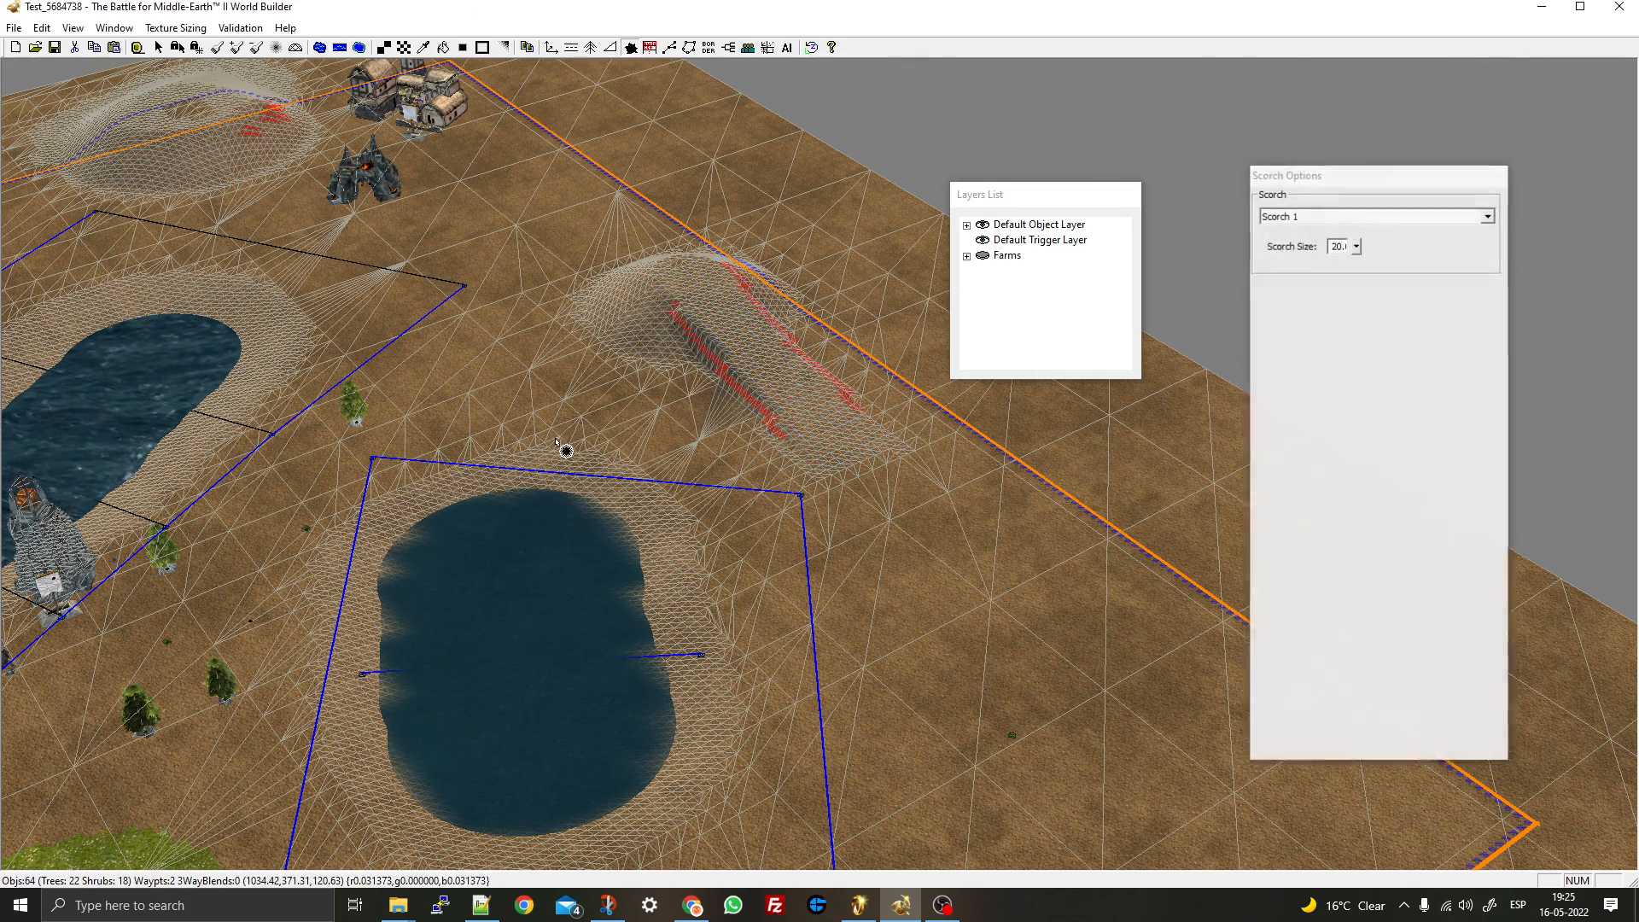
- Place a size-111 Scorch 1 mark on top of the ramped hill
right_drag(567, 450, 454, 627)
scroll(642, 400, up, 3)
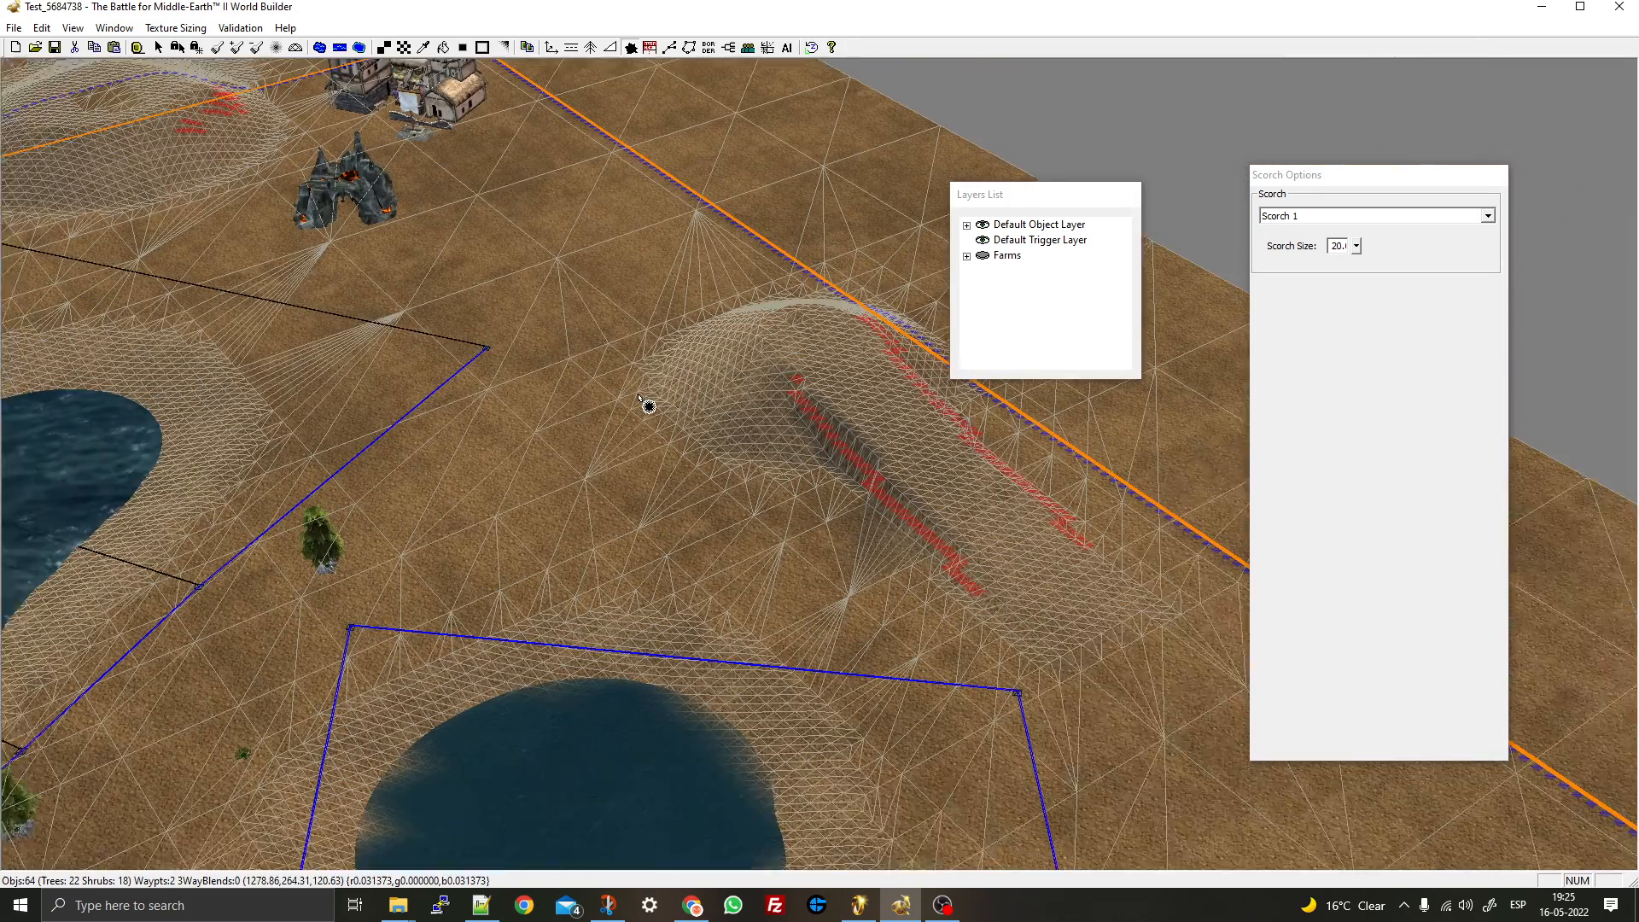
click(1357, 246)
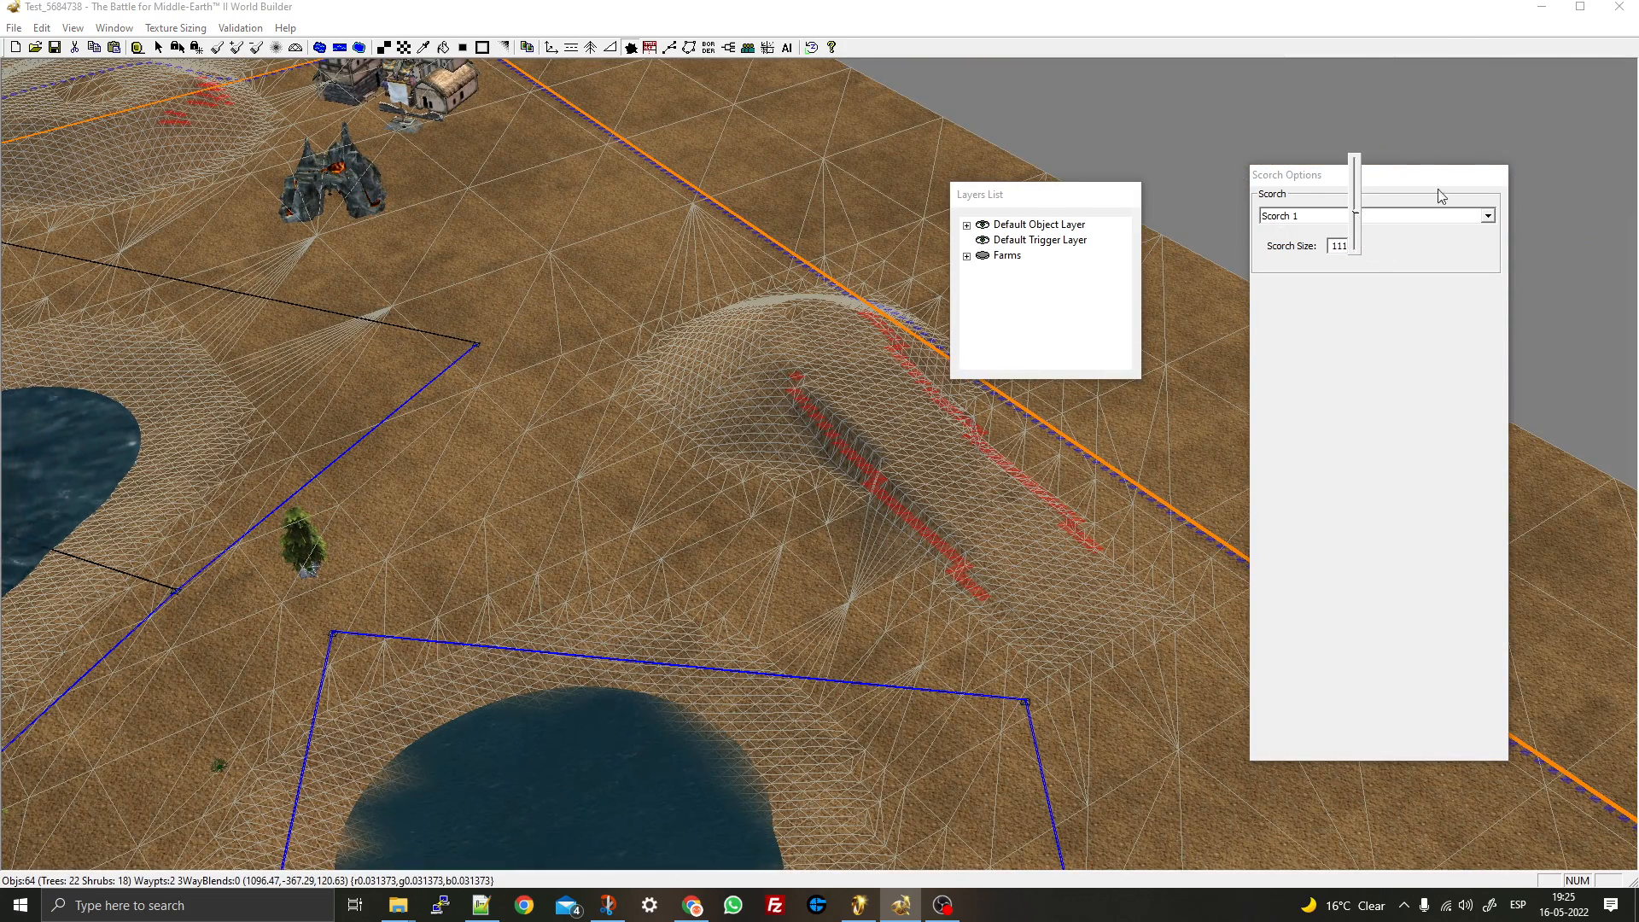
click(1399, 251)
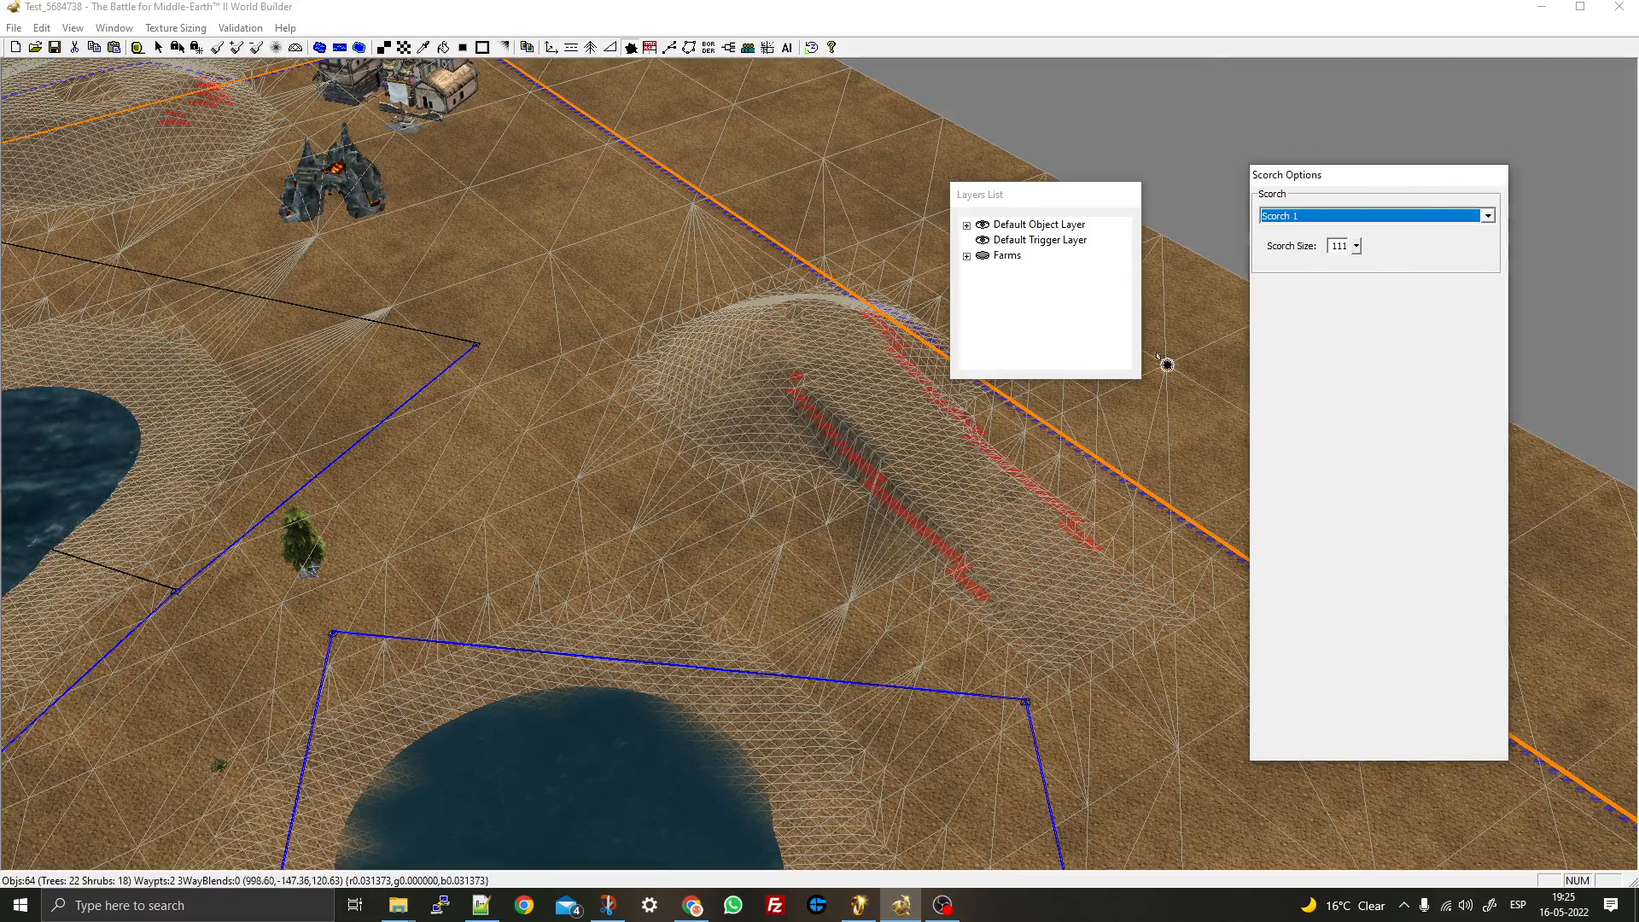
right_drag(409, 341, 1579, 162)
right_drag(857, 346, 640, 267)
click(677, 261)
- Look around the scorched hill, exit the scorch tool, and hide the terrain wireframe
mouse_move(879, 346)
right_down()
mouse_move(780, 421)
mouse_move(834, 402)
mouse_move(512, 279)
mouse_move(424, 488)
mouse_move(369, 514)
right_up()
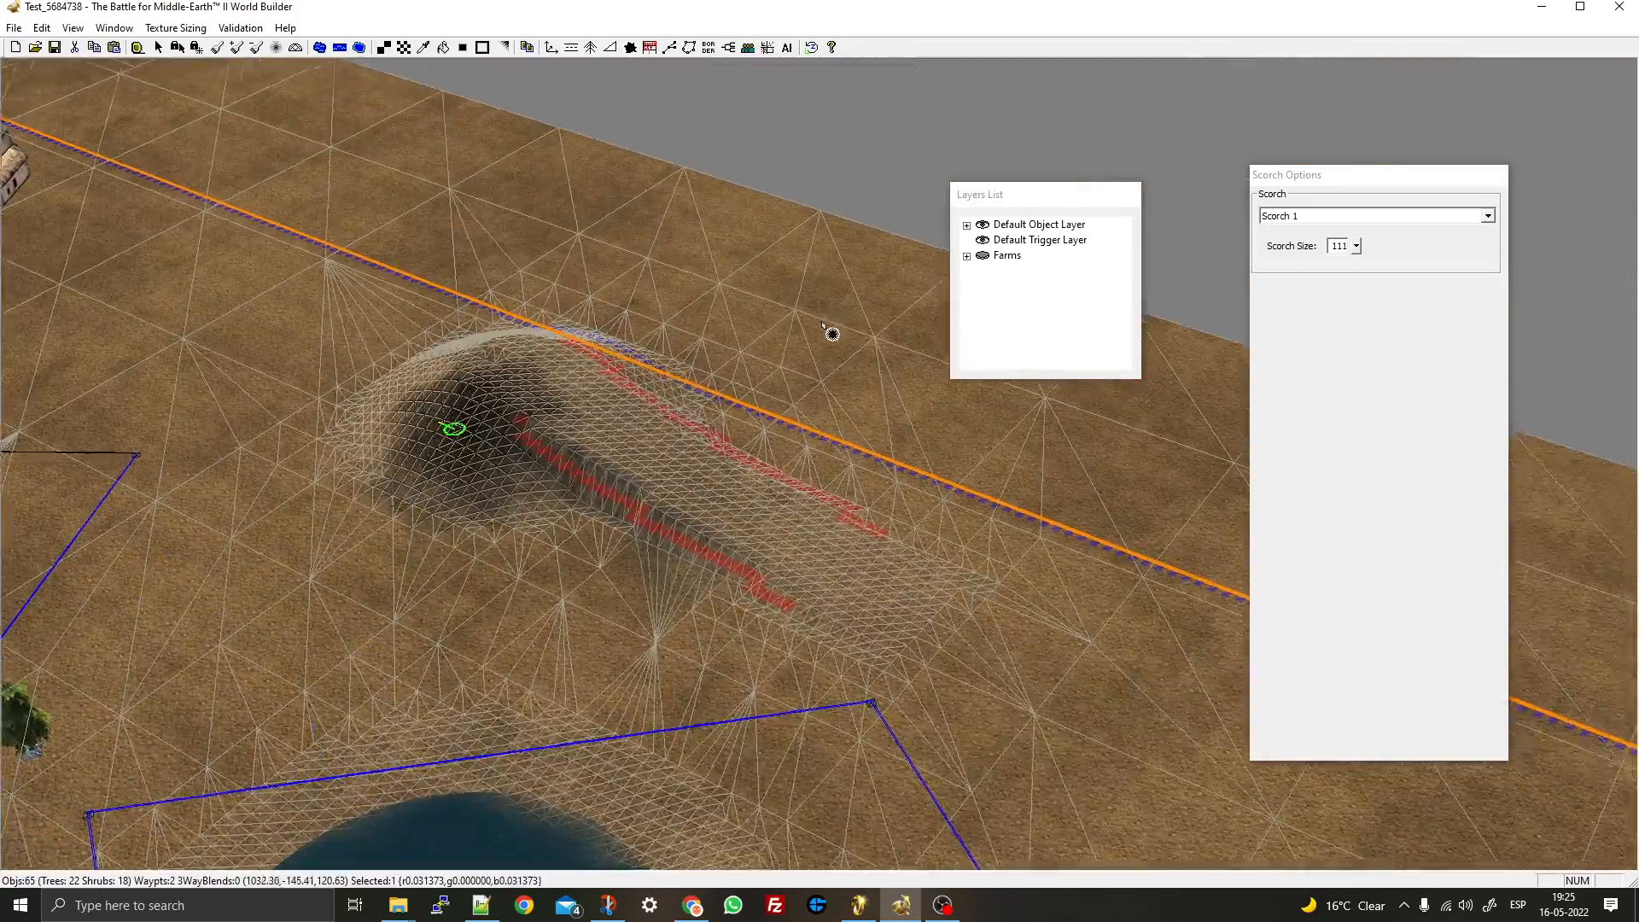
mouse_move(827, 325)
middle_down()
mouse_move(773, 379)
mouse_move(858, 345)
middle_up()
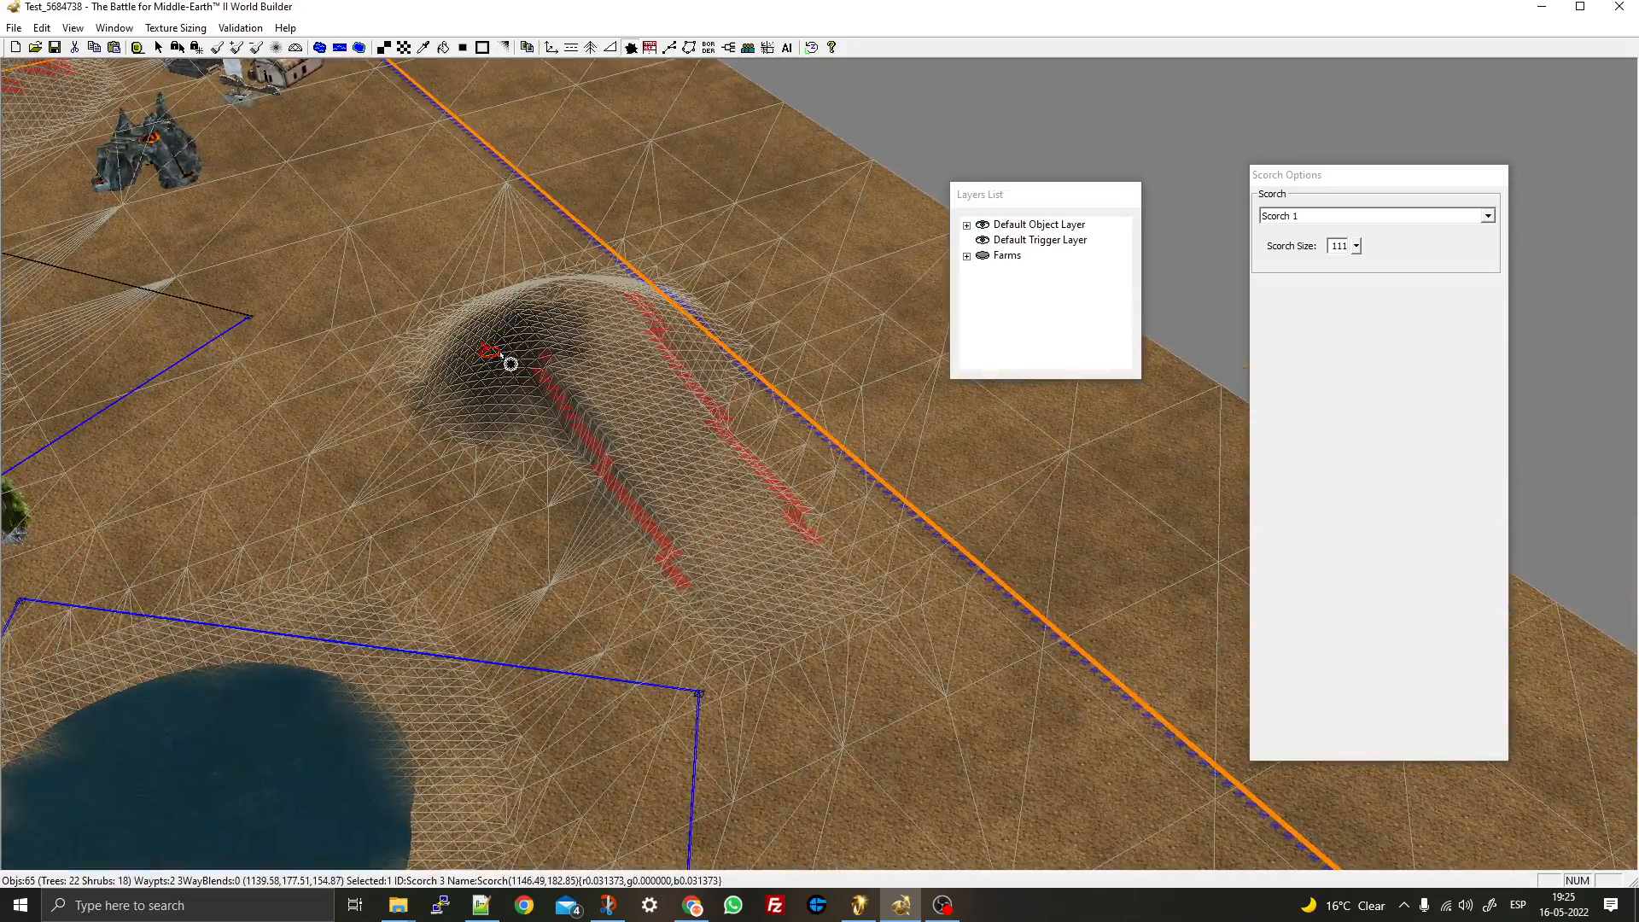
middle_drag(509, 364, 550, 394)
right_drag(493, 432, 653, 314)
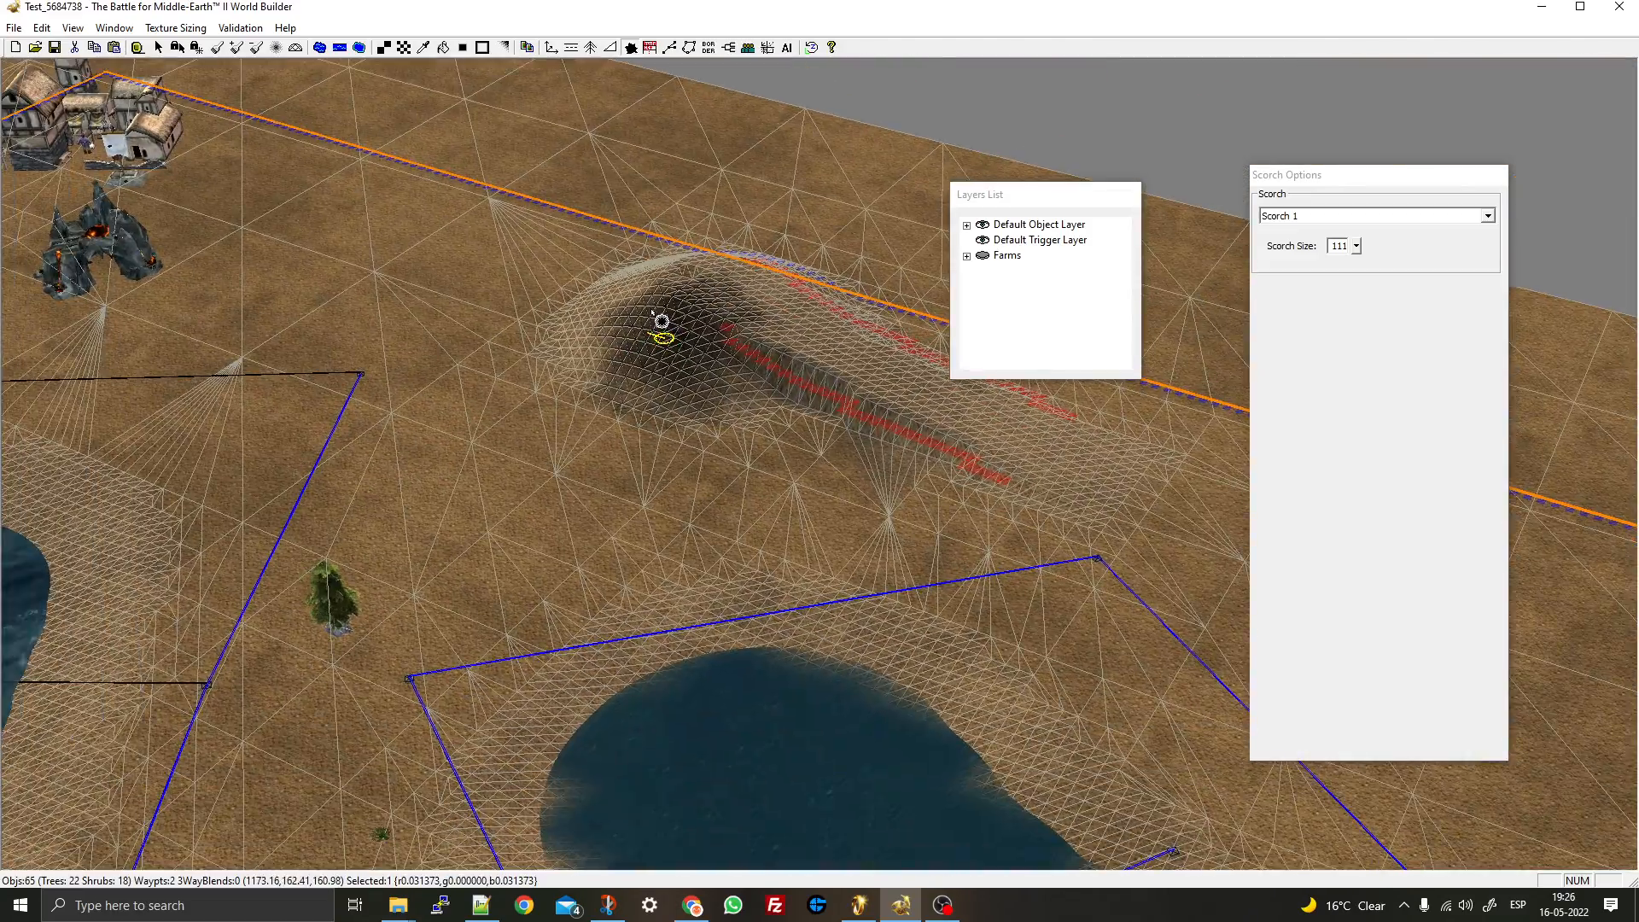
right_click(669, 422)
scroll(669, 411, up, 5)
key(ctrl+w)
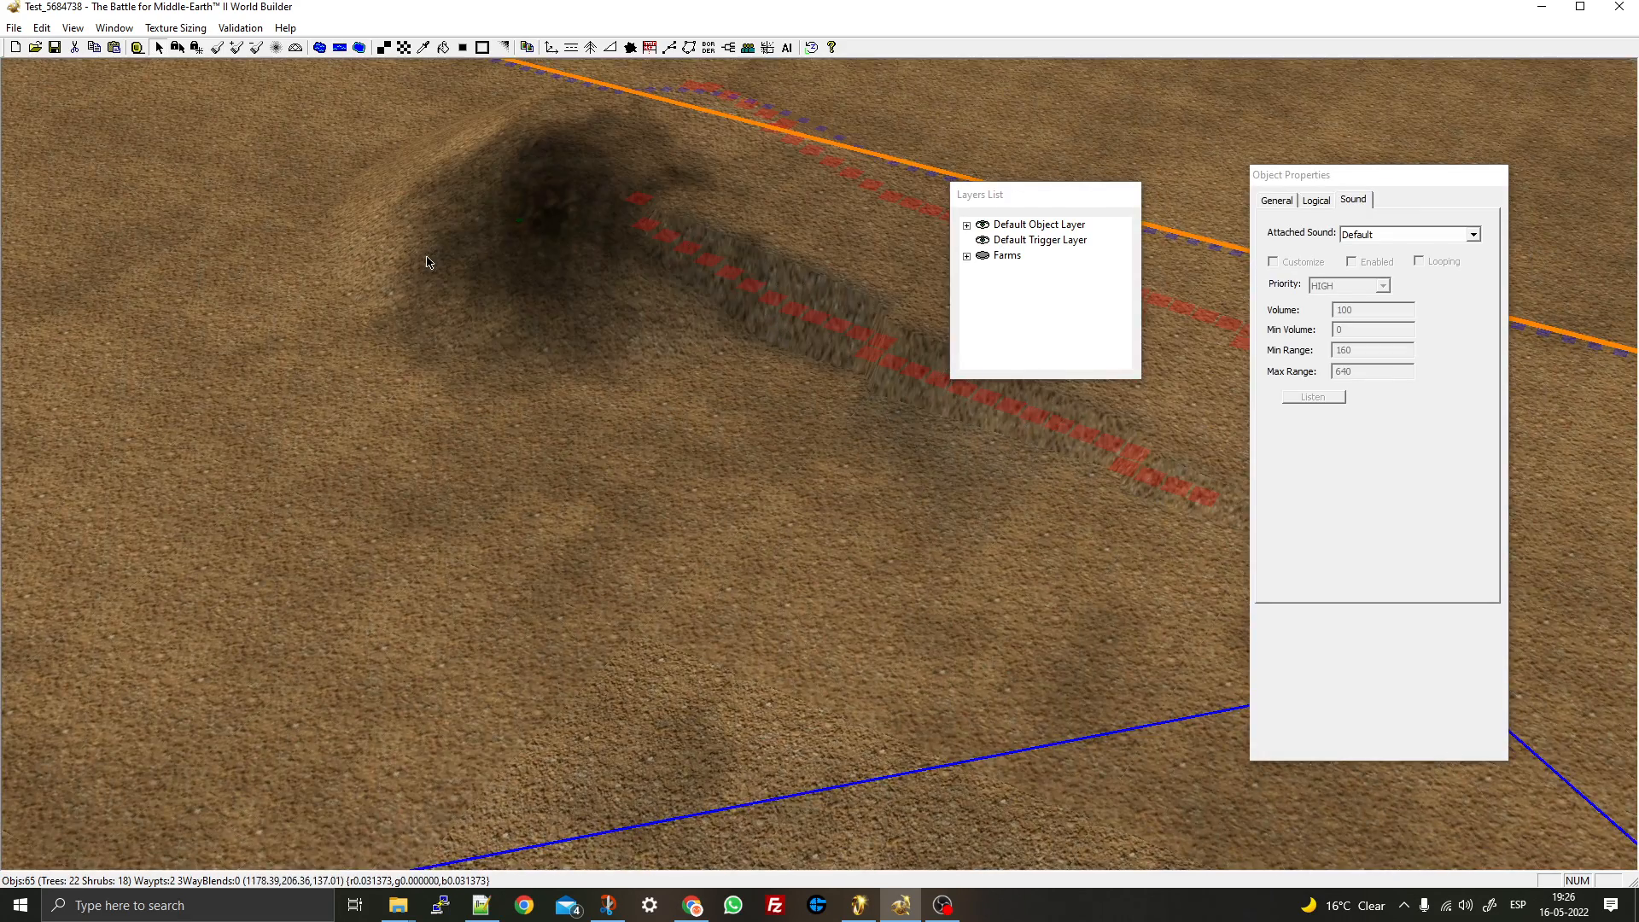
- Try the Waypoint and Polygon tools, then pan to the lake and select the Border tool
right_drag(426, 263, 622, 414)
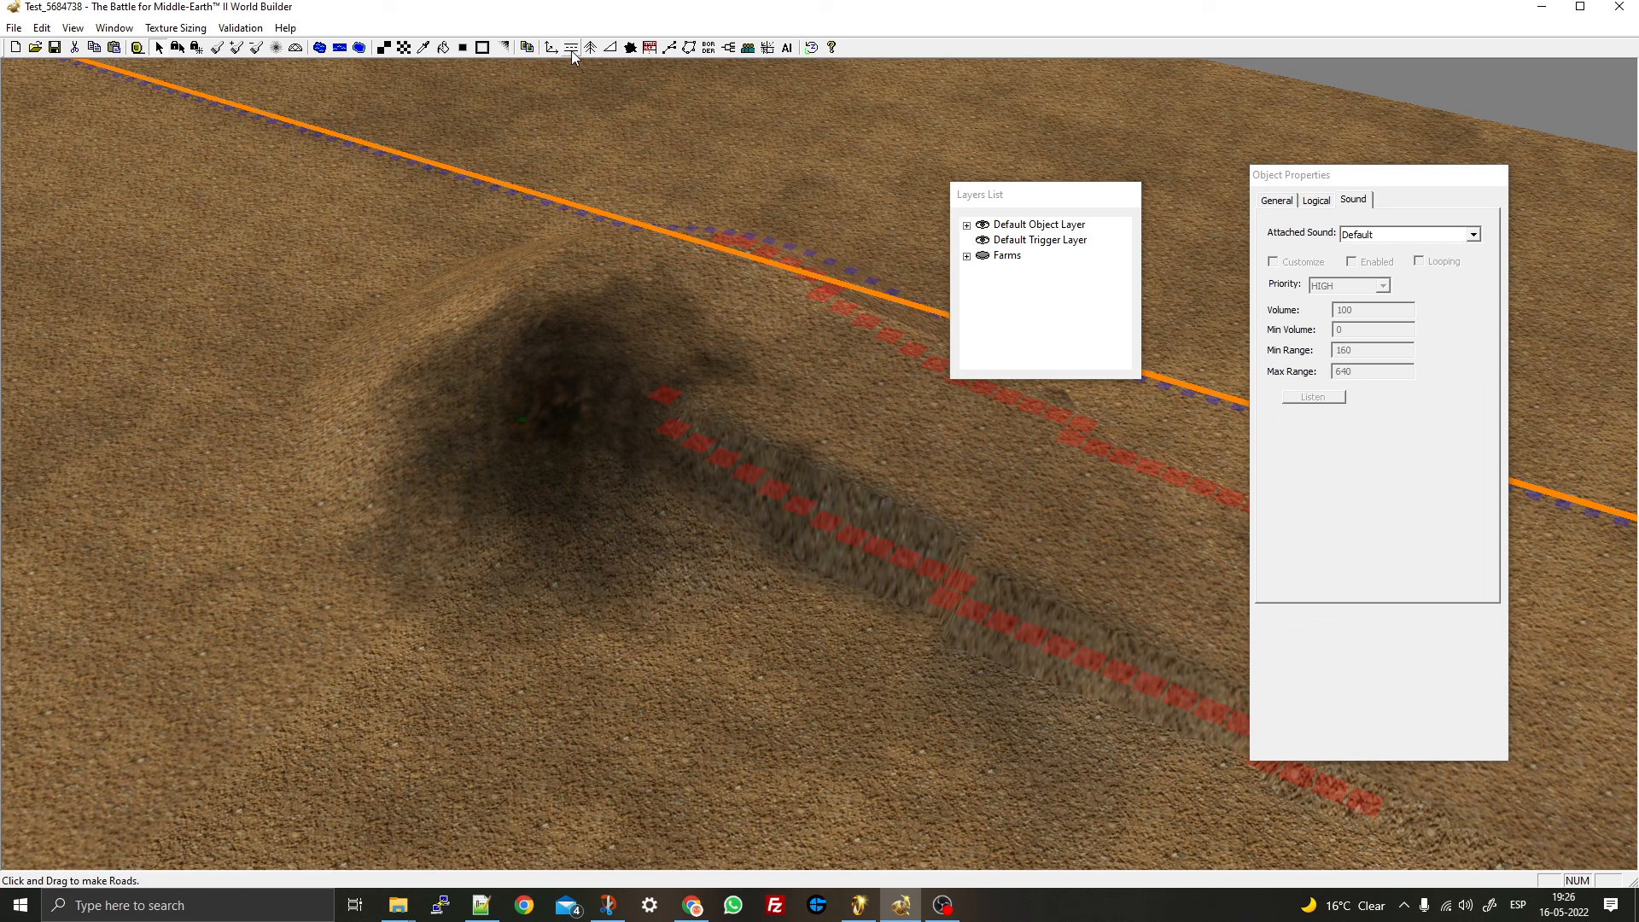
click(668, 50)
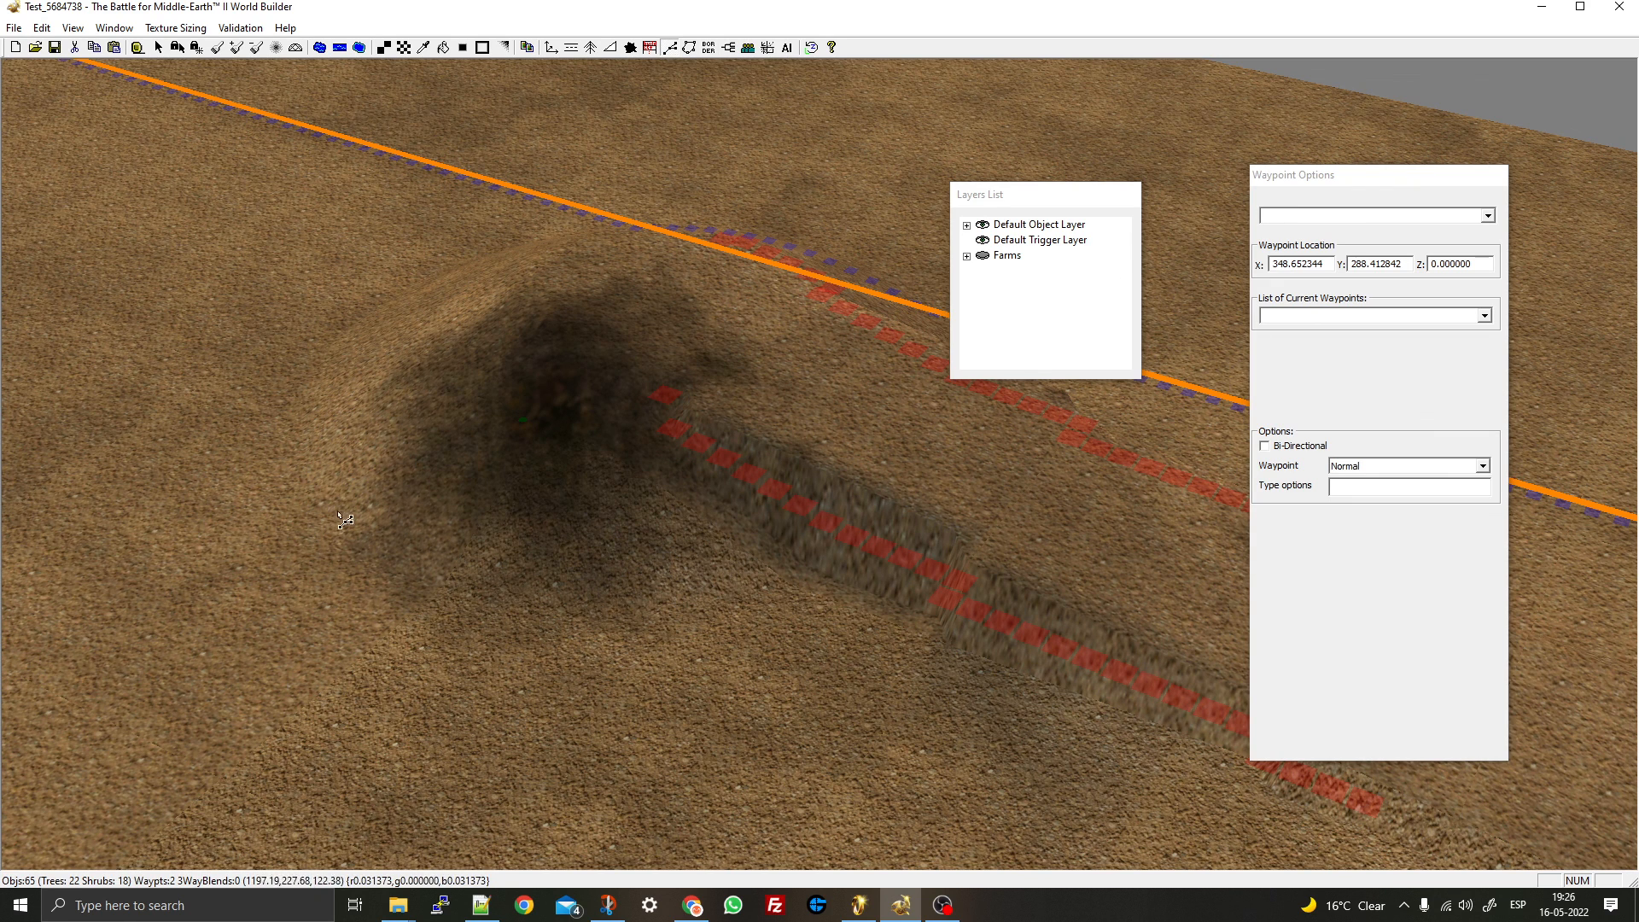
click(691, 53)
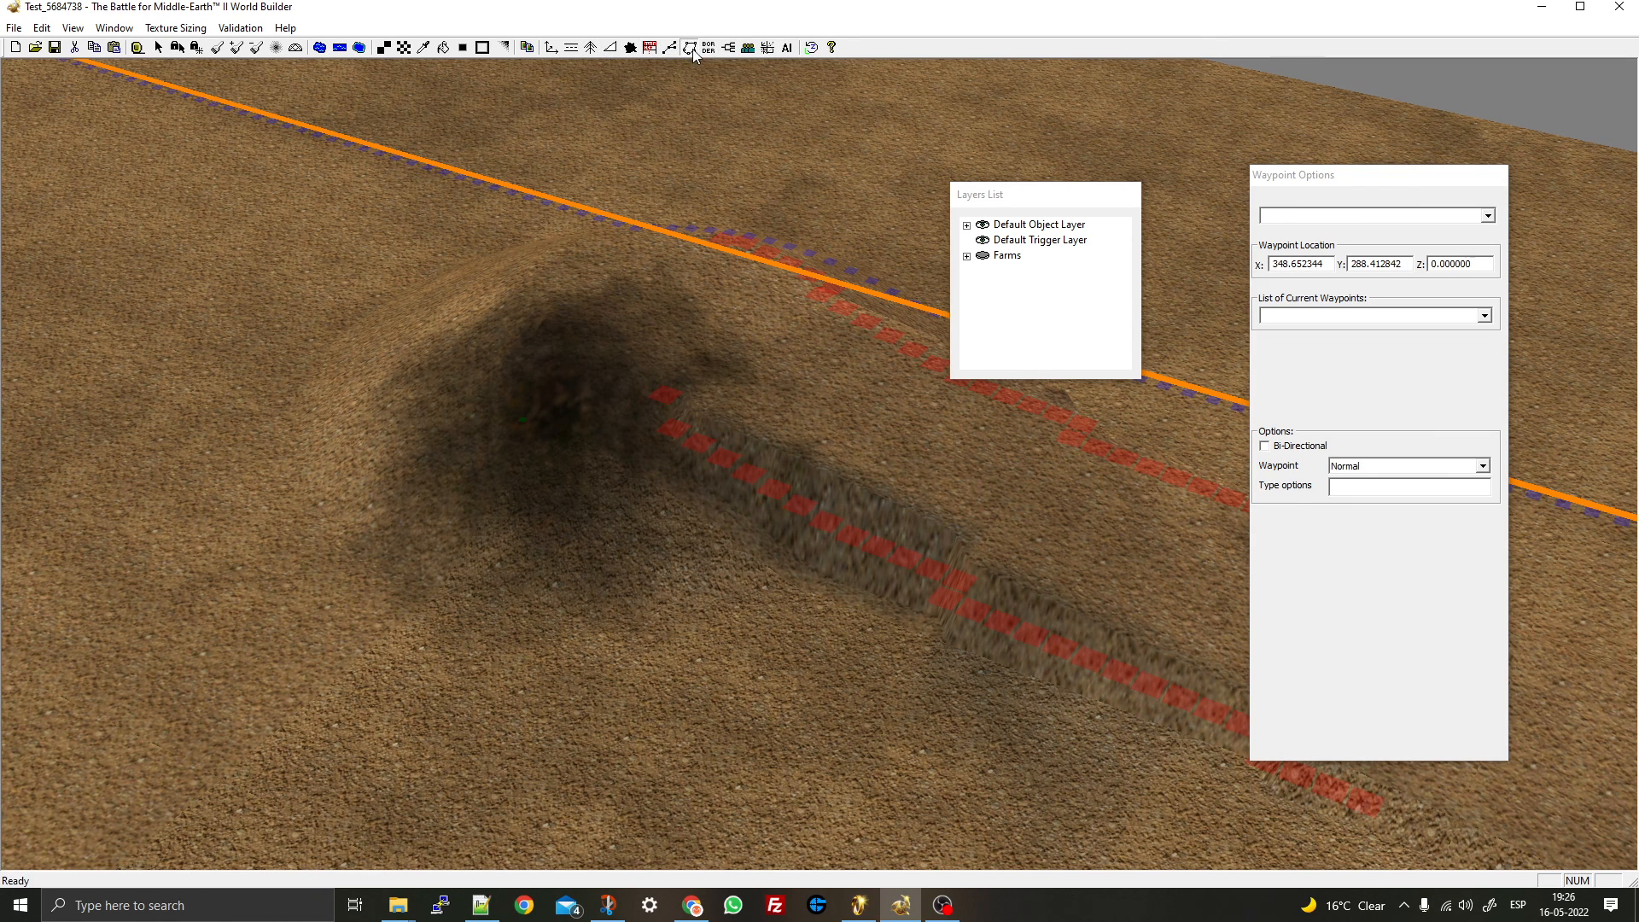
scroll(675, 89, down, 2)
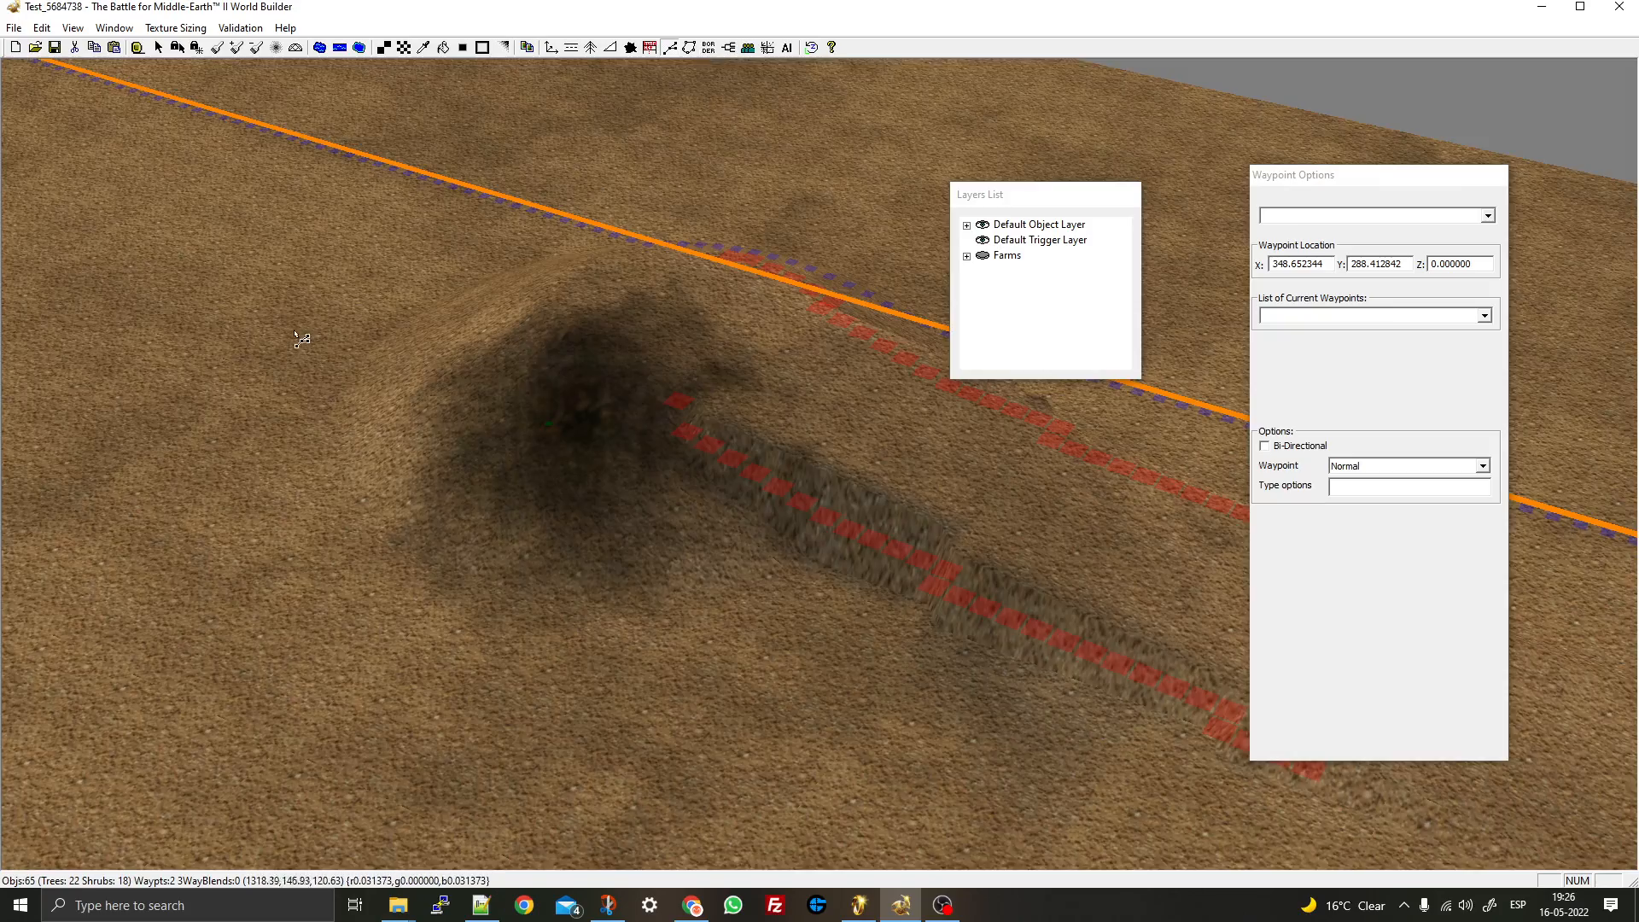
right_drag(294, 333, 537, 596)
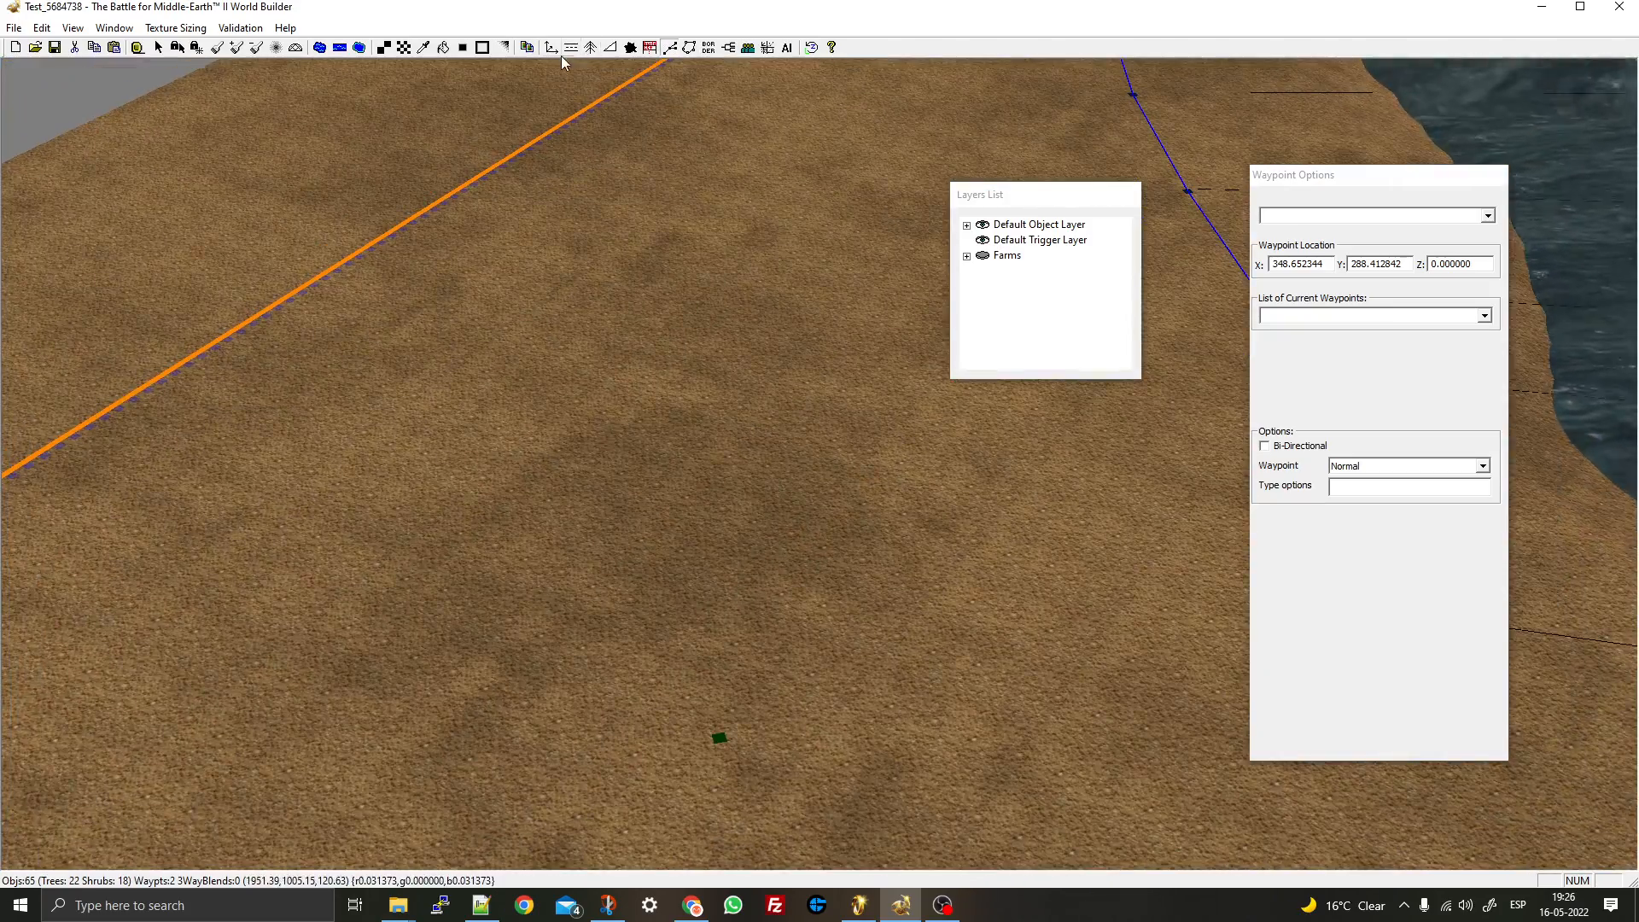
click(712, 48)
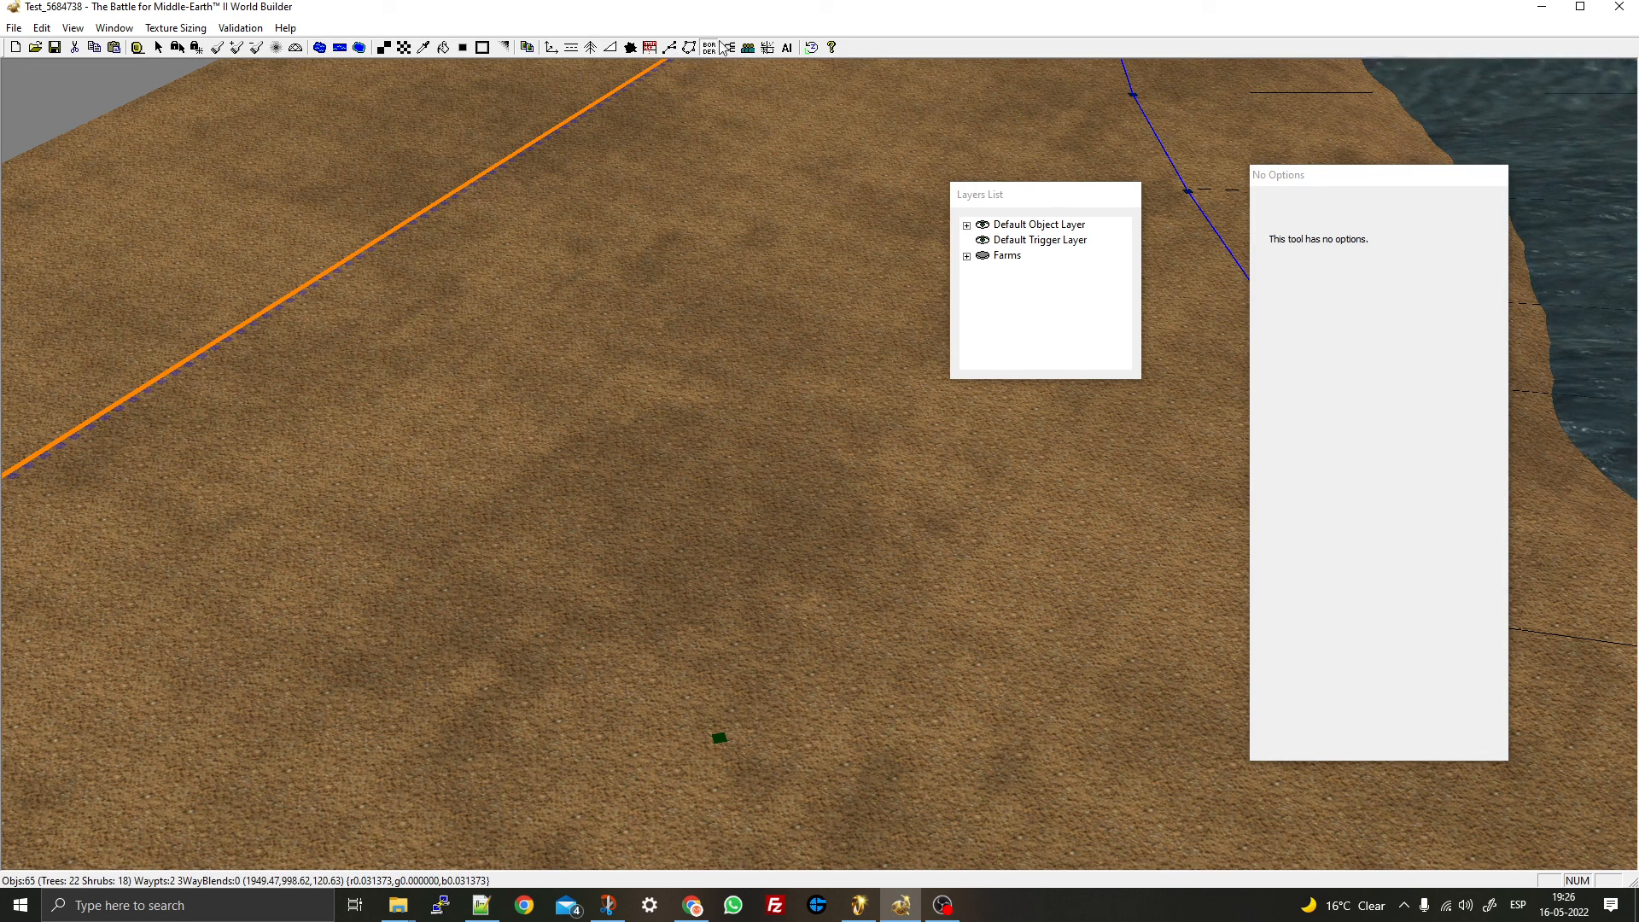
- Open the Scripts window and check the AI tool's types, keeping Wall Hub
click(728, 48)
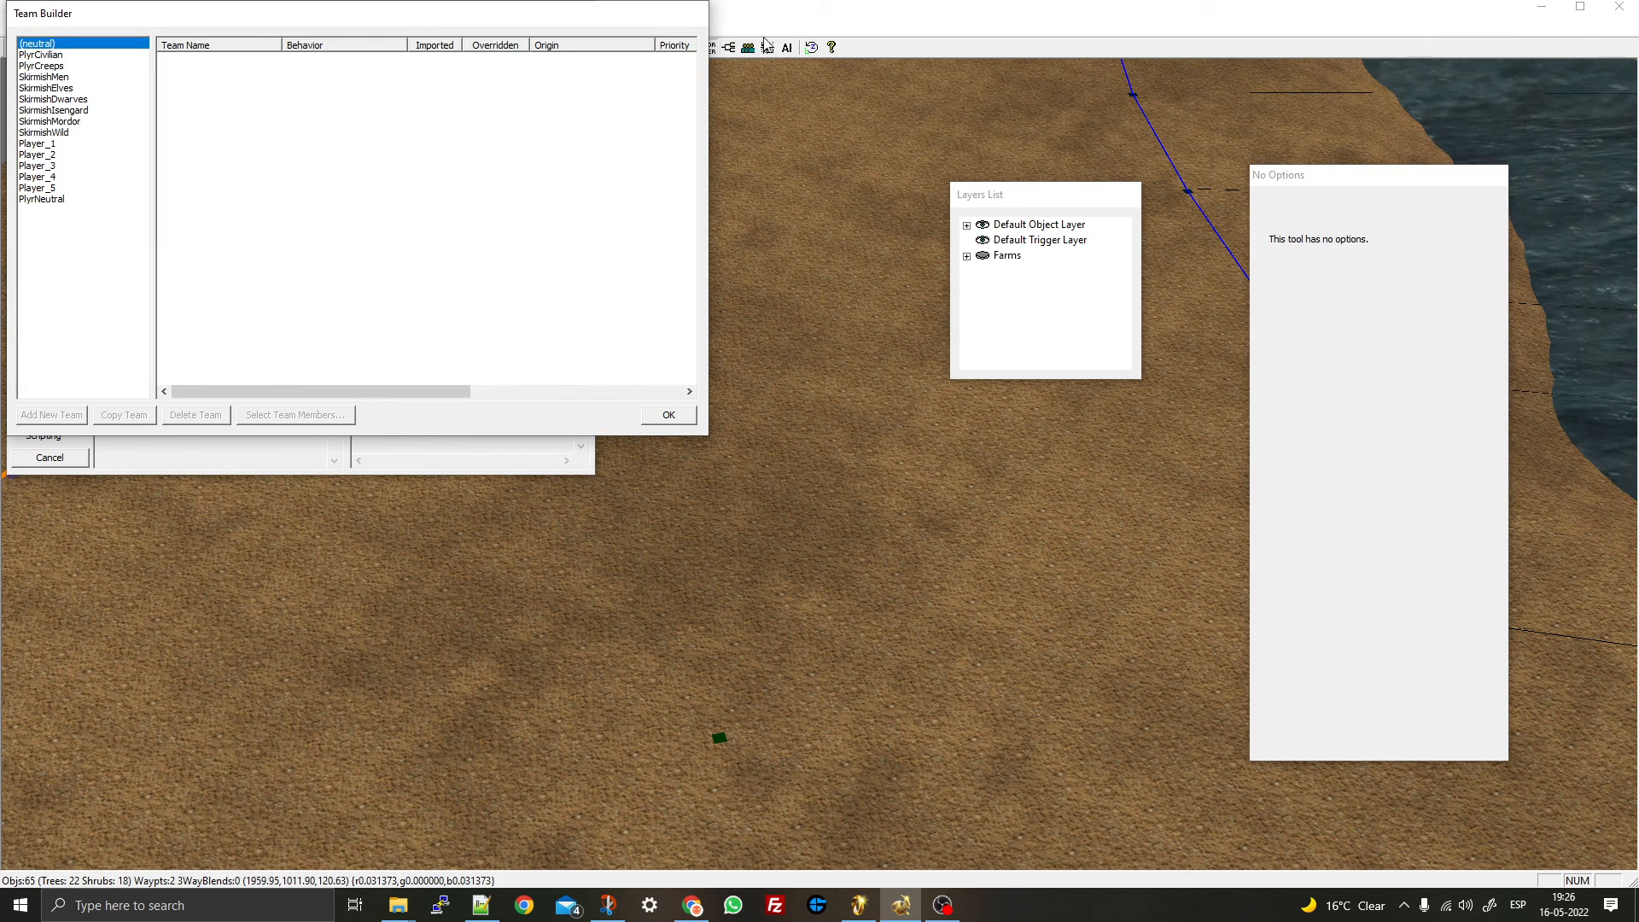
click(787, 52)
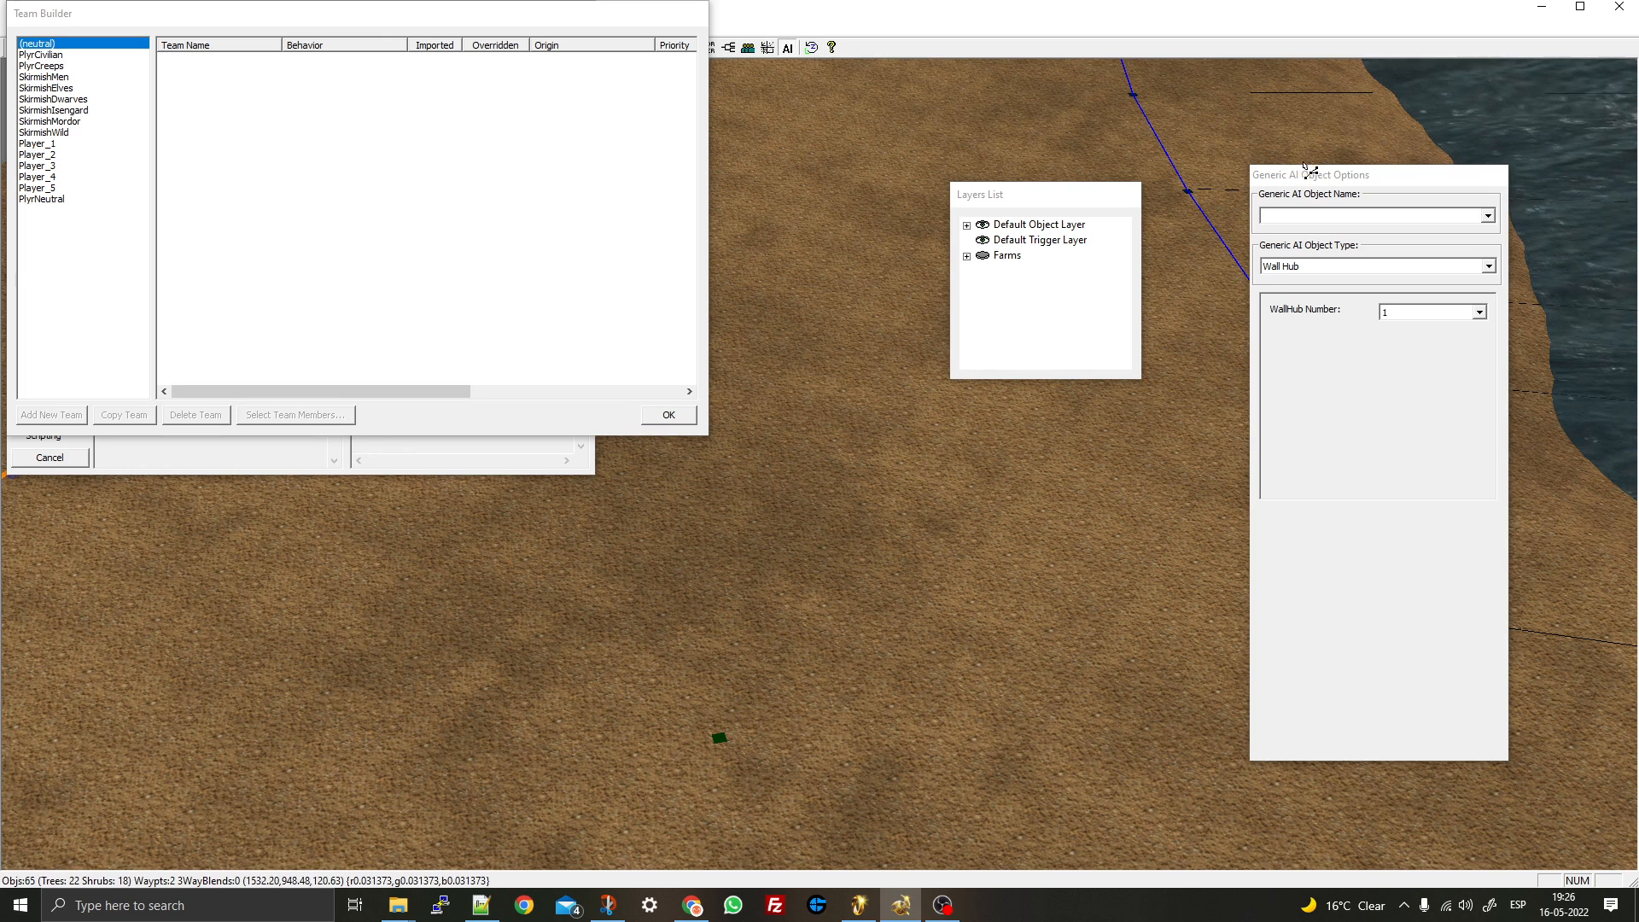
click(1489, 266)
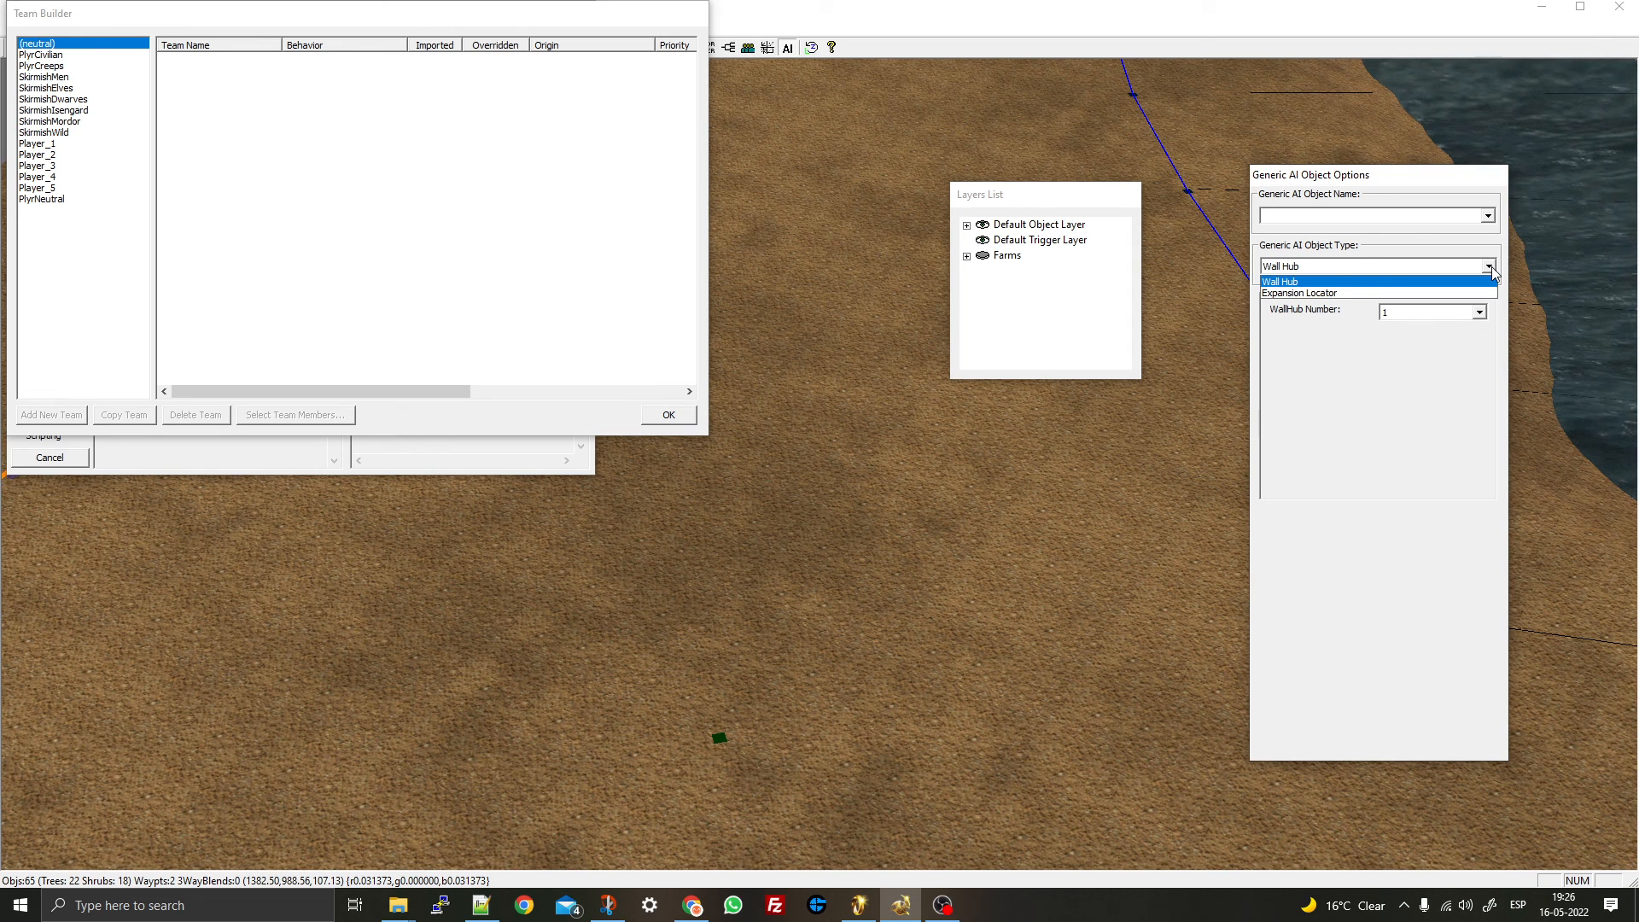
click(1470, 270)
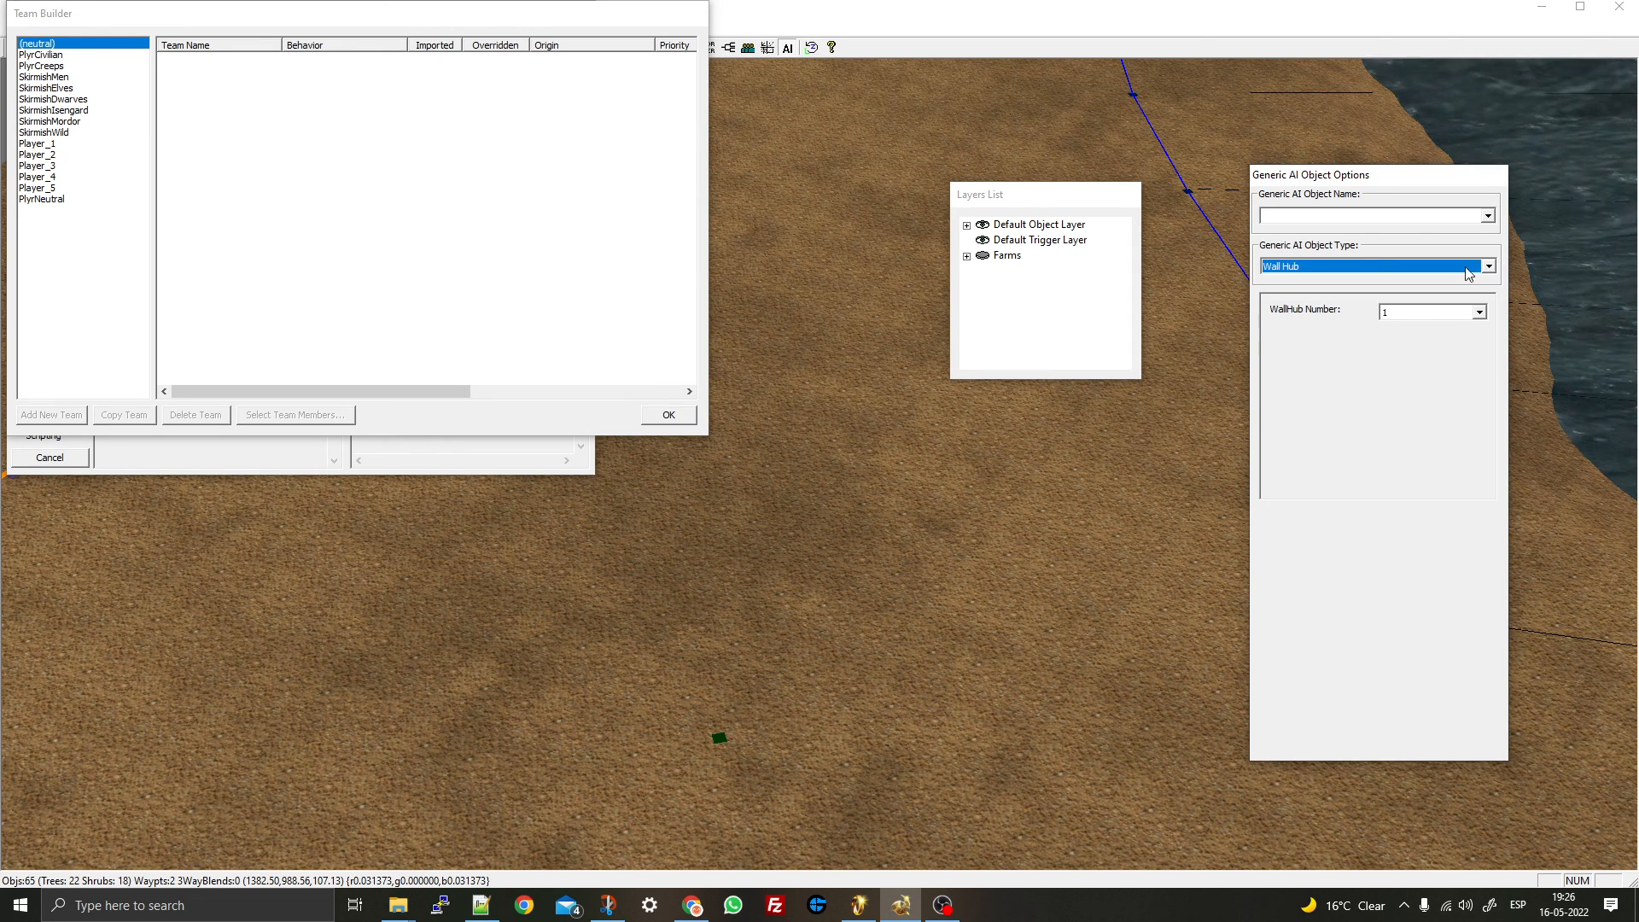
right_click(883, 179)
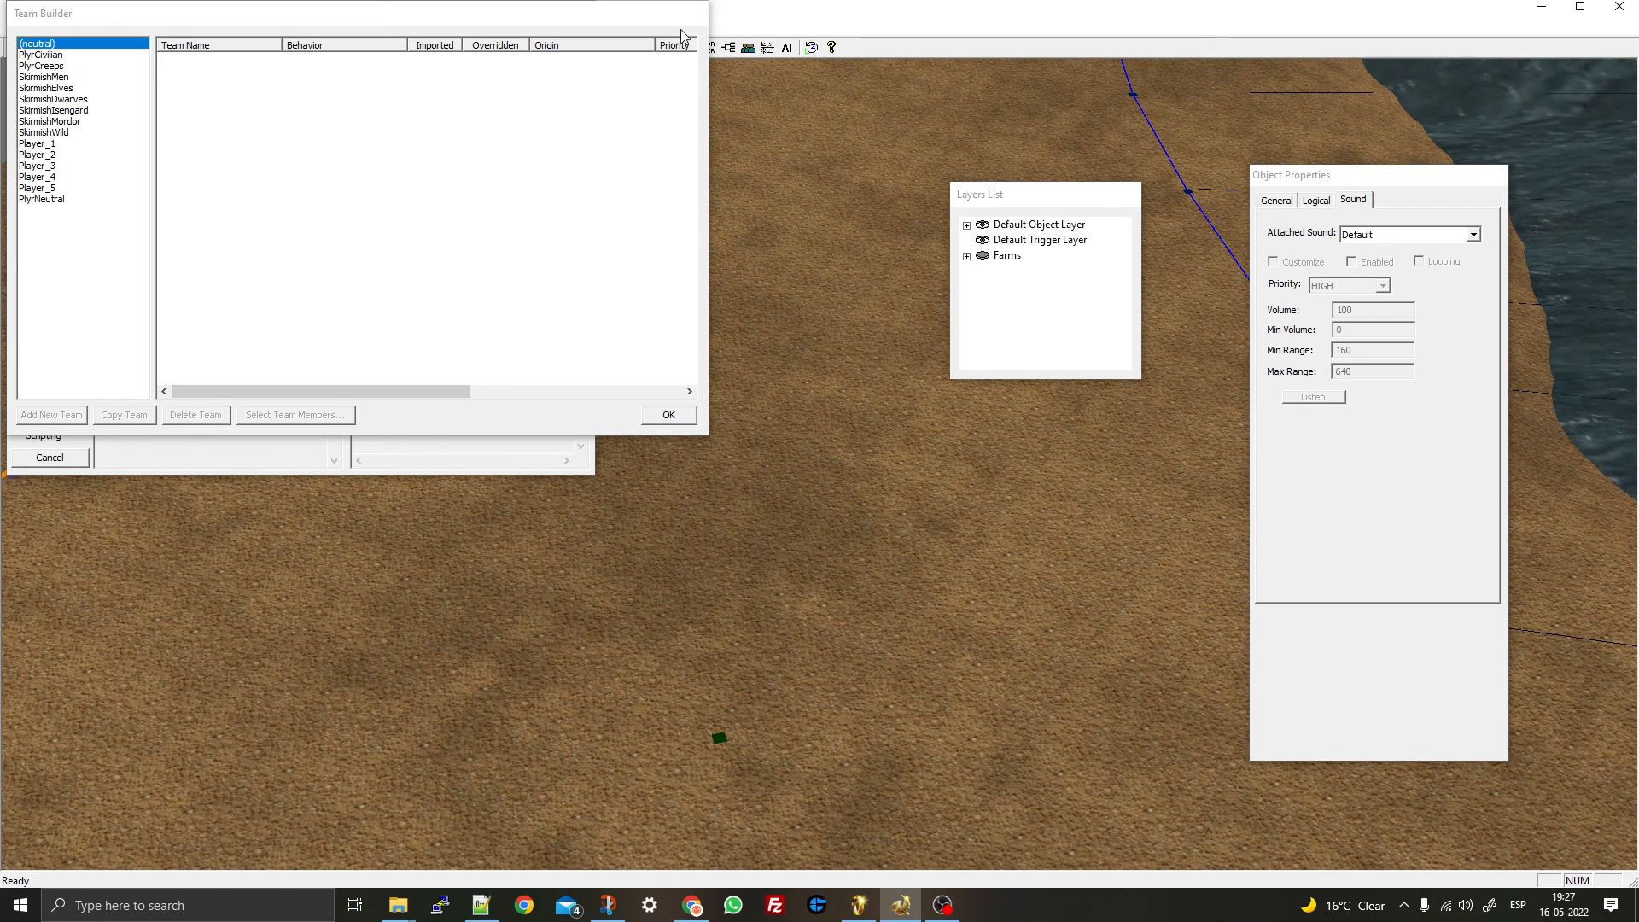
- Move the Team Builder and Scripts windows aside to uncover the trees and lake
drag(404, 19, 1427, 255)
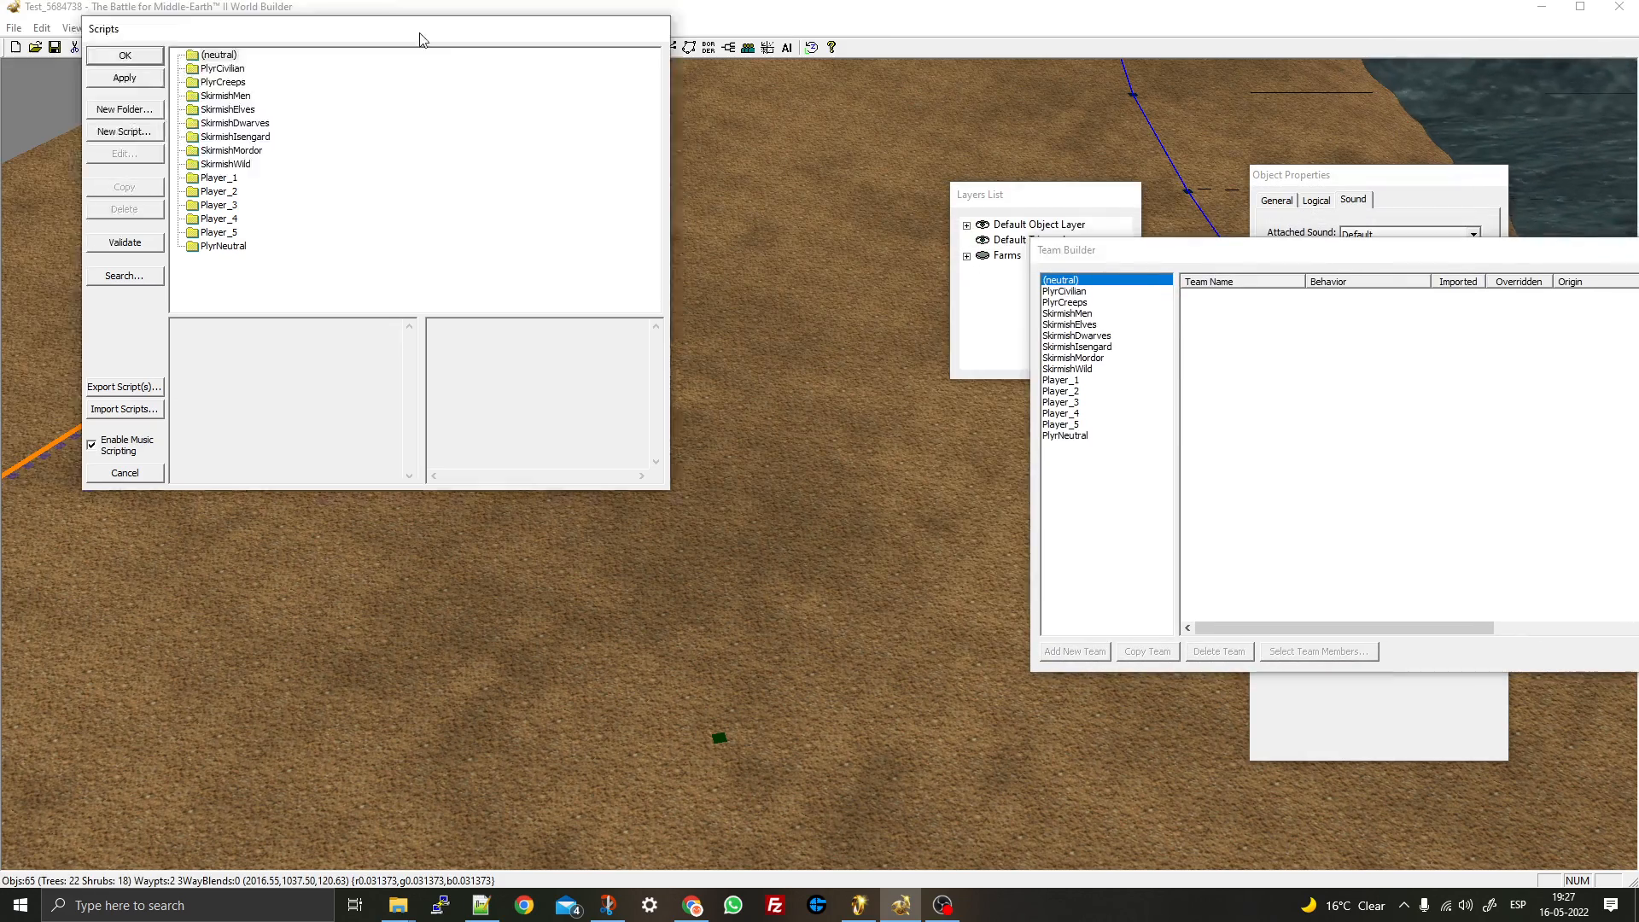
drag(350, 26, 1428, 201)
right_drag(286, 291, 109, 287)
right_drag(772, 221, 402, 326)
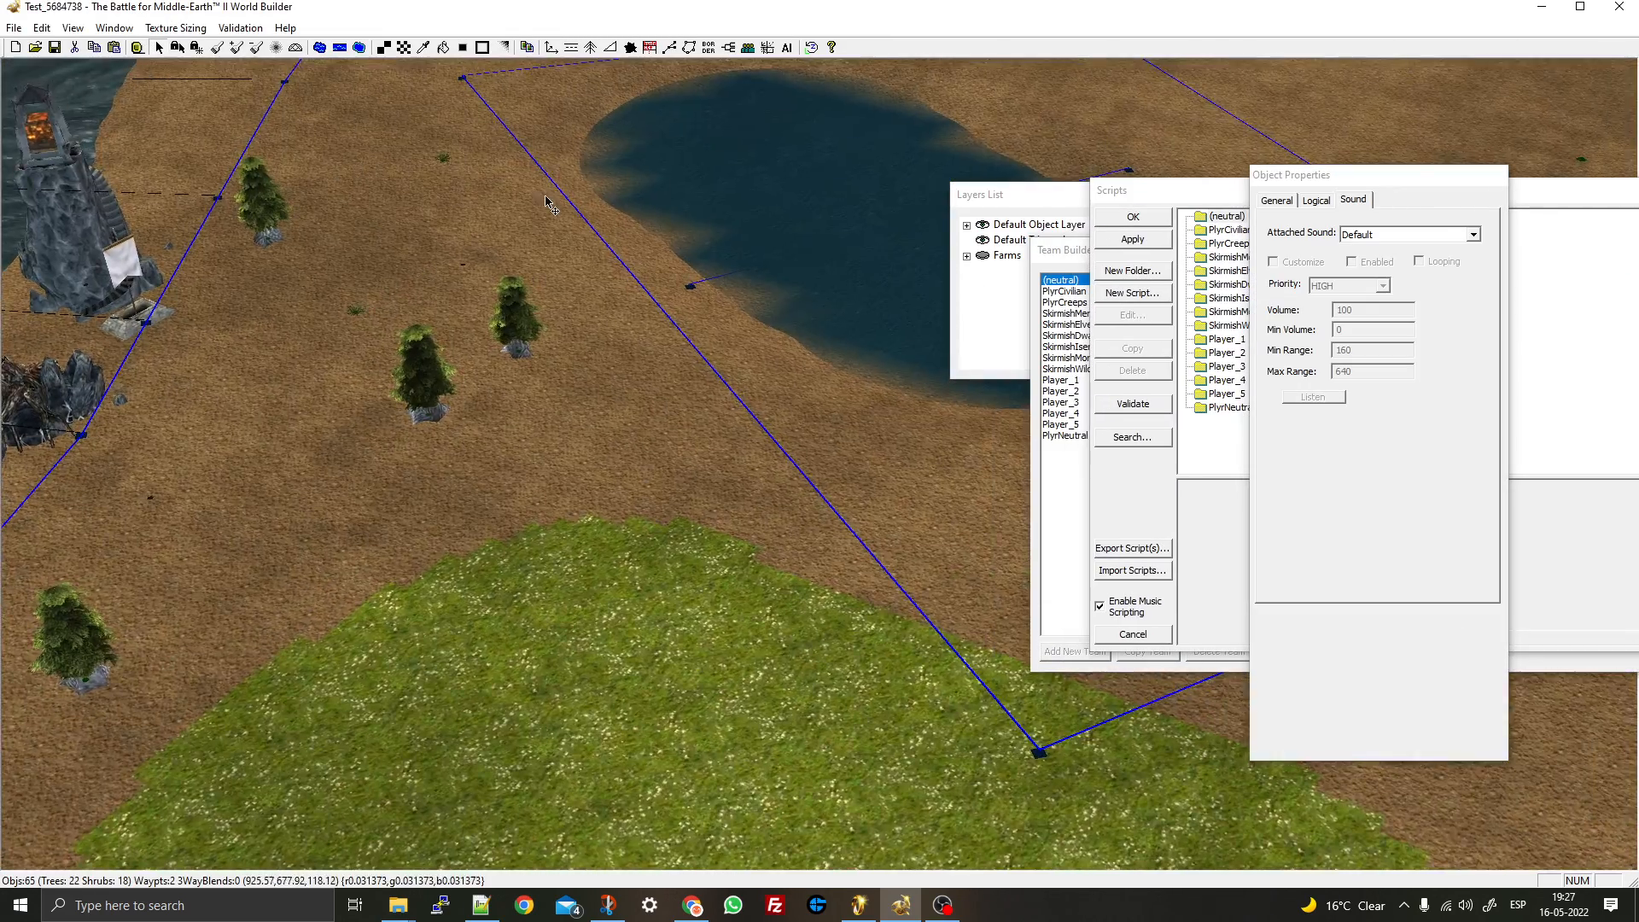
- Select the five trees near the lake and drag them to new spots
scroll(402, 326, down, 3)
drag(553, 377, 679, 546)
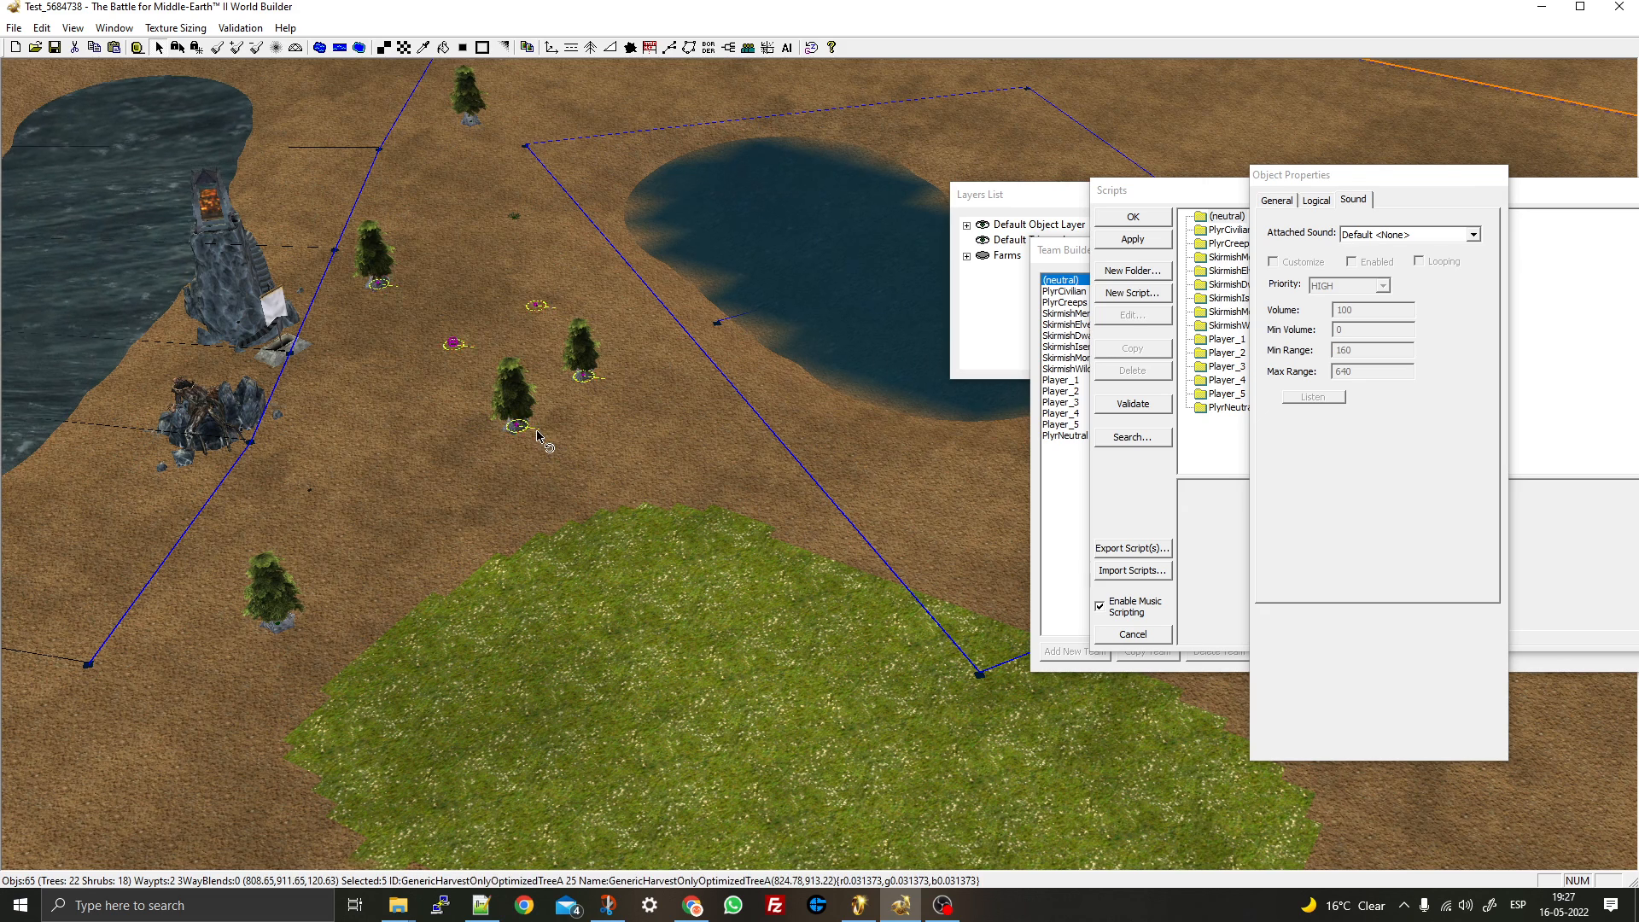
drag(539, 435, 675, 321)
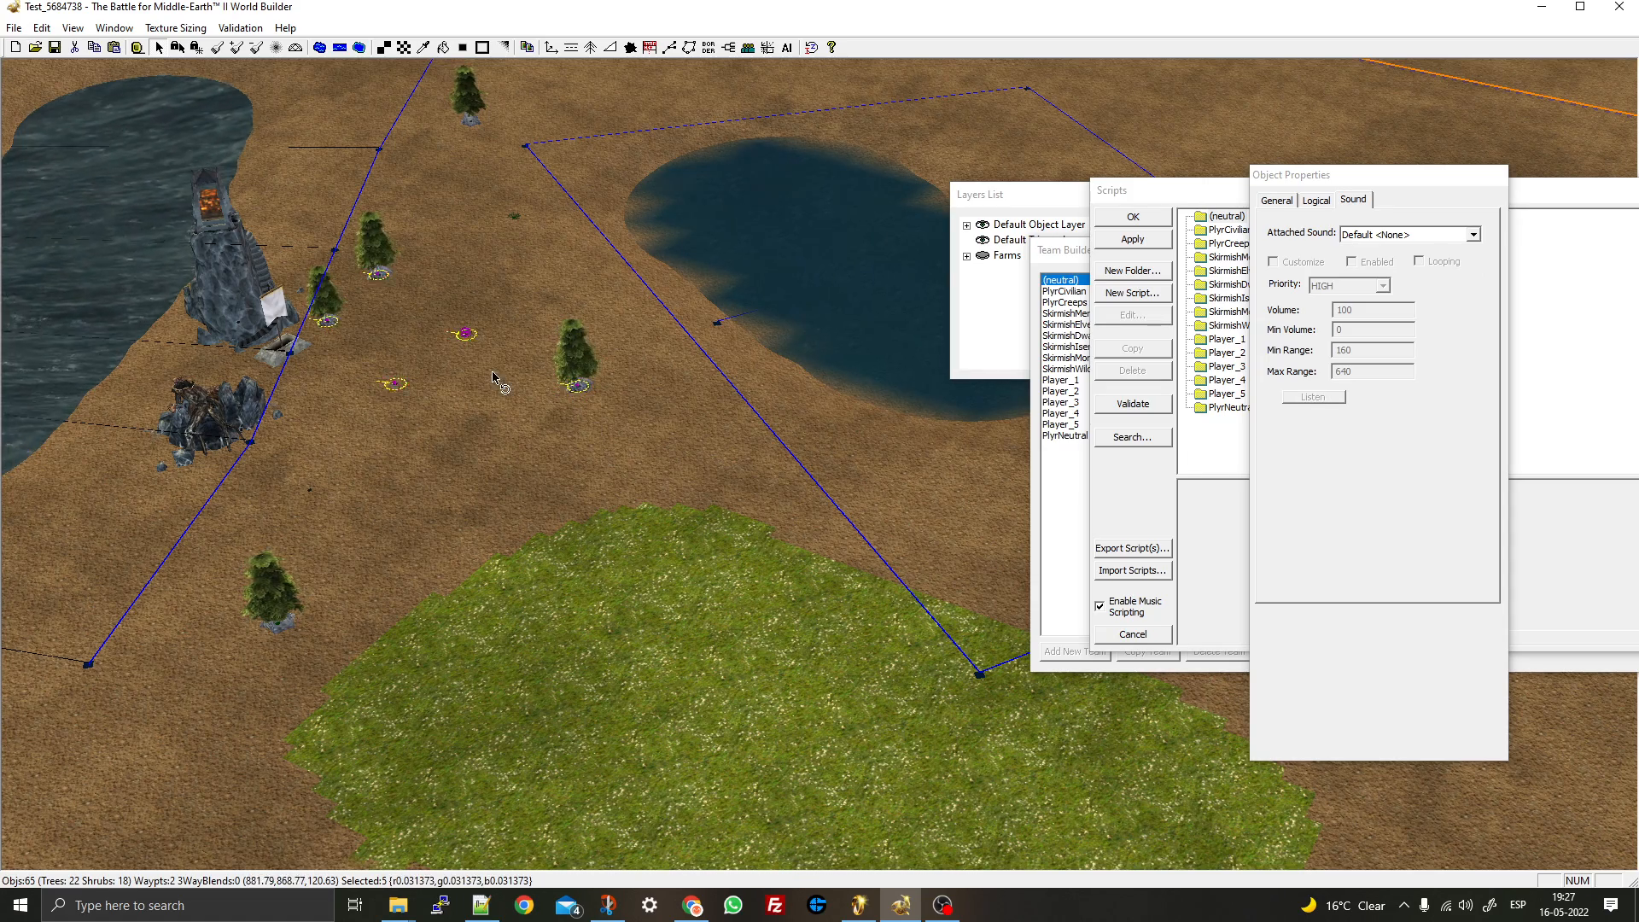
right_drag(213, 520, 768, 175)
- View Help > About, then orbit the camera to frame both lakes and grass patches
click(833, 47)
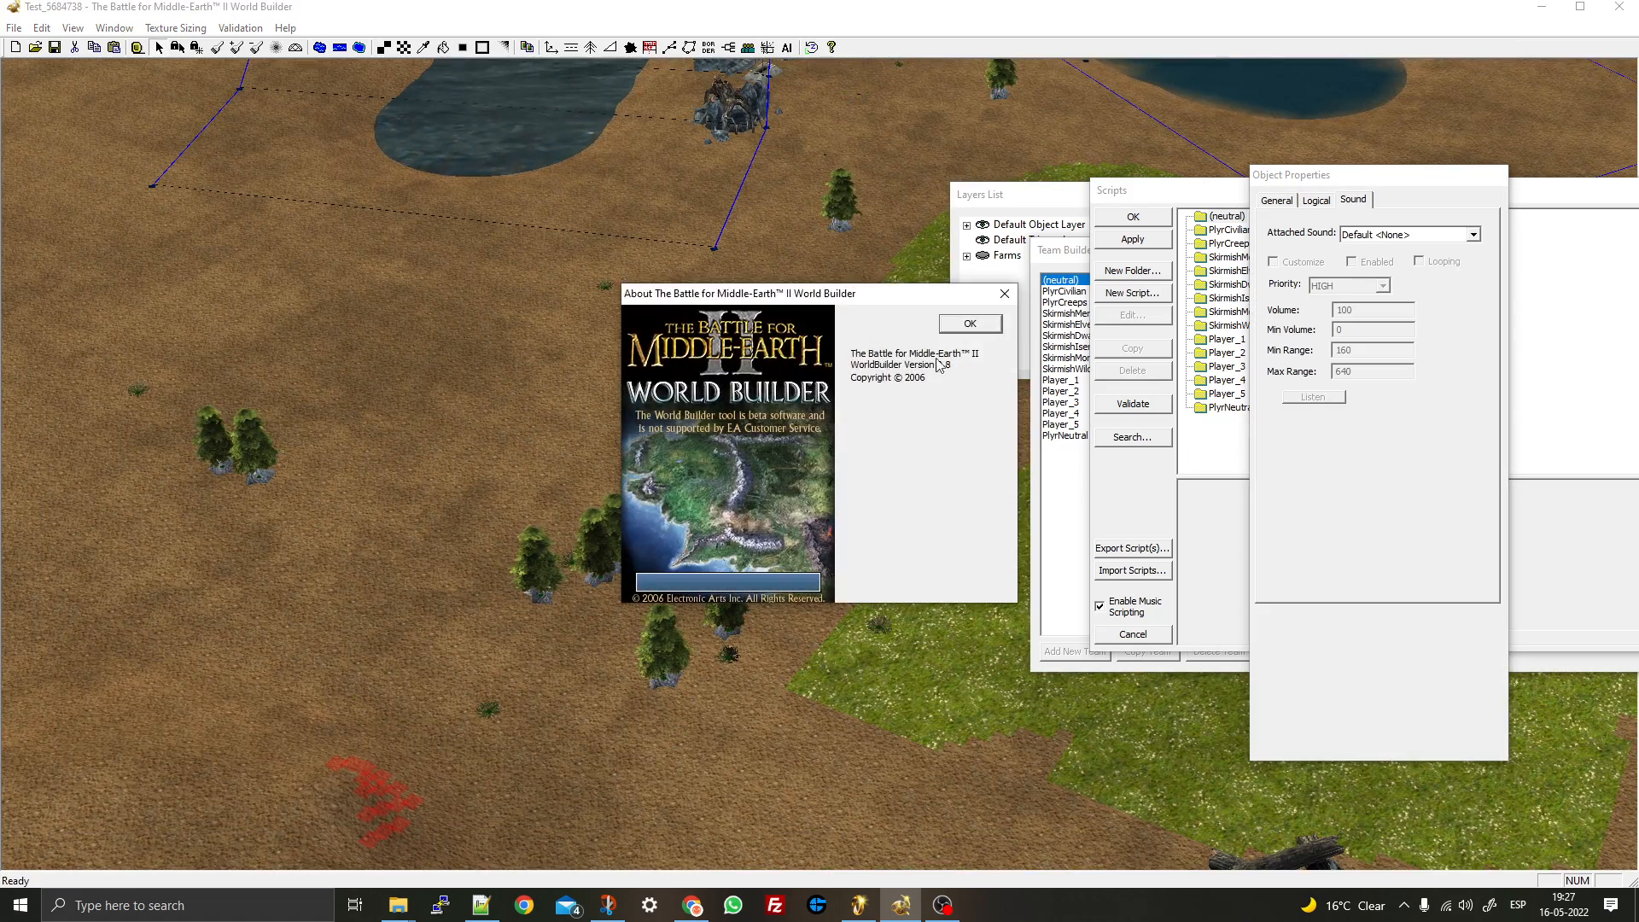
click(986, 331)
right_drag(102, 145, 170, 214)
scroll(514, 262, down, 2)
middle_drag(341, 209, 807, 201)
right_drag(807, 201, 461, 290)
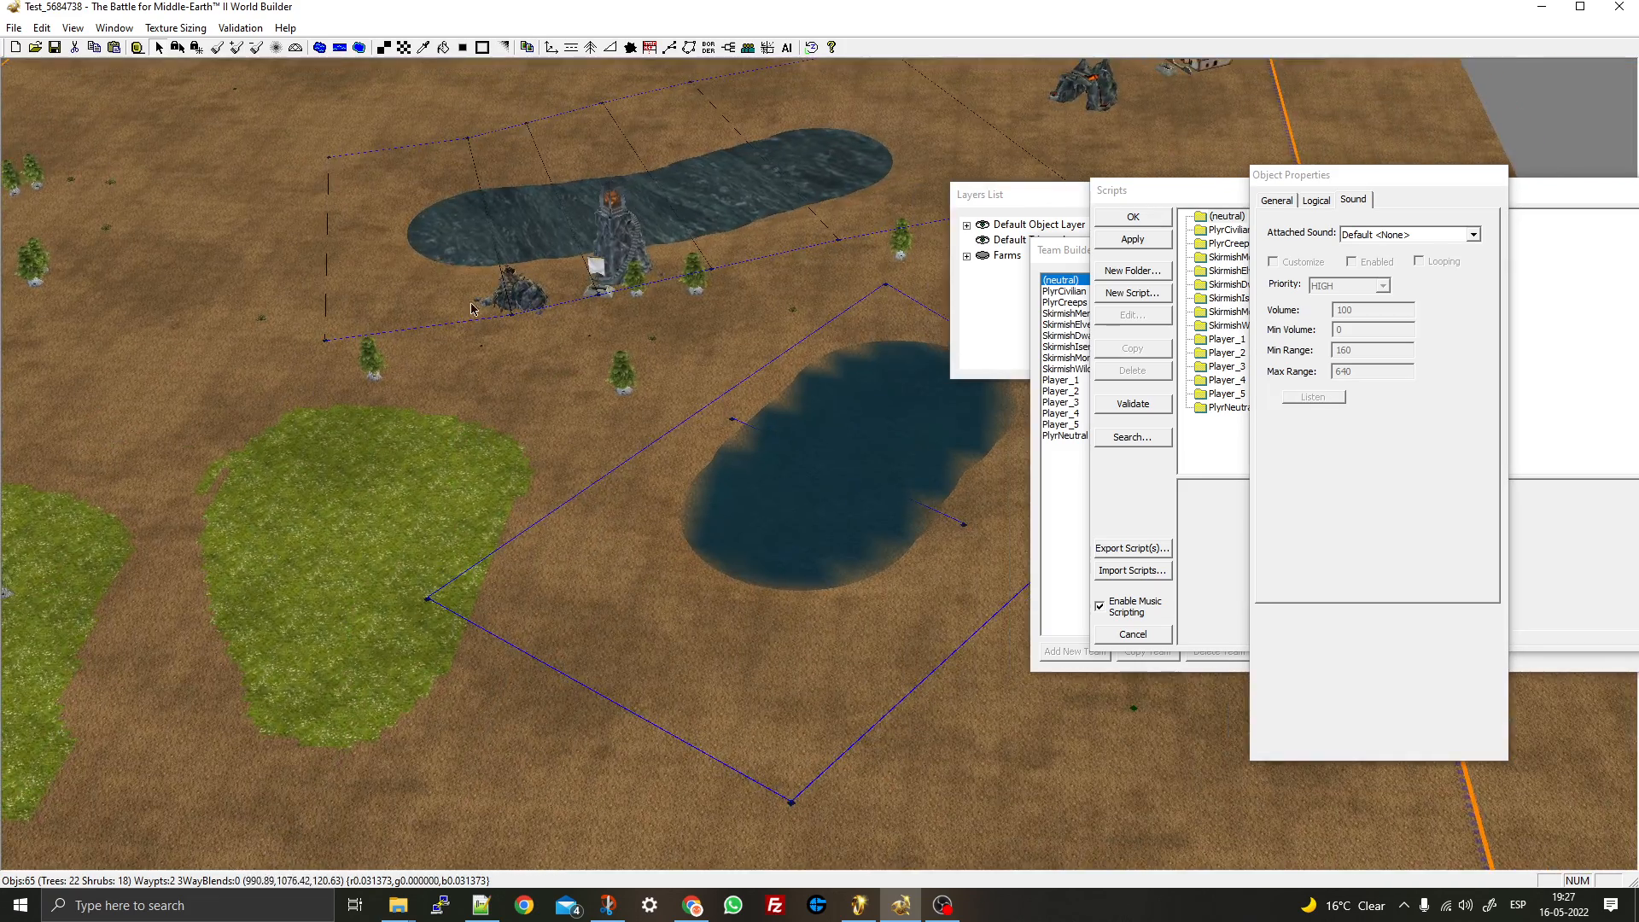
scroll(461, 292, down, 4)
middle_drag(461, 292, 559, 264)
right_drag(670, 215, 579, 292)
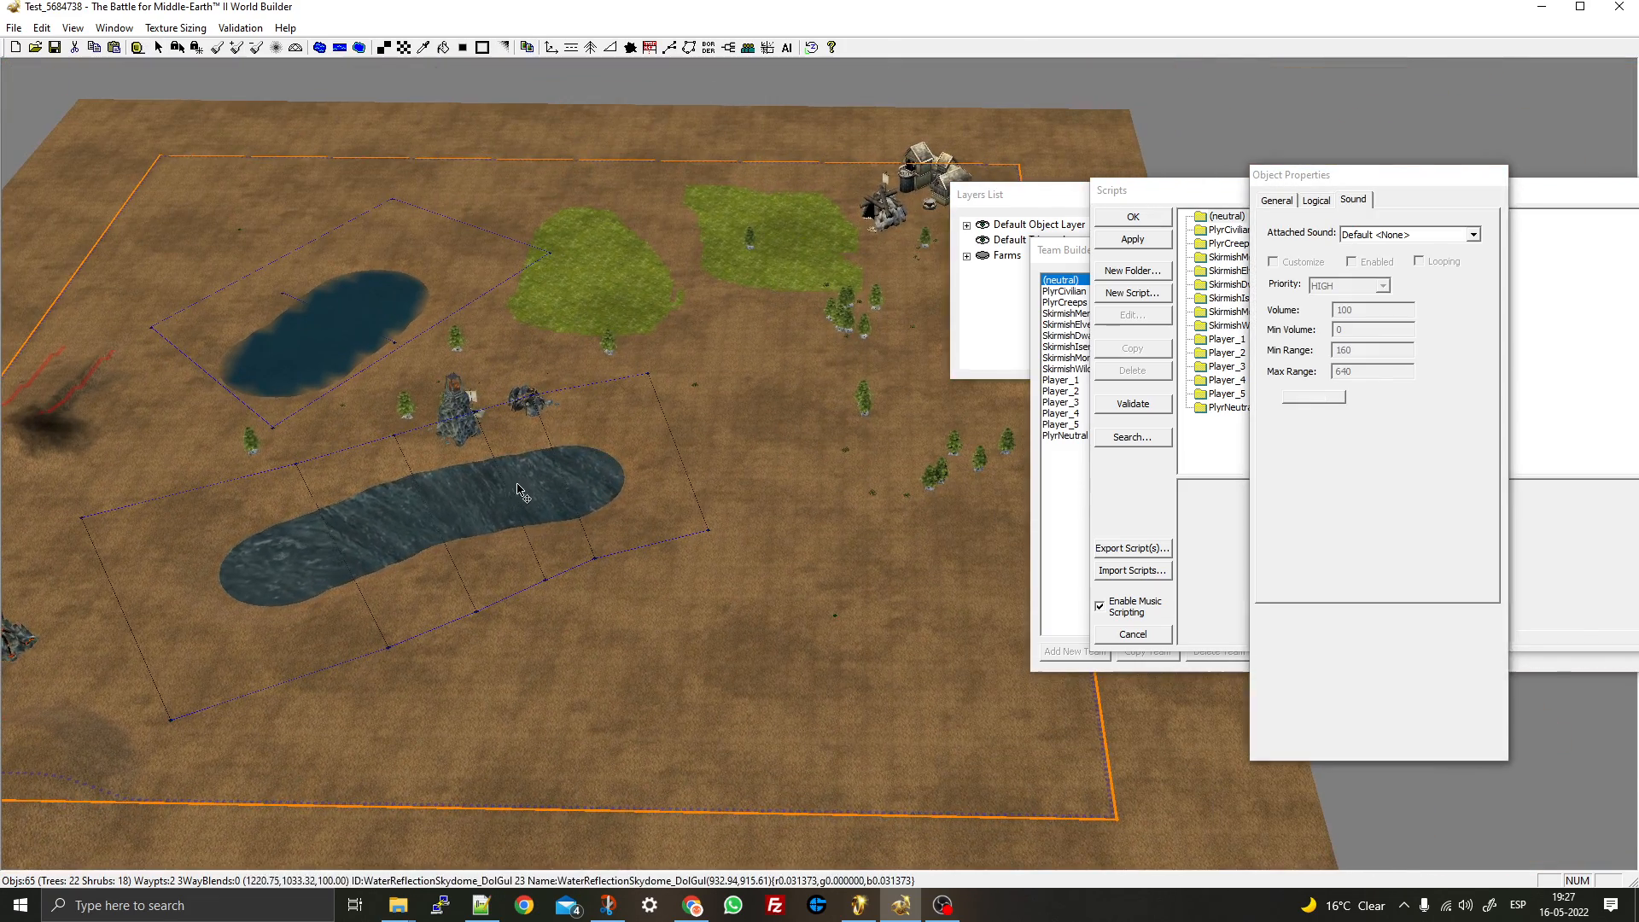